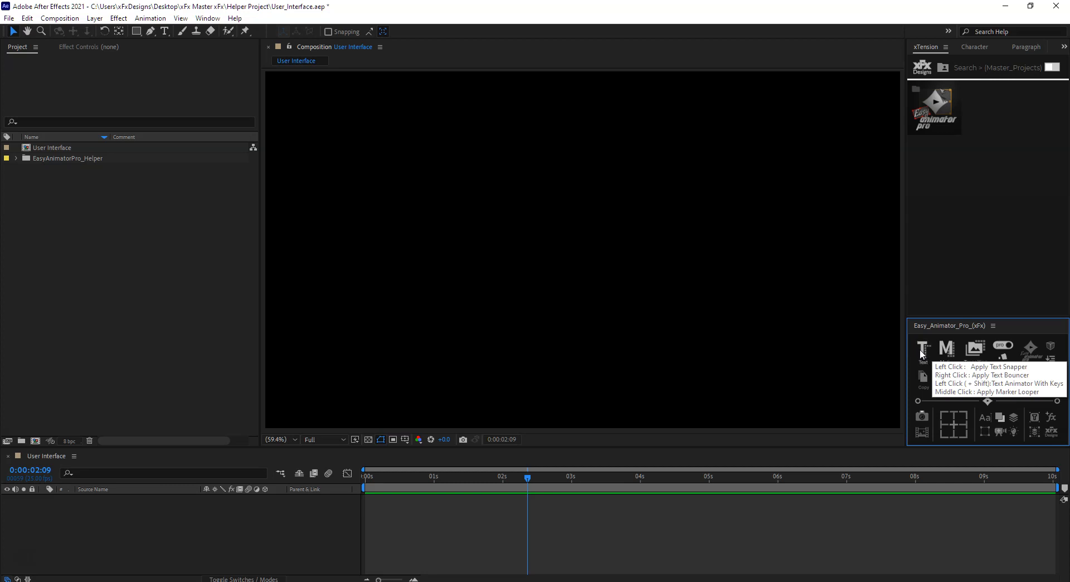
# - Add a "Type me!" text layer to the User Interface composition and select it in the timeline
pyautogui.click(924, 379)
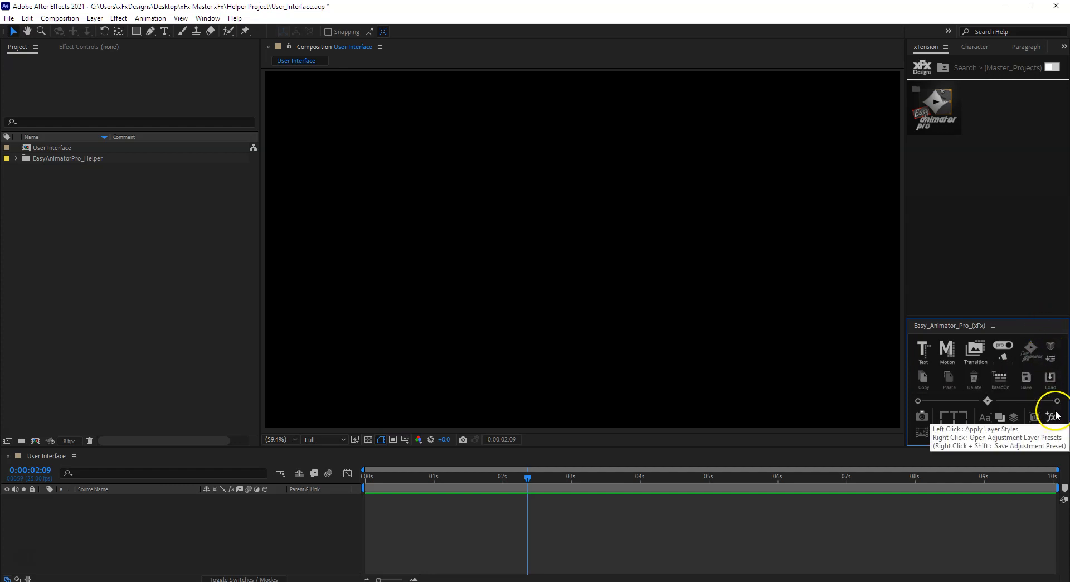
pyautogui.click(188, 543)
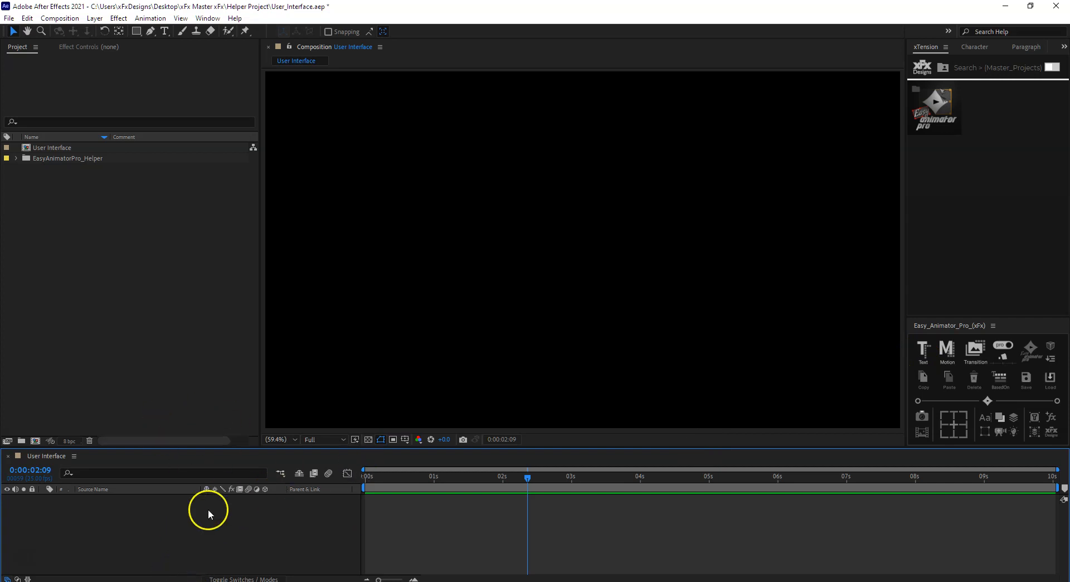
pyautogui.click(984, 419)
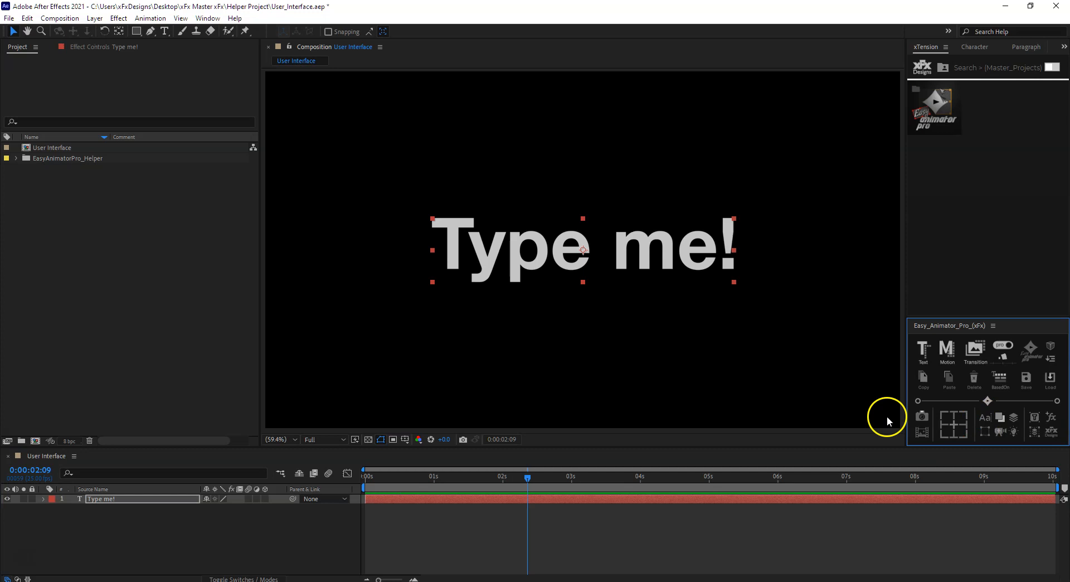
pyautogui.click(230, 546)
pyautogui.click(165, 503)
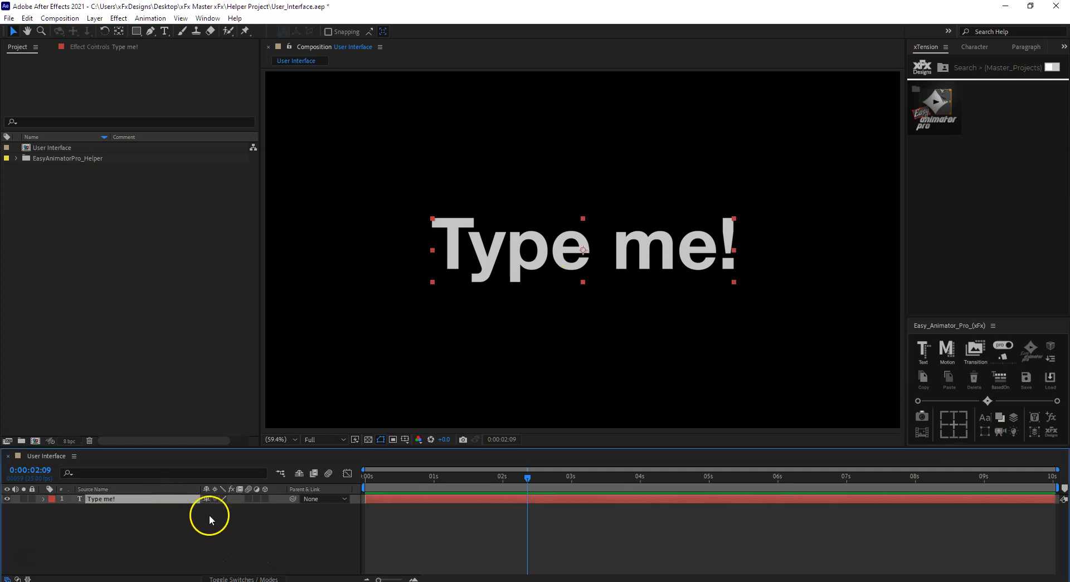
# - Apply Text Snapper to the Type me! layer and expand its Animation In and Animation Out values
pyautogui.click(922, 352)
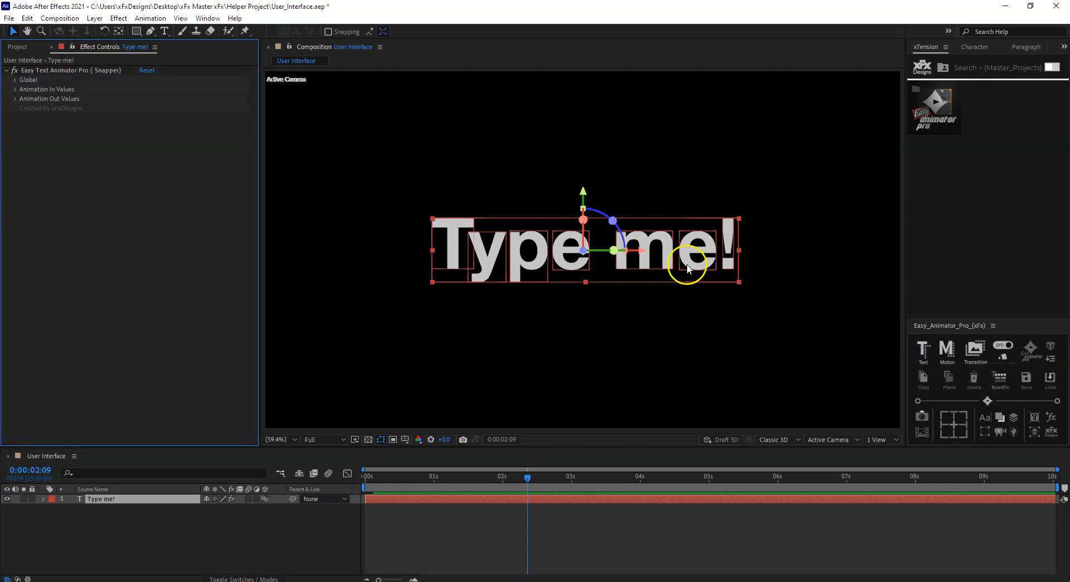
pyautogui.click(16, 90)
pyautogui.click(15, 260)
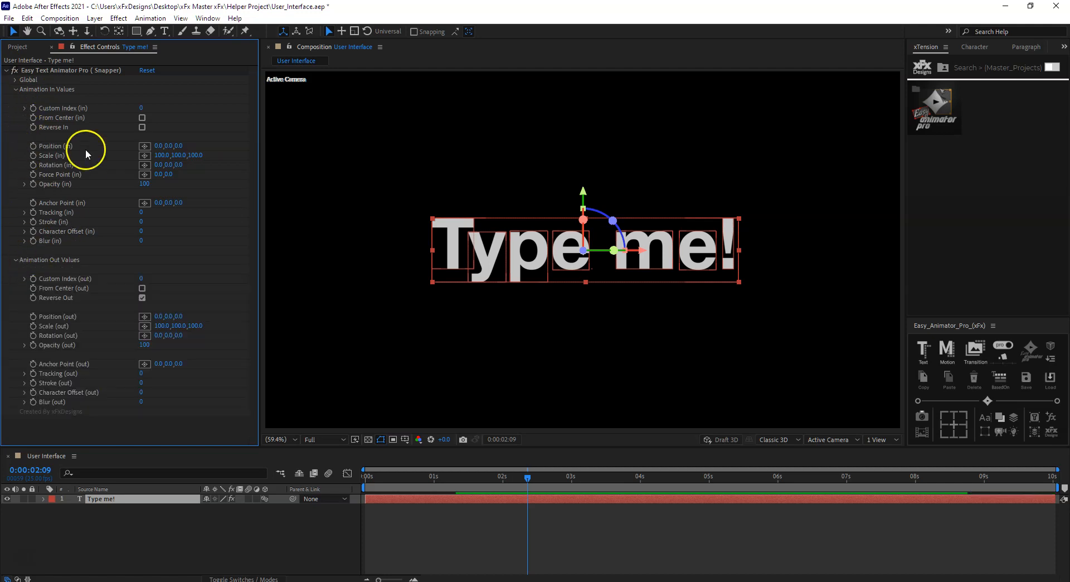
# - Set the Snapper's Position (in) to 0, 542, 0 and preview the text animation from the start
pyautogui.moveTo(167, 147); pyautogui.dragTo(428, 150)
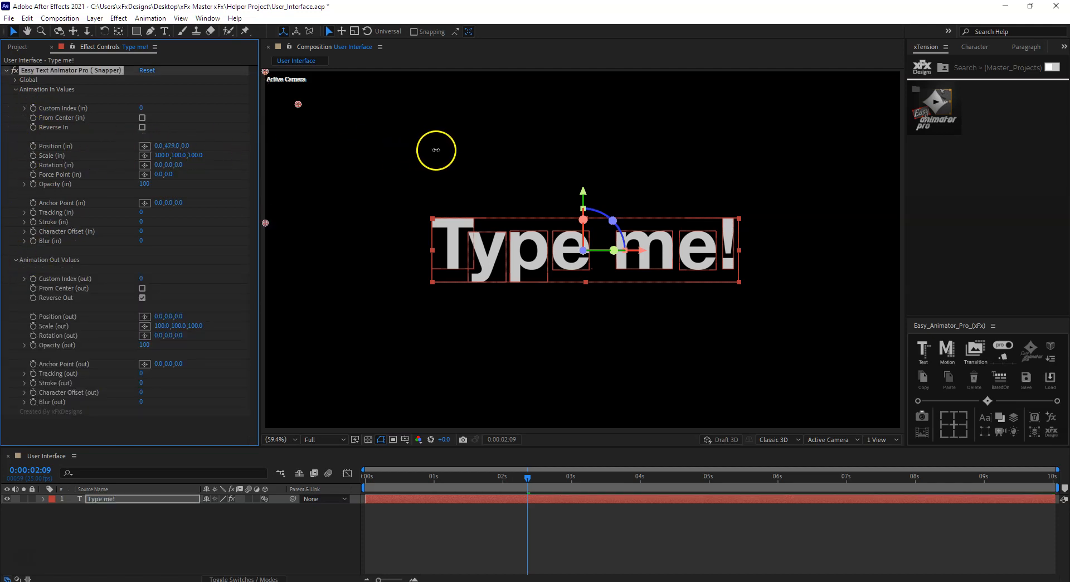
pyautogui.press('Home')
pyautogui.press('space')
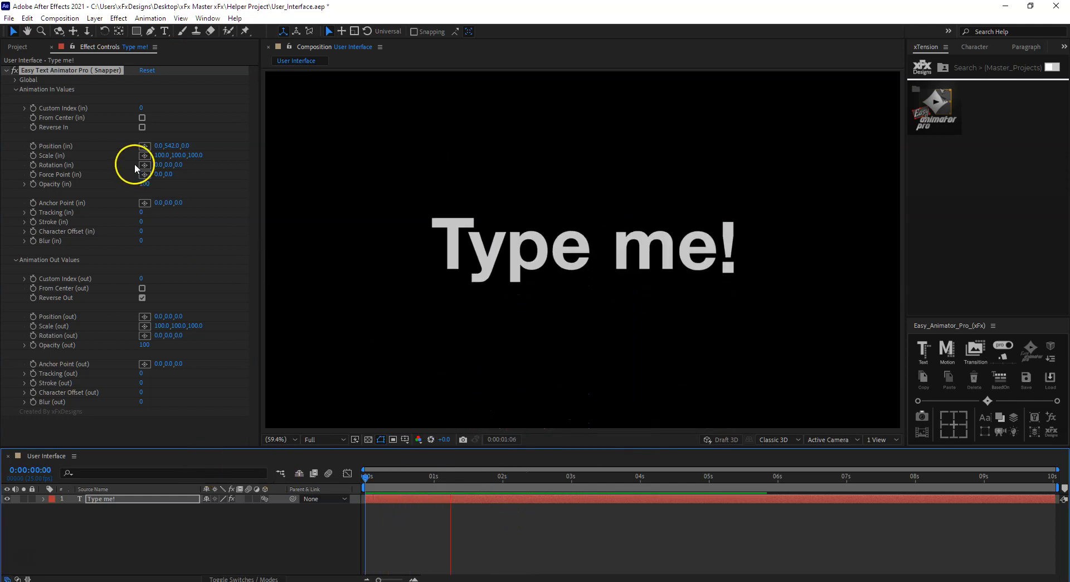
# - Remove the Snapper text animation preset from the Type me! layer
pyautogui.click(64, 69)
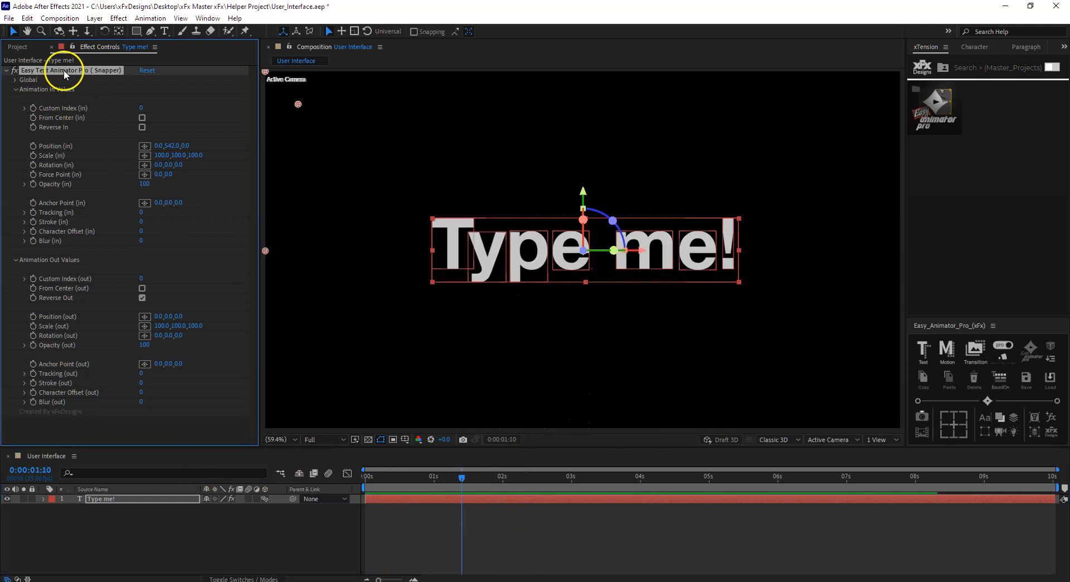
pyautogui.click(974, 379)
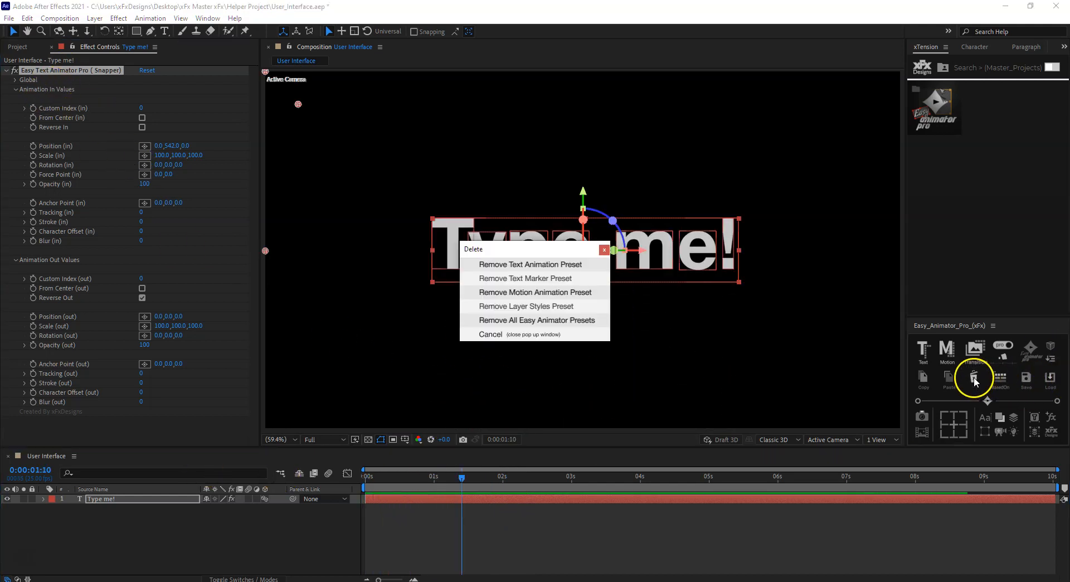
pyautogui.click(505, 268)
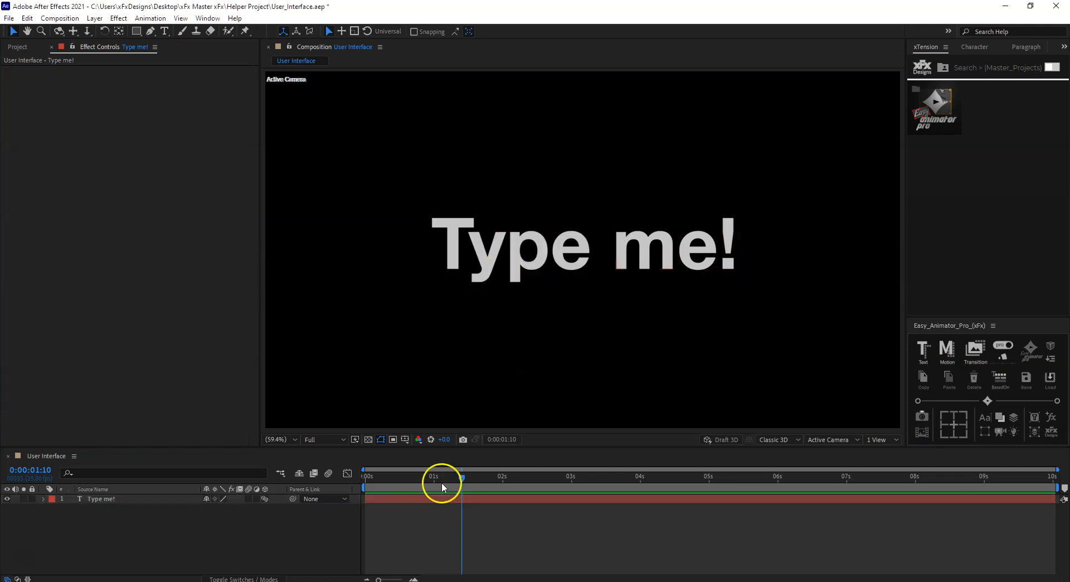
# - Apply Text Bouncer to the Type me! layer and expand its Animation In values
pyautogui.click(148, 499)
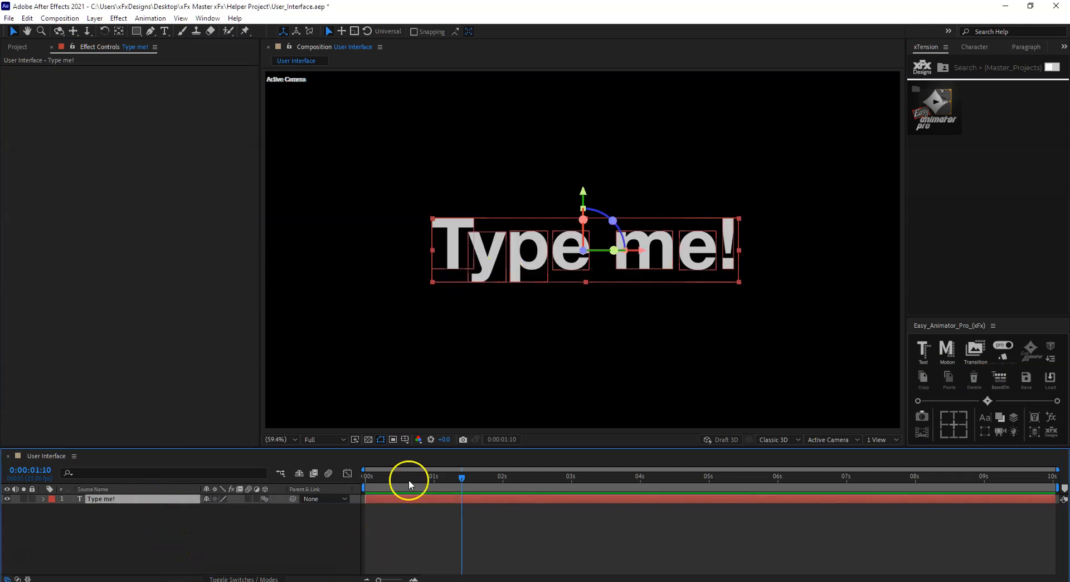
pyautogui.rightClick(923, 351)
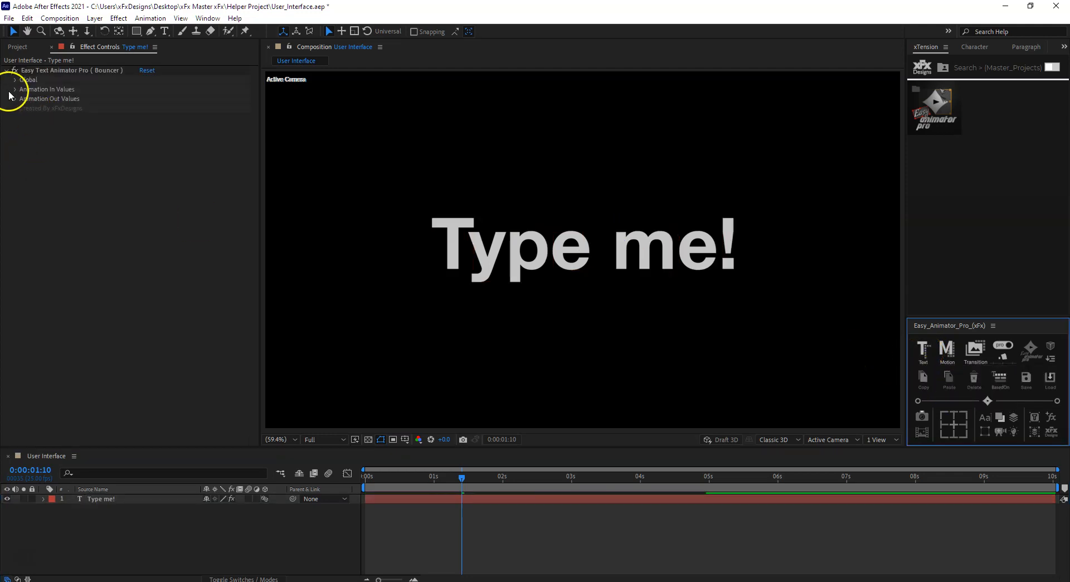
pyautogui.click(15, 90)
# - Set the Bouncer's Position (in) to 0, 166, 0 and preview the text animation from the start
pyautogui.moveTo(169, 146); pyautogui.dragTo(261, 159)
pyautogui.click(407, 484)
pyautogui.press('space')
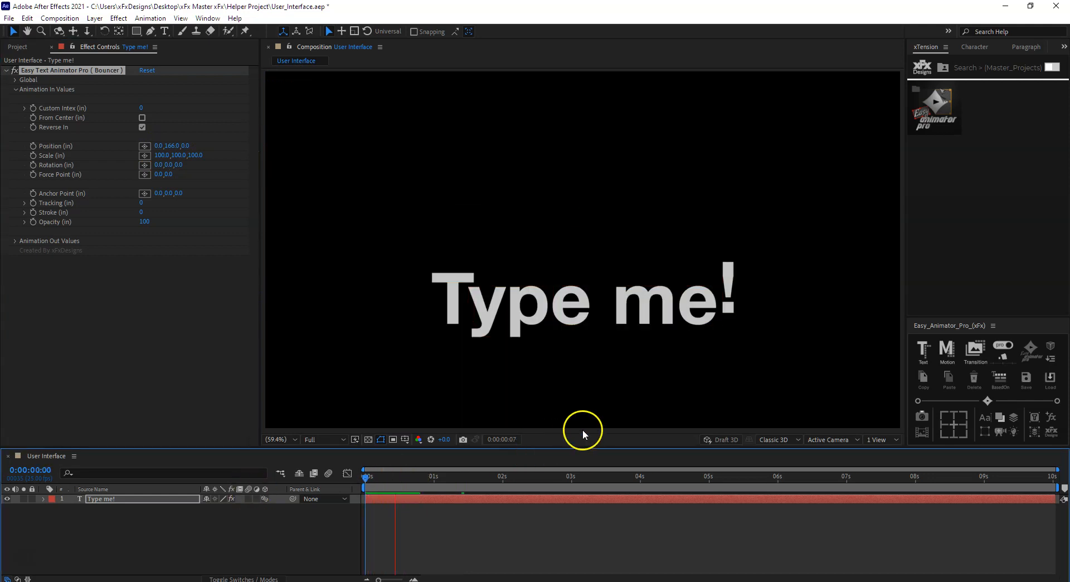
pyautogui.press('space')
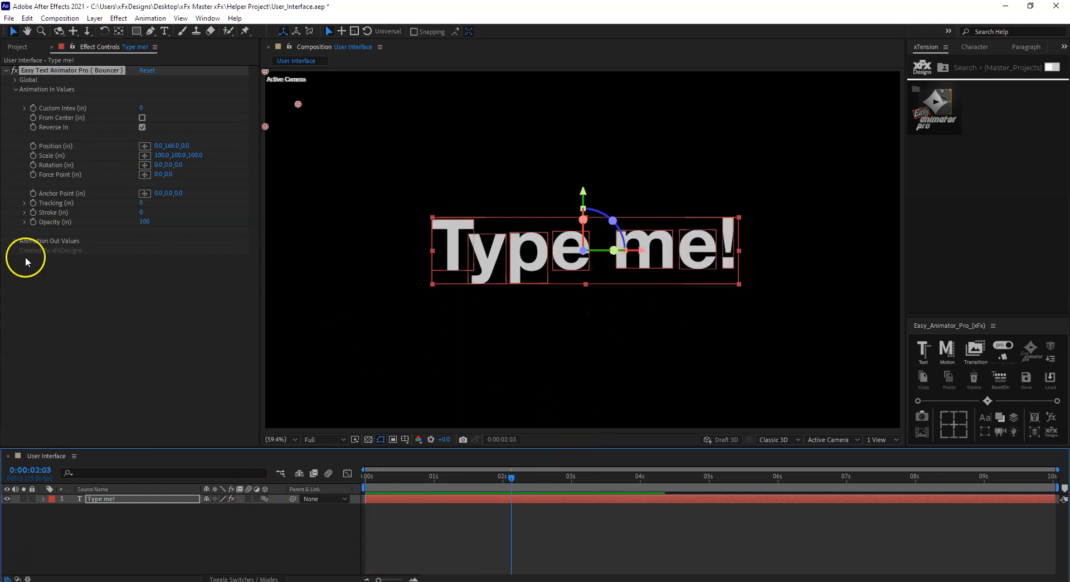
# - Remove the Bouncer text animation preset from the Type me! layer
pyautogui.click(974, 378)
pyautogui.click(508, 264)
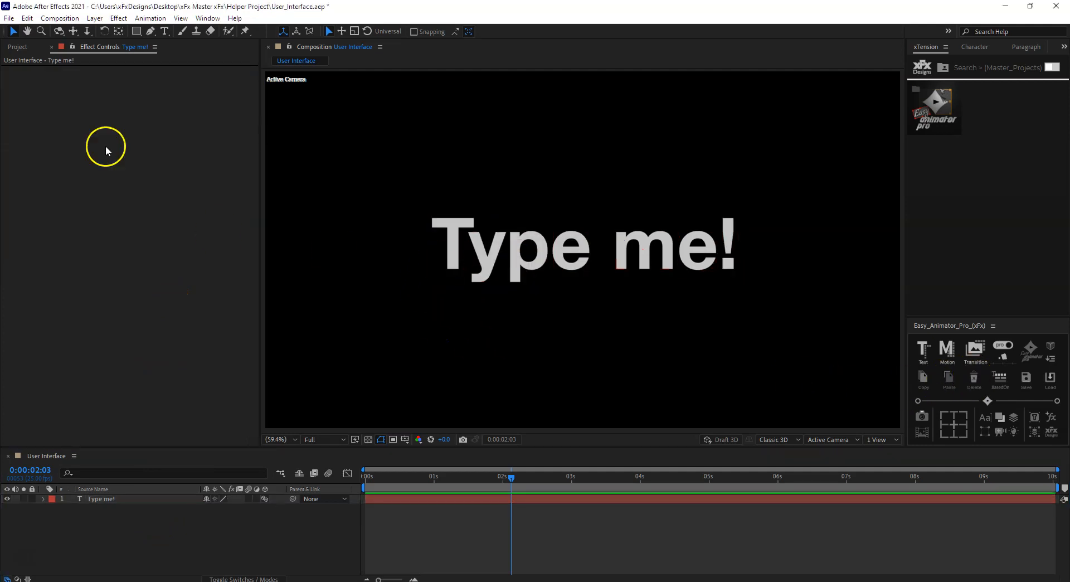
# - Select the Type me! layer and apply the Marker Looper text effect to it
pyautogui.click(923, 353)
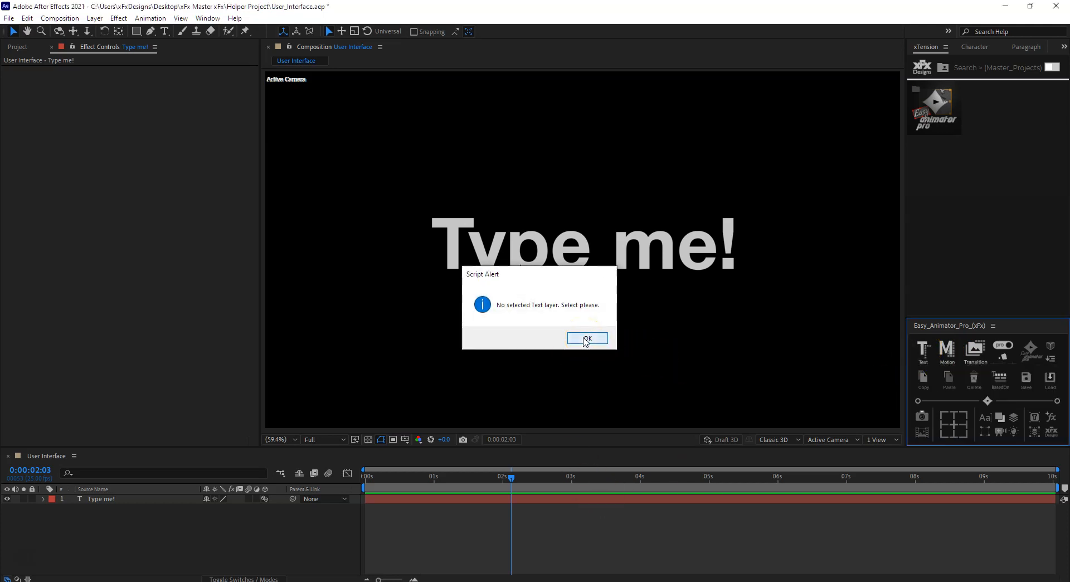
pyautogui.click(586, 340)
pyautogui.click(132, 500)
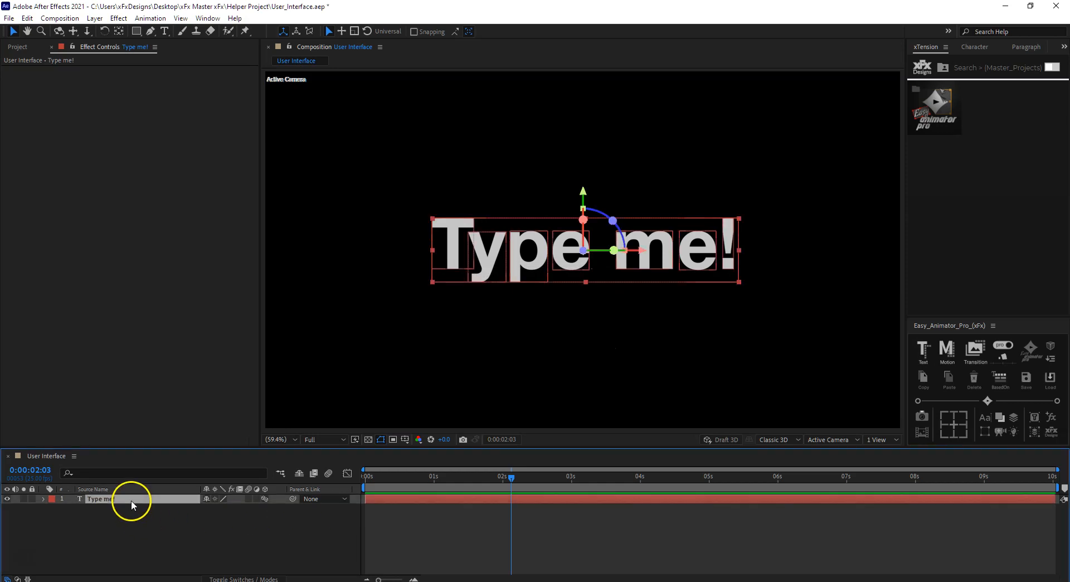
pyautogui.click(924, 350)
# - Add a trigger marker to the Type me! layer at about 2 seconds and preview from there
pyautogui.click(511, 499)
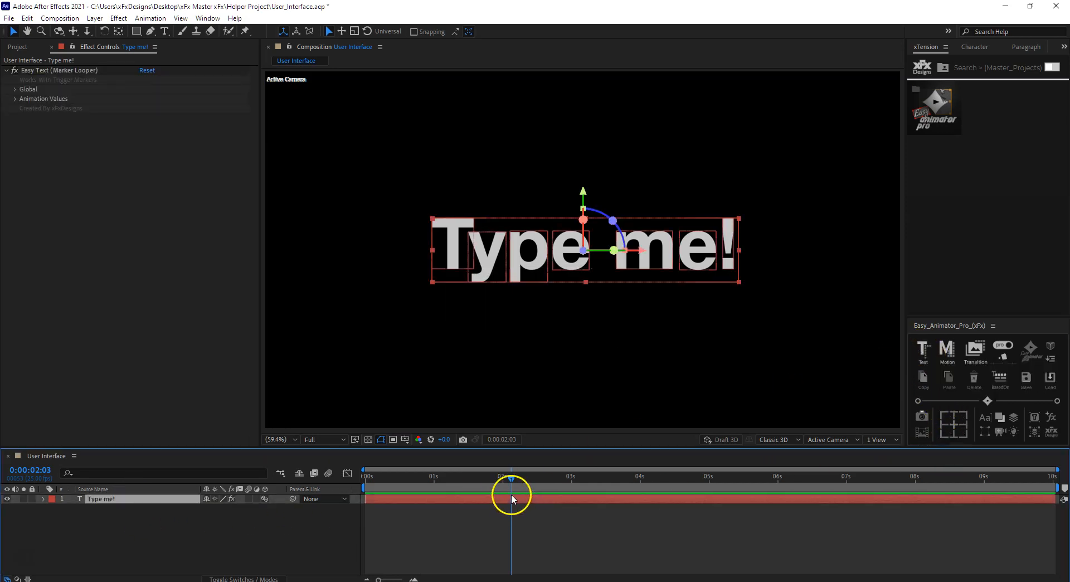
pyautogui.press('KP_Multiply')
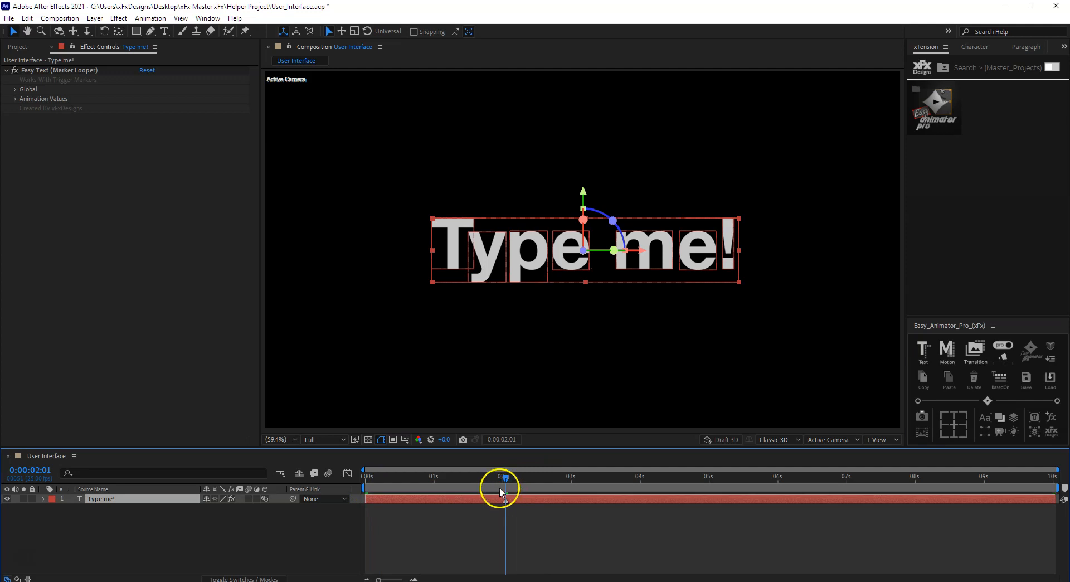
pyautogui.moveTo(510, 480)
pyautogui.mouseDown()
pyautogui.moveTo(569, 477)
pyautogui.moveTo(526, 477)
pyautogui.mouseUp()
pyautogui.press('space')
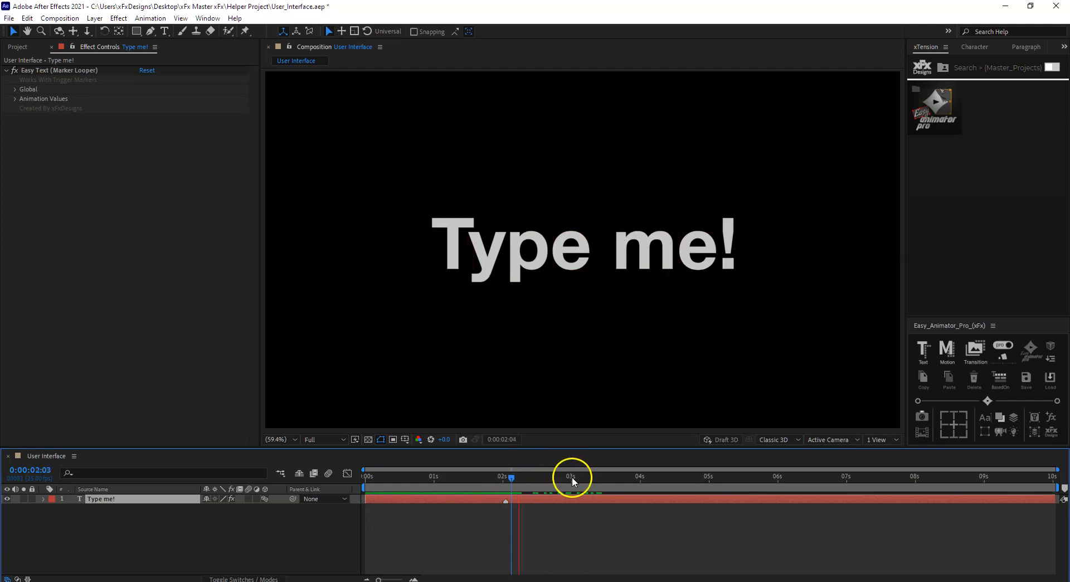
pyautogui.press('space')
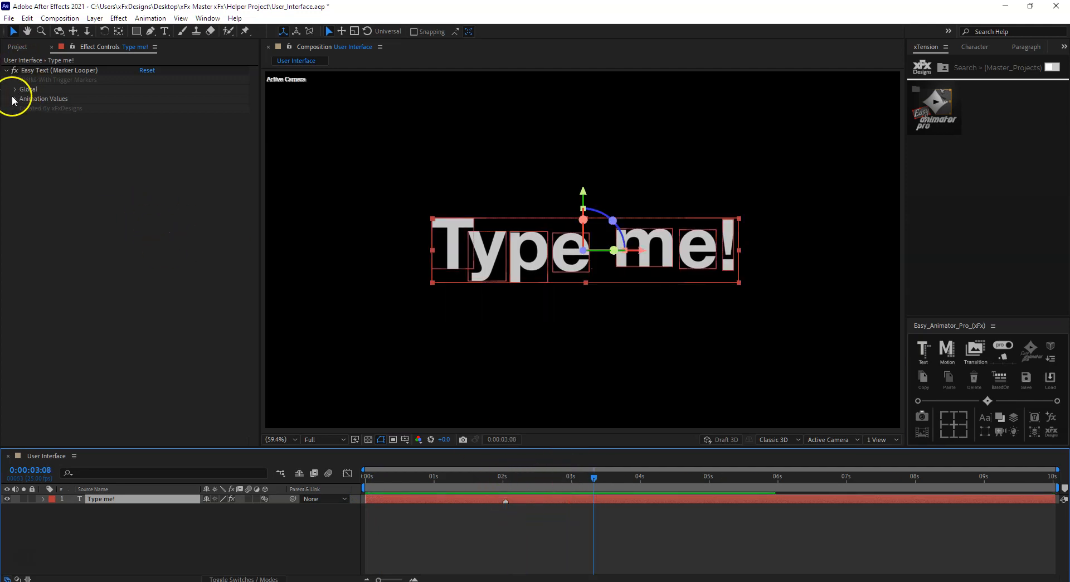
# - Set the Marker Looper's Position animation value to 0, 165, 0 and preview the text loop
pyautogui.click(14, 99)
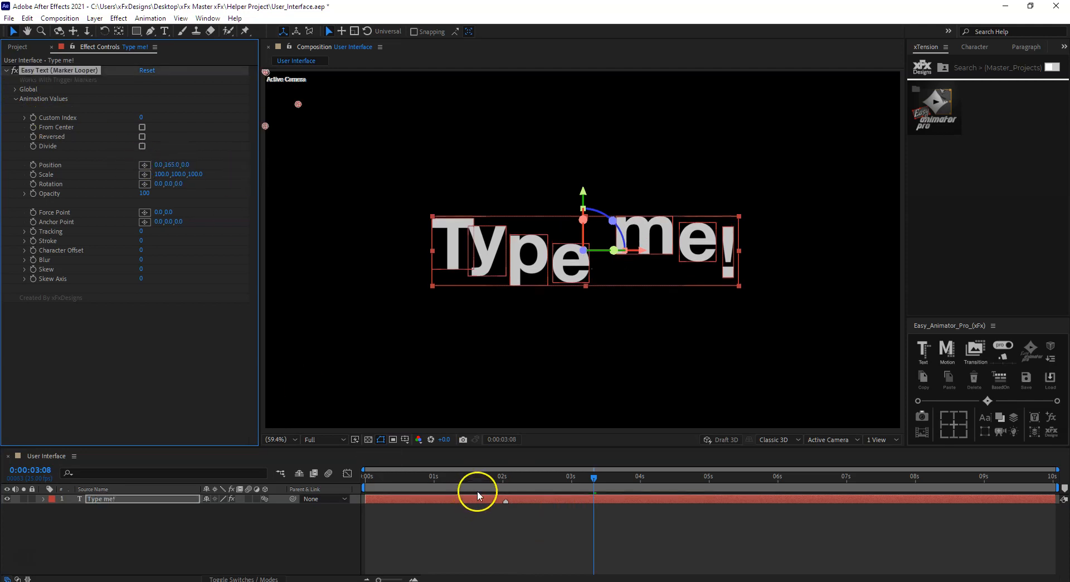
pyautogui.click(464, 477)
pyautogui.press('space')
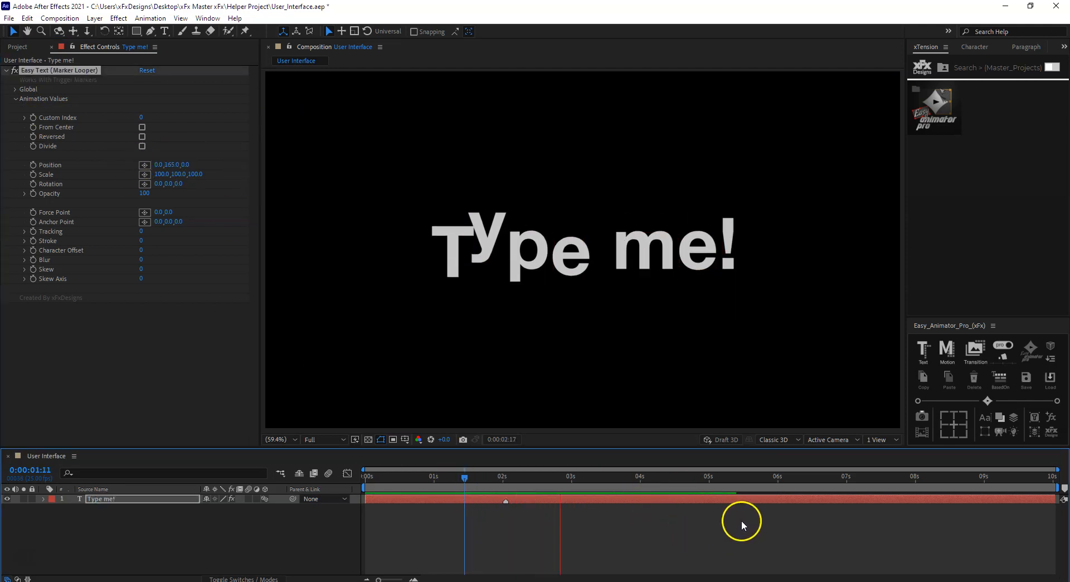
# - Add a second trigger marker to the text layer at 0:00:06:11 and preview the looped animation
pyautogui.click(809, 487)
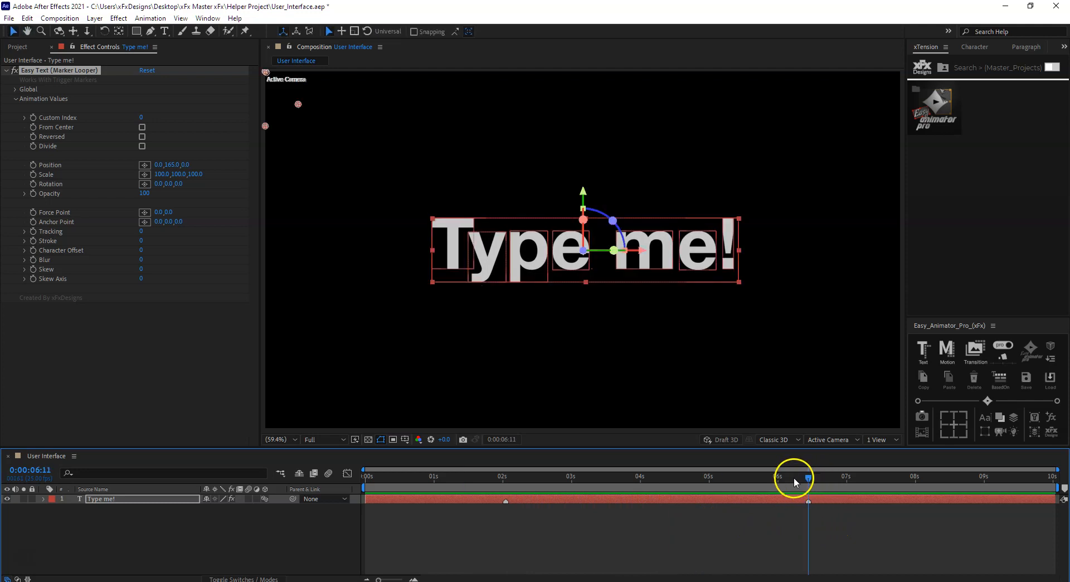
pyautogui.press('space')
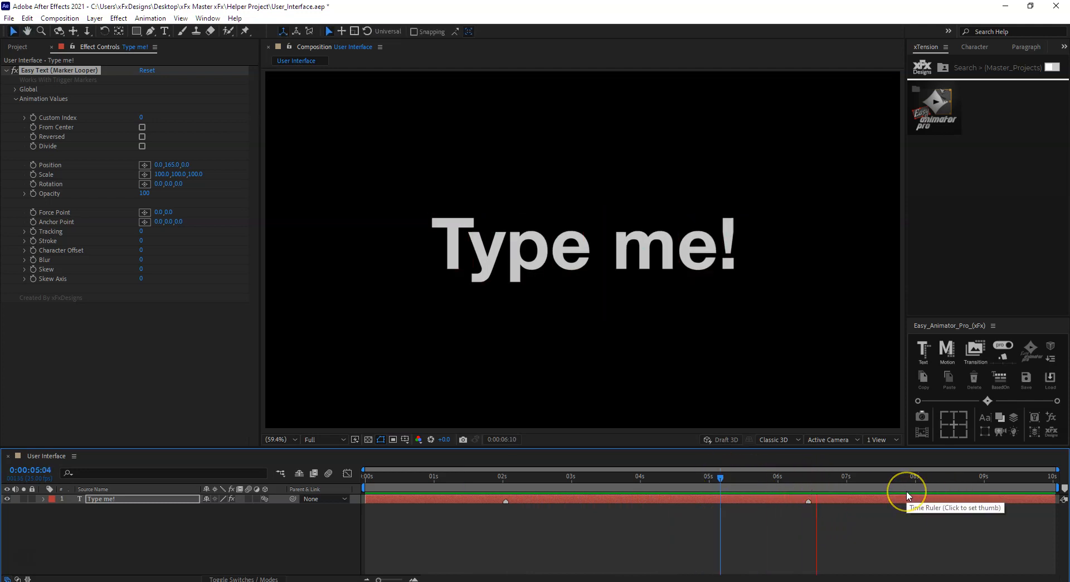
pyautogui.press('space')
pyautogui.press('space')
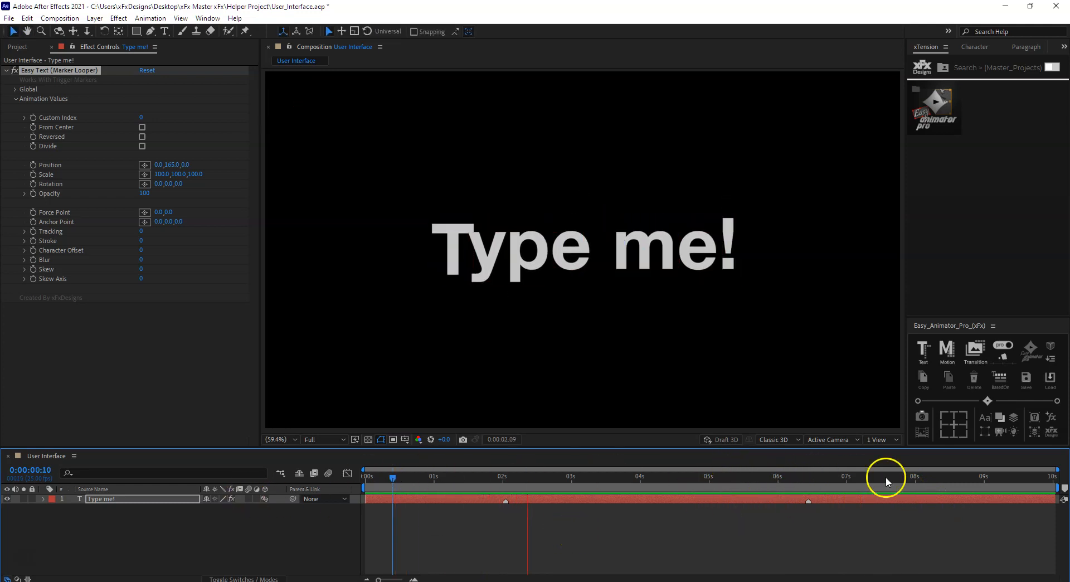
pyautogui.press('space')
# - Remove the Text Marker preset from the Type me! layer
pyautogui.click(975, 380)
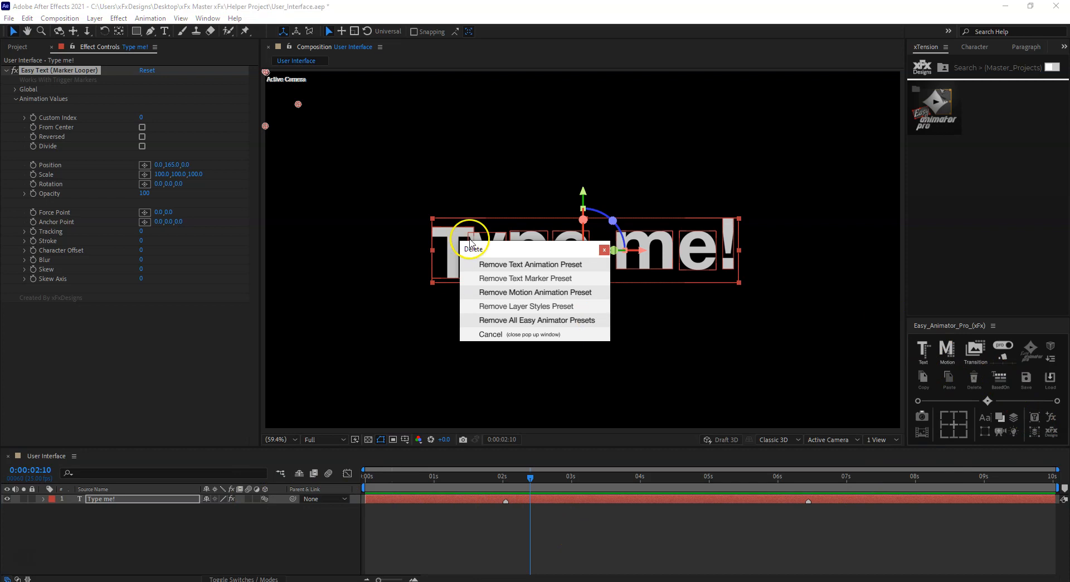
pyautogui.click(500, 266)
pyautogui.click(168, 500)
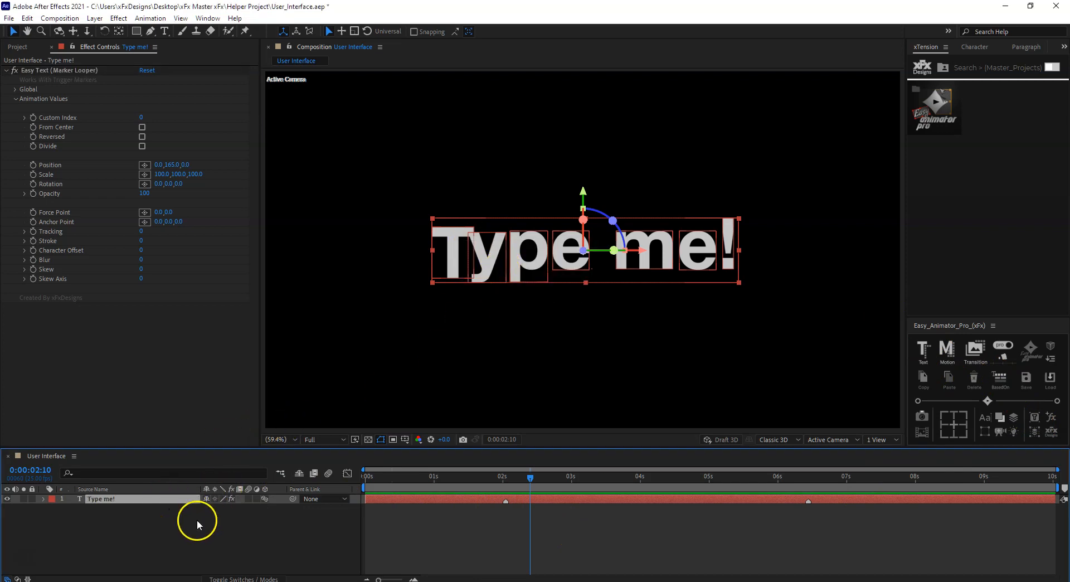
pyautogui.click(974, 381)
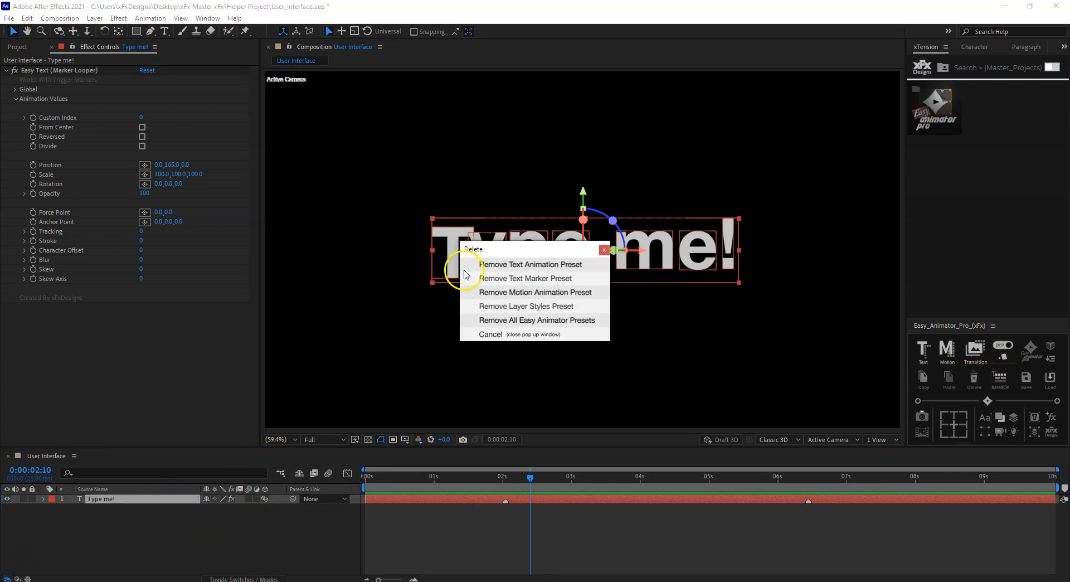
pyautogui.click(514, 286)
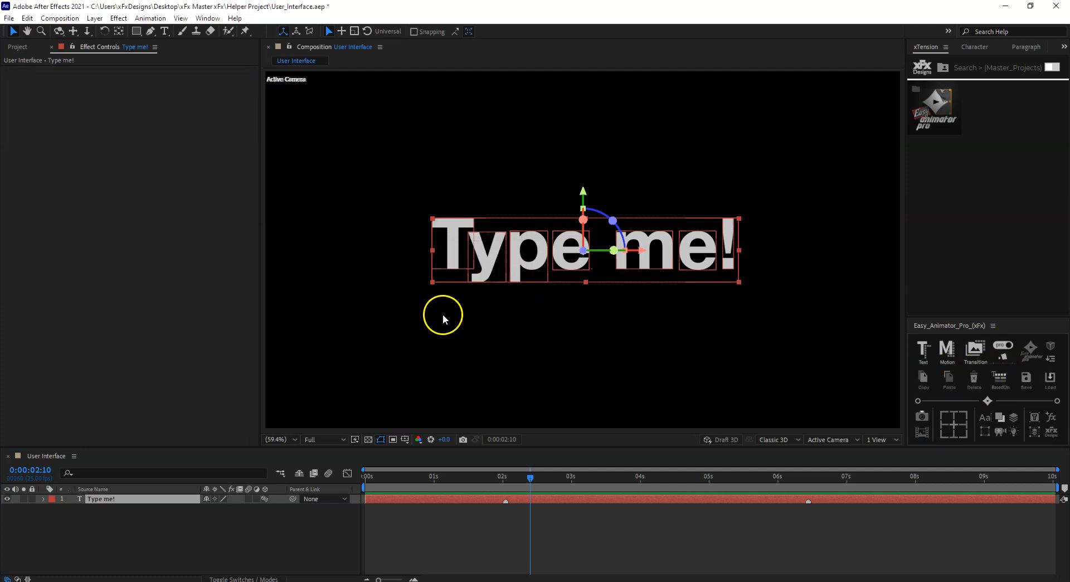
# - Delete all markers from the Type me! layer
pyautogui.click(156, 531)
pyautogui.rightClick(505, 502)
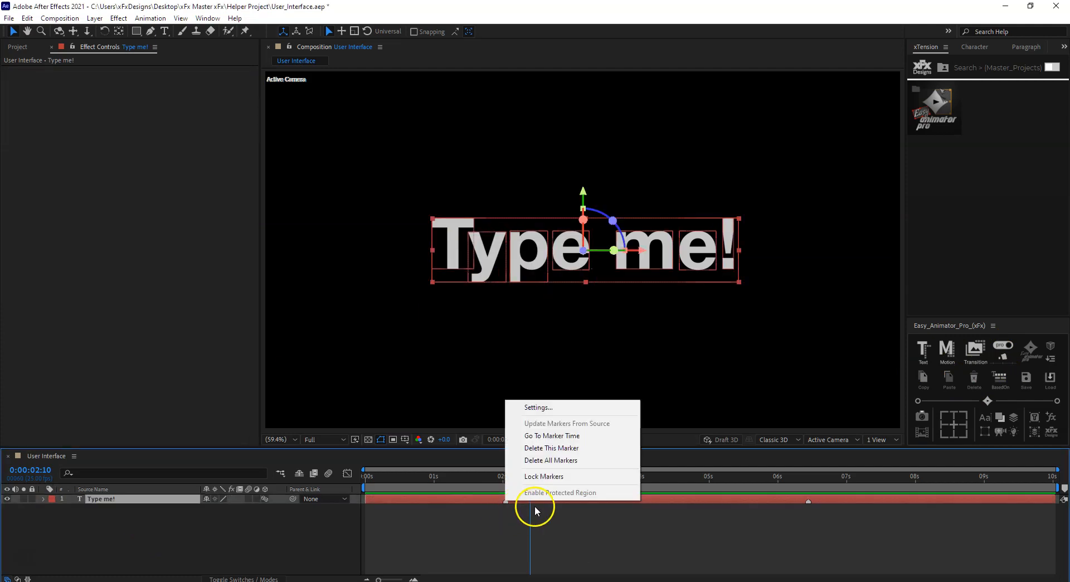
pyautogui.click(549, 461)
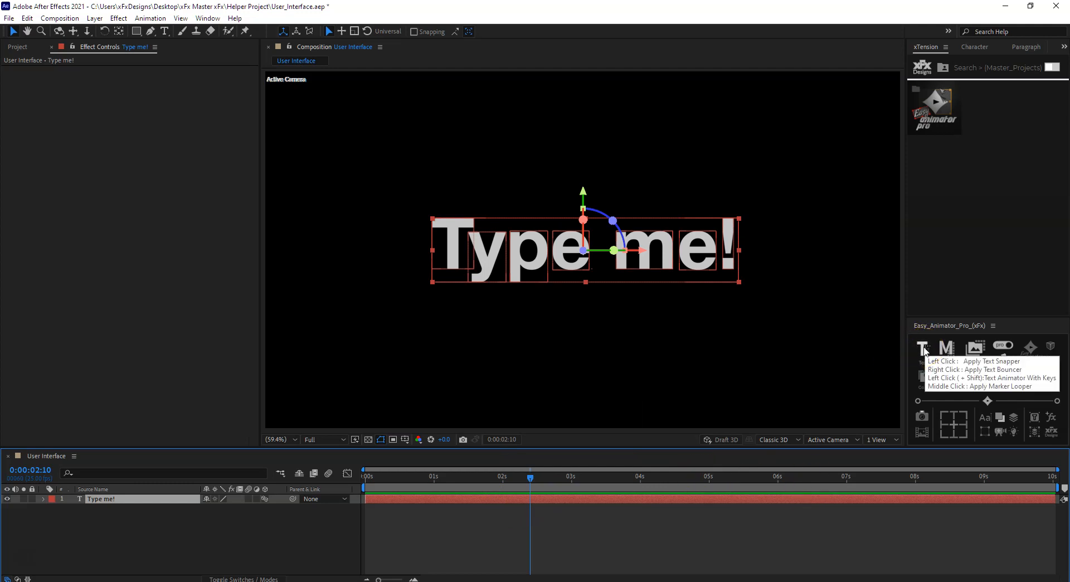
# - Apply the Text Animator With Keys to the Type me! layer and reveal its keyframes in the timeline
pyautogui.click(924, 350)
pyautogui.click(501, 499)
pyautogui.press('u')
# - Move the Ease High keyframes to end at 0:00:00:23 and the Ease Low keyframes to about 8.7 and 9.5 seconds
pyautogui.moveTo(521, 479); pyautogui.dragTo(429, 483)
pyautogui.moveTo(477, 544); pyautogui.dragTo(428, 534)
pyautogui.moveTo(576, 536); pyautogui.dragTo(985, 554)
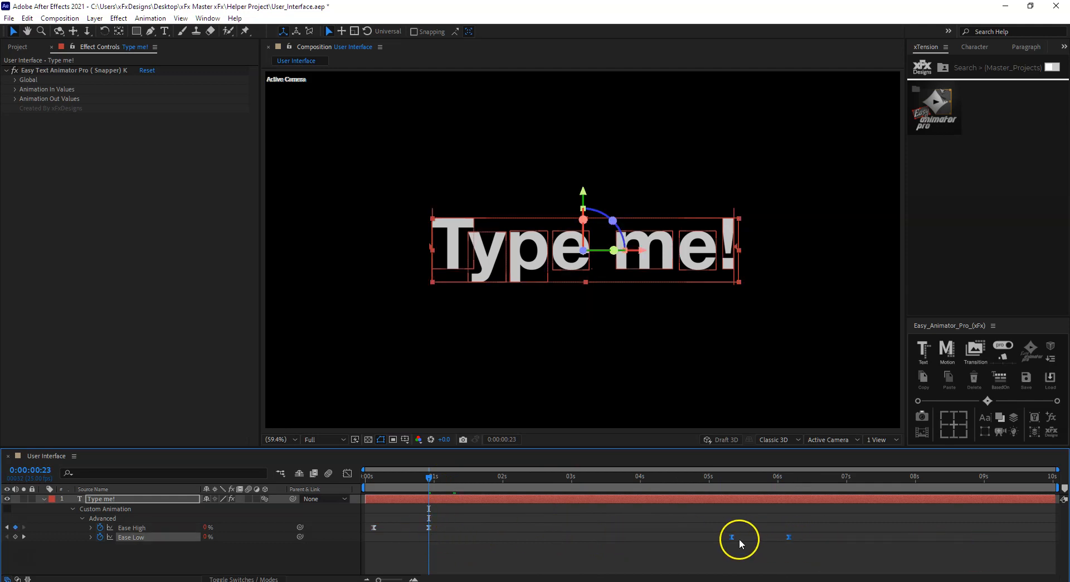
pyautogui.moveTo(734, 536); pyautogui.dragTo(915, 537)
pyautogui.click(465, 477)
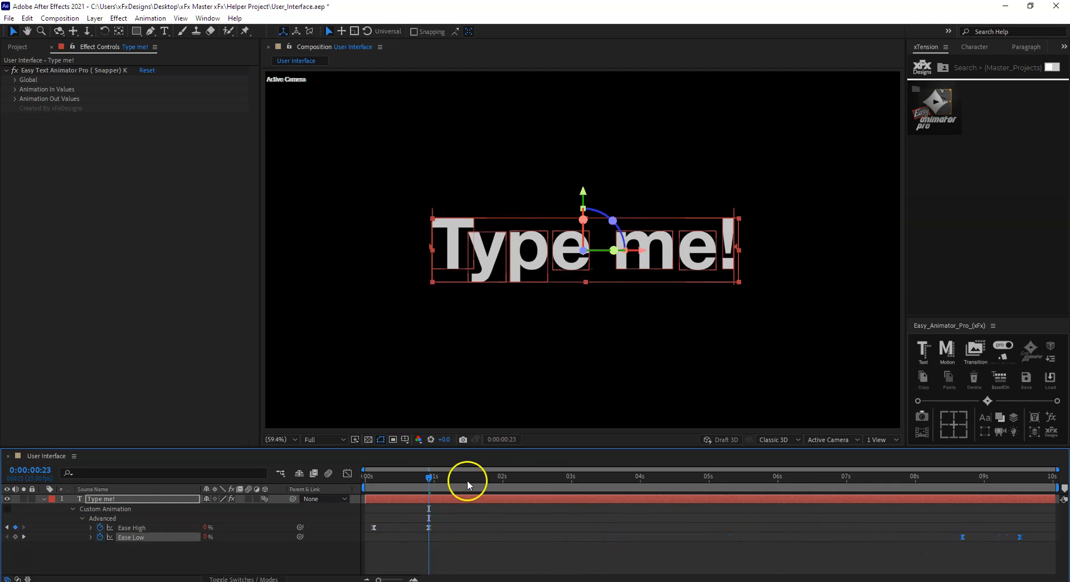
# - Set the Snapper effect's Position (in) to 0, 174, 0 on the Type me! layer and preview the animation
pyautogui.click(15, 89)
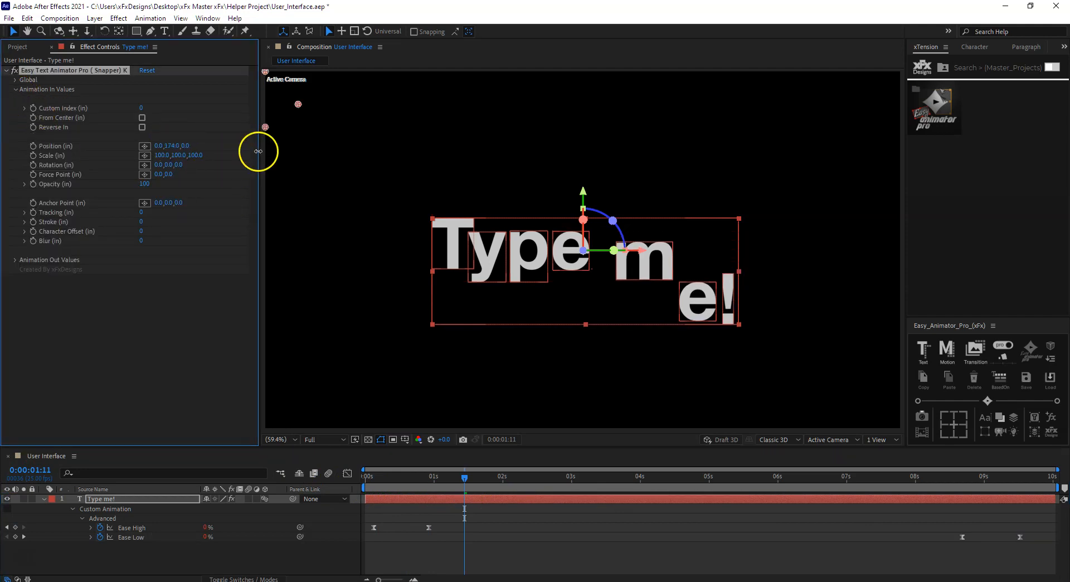
pyautogui.press('space')
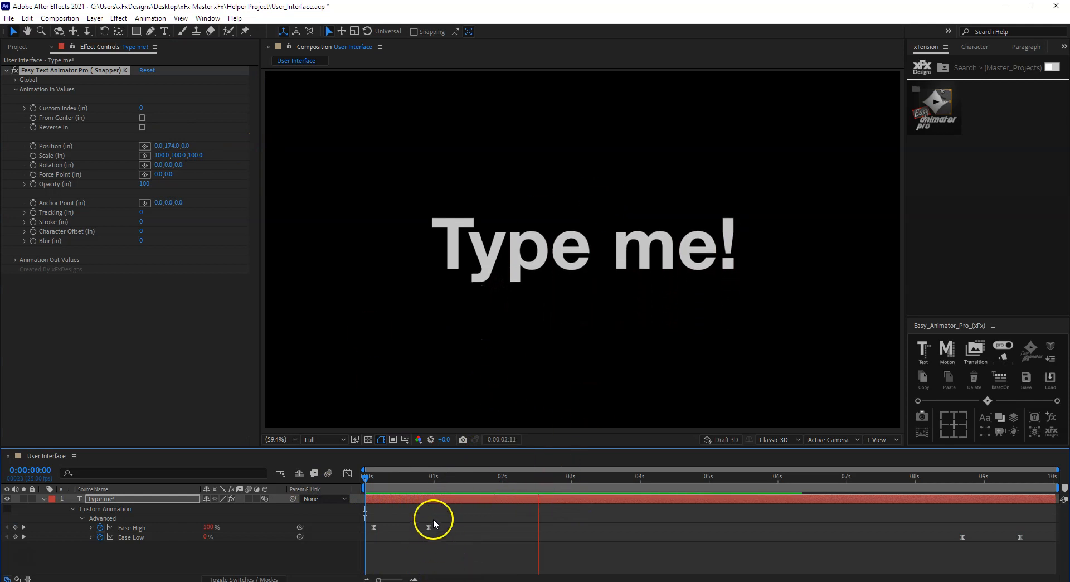
pyautogui.press('space')
# - Select the Ease High keyframes, set their easing to about half strength with Easy Animator Pro, and preview from the start
pyautogui.click(132, 528)
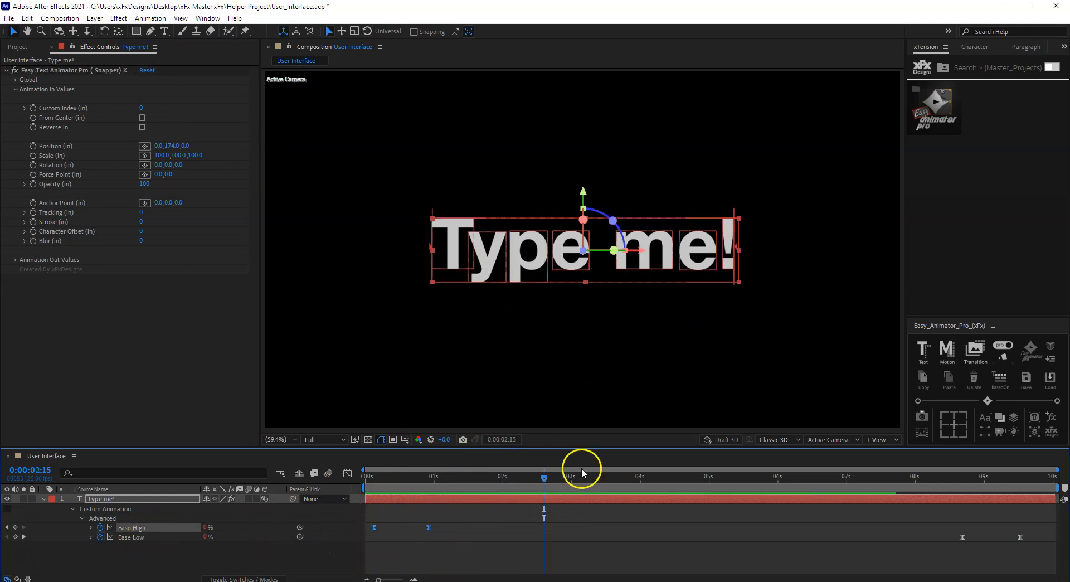
pyautogui.moveTo(544, 477); pyautogui.dragTo(470, 479)
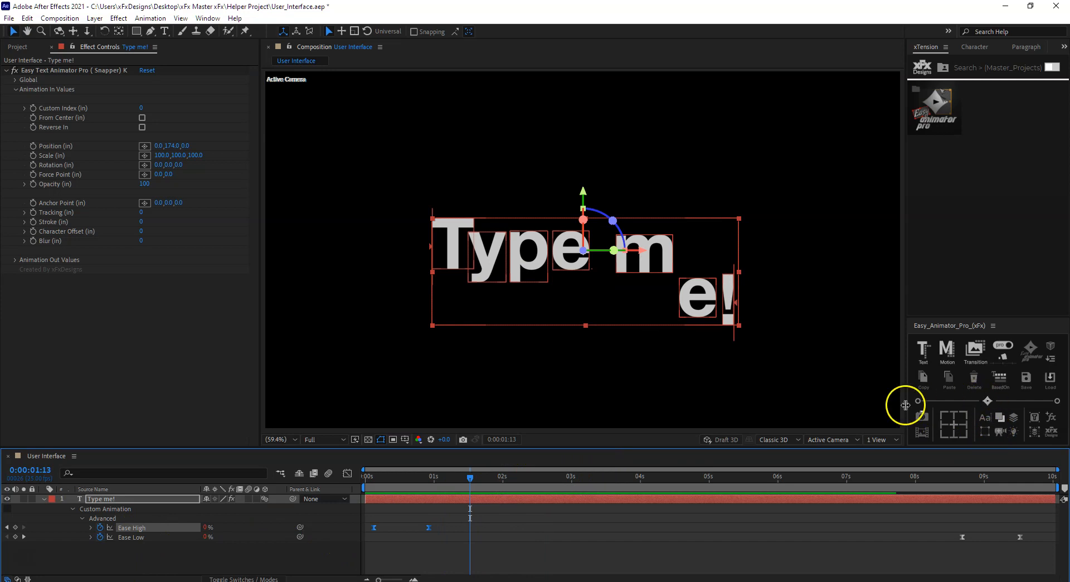
pyautogui.moveTo(917, 401); pyautogui.dragTo(953, 403)
pyautogui.moveTo(464, 478); pyautogui.dragTo(326, 497)
pyautogui.press('space')
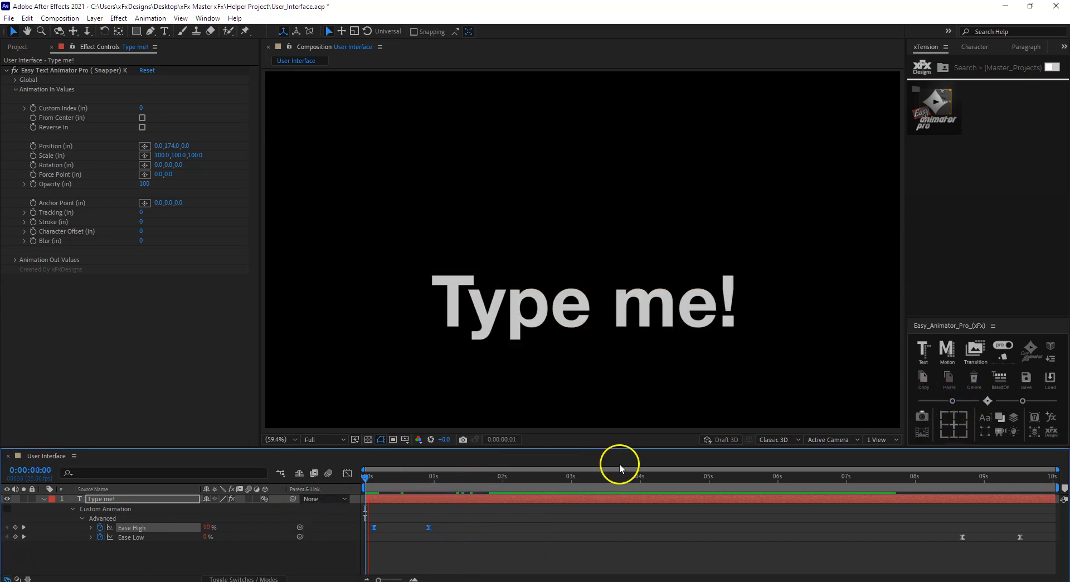
pyautogui.press('space')
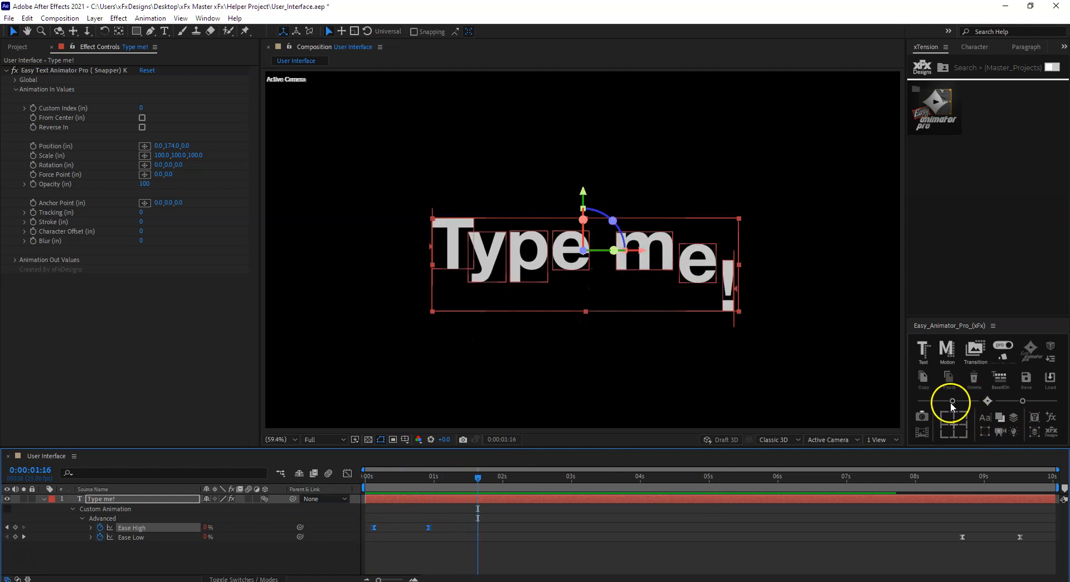
# - Raise the easing of the Ease High keyframes to nearly full strength and play the text animation from the start
pyautogui.moveTo(952, 402); pyautogui.dragTo(980, 402)
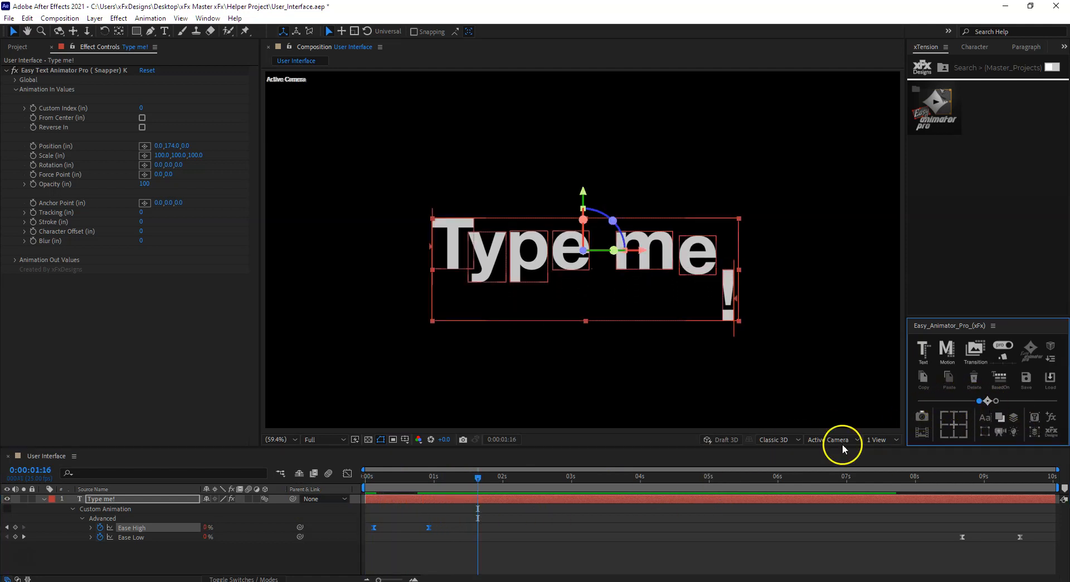
pyautogui.moveTo(465, 479); pyautogui.dragTo(347, 501)
pyautogui.press('space')
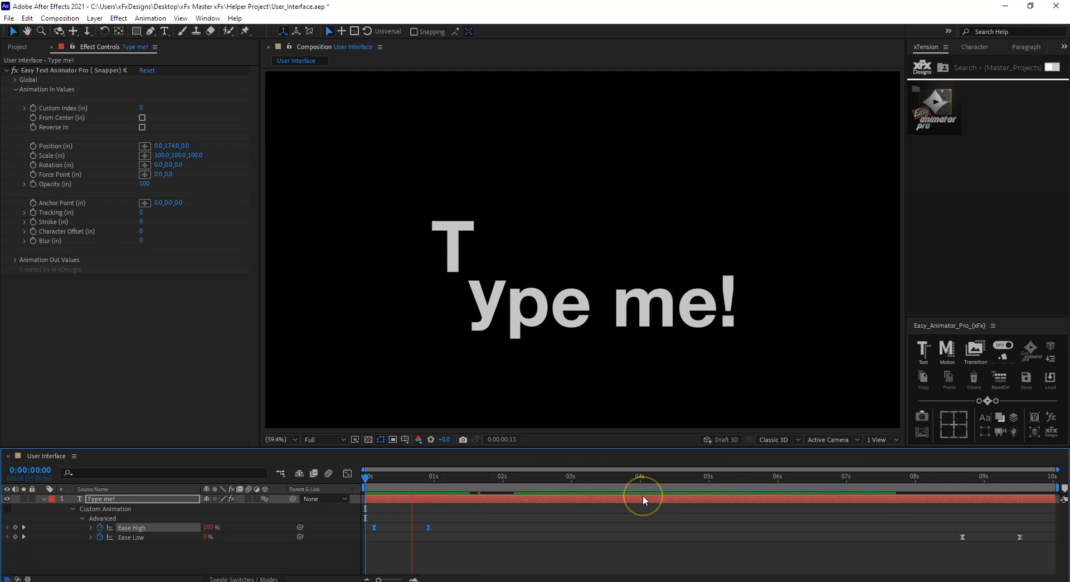
pyautogui.press('space')
# - Reduce the easing of the Ease High keyframes to a weak setting and preview the text animation again
pyautogui.moveTo(976, 400); pyautogui.dragTo(930, 401)
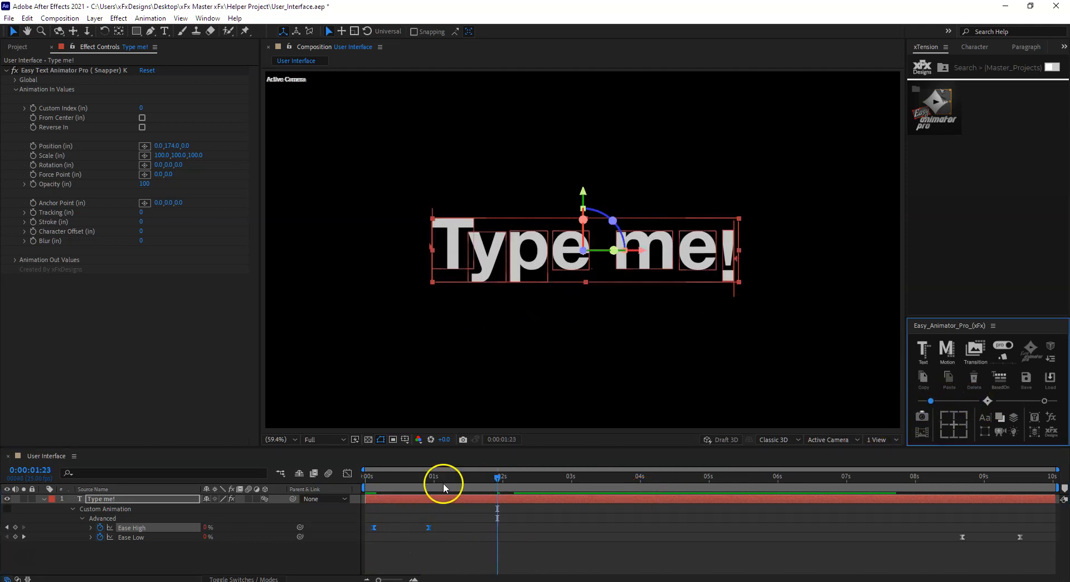
pyautogui.moveTo(445, 487); pyautogui.dragTo(327, 490)
pyautogui.press('space')
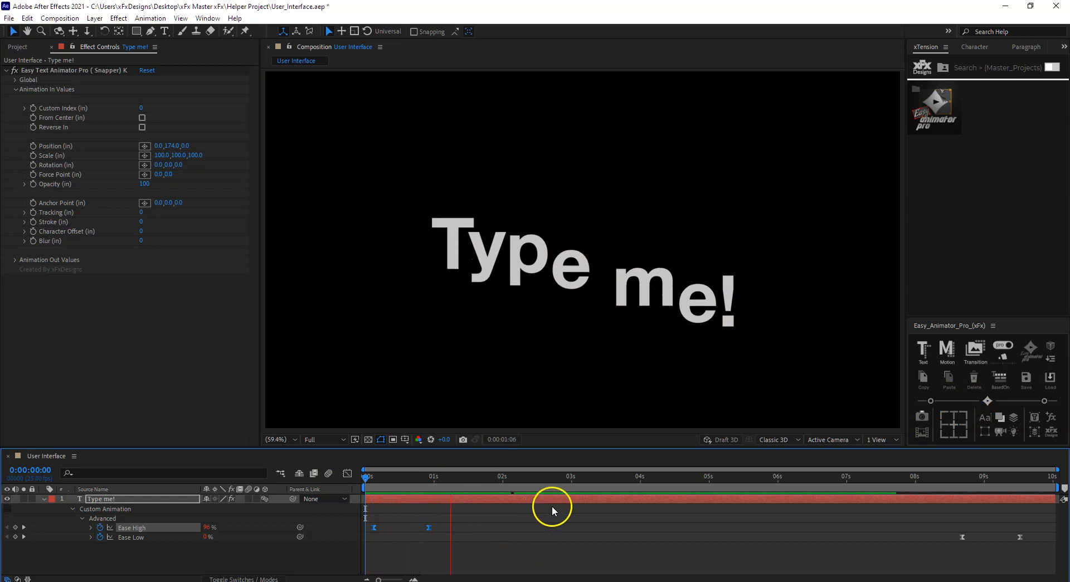
pyautogui.press('space')
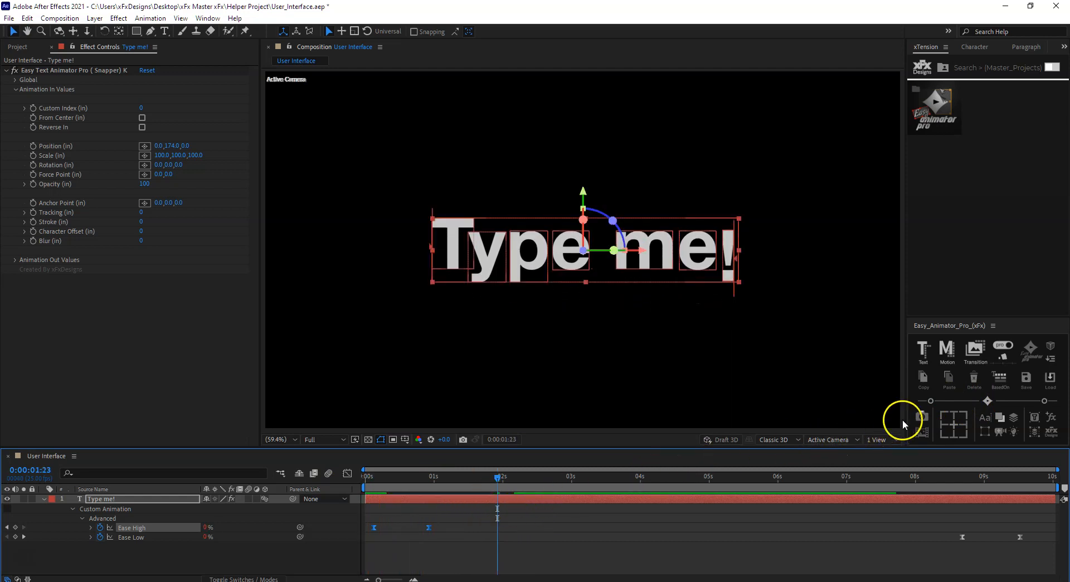
# - Return the Ease High keyframes to nearly full easing strength and preview the result
pyautogui.moveTo(931, 401); pyautogui.dragTo(980, 401)
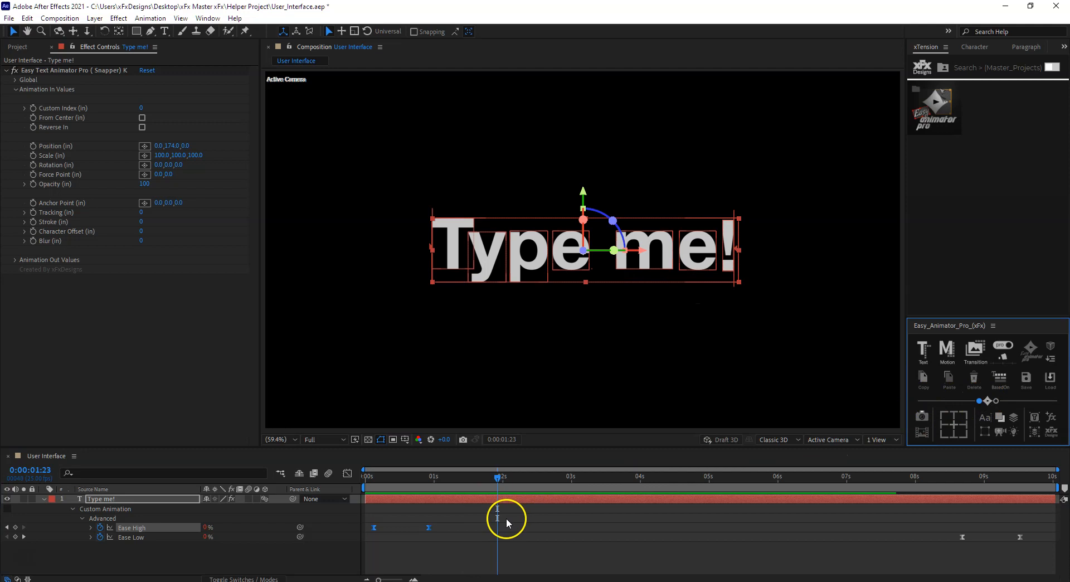
pyautogui.press('space')
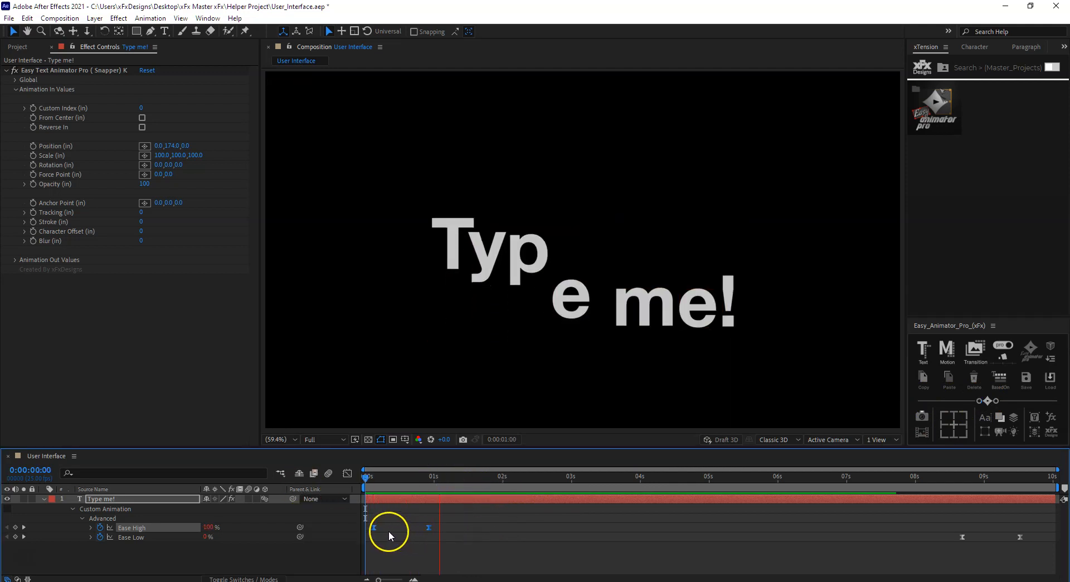
pyautogui.press('space')
# - Trim the start of the Type me! layer to about 2.5 seconds and preview the animation from there
pyautogui.moveTo(467, 478); pyautogui.dragTo(539, 480)
pyautogui.press('space')
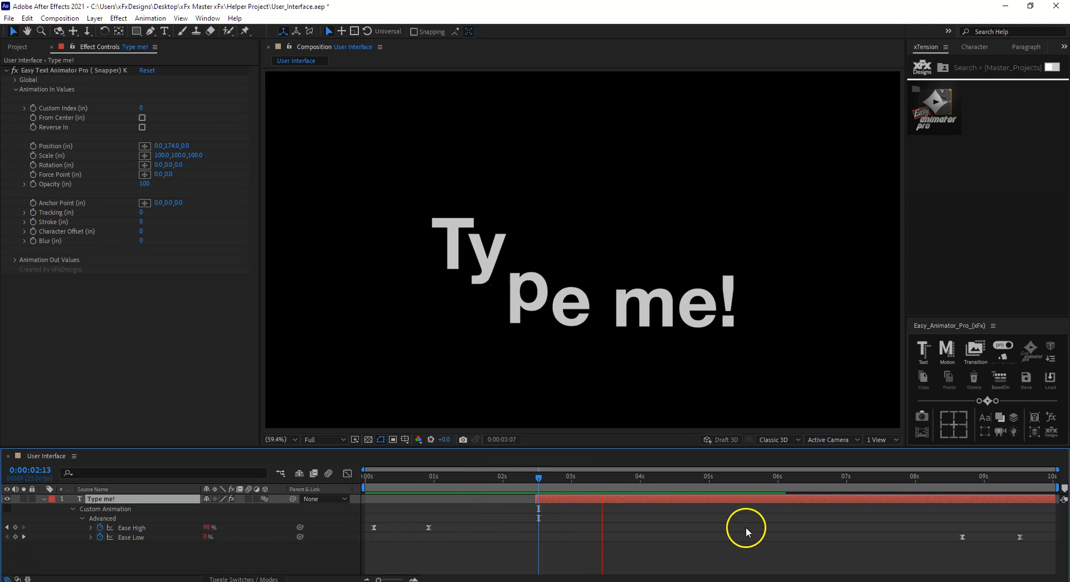
pyautogui.press('space')
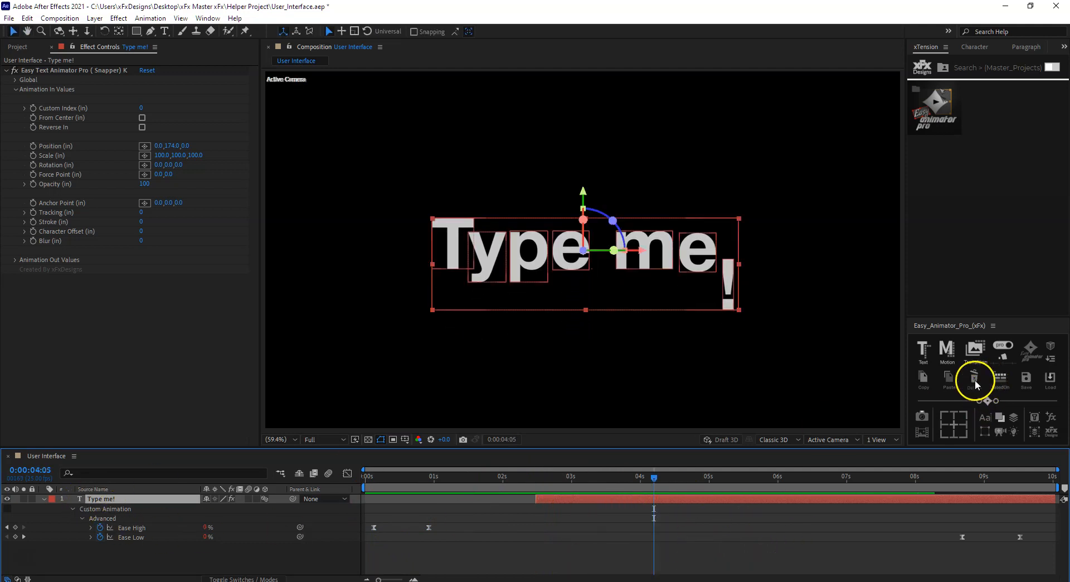
# - Remove the keyframed text animator preset from the Type me! layer
pyautogui.click(975, 378)
pyautogui.click(563, 265)
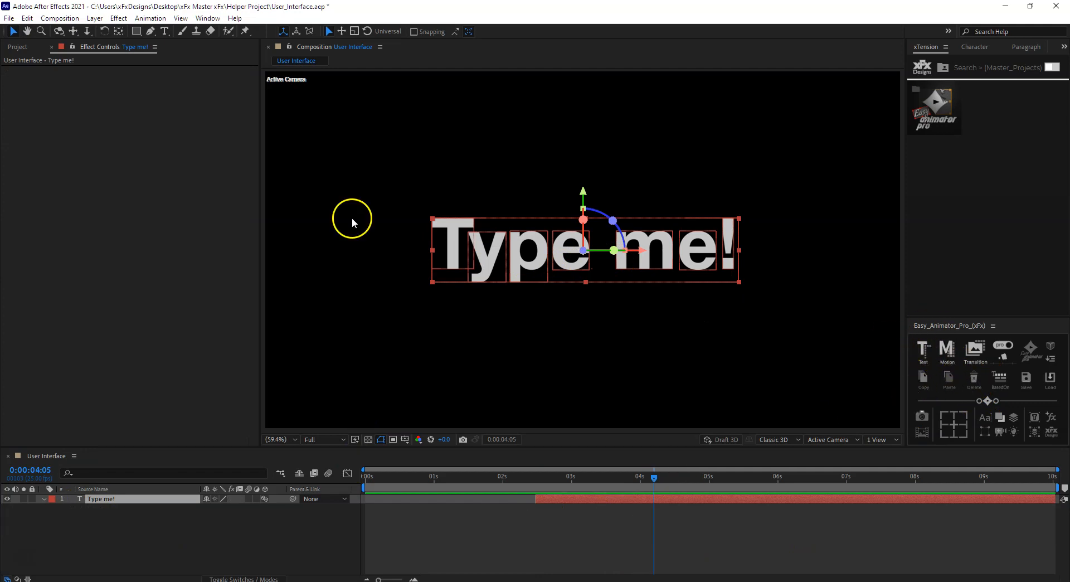
# - Find Easy Animator Original.png in the project's Assets folder and add it to the composition below the text layer
pyautogui.click(31, 47)
pyautogui.click(17, 159)
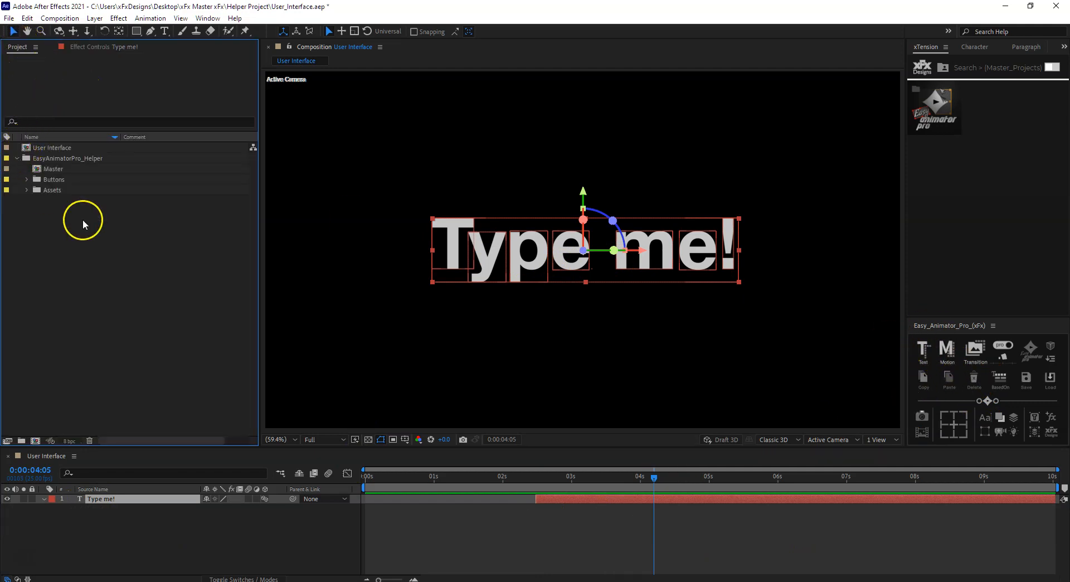
pyautogui.click(26, 189)
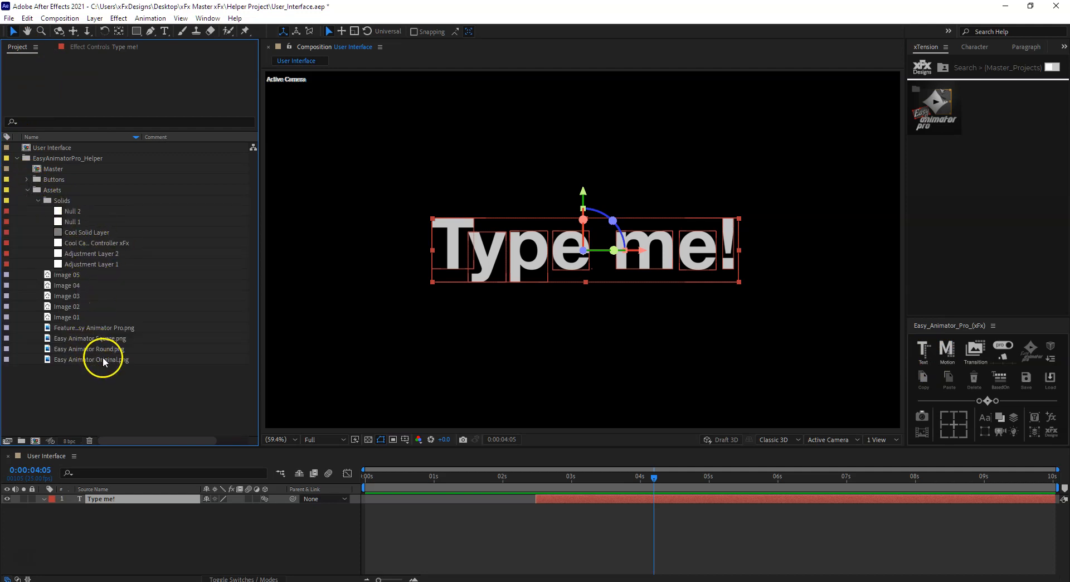
pyautogui.click(107, 328)
pyautogui.press('Down')
pyautogui.press('Down')
pyautogui.press('Down')
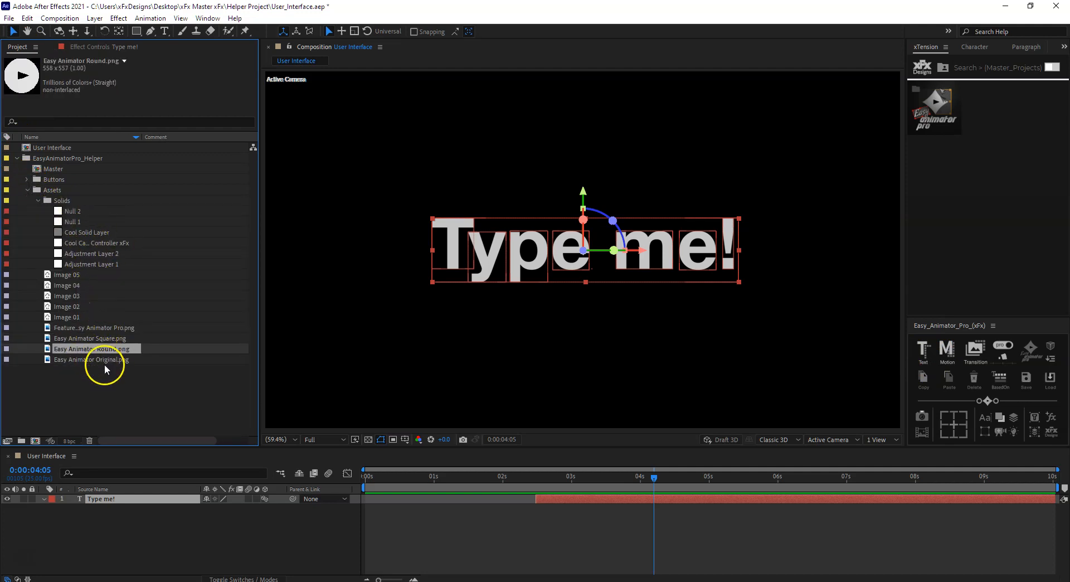
pyautogui.moveTo(73, 360); pyautogui.dragTo(28, 506)
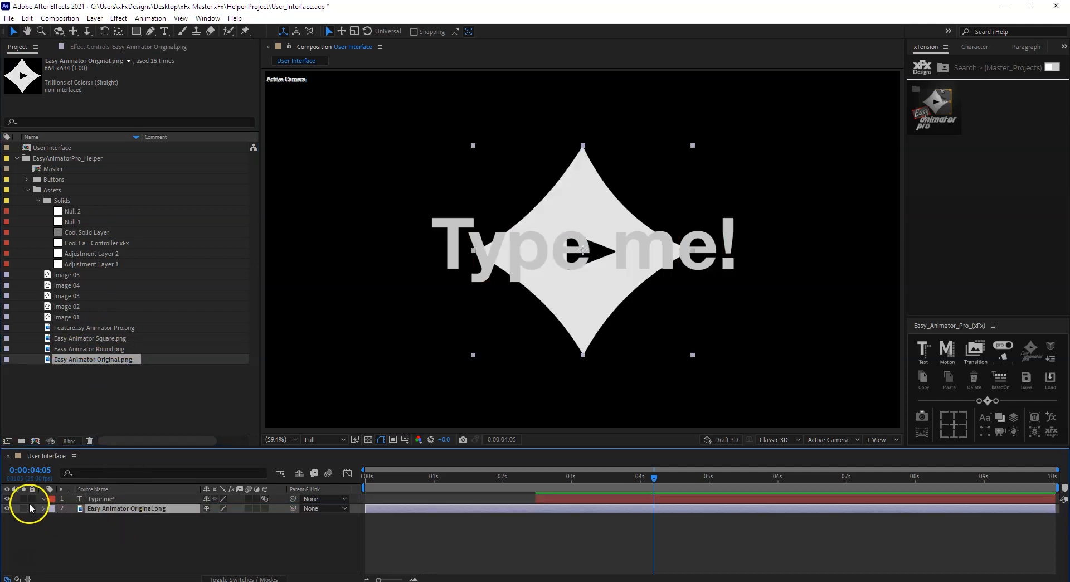
# - Turn off the Type me! layer, scale the logo to about 62% of its size, and hide the text layer as shy
pyautogui.click(6, 499)
pyautogui.moveTo(478, 350); pyautogui.dragTo(513, 328)
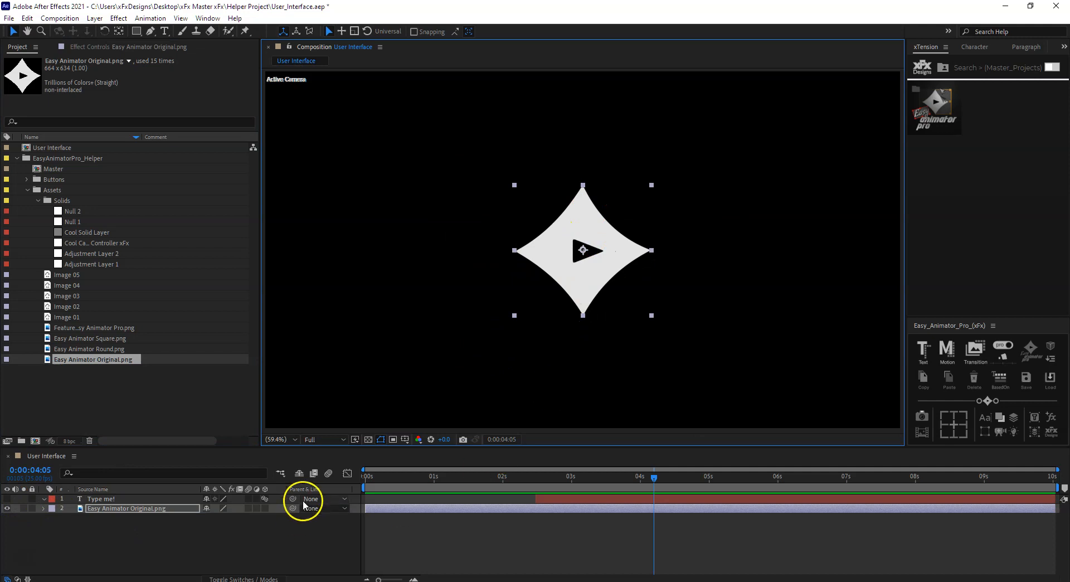
pyautogui.click(313, 522)
pyautogui.click(582, 501)
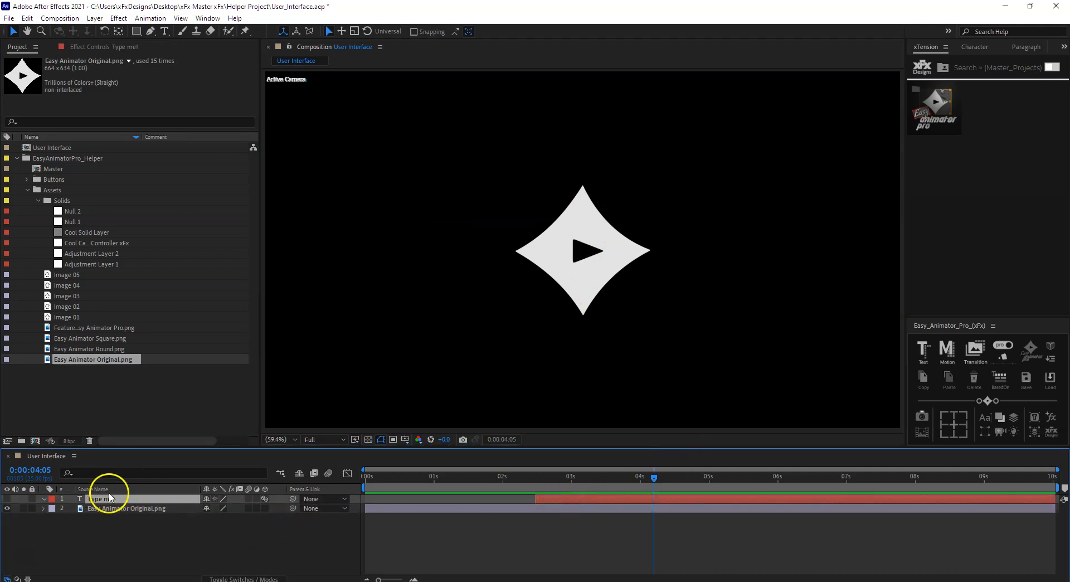
pyautogui.click(299, 473)
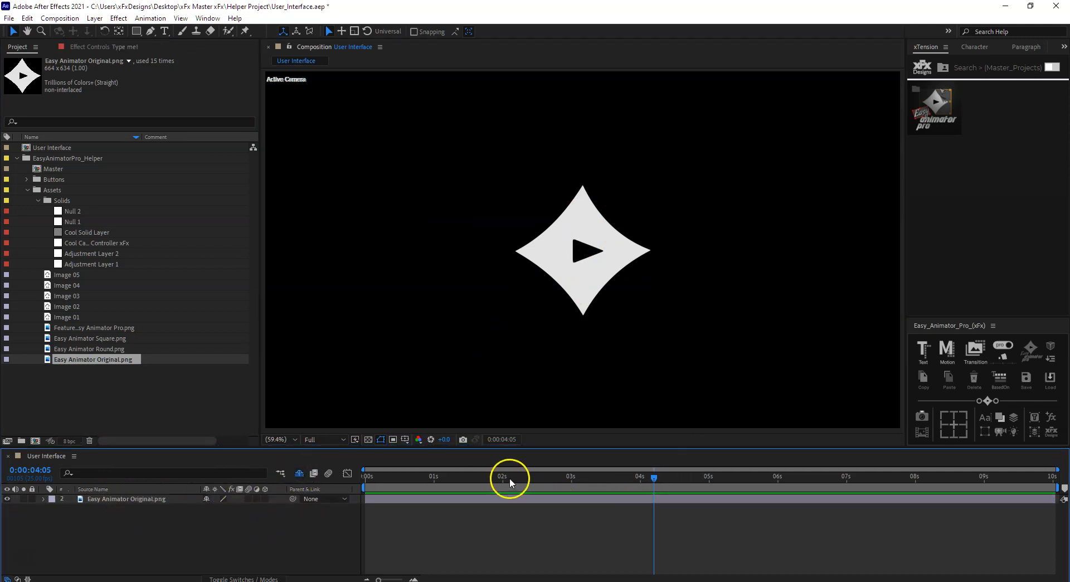
# - Apply the Motion Snapper preset to the Easy Animator Original.png layer
pyautogui.click(393, 477)
pyautogui.click(599, 478)
pyautogui.click(580, 500)
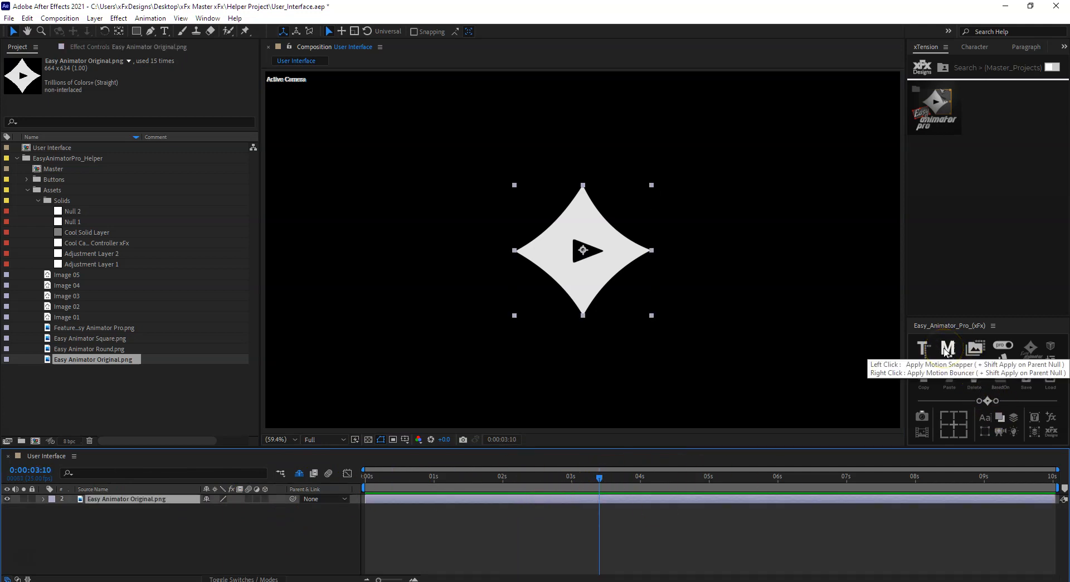
pyautogui.click(946, 350)
pyautogui.click(293, 481)
pyautogui.press('Home')
# - Set the Motion Snapper's Position (in) to 0, 305, 0 and preview the logo animation
pyautogui.click(15, 90)
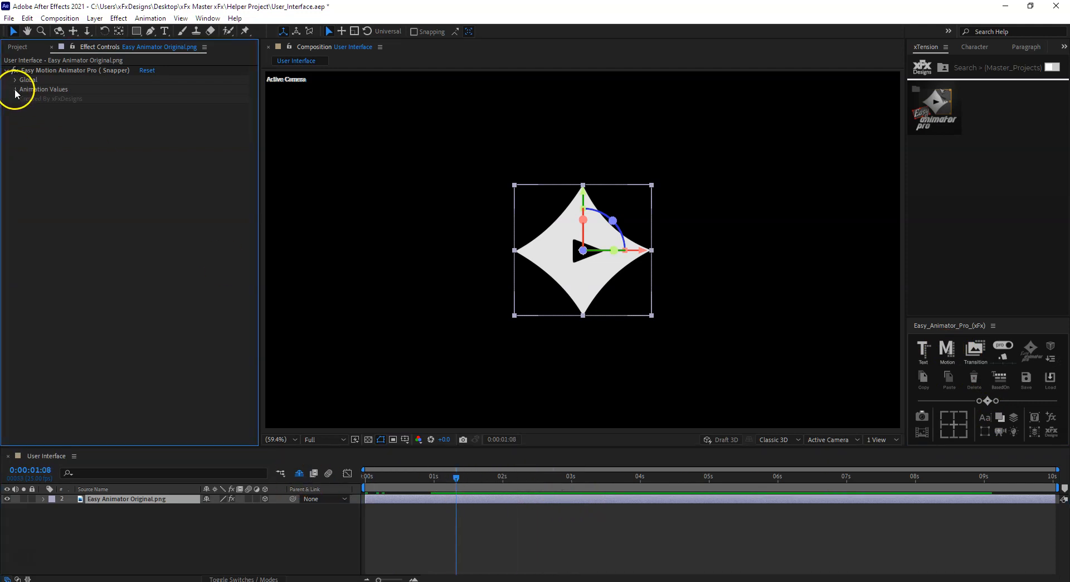
pyautogui.moveTo(171, 122); pyautogui.dragTo(285, 131)
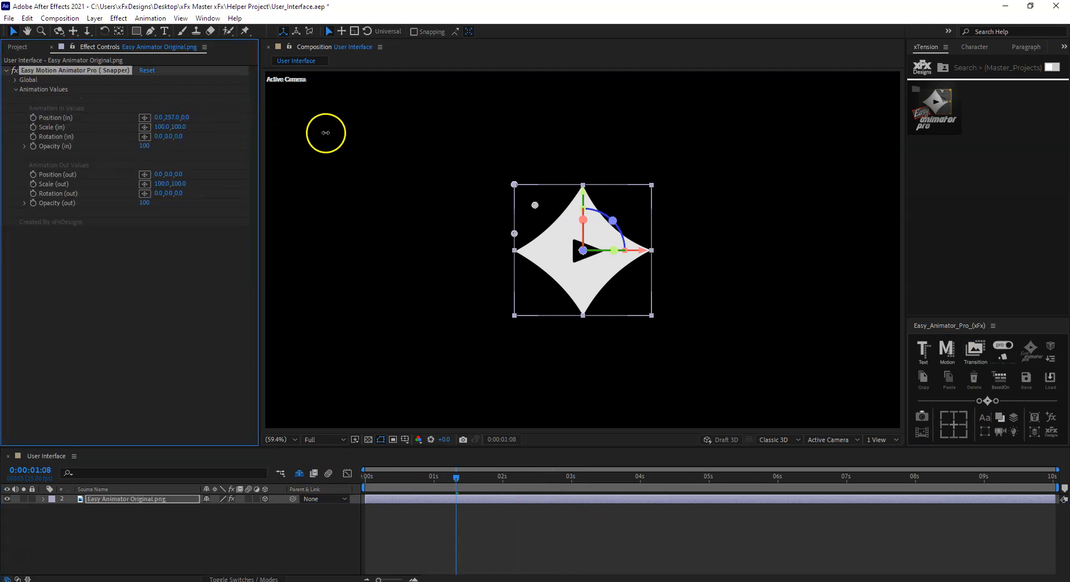
pyautogui.click(436, 483)
pyautogui.press('space')
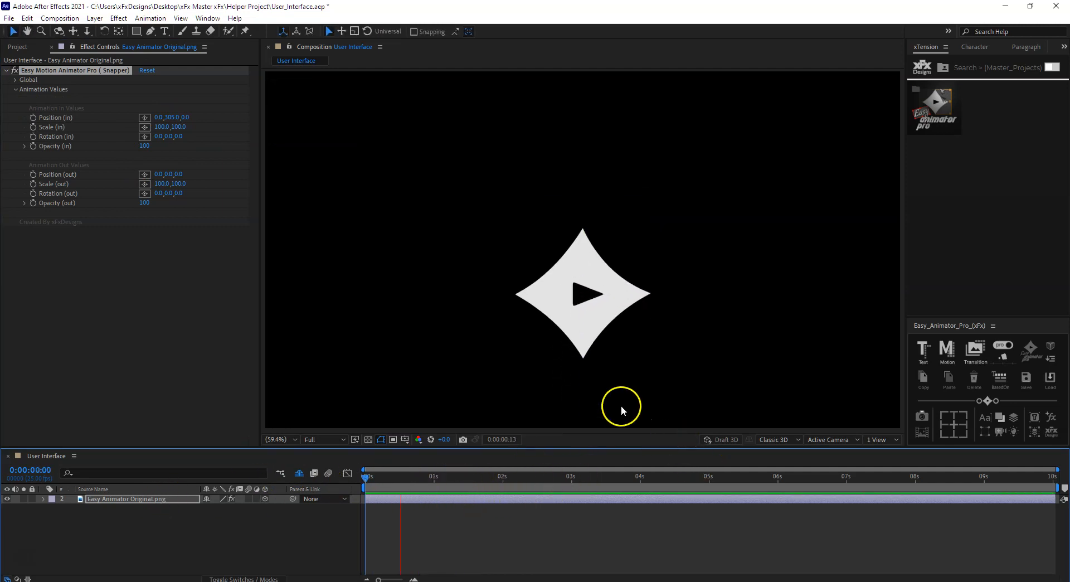
pyautogui.press('space')
# - Set Rotation (in) to 91, 39, 36 and Opacity (in) to 0, previewing the logo animation after each change
pyautogui.moveTo(177, 136); pyautogui.dragTo(212, 137)
pyautogui.press('space')
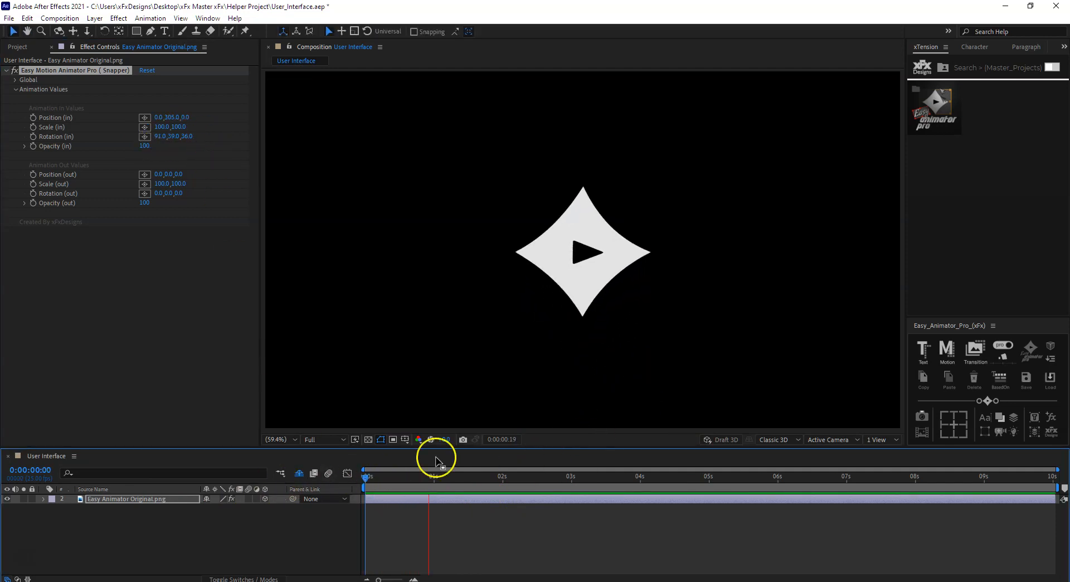
pyautogui.press('space')
pyautogui.click(250, 304)
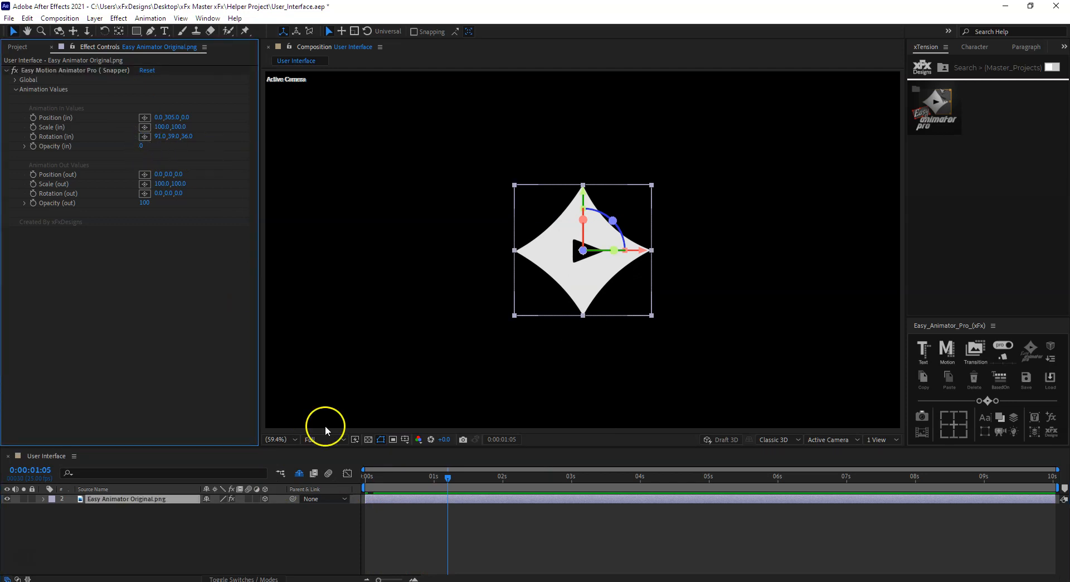
pyautogui.press('space')
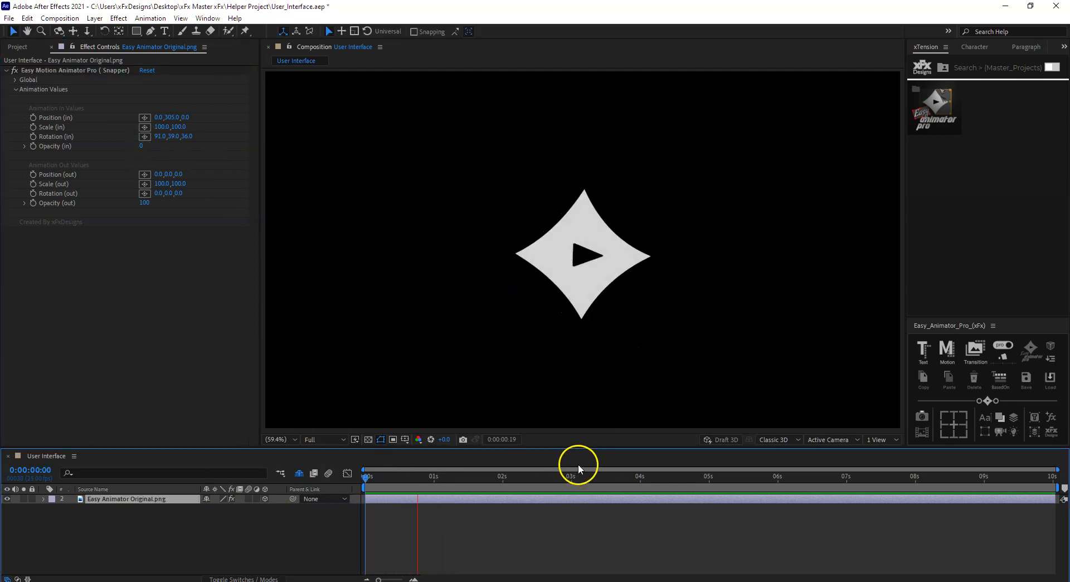
# - Trim the start of the logo layer to about 1.6 seconds, preview its entrance, and trim the start further to about 2.4 seconds
pyautogui.moveTo(462, 489)
pyautogui.mouseDown()
pyautogui.moveTo(534, 488)
pyautogui.moveTo(428, 512)
pyautogui.moveTo(479, 499)
pyautogui.mouseUp()
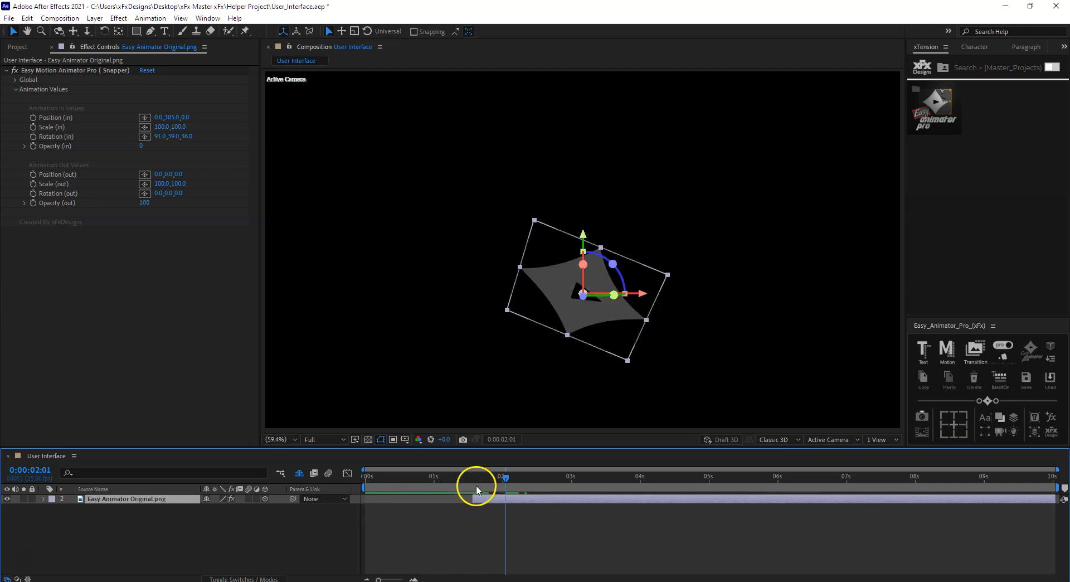
pyautogui.click(474, 478)
pyautogui.press('space')
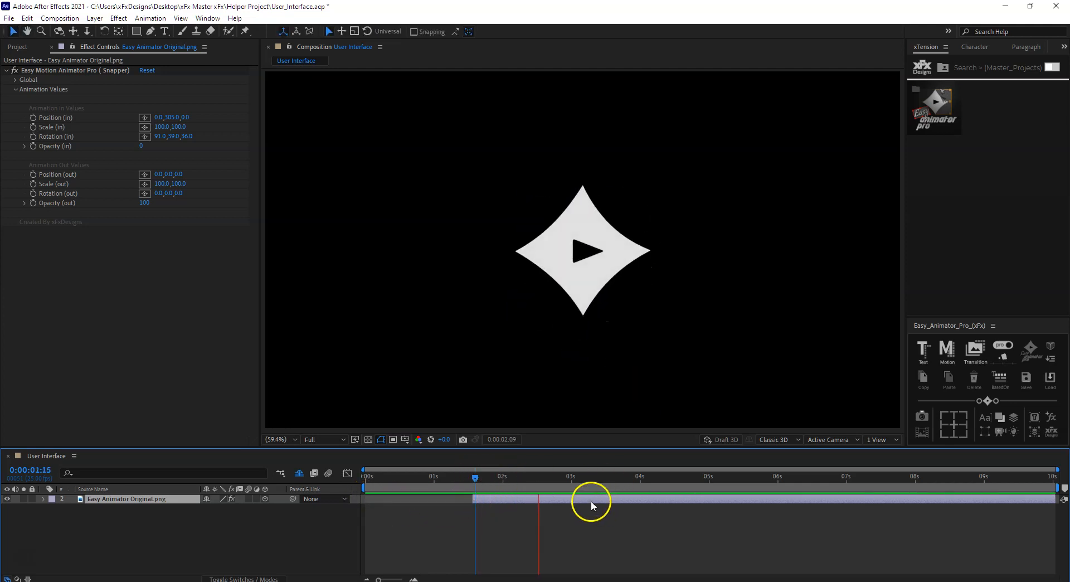
pyautogui.click(477, 483)
pyautogui.press('space')
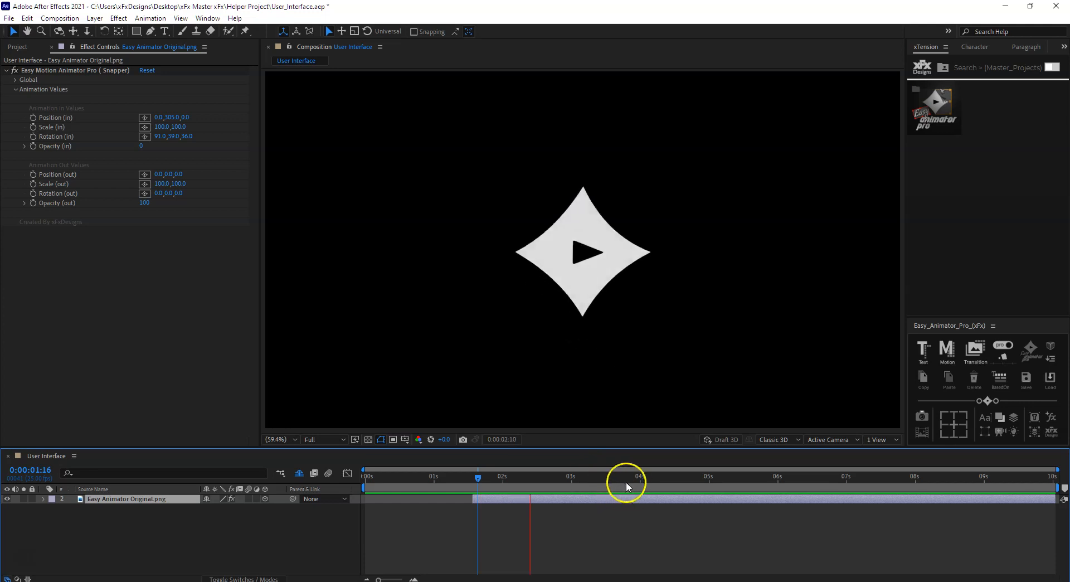
pyautogui.press('space')
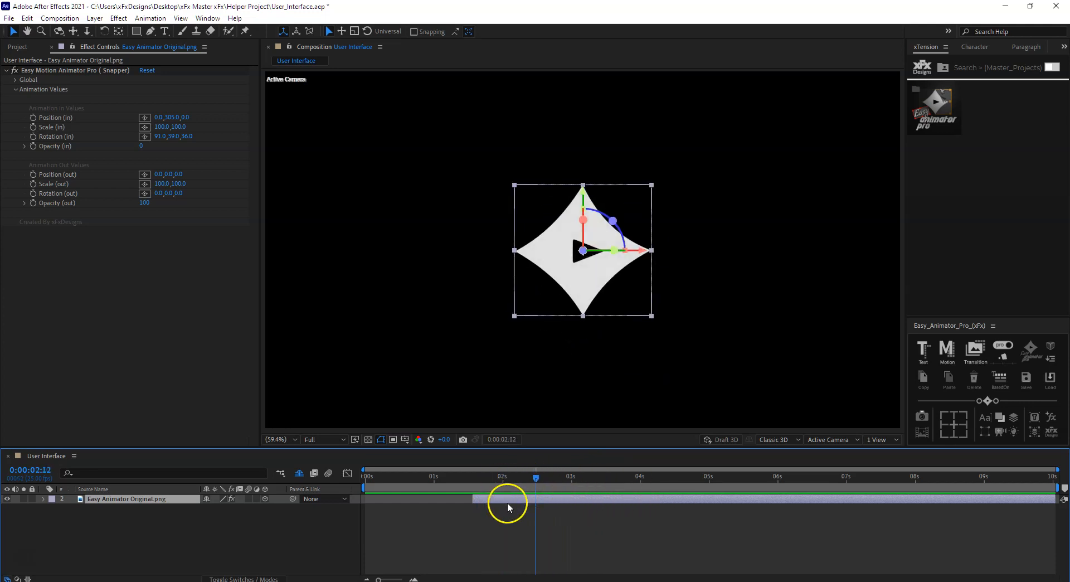
pyautogui.moveTo(476, 497); pyautogui.dragTo(885, 477)
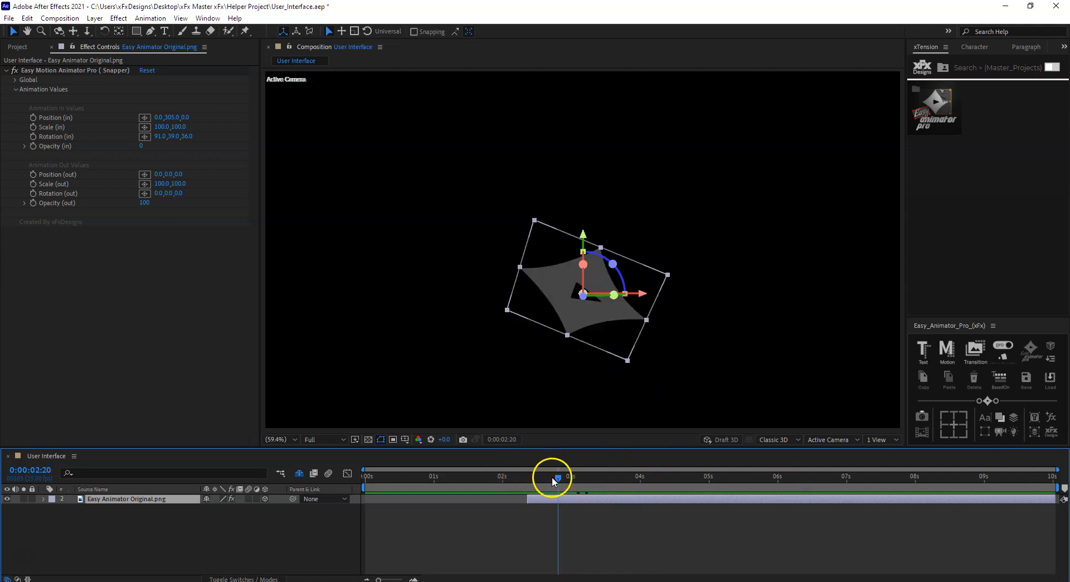
# - Trim the end of the logo layer to about 8 seconds and set the Motion Snapper's Position (out) to 0, -243, 0
pyautogui.moveTo(1054, 501); pyautogui.dragTo(914, 501)
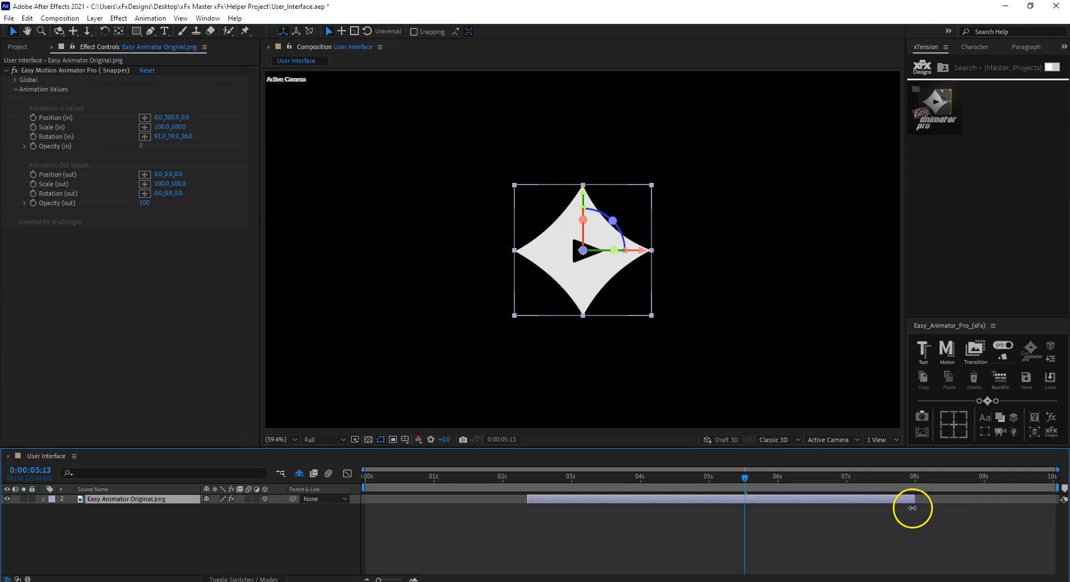
pyautogui.click(817, 478)
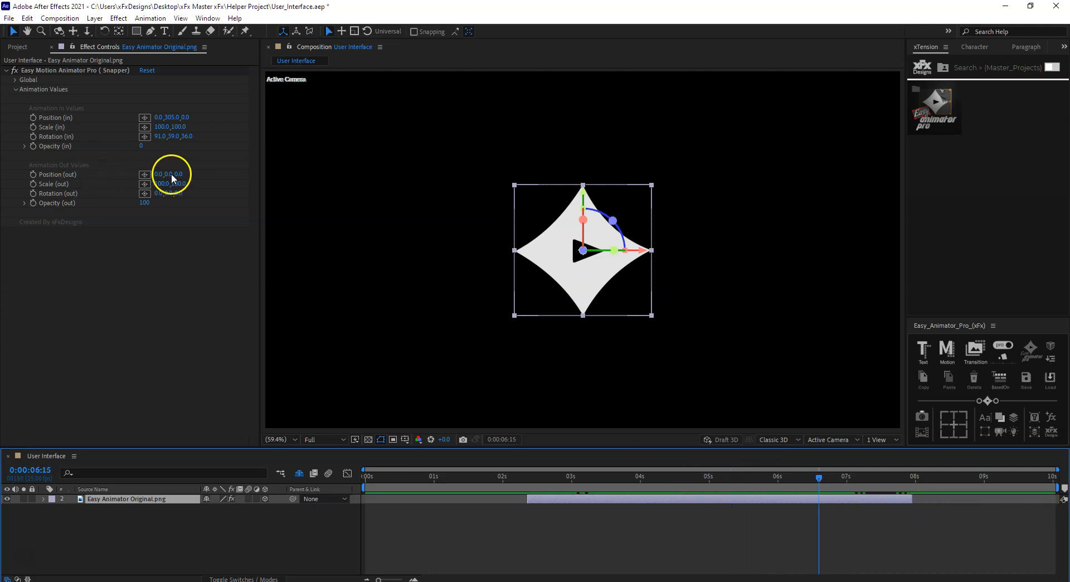
pyautogui.moveTo(176, 175); pyautogui.dragTo(98, 175)
pyautogui.hotkey('ctrl', 'z')
pyautogui.moveTo(824, 471); pyautogui.dragTo(902, 479)
pyautogui.moveTo(169, 173); pyautogui.dragTo(29, 186)
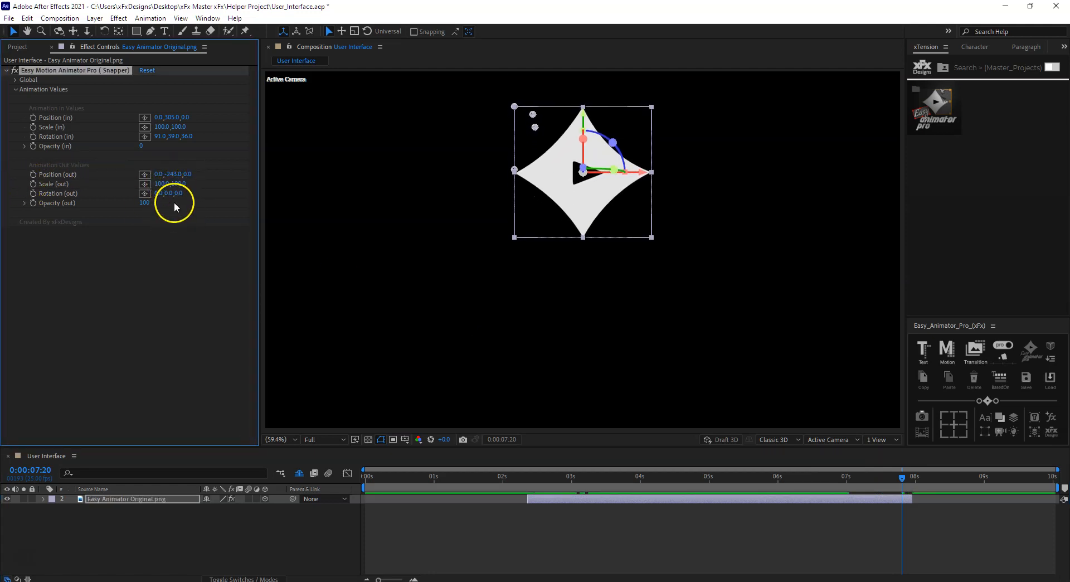
# - Set the Motion Snapper's Opacity (out) to 0 and preview the logo animation
pyautogui.click(146, 204)
pyautogui.write('0')
pyautogui.click(166, 270)
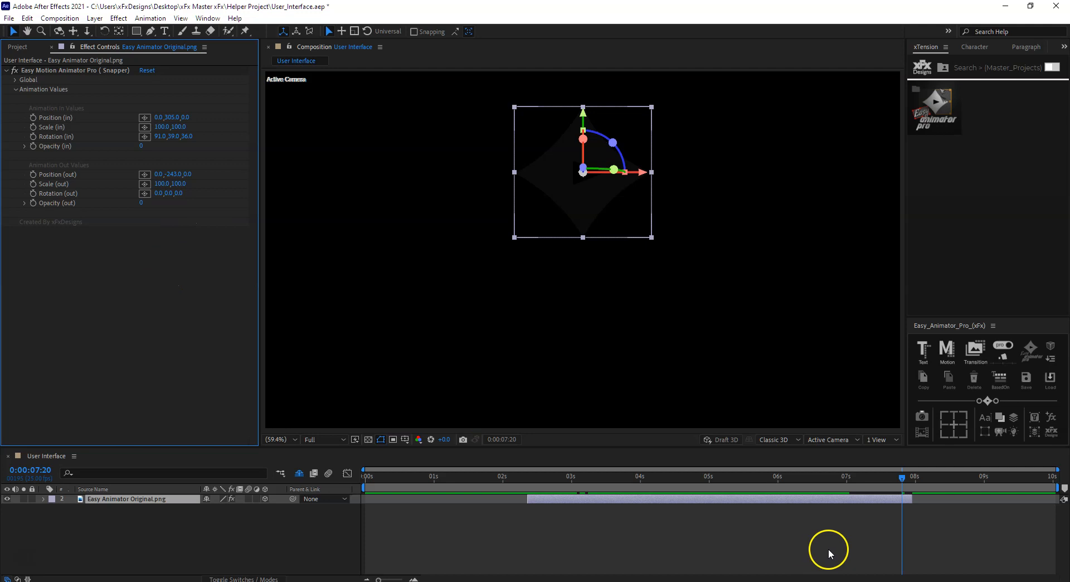
pyautogui.moveTo(830, 490); pyautogui.dragTo(618, 497)
pyautogui.moveTo(821, 500); pyautogui.dragTo(748, 507)
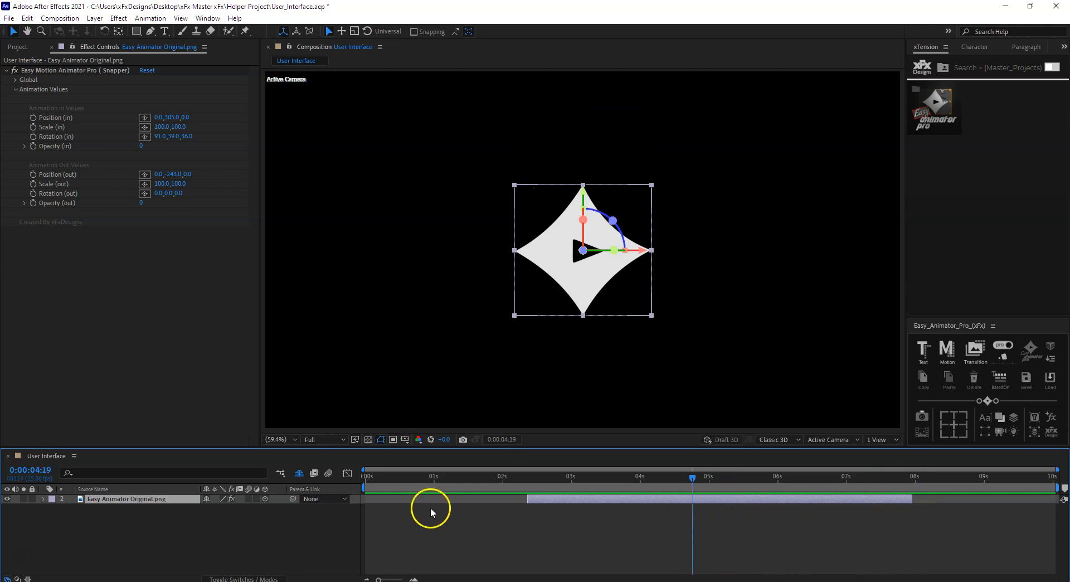
# - Remove the Motion Snapper animation preset from the logo layer and scrub through the layer to check it
pyautogui.click(973, 379)
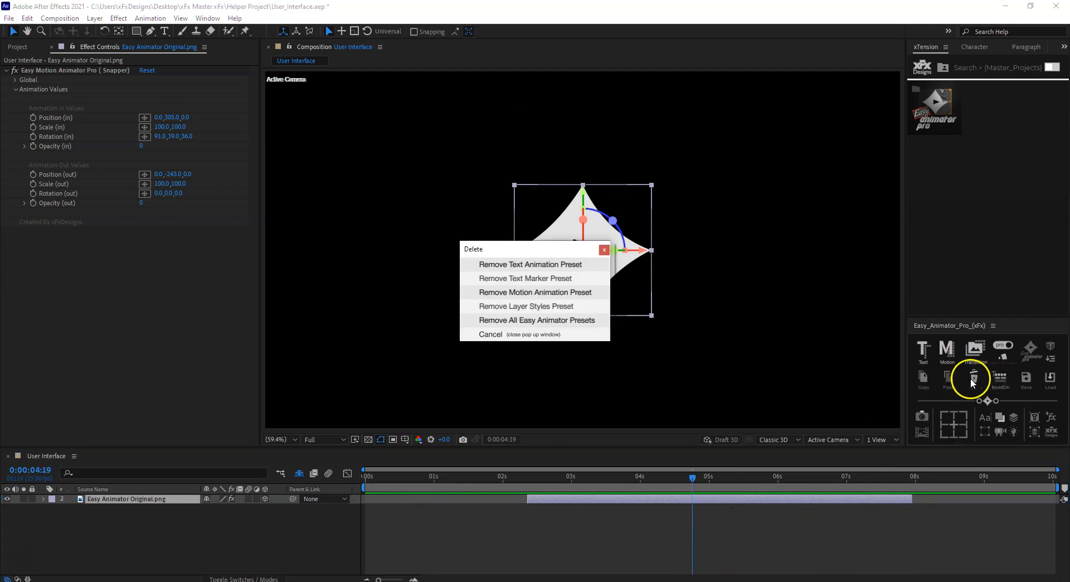
pyautogui.click(530, 292)
pyautogui.moveTo(628, 491); pyautogui.dragTo(665, 480)
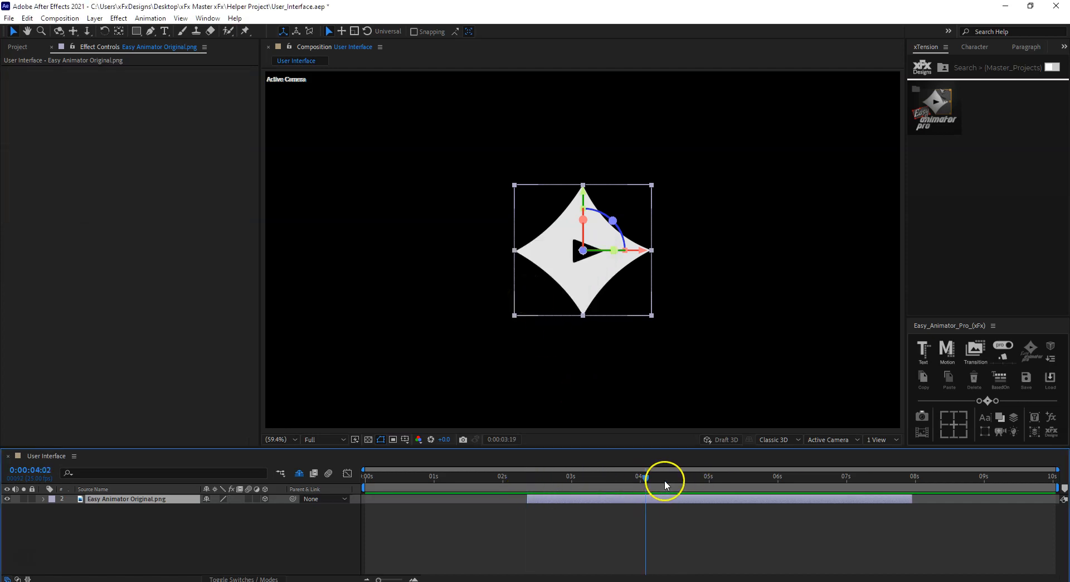
# - Apply the Motion Bouncer preset to the logo layer, set Position (in) to 0, 373, 0 and preview the entrance
pyautogui.rightClick(947, 352)
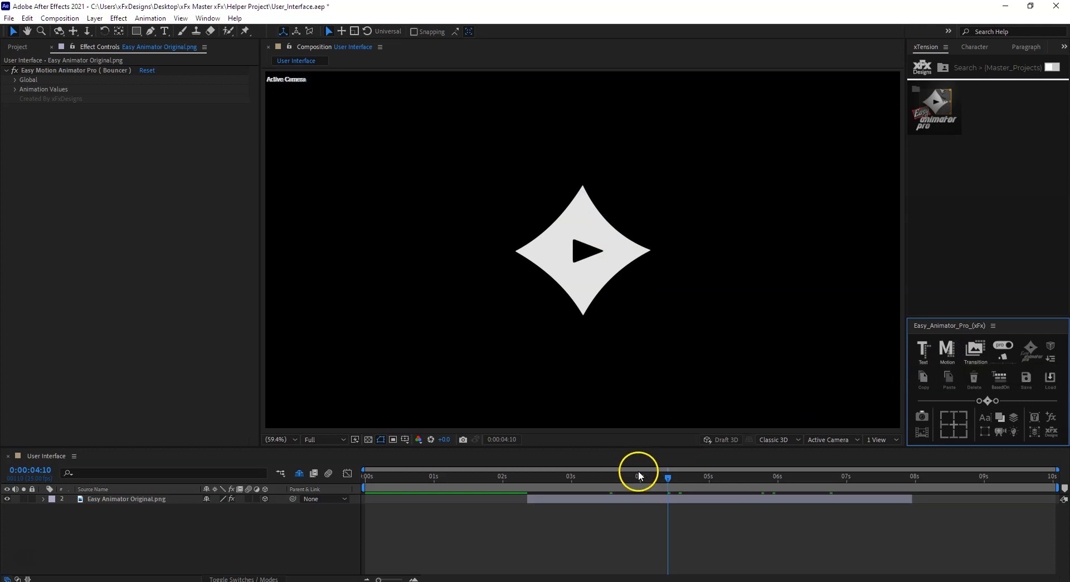
pyautogui.click(18, 91)
pyautogui.moveTo(162, 118)
pyautogui.mouseDown()
pyautogui.moveTo(238, 119)
pyautogui.moveTo(172, 115)
pyautogui.mouseUp()
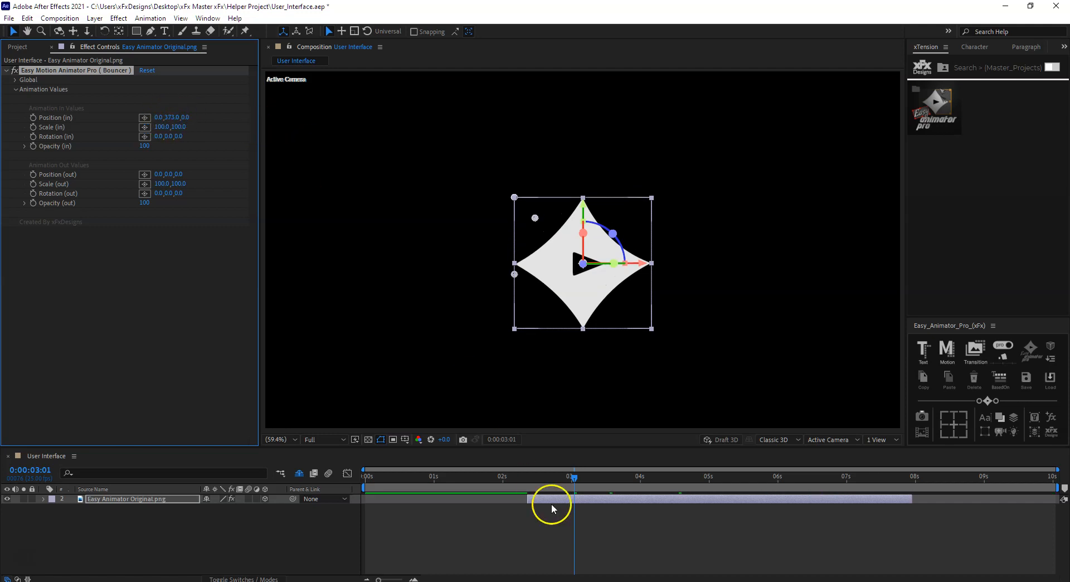
pyautogui.moveTo(557, 476); pyautogui.dragTo(530, 476)
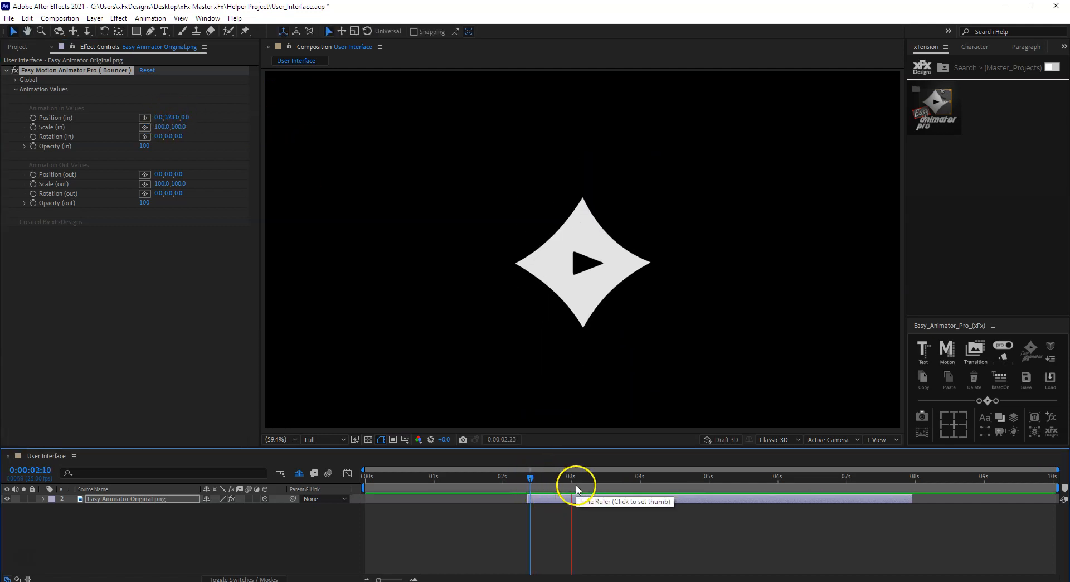
pyautogui.press('space')
# - Set the Motion Bouncer's Opacity (in) to 0 and preview the logo's entrance
pyautogui.click(144, 146)
pyautogui.write('0')
pyautogui.click(134, 251)
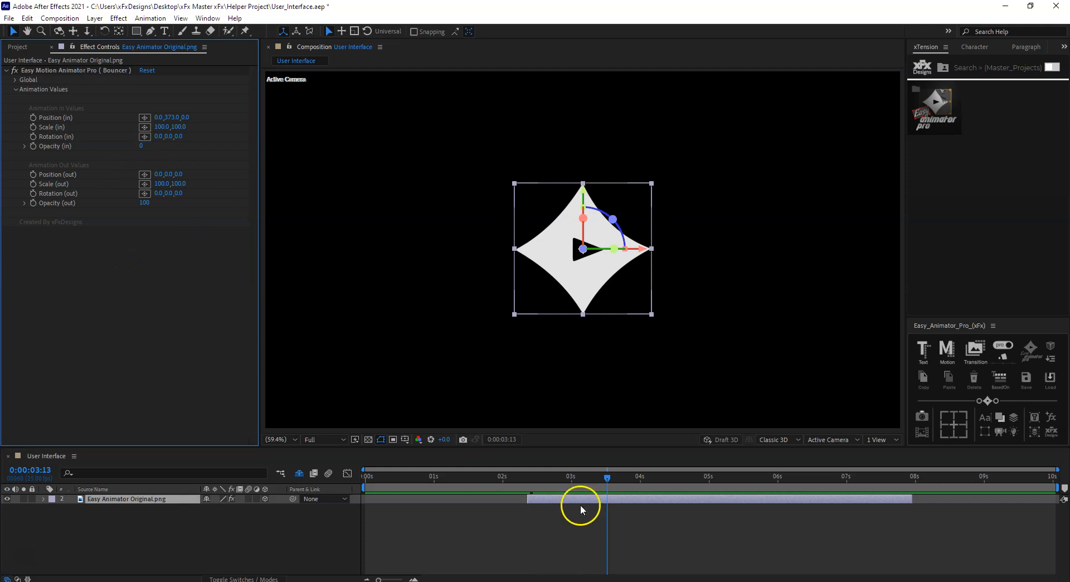
pyautogui.click(534, 478)
pyautogui.press('space')
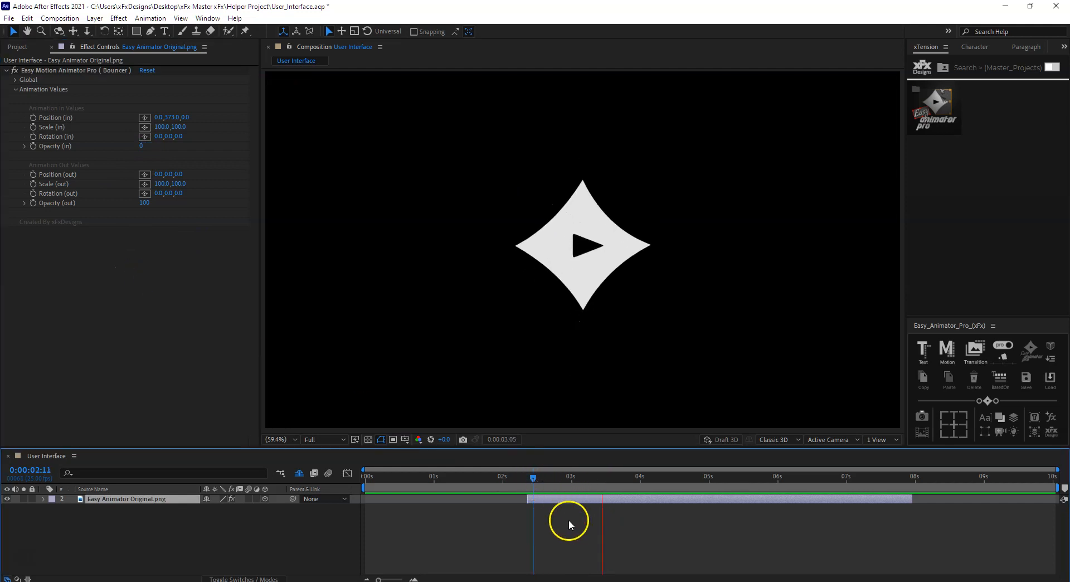
# - Set the Motion Bouncer's Position (out) to 0, -403, 0 and preview the logo's entrance and exit
pyautogui.moveTo(817, 481); pyautogui.dragTo(845, 484)
pyautogui.click(174, 176)
pyautogui.moveTo(852, 486); pyautogui.dragTo(907, 490)
pyautogui.moveTo(168, 175); pyautogui.dragTo(27, 195)
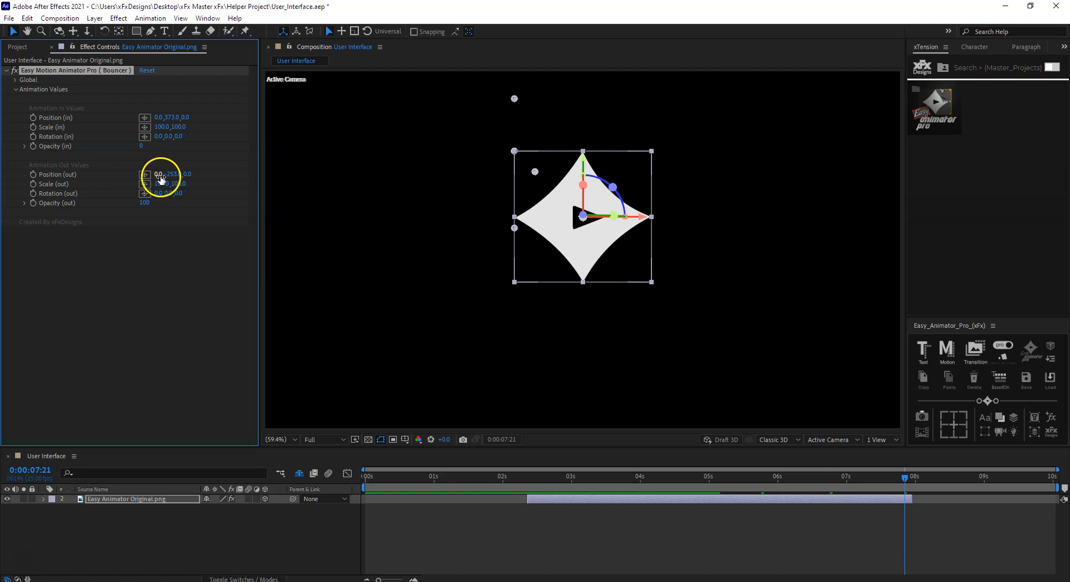
pyautogui.moveTo(167, 174); pyautogui.dragTo(84, 178)
pyautogui.moveTo(894, 485); pyautogui.dragTo(535, 505)
pyautogui.press('space')
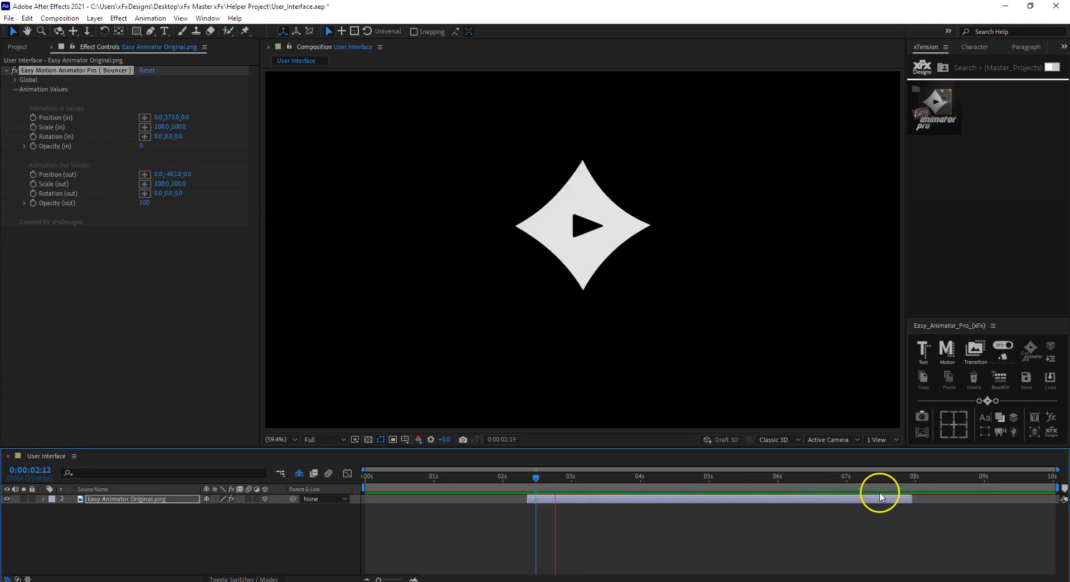
pyautogui.click(821, 476)
pyautogui.press('space')
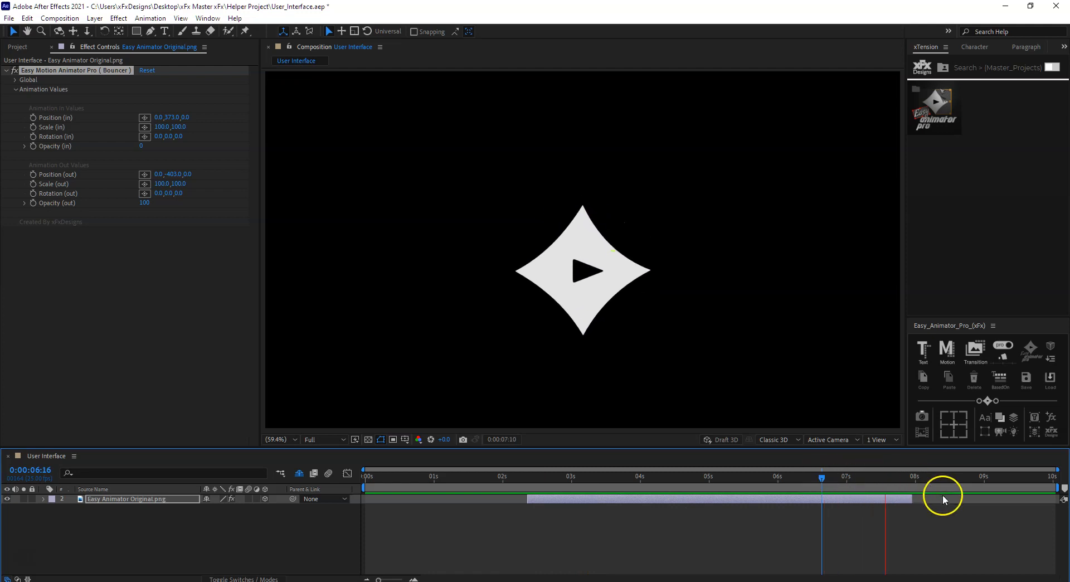
pyautogui.press('space')
# - Trim the end of the logo layer to about 4.7 seconds, preview it, extend the end to about 5.5 seconds and preview again
pyautogui.moveTo(913, 499); pyautogui.dragTo(692, 518)
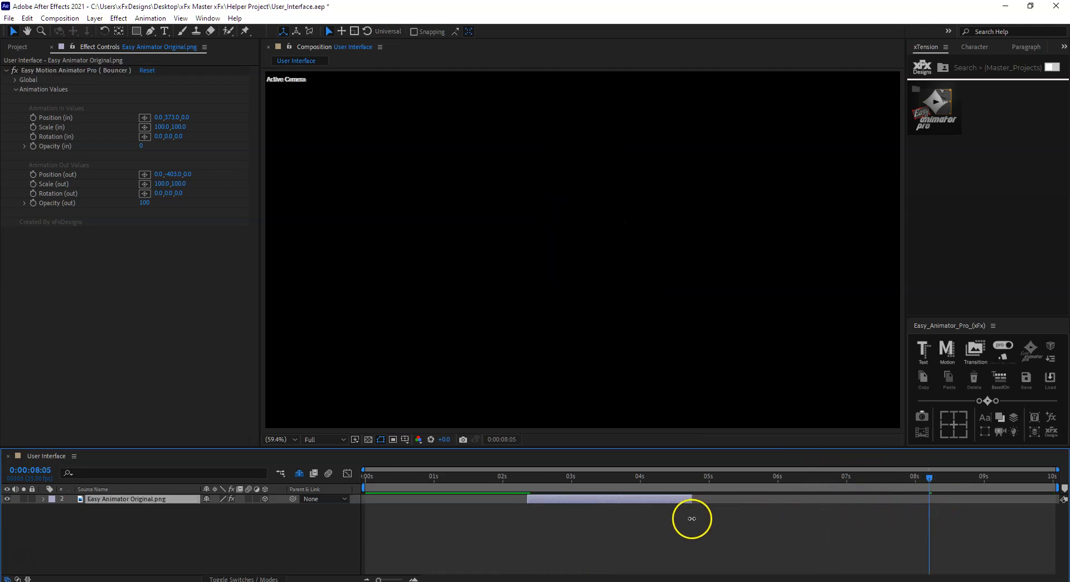
pyautogui.press('space')
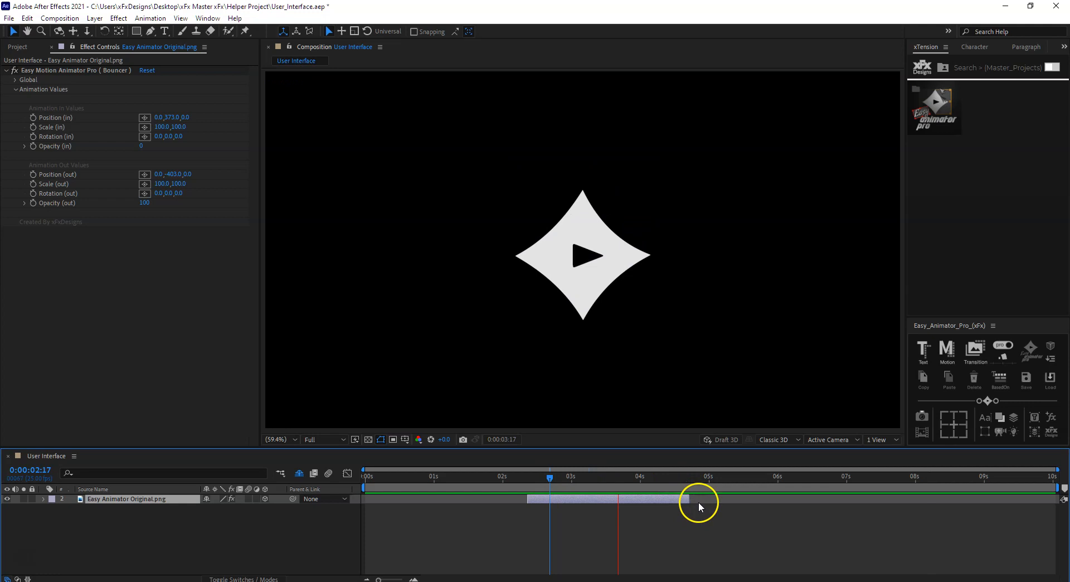
pyautogui.press('space')
pyautogui.moveTo(689, 500); pyautogui.dragTo(741, 502)
pyautogui.moveTo(662, 482); pyautogui.dragTo(516, 490)
pyautogui.press('space')
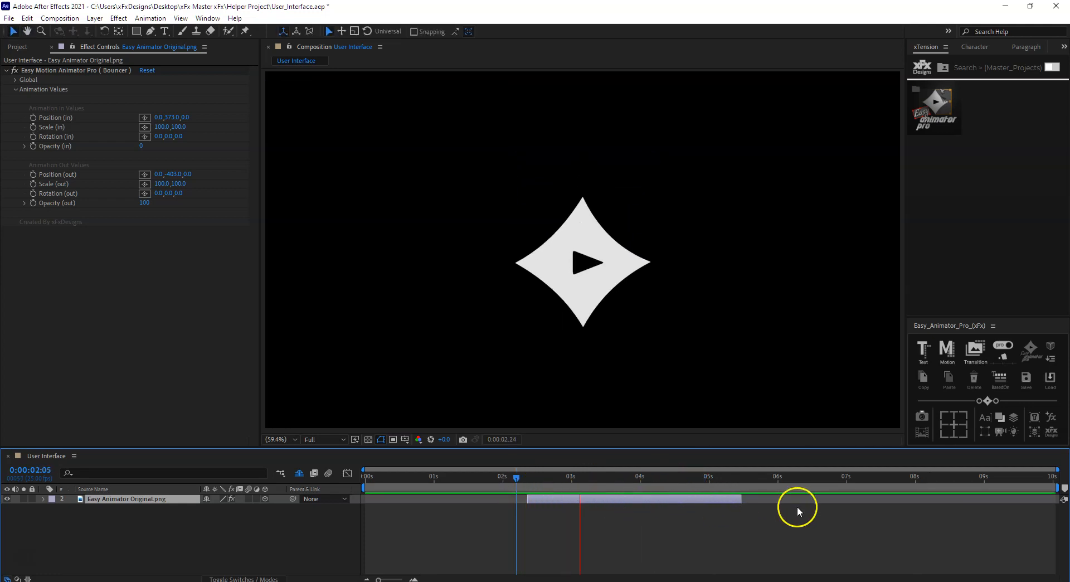
pyautogui.press('space')
pyautogui.moveTo(711, 498); pyautogui.dragTo(651, 495)
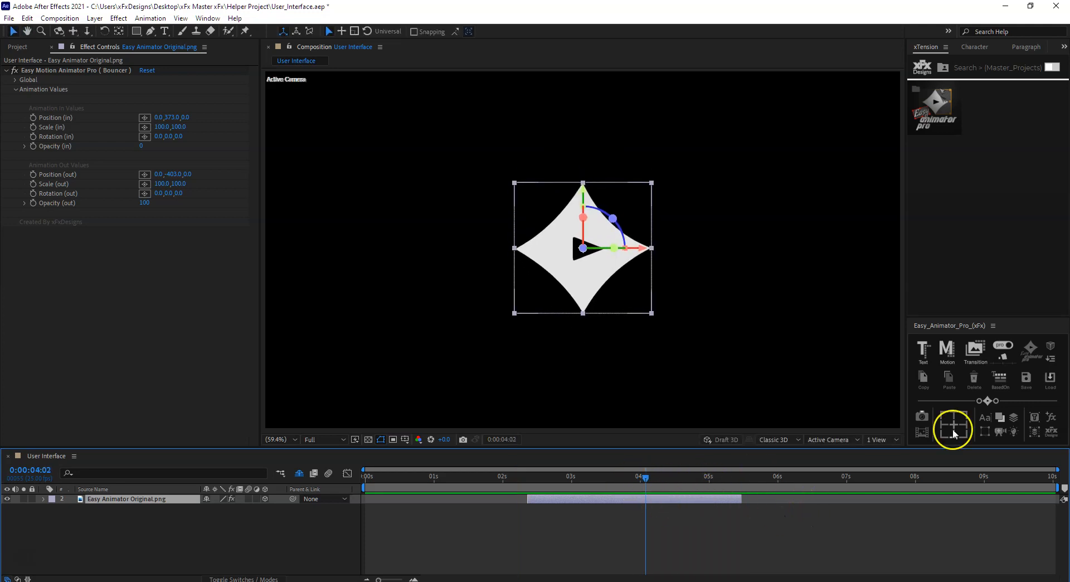
# - Remove the Motion Bouncer animation preset from the logo layer and scrub through the layer to check it
pyautogui.click(972, 379)
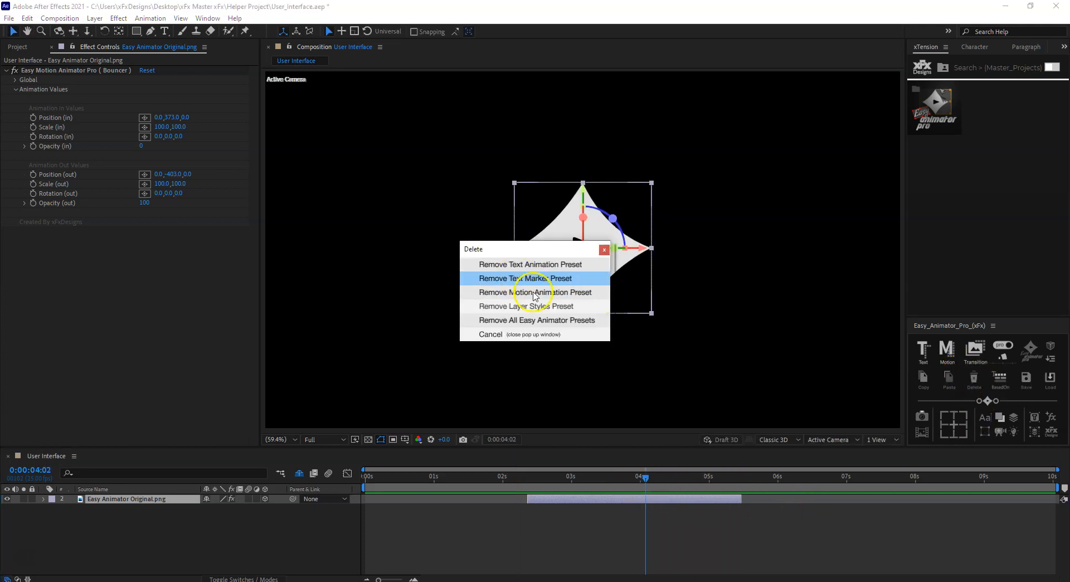
pyautogui.click(555, 292)
pyautogui.moveTo(641, 480); pyautogui.dragTo(550, 483)
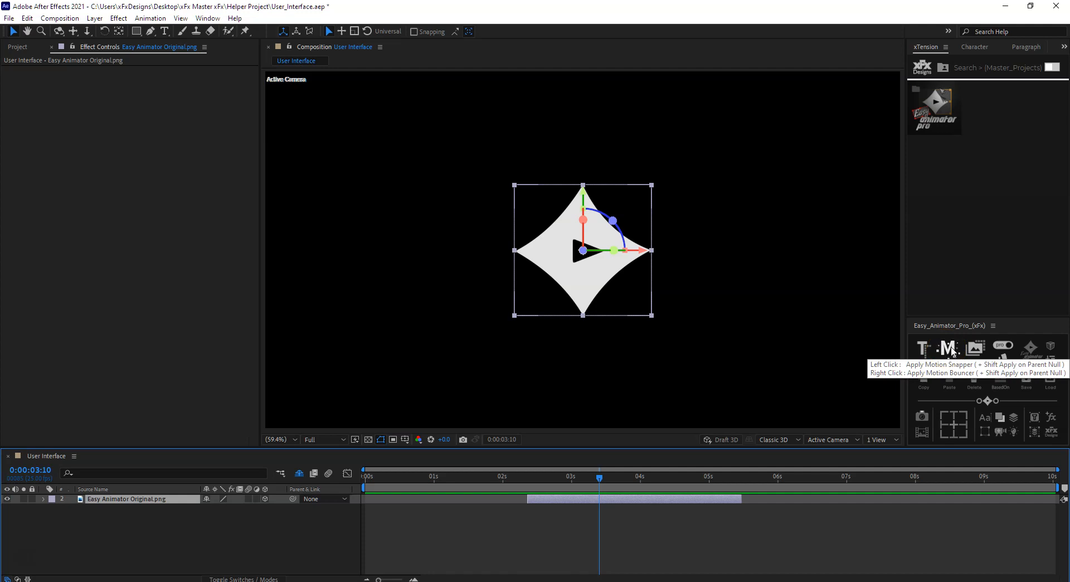
# - Apply the Motion Snapper to the logo layer on a parent null and show layer names in the timeline
pyautogui.click(531, 245)
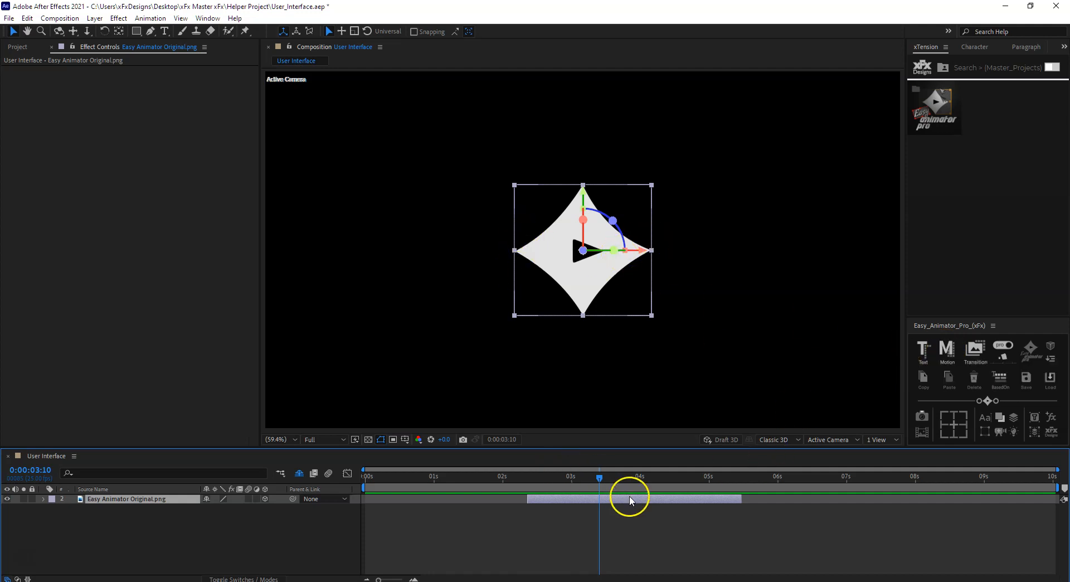
pyautogui.click(947, 350)
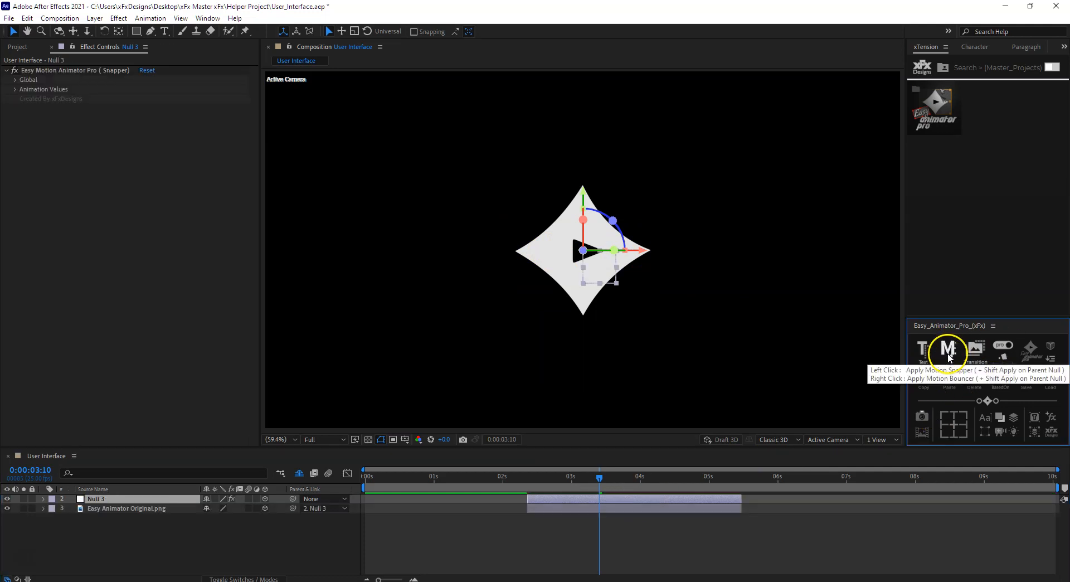
pyautogui.click(91, 507)
pyautogui.click(120, 499)
pyautogui.click(121, 490)
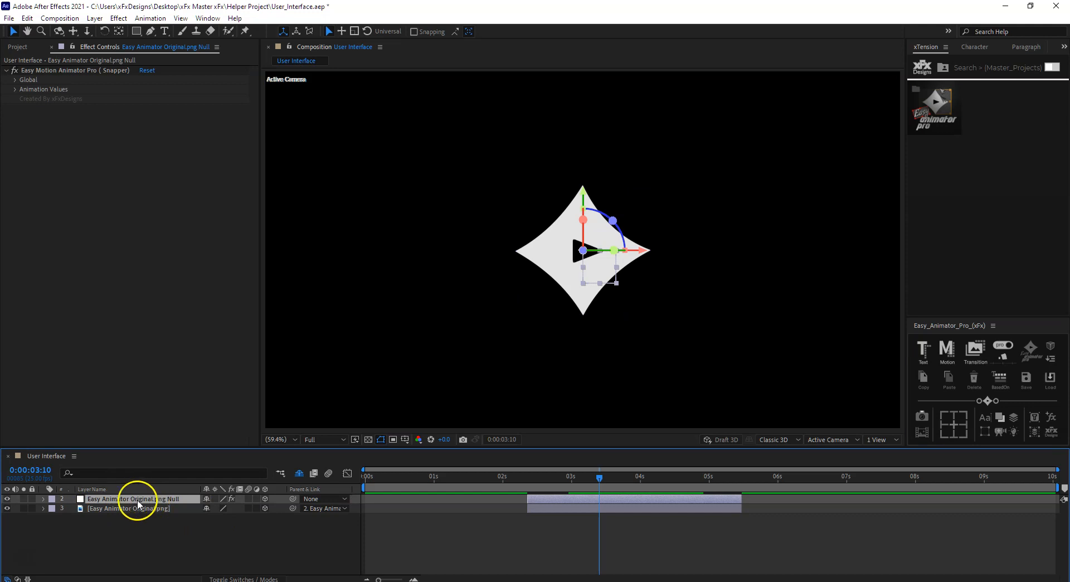
# - Set the null's Motion Snapper Position (in) to 0, 270, 0 and preview the logo's entrance
pyautogui.click(20, 92)
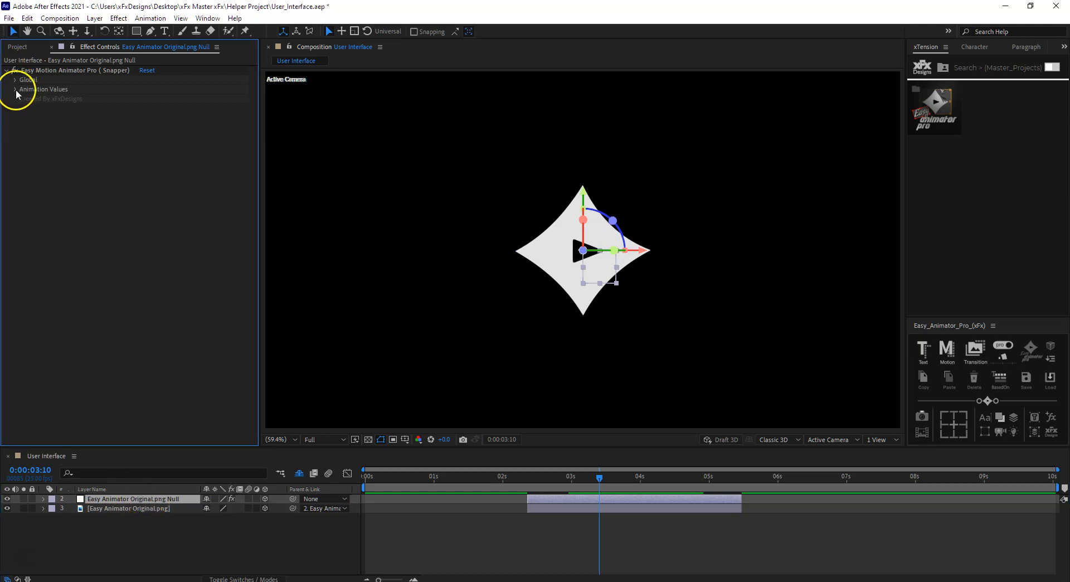
pyautogui.click(16, 91)
pyautogui.moveTo(172, 119); pyautogui.dragTo(314, 121)
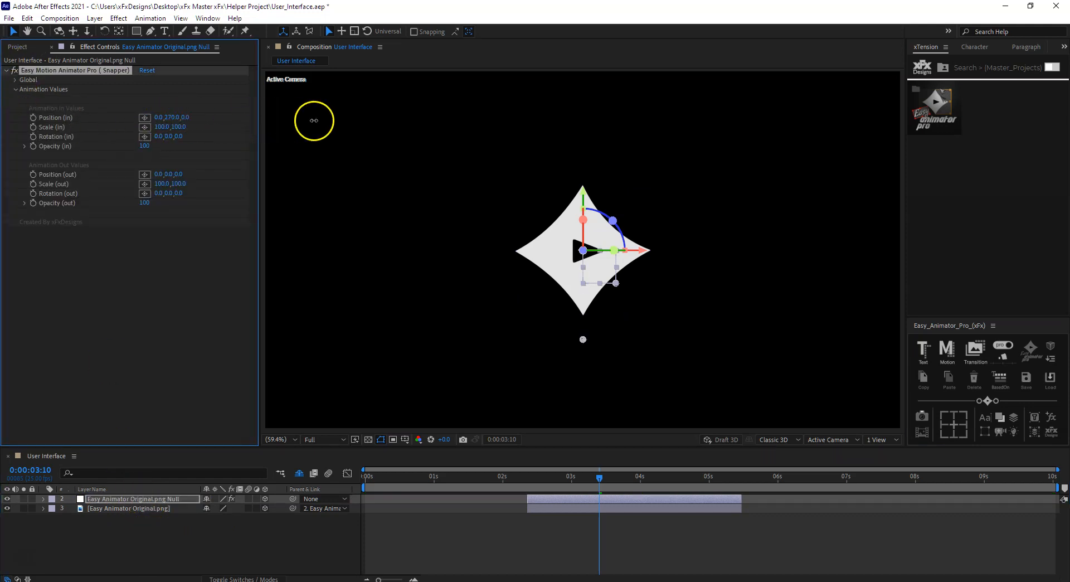
pyautogui.click(524, 478)
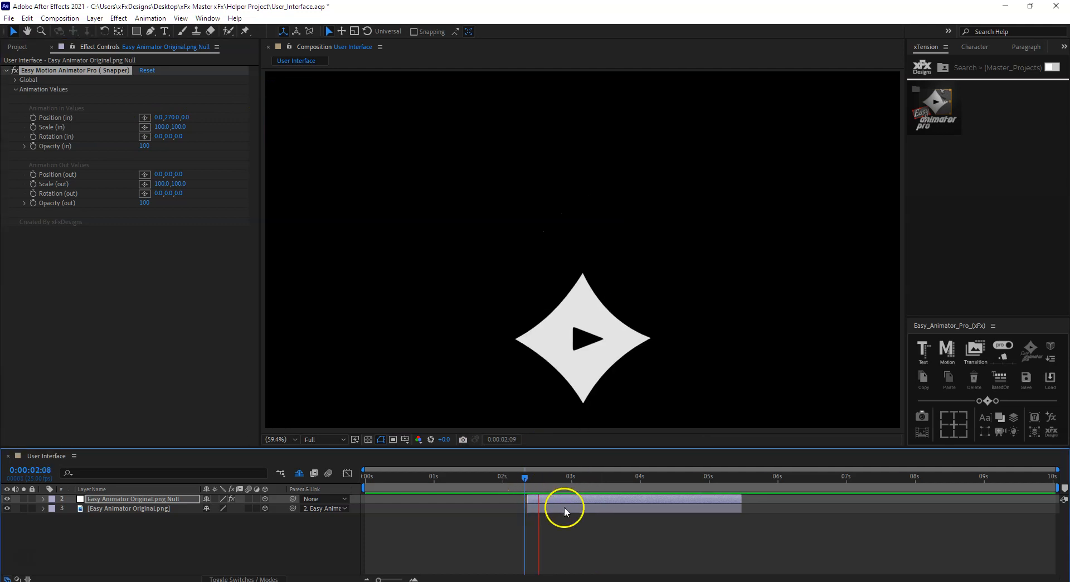
pyautogui.click(530, 480)
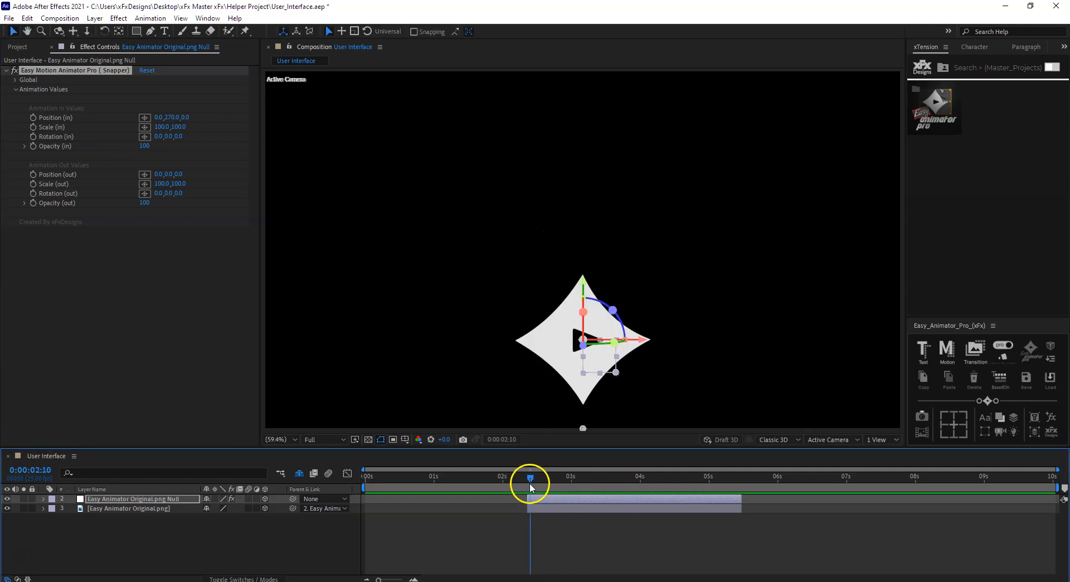
# - Extend the logo layer's start to about 0.5 seconds, preview the motion, and extend its end to about 7 seconds
pyautogui.moveTo(528, 508); pyautogui.dragTo(429, 487)
pyautogui.click(398, 480)
pyautogui.press('space')
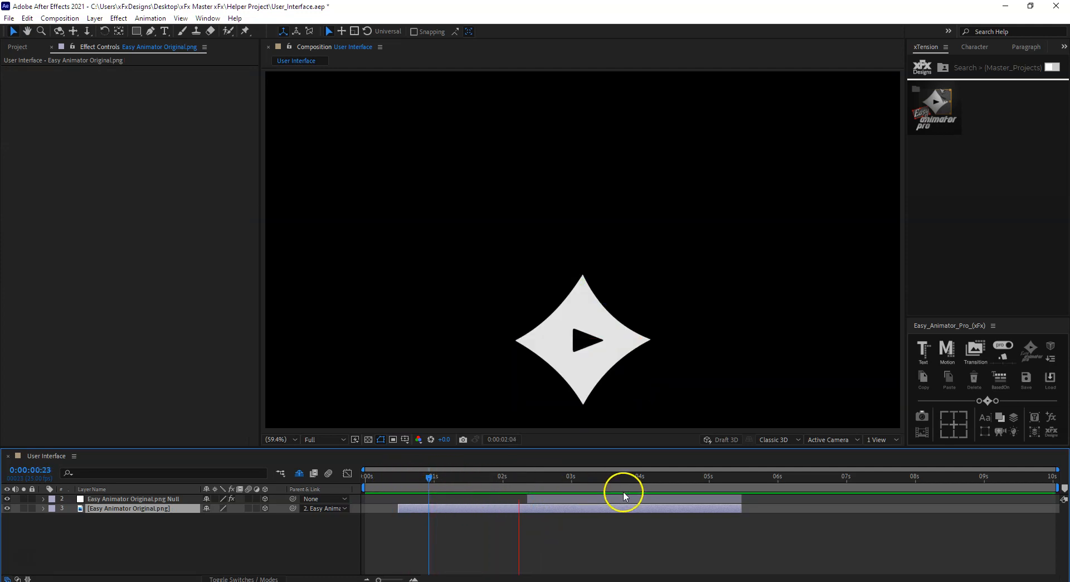
pyautogui.moveTo(742, 509); pyautogui.dragTo(609, 500)
# - Delete the parent null that drives the logo layer
pyautogui.click(609, 499)
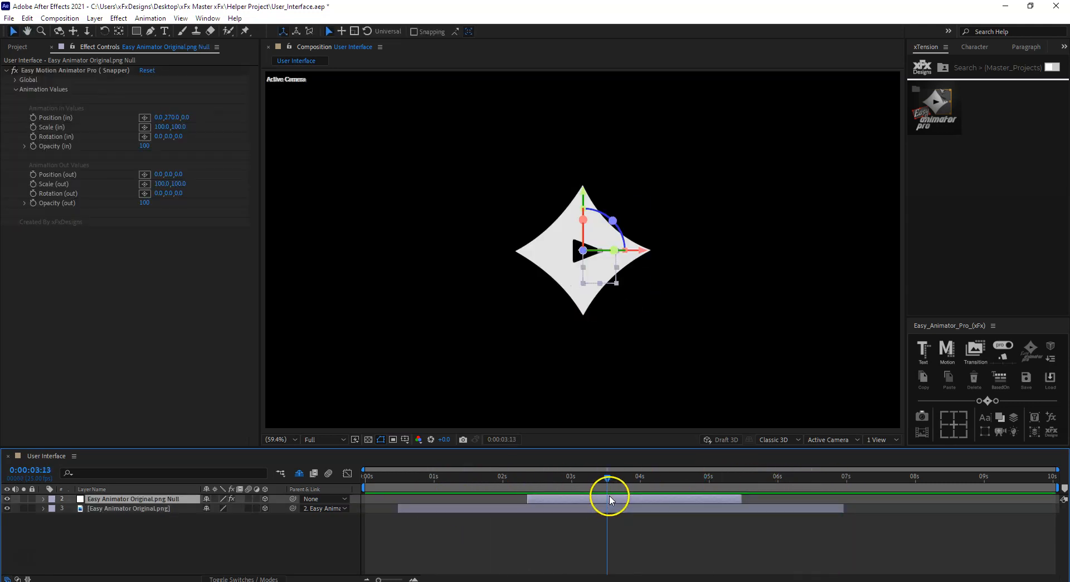
pyautogui.press('Delete')
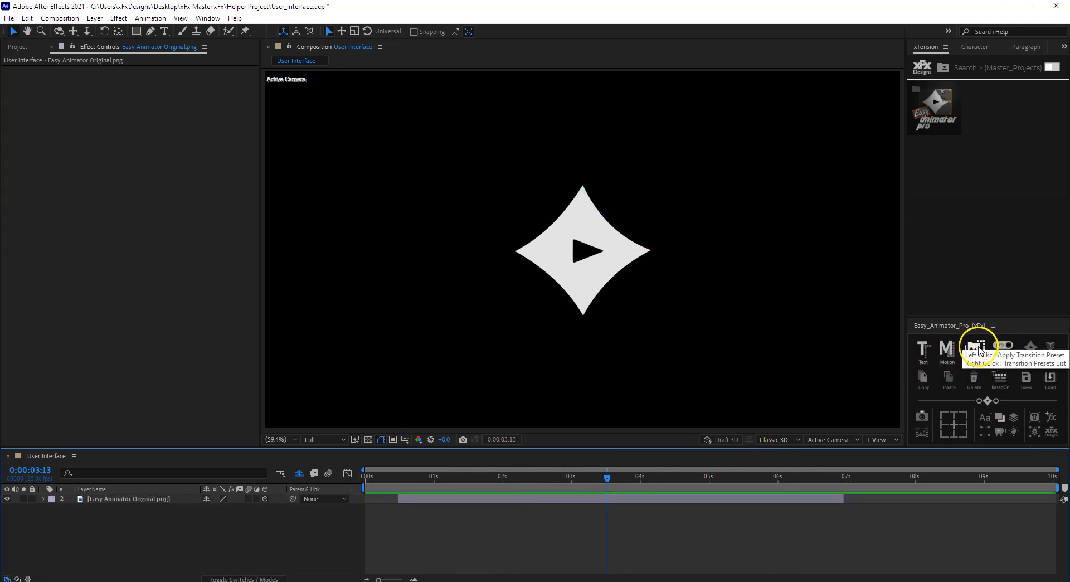
# - Add Image 05 from the project assets to the timeline below the logo layer and hide the logo layer
pyautogui.click(17, 48)
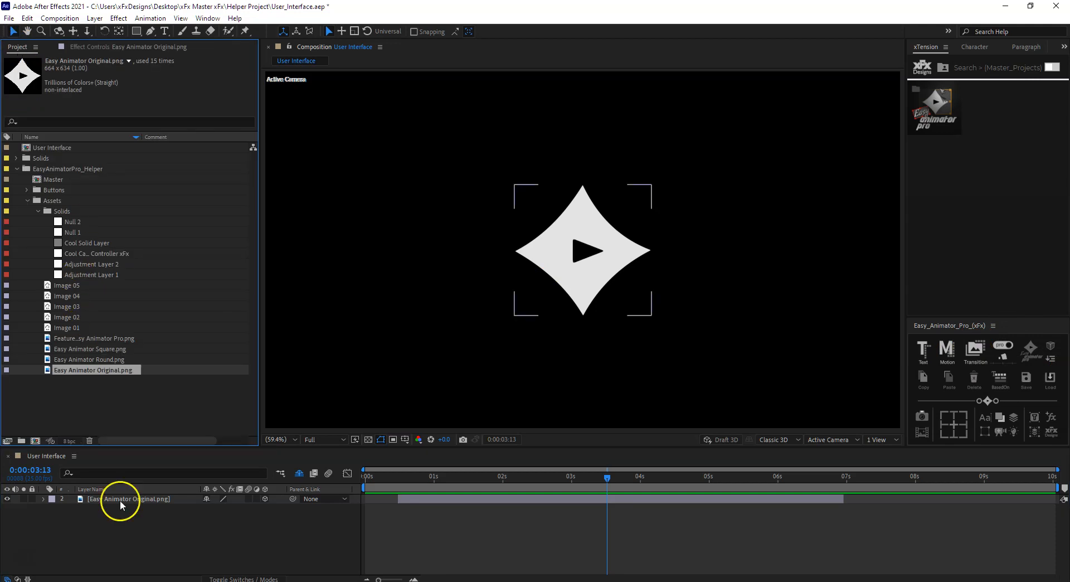
pyautogui.click(84, 289)
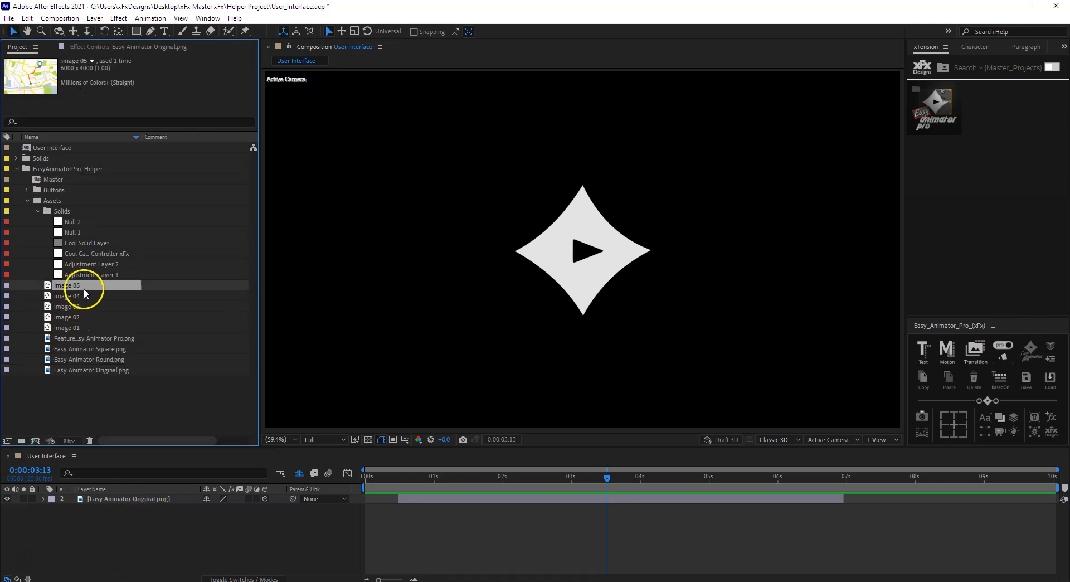
pyautogui.moveTo(77, 286); pyautogui.dragTo(130, 526)
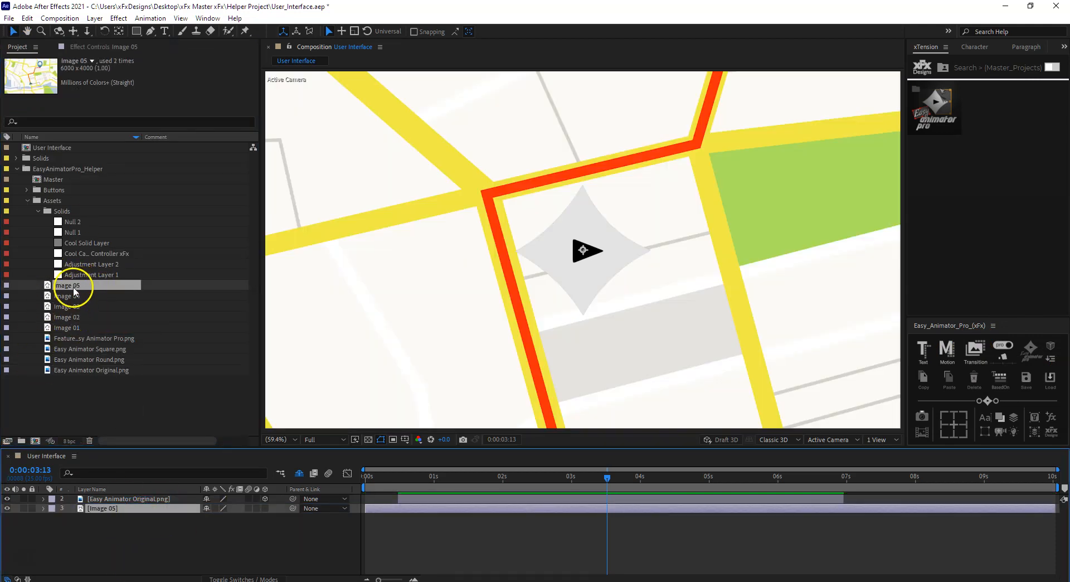
pyautogui.click(6, 499)
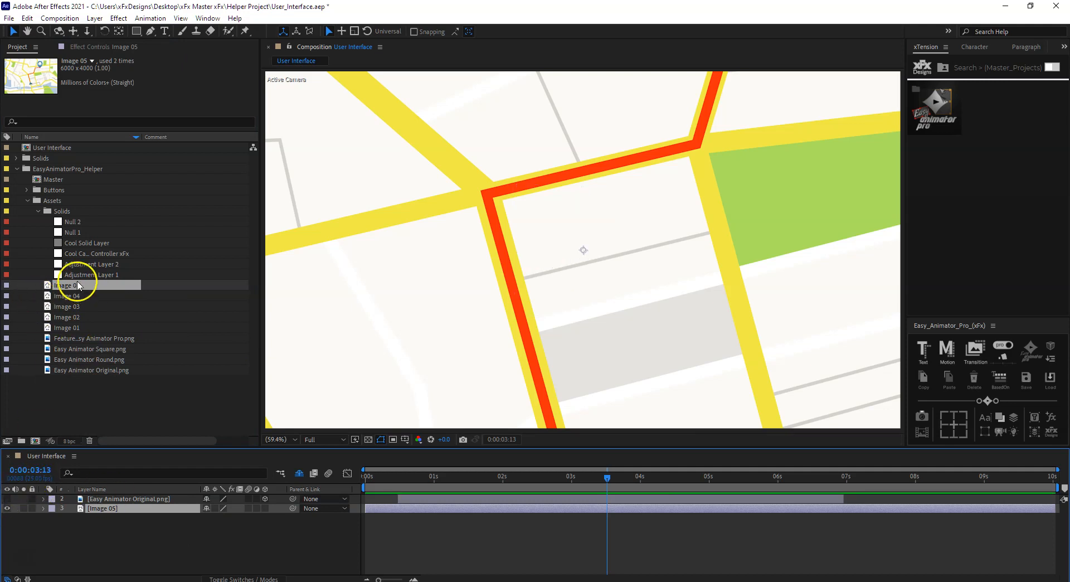
# - Look through the image assets and add Image 01 to the timeline below Image 05
pyautogui.click(71, 298)
pyautogui.click(74, 307)
pyautogui.click(78, 318)
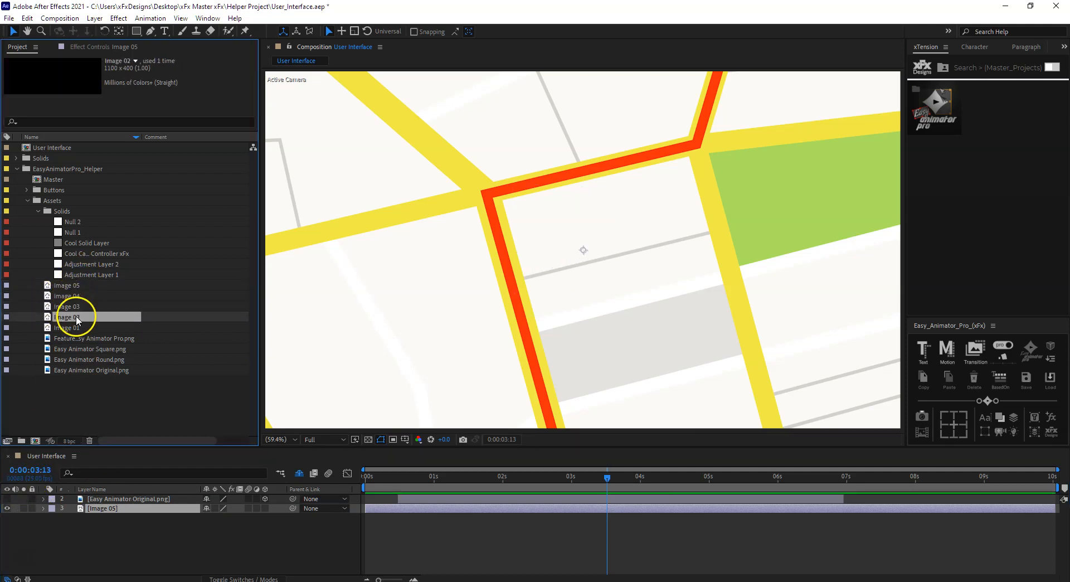
pyautogui.click(77, 327)
pyautogui.click(73, 318)
pyautogui.click(79, 338)
pyautogui.moveTo(77, 328); pyautogui.dragTo(415, 527)
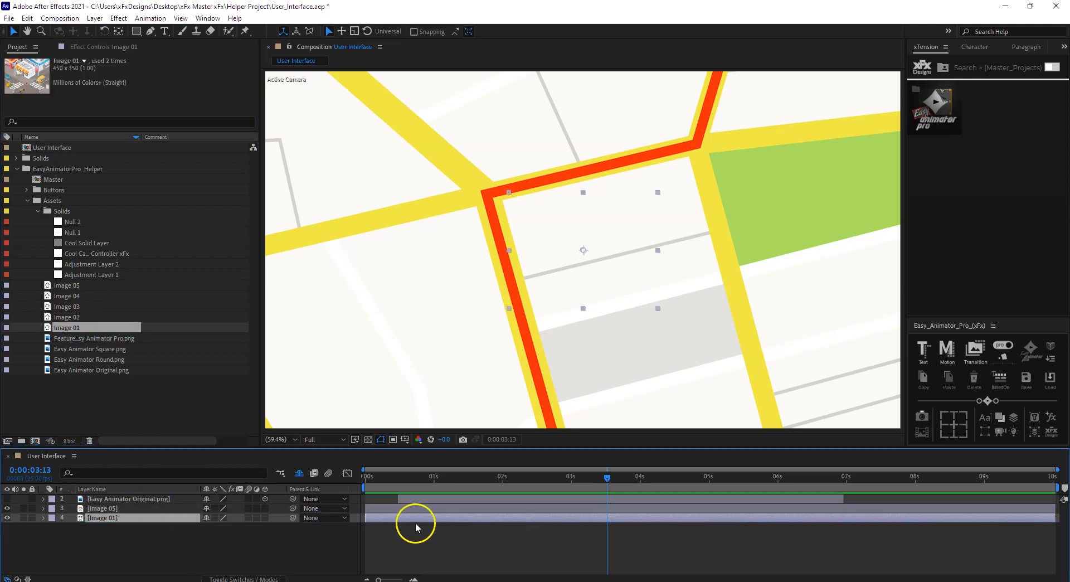
# - End the hidden logo layer at about 1.9 seconds, lock it, and hide it from the timeline as a shy layer
pyautogui.moveTo(847, 499); pyautogui.dragTo(493, 517)
pyautogui.click(35, 498)
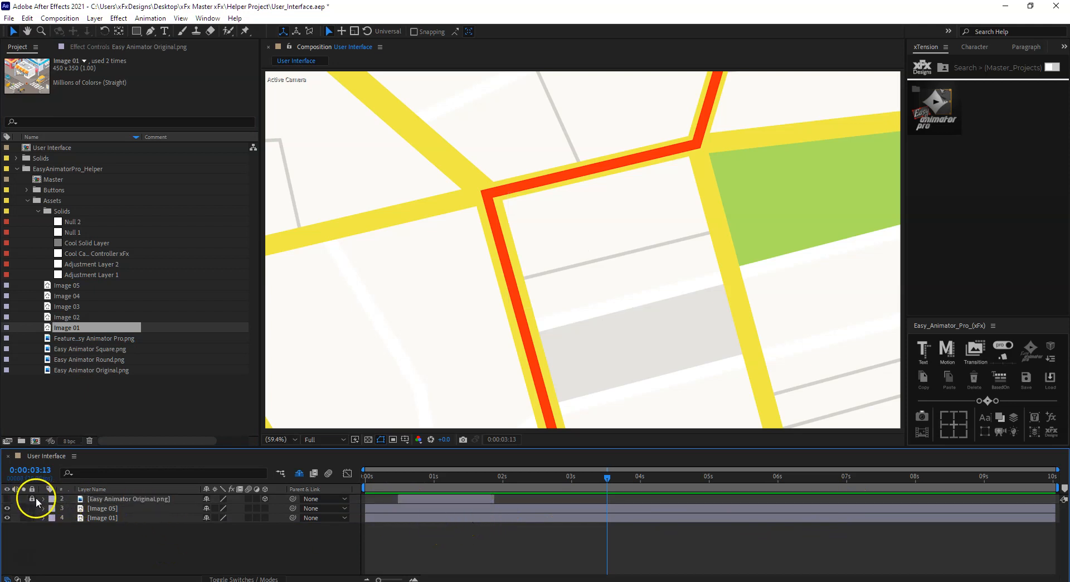
pyautogui.click(208, 499)
# - Trim Image 05 to end at 3 seconds and Image 01 to start at 3 seconds
pyautogui.scroll(-1, 557, 357)
pyautogui.click(541, 507)
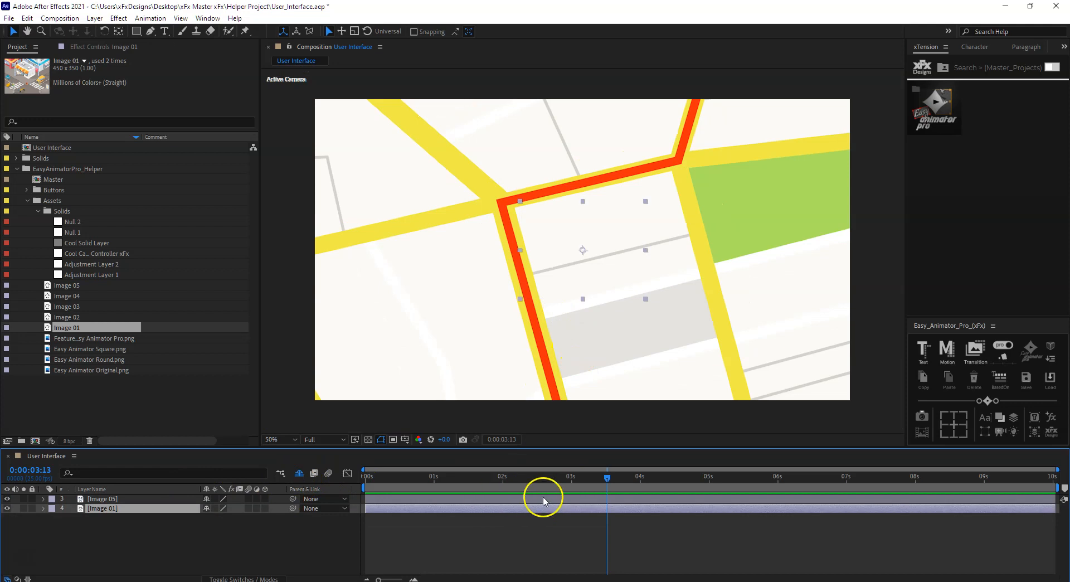
pyautogui.moveTo(1058, 496); pyautogui.dragTo(571, 499)
pyautogui.moveTo(364, 508); pyautogui.dragTo(562, 508)
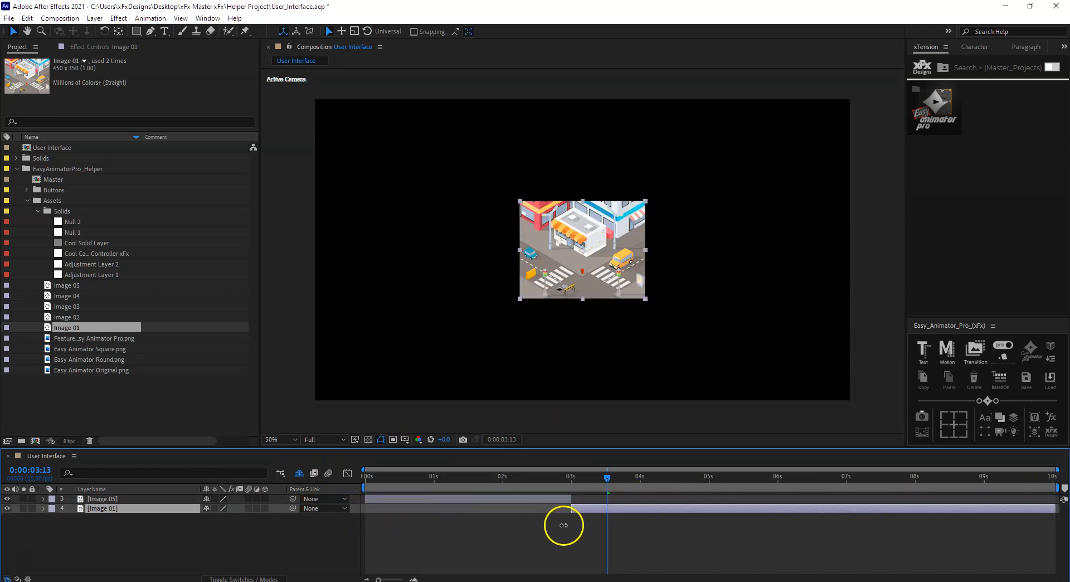
# - Scale up Image 01 to fill the composition frame and turn on continuous rasterization for both image layers
pyautogui.click(572, 484)
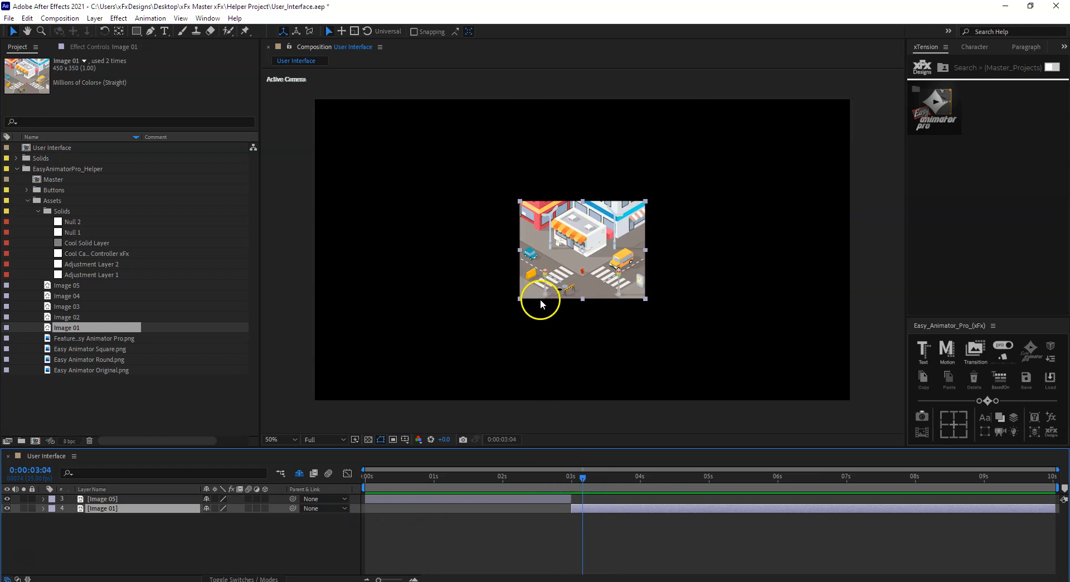
pyautogui.moveTo(519, 299); pyautogui.dragTo(296, 471)
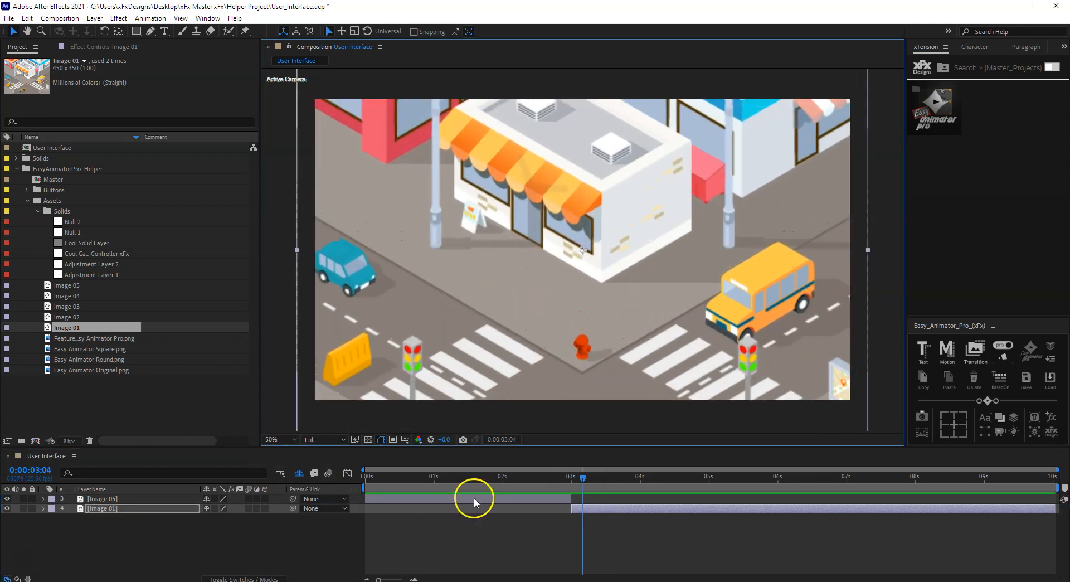
pyautogui.click(214, 509)
pyautogui.click(215, 499)
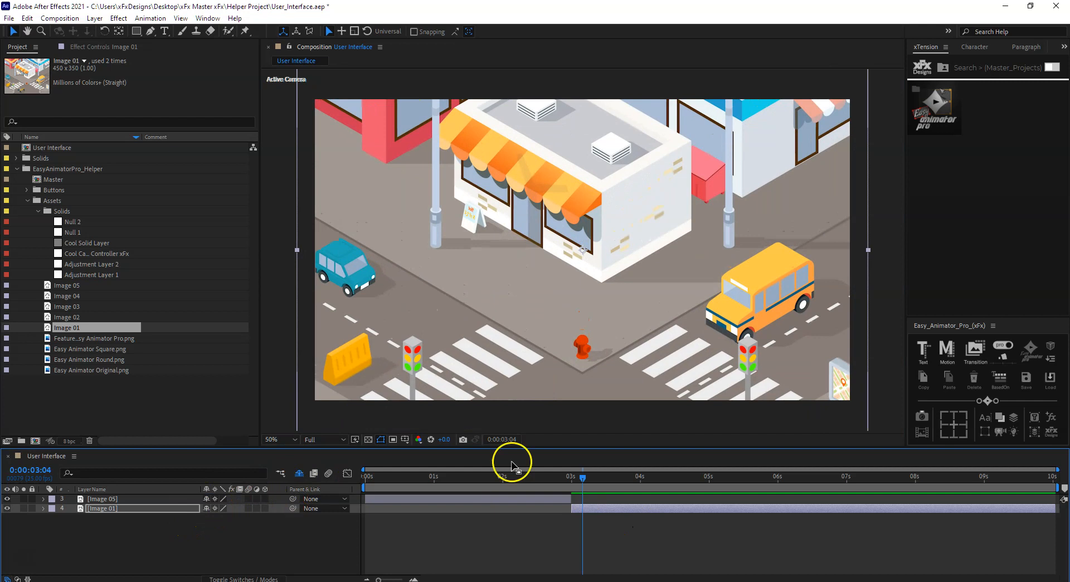
# - Set the scale of Image 05 to 33% so the map fits the frame
pyautogui.moveTo(552, 484)
pyautogui.mouseDown()
pyautogui.moveTo(521, 480)
pyautogui.moveTo(566, 482)
pyautogui.moveTo(557, 482)
pyautogui.mouseUp()
pyautogui.click(602, 324)
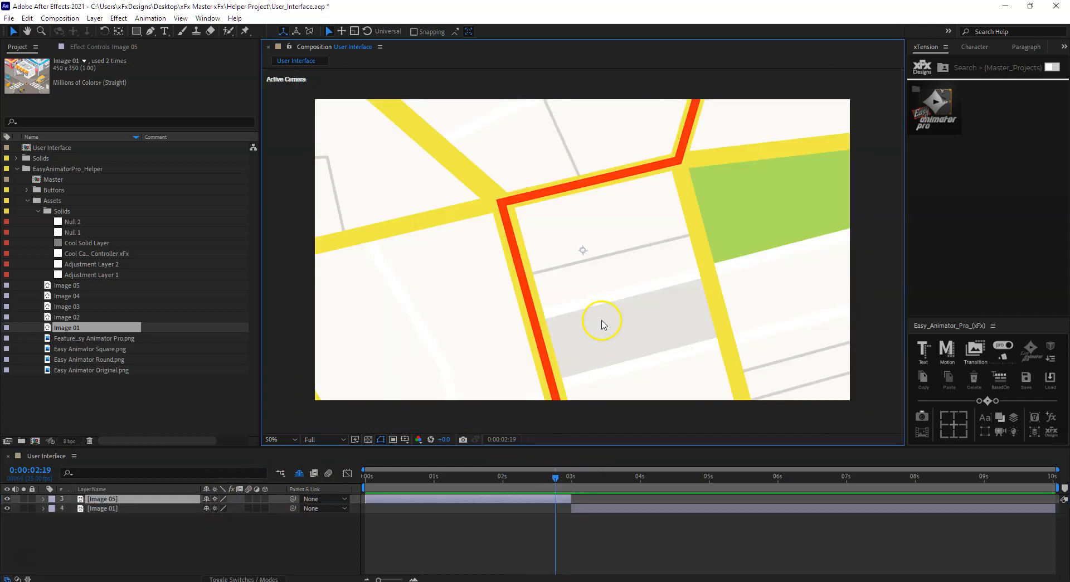
pyautogui.press('s')
pyautogui.moveTo(229, 508)
pyautogui.mouseDown()
pyautogui.moveTo(175, 517)
pyautogui.moveTo(219, 520)
pyautogui.mouseUp()
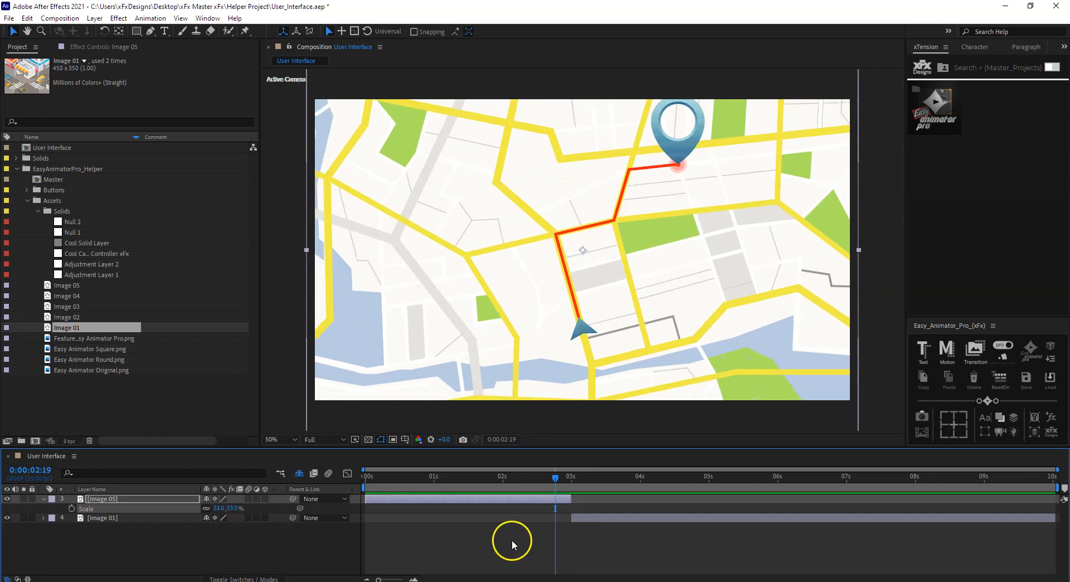
# - Apply the Easy Animator Pro transition at the 3-second cut between the images and preview it
pyautogui.moveTo(555, 483); pyautogui.dragTo(578, 486)
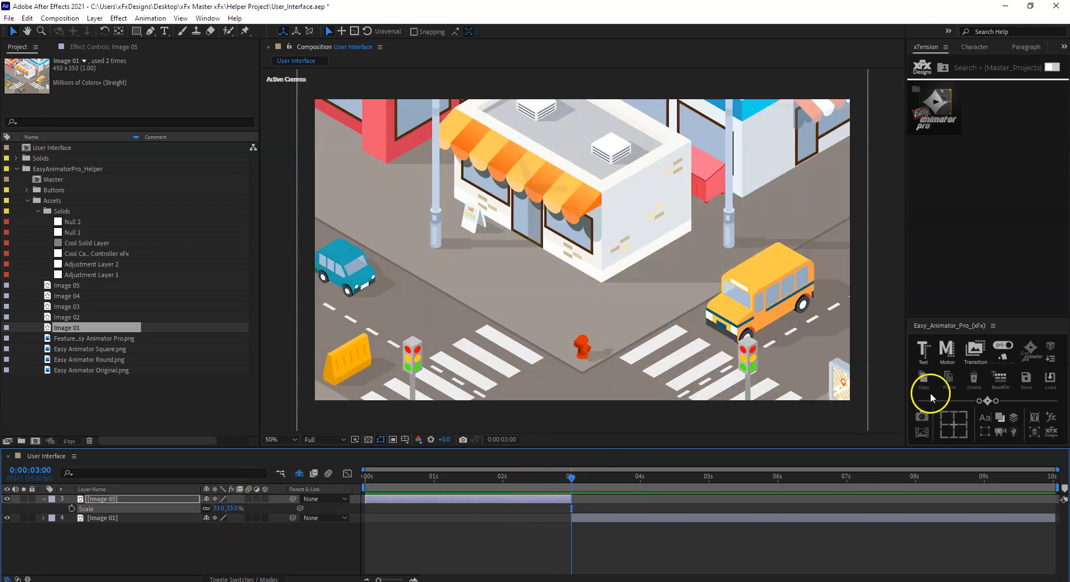
pyautogui.click(975, 351)
pyautogui.click(490, 477)
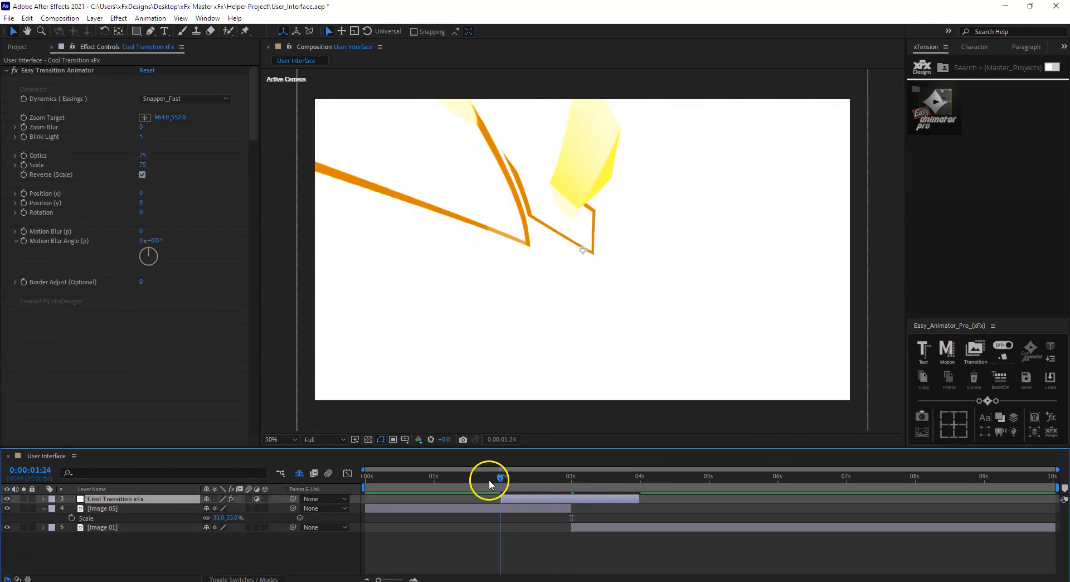
pyautogui.press('space')
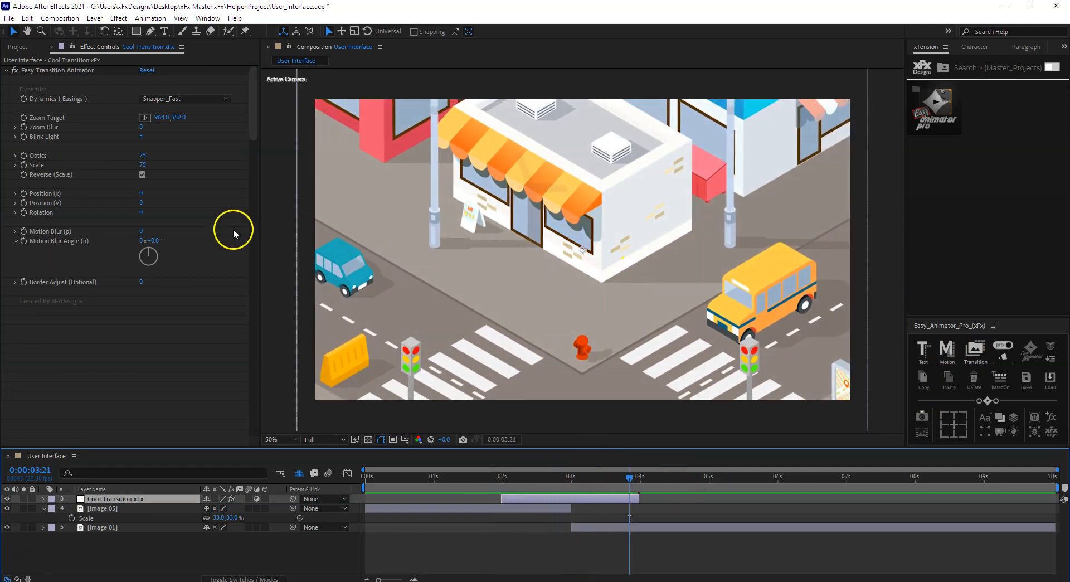
# - Turn off Reverse (Scale) on the transition and preview the result
pyautogui.click(143, 176)
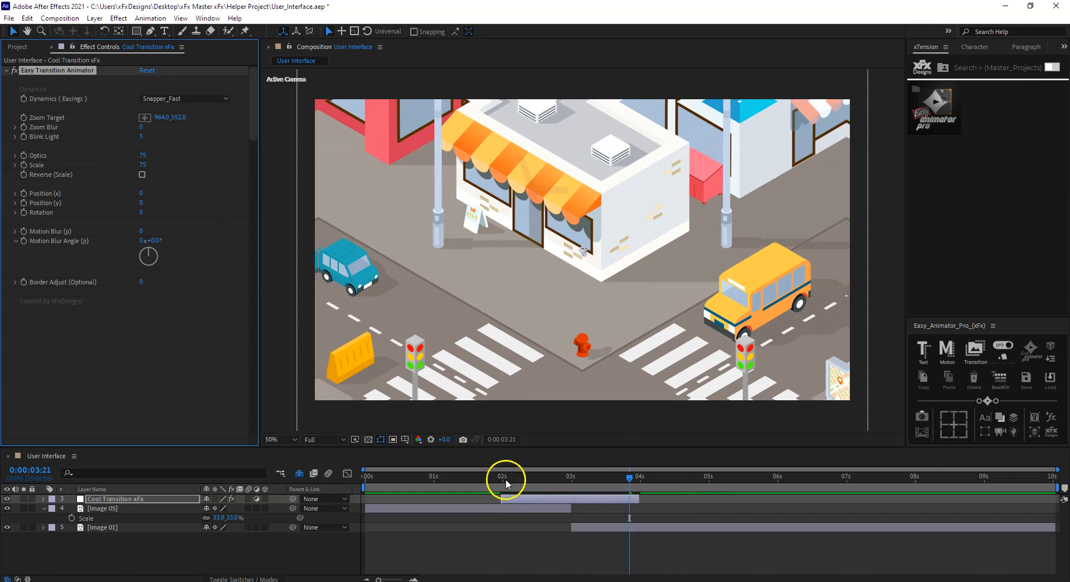
pyautogui.moveTo(507, 479); pyautogui.dragTo(491, 480)
pyautogui.press('space')
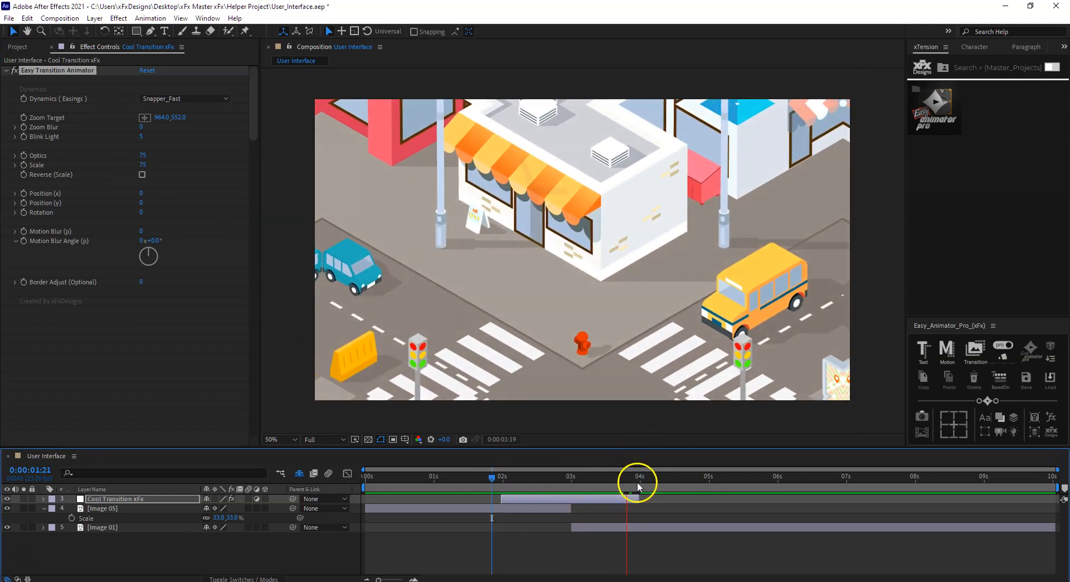
pyautogui.moveTo(609, 479); pyautogui.dragTo(581, 499)
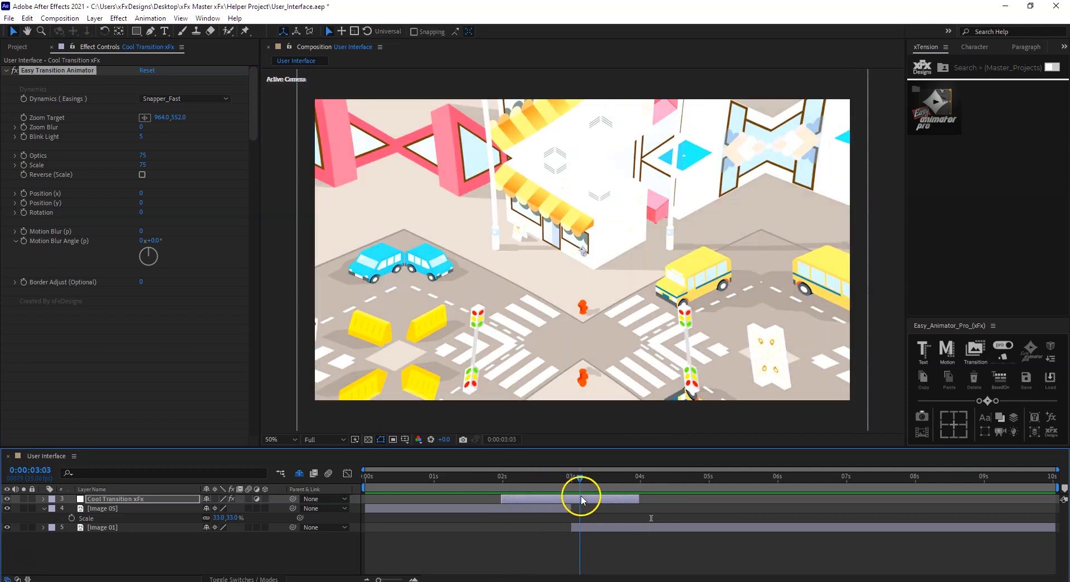
# - Set the transition's Blink Light to 0 and play the transition from 2 seconds
pyautogui.click(140, 136)
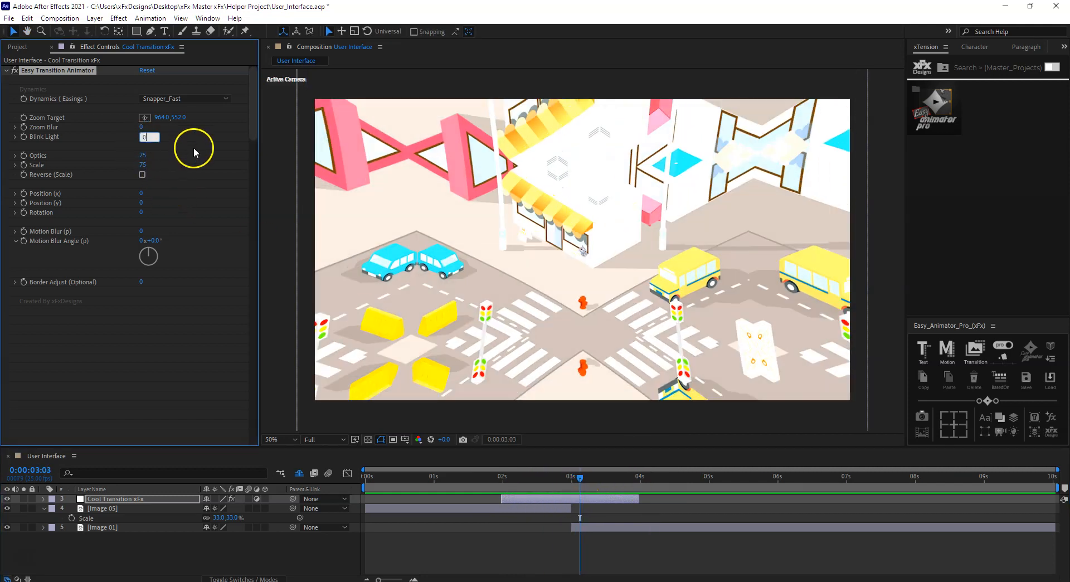
pyautogui.write('0')
pyautogui.press('Return')
pyautogui.click(503, 480)
pyautogui.press('space')
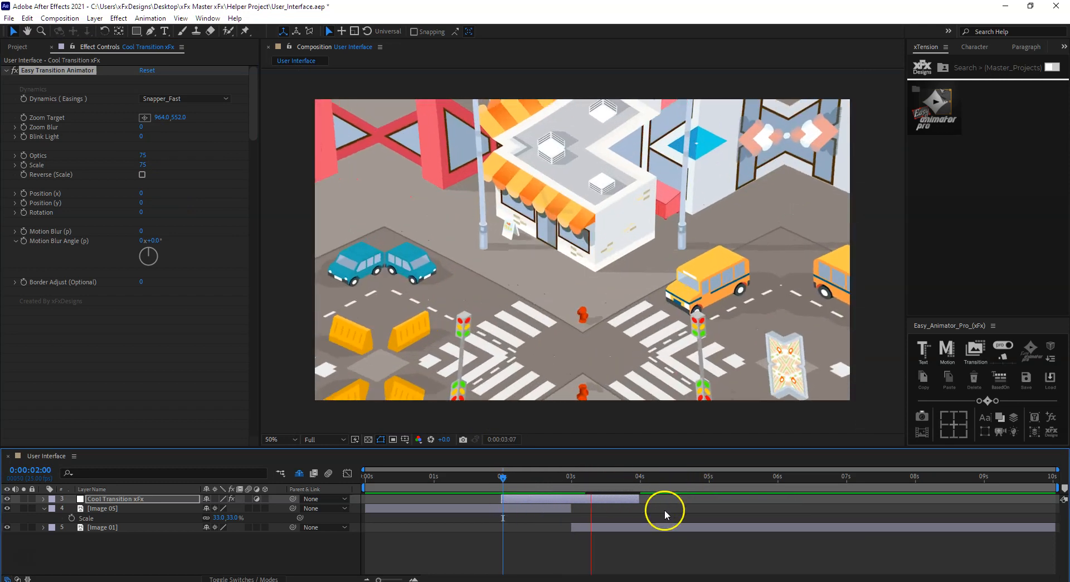
pyautogui.moveTo(616, 491)
pyautogui.mouseDown()
pyautogui.moveTo(595, 480)
pyautogui.moveTo(523, 493)
pyautogui.moveTo(664, 487)
pyautogui.moveTo(622, 498)
pyautogui.mouseUp()
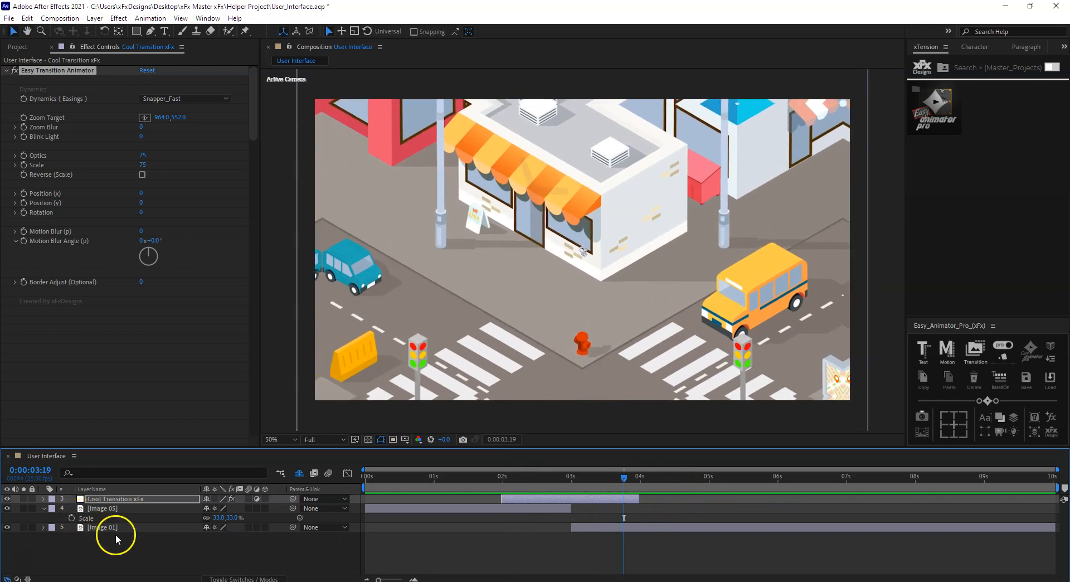
# - Delete the transition layer together with Image 05 and Image 01
pyautogui.click(43, 508)
pyautogui.moveTo(123, 536); pyautogui.dragTo(109, 478)
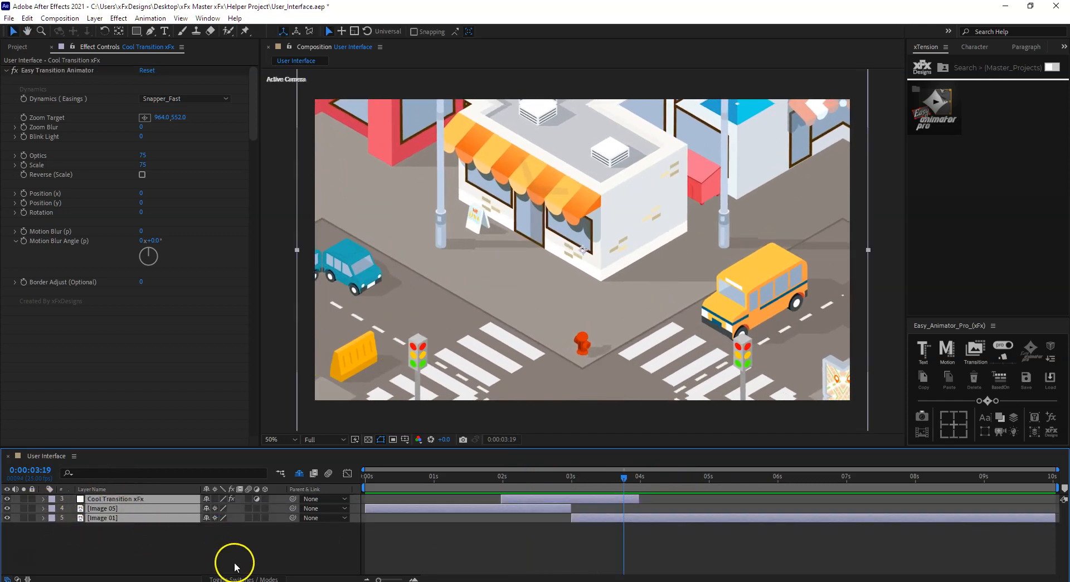
pyautogui.press('Delete')
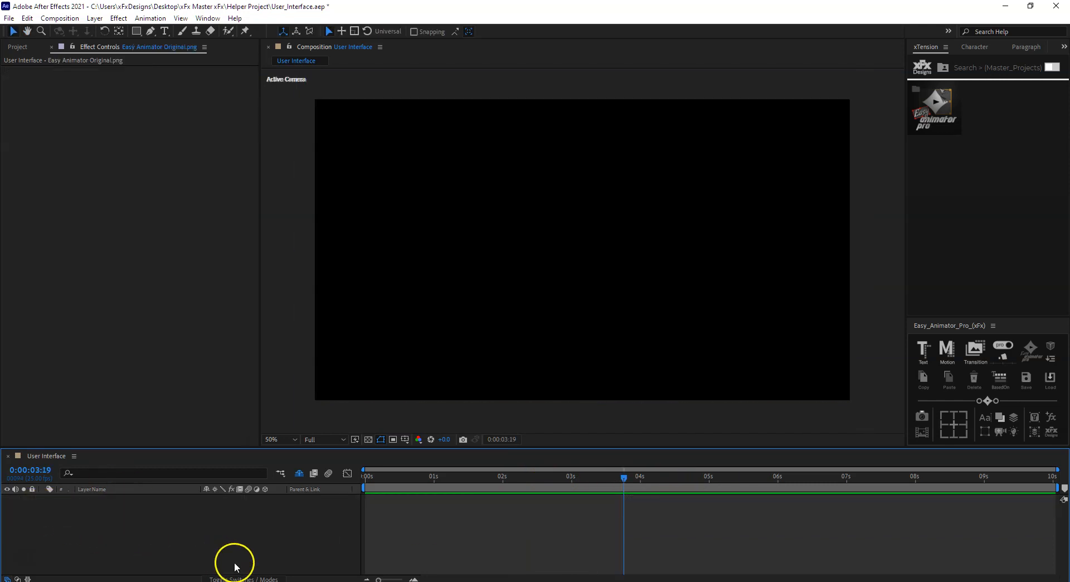
# - Show the shy layers and delete the unlocked text and logo layers to empty the composition
pyautogui.click(299, 477)
pyautogui.moveTo(239, 535); pyautogui.dragTo(15, 454)
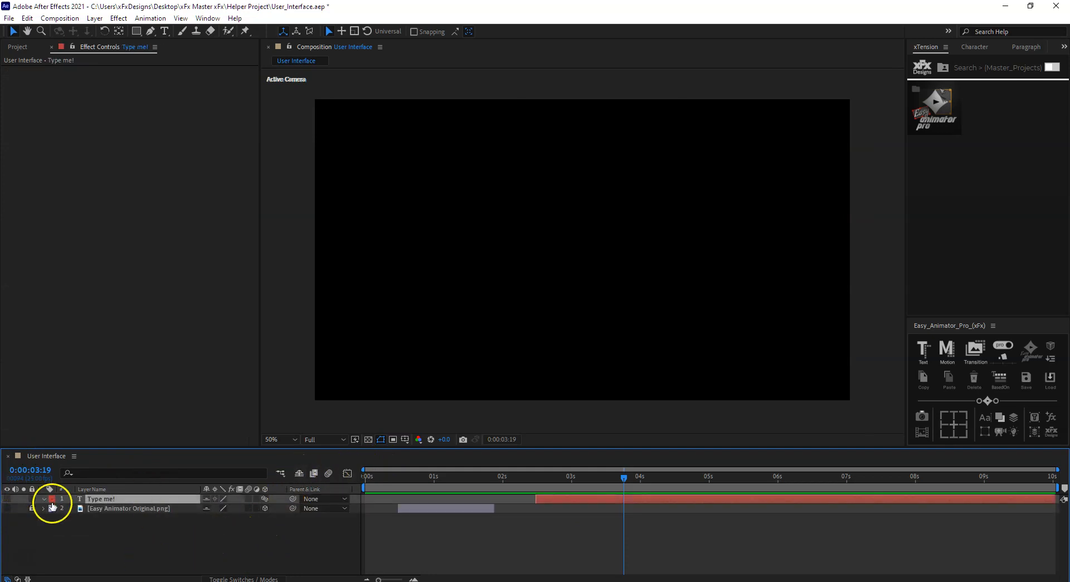
pyautogui.moveTo(127, 532); pyautogui.dragTo(113, 503)
pyautogui.press('Delete')
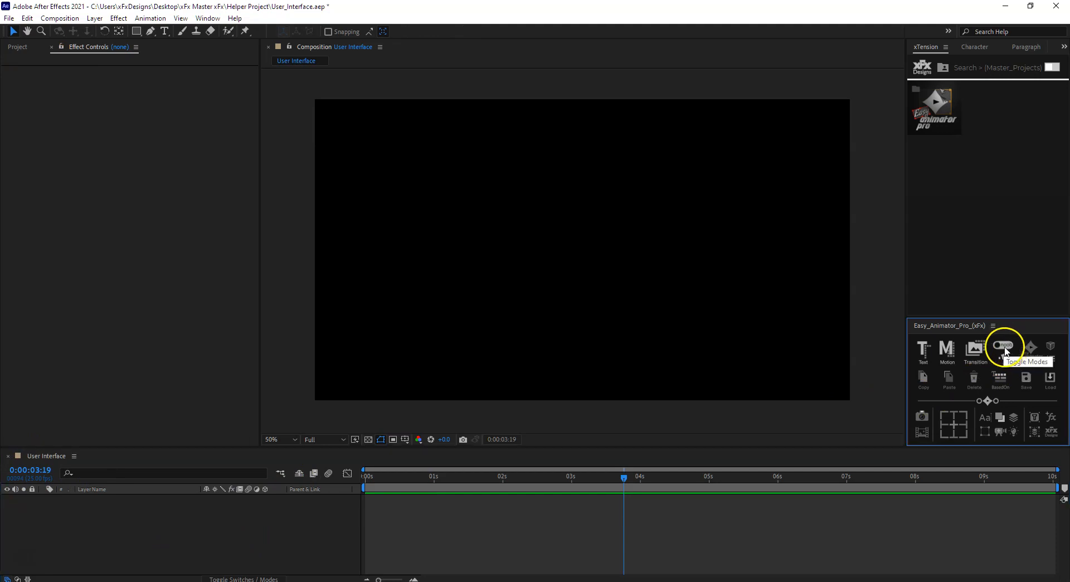
# - Create a new text layer, apply the Pro text animator (Snapper), and expand its Animation In Values
pyautogui.click(984, 416)
pyautogui.click(149, 498)
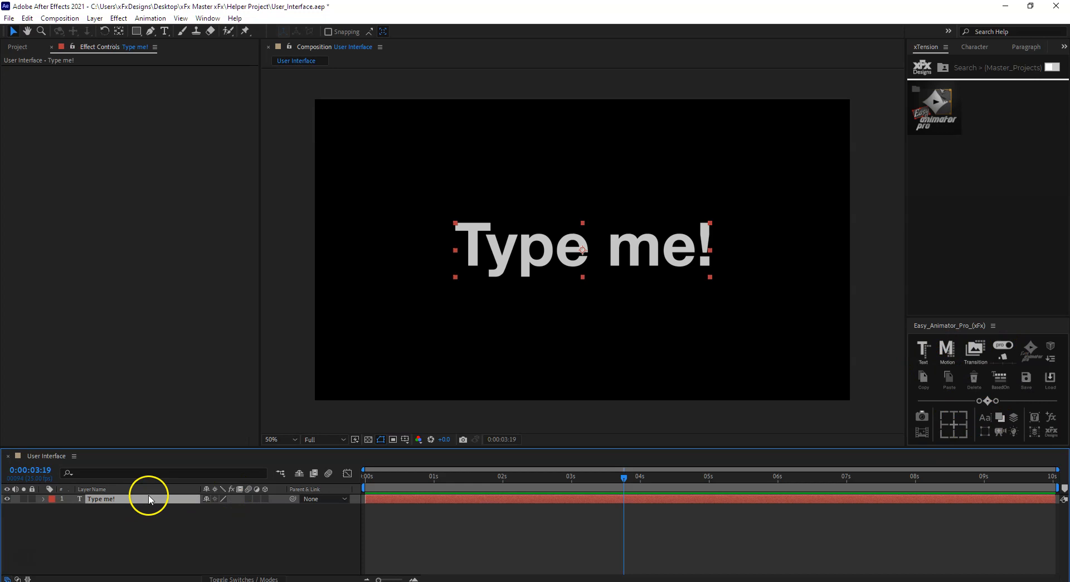
pyautogui.click(922, 350)
pyautogui.click(15, 89)
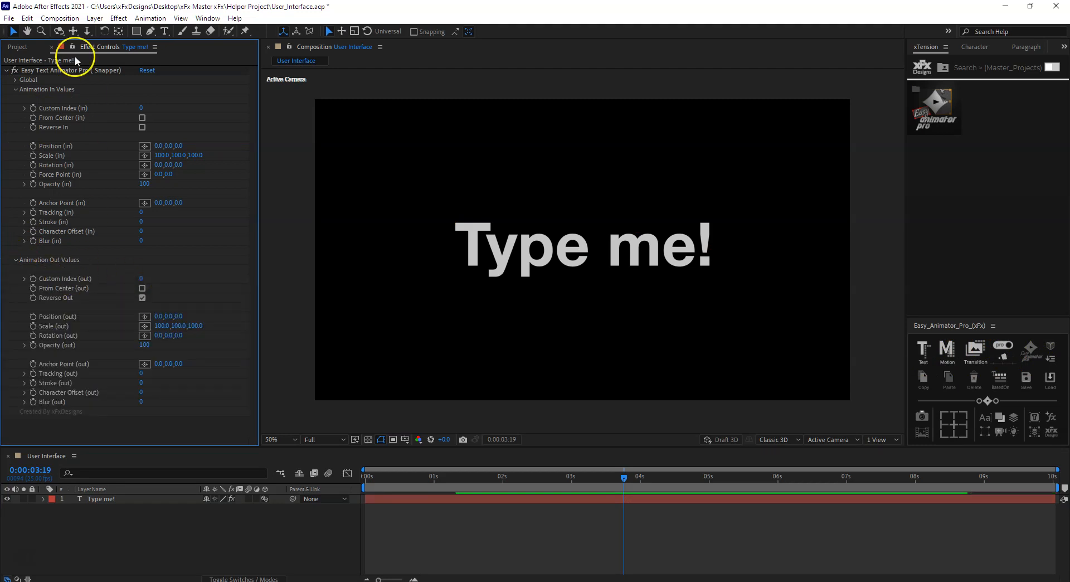
# - Switch Easy Animator to Noob mode, apply the text animator to the text layer, and expand its Animation Values
pyautogui.click(146, 499)
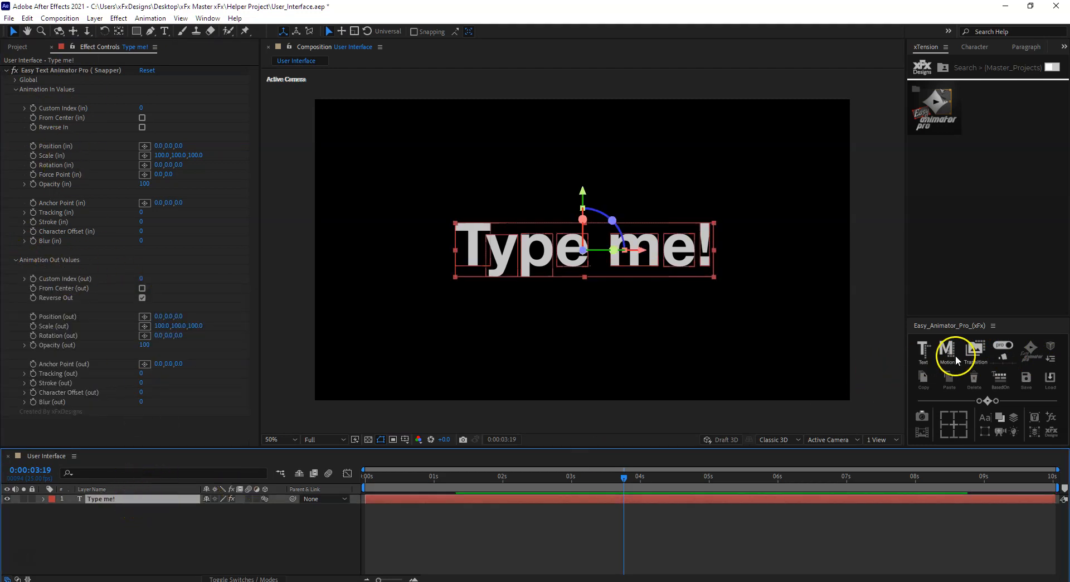
pyautogui.click(1001, 349)
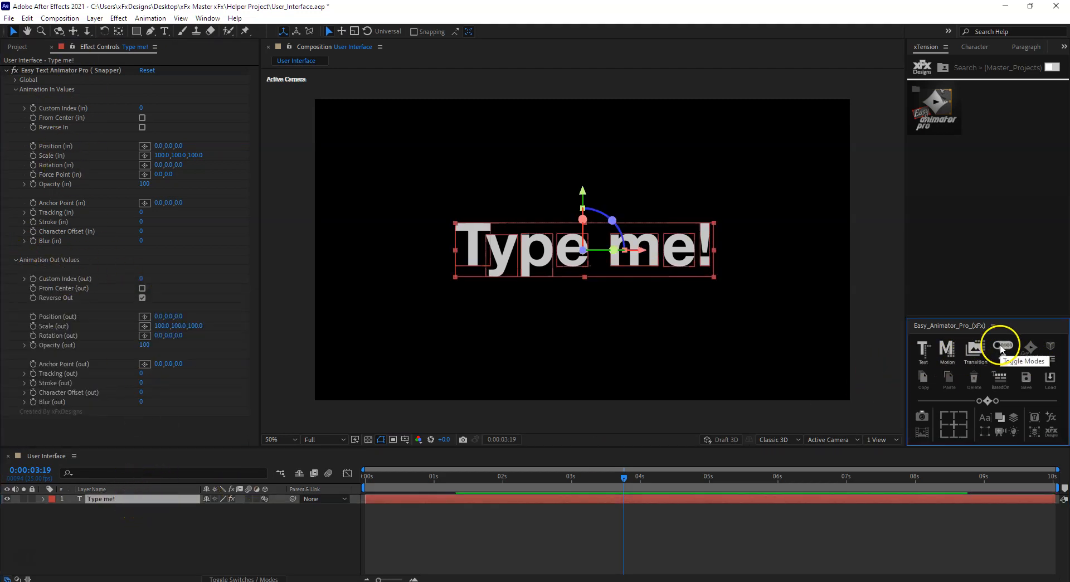
pyautogui.click(924, 352)
pyautogui.click(15, 89)
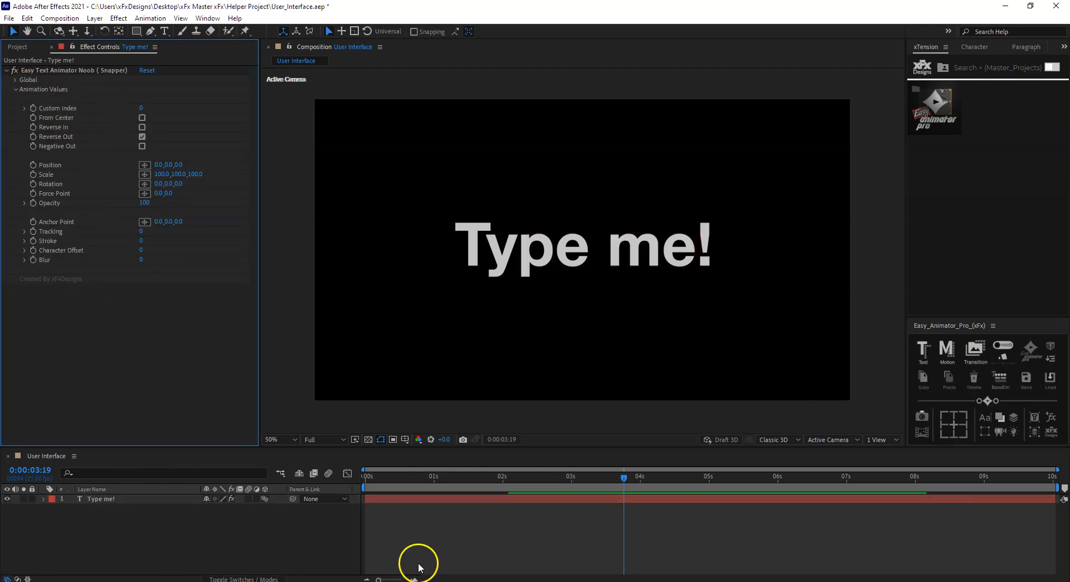
# - Trim the text layer to run from about 0.9 to about 4.2 seconds
pyautogui.moveTo(368, 499); pyautogui.dragTo(426, 499)
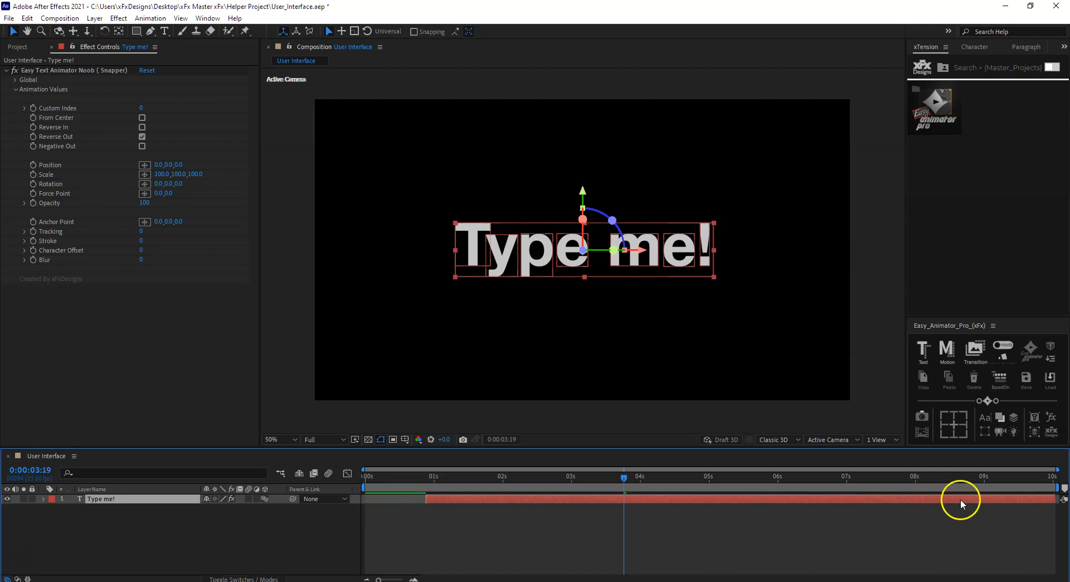
pyautogui.moveTo(1055, 498); pyautogui.dragTo(656, 498)
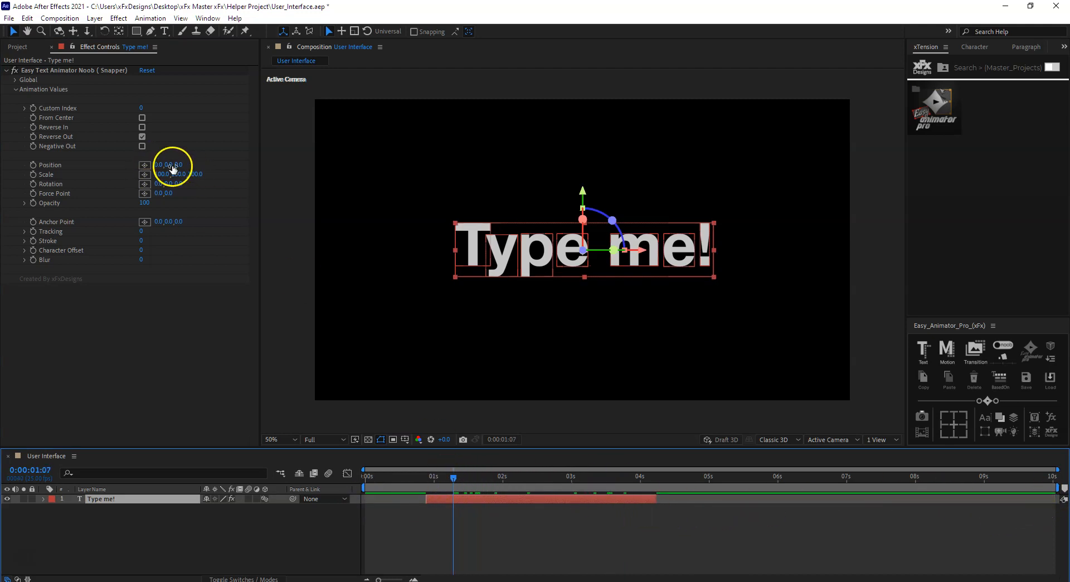
# - Set the text animator's Position to 0, 302, 0 and extend the text layer's end to about 5.4 seconds
pyautogui.moveTo(169, 165); pyautogui.dragTo(328, 217)
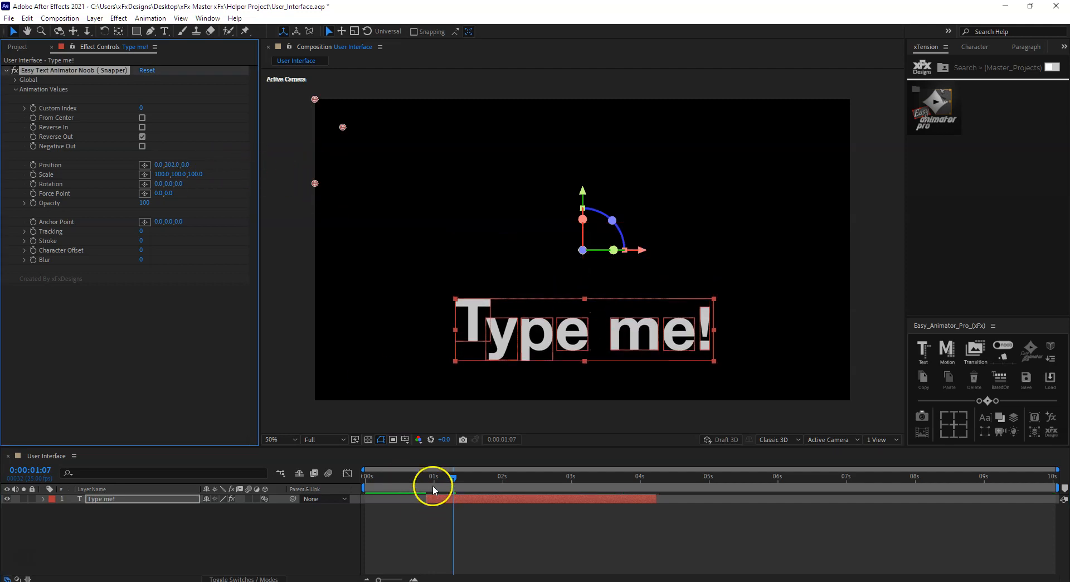
pyautogui.press('space')
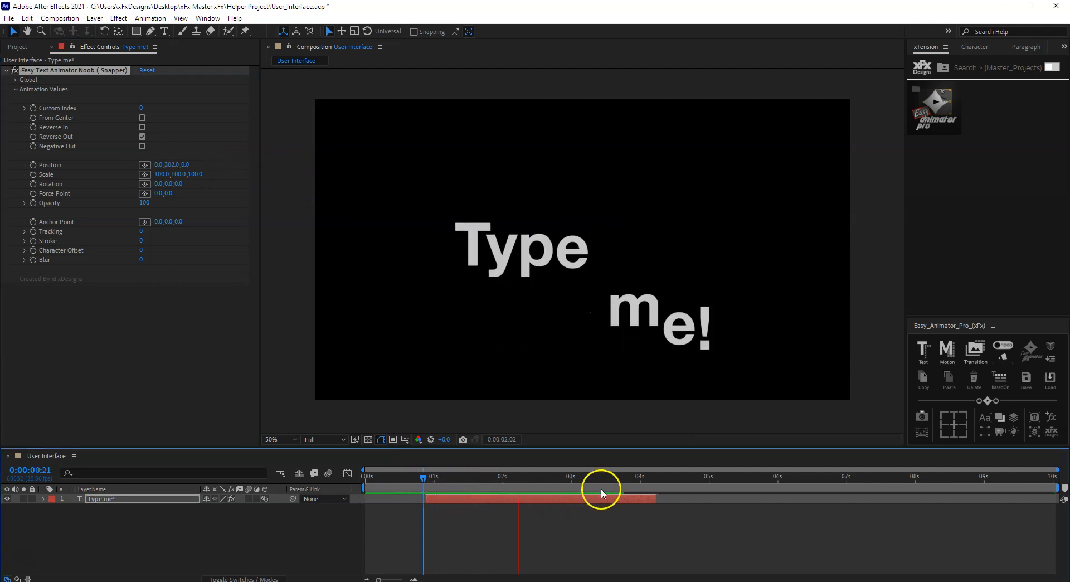
pyautogui.click(655, 498)
pyautogui.moveTo(642, 483); pyautogui.dragTo(613, 485)
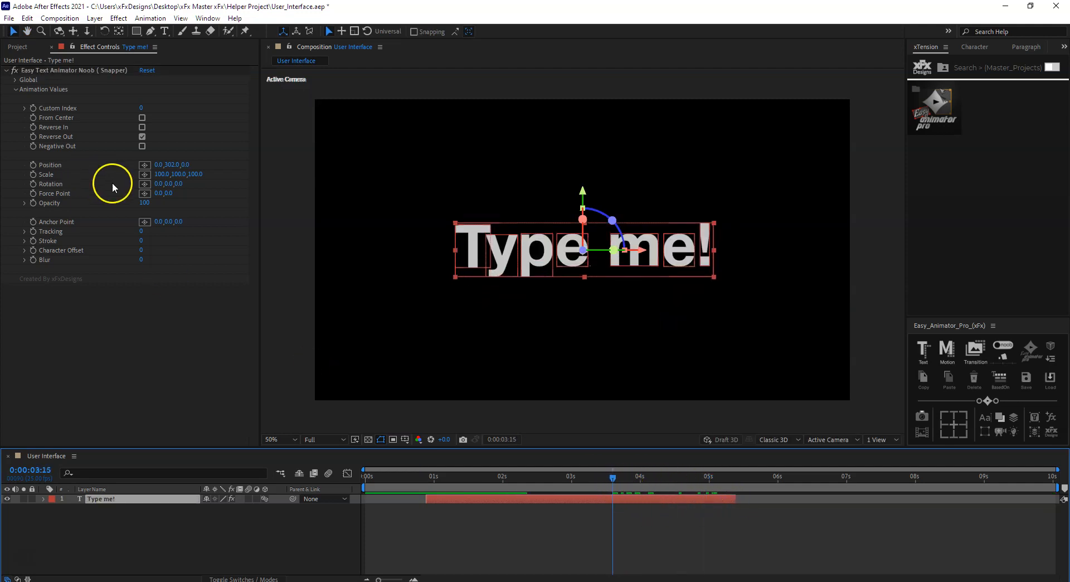
# - Turn off Reverse Out on the text animator and preview the animation from the layer's start
pyautogui.click(142, 137)
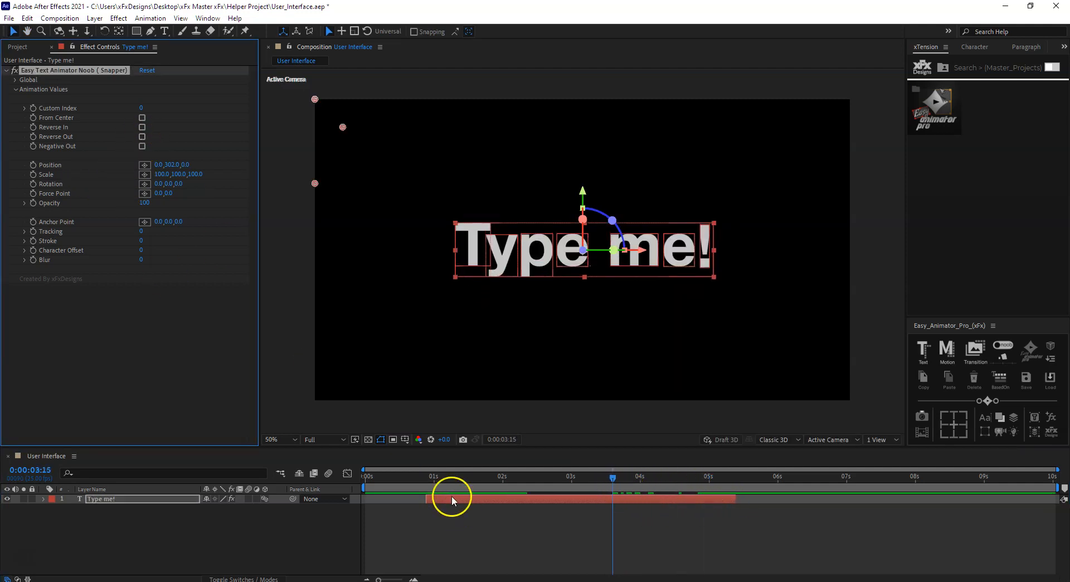
pyautogui.click(427, 480)
pyautogui.press('space')
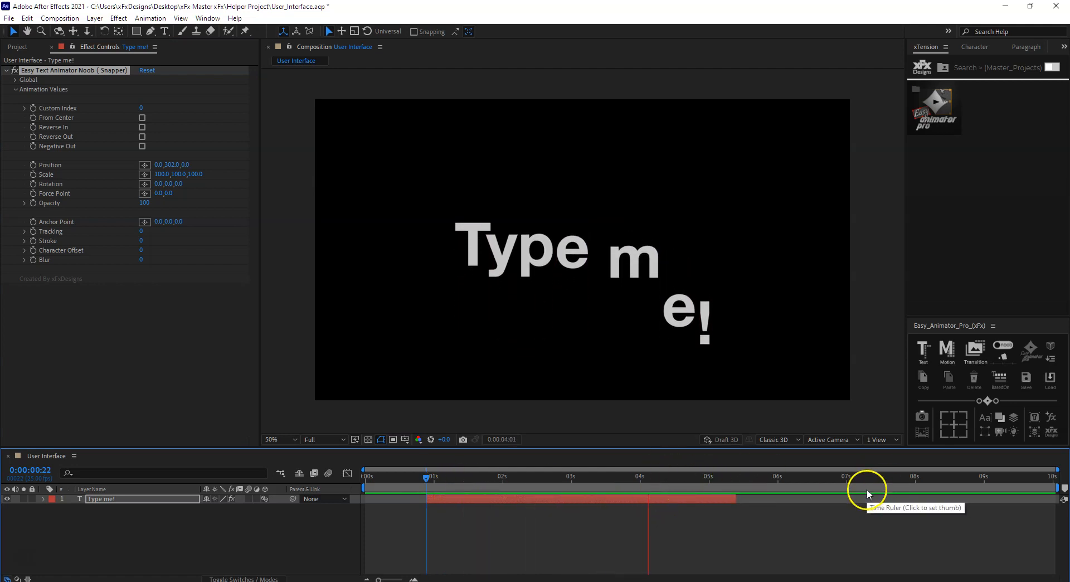
# - Turn on Negative Out on the text animator and preview the text animating in and out
pyautogui.moveTo(691, 479); pyautogui.dragTo(658, 490)
pyautogui.click(143, 146)
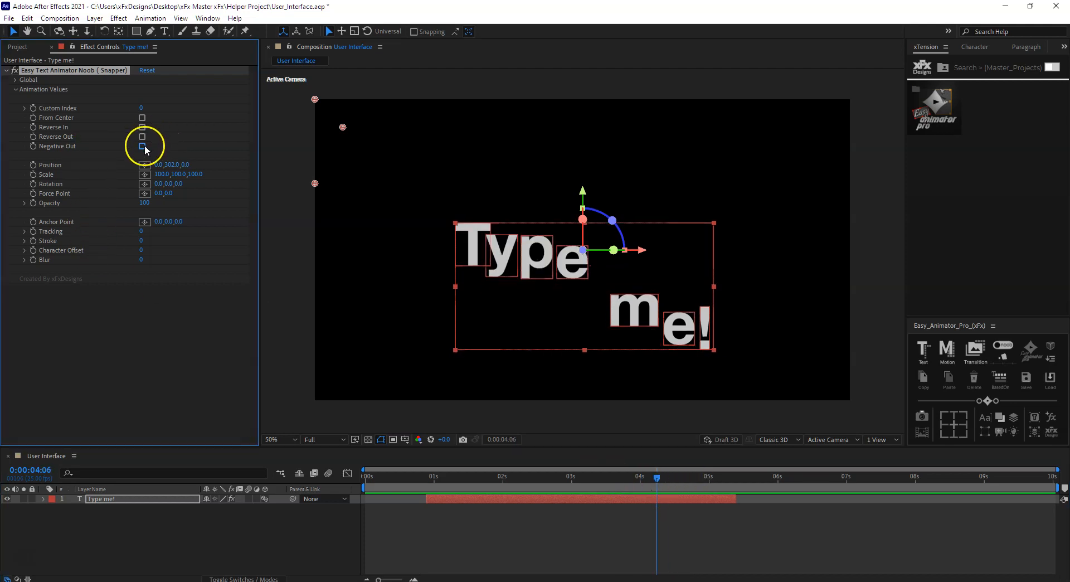
pyautogui.click(431, 481)
pyautogui.press('space')
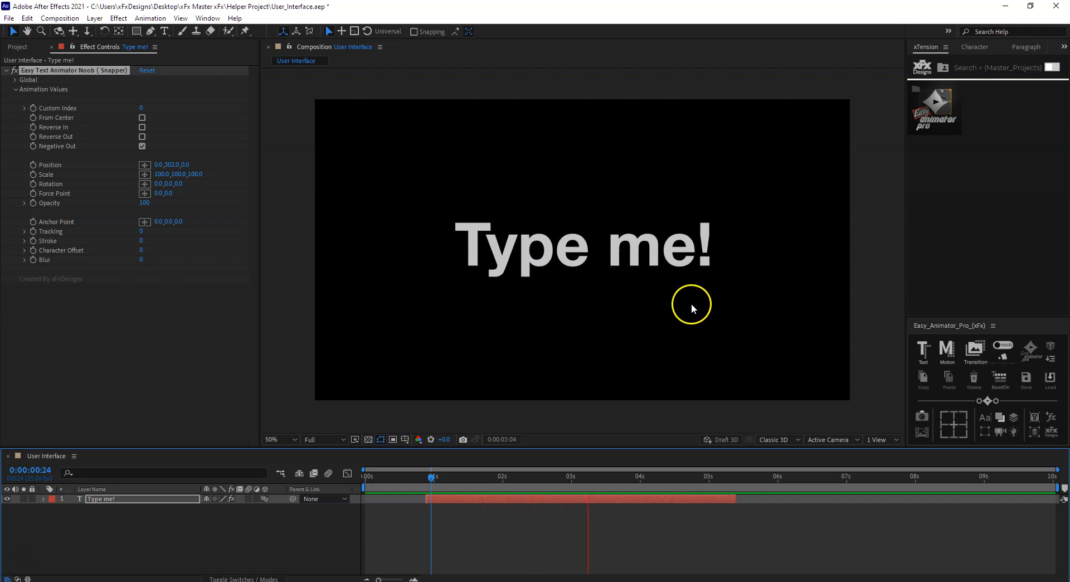
pyautogui.click(677, 499)
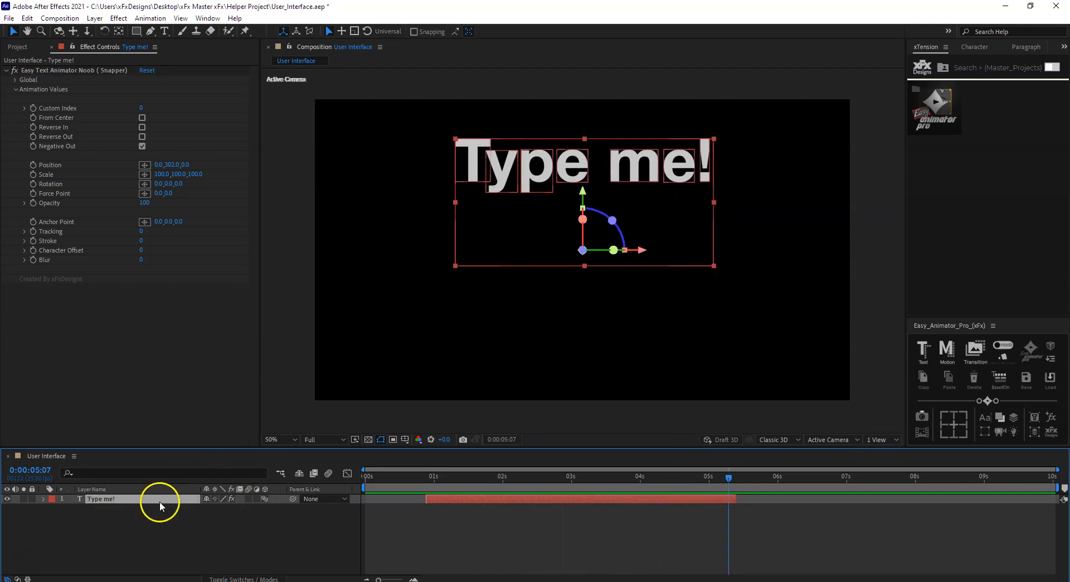
pyautogui.click(167, 519)
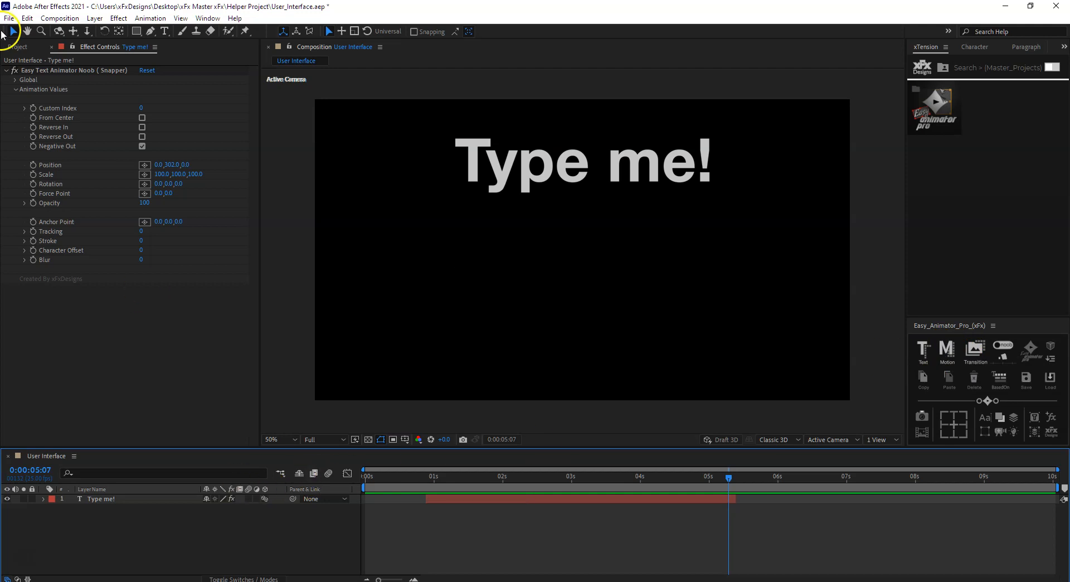
# - Add Easy Animator Original.png to the composition at about half its original size and hide the text layer
pyautogui.click(16, 46)
pyautogui.click(96, 360)
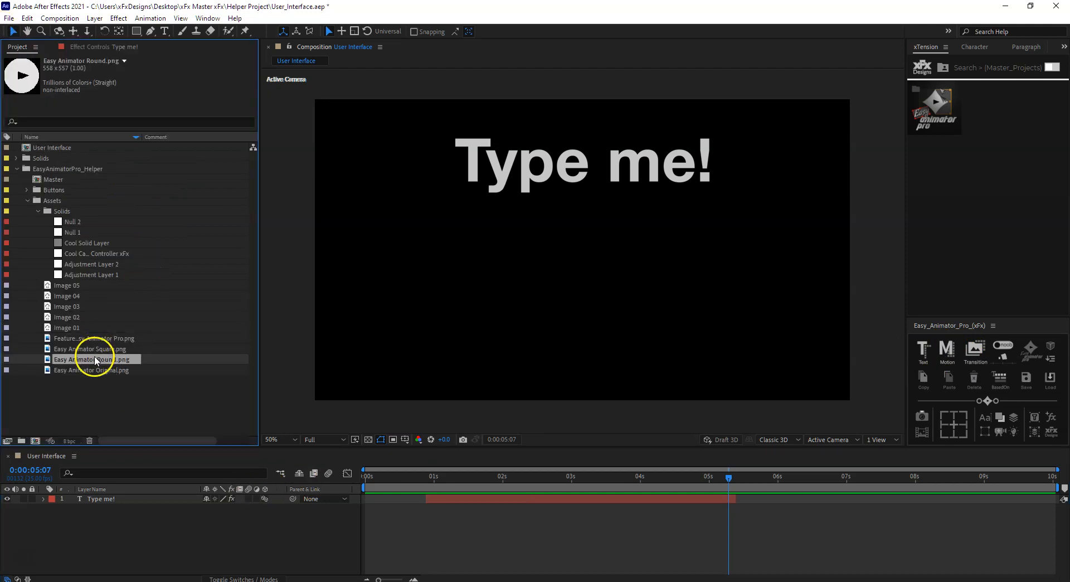
pyautogui.moveTo(90, 370); pyautogui.dragTo(124, 535)
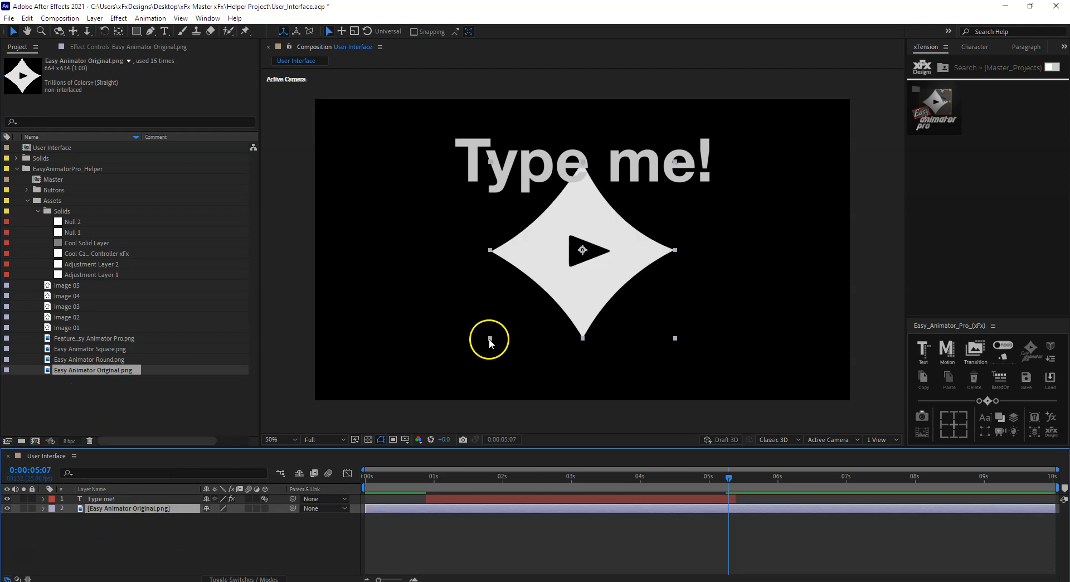
pyautogui.moveTo(490, 339); pyautogui.dragTo(537, 308)
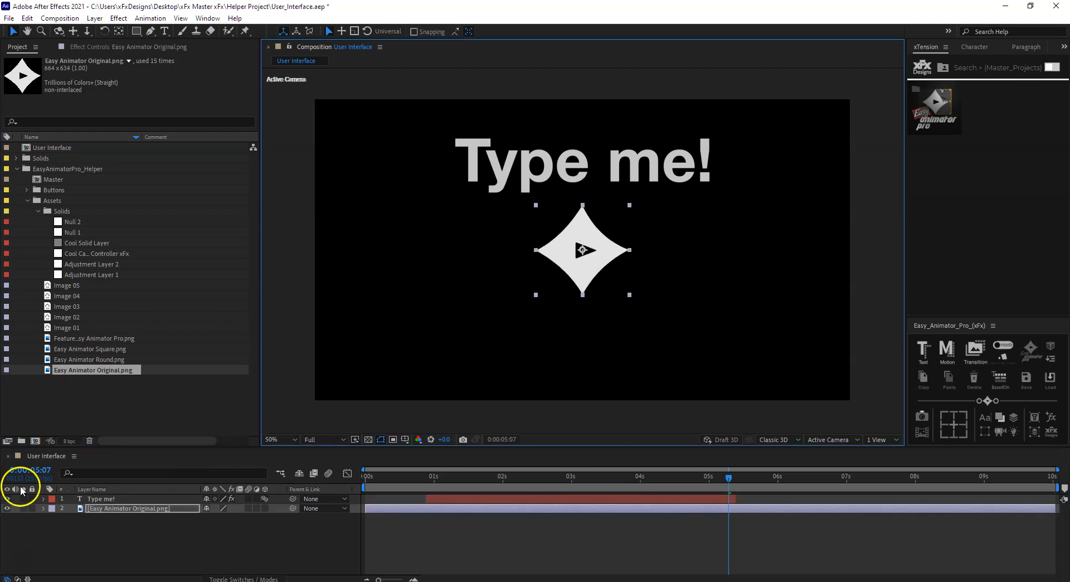
pyautogui.click(7, 499)
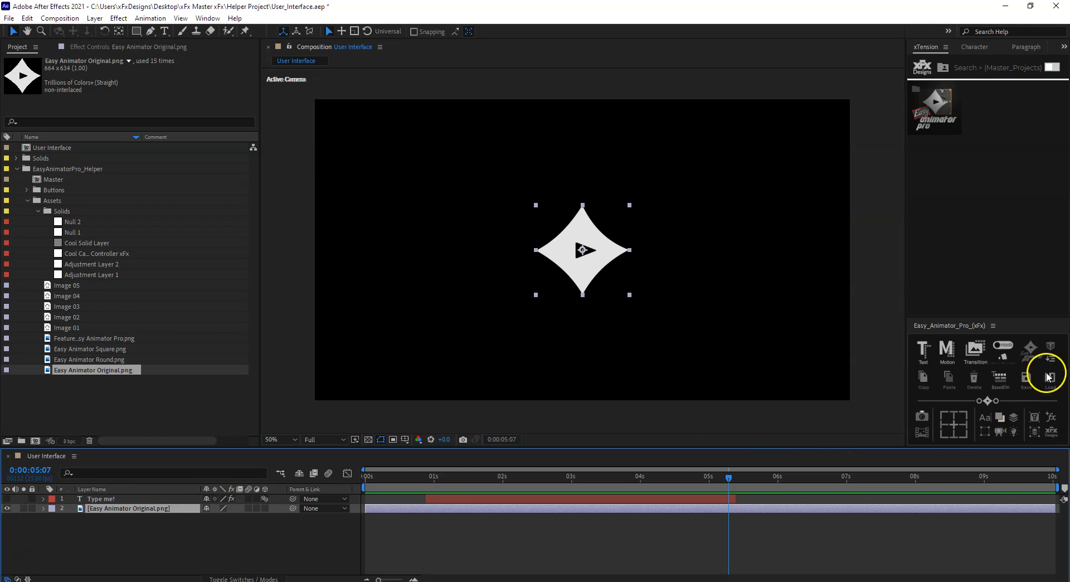
# - Apply the Motion Snapper to the image layer and delete the text layer
pyautogui.click(949, 350)
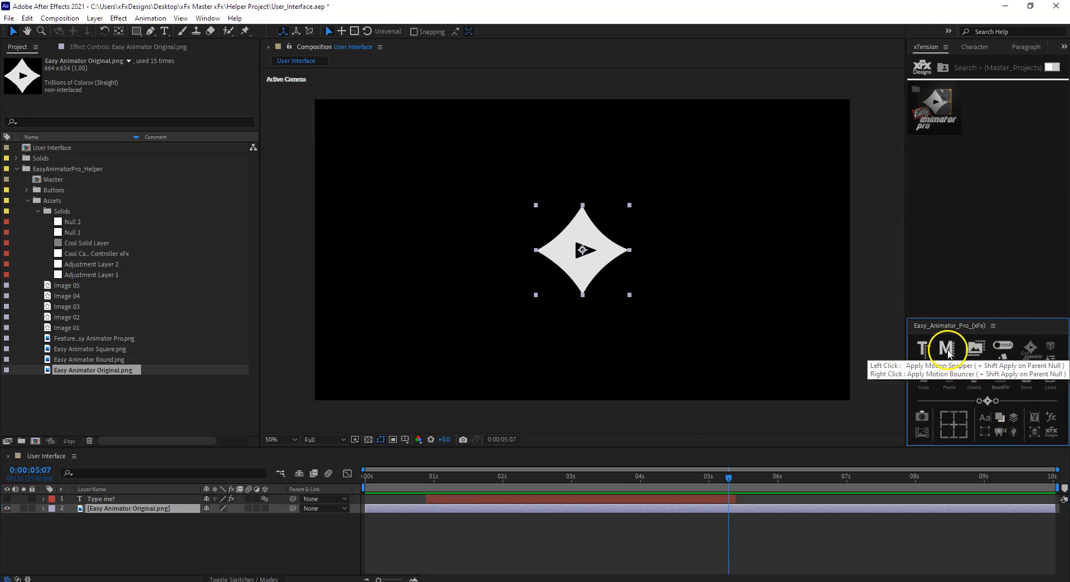
pyautogui.moveTo(600, 478); pyautogui.dragTo(321, 488)
pyautogui.click(176, 498)
pyautogui.press('Delete')
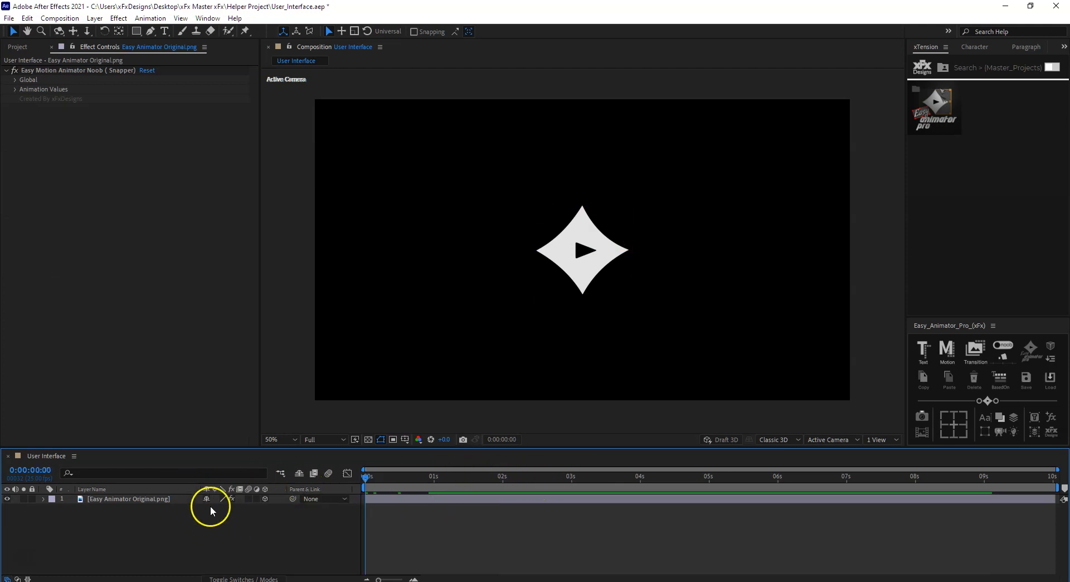
# - Set the motion animator's Position (in) to 0, 245, 0 and preview the animation from the start
pyautogui.click(15, 90)
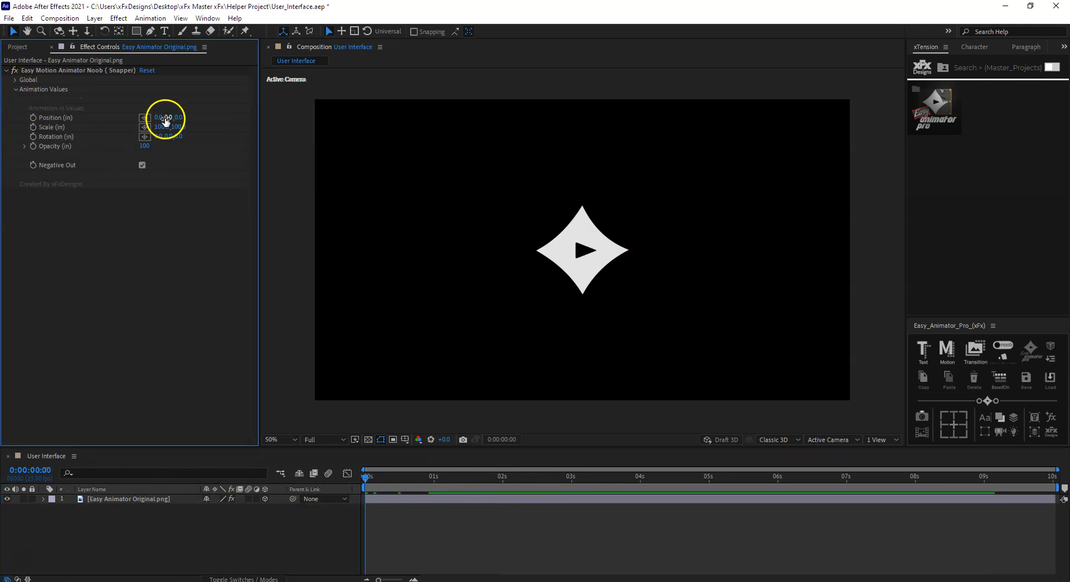
pyautogui.click(190, 119)
pyautogui.press('space')
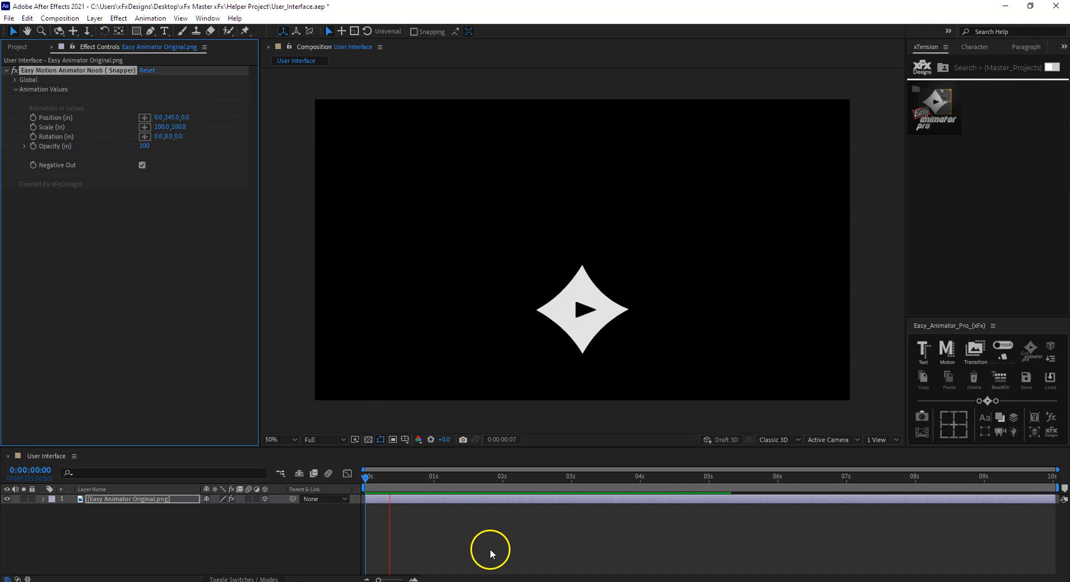
pyautogui.press('space')
# - Trim the image layer to end at about 2.3 seconds and preview its in and out motion
pyautogui.moveTo(487, 481); pyautogui.dragTo(569, 502)
pyautogui.moveTo(1058, 499); pyautogui.dragTo(518, 527)
pyautogui.moveTo(509, 475); pyautogui.dragTo(248, 483)
pyautogui.press('space')
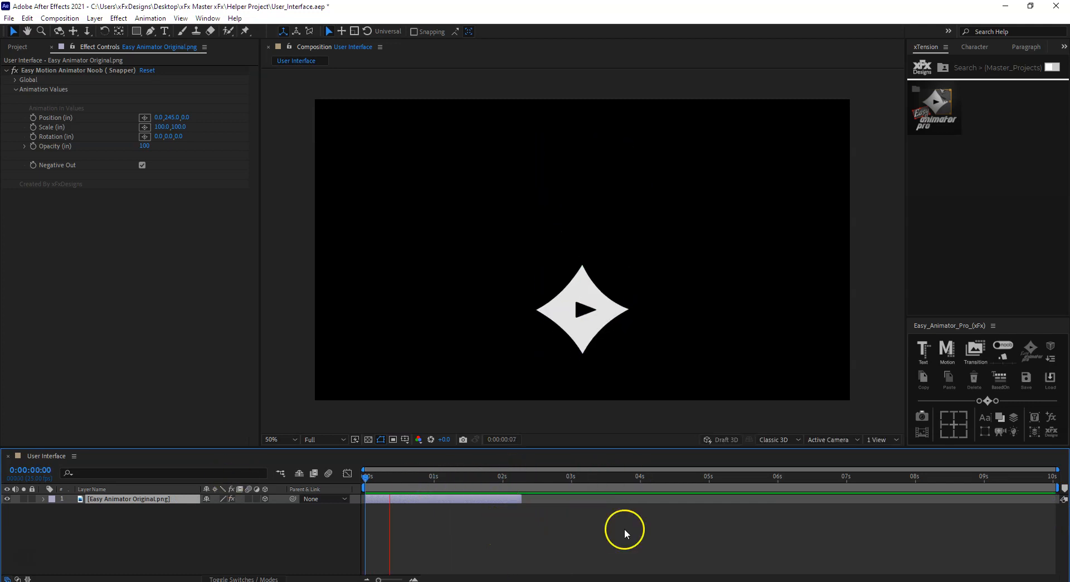
pyautogui.moveTo(564, 490); pyautogui.dragTo(499, 487)
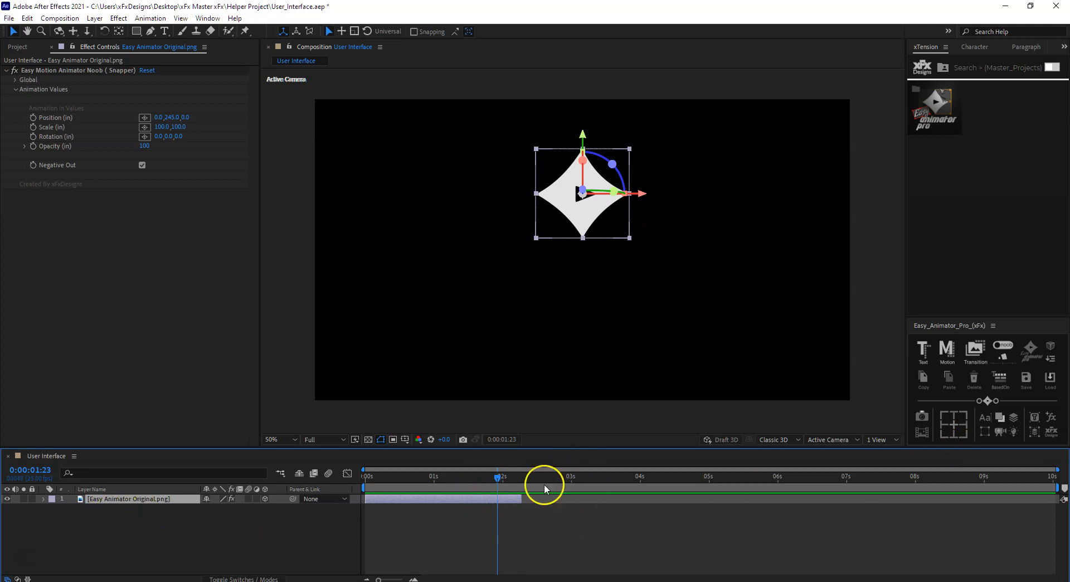
# - Extend the image layer's end to about 4.1 seconds and remove its motion animation preset
pyautogui.moveTo(521, 498); pyautogui.dragTo(647, 499)
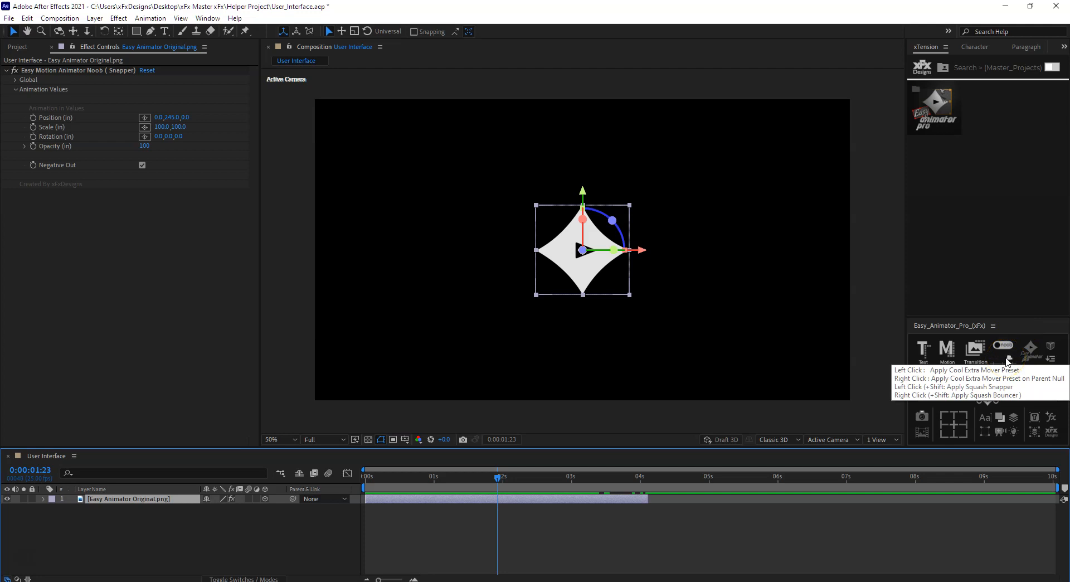
pyautogui.click(220, 545)
pyautogui.click(124, 499)
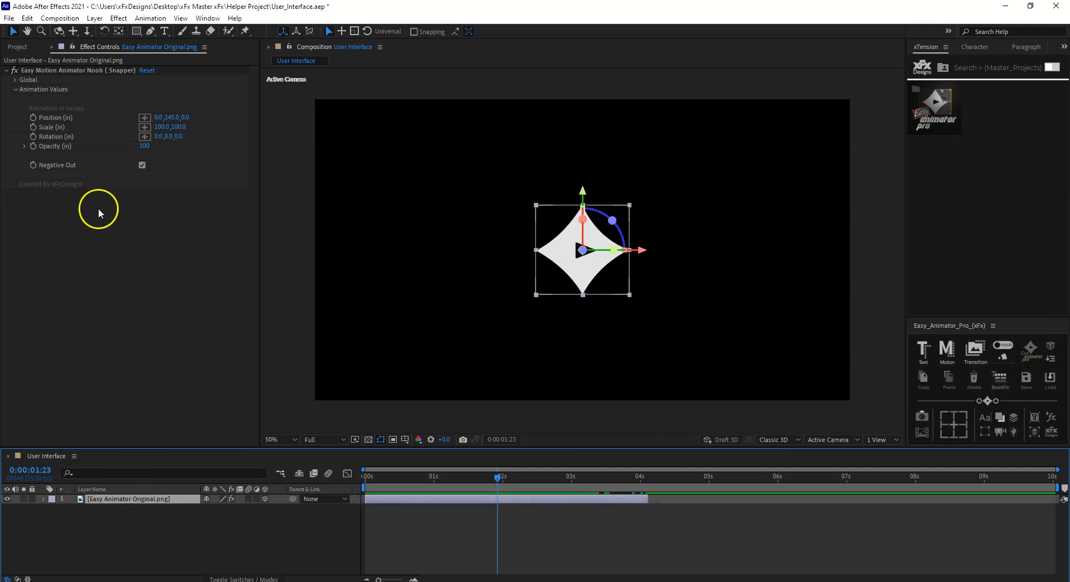
pyautogui.click(973, 379)
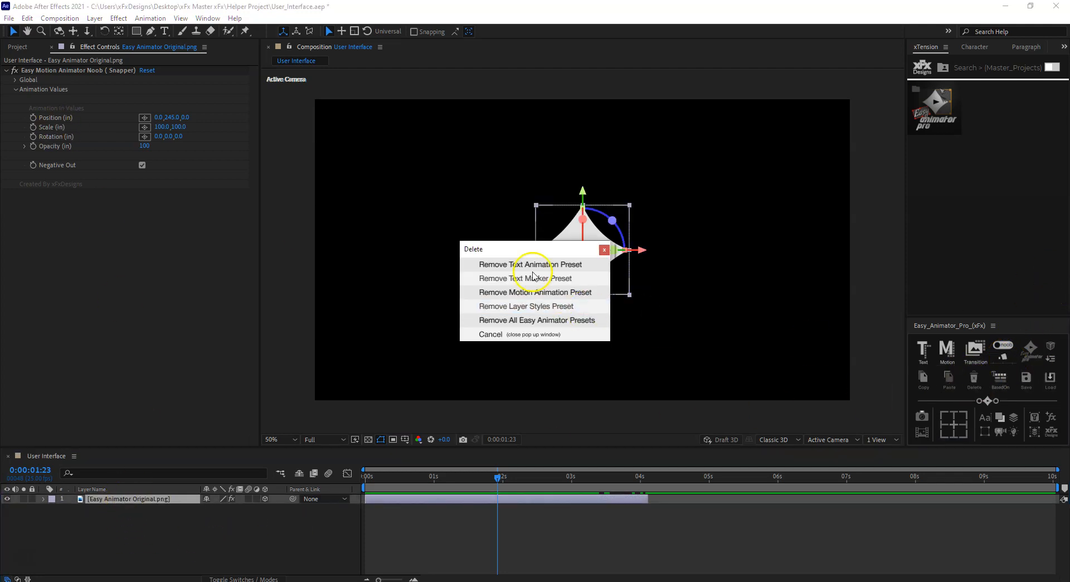
pyautogui.click(521, 292)
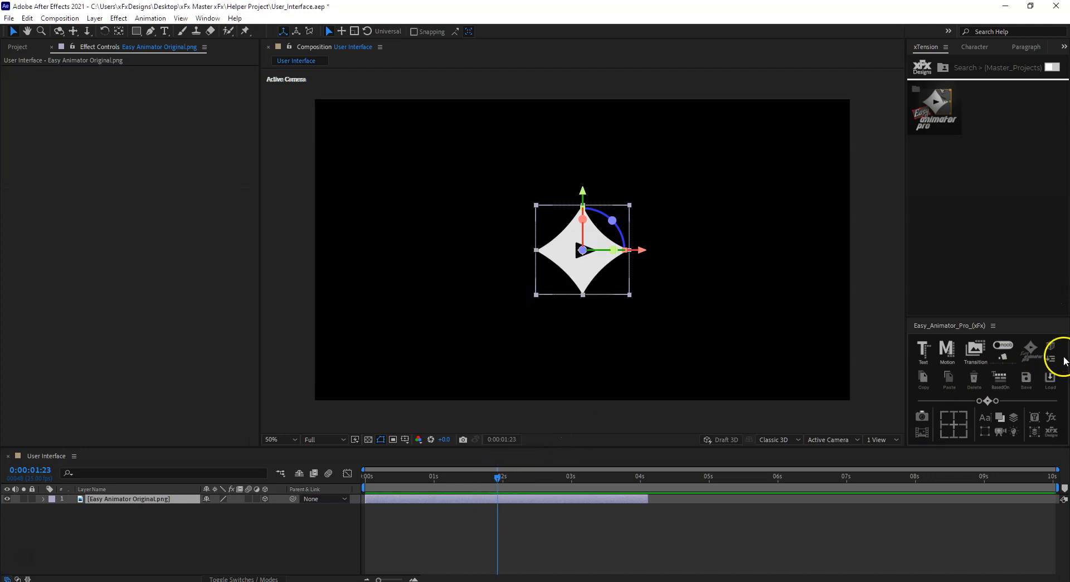
# - Apply the Cool Extra Mover preset to the image layer and add a layer marker at 0:00:01:07
pyautogui.click(1001, 359)
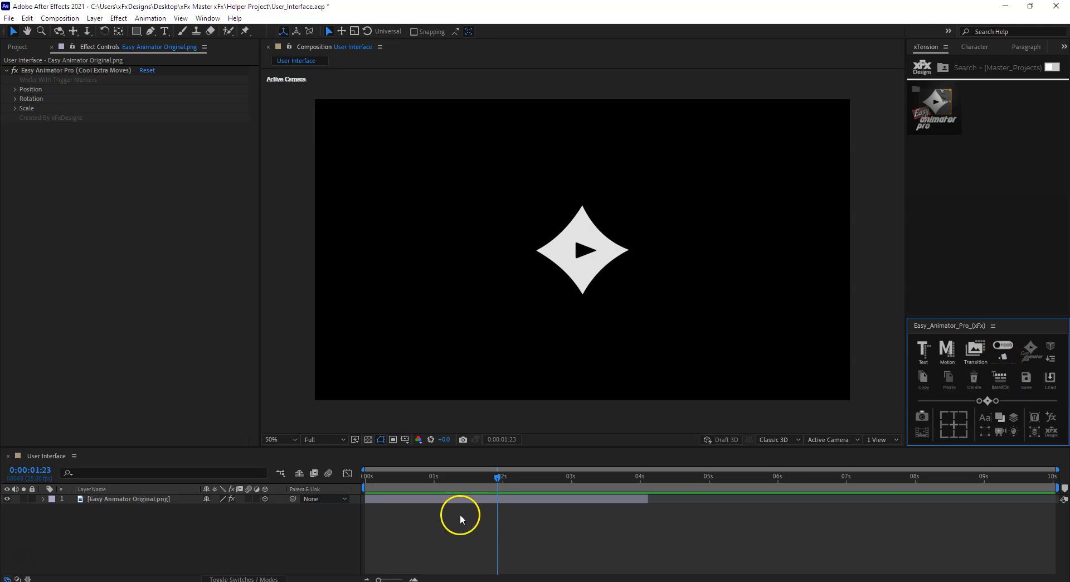
pyautogui.moveTo(480, 480); pyautogui.dragTo(453, 486)
pyautogui.click(453, 497)
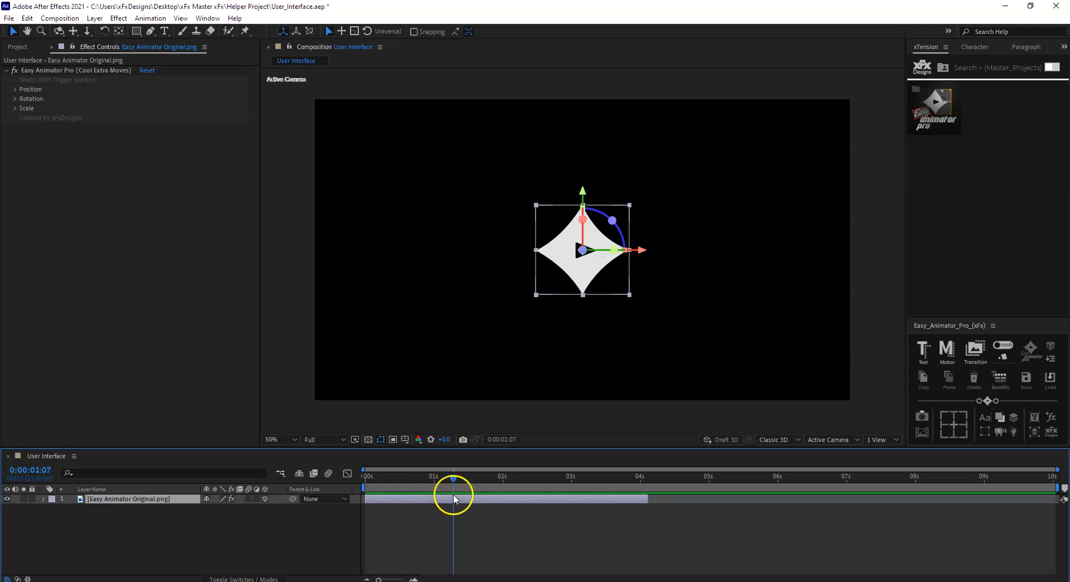
pyautogui.press('KP_Multiply')
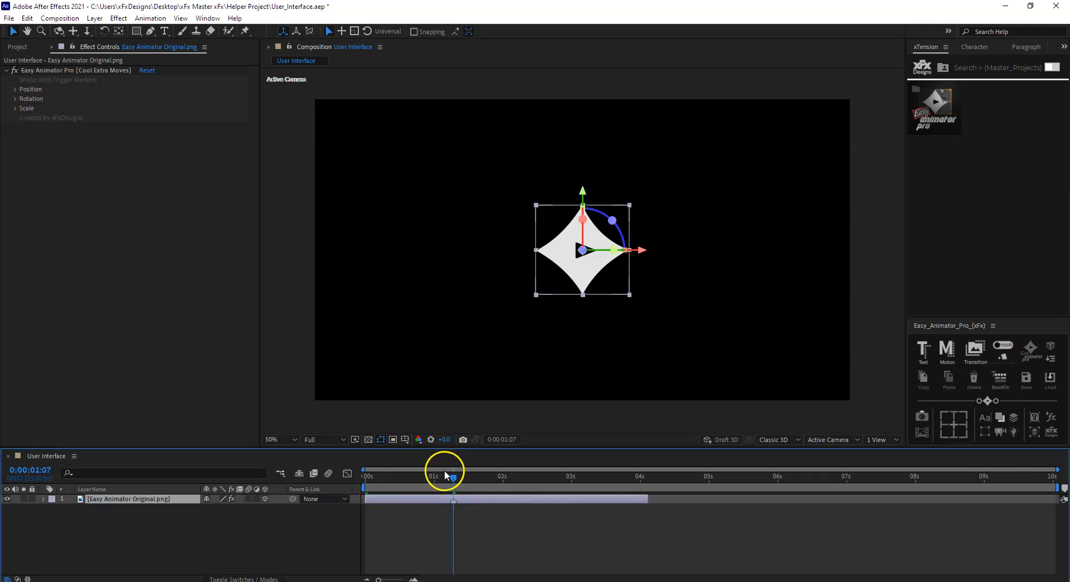
# - Preview the marker-triggered motion and add a second layer marker at about 3.1 seconds
pyautogui.moveTo(454, 479)
pyautogui.mouseDown()
pyautogui.moveTo(426, 479)
pyautogui.moveTo(579, 495)
pyautogui.moveTo(404, 483)
pyautogui.mouseUp()
pyautogui.press('space')
pyautogui.press('KP_Multiply')
pyautogui.press('space')
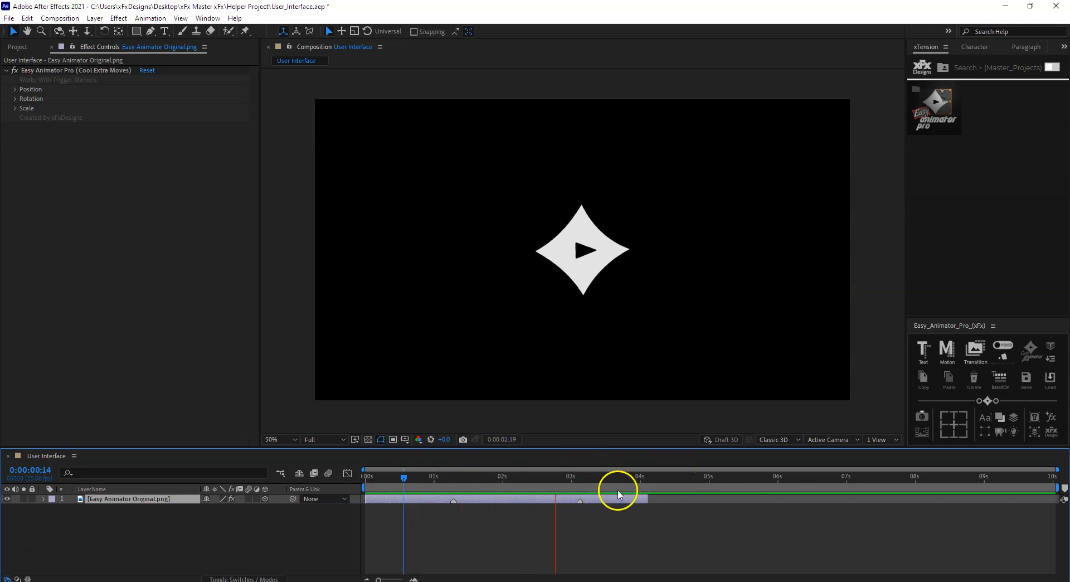
pyautogui.press('space')
# - Extend the image layer's end to about 6.1 seconds and preview the remaining animation
pyautogui.moveTo(647, 500); pyautogui.dragTo(783, 498)
pyautogui.press('space')
pyautogui.press('space')
pyautogui.moveTo(707, 481)
pyautogui.mouseDown()
pyautogui.moveTo(745, 492)
pyautogui.moveTo(723, 489)
pyautogui.mouseUp()
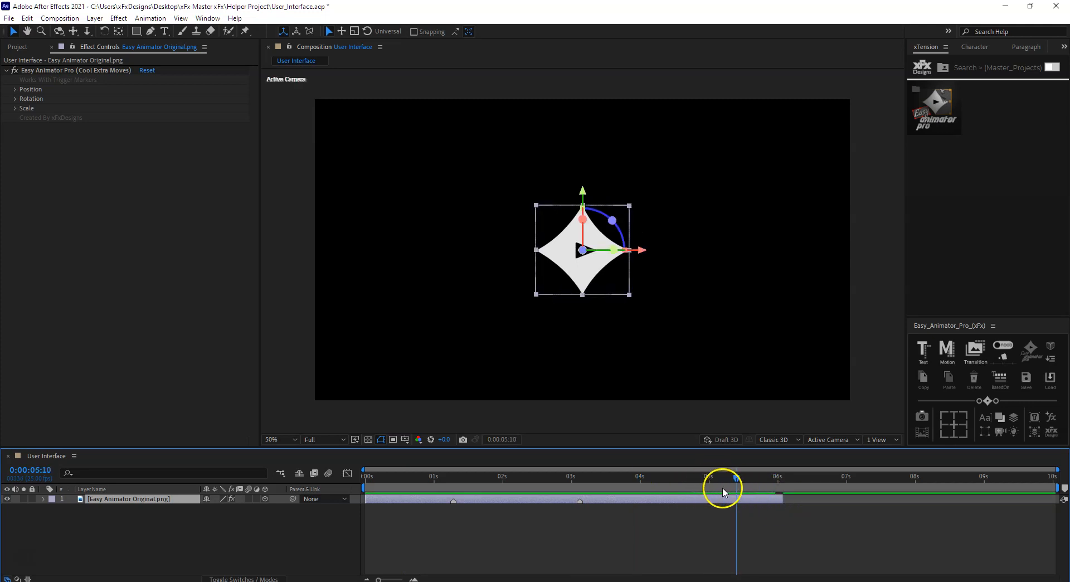
# - Set the Scale Amplitude of the Cool Extra Moves effect to 0 and preview from 0:00:01:02
pyautogui.click(15, 108)
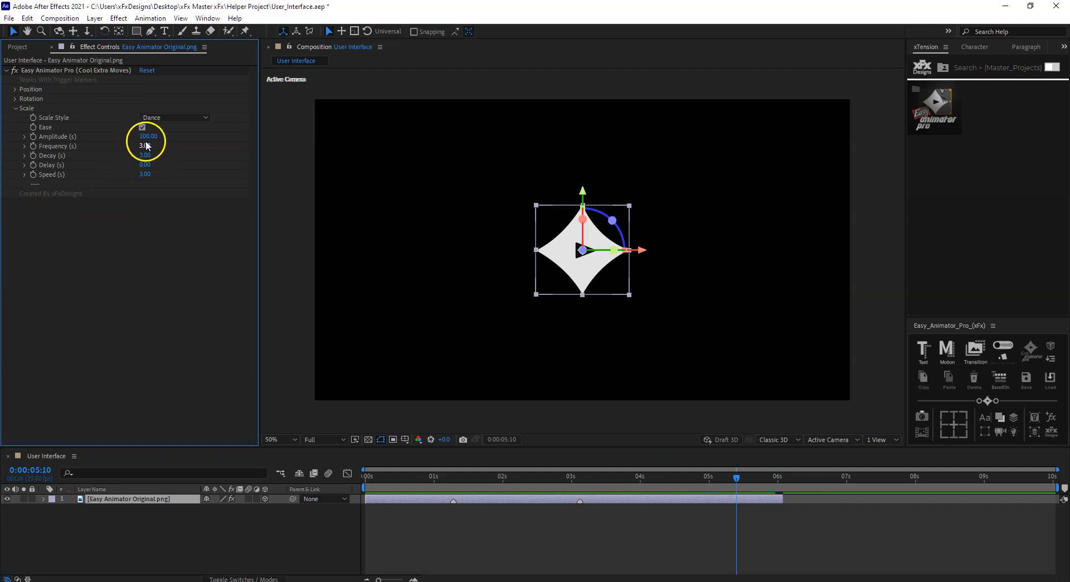
pyautogui.click(440, 478)
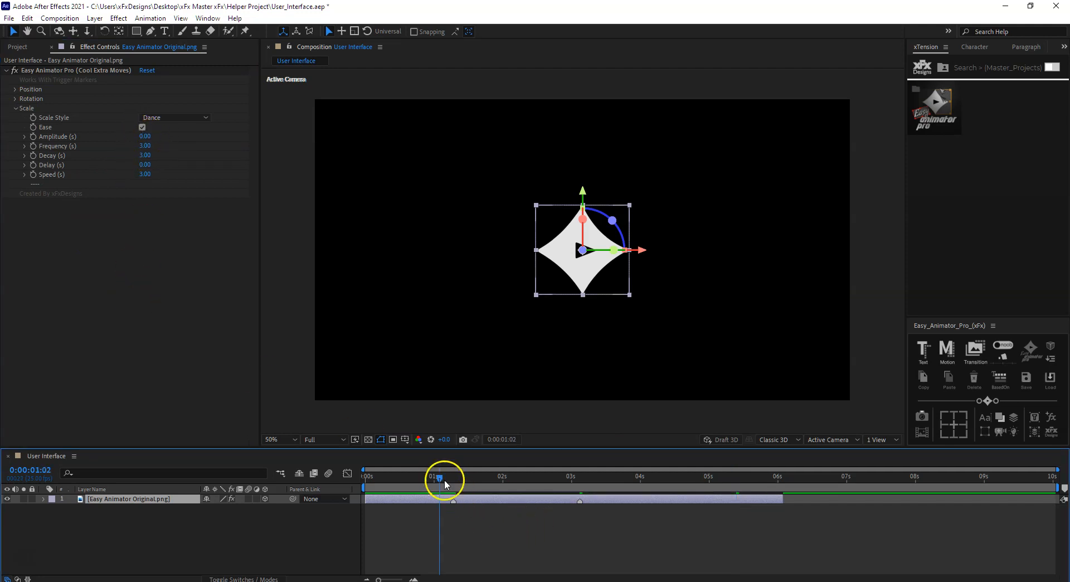
pyautogui.press('space')
pyautogui.press('space')
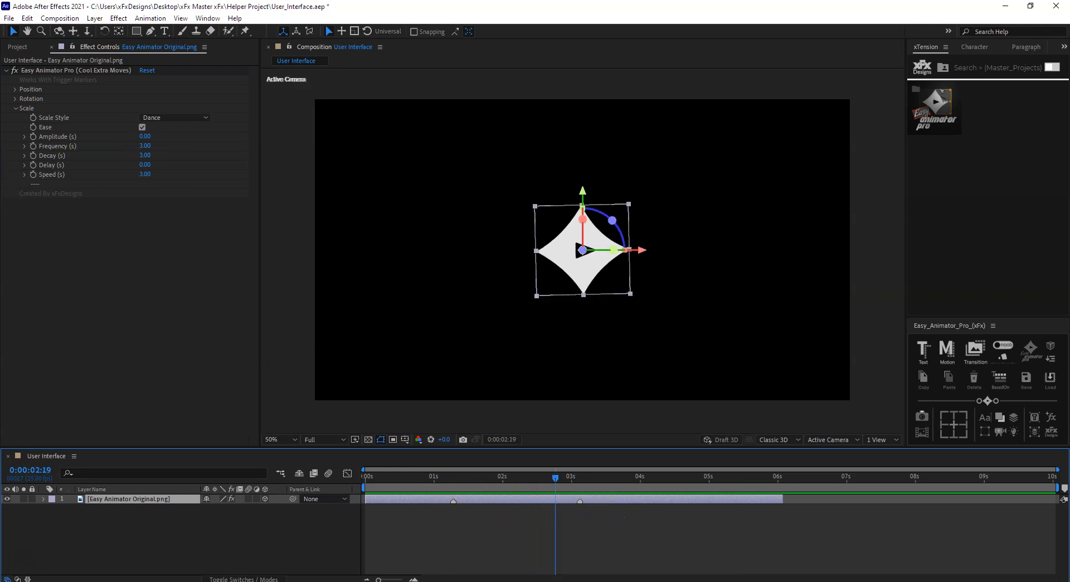
# - Examine the Rotation settings of the Cool Extra Moves effect, and collapse its Rotation and Scale groups
pyautogui.click(19, 99)
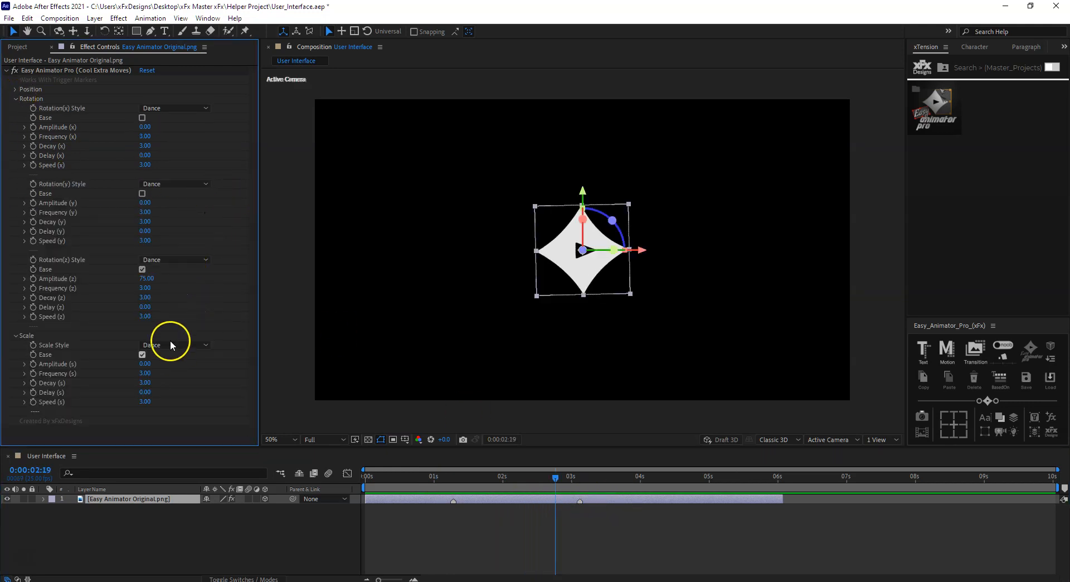
pyautogui.click(16, 100)
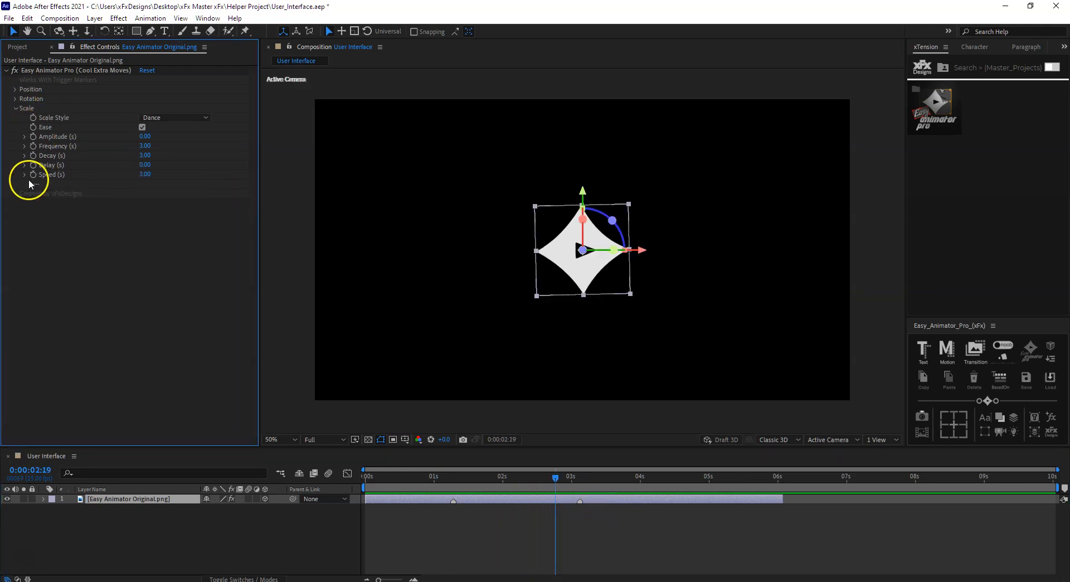
pyautogui.click(16, 109)
# - Remove the motion animation preset from the image layer
pyautogui.moveTo(530, 491); pyautogui.dragTo(649, 504)
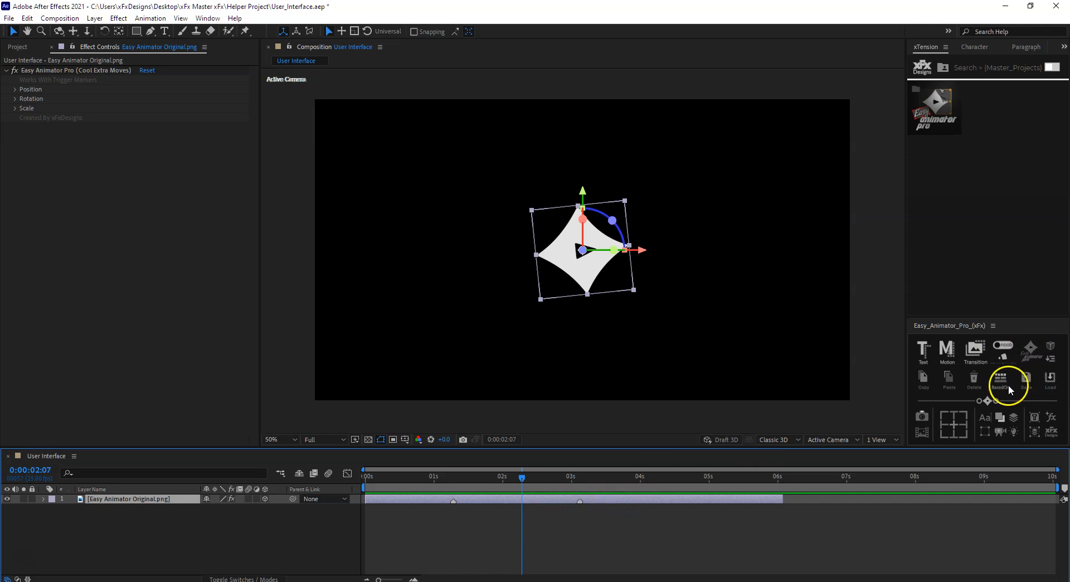
pyautogui.click(977, 379)
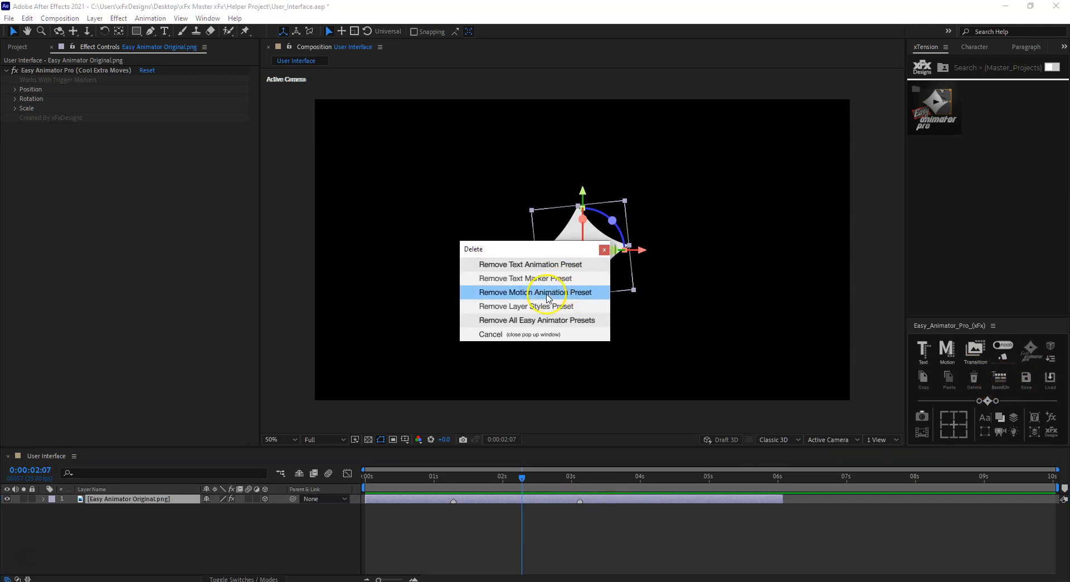
pyautogui.click(548, 298)
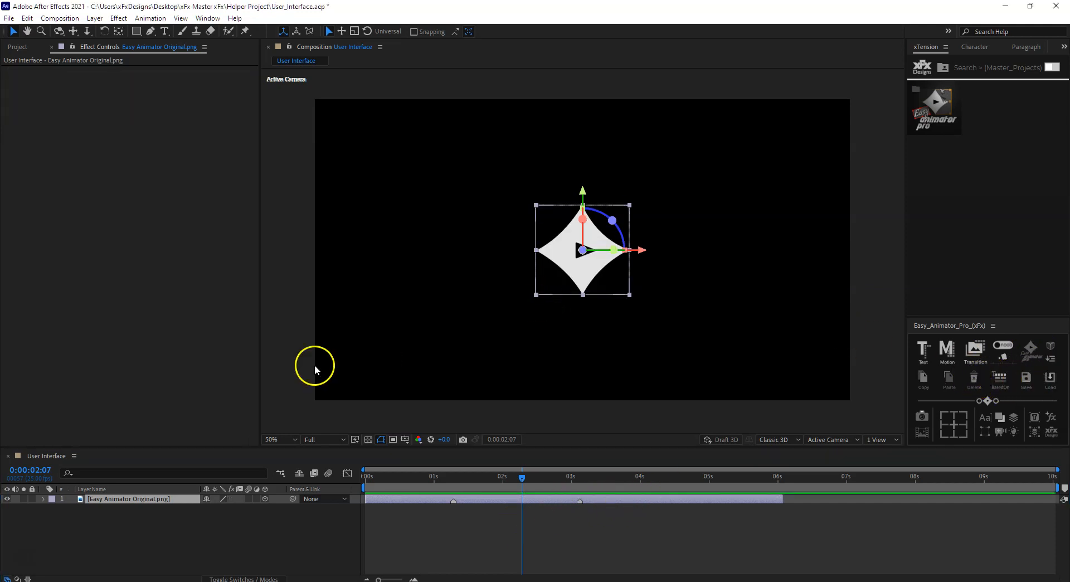
pyautogui.click(1007, 362)
pyautogui.click(164, 524)
pyautogui.hotkey('ctrl', 'z')
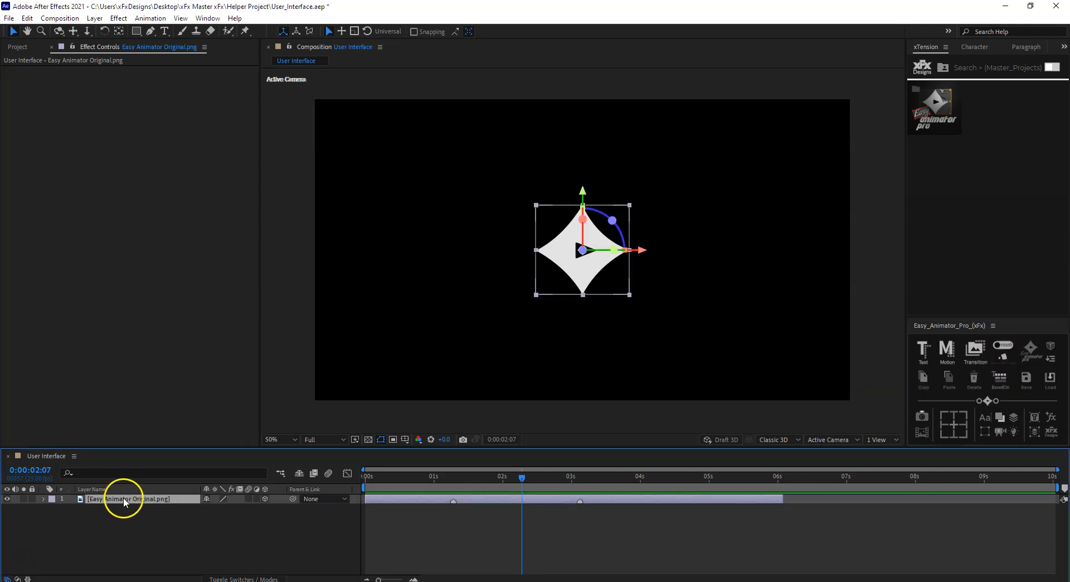
# - Apply the Cool Extra Mover preset on a parent null with a marker at about 2.1 seconds, and preview the motion
pyautogui.rightClick(1006, 359)
pyautogui.moveTo(499, 477); pyautogui.dragTo(462, 485)
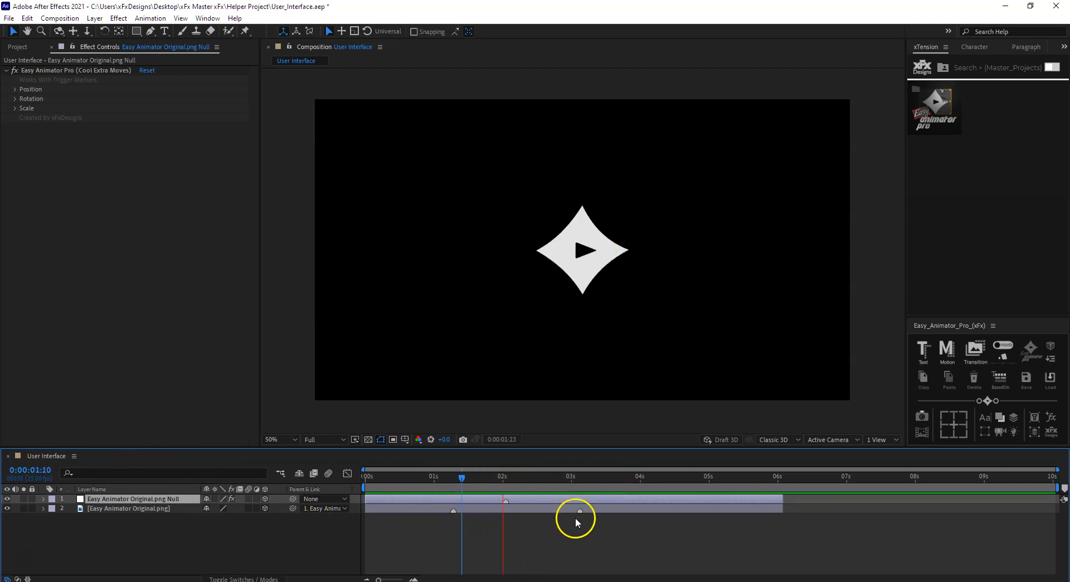
pyautogui.press('space')
# - Delete all markers from the Easy Animator Original.png layer and move the playhead back to 0:00:01:07
pyautogui.rightClick(454, 518)
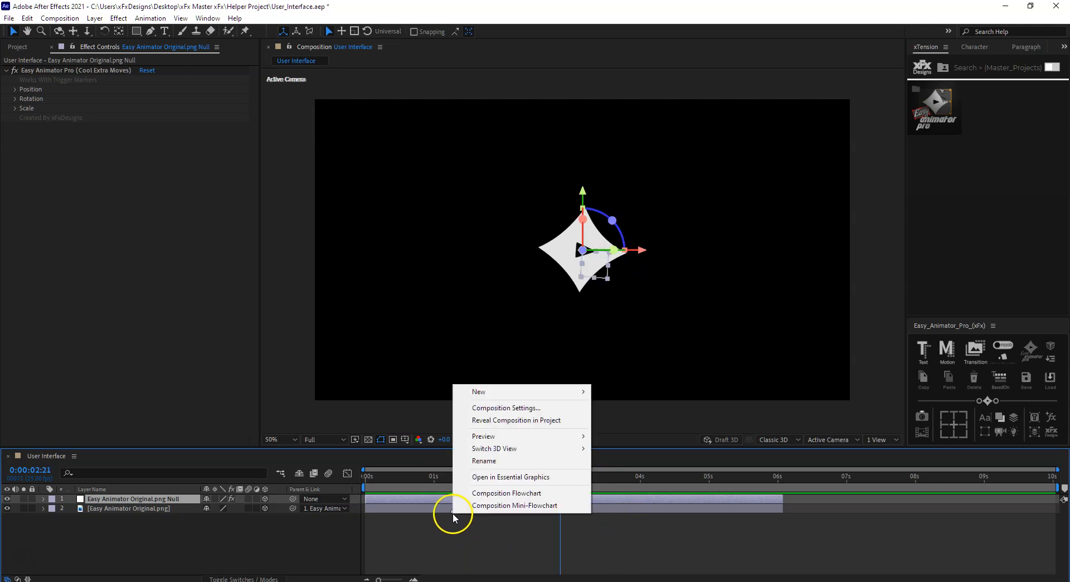
pyautogui.rightClick(453, 511)
pyautogui.rightClick(453, 510)
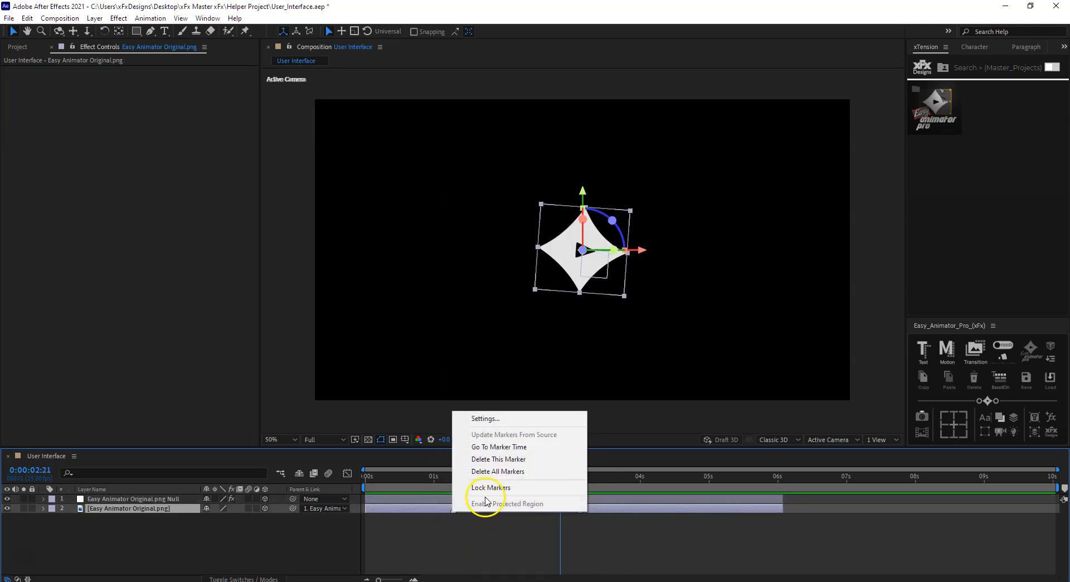
pyautogui.click(495, 478)
pyautogui.moveTo(474, 475)
pyautogui.mouseDown()
pyautogui.moveTo(454, 480)
pyautogui.moveTo(653, 486)
pyautogui.moveTo(453, 485)
pyautogui.mouseUp()
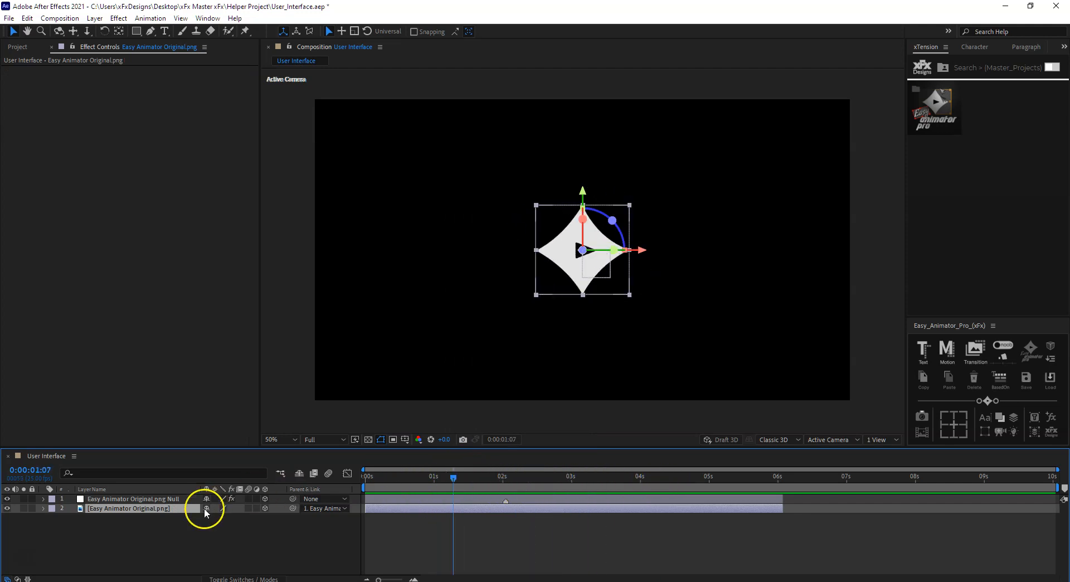
# - Delete both the image layer and its parent null from the composition
pyautogui.keyDown('shift'); pyautogui.click(158, 495); pyautogui.keyUp('shift')
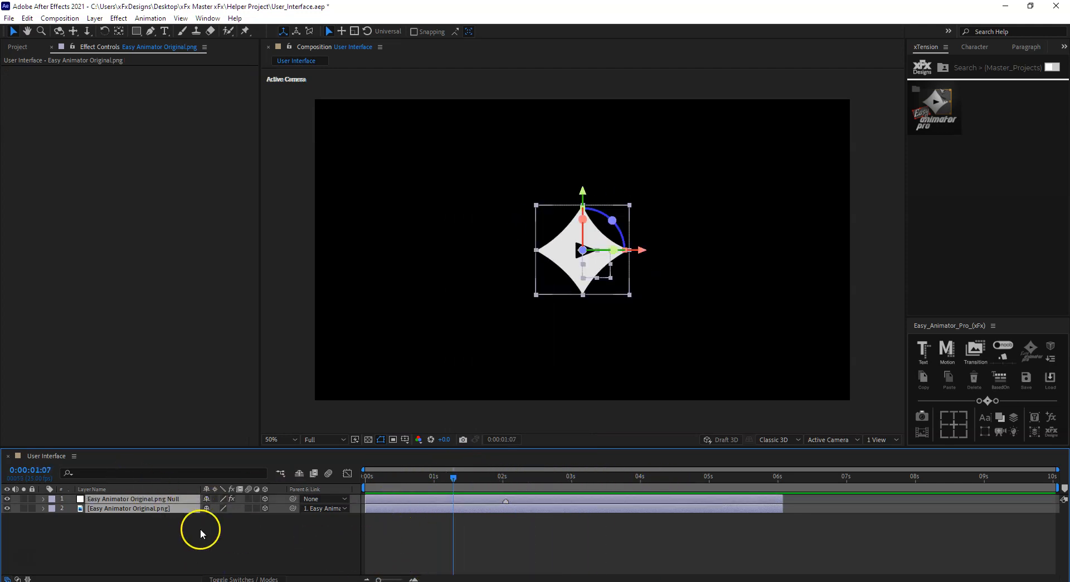
pyautogui.click(155, 514)
pyautogui.click(155, 502)
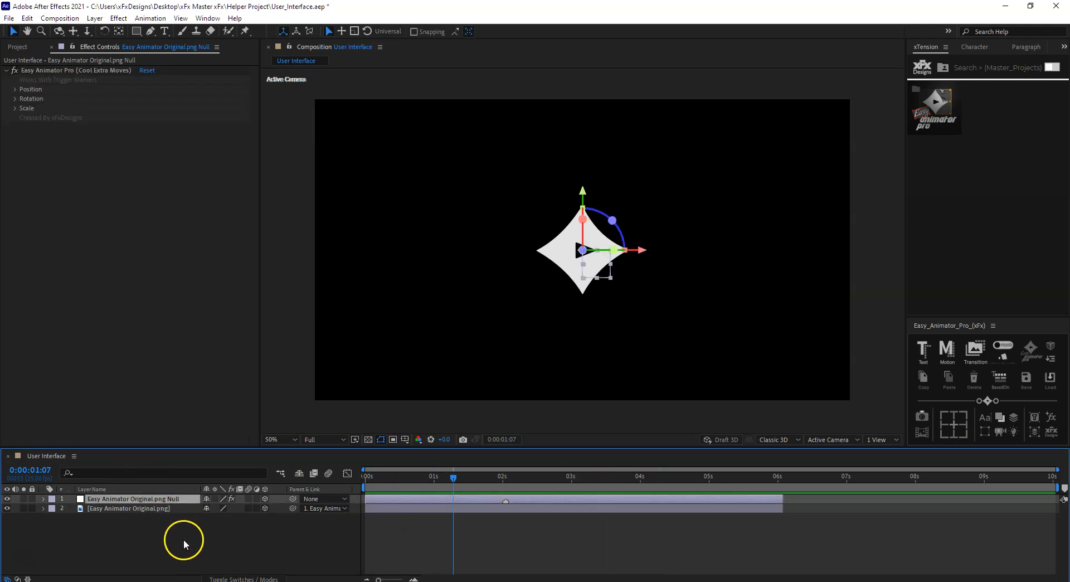
pyautogui.hotkey('ctrl', 'a')
pyautogui.press('Delete')
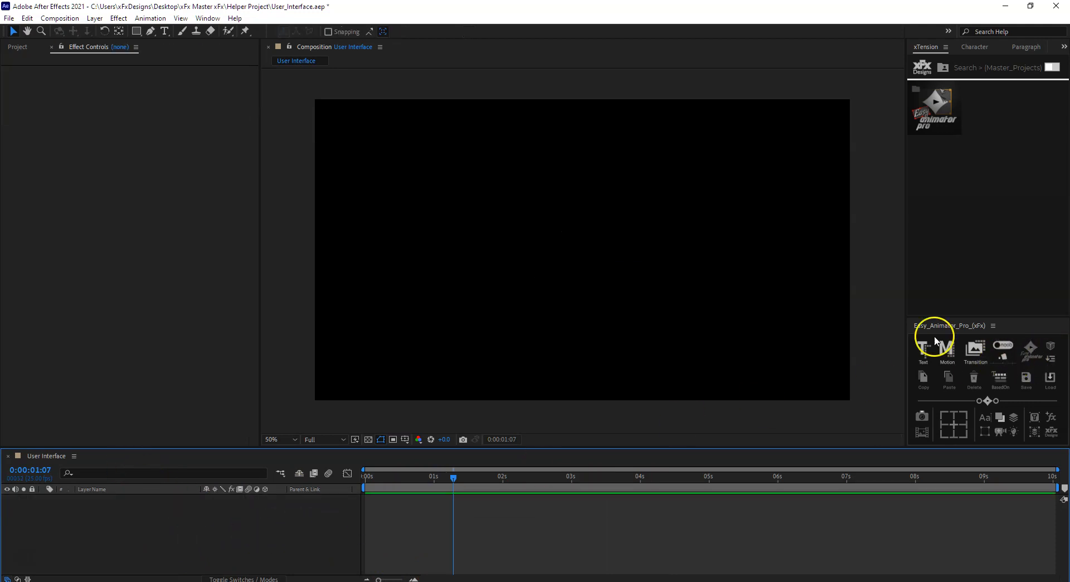
# - Add Easy Animator Square.png to the composition and scale it down to about half its size around the centre
pyautogui.click(17, 47)
pyautogui.click(86, 358)
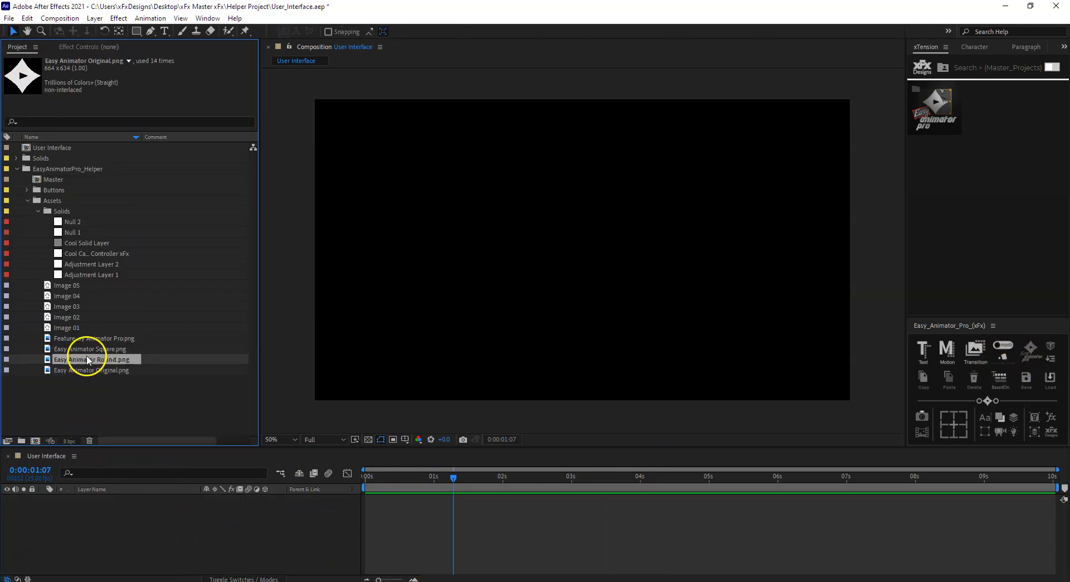
pyautogui.click(88, 349)
pyautogui.moveTo(101, 351); pyautogui.dragTo(208, 492)
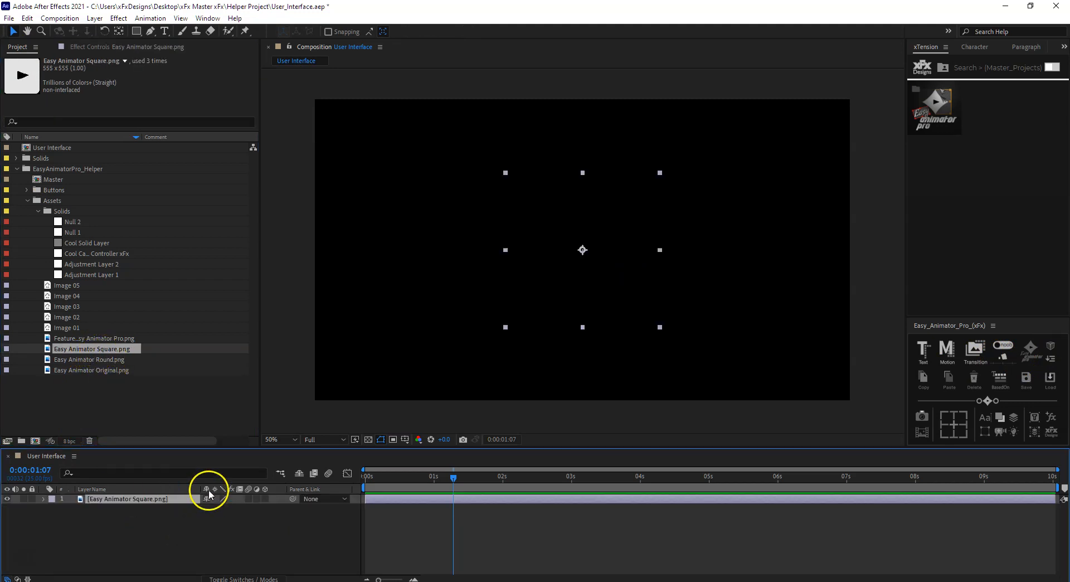
pyautogui.moveTo(508, 329); pyautogui.dragTo(548, 297)
pyautogui.click(263, 523)
pyautogui.click(515, 499)
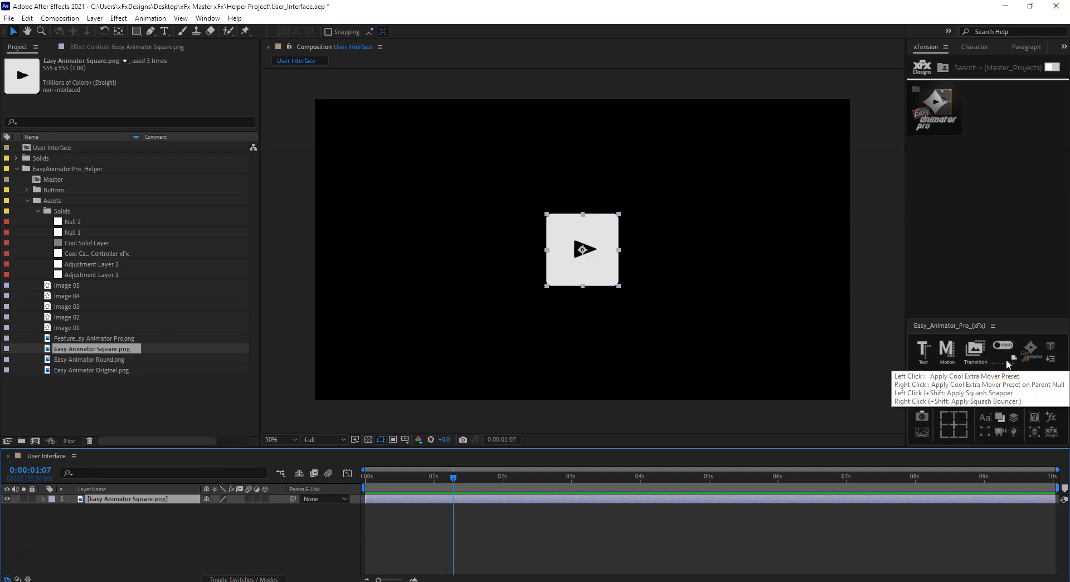
# - Apply the Squash Snapper preset to the square layer and collapse all of its effects
pyautogui.keyDown('shift'); pyautogui.click(1005, 359); pyautogui.keyUp('shift')
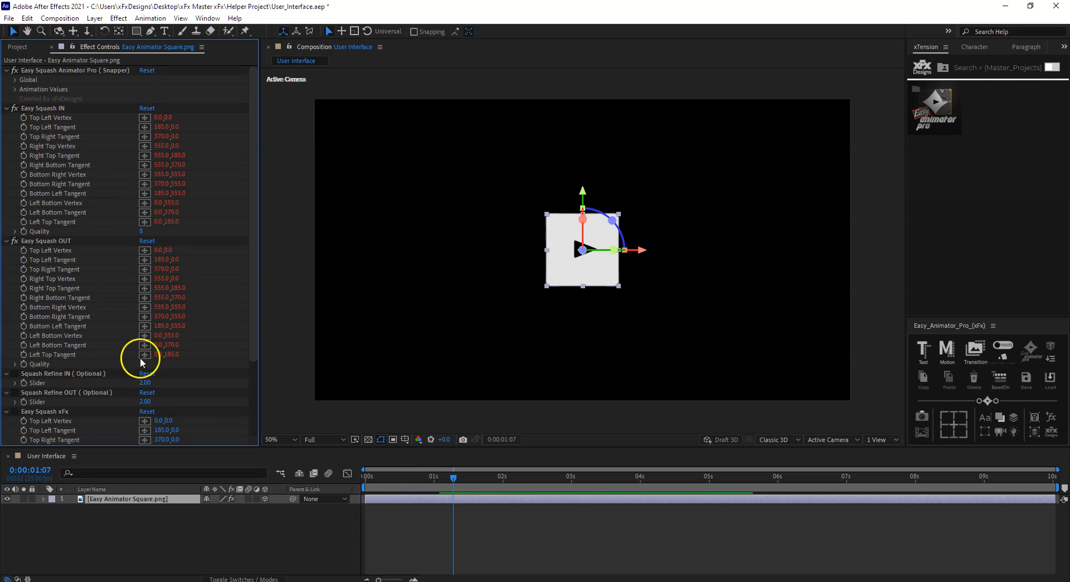
pyautogui.click(49, 240)
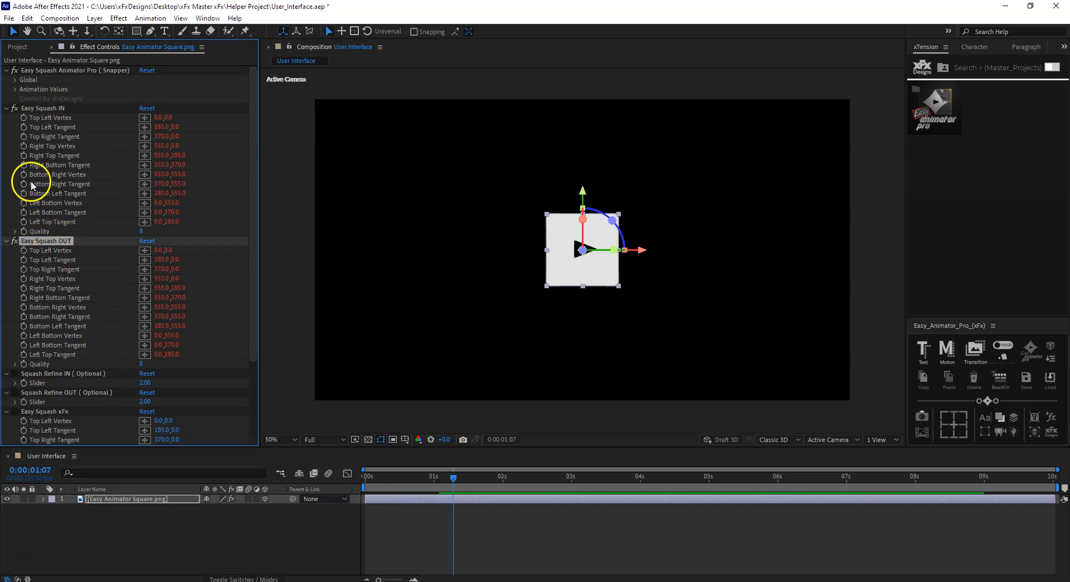
pyautogui.hotkey('ctrl', 'a')
pyautogui.click(6, 109)
pyautogui.click(118, 319)
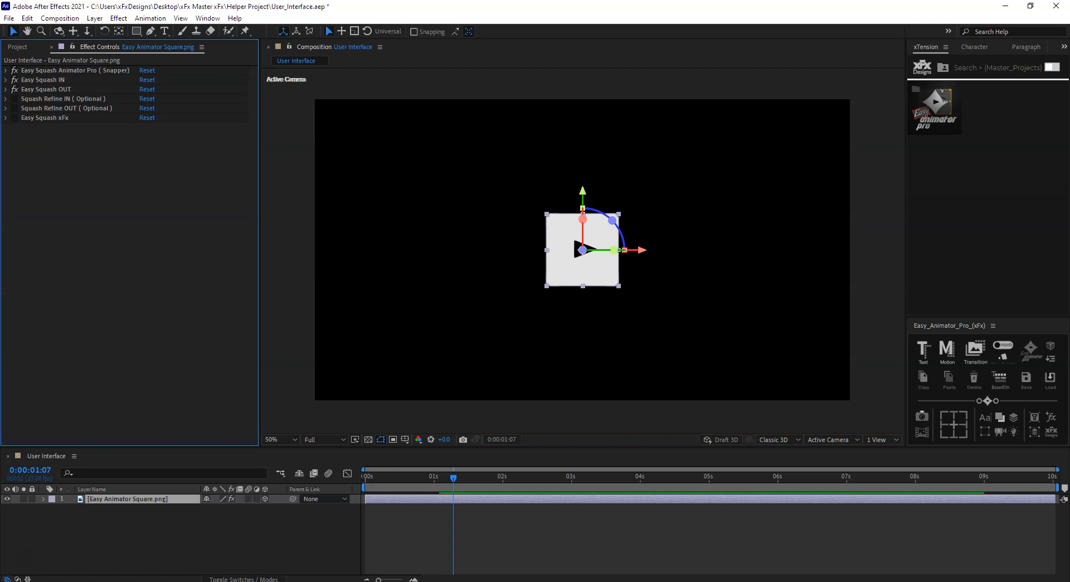
# - Set the Snapper's horizontal Position (in) to -474 and preview the entrance from the start
pyautogui.click(6, 70)
pyautogui.moveTo(429, 475); pyautogui.dragTo(375, 475)
pyautogui.click(16, 90)
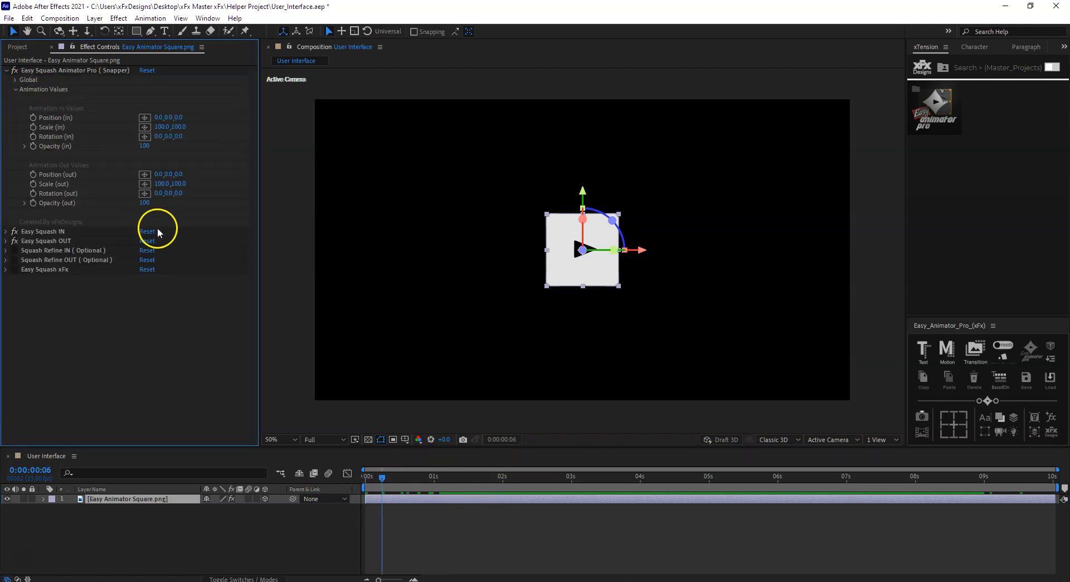
pyautogui.moveTo(141, 119); pyautogui.dragTo(81, 127)
pyautogui.press('space')
pyautogui.moveTo(411, 477); pyautogui.dragTo(363, 478)
pyautogui.press('space')
pyautogui.moveTo(437, 479); pyautogui.dragTo(395, 495)
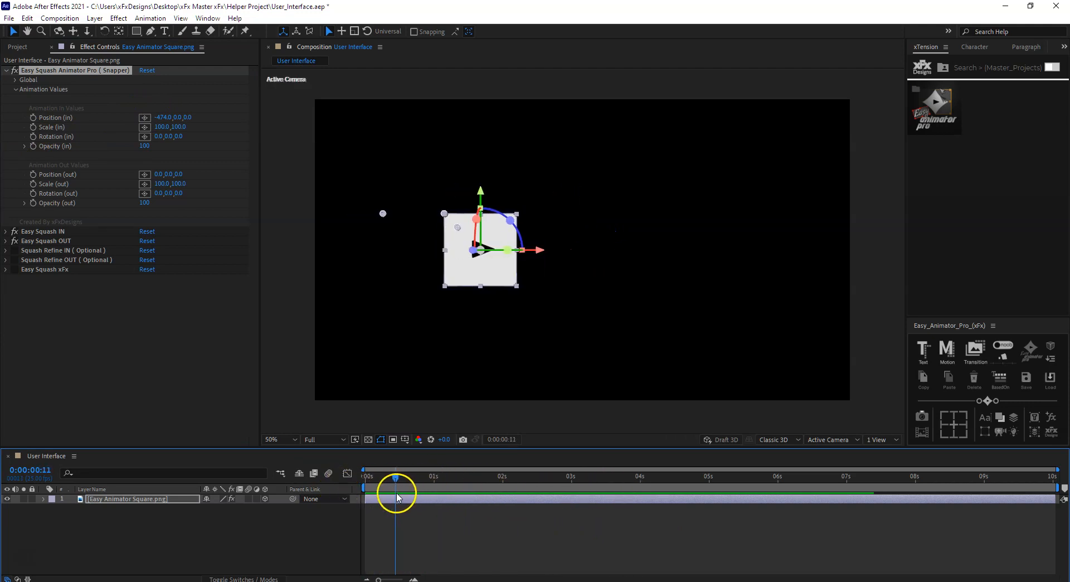
# - At 0:00:00:11, pull the square's two left corners outward in Easy Squash IN, and preview the entrance from the start
pyautogui.click(40, 230)
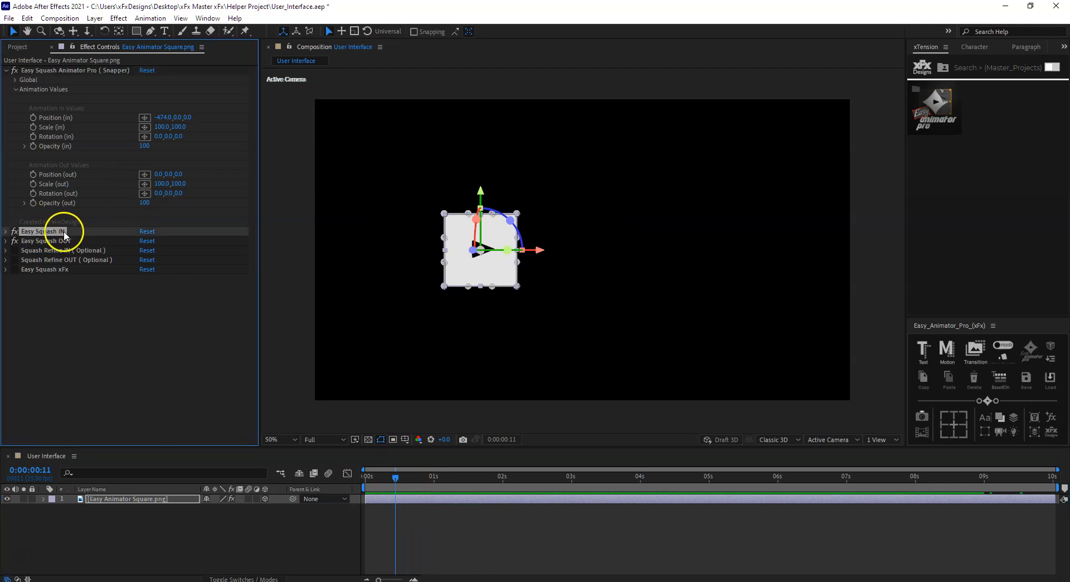
pyautogui.moveTo(445, 214)
pyautogui.mouseDown()
pyautogui.moveTo(410, 218)
pyautogui.moveTo(425, 215)
pyautogui.mouseUp()
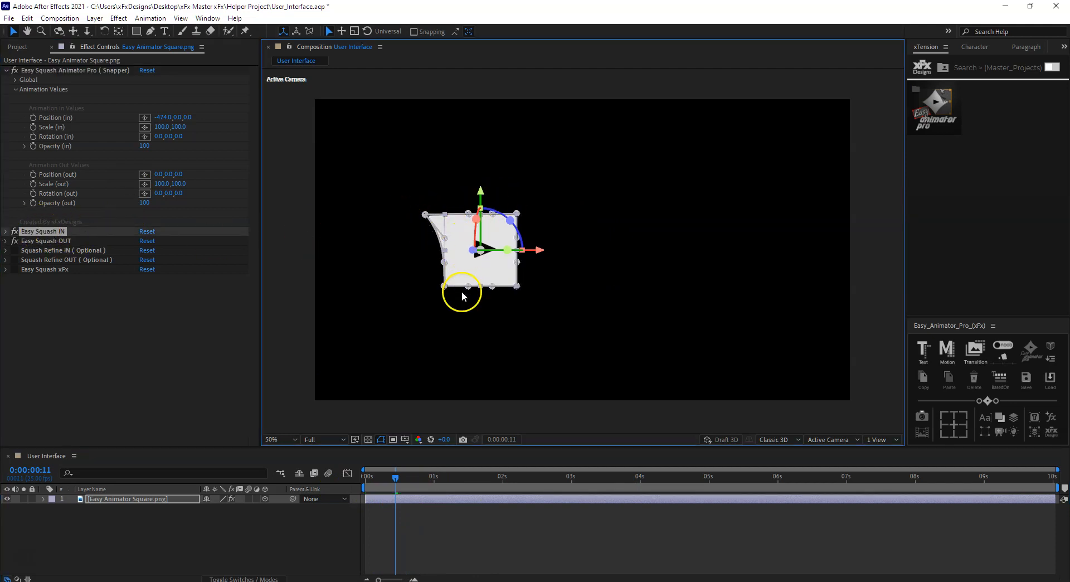
pyautogui.moveTo(445, 288); pyautogui.dragTo(428, 285)
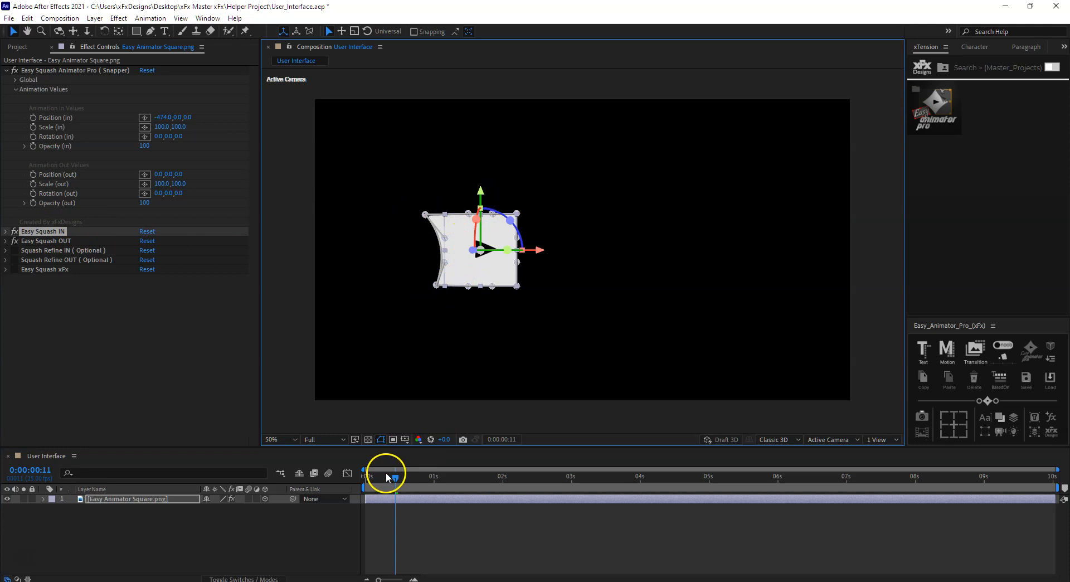
pyautogui.click(327, 537)
pyautogui.moveTo(393, 480); pyautogui.dragTo(276, 477)
pyautogui.press('space')
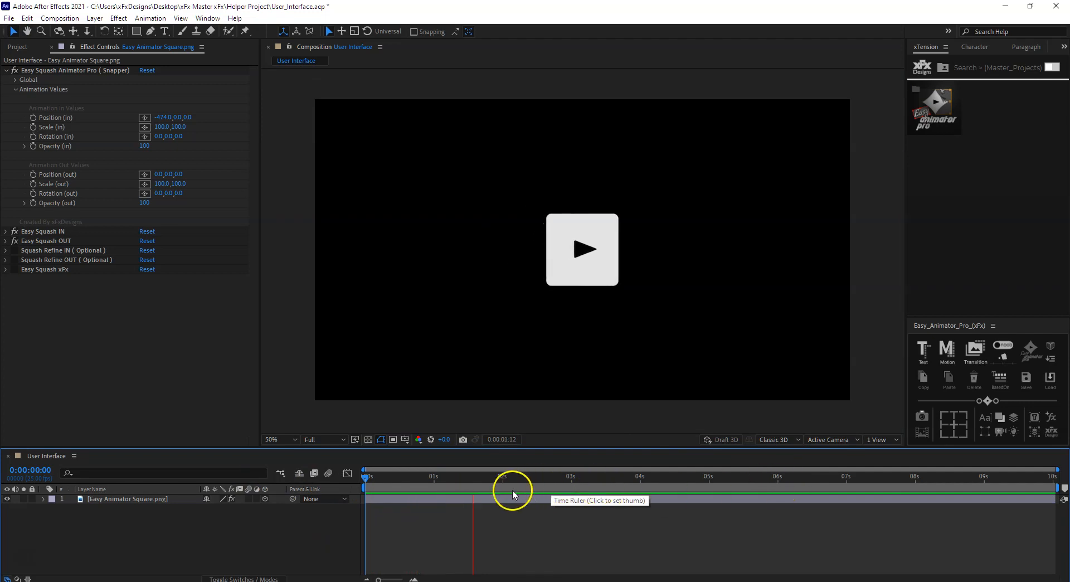
# - Trim the square layer's end to about 5.4 seconds and set the Snapper's horizontal Position (out) to -336
pyautogui.press('space')
pyautogui.moveTo(483, 482); pyautogui.dragTo(737, 519)
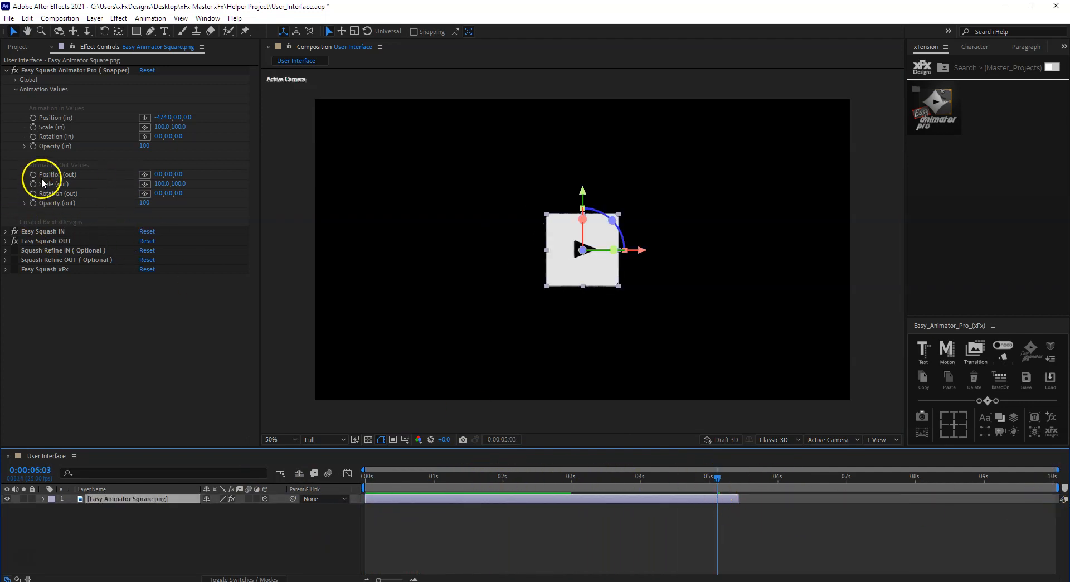
pyautogui.moveTo(168, 174); pyautogui.dragTo(81, 203)
pyautogui.hotkey('ctrl', 'z')
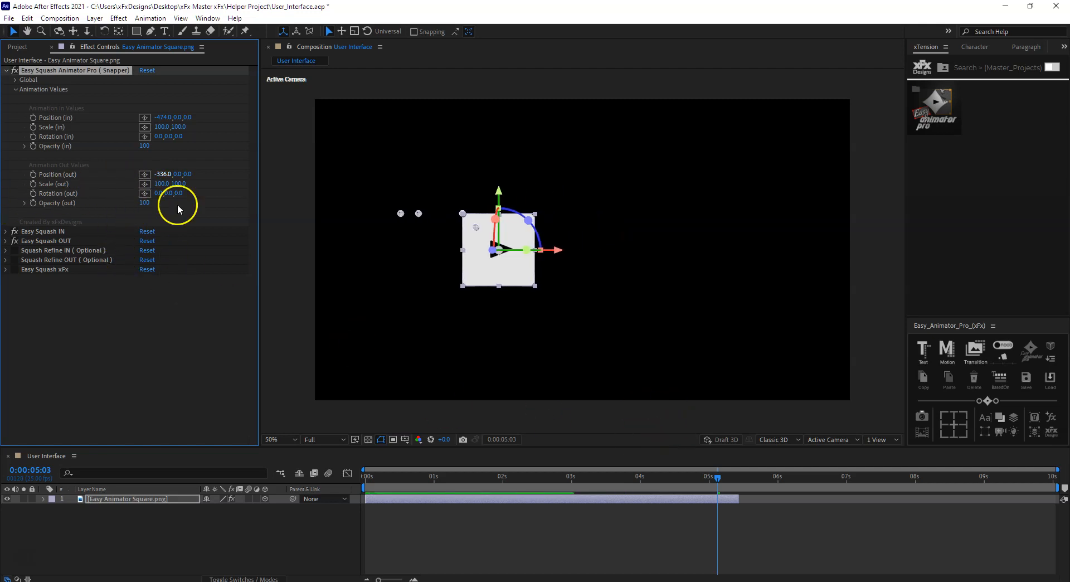
# - At 0:00:04:24, pull both right corners and the bottom-left corner to the right in Easy Squash OUT, and preview the animation
pyautogui.moveTo(711, 483)
pyautogui.mouseDown()
pyautogui.moveTo(729, 481)
pyautogui.moveTo(678, 481)
pyautogui.moveTo(707, 490)
pyautogui.mouseUp()
pyautogui.click(55, 242)
pyautogui.moveTo(553, 215); pyautogui.dragTo(580, 216)
pyautogui.moveTo(553, 289); pyautogui.dragTo(565, 286)
pyautogui.moveTo(479, 287); pyautogui.dragTo(496, 286)
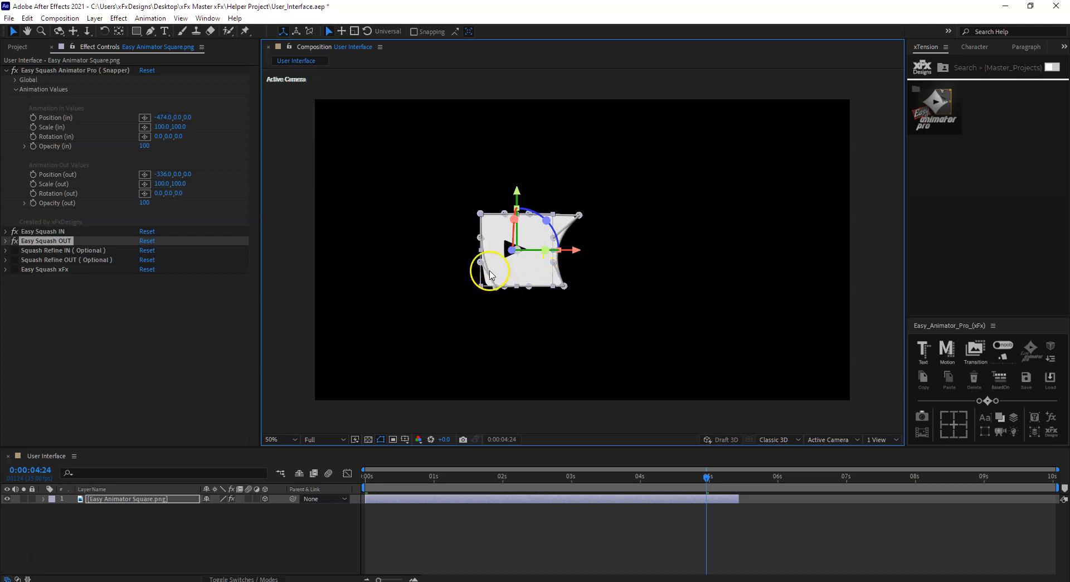
pyautogui.click(311, 509)
pyautogui.press('space')
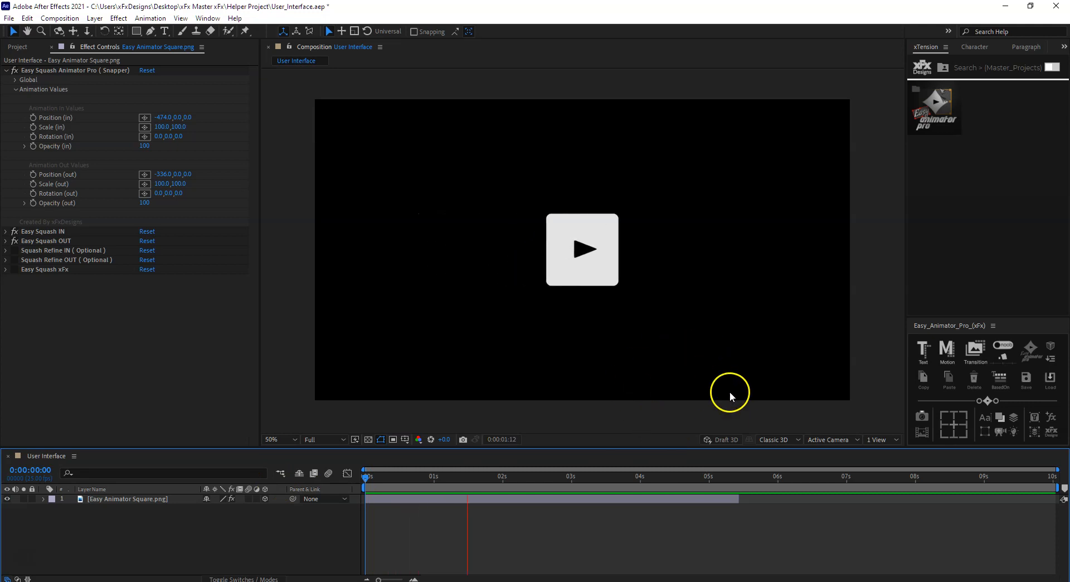
# - Trim the square layer to about 3.4 seconds, end the work area near its out point, and preview the snap animation
pyautogui.moveTo(738, 500); pyautogui.dragTo(605, 500)
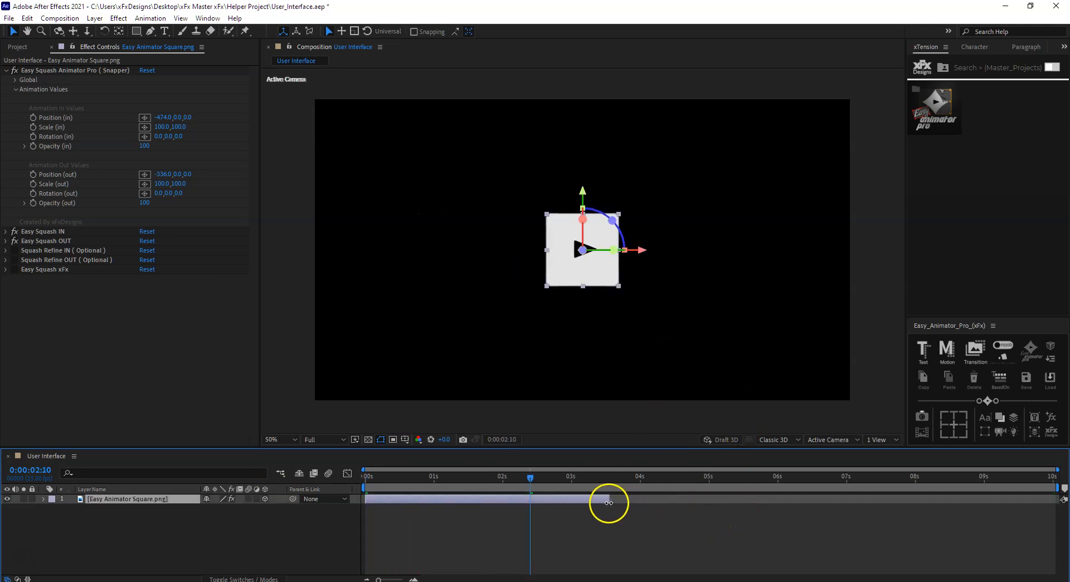
pyautogui.press('space')
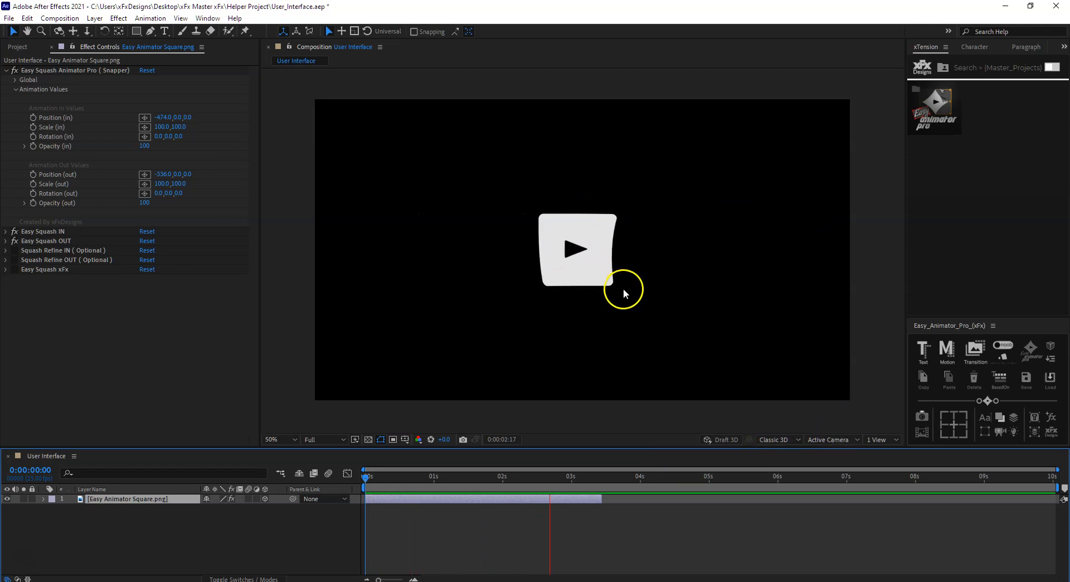
pyautogui.press('space')
pyautogui.moveTo(597, 474); pyautogui.dragTo(604, 487)
pyautogui.press('n')
pyautogui.press('space')
pyautogui.press('space')
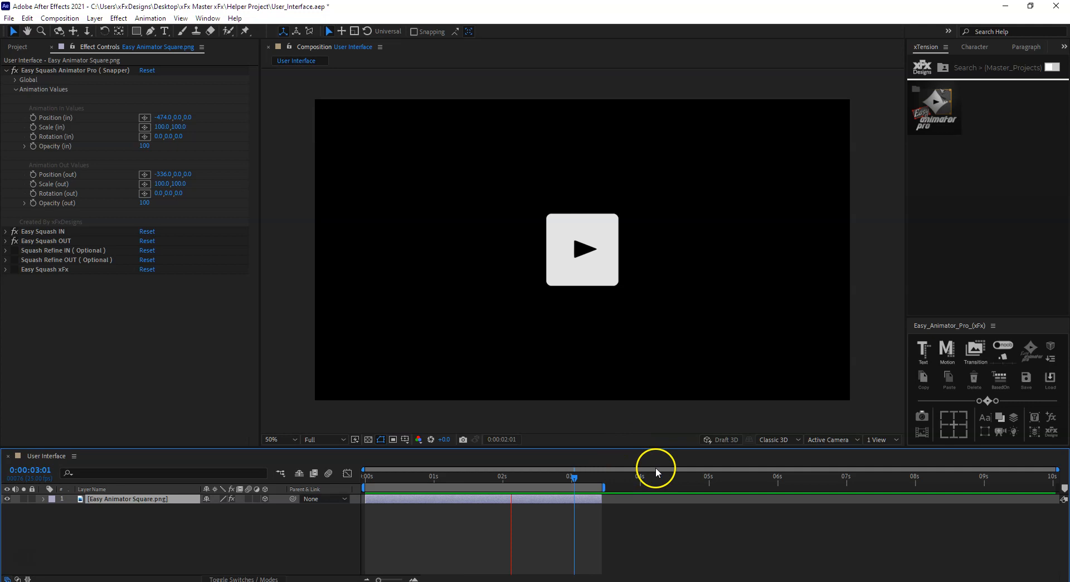
pyautogui.press('space')
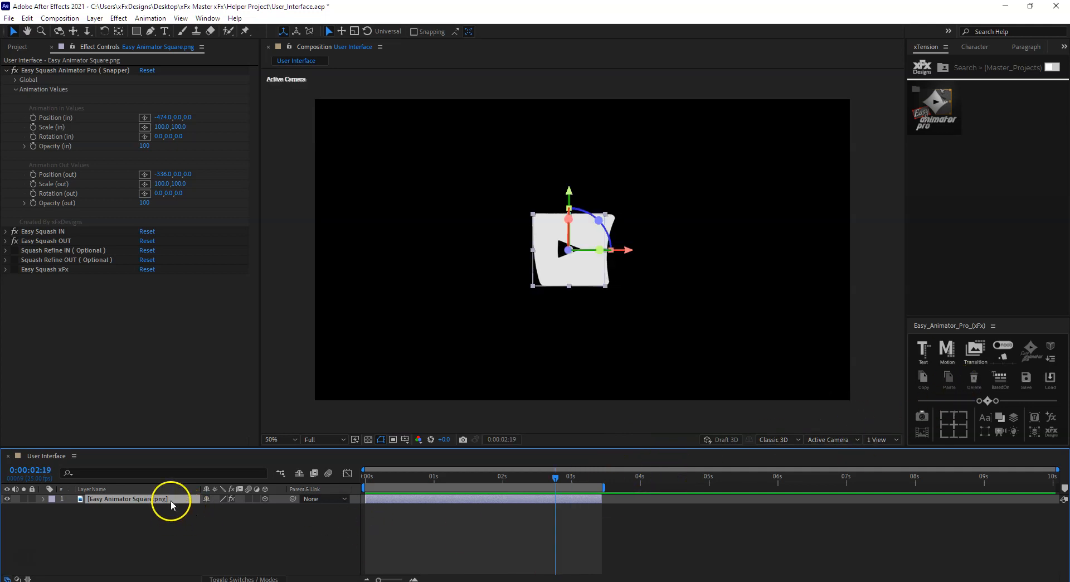
# - Apply the Squash Bouncer preset to the square layer, collapse its effects, and expand only the Bouncer's Animation Values
pyautogui.keyDown('shift'); pyautogui.rightClick(1007, 361); pyautogui.keyUp('shift')
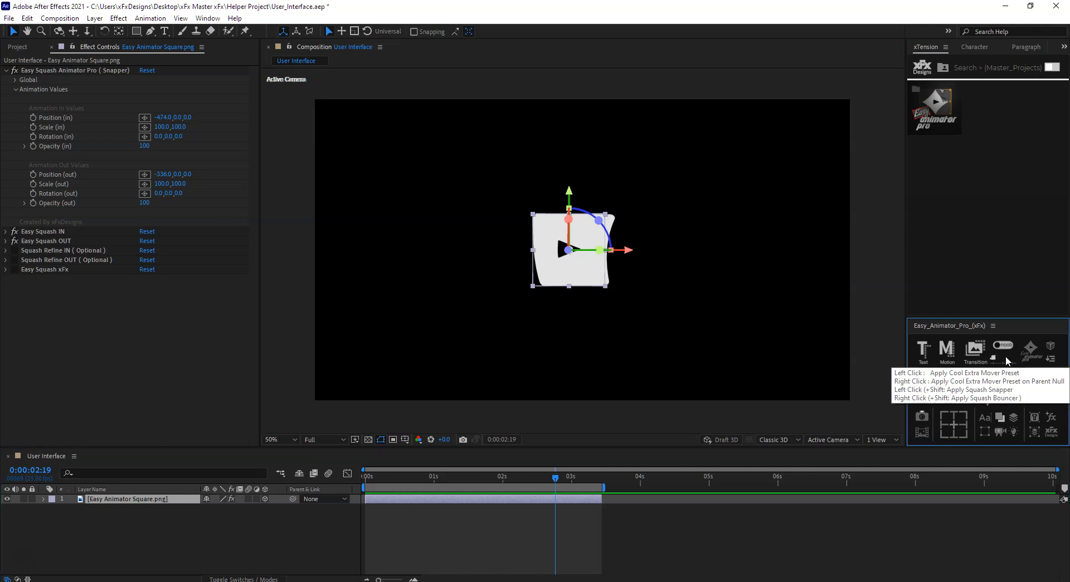
pyautogui.moveTo(515, 476); pyautogui.dragTo(325, 485)
pyautogui.click(58, 109)
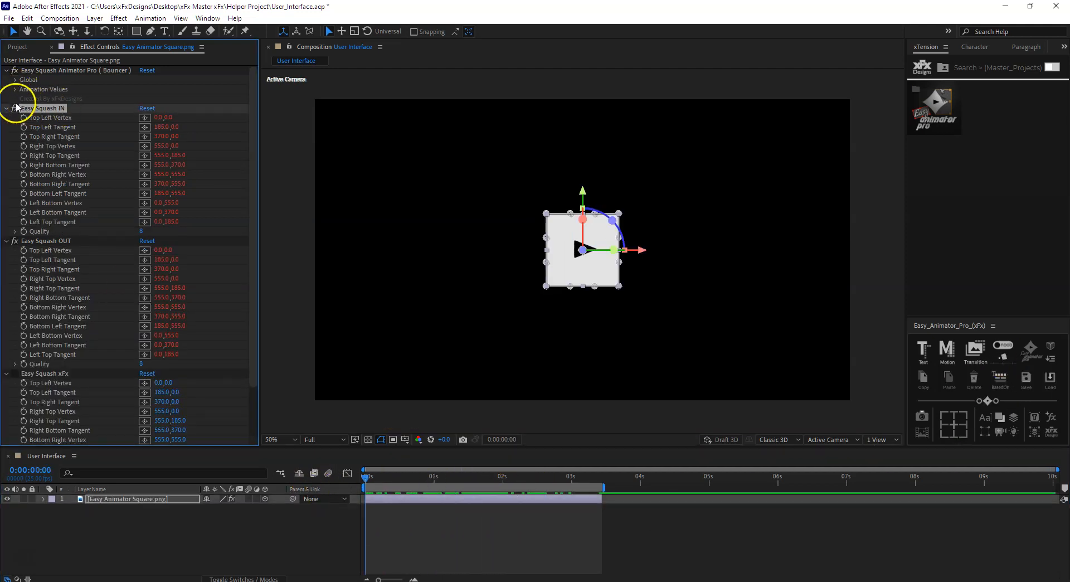
pyautogui.hotkey('ctrl', 'a')
pyautogui.click(7, 108)
pyautogui.click(12, 110)
pyautogui.click(6, 71)
pyautogui.click(15, 89)
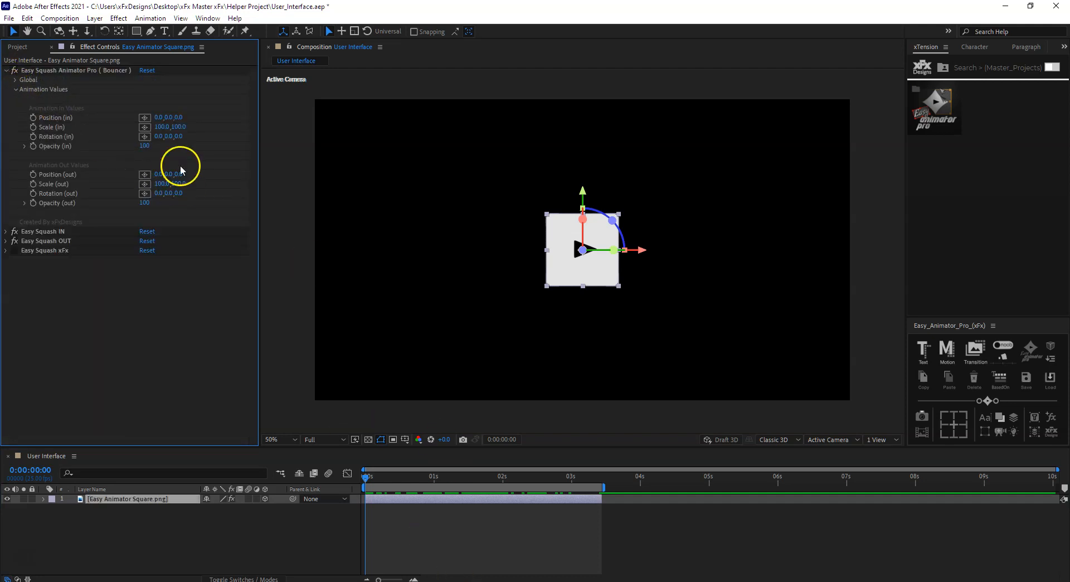
# - Set the Bouncer's vertical Position (in) to -306 and Opacity (in) to 0, and preview the bounce
pyautogui.moveTo(167, 117); pyautogui.dragTo(105, 129)
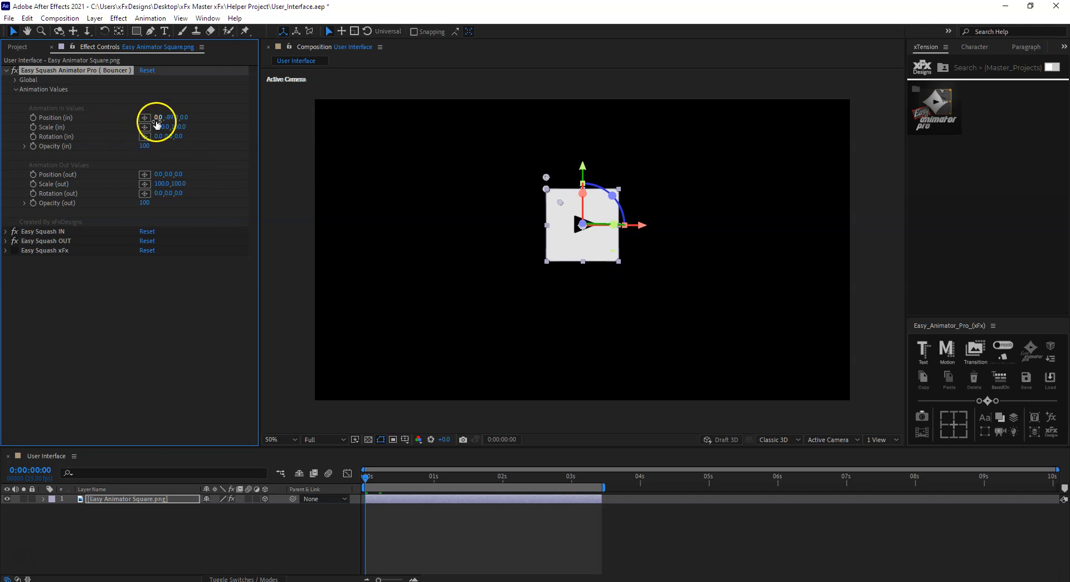
pyautogui.moveTo(173, 115); pyautogui.dragTo(135, 157)
pyautogui.click(146, 147)
pyautogui.write('0')
pyautogui.press('Return')
pyautogui.click(172, 416)
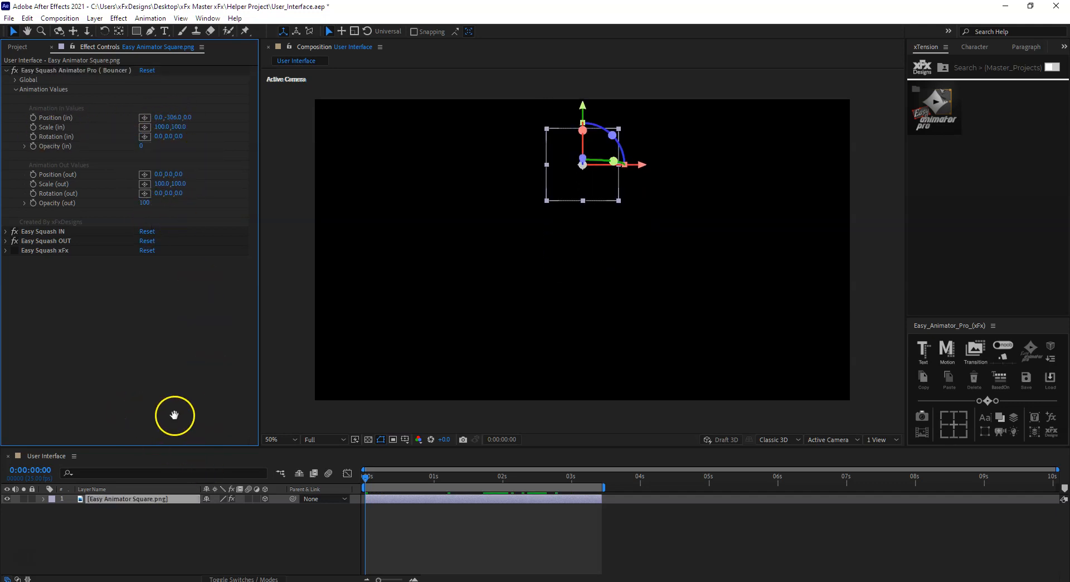
pyautogui.press('space')
# - At 0:00:00:04, pull the square's top-left corner upward in Easy Squash IN
pyautogui.click(393, 480)
pyautogui.moveTo(393, 486); pyautogui.dragTo(376, 486)
pyautogui.click(35, 232)
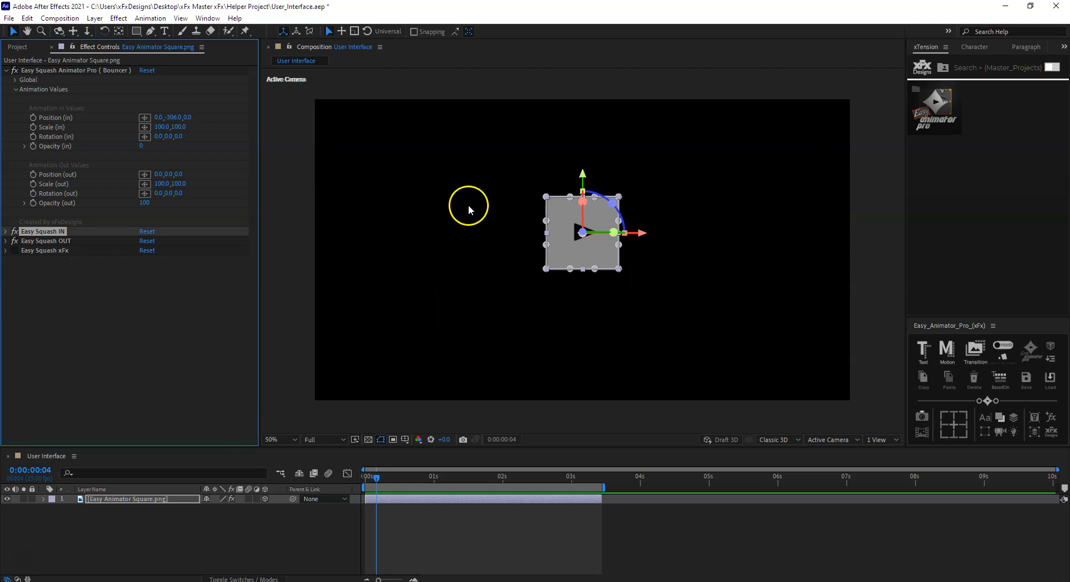
pyautogui.moveTo(547, 198); pyautogui.dragTo(548, 171)
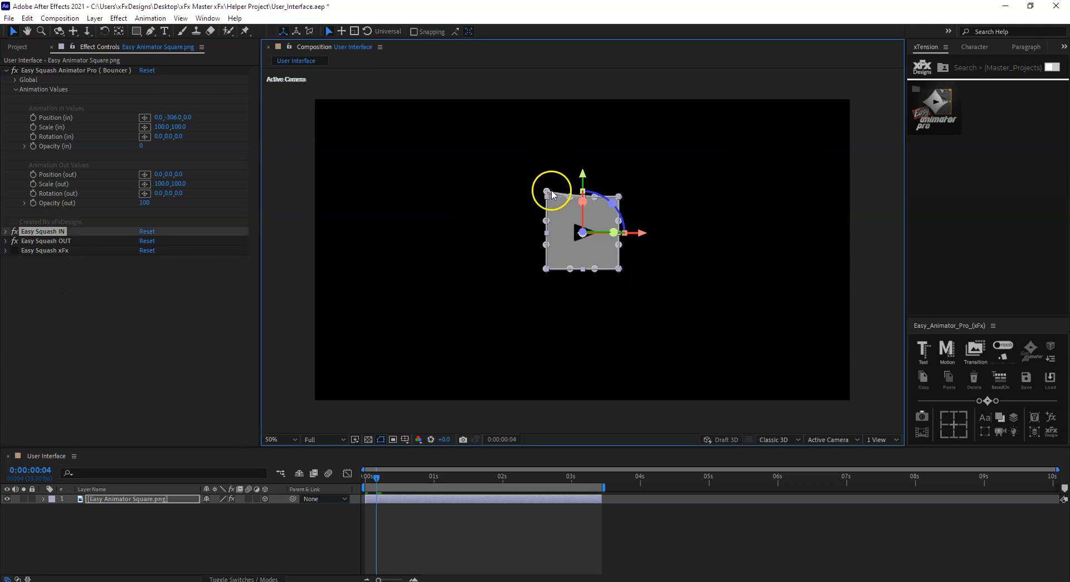
# - At 0:00:00:02, pull both right corners of the square upward in Easy Squash IN and preview the bounce
pyautogui.moveTo(376, 484); pyautogui.dragTo(373, 483)
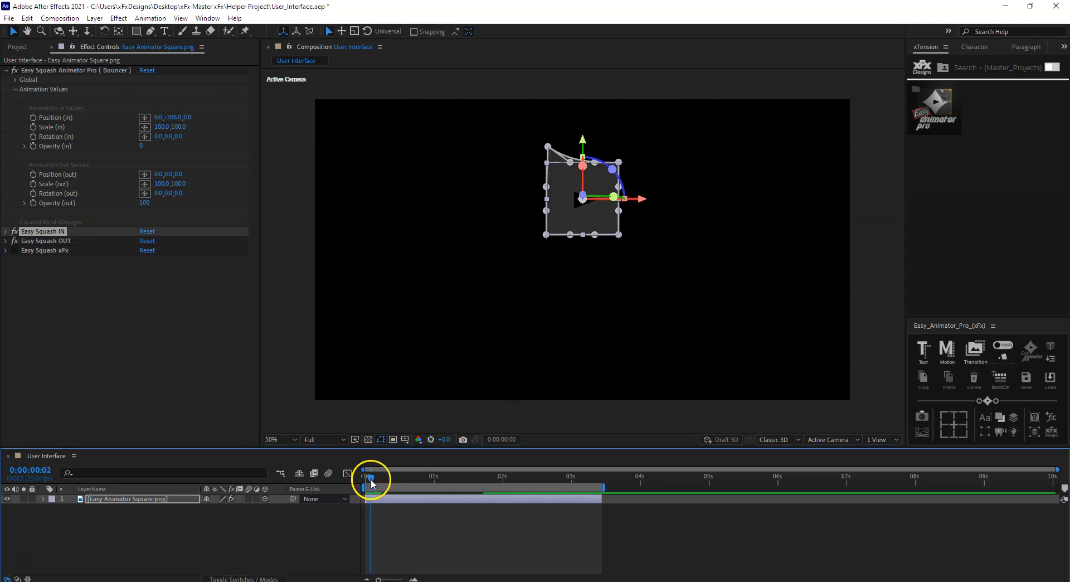
pyautogui.moveTo(620, 162); pyautogui.dragTo(618, 157)
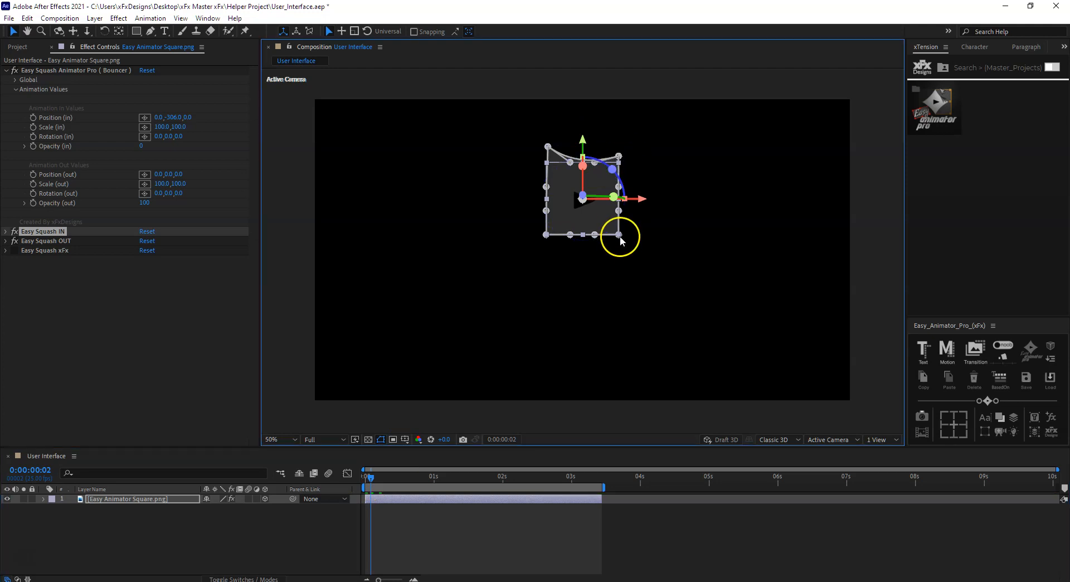
pyautogui.moveTo(620, 235); pyautogui.dragTo(614, 199)
pyautogui.click(326, 545)
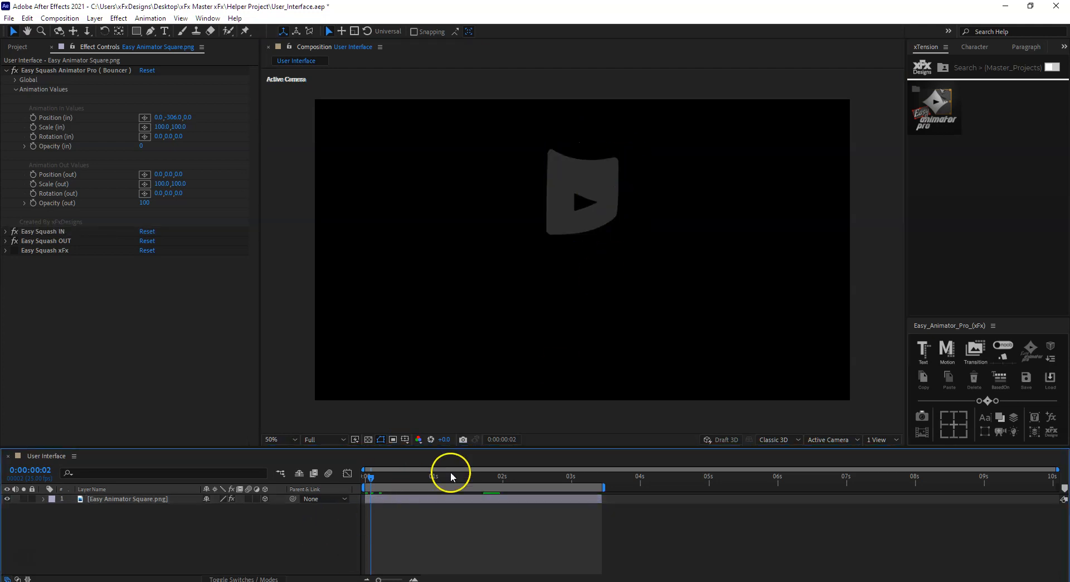
pyautogui.press('space')
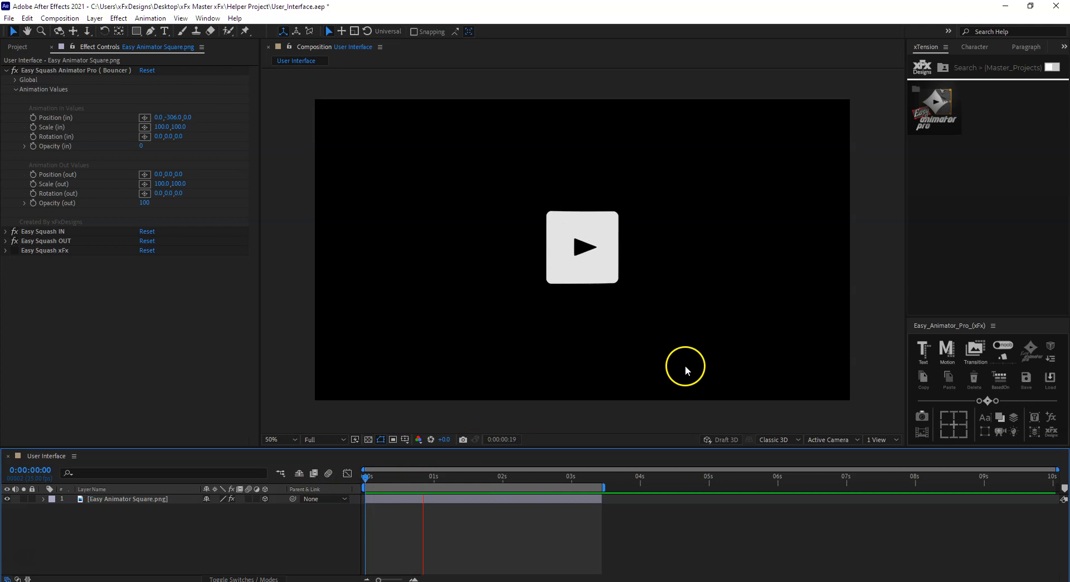
# - Set the Bouncer's vertical Position (out) to 350 and scrub through the exit animation
pyautogui.moveTo(547, 484); pyautogui.dragTo(580, 489)
pyautogui.moveTo(173, 178); pyautogui.dragTo(864, 137)
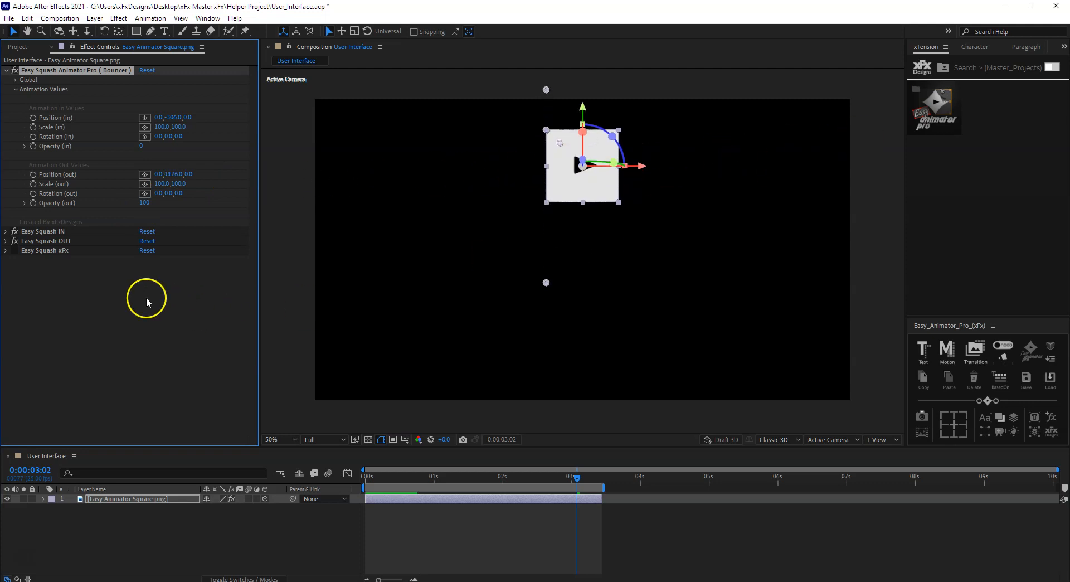
pyautogui.click(54, 242)
pyautogui.moveTo(580, 497)
pyautogui.mouseDown()
pyautogui.moveTo(581, 480)
pyautogui.moveTo(600, 487)
pyautogui.moveTo(517, 491)
pyautogui.moveTo(569, 498)
pyautogui.mouseUp()
pyautogui.click(173, 174)
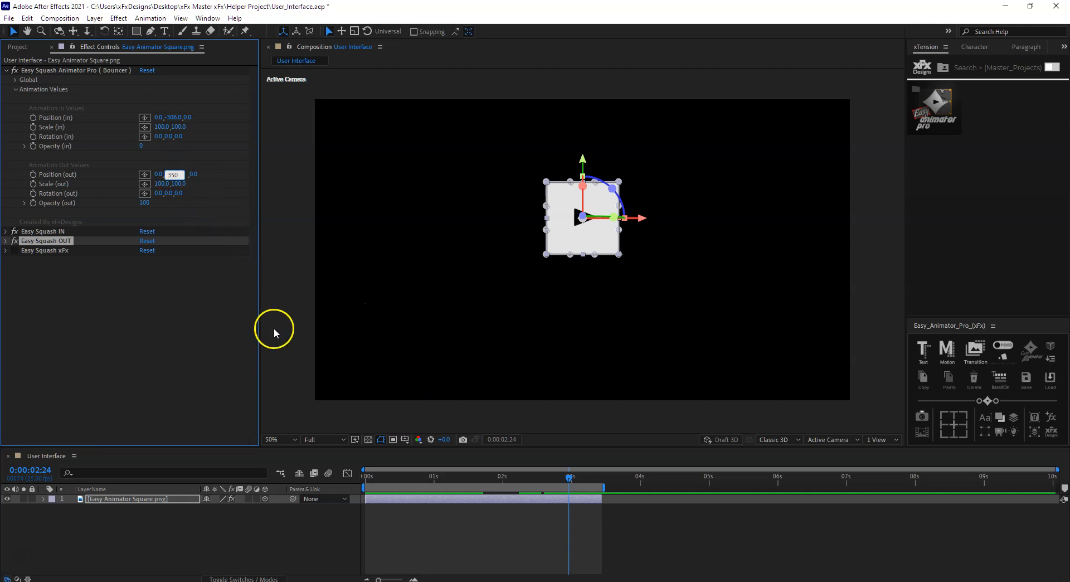
pyautogui.moveTo(561, 485); pyautogui.dragTo(534, 482)
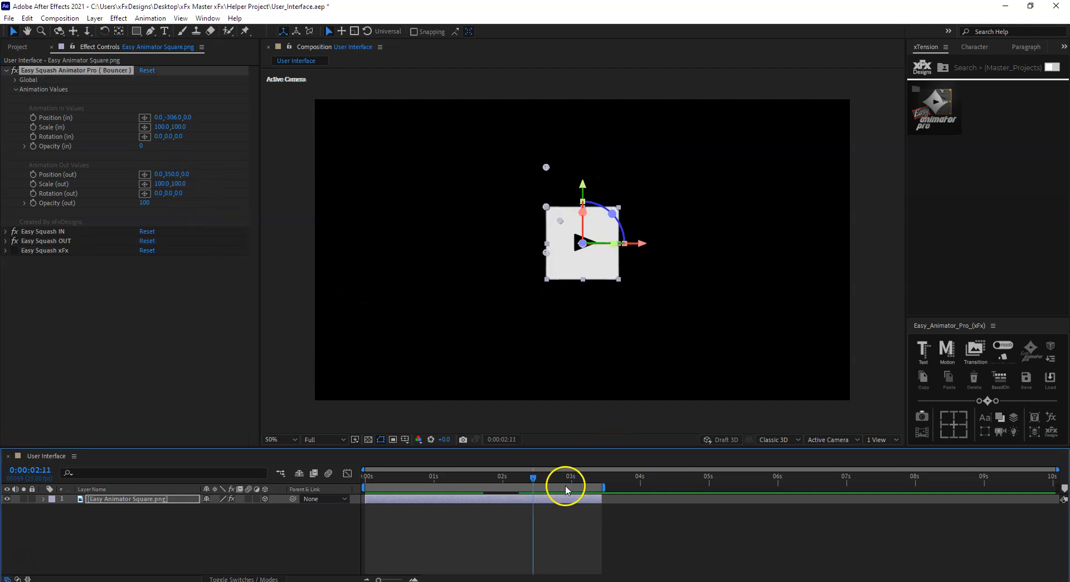
pyautogui.press('space')
pyautogui.moveTo(600, 487)
pyautogui.mouseDown()
pyautogui.moveTo(577, 482)
pyautogui.moveTo(599, 486)
pyautogui.mouseUp()
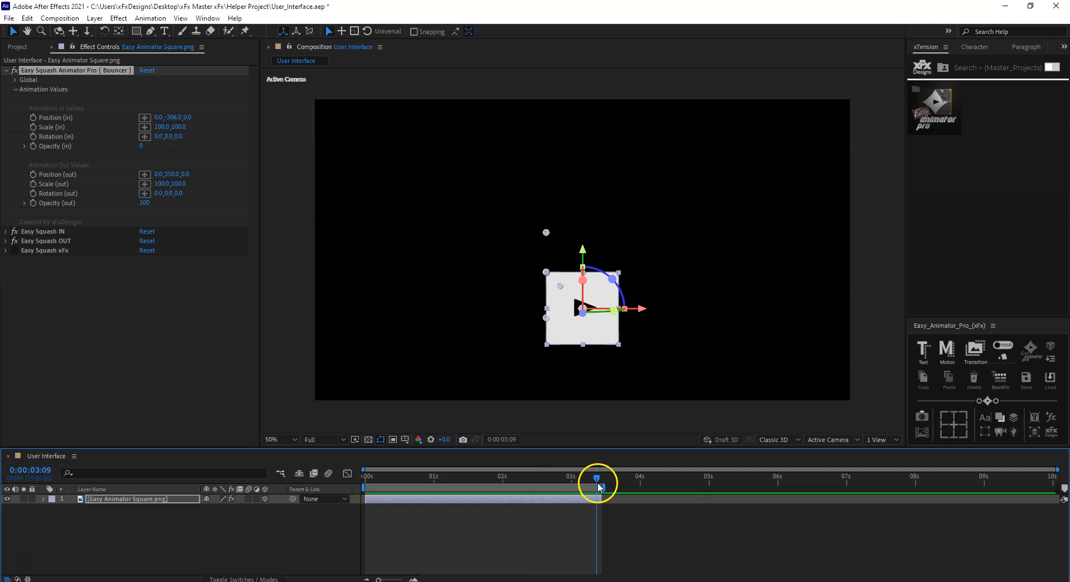
# - Set the Bouncer's vertical Position (out) to -300 and scrub back to 0:00:03:07
pyautogui.click(171, 175)
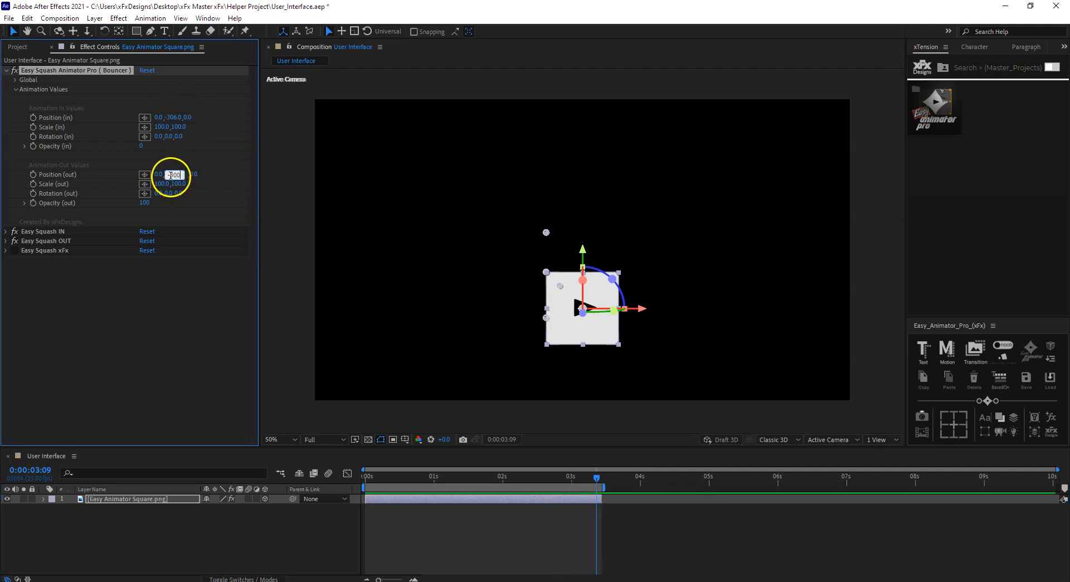
pyautogui.press('Return')
pyautogui.moveTo(591, 484)
pyautogui.mouseDown()
pyautogui.moveTo(566, 486)
pyautogui.moveTo(593, 491)
pyautogui.mouseUp()
# - Pull the square's bottom-left corner slightly downward in Easy Squash OUT and preview the full animation
pyautogui.click(62, 241)
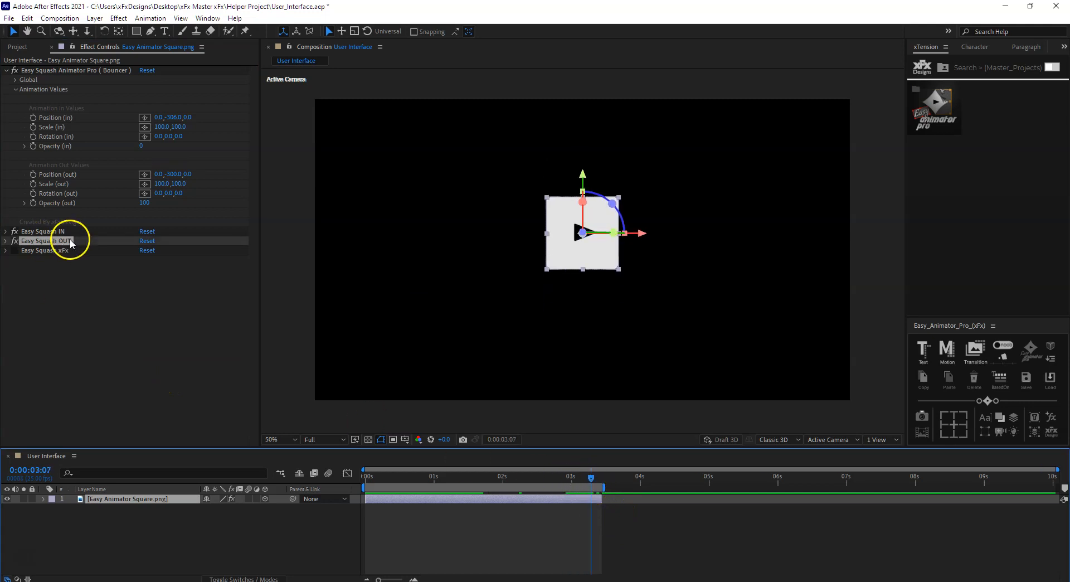
pyautogui.moveTo(548, 274); pyautogui.dragTo(581, 285)
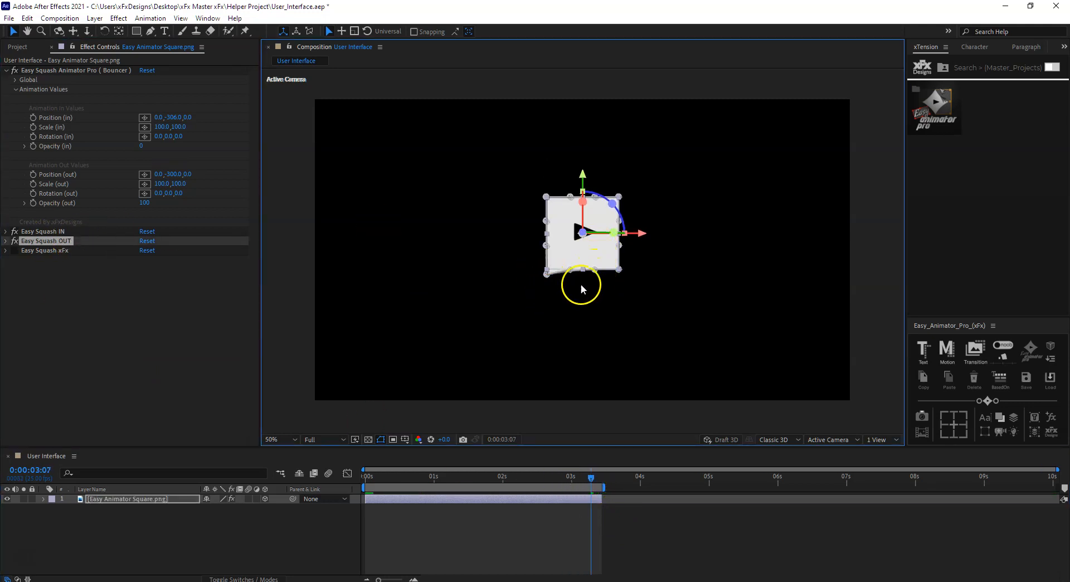
pyautogui.moveTo(591, 485); pyautogui.dragTo(566, 476)
pyautogui.press('space')
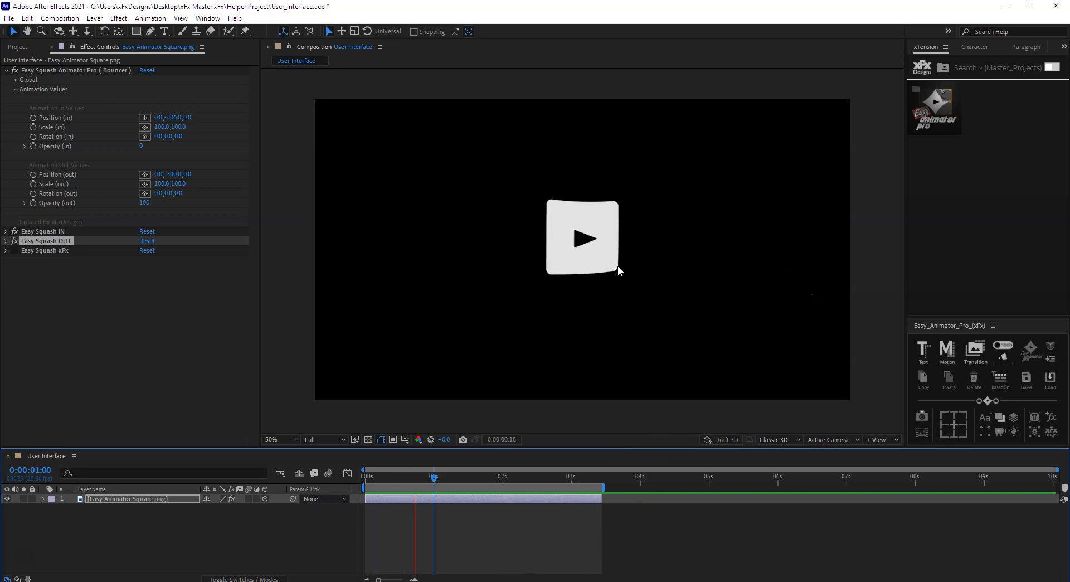
pyautogui.press('space')
pyautogui.click(208, 542)
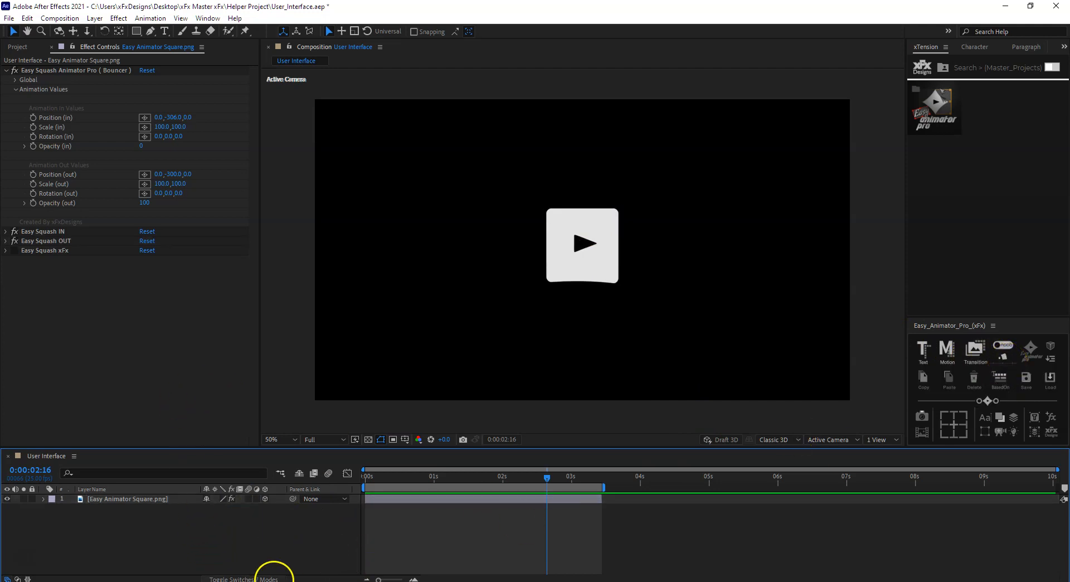
# - Replace the square layer with Easy Animator Original.png in the composition and scale the new layer down
pyautogui.click(183, 500)
pyautogui.press('Delete')
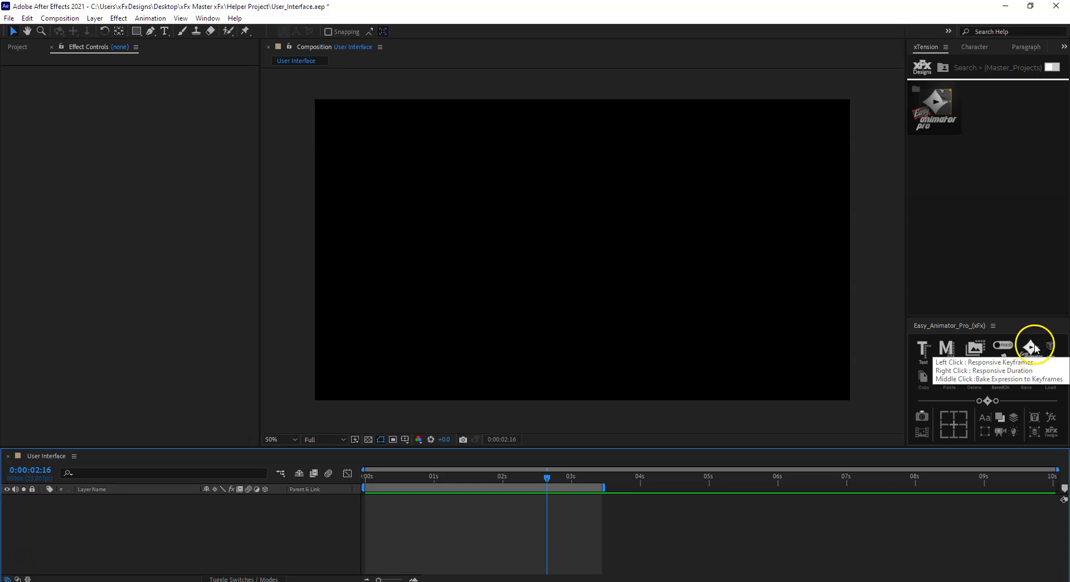
pyautogui.click(461, 477)
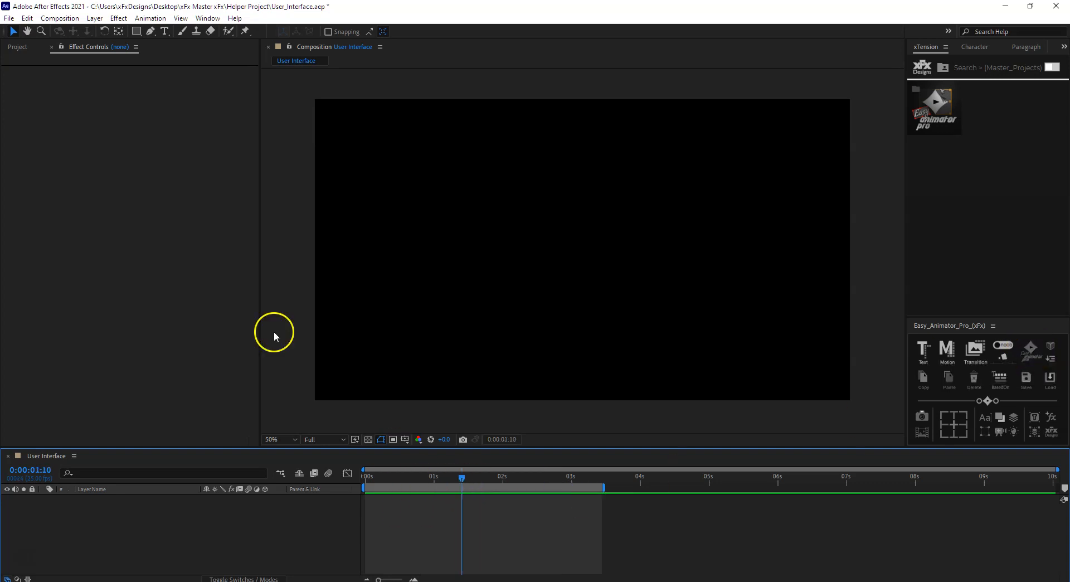
pyautogui.click(9, 50)
pyautogui.click(99, 423)
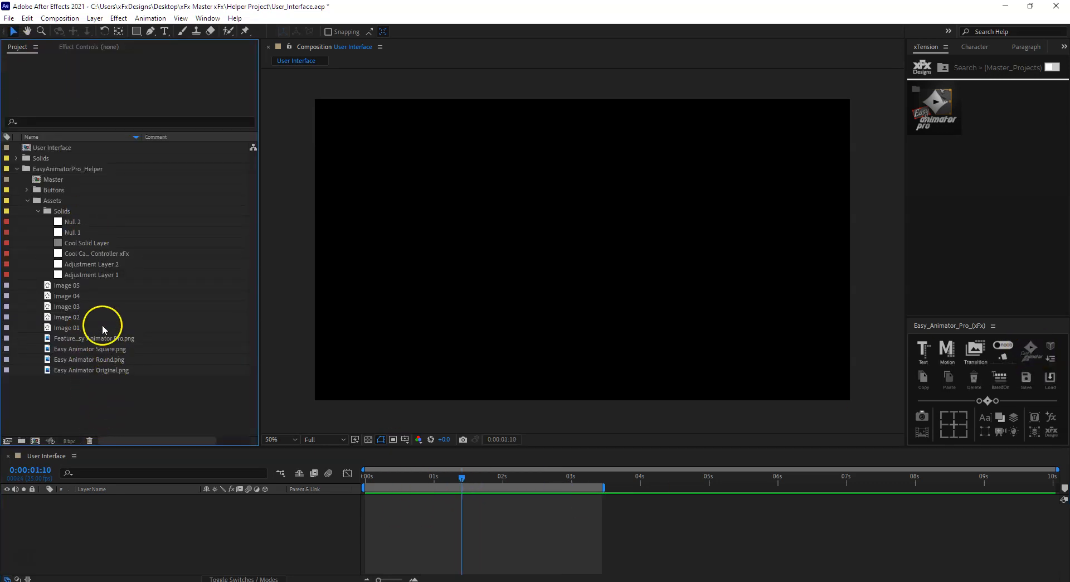
pyautogui.moveTo(99, 370); pyautogui.dragTo(148, 533)
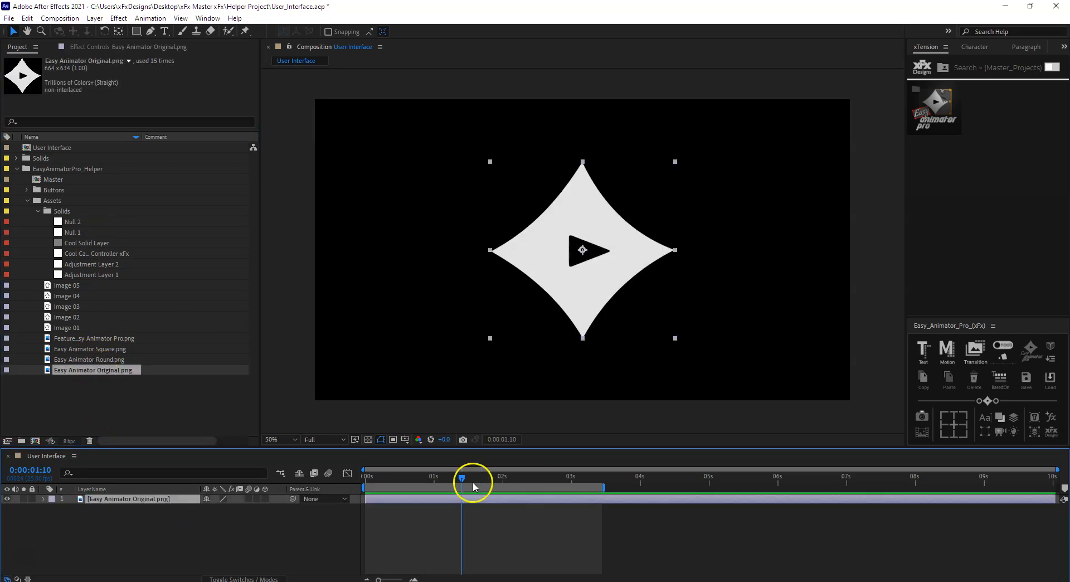
pyautogui.moveTo(488, 341); pyautogui.dragTo(518, 311)
# - Keyframe the star layer's Position from 444, 540 at 0:00:00:00 to 956, 540 at 0:00:00:17, and preview the move
pyautogui.press('Home')
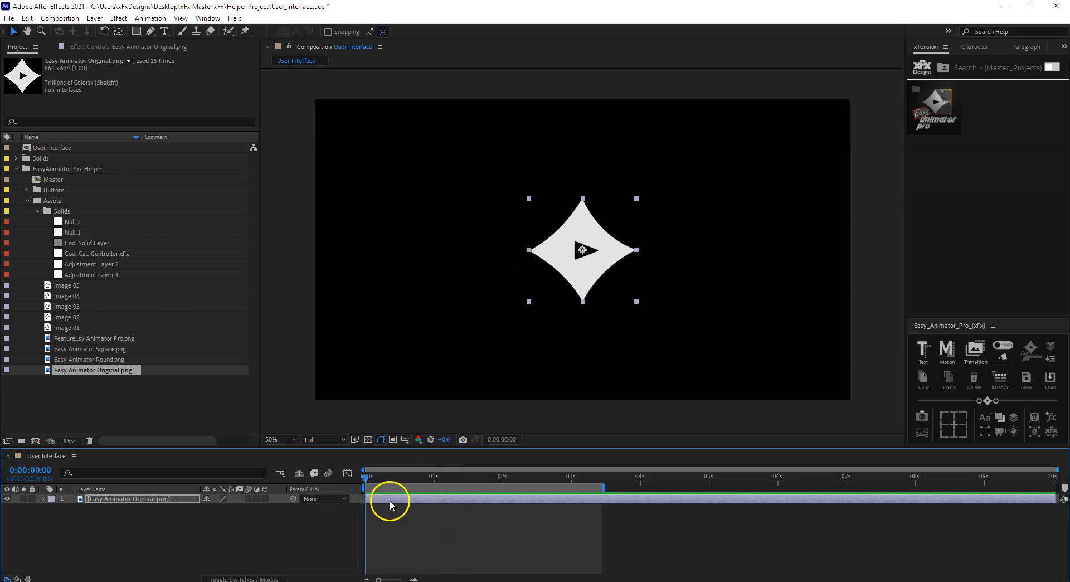
pyautogui.press('p')
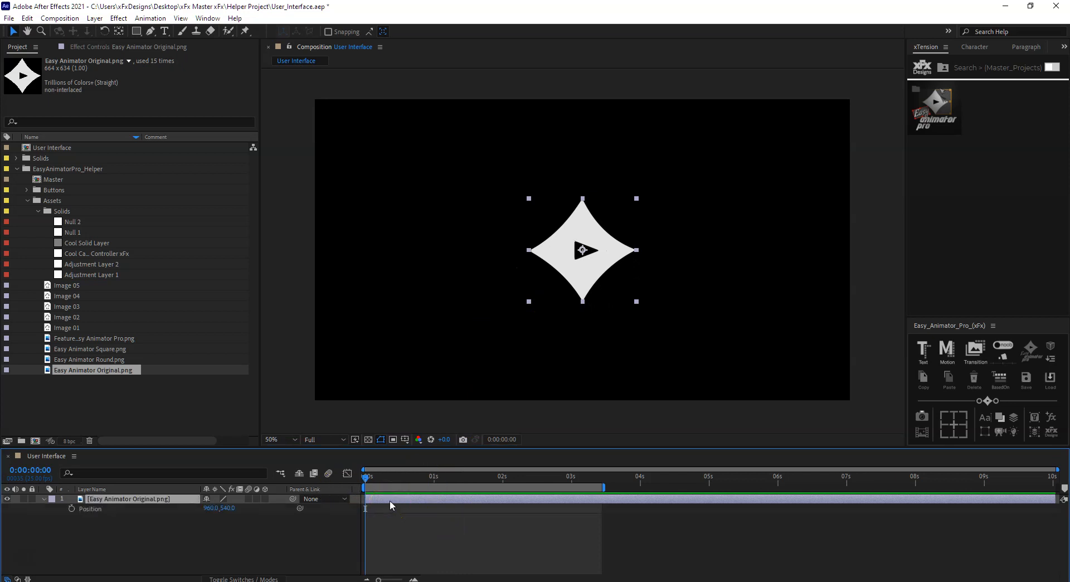
pyautogui.click(71, 508)
pyautogui.moveTo(574, 270); pyautogui.dragTo(445, 275)
pyautogui.moveTo(367, 480); pyautogui.dragTo(370, 480)
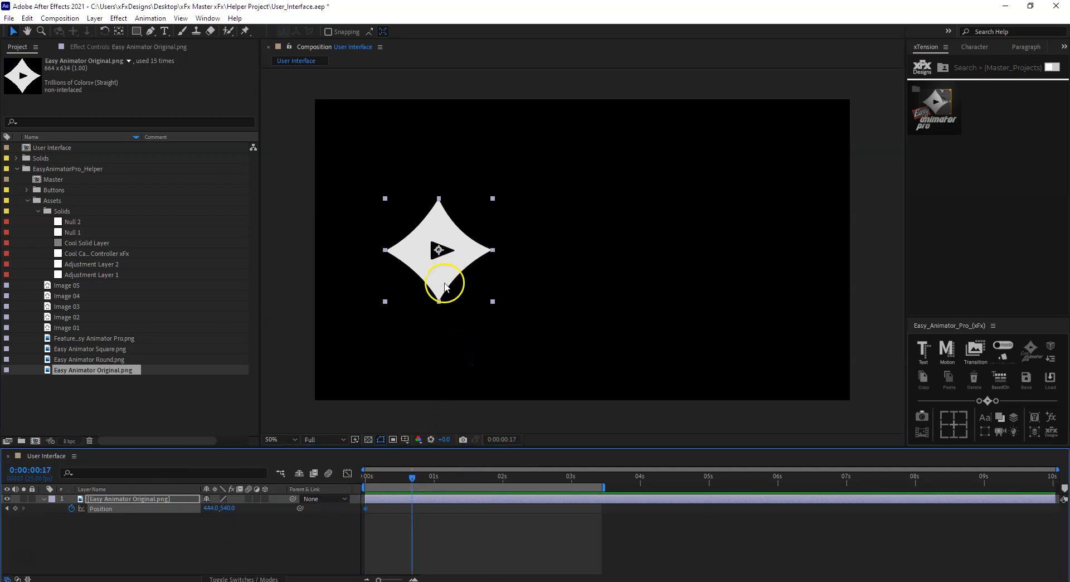
pyautogui.moveTo(442, 271); pyautogui.dragTo(577, 283)
pyautogui.press('space')
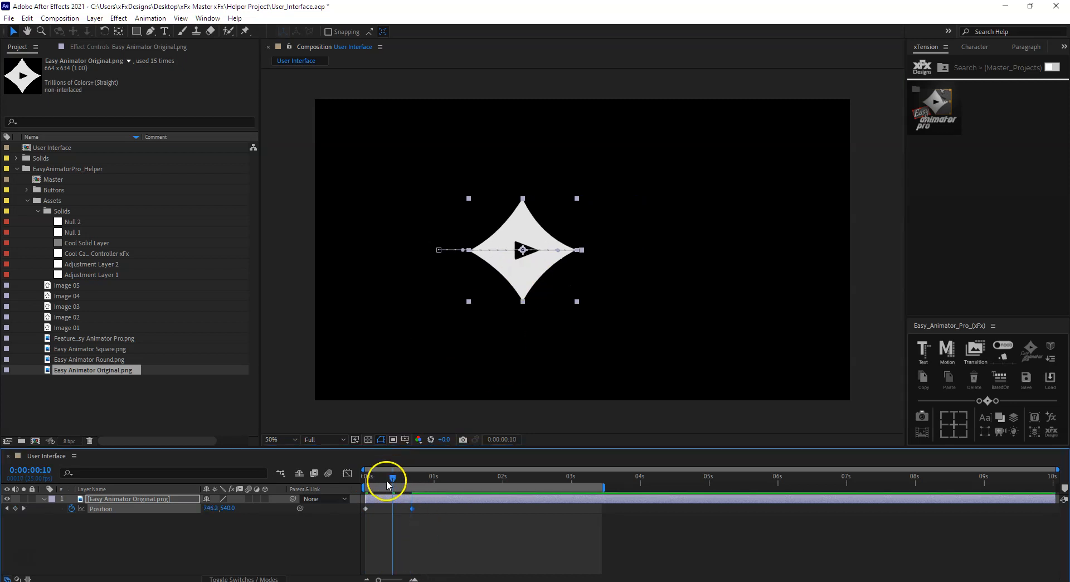
# - Ease both Position keyframes with Easy Animator's easing control and preview the motion
pyautogui.moveTo(447, 507); pyautogui.dragTo(300, 517)
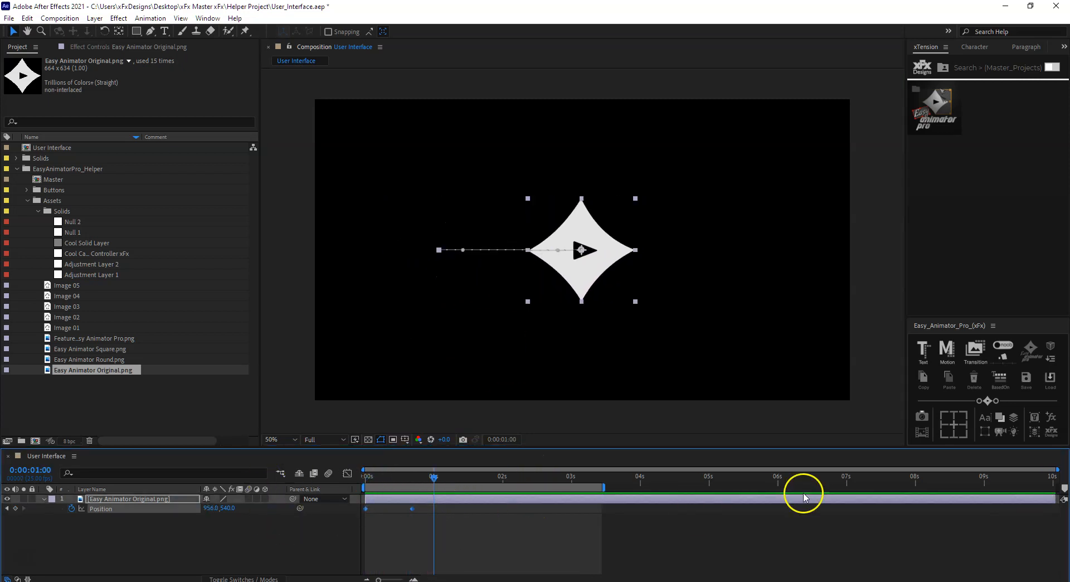
pyautogui.moveTo(982, 405)
pyautogui.mouseDown()
pyautogui.moveTo(958, 407)
pyautogui.moveTo(975, 409)
pyautogui.mouseUp()
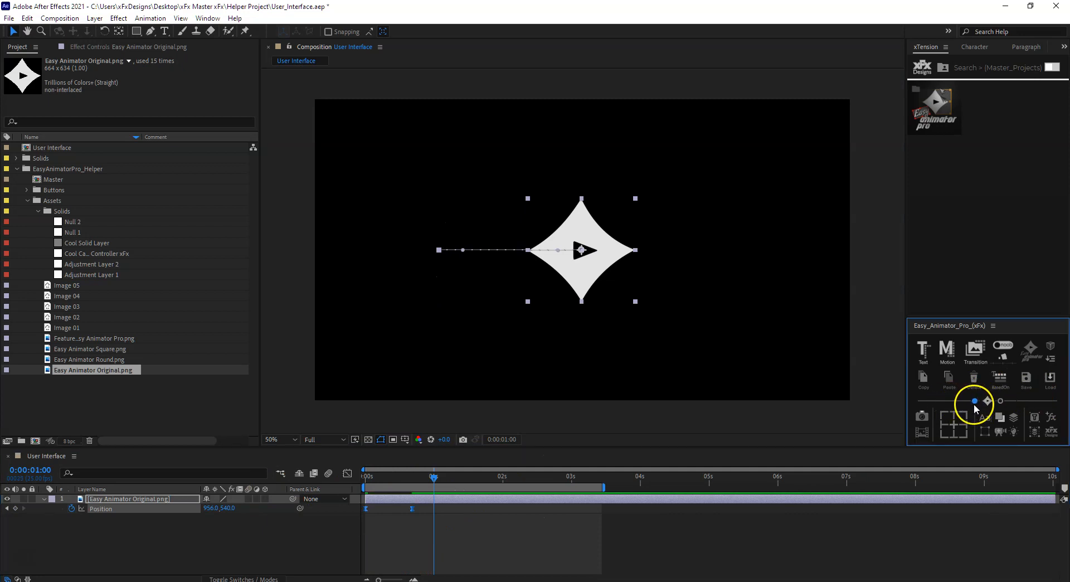
pyautogui.moveTo(422, 479); pyautogui.dragTo(360, 479)
pyautogui.press('space')
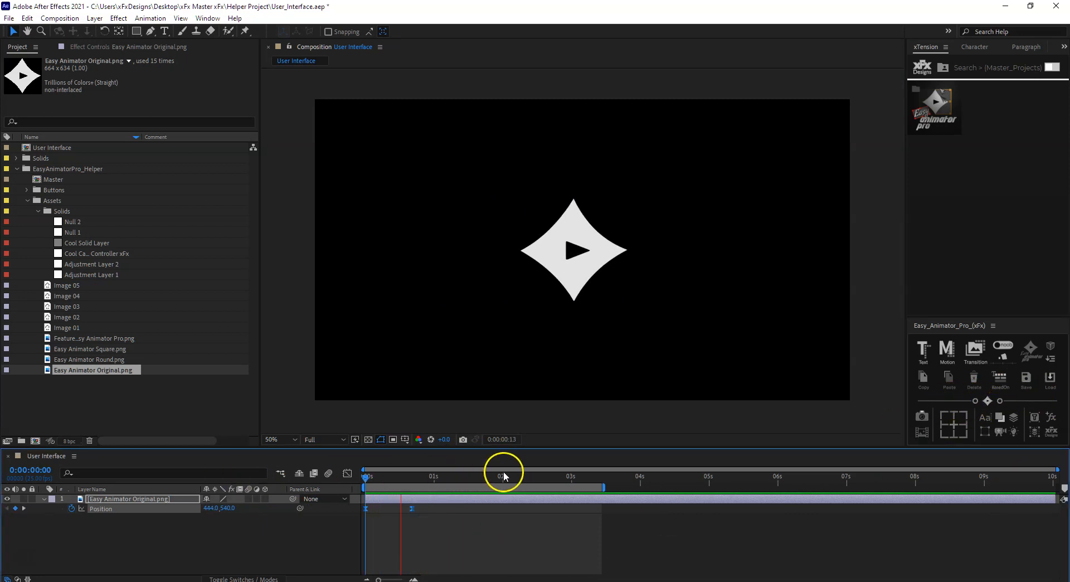
pyautogui.press('space')
# - Move the second Position keyframe to about 0:00:01:01 and preview the slower motion
pyautogui.click(403, 508)
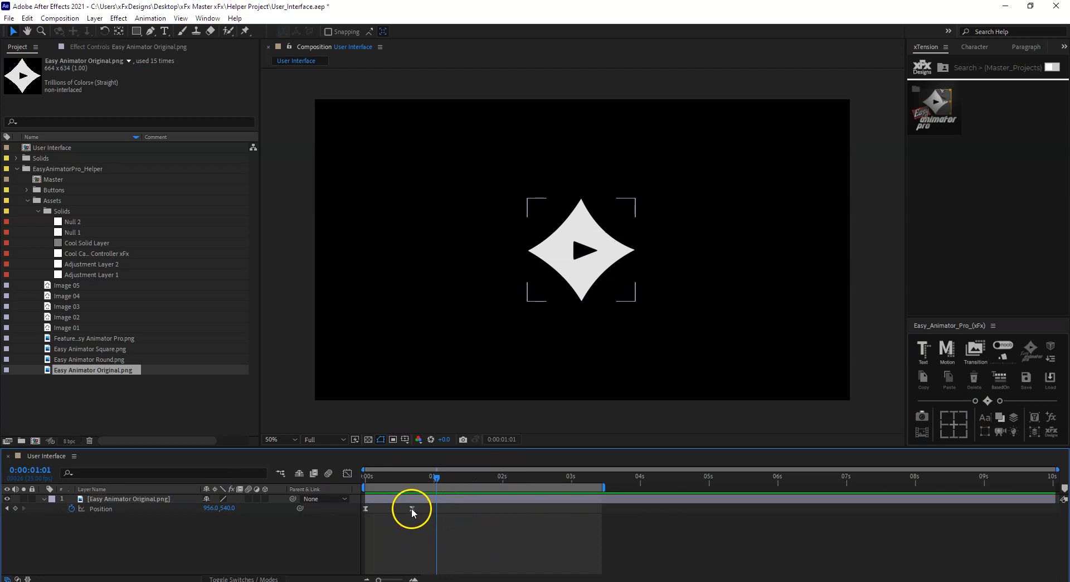
pyautogui.moveTo(412, 508); pyautogui.dragTo(435, 508)
pyautogui.press('space')
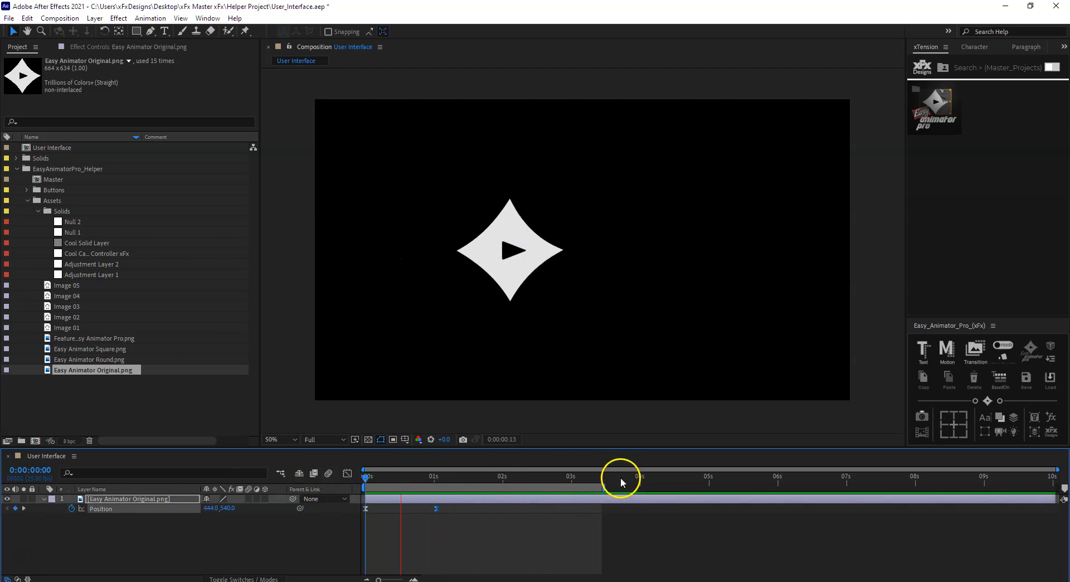
# - Add a hold Position keyframe at about 2.8 seconds, extend the work area to about 4.4 seconds, and shift the X position at 0:00:03:18
pyautogui.click(450, 479)
pyautogui.moveTo(450, 478); pyautogui.dragTo(560, 478)
pyautogui.click(14, 509)
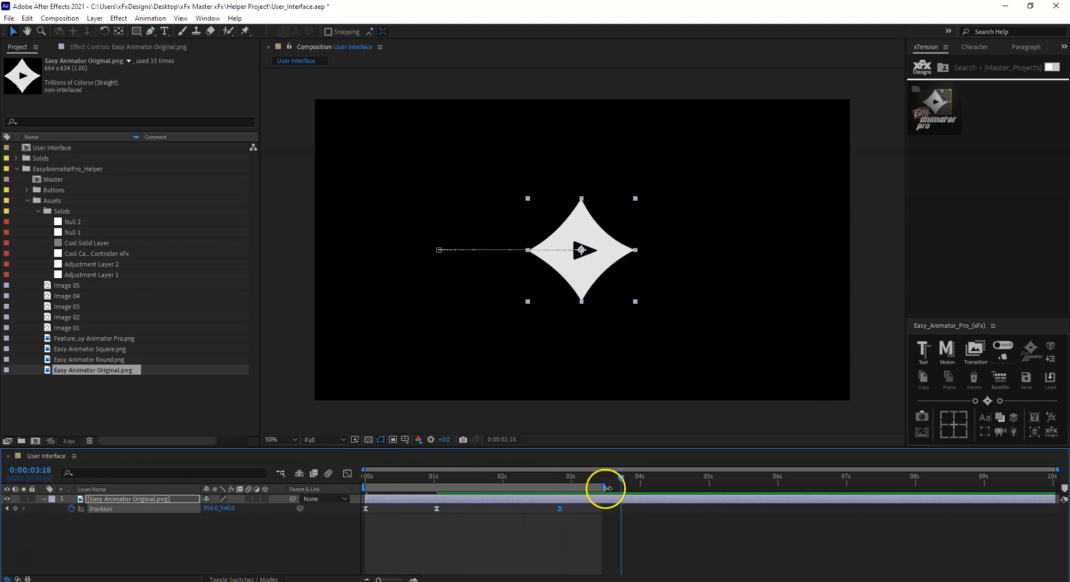
pyautogui.moveTo(605, 487); pyautogui.dragTo(666, 487)
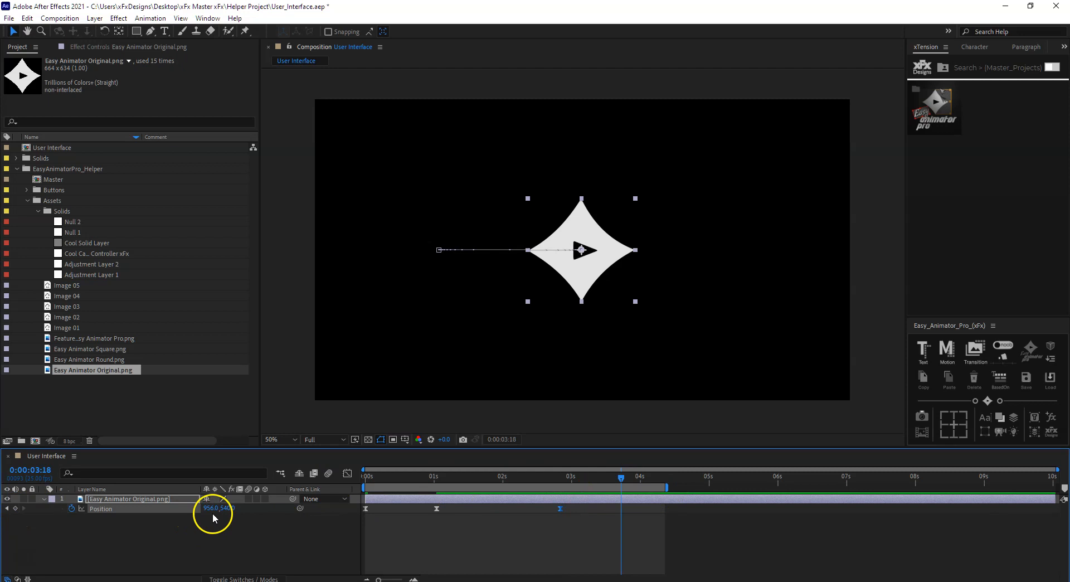
pyautogui.moveTo(214, 508); pyautogui.dragTo(248, 512)
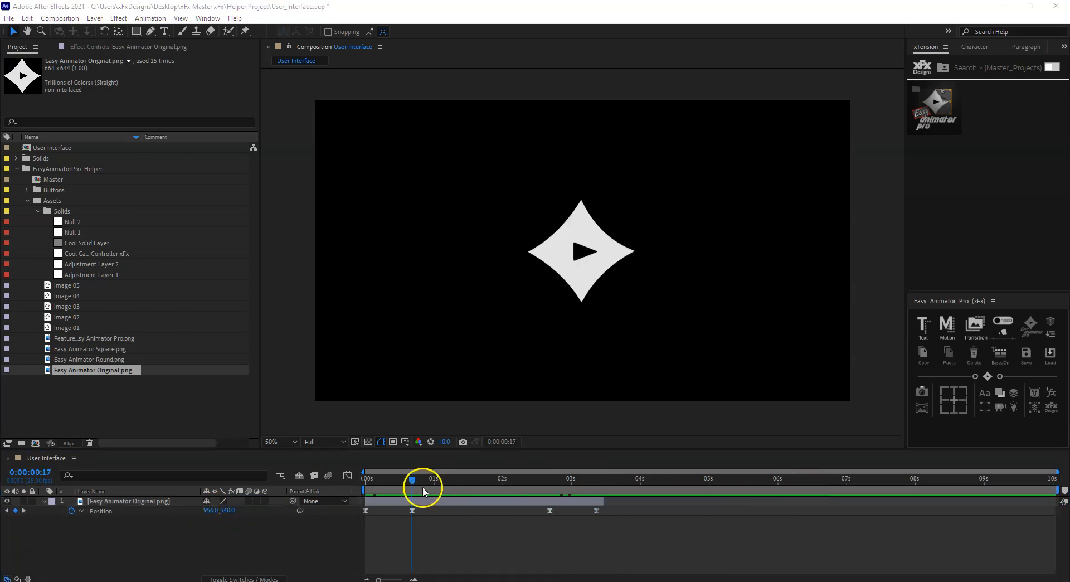
# - Apply Responsive Keyframes to the Easy Animator Original.png layer
pyautogui.moveTo(423, 487); pyautogui.dragTo(501, 487)
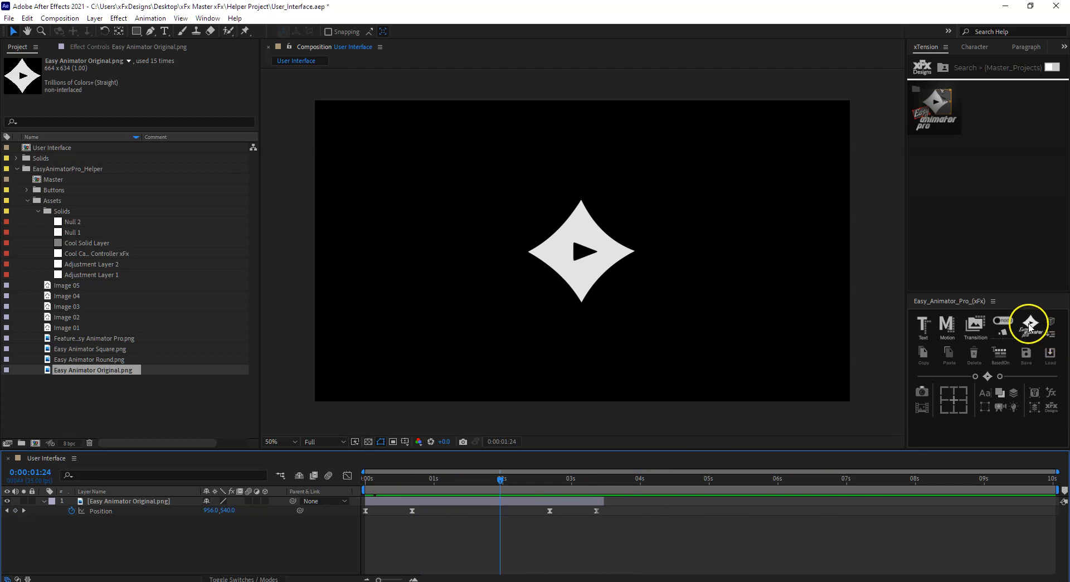
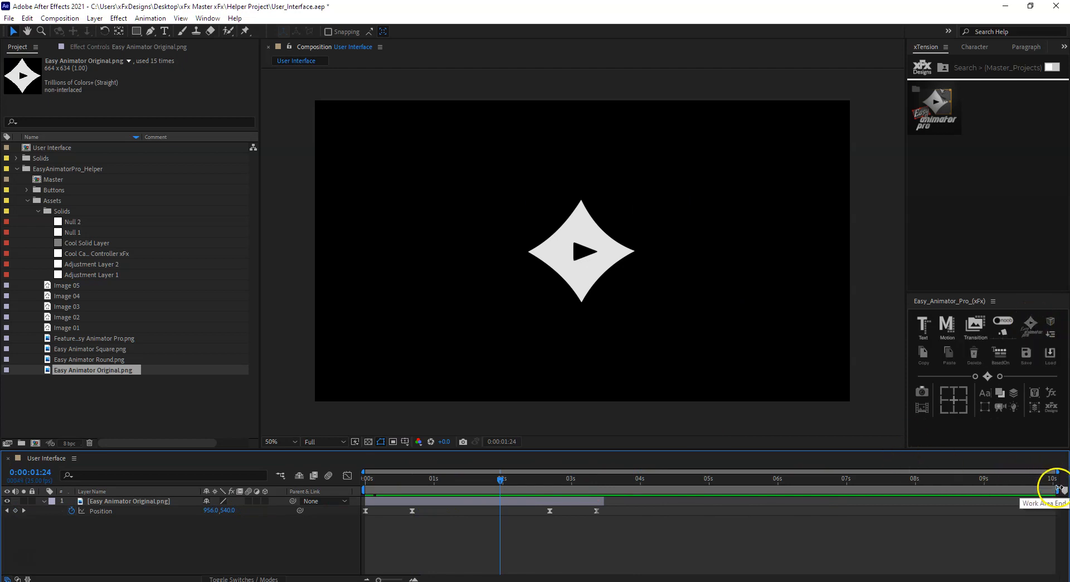
pyautogui.moveTo(1056, 489)
pyautogui.mouseDown()
pyautogui.moveTo(391, 489)
pyautogui.moveTo(1057, 490)
pyautogui.mouseUp()
pyautogui.click(470, 501)
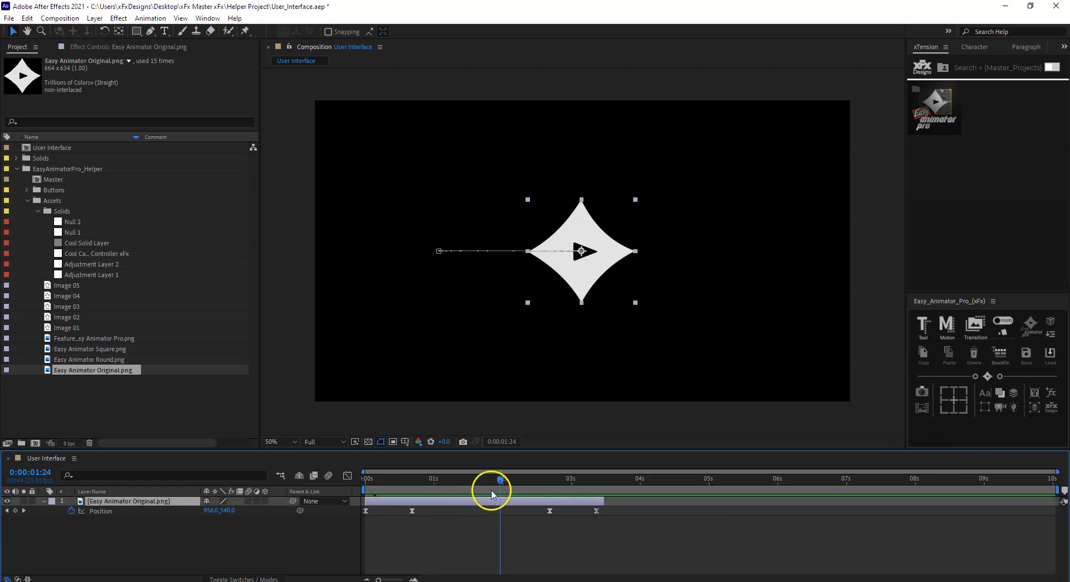
pyautogui.click(1030, 319)
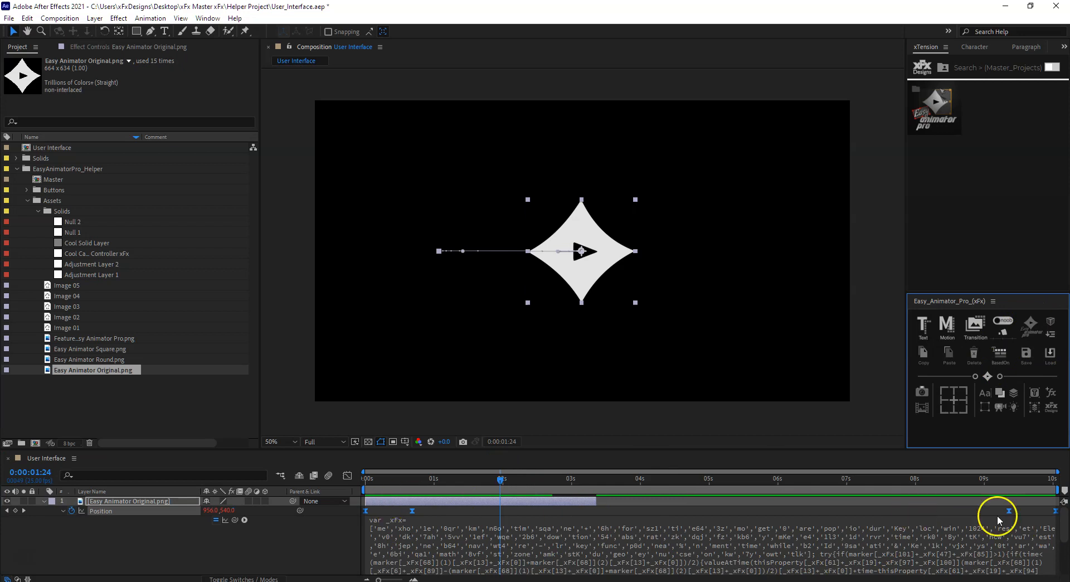
# - Extend the Easy Animator Original.png layer to about 0:00:06:05, trim its start to about 3 seconds, and scrub through the responsive motion
pyautogui.click(63, 511)
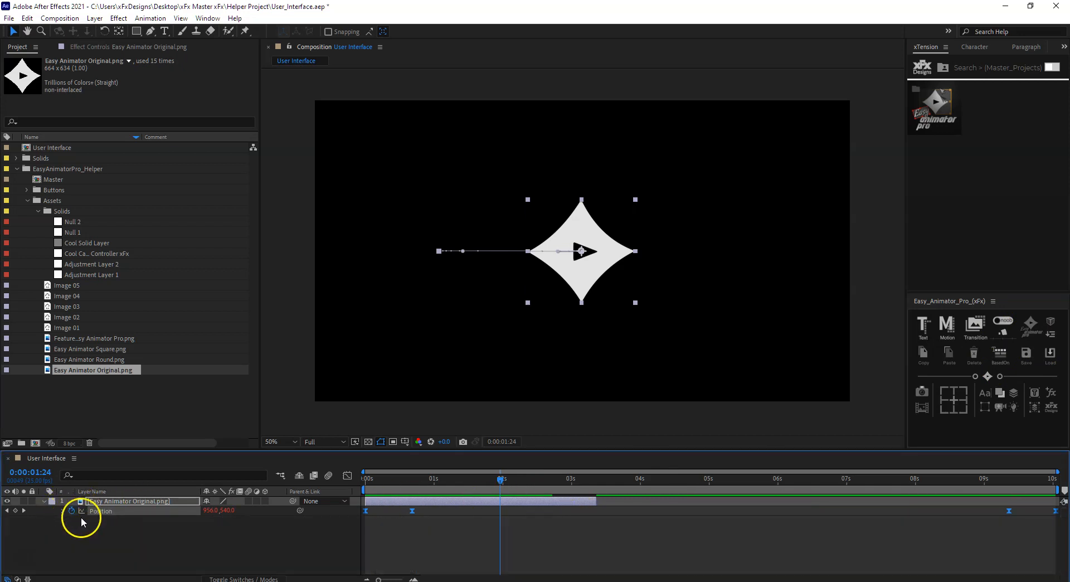
pyautogui.click(44, 502)
pyautogui.moveTo(500, 481); pyautogui.dragTo(792, 510)
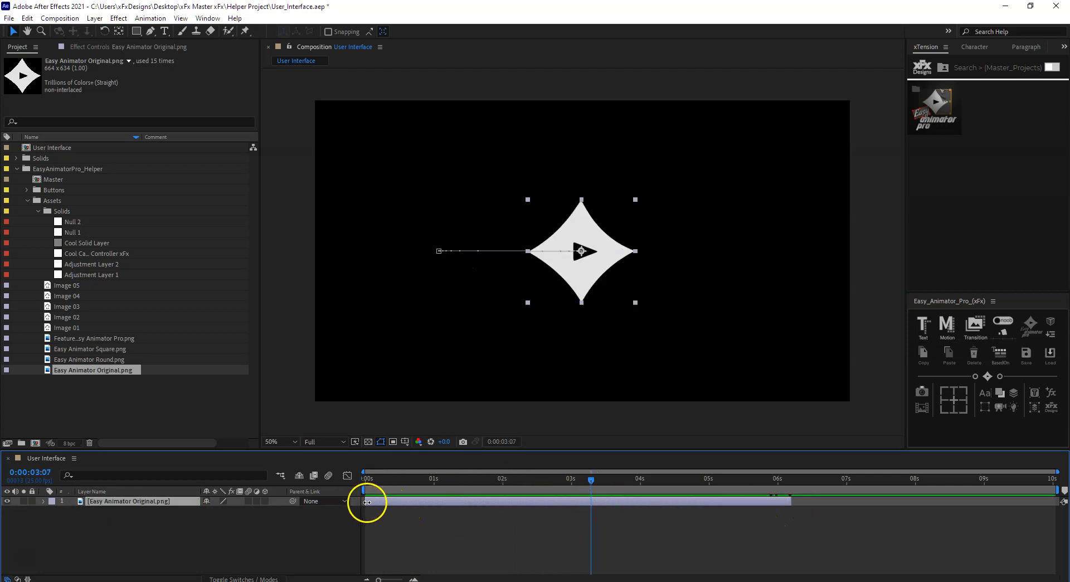
pyautogui.moveTo(367, 502); pyautogui.dragTo(572, 516)
pyautogui.moveTo(578, 481); pyautogui.dragTo(739, 505)
pyautogui.click(118, 537)
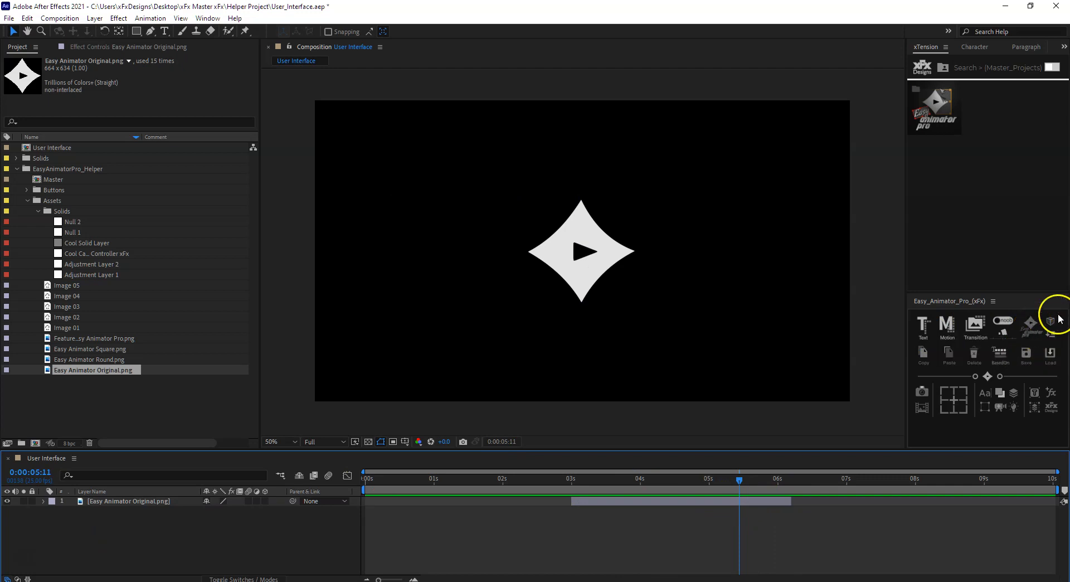
pyautogui.click(1031, 334)
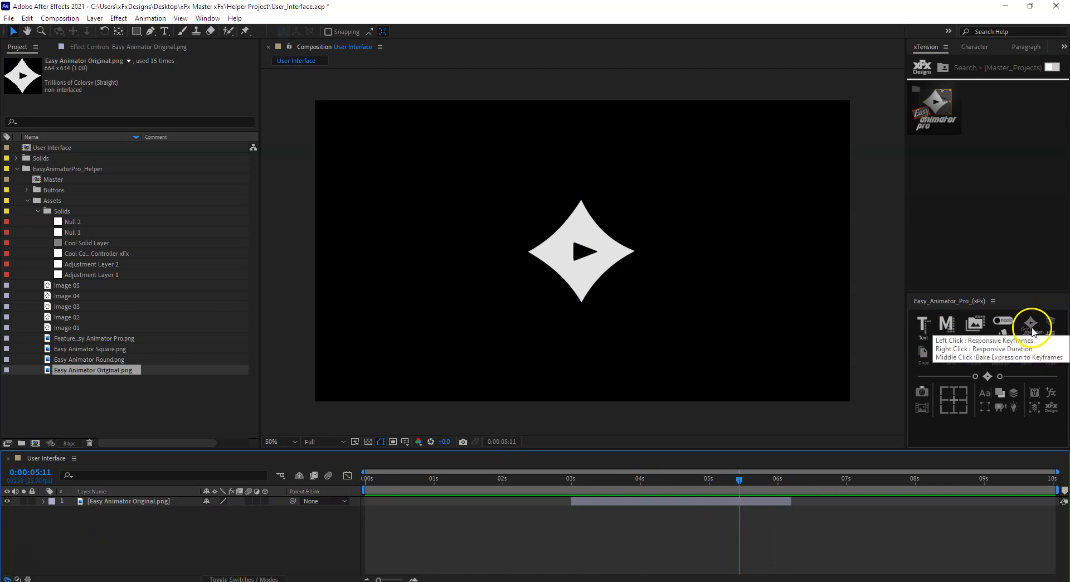
# - Replace the layer with a fresh copy of Easy Animator Original.png and trim its start to about 2 seconds
pyautogui.click(191, 501)
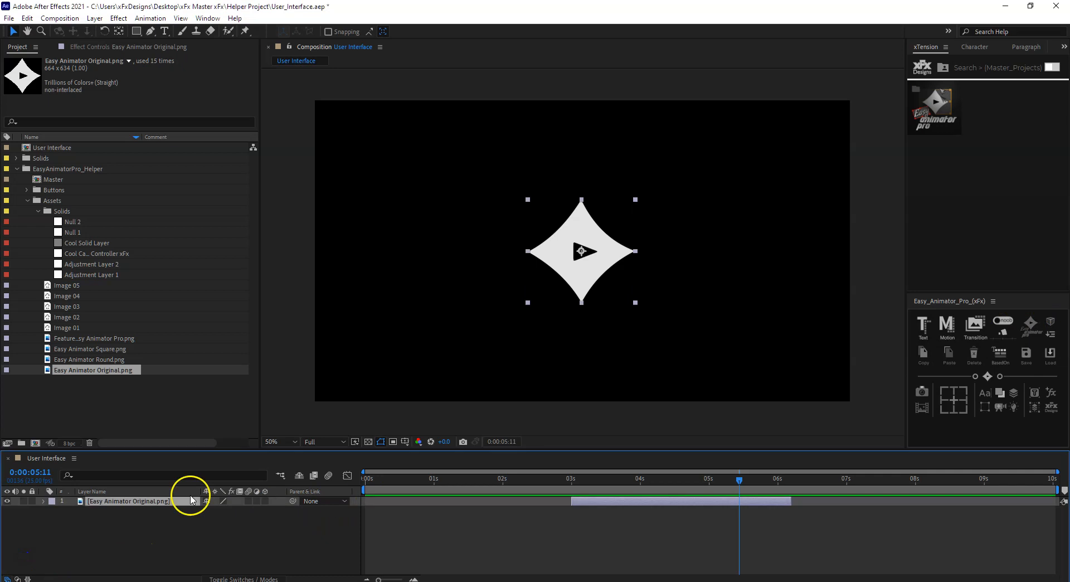
pyautogui.press('Delete')
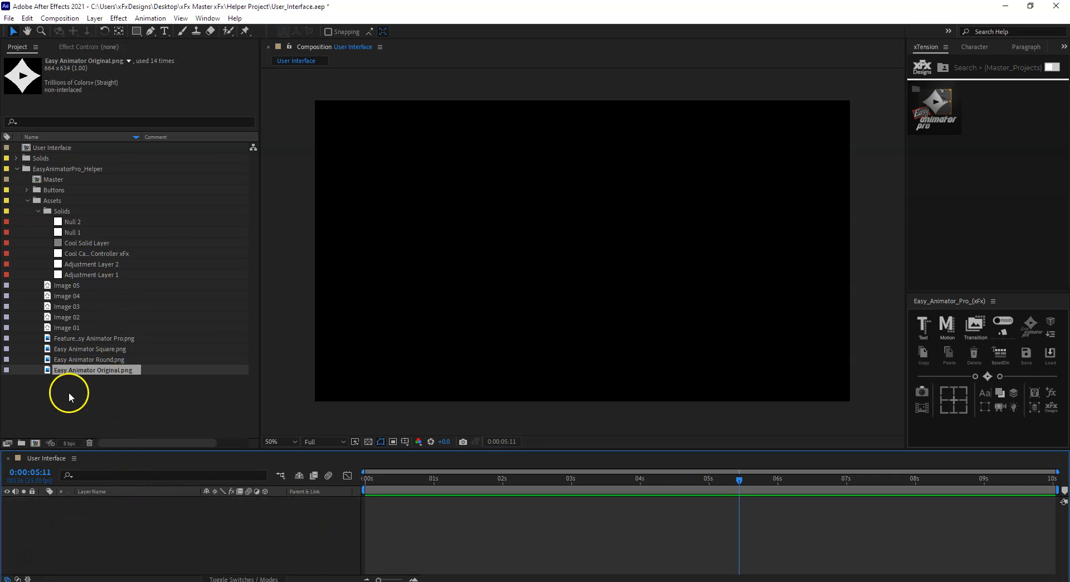
pyautogui.moveTo(97, 370); pyautogui.dragTo(146, 511)
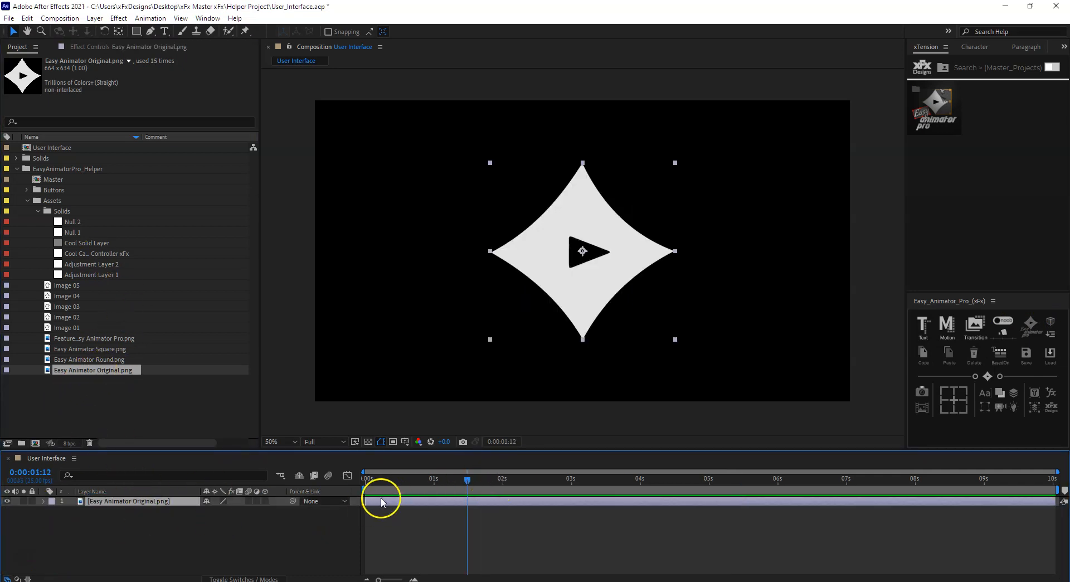
pyautogui.moveTo(362, 501); pyautogui.dragTo(504, 512)
pyautogui.moveTo(616, 483); pyautogui.dragTo(516, 491)
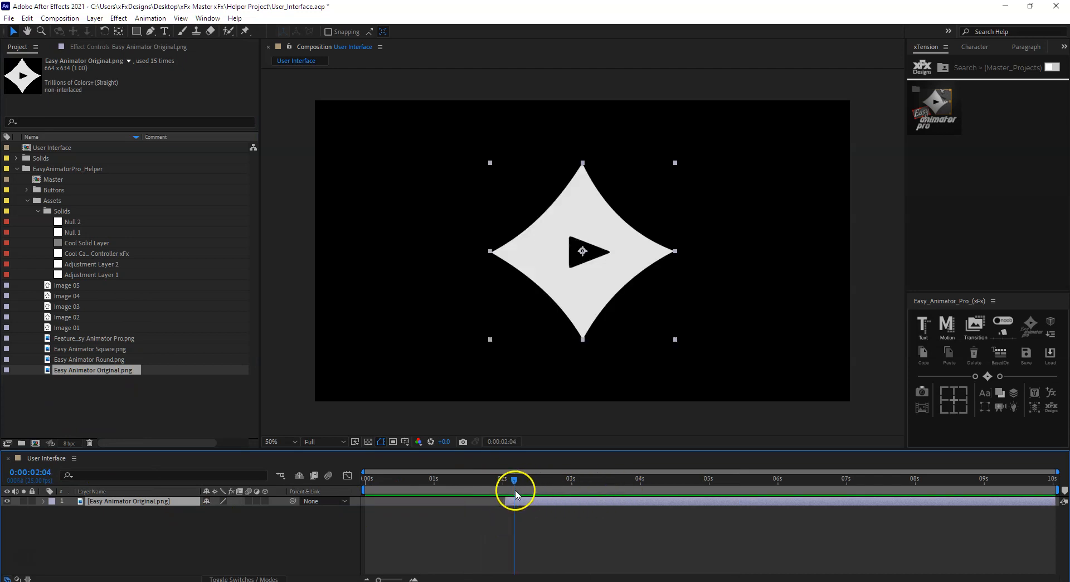
# - Add Position keyframes at 0:00:02:04 and 0:00:03:01, setting X to 1386 at the second one
pyautogui.hotkey('alt', 'shift', 'p')
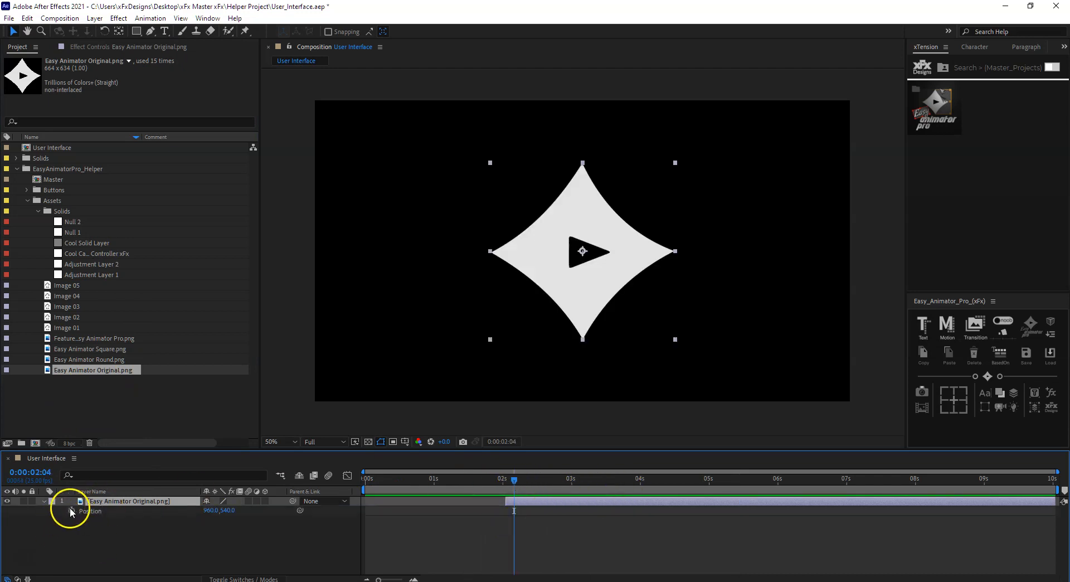
pyautogui.moveTo(514, 482); pyautogui.dragTo(576, 493)
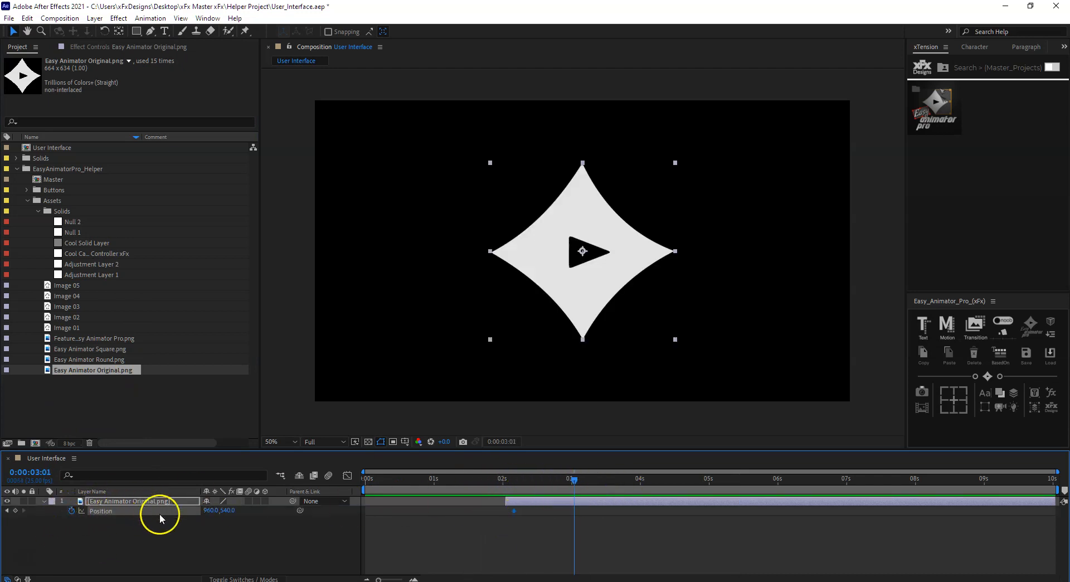
pyautogui.moveTo(208, 510); pyautogui.dragTo(514, 516)
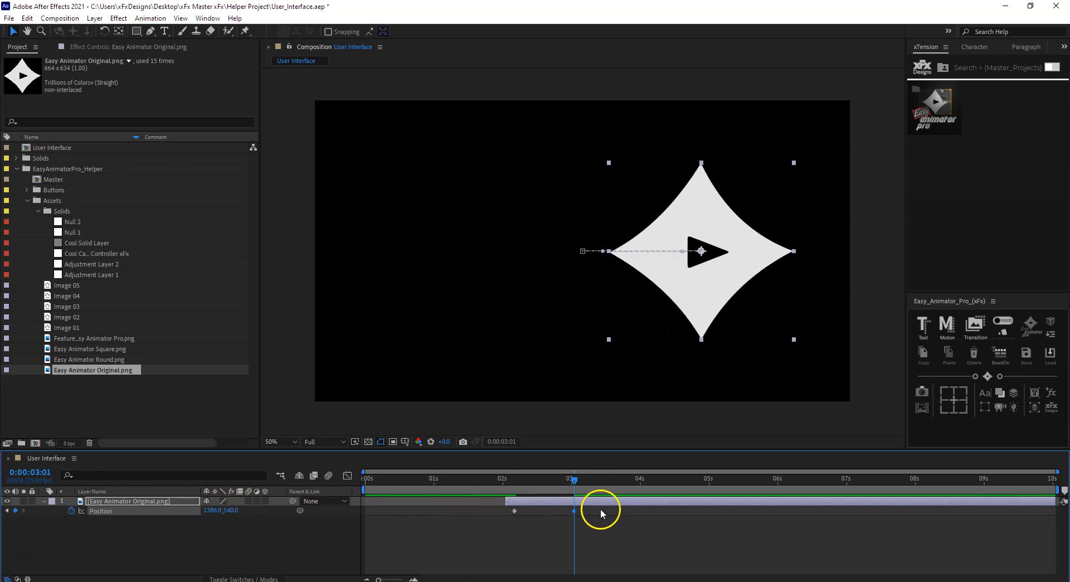
# - Add a hold Position keyframe at about 4.3 seconds and move the second keyframe to about 0:00:02:23
pyautogui.moveTo(578, 480); pyautogui.dragTo(657, 482)
pyautogui.moveTo(219, 513); pyautogui.dragTo(118, 527)
pyautogui.hotkey('ctrl', 'z')
pyautogui.moveTo(583, 514)
pyautogui.mouseDown()
pyautogui.moveTo(553, 513)
pyautogui.moveTo(571, 515)
pyautogui.mouseUp()
# - Add a fourth Position keyframe at 0:00:04:24 with X set to 843
pyautogui.moveTo(666, 482); pyautogui.dragTo(707, 483)
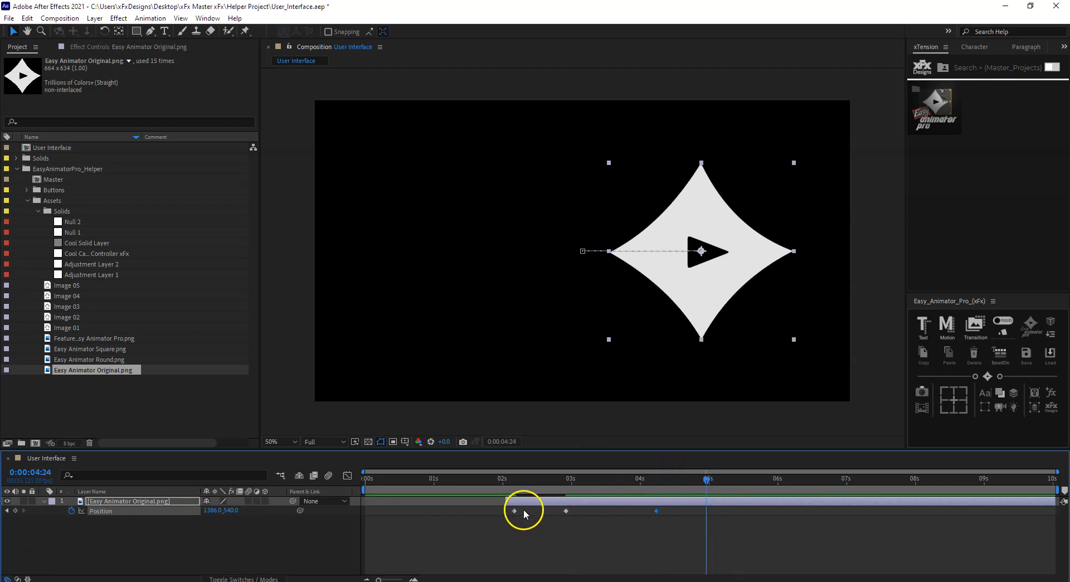
pyautogui.moveTo(198, 514); pyautogui.dragTo(55, 508)
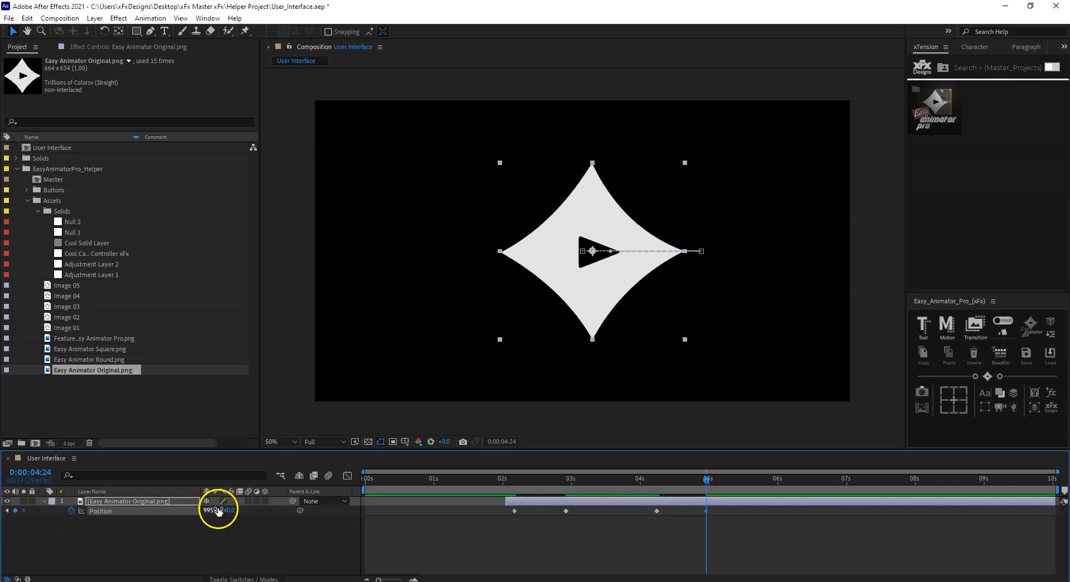
pyautogui.moveTo(215, 508); pyautogui.dragTo(135, 518)
# - Ease all four Position keyframes with Easy Animator's easing control and preview the motion
pyautogui.moveTo(502, 507); pyautogui.dragTo(877, 535)
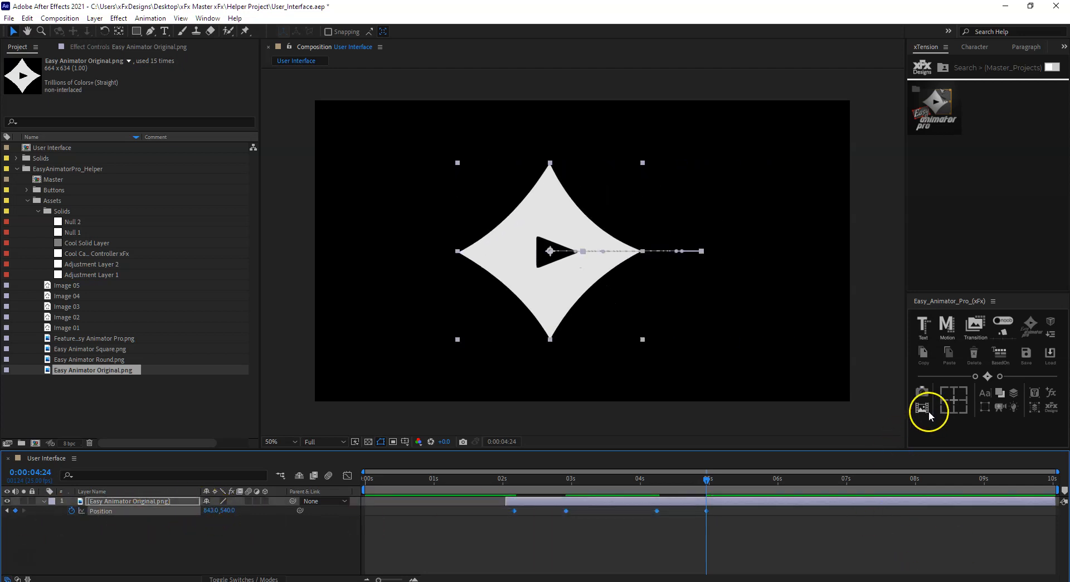
pyautogui.moveTo(975, 378)
pyautogui.mouseDown()
pyautogui.moveTo(961, 381)
pyautogui.moveTo(973, 382)
pyautogui.mouseUp()
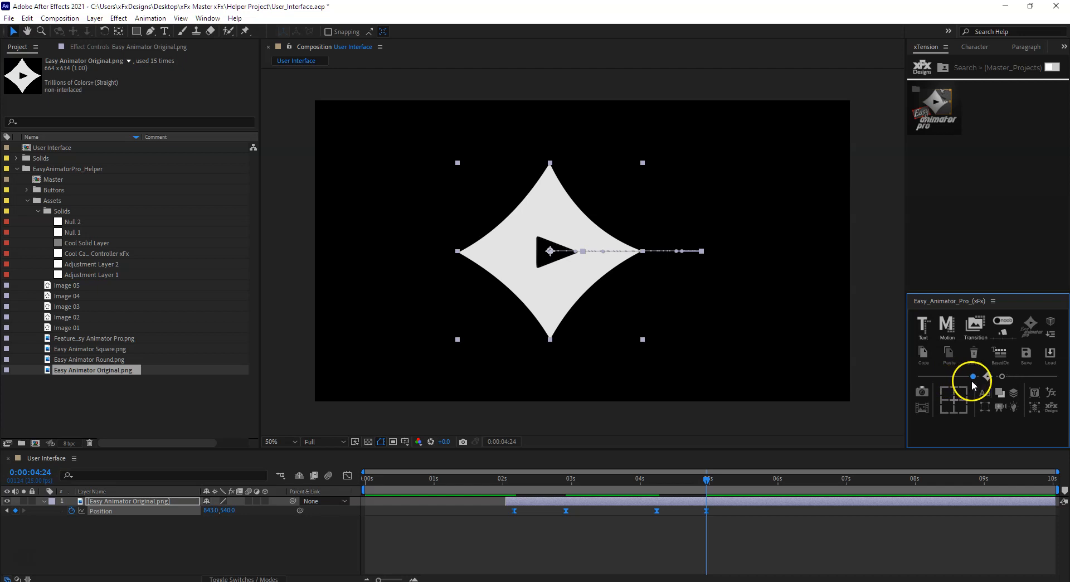
pyautogui.moveTo(611, 481); pyautogui.dragTo(506, 482)
pyautogui.press('space')
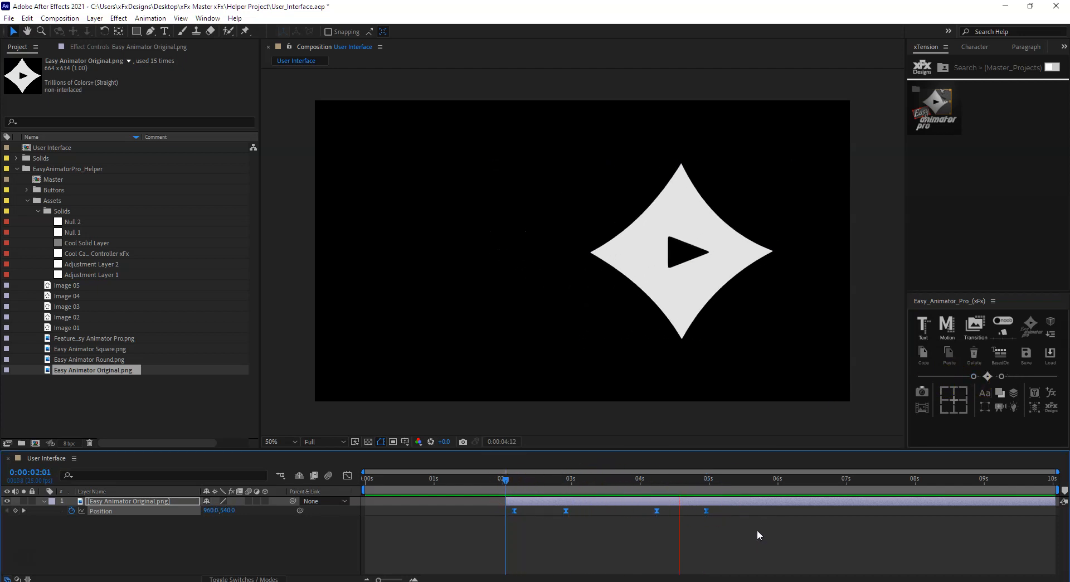
# - Trim the layer's end to 0:00:04:24 and precompose it
pyautogui.moveTo(723, 480); pyautogui.dragTo(708, 480)
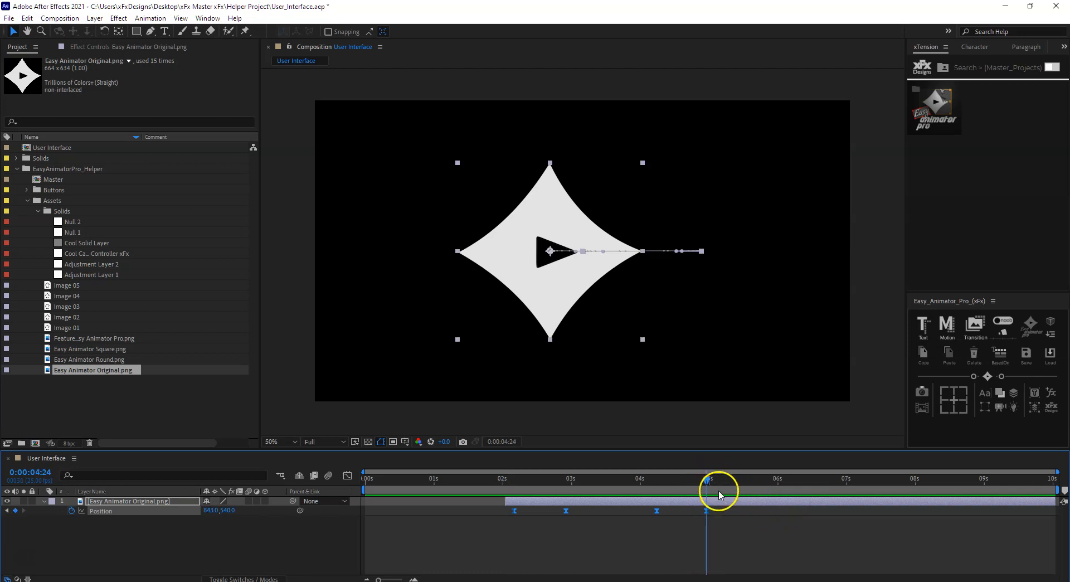
pyautogui.press('super+space')
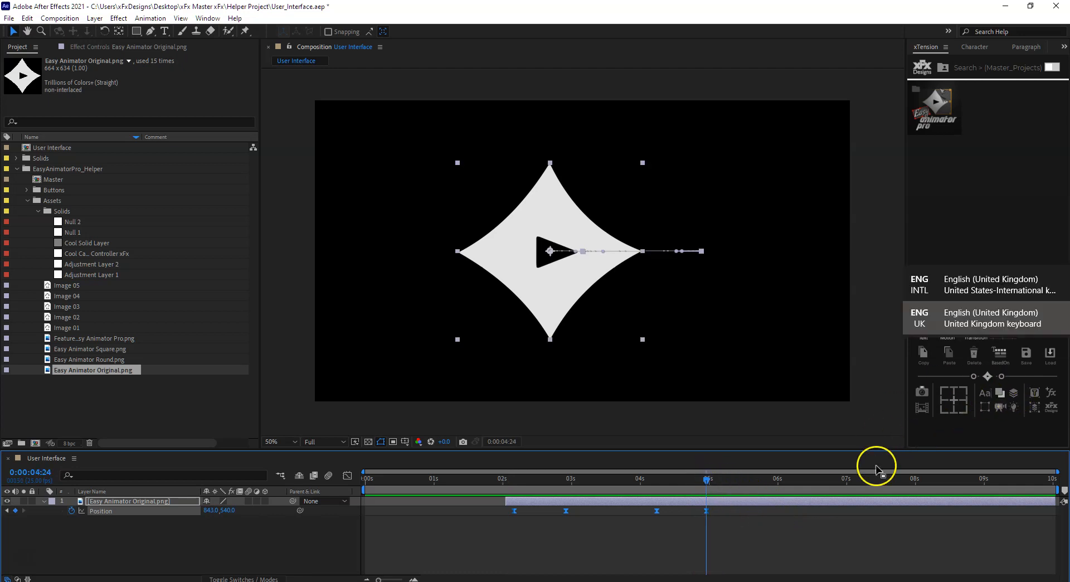
pyautogui.click(714, 504)
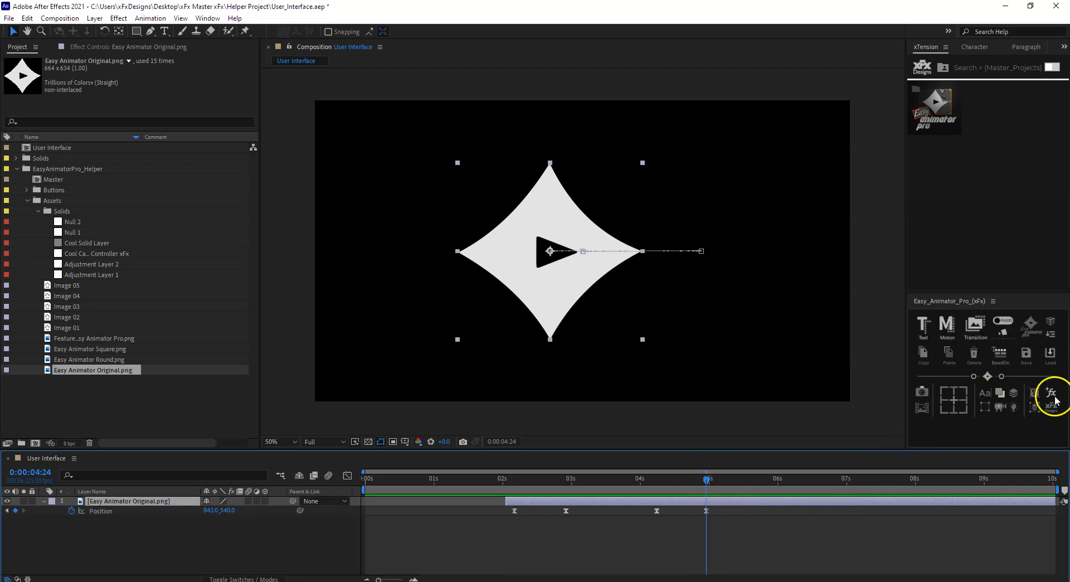
pyautogui.click(1015, 393)
pyautogui.moveTo(704, 480); pyautogui.dragTo(618, 487)
pyautogui.click(1052, 336)
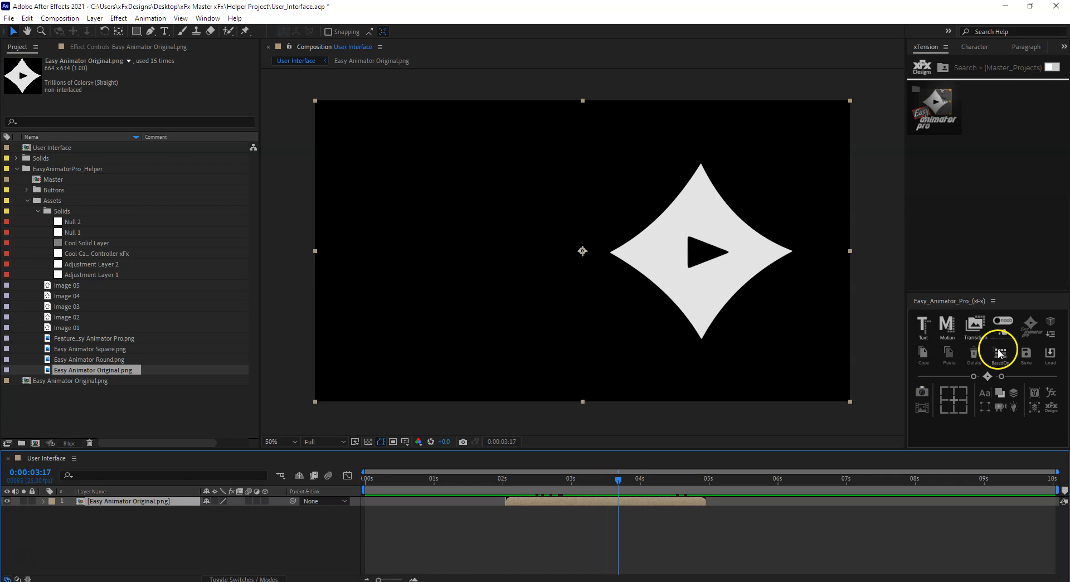
# - Test Responsive Duration by extending the precomp's end to about 8.5 seconds and scrubbing through its motion
pyautogui.click(1032, 328)
pyautogui.click(937, 433)
pyautogui.moveTo(620, 483)
pyautogui.mouseDown()
pyautogui.moveTo(531, 493)
pyautogui.moveTo(630, 496)
pyautogui.mouseUp()
pyautogui.moveTo(707, 503); pyautogui.dragTo(950, 502)
pyautogui.moveTo(888, 492); pyautogui.dragTo(693, 506)
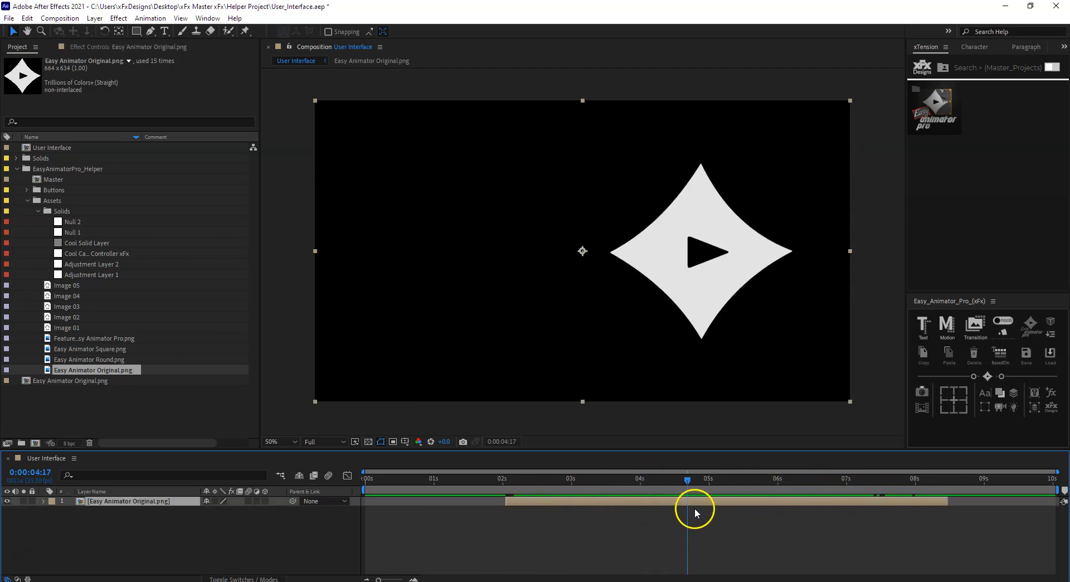
# - Undo the precomp's extension and the precomposing of the trimmed layer
pyautogui.hotkey('ctrl', 'z')
pyautogui.hotkey('ctrl', 'z')
pyautogui.hotkey('ctrl', 'z')
# - Apply Responsive Duration to the trimmed Easy Animator Original.png layer and scrub through the result
pyautogui.moveTo(596, 480); pyautogui.dragTo(605, 501)
pyautogui.click(1038, 326)
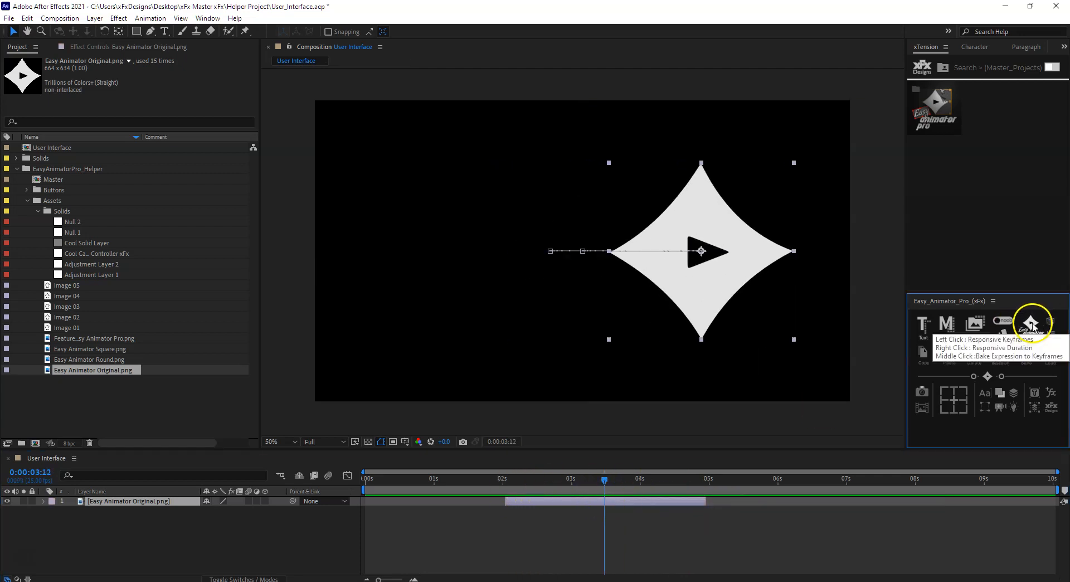
pyautogui.moveTo(597, 480); pyautogui.dragTo(570, 495)
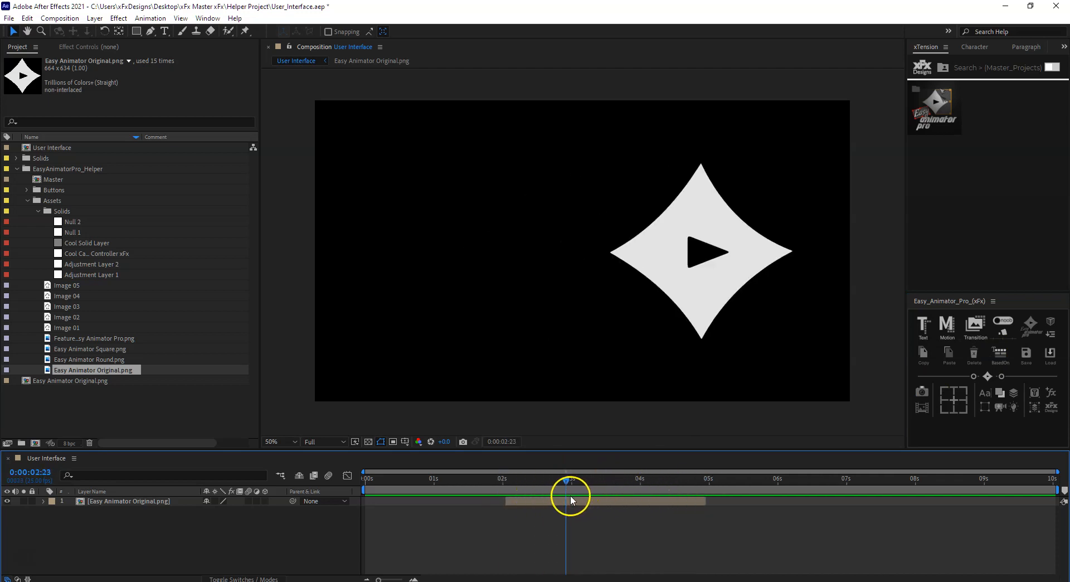
pyautogui.click(1023, 332)
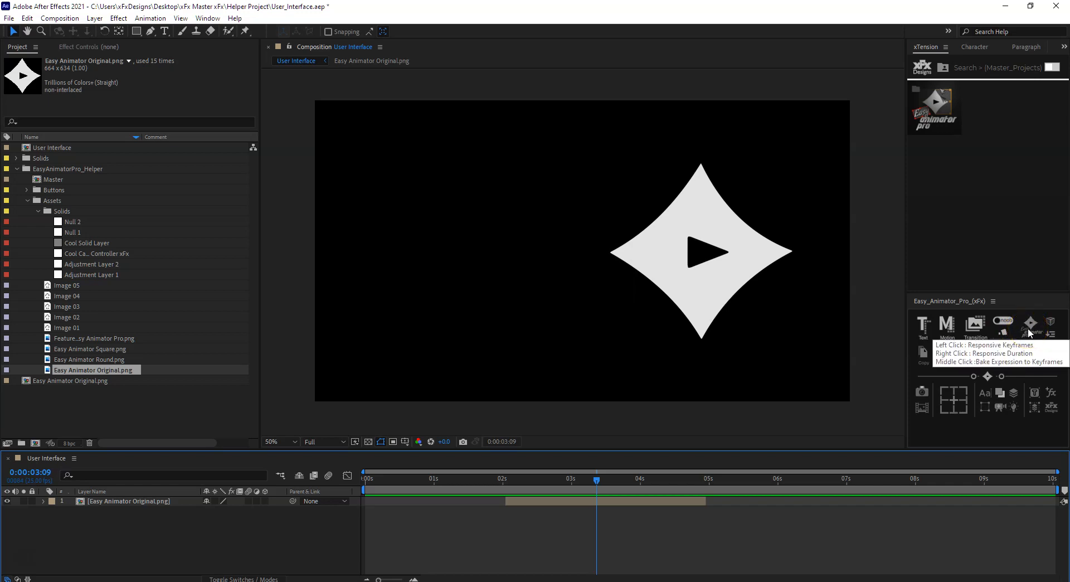
pyautogui.click(590, 471)
# - Replace the precomp in the timeline with a fresh Easy Animator Original.png layer and scale it down
pyautogui.click(146, 500)
pyautogui.press('Delete')
pyautogui.moveTo(107, 370); pyautogui.dragTo(230, 544)
pyautogui.moveTo(490, 339); pyautogui.dragTo(517, 314)
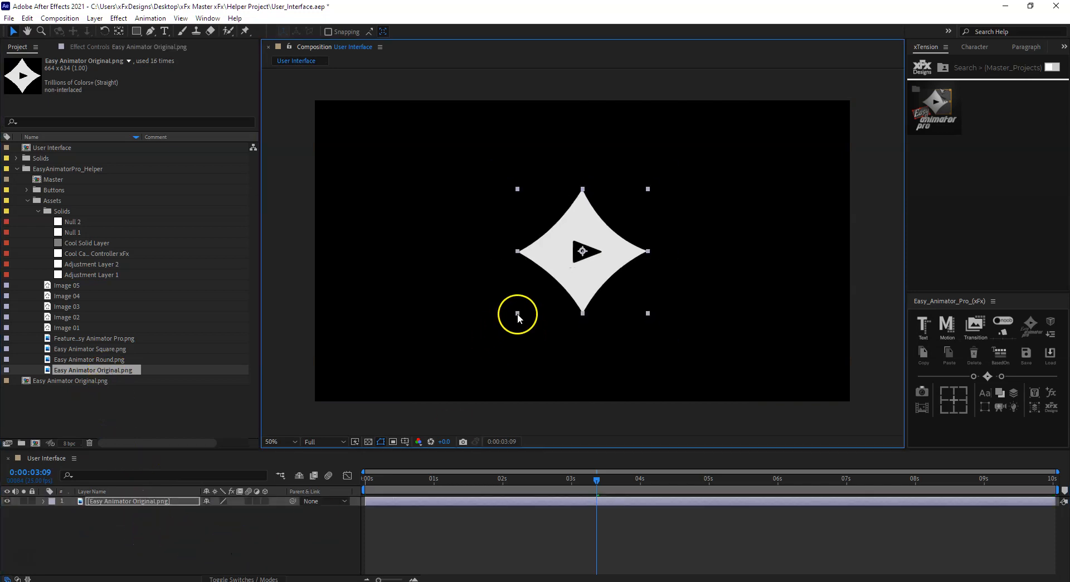
# - Add a Position keyframe at 0:00:00:00 and raise the layer to Y 300
pyautogui.click(404, 479)
pyautogui.press('p')
pyautogui.click(71, 511)
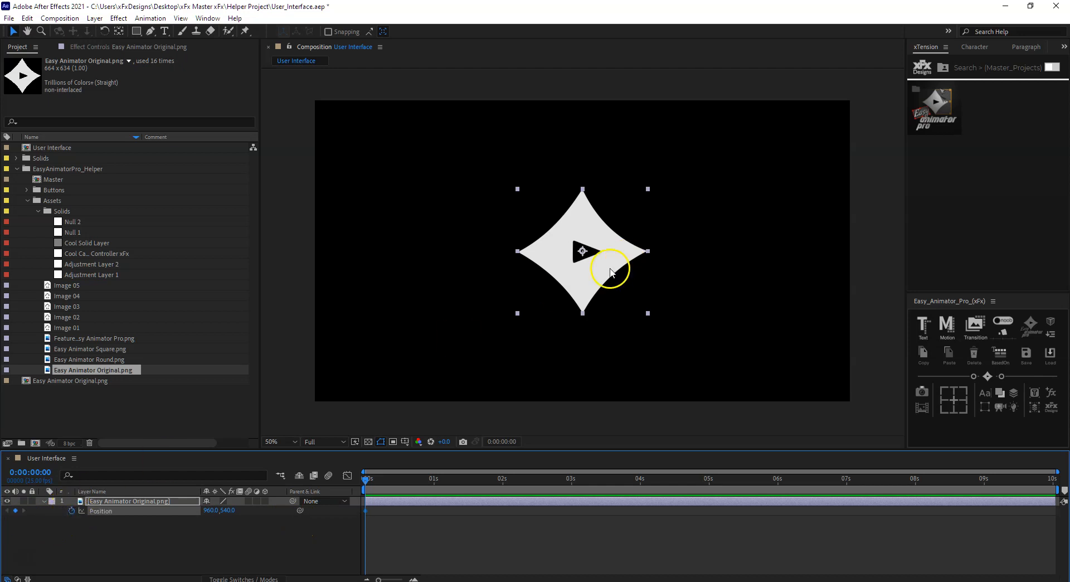
pyautogui.moveTo(610, 272); pyautogui.dragTo(589, 215)
# - Lower the layer to Y 775 at about 0:00:01:06 and preview the downward motion
pyautogui.moveTo(371, 478); pyautogui.dragTo(450, 482)
pyautogui.moveTo(209, 511); pyautogui.dragTo(256, 514)
pyautogui.hotkey('ctrl', 'z')
pyautogui.moveTo(450, 481); pyautogui.dragTo(280, 492)
pyautogui.press('space')
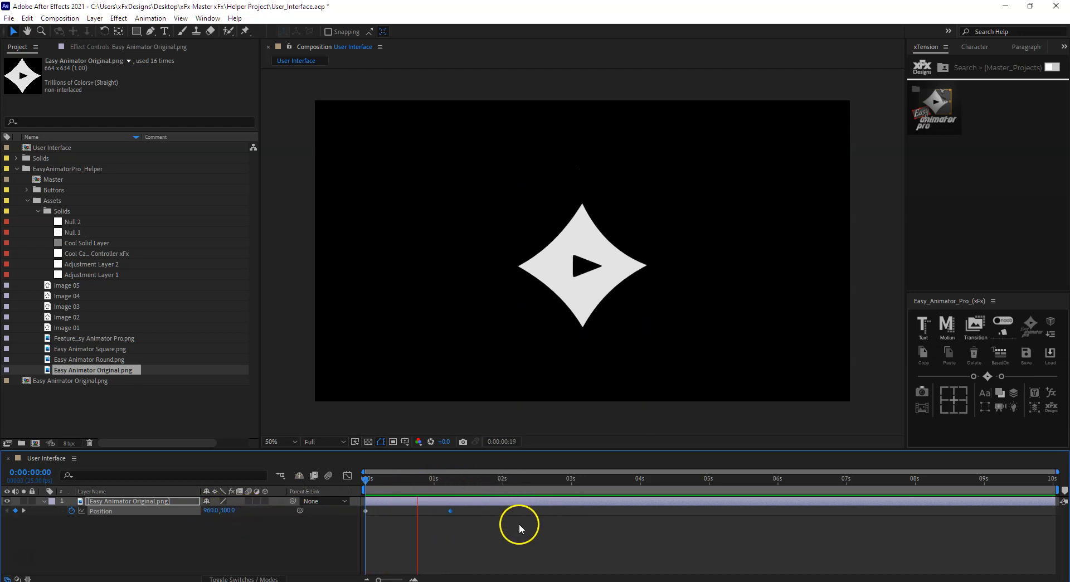
pyautogui.press('space')
# - Apply Easy Animator's animation expression to both Position keyframes and preview the motion
pyautogui.moveTo(484, 513); pyautogui.dragTo(354, 506)
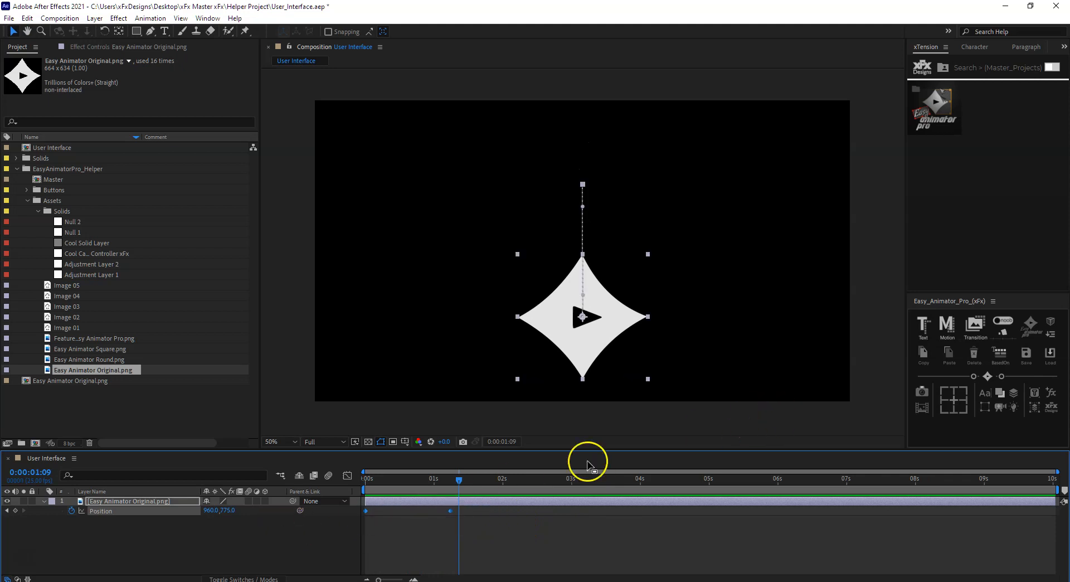
pyautogui.click(990, 380)
pyautogui.moveTo(476, 489); pyautogui.dragTo(249, 509)
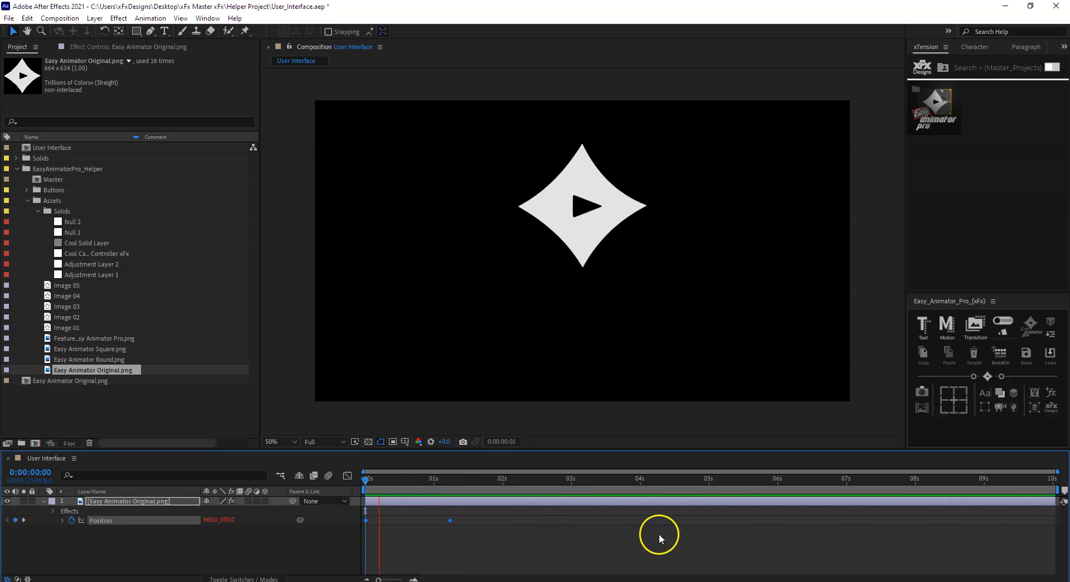
# - Move the second Position keyframe to about 0:00:00:09 and preview the faster motion
pyautogui.click(451, 520)
pyautogui.click(441, 525)
pyautogui.click(451, 520)
pyautogui.moveTo(451, 521); pyautogui.dragTo(390, 520)
pyautogui.click(365, 479)
pyautogui.press('space')
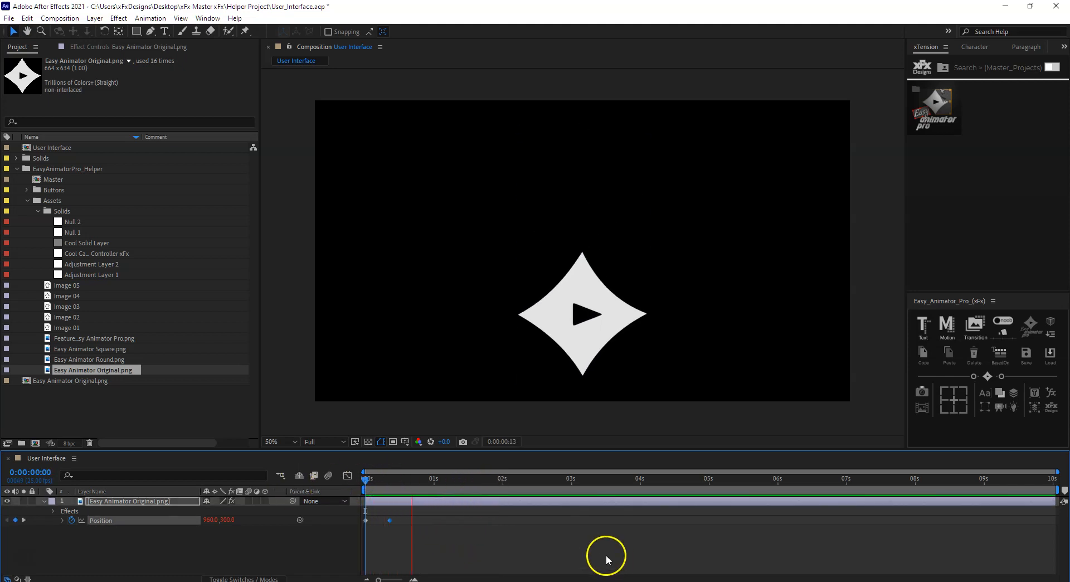
pyautogui.press('space')
# - Bake the layer's Position expression to keyframes with Easy Animator and scrub through the result
pyautogui.click(62, 521)
pyautogui.click(63, 521)
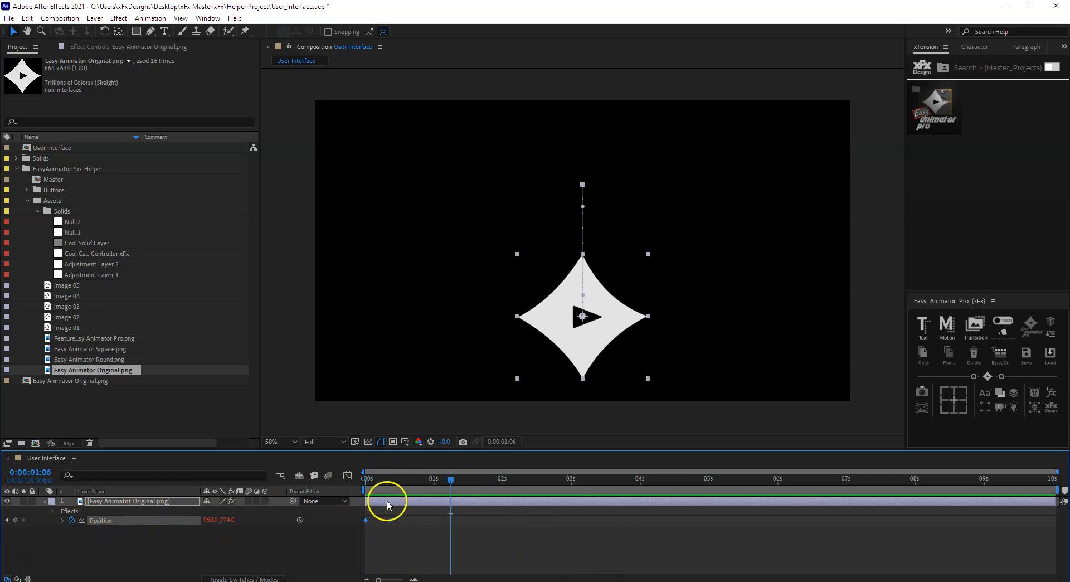
pyautogui.moveTo(415, 478); pyautogui.dragTo(464, 479)
pyautogui.click(150, 535)
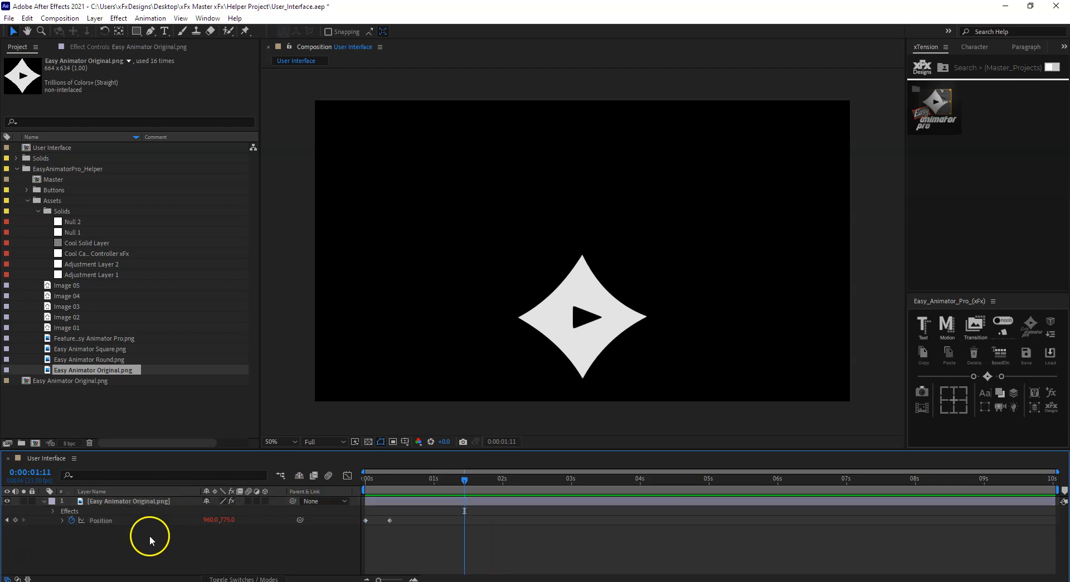
pyautogui.click(130, 520)
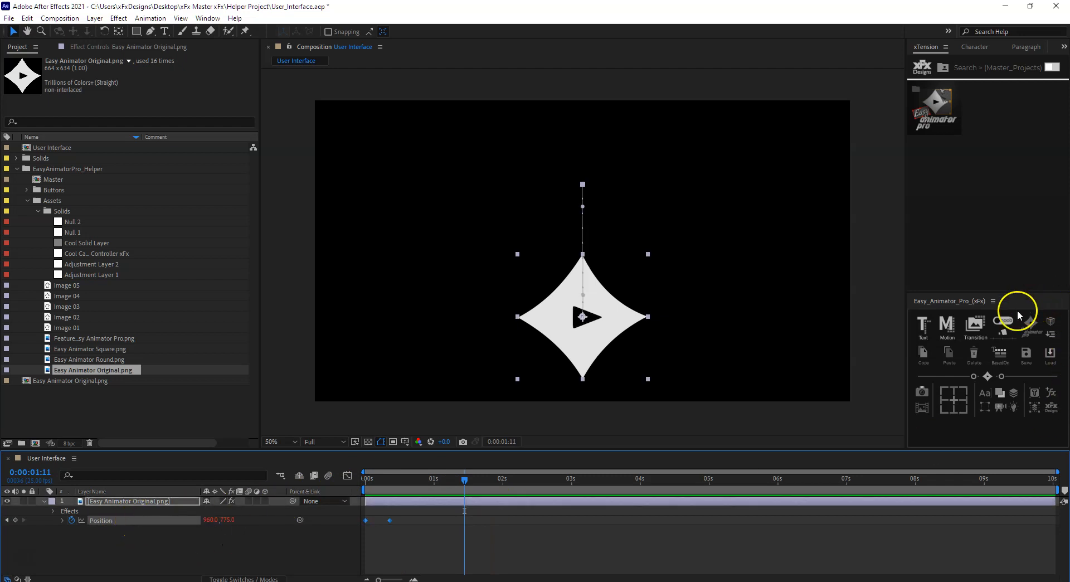
pyautogui.click(1028, 327)
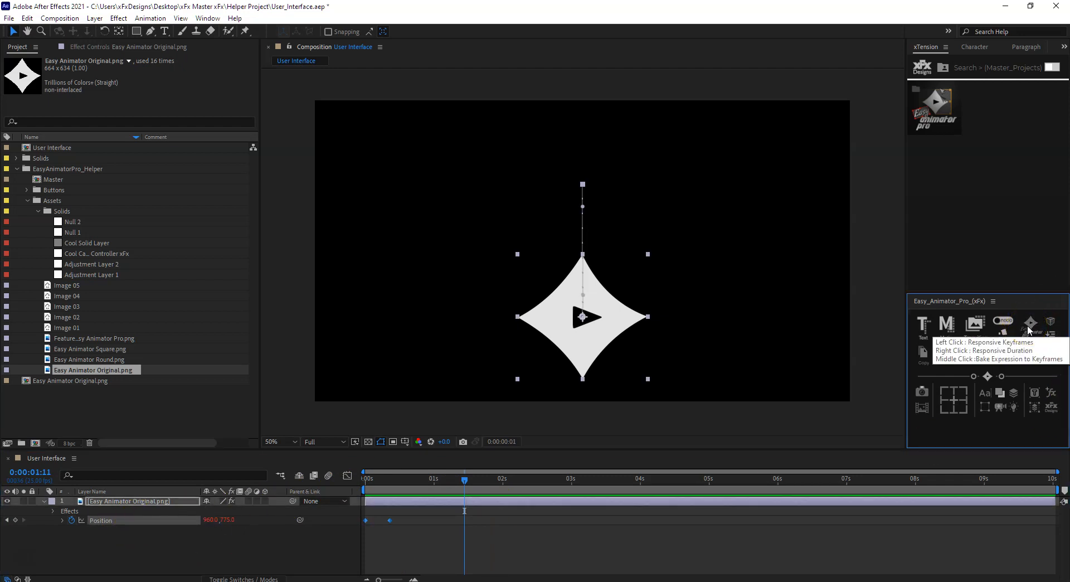
pyautogui.click(444, 498)
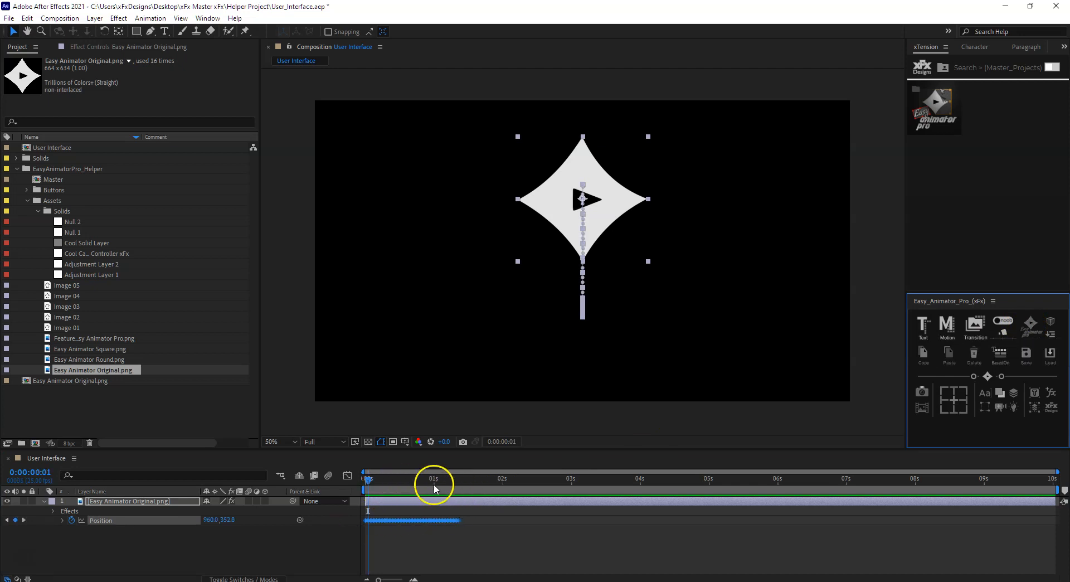
# - Preview the baked Position animation on the logo layer several times from the start
pyautogui.press('space')
pyautogui.press('space')
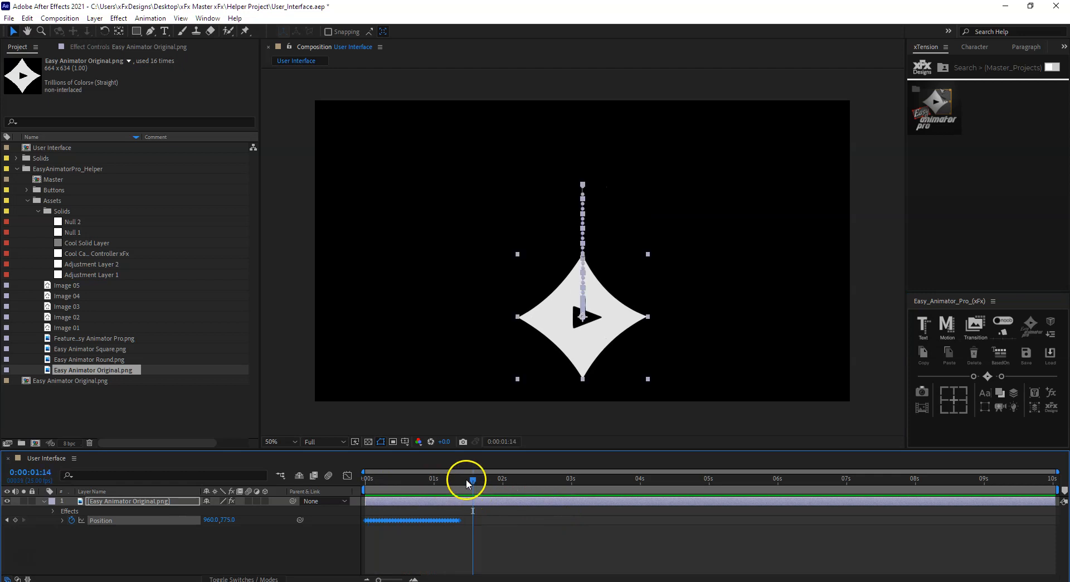
pyautogui.press('space')
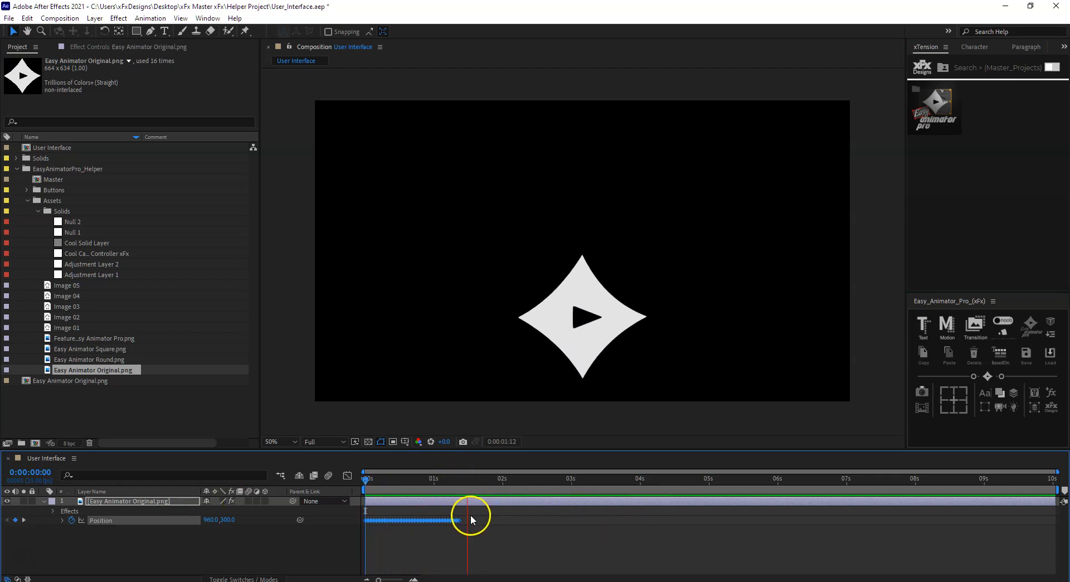
pyautogui.press('space')
pyautogui.press('Home')
pyautogui.press('space')
pyautogui.press('space')
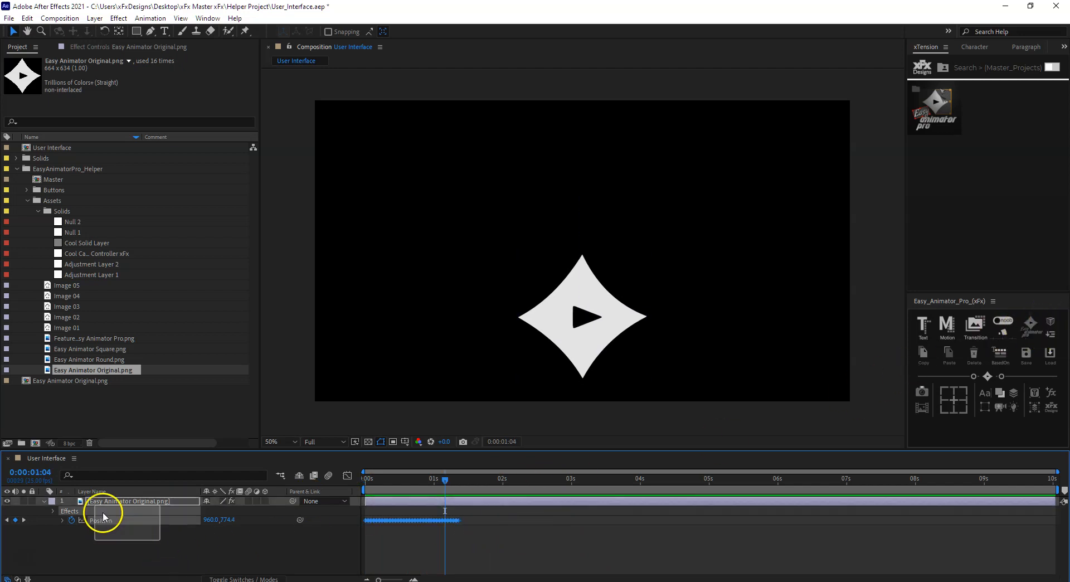
# - Delete the baked Position keyframes and remove the logo layer from the User Interface composition
pyautogui.press('Delete')
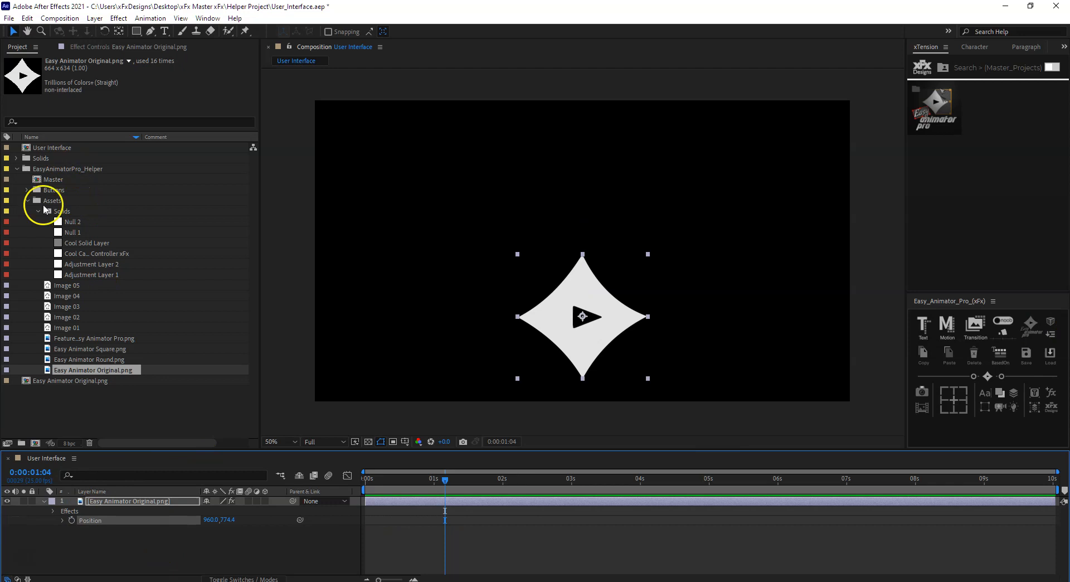
pyautogui.press('Delete')
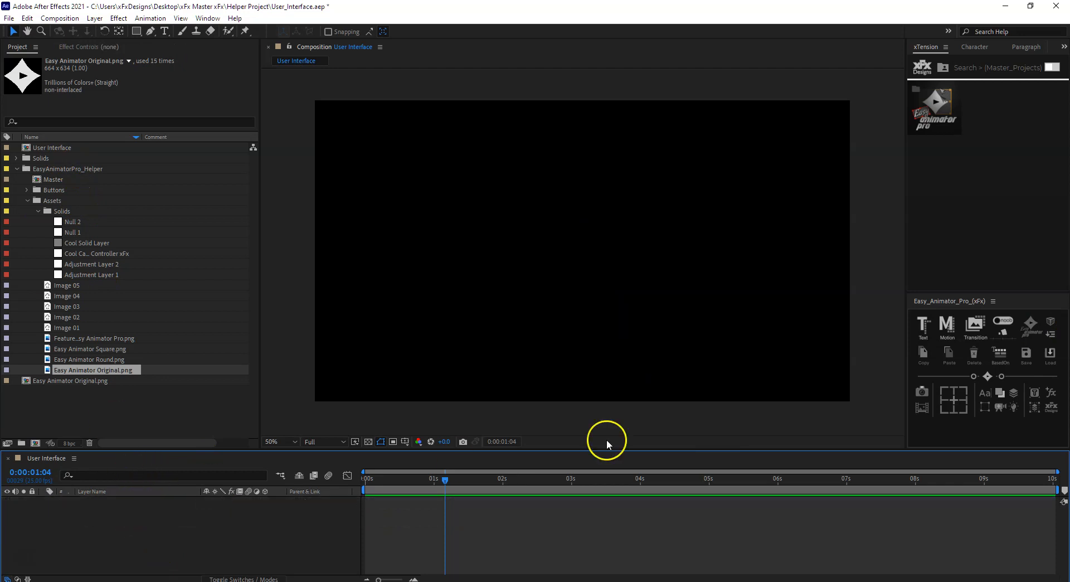
# - Create a "Type me!" text layer with Easy Animator and apply the Noob Text animator to it
pyautogui.click(985, 393)
pyautogui.click(921, 328)
pyautogui.click(160, 503)
# - Set the text animator's Position Y value to 395 and preview the letters animating in
pyautogui.click(16, 90)
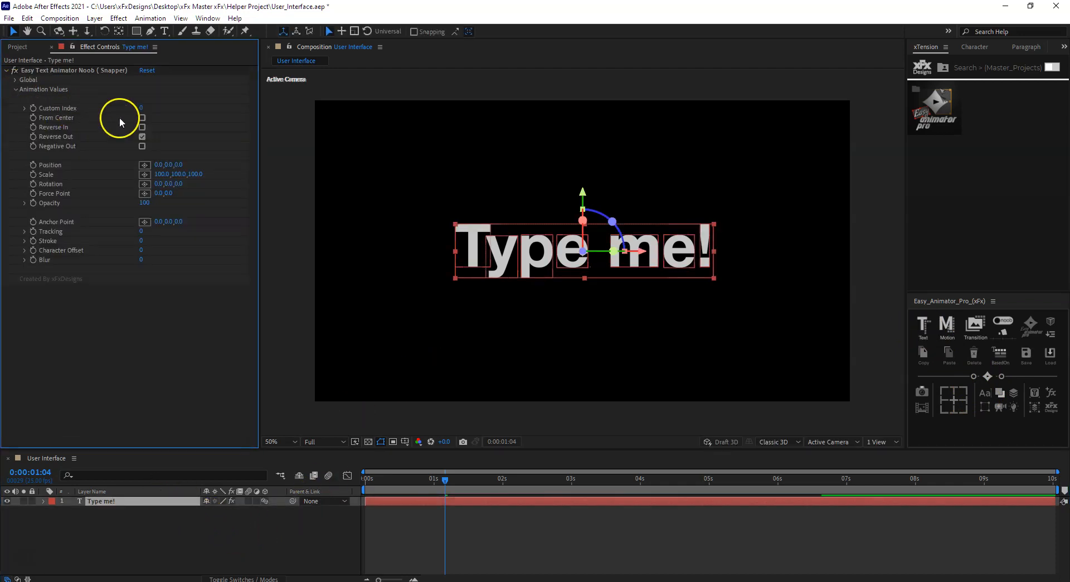
pyautogui.moveTo(168, 165); pyautogui.dragTo(390, 187)
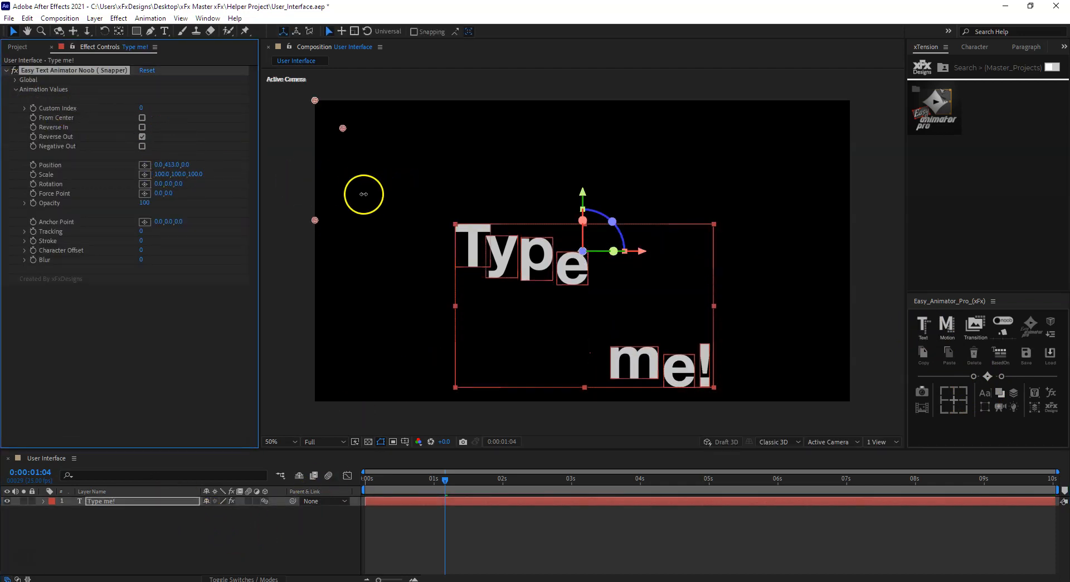
pyautogui.press('space')
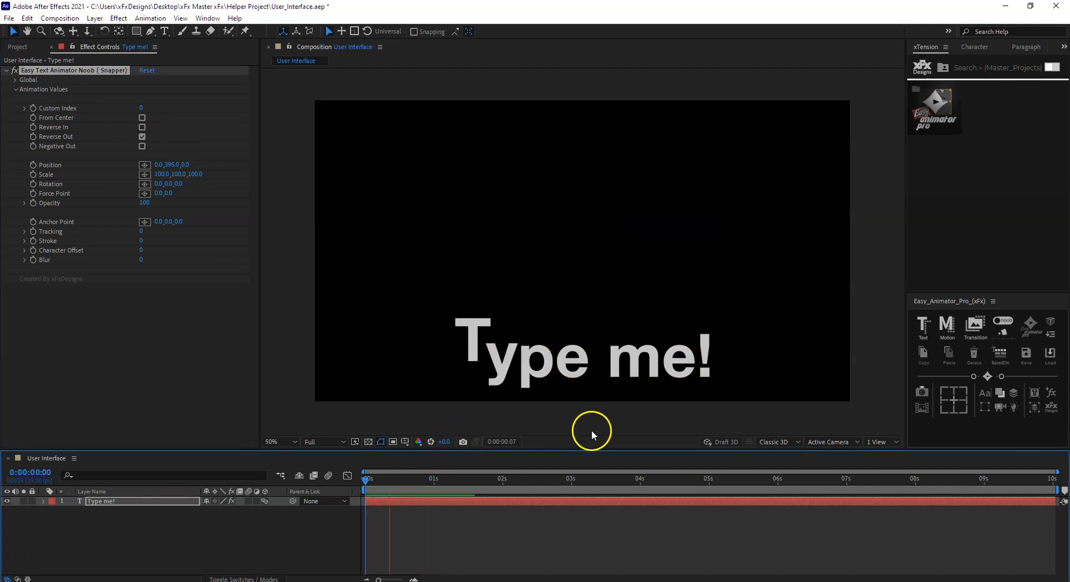
pyautogui.press('space')
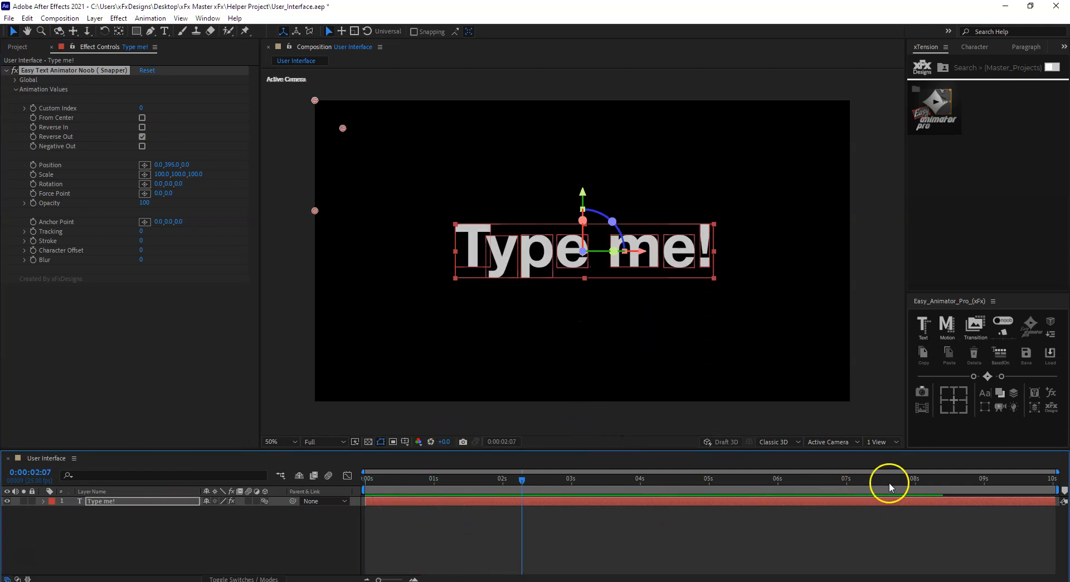
# - Convert the animated text layer from 3D to 2D with Easy Animator's 3D toggle and preview it from the start
pyautogui.click(467, 483)
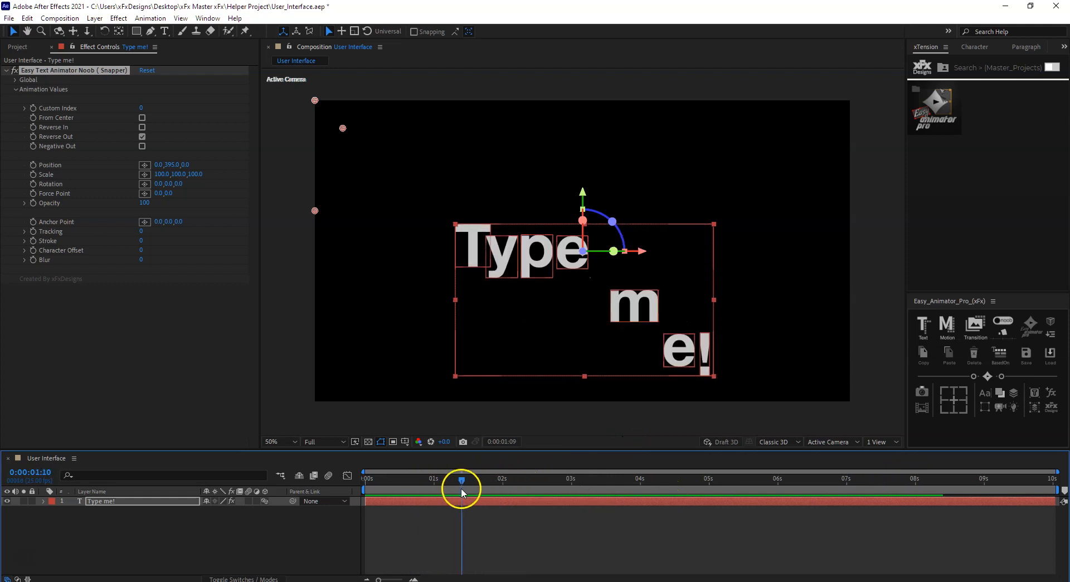
pyautogui.click(129, 501)
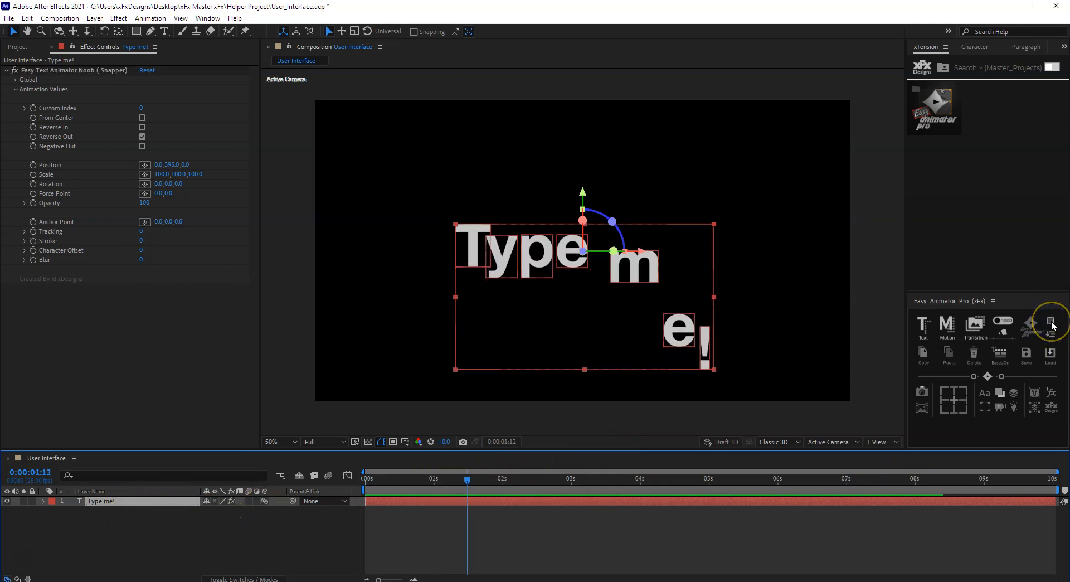
pyautogui.press('space')
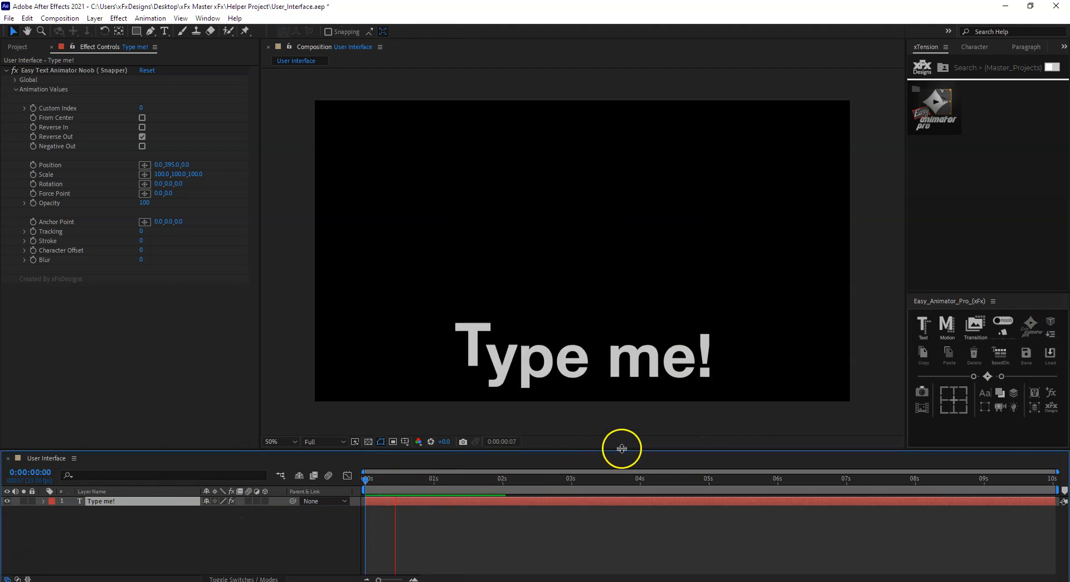
pyautogui.press('space')
pyautogui.moveTo(489, 483); pyautogui.dragTo(363, 496)
pyautogui.press('space')
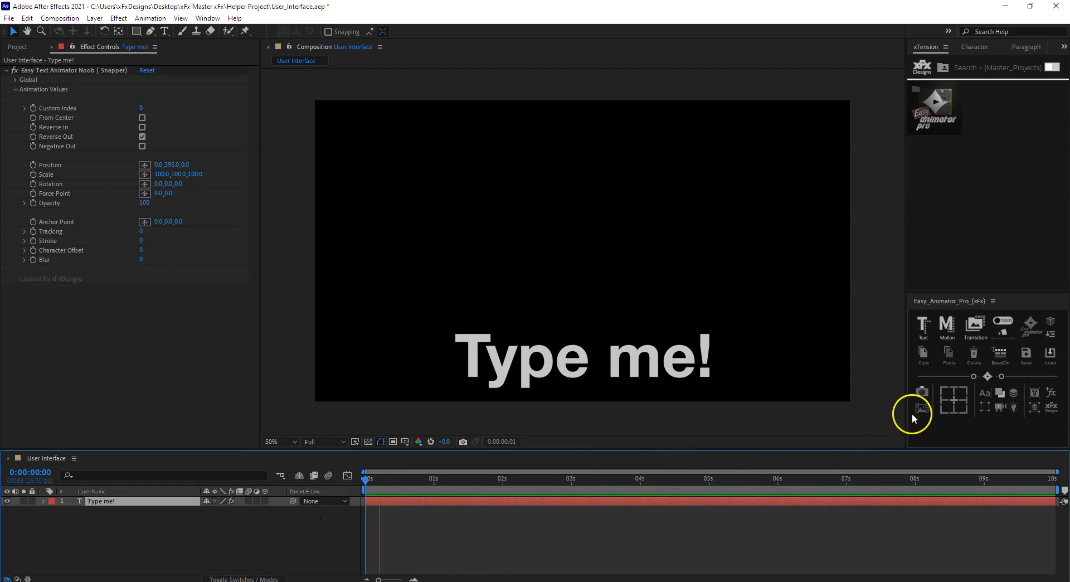
pyautogui.press('space')
# - Add Easy Animator Original.png beneath the text layer, hide the text, and scale the logo to 48%
pyautogui.click(20, 47)
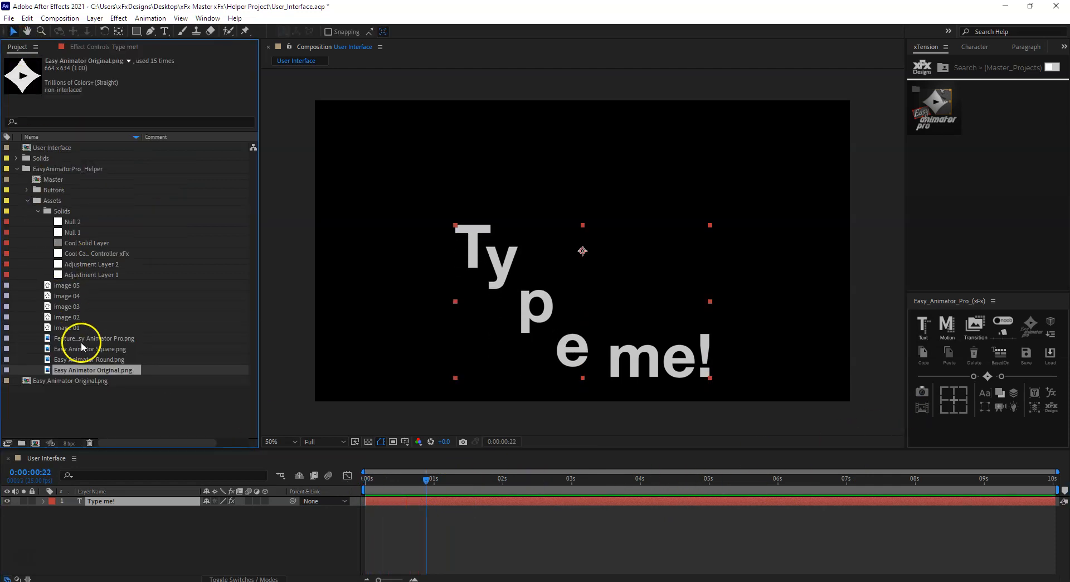
pyautogui.moveTo(84, 370); pyautogui.dragTo(35, 518)
pyautogui.click(7, 501)
pyautogui.press('s')
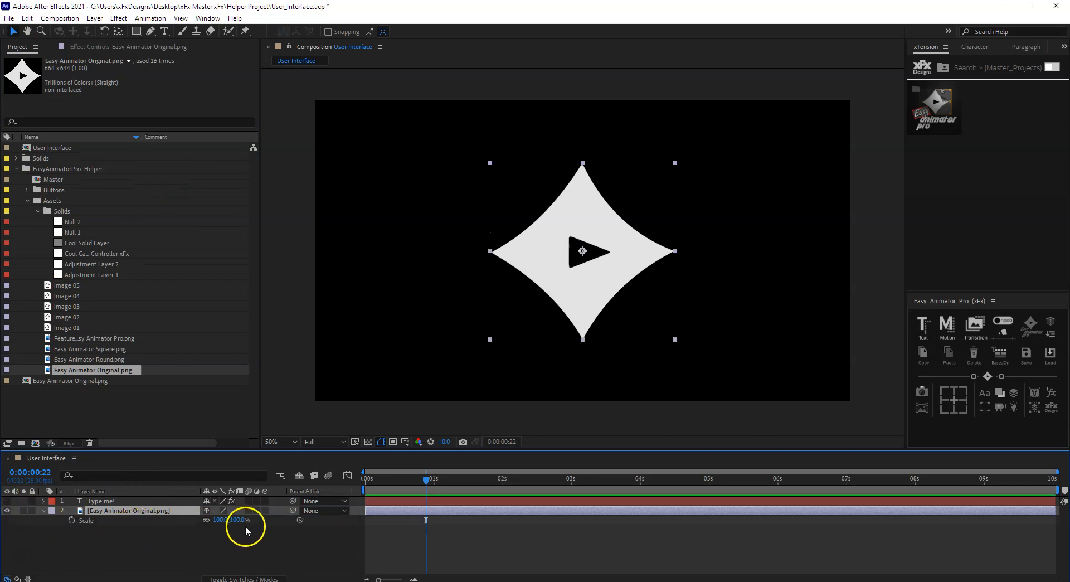
pyautogui.moveTo(221, 520); pyautogui.dragTo(244, 509)
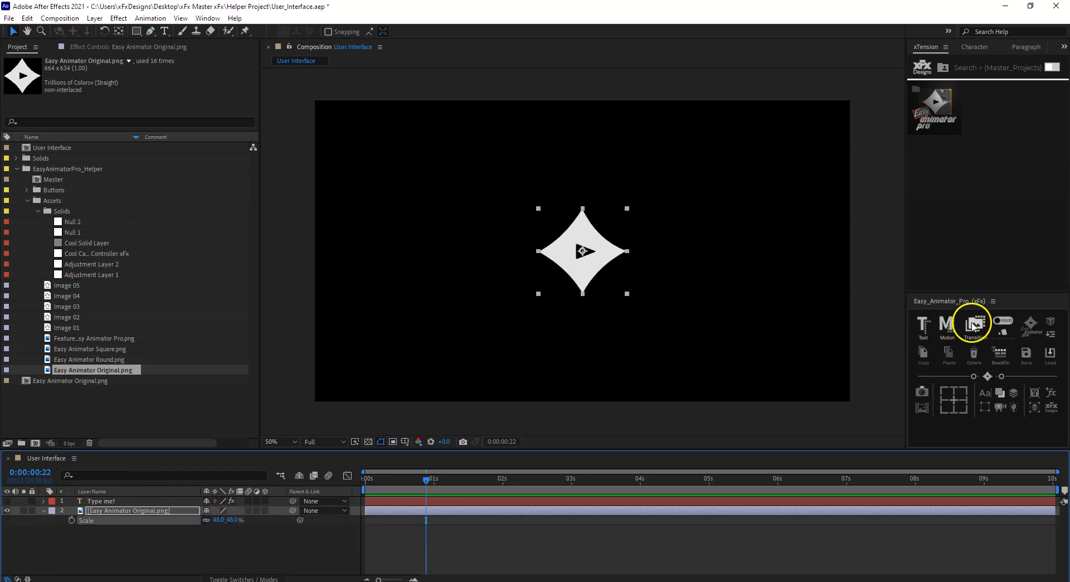
# - Apply the Pro Motion animator to the logo layer with Position (in) Y set to 378 and preview the animation
pyautogui.click(998, 323)
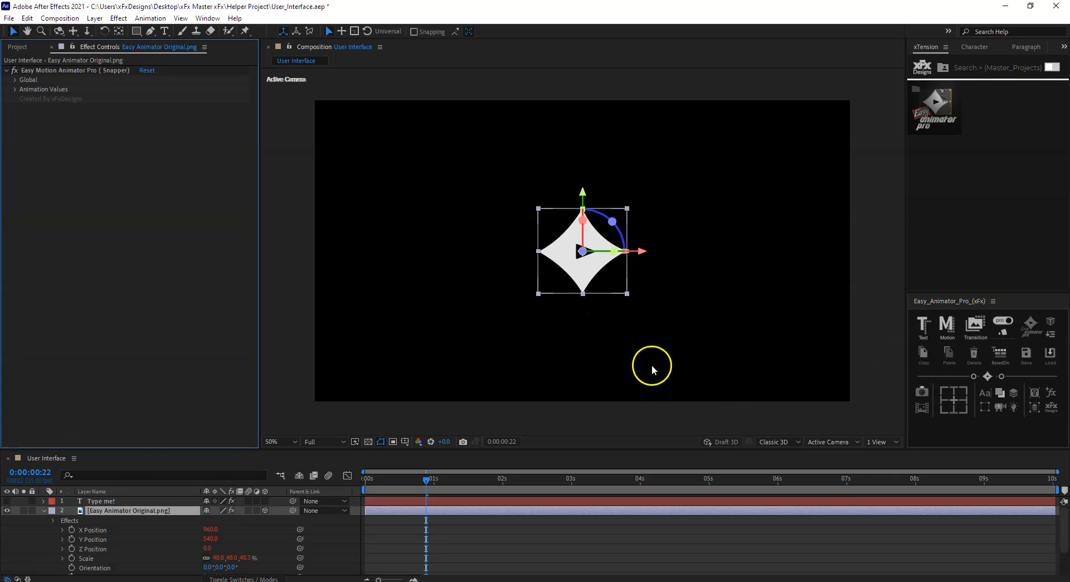
pyautogui.click(21, 91)
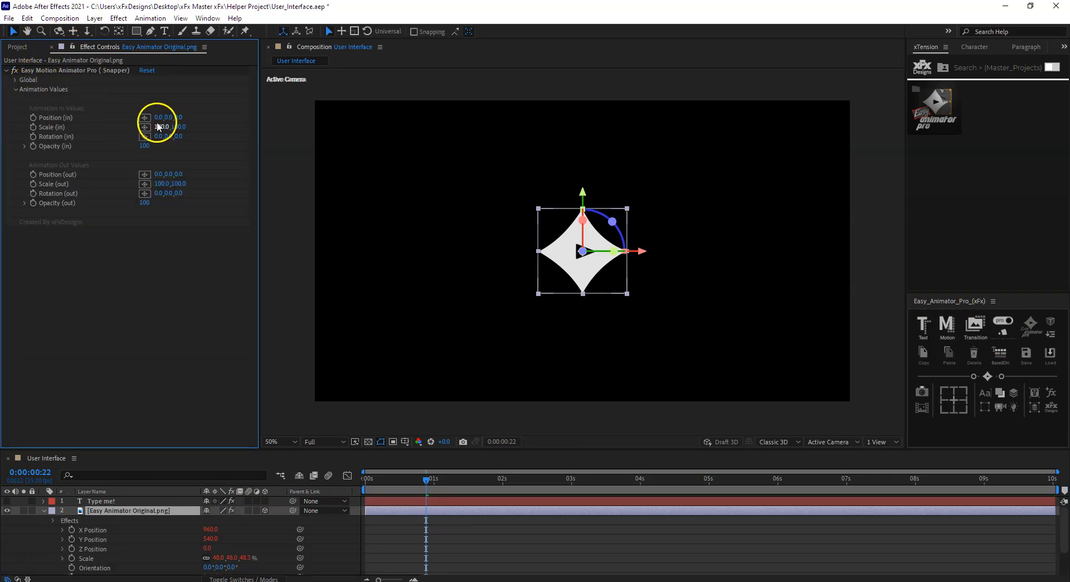
pyautogui.click(167, 118)
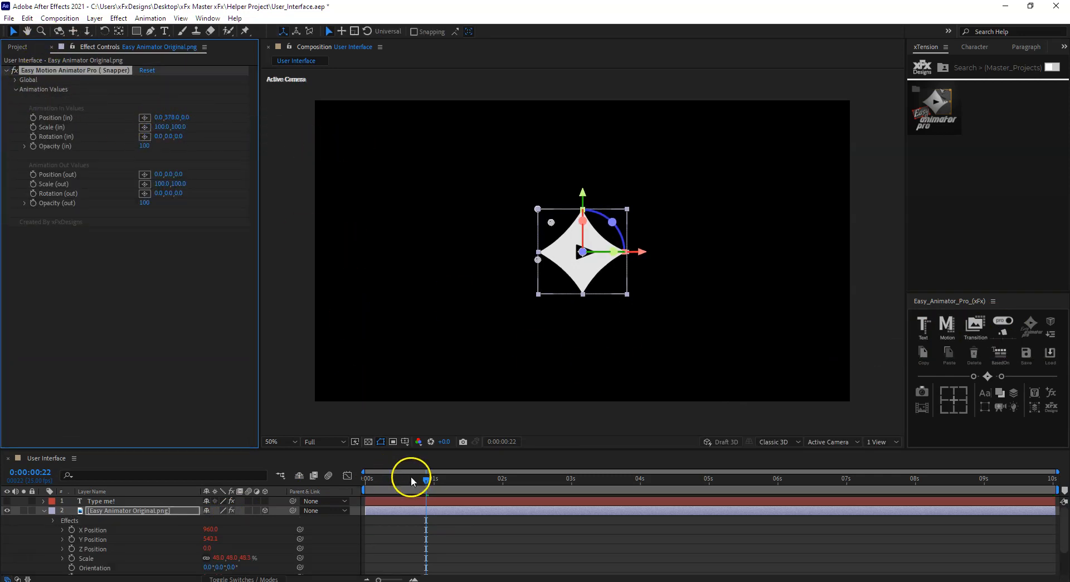
pyautogui.moveTo(412, 480); pyautogui.dragTo(362, 483)
pyautogui.press('space')
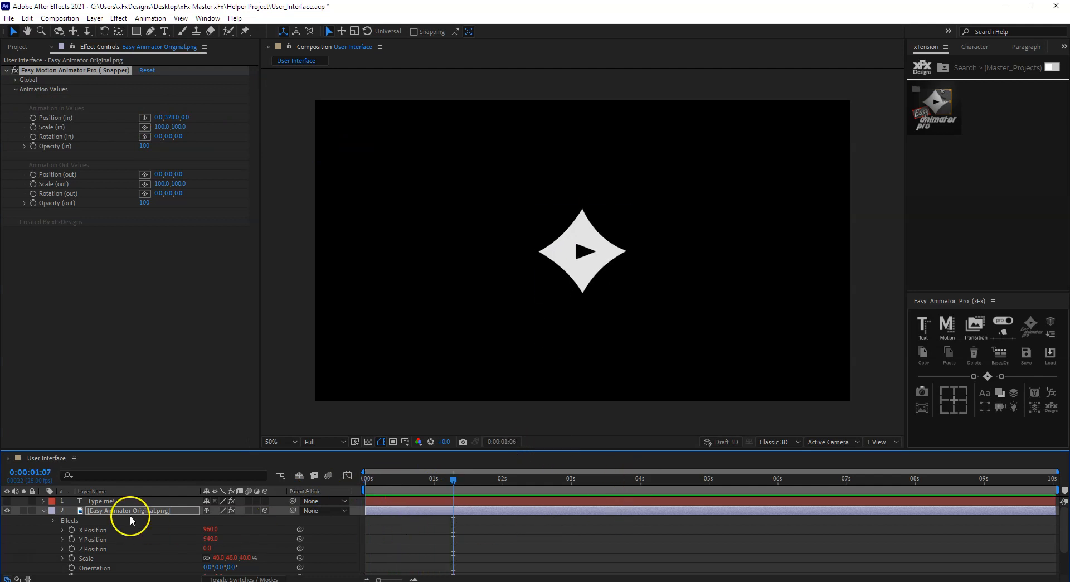
# - Convert the animated logo layer to 2D with Easy Animator's 3D toggle and preview its motion
pyautogui.click(136, 510)
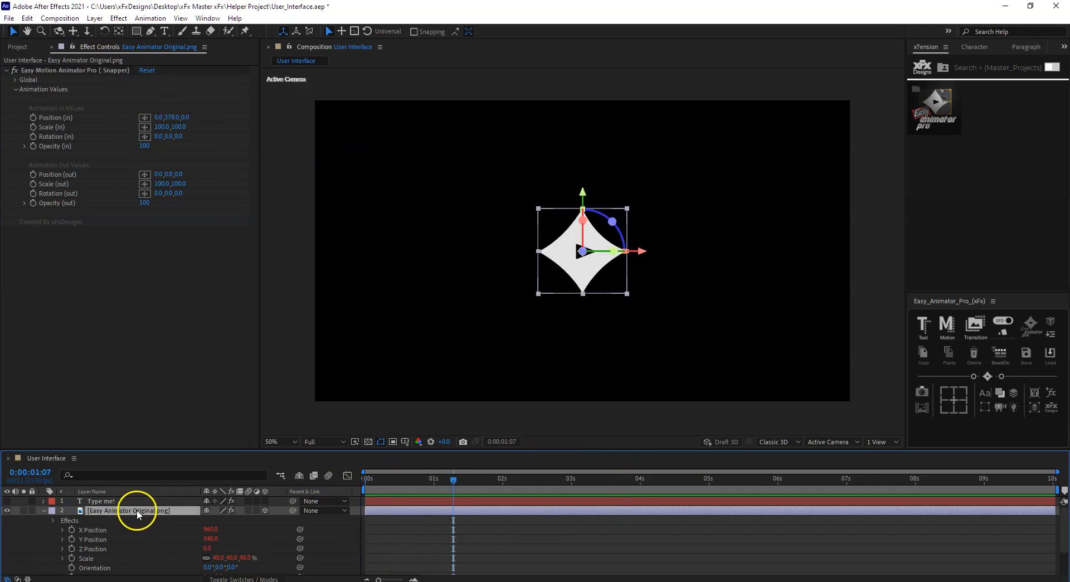
pyautogui.click(1051, 325)
pyautogui.moveTo(452, 493); pyautogui.dragTo(235, 497)
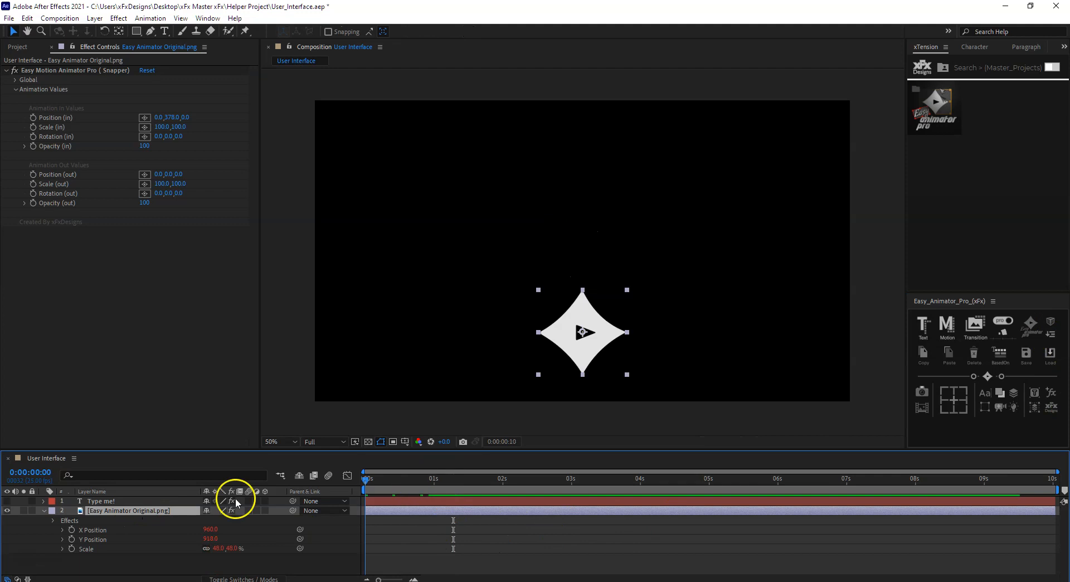
pyautogui.press('space')
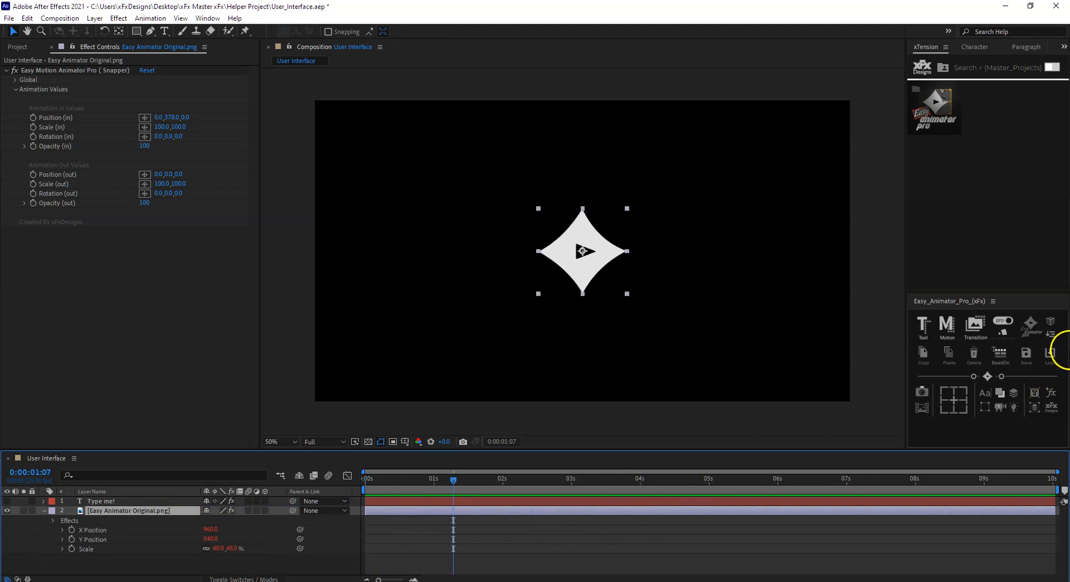
# - Toggle the logo layer's 3D state on and off repeatedly with Easy Animator
pyautogui.click(1051, 324)
pyautogui.click(1052, 324)
pyautogui.click(1052, 324)
pyautogui.click(1052, 324)
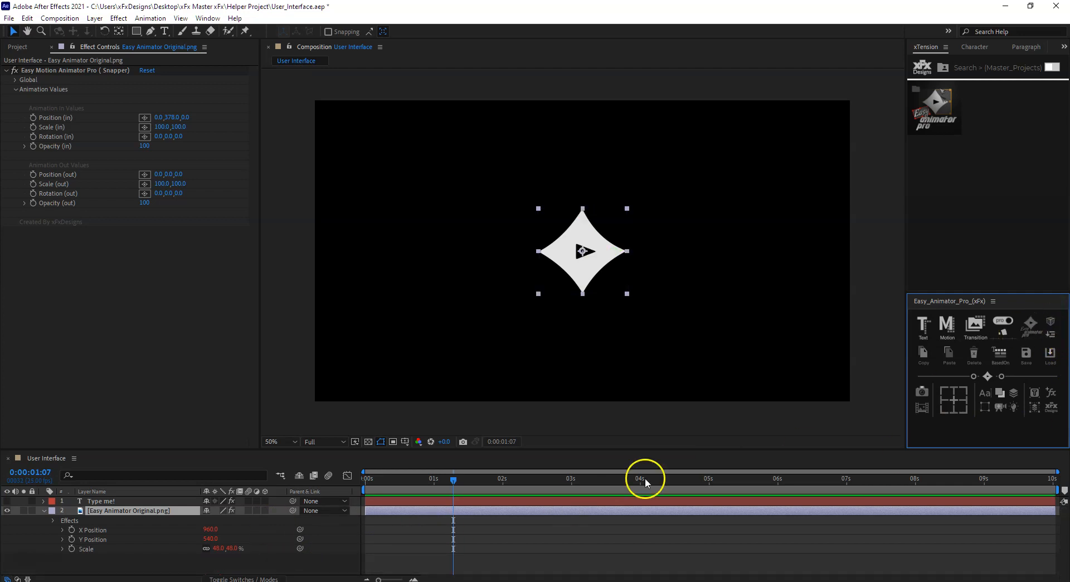
# - Delete both the text layer and the logo layer to empty the composition
pyautogui.click(114, 512)
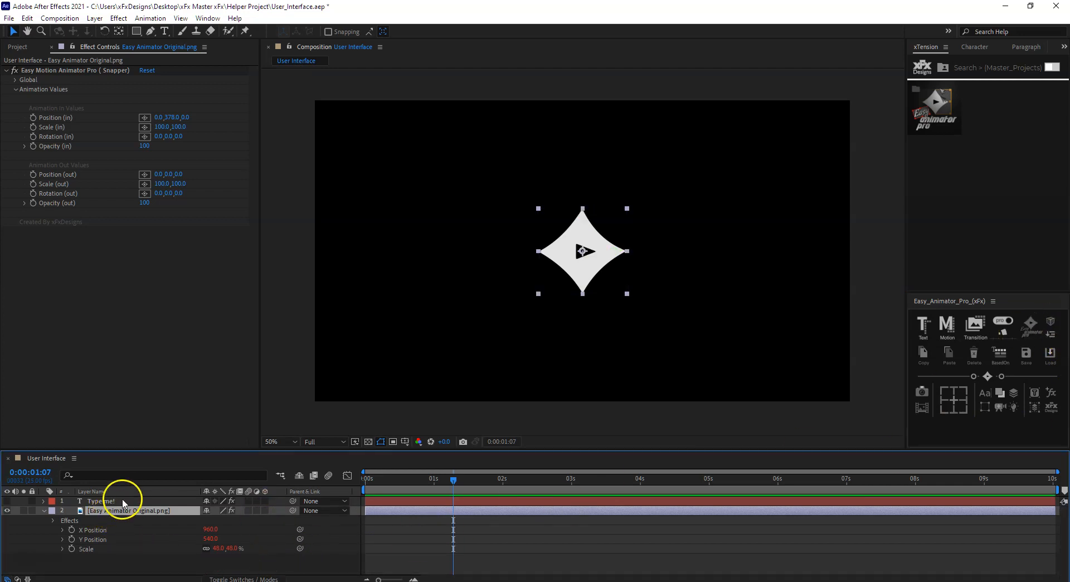
pyautogui.hotkey('ctrl', 'a')
pyautogui.press('Delete')
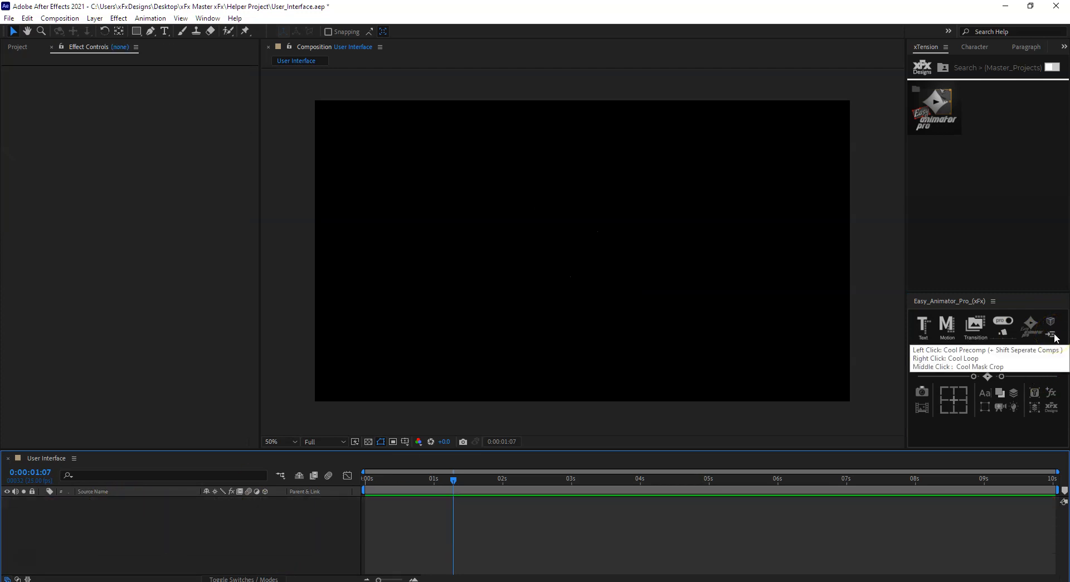
# - Add Easy Animator Original.png to the empty composition and scale the logo down to roughly half size around its centre
pyautogui.click(102, 143)
pyautogui.click(18, 50)
pyautogui.click(95, 407)
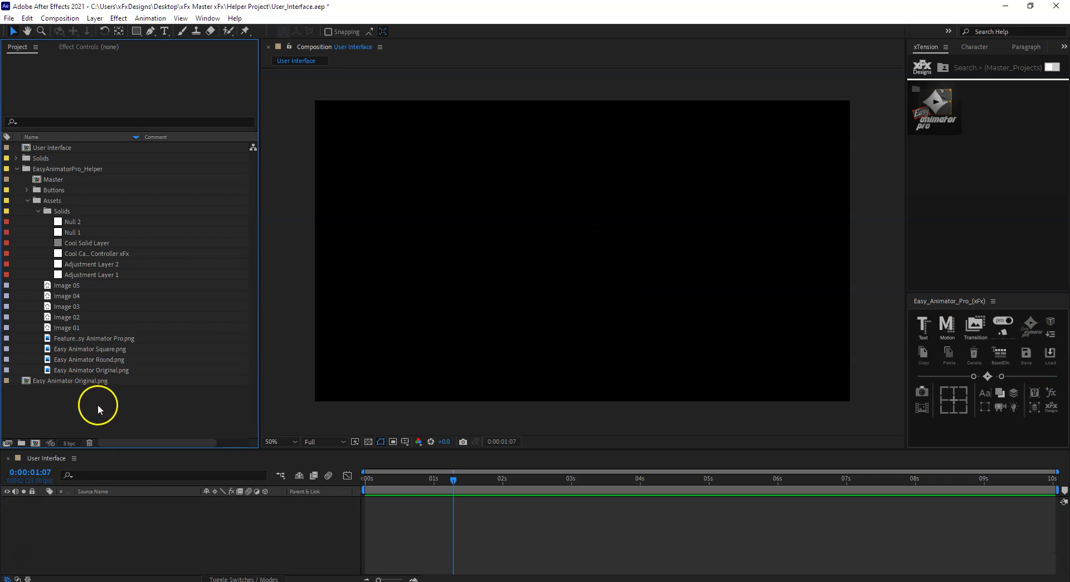
pyautogui.moveTo(90, 370); pyautogui.dragTo(212, 535)
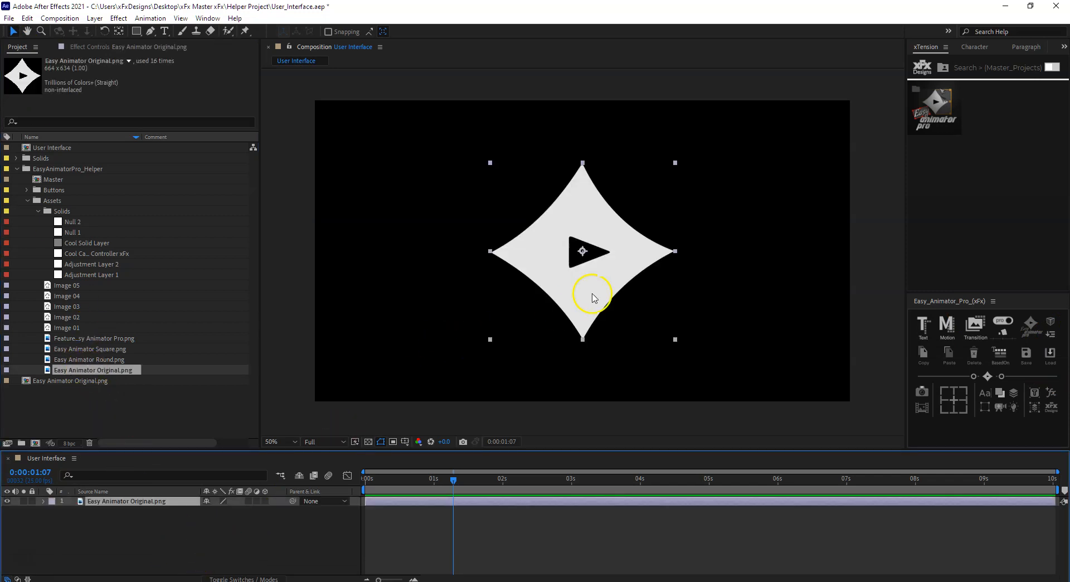
pyautogui.moveTo(490, 339); pyautogui.dragTo(528, 313)
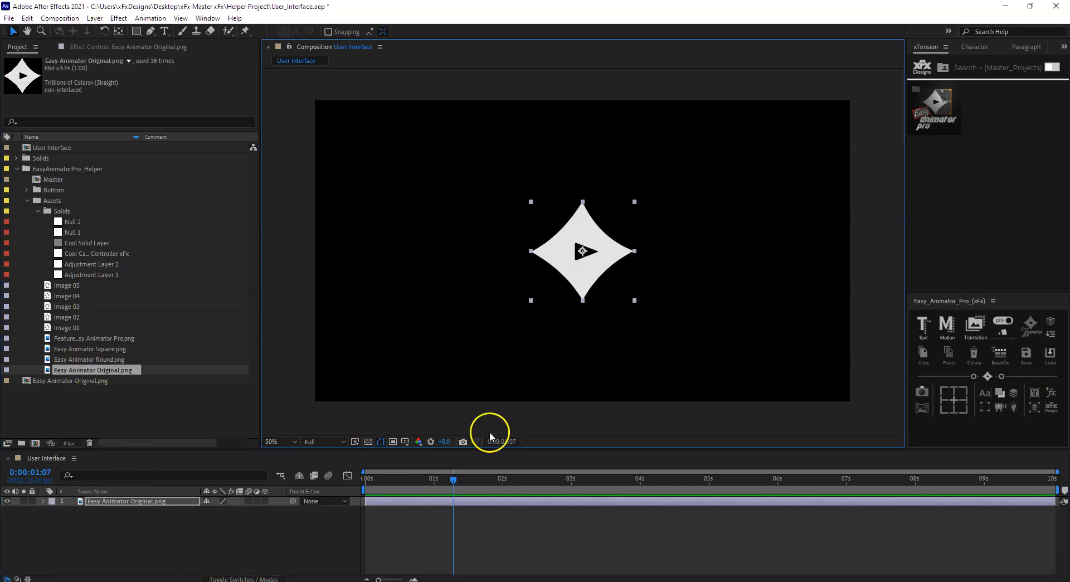
# - Trim the logo layer to about one second starting near 0:00:01:03, then duplicate it and shift one copy earlier
pyautogui.moveTo(367, 499); pyautogui.dragTo(440, 500)
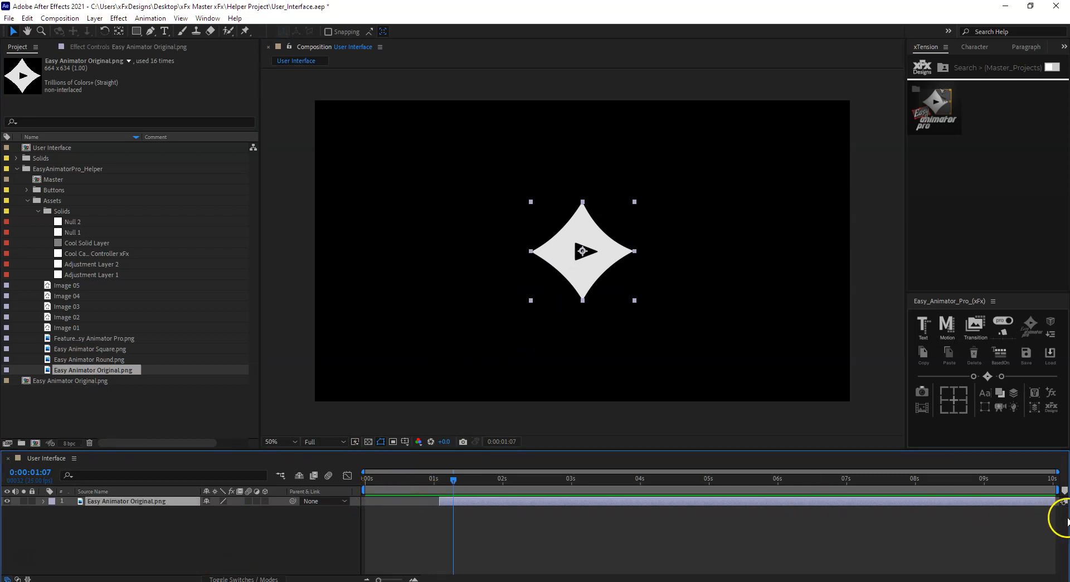
pyautogui.moveTo(1054, 502); pyautogui.dragTo(511, 516)
pyautogui.moveTo(450, 485); pyautogui.dragTo(441, 516)
pyautogui.hotkey('ctrl', 'd')
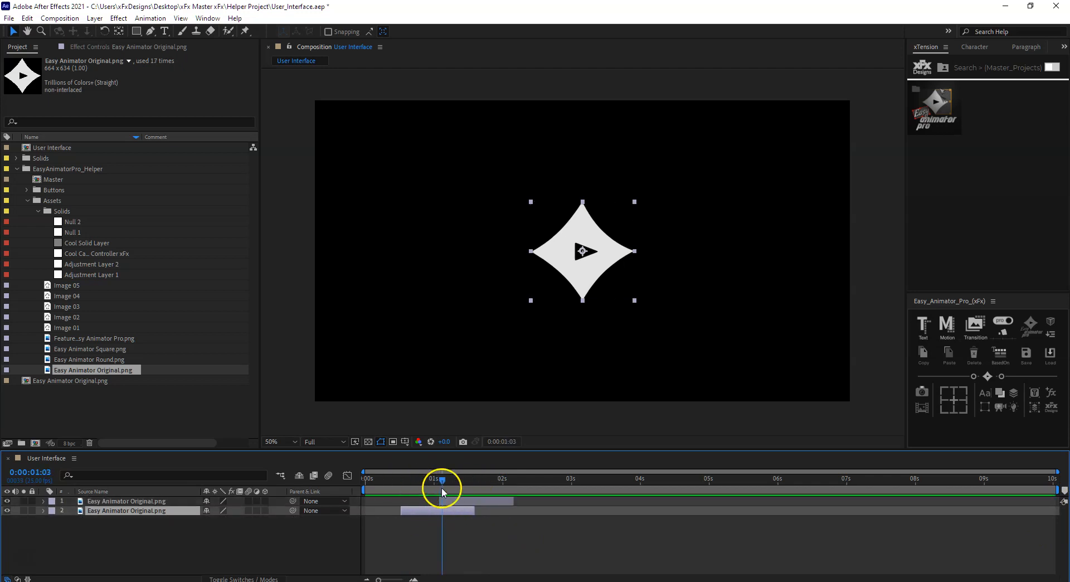
# - Add Easy Animator's Cool Solid Layer as a full-frame dark background beneath the two logo layers
pyautogui.rightClick(1000, 396)
pyautogui.hotkey('ctrl', 'z')
pyautogui.click(1000, 396)
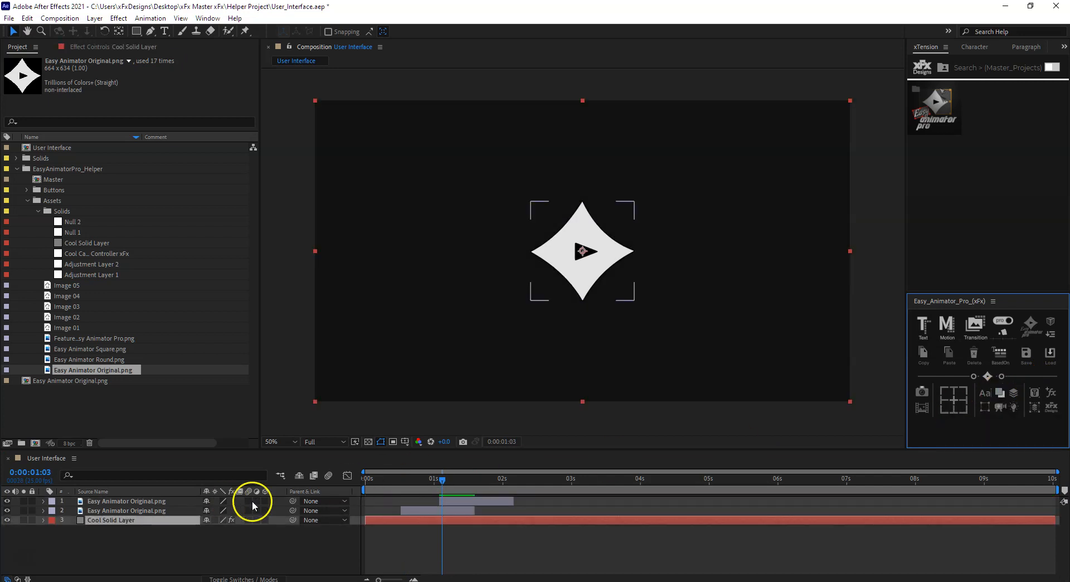
pyautogui.click(259, 552)
pyautogui.click(443, 489)
# - Duplicate both logo layers and stagger the four clips at different, overlapping times in the timeline
pyautogui.click(139, 510)
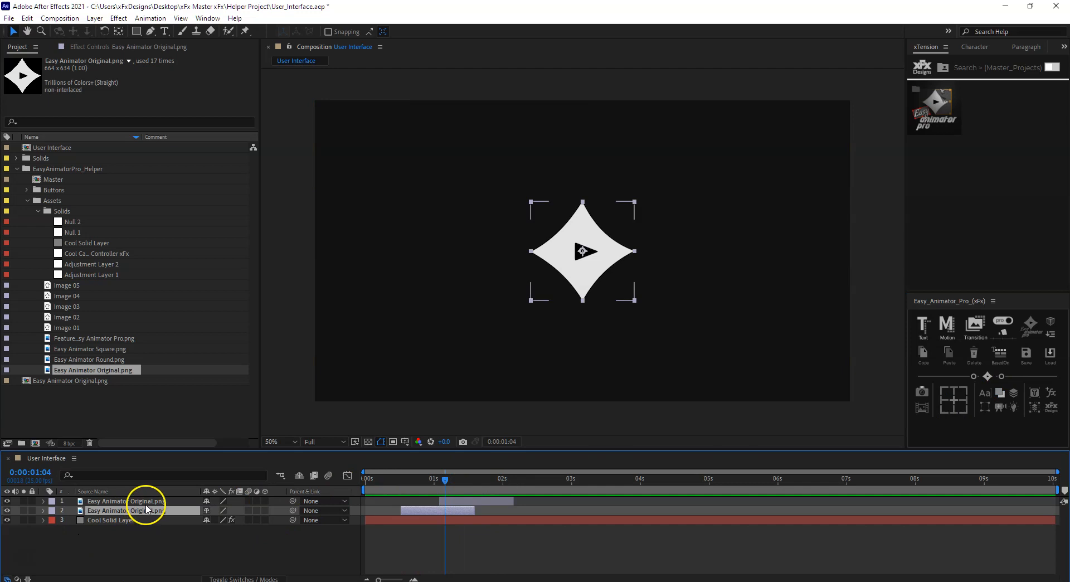
pyautogui.keyDown('ctrl'); pyautogui.click(140, 500); pyautogui.keyUp('ctrl')
pyautogui.hotkey('ctrl', 'd')
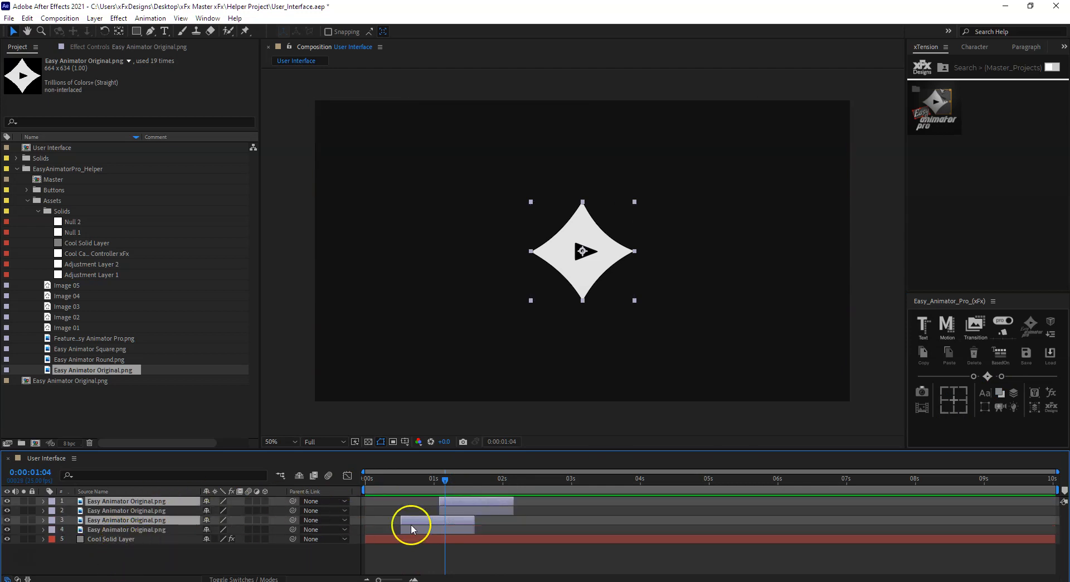
pyautogui.click(152, 529)
pyautogui.moveTo(438, 528); pyautogui.dragTo(518, 503)
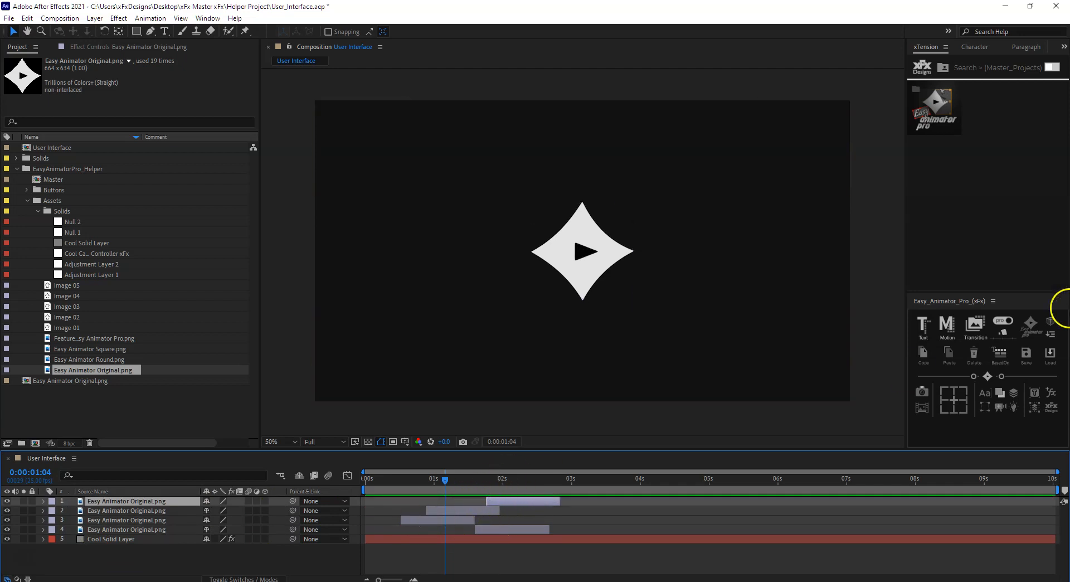
# - Try Cool Precomp on the first and third logo clips together, inspect the precomp's contents, and undo it
pyautogui.click(1053, 335)
pyautogui.click(443, 519)
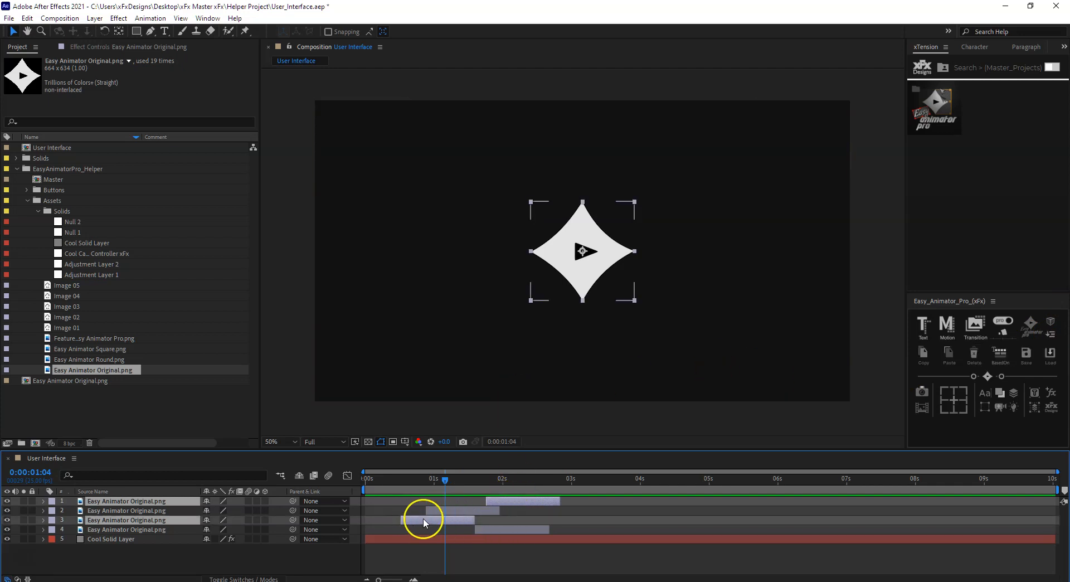
pyautogui.click(1047, 335)
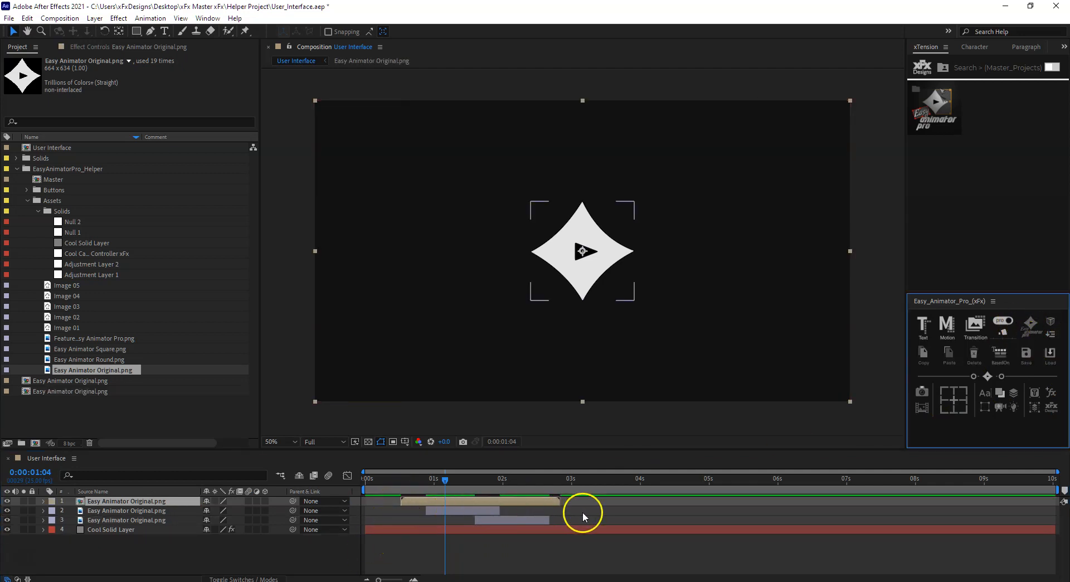
pyautogui.click(426, 483)
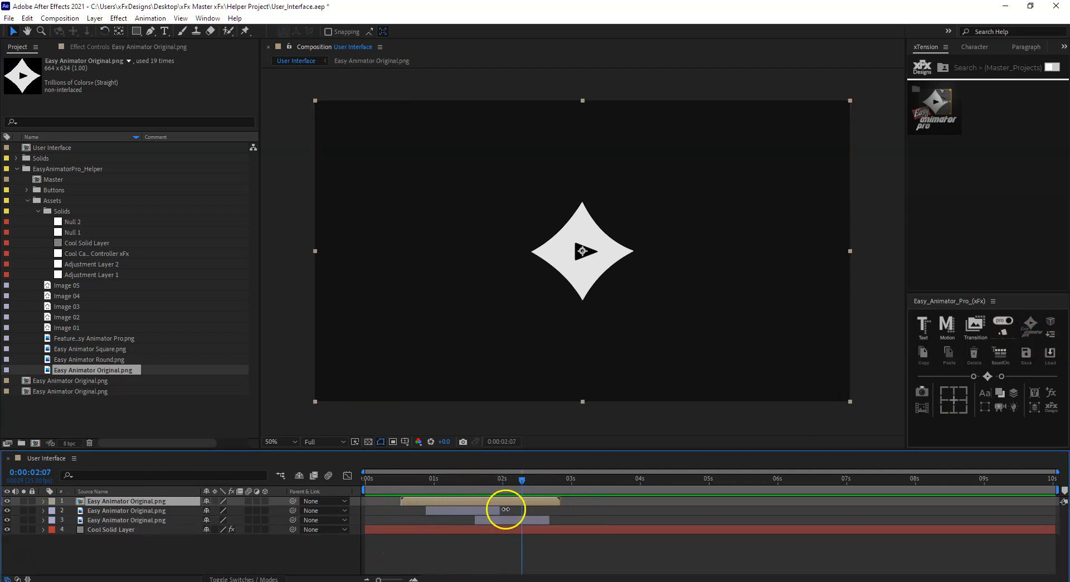
pyautogui.doubleClick(170, 503)
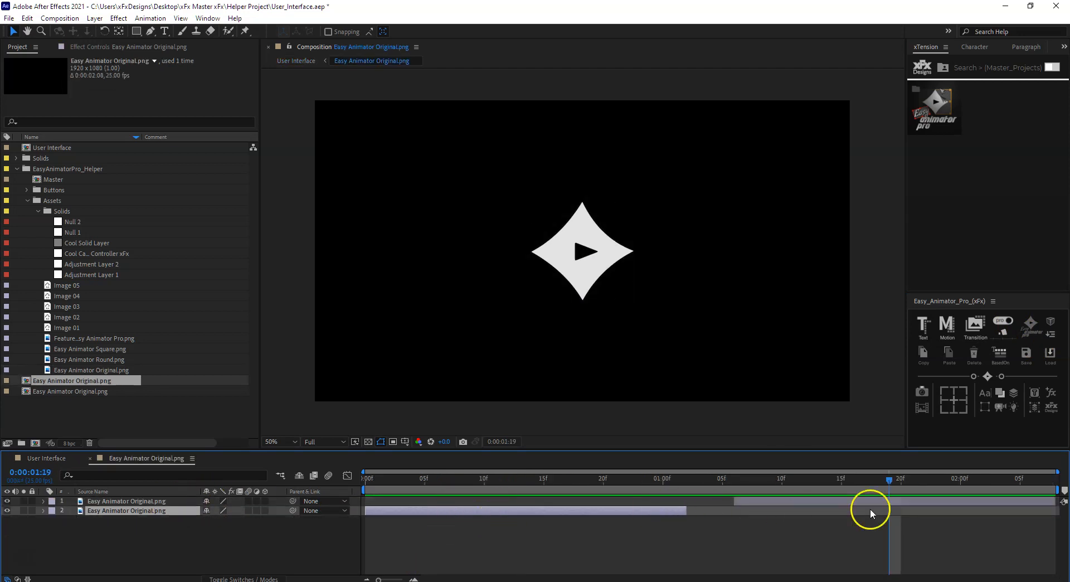
pyautogui.click(60, 458)
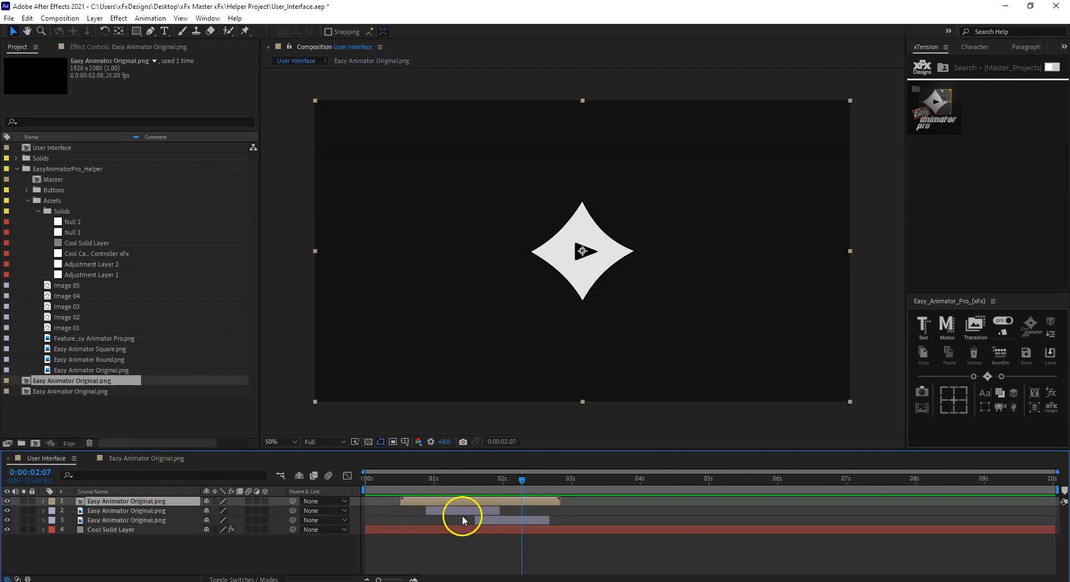
pyautogui.hotkey('ctrl', 'z')
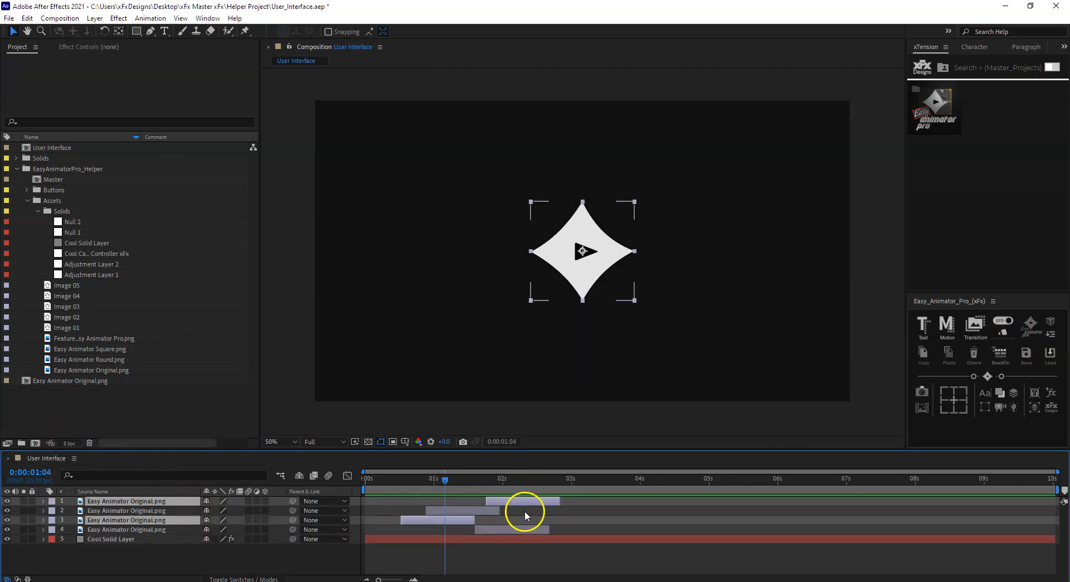
# - Try Cool Precomp on all four logo clips as one combined precomp, and undo it
pyautogui.keyDown('shift'); pyautogui.click(494, 523); pyautogui.keyUp('shift')
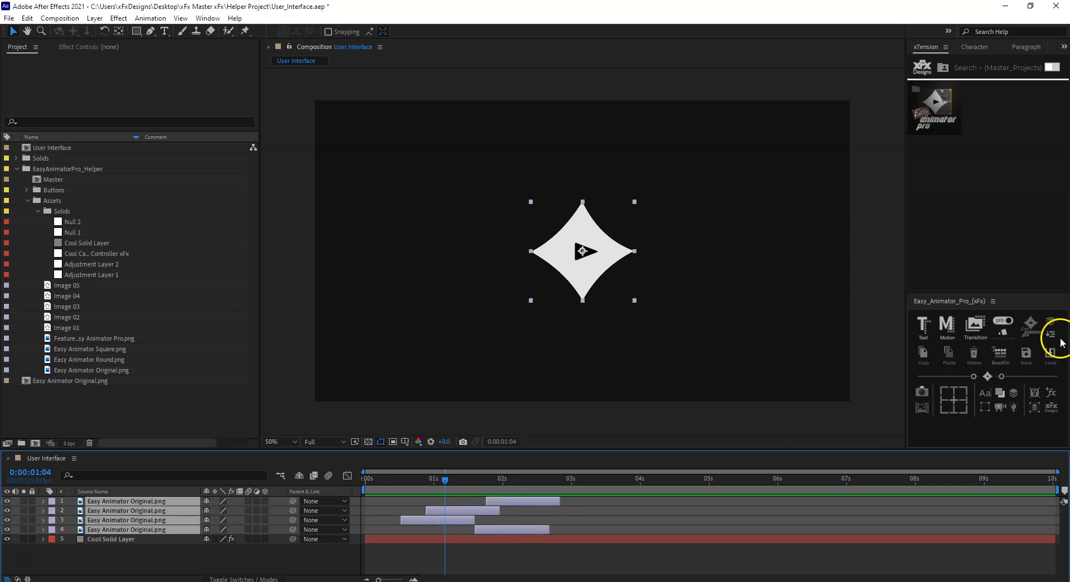
pyautogui.click(1052, 336)
pyautogui.click(456, 494)
pyautogui.hotkey('ctrl', 'z')
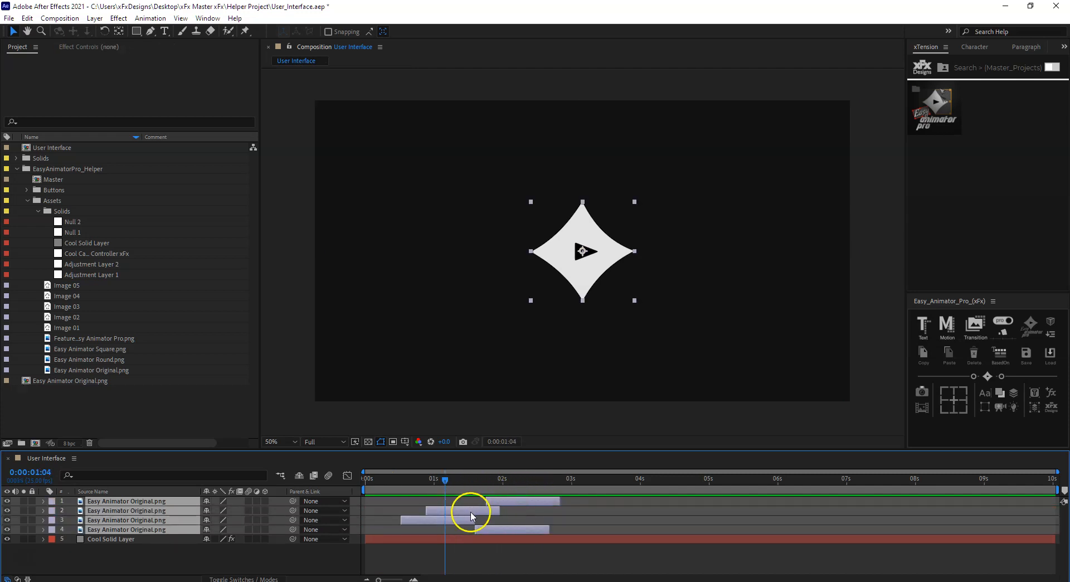
# - Try Cool Precomp's separate-comps option on the four logo clips, scrub through them, and undo it
pyautogui.click(516, 510)
pyautogui.click(484, 528)
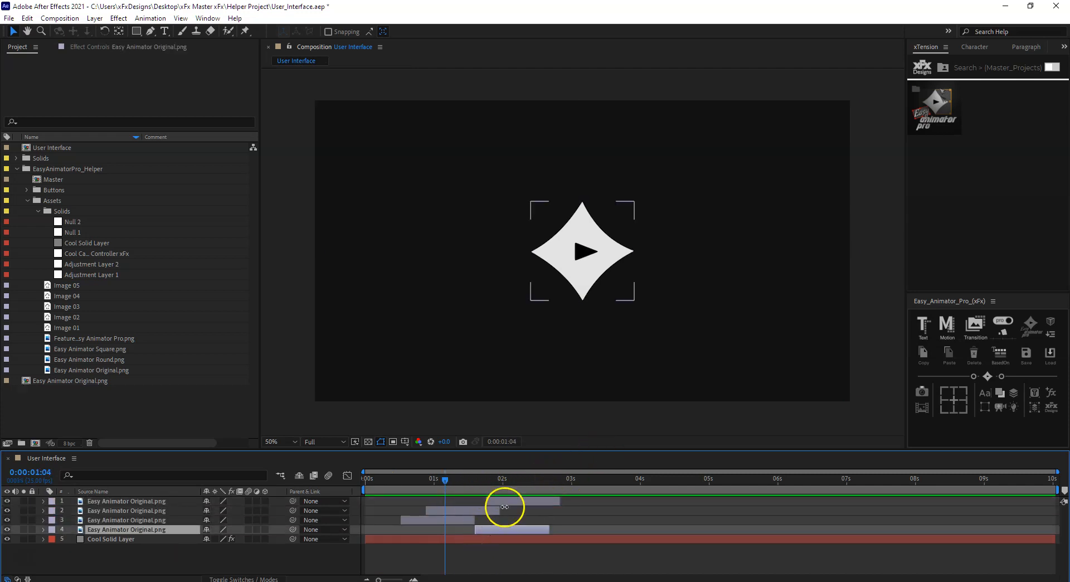
pyautogui.keyDown('shift'); pyautogui.click(504, 501); pyautogui.keyUp('shift')
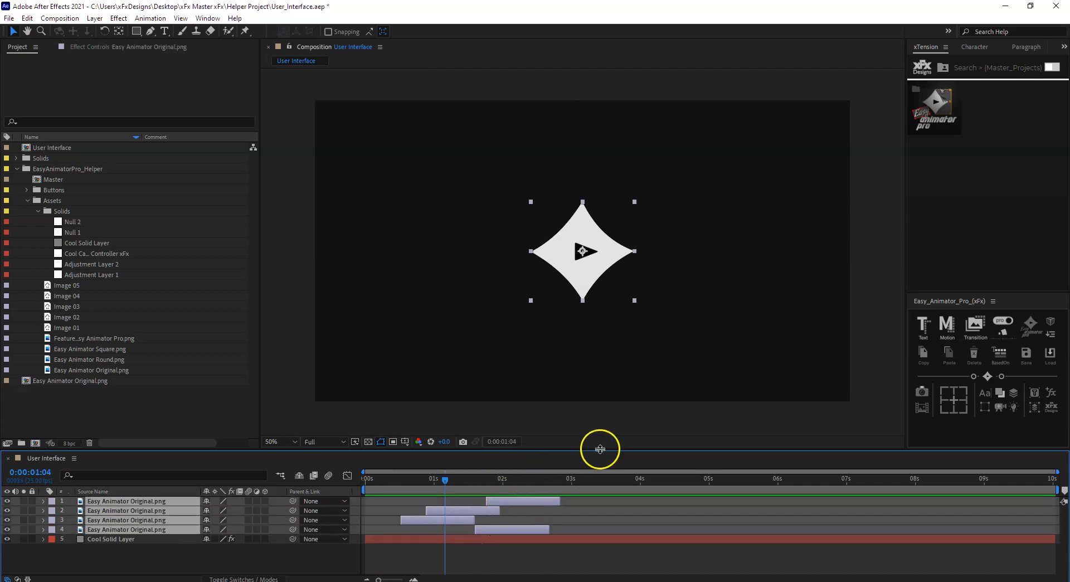
pyautogui.click(1053, 336)
pyautogui.click(503, 500)
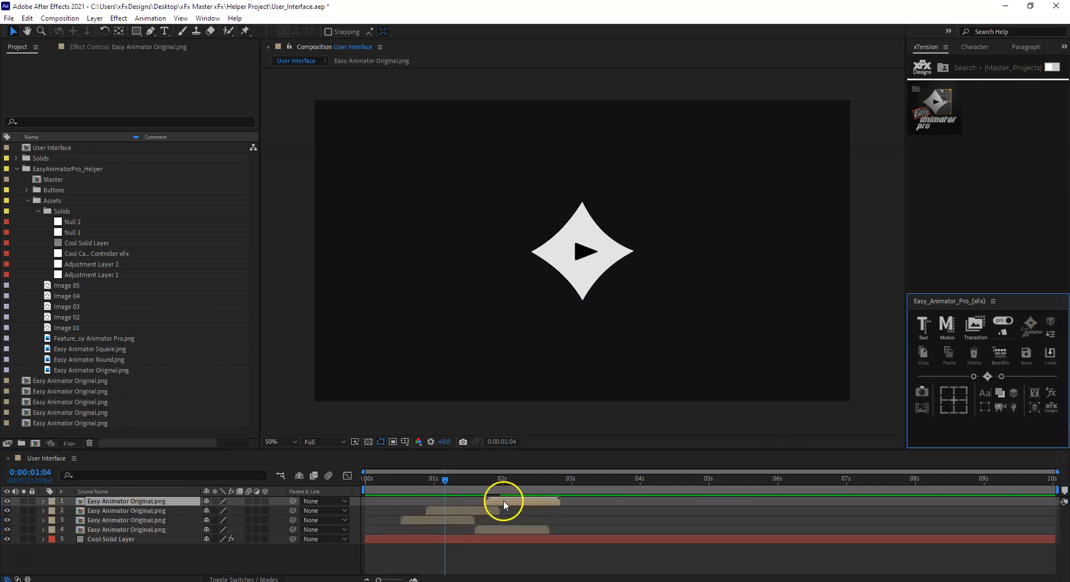
pyautogui.click(394, 480)
pyautogui.moveTo(394, 480); pyautogui.dragTo(445, 490)
pyautogui.hotkey('ctrl', 'z')
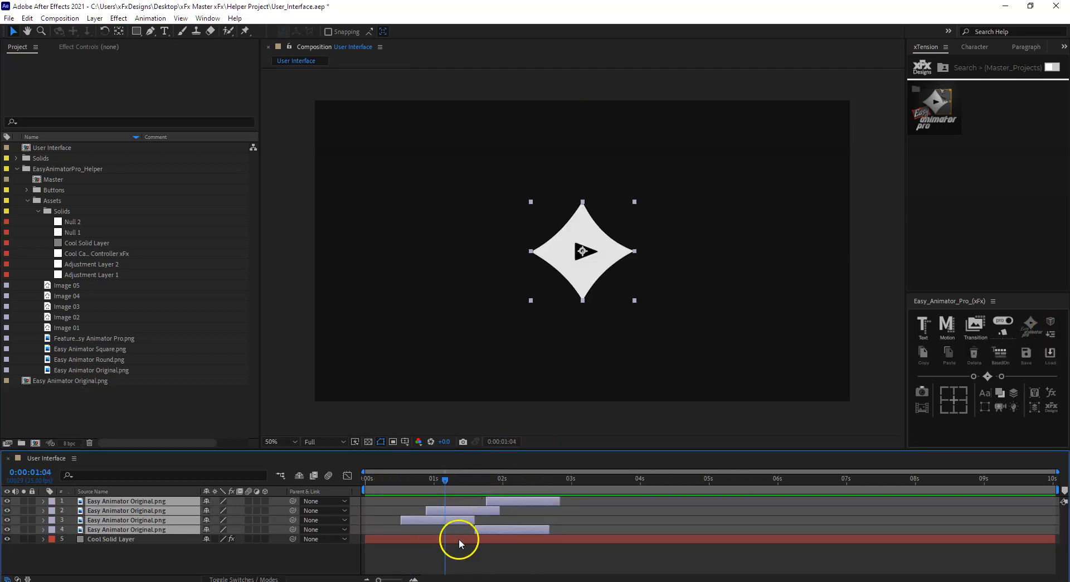
# - Try Cool Mask Crop directly on the third logo clip and dismiss the alert
pyautogui.click(1051, 335)
pyautogui.click(303, 563)
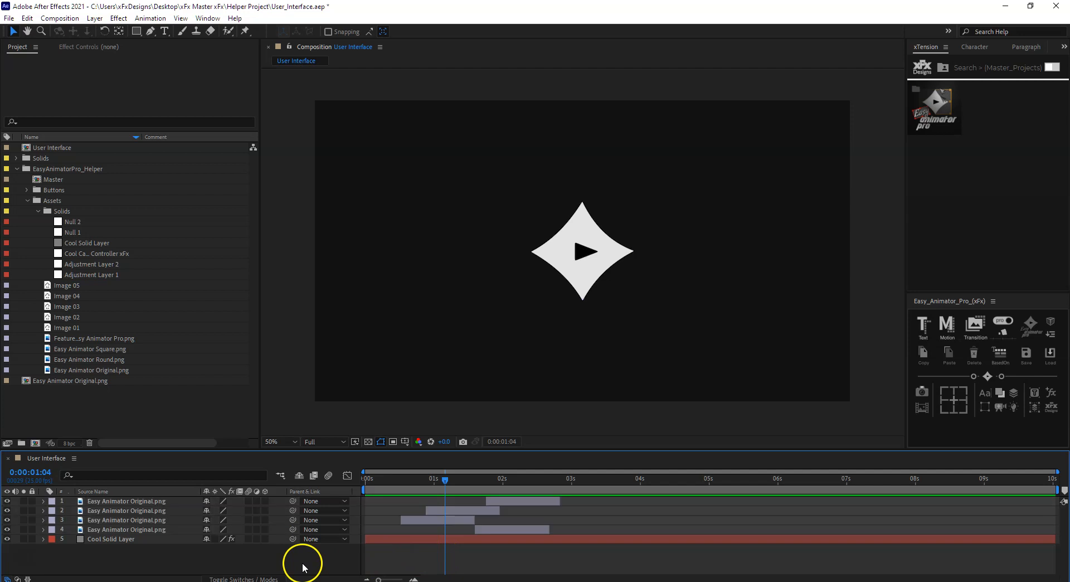
pyautogui.click(467, 518)
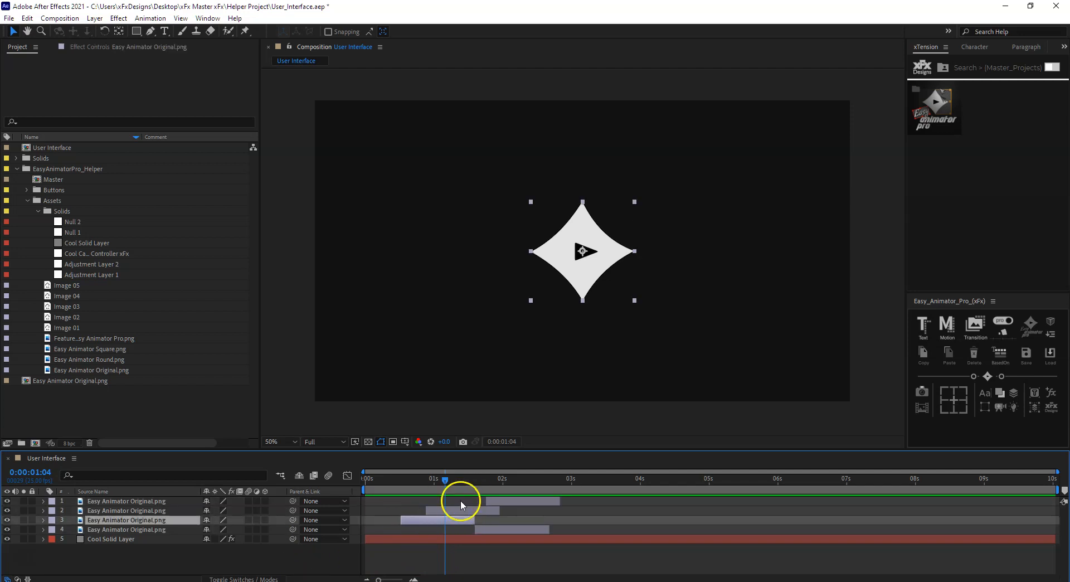
pyautogui.middleClick(1052, 336)
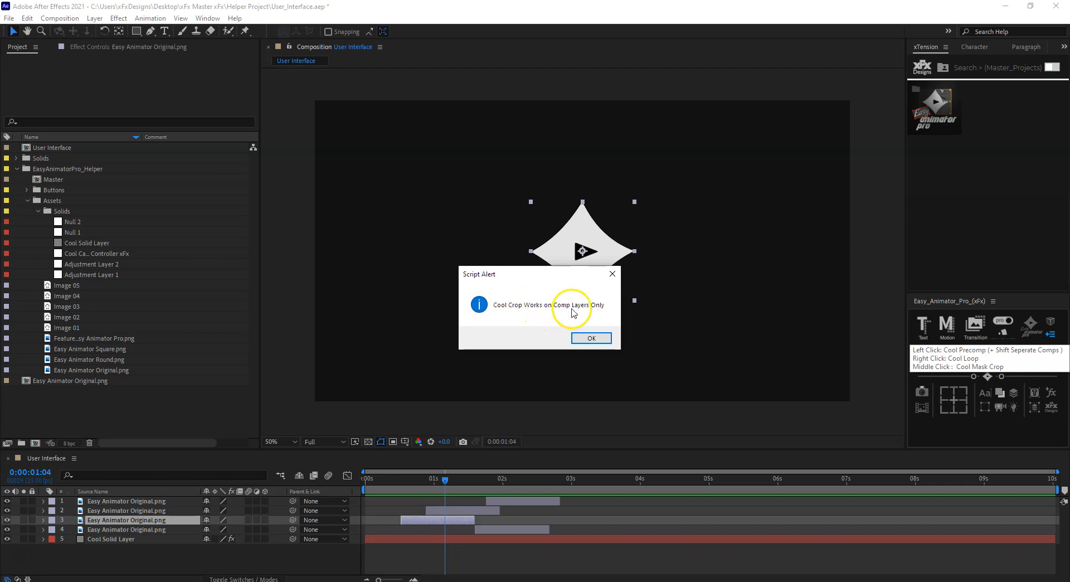
pyautogui.click(594, 339)
# - Animate the third logo clip's position rightward from 658, 540 at 0:00:00:13 to near the frame's right side at 0:00:01:10, and preview it soloed
pyautogui.moveTo(435, 483); pyautogui.dragTo(401, 484)
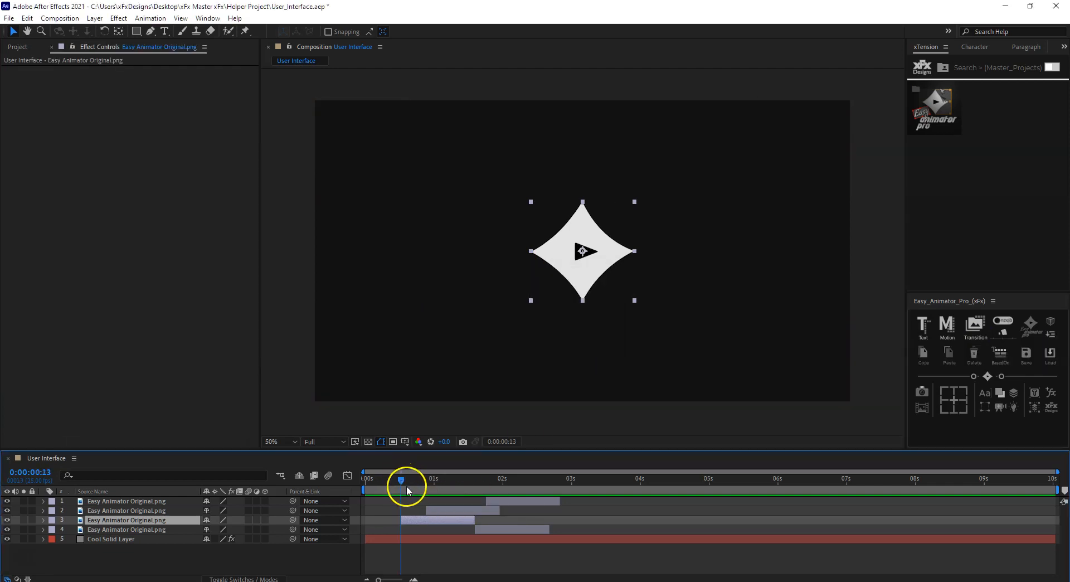
pyautogui.press('p')
pyautogui.click(71, 530)
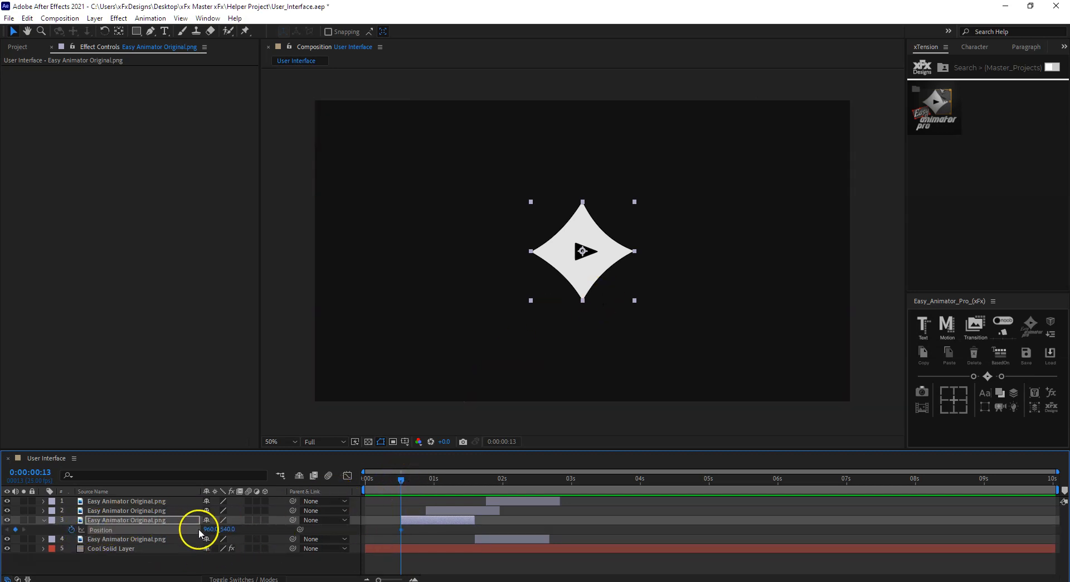
pyautogui.moveTo(209, 529); pyautogui.dragTo(106, 531)
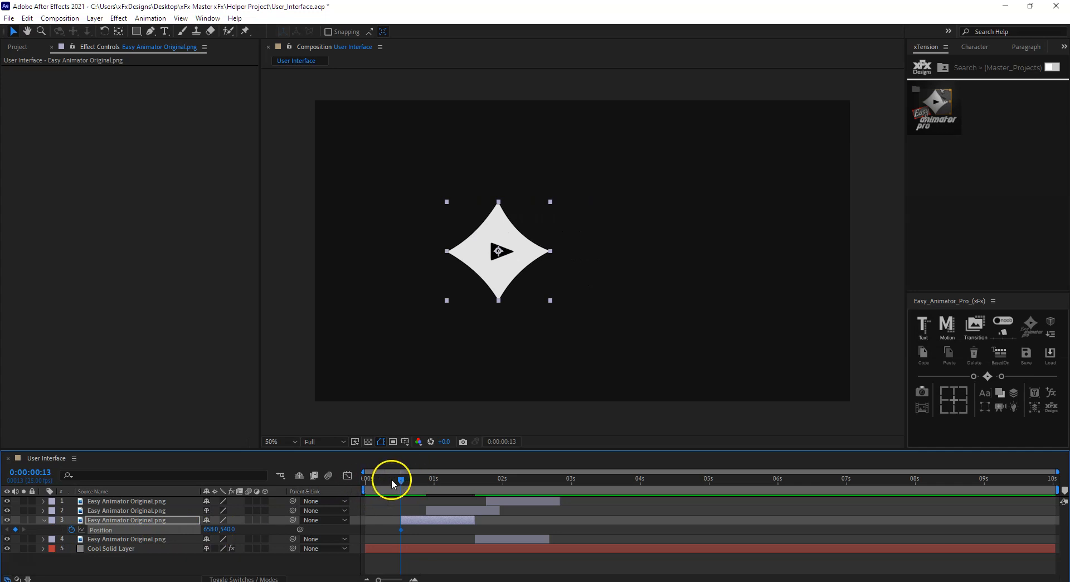
pyautogui.moveTo(391, 479); pyautogui.dragTo(444, 479)
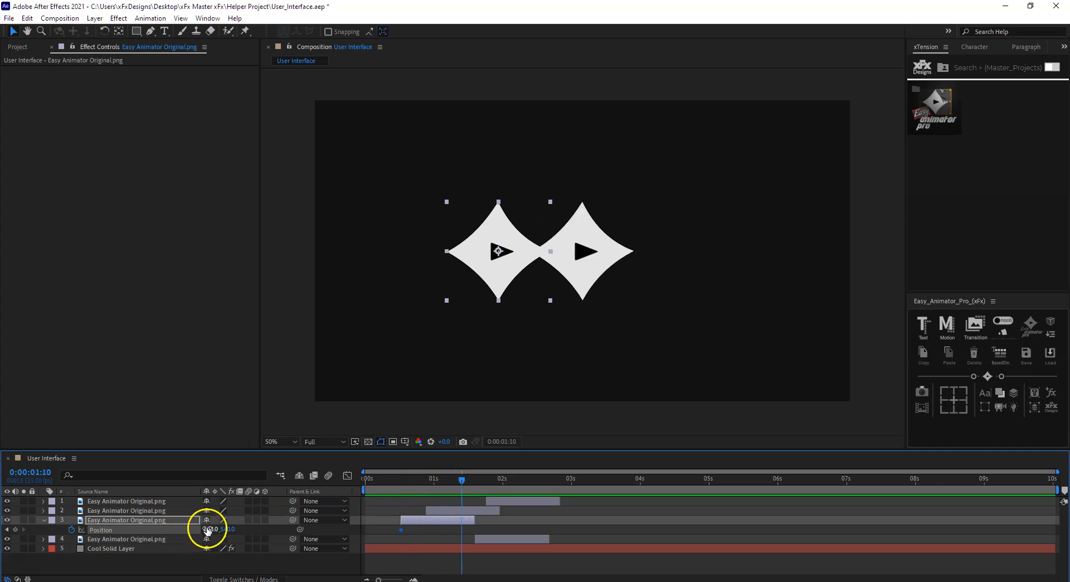
pyautogui.moveTo(210, 530); pyautogui.dragTo(795, 519)
pyautogui.click(23, 521)
pyautogui.moveTo(433, 478); pyautogui.dragTo(401, 480)
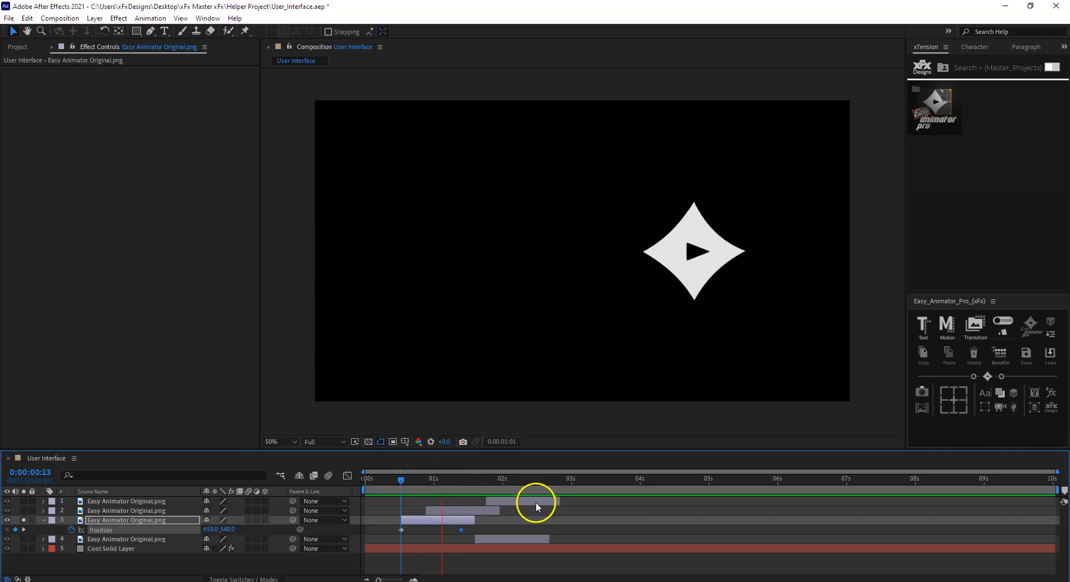
pyautogui.moveTo(486, 482); pyautogui.dragTo(439, 493)
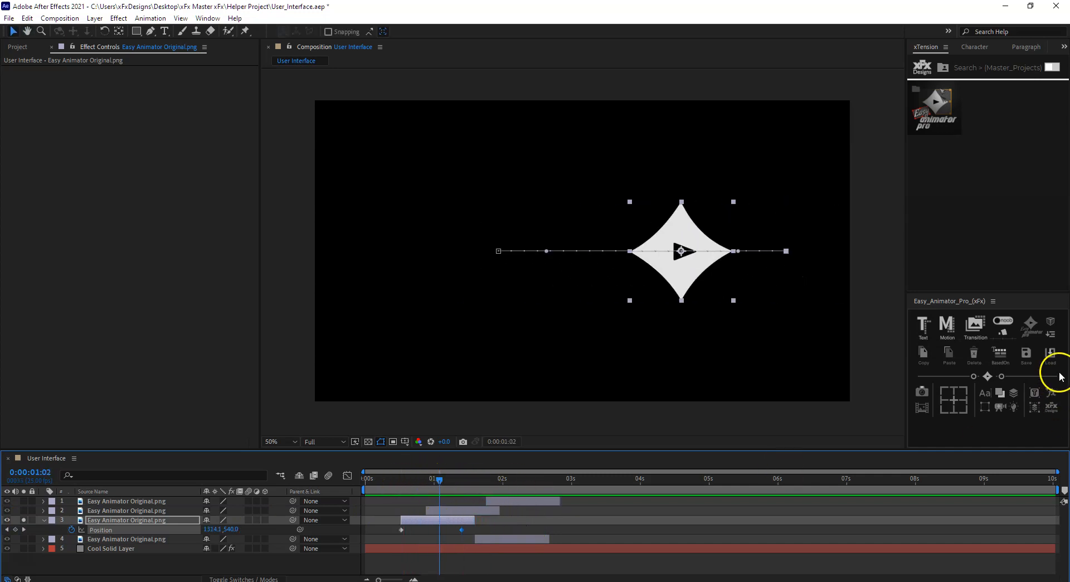
# - Precompose the animated logo clip with Cool Precomp and draw a wide rectangular mask around the logo's travel path
pyautogui.click(1052, 334)
pyautogui.moveTo(421, 488)
pyautogui.mouseDown()
pyautogui.moveTo(401, 480)
pyautogui.moveTo(464, 494)
pyautogui.moveTo(402, 501)
pyautogui.moveTo(420, 504)
pyautogui.mouseUp()
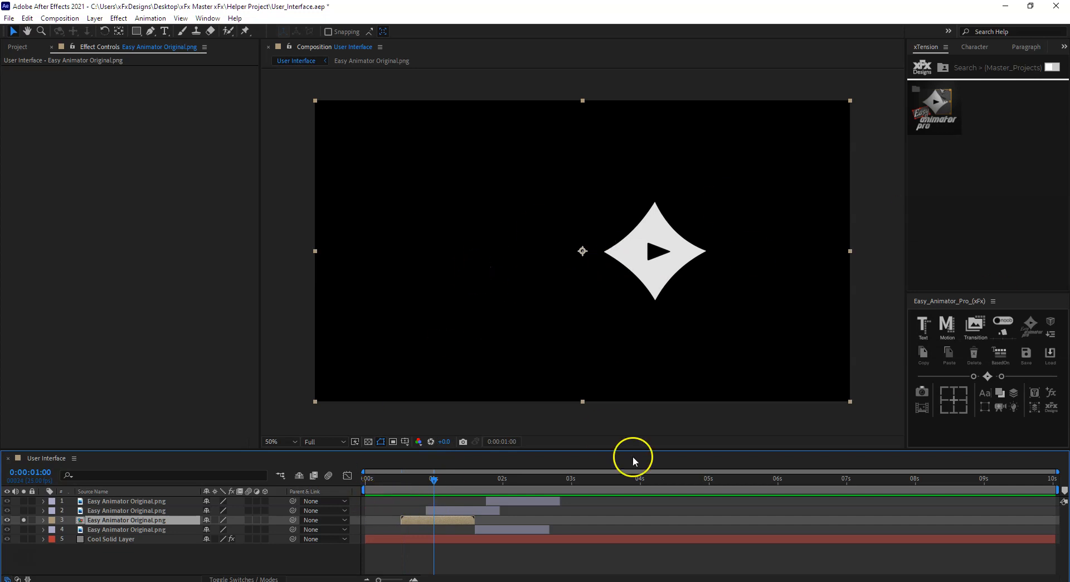
pyautogui.click(138, 31)
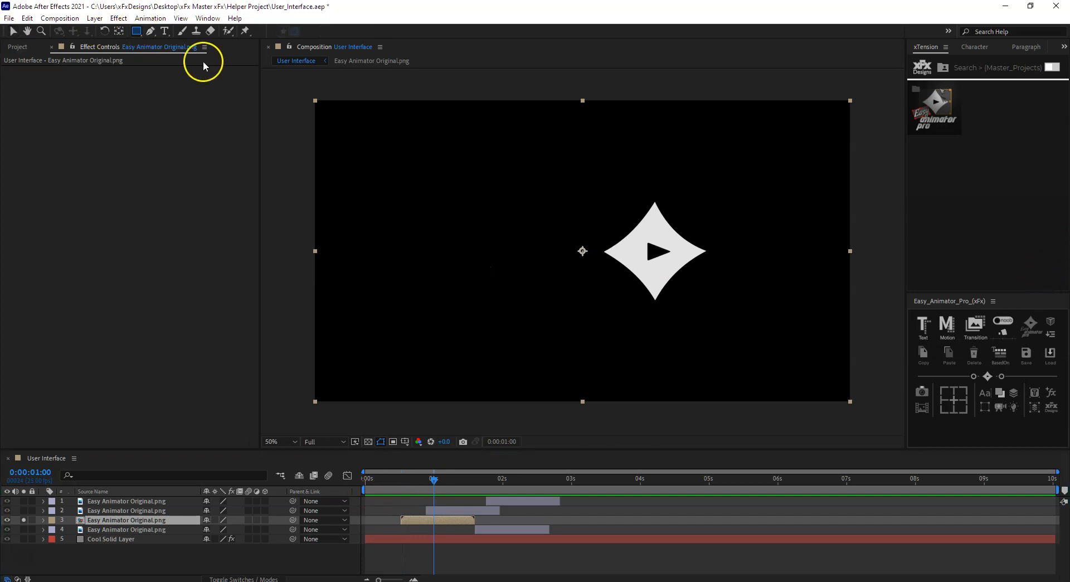
pyautogui.moveTo(422, 478); pyautogui.dragTo(406, 478)
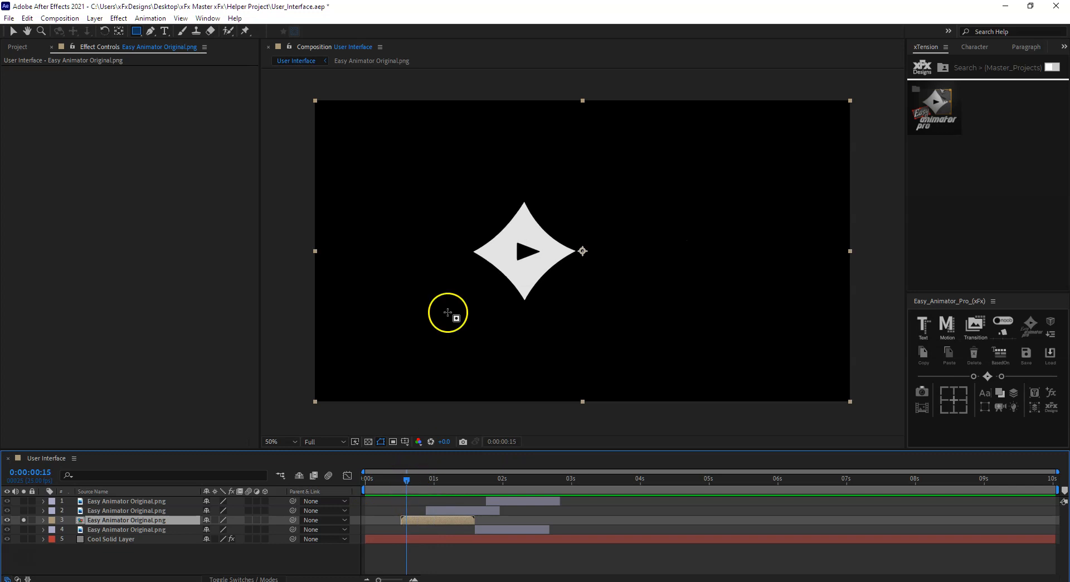
pyautogui.click(402, 475)
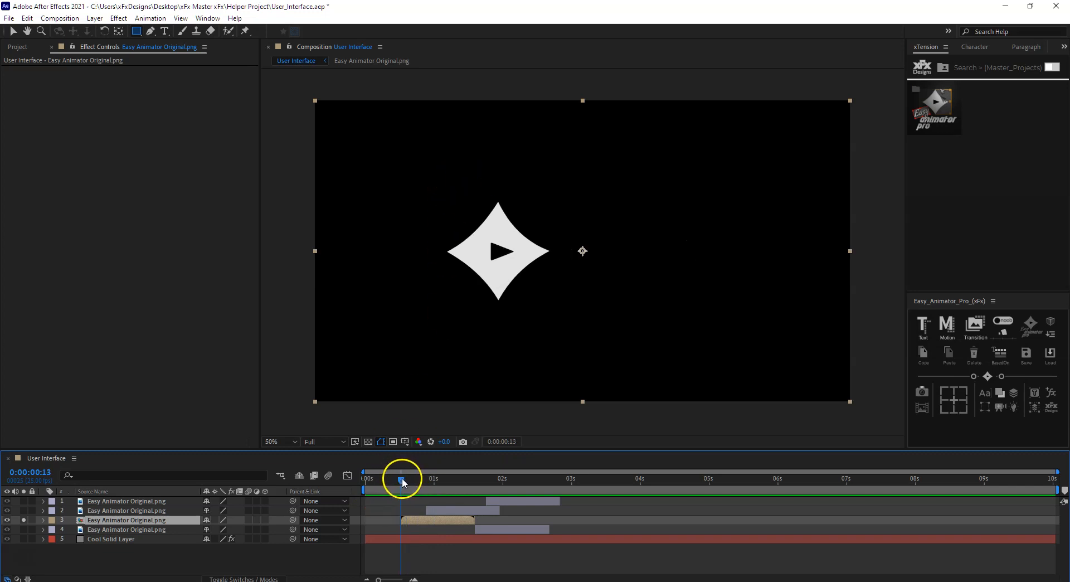
pyautogui.moveTo(418, 188); pyautogui.dragTo(824, 307)
# - Extend the mask's right edge to enclose the whole logo at 0:00:01:13
pyautogui.moveTo(406, 479); pyautogui.dragTo(475, 485)
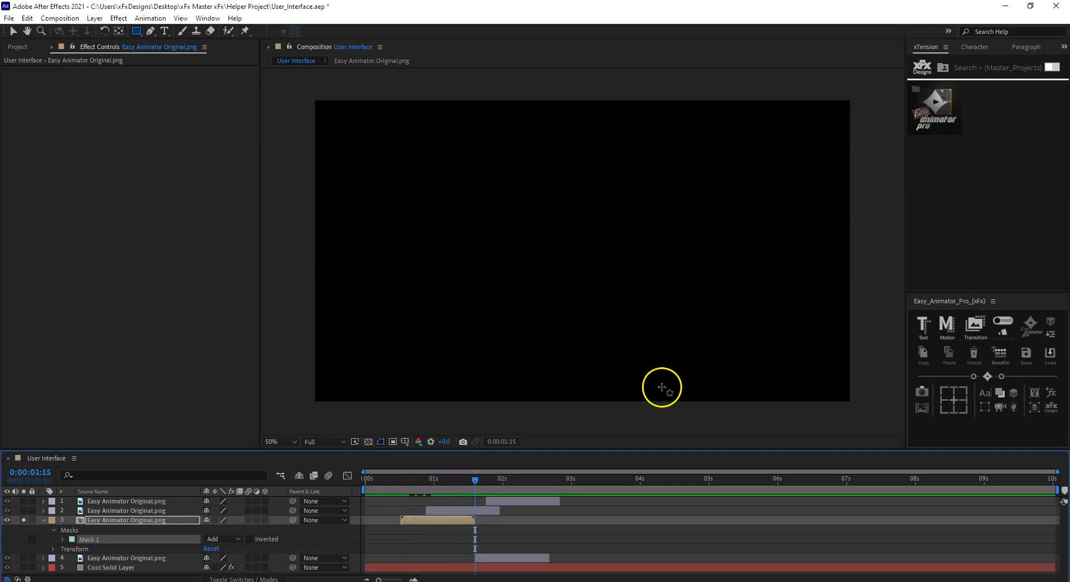
pyautogui.click(471, 481)
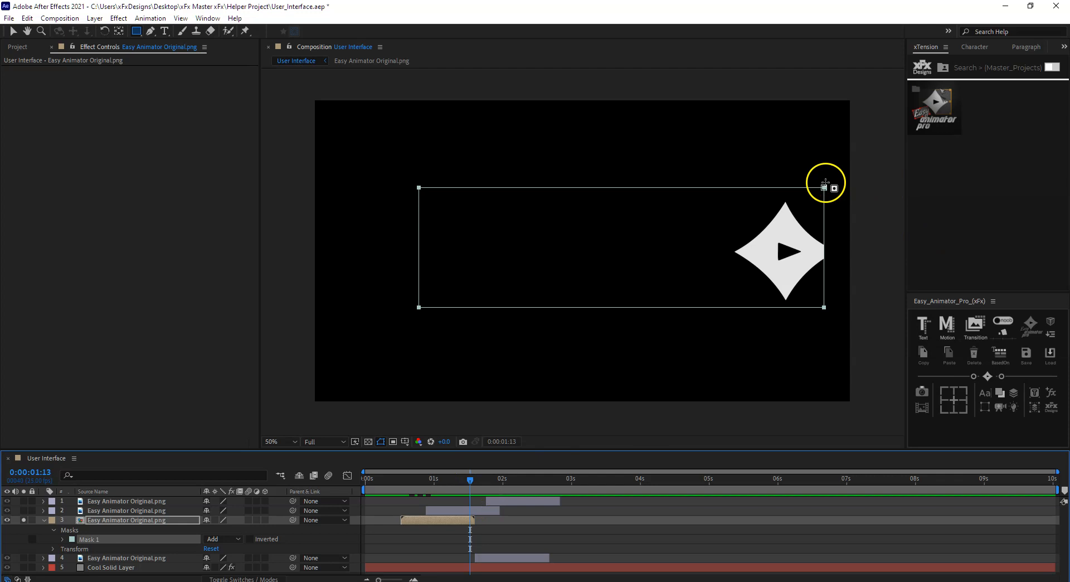
pyautogui.click(16, 32)
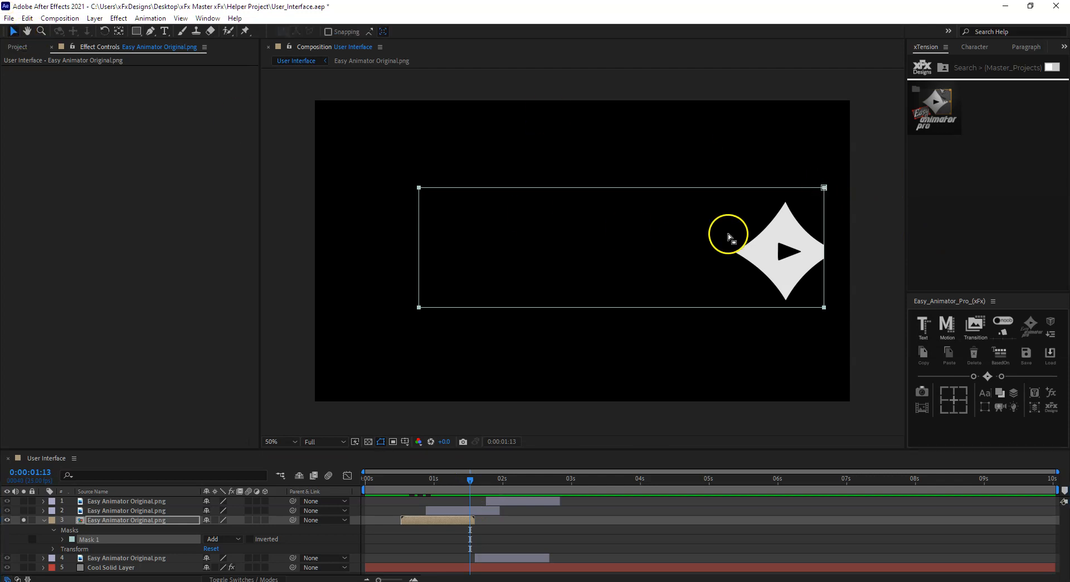
pyautogui.moveTo(797, 163); pyautogui.dragTo(853, 301)
pyautogui.moveTo(825, 258); pyautogui.dragTo(842, 258)
# - Crop the logo precomp to its mask with Cool Mask Crop and scrub through the cropped composition
pyautogui.click(457, 520)
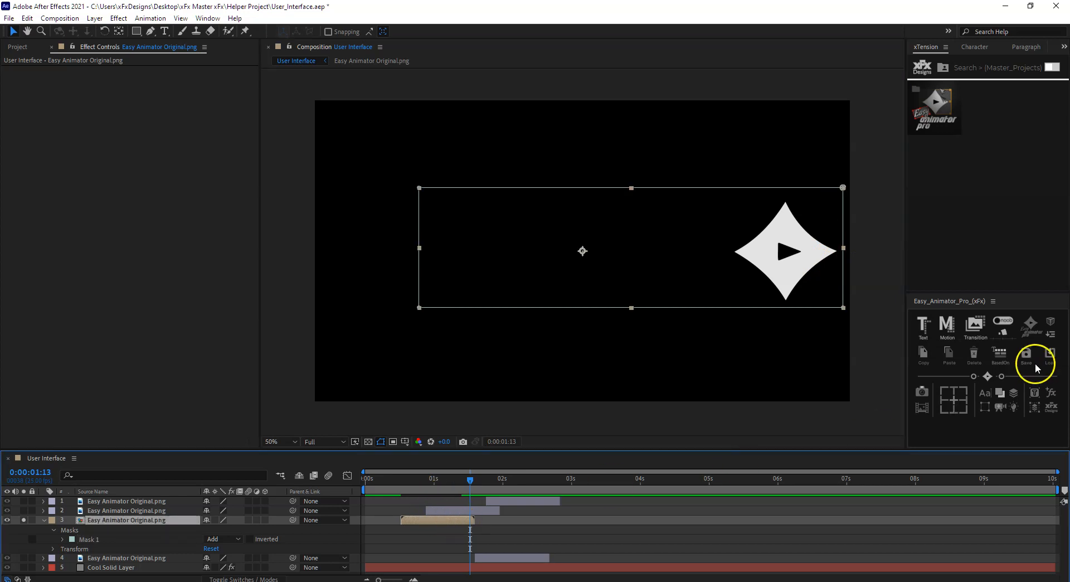
pyautogui.click(1052, 335)
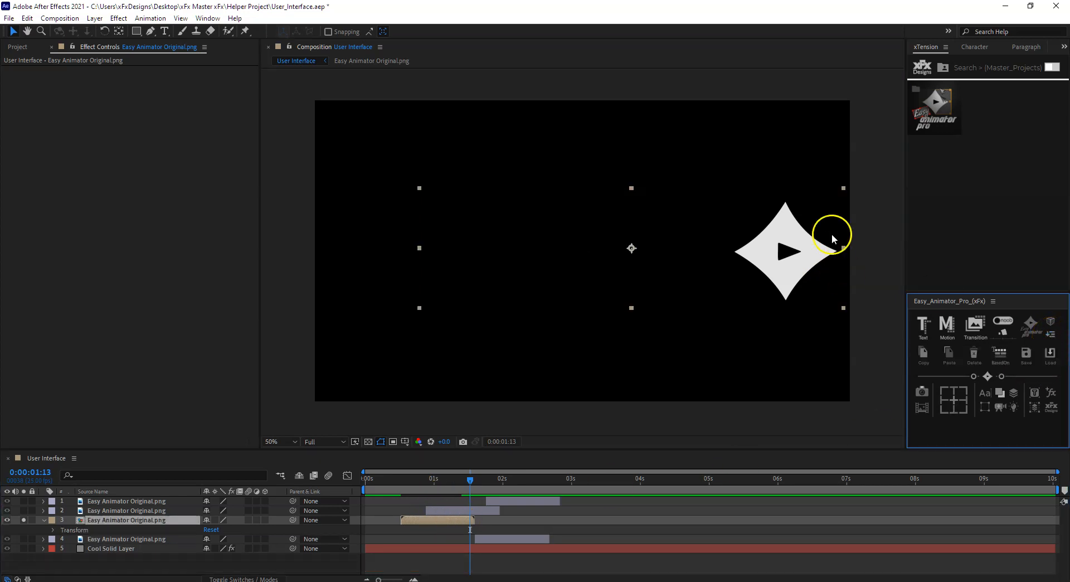
pyautogui.click(419, 482)
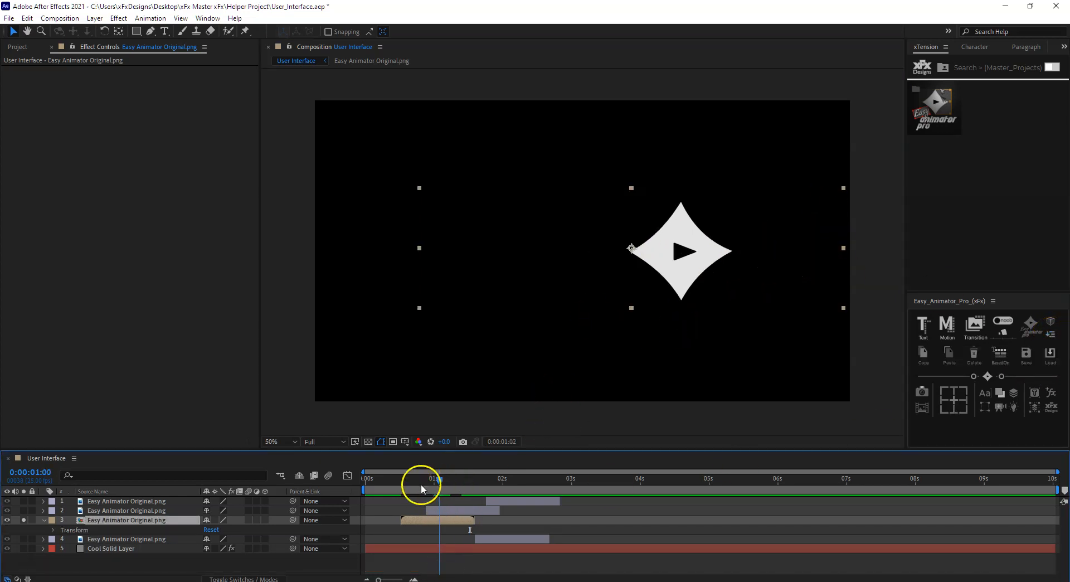
pyautogui.doubleClick(425, 520)
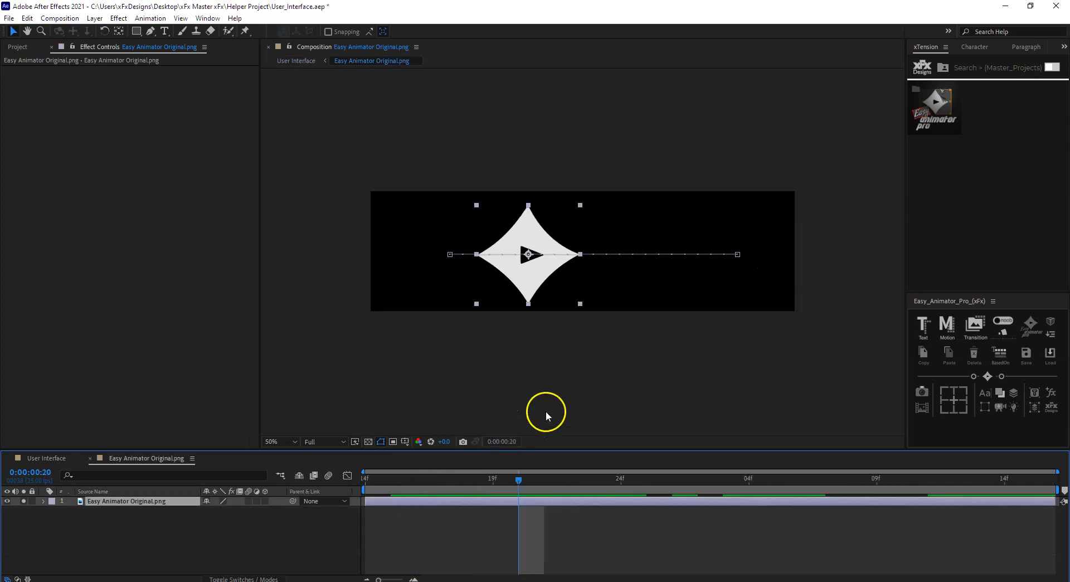
pyautogui.moveTo(514, 486); pyautogui.dragTo(53, 504)
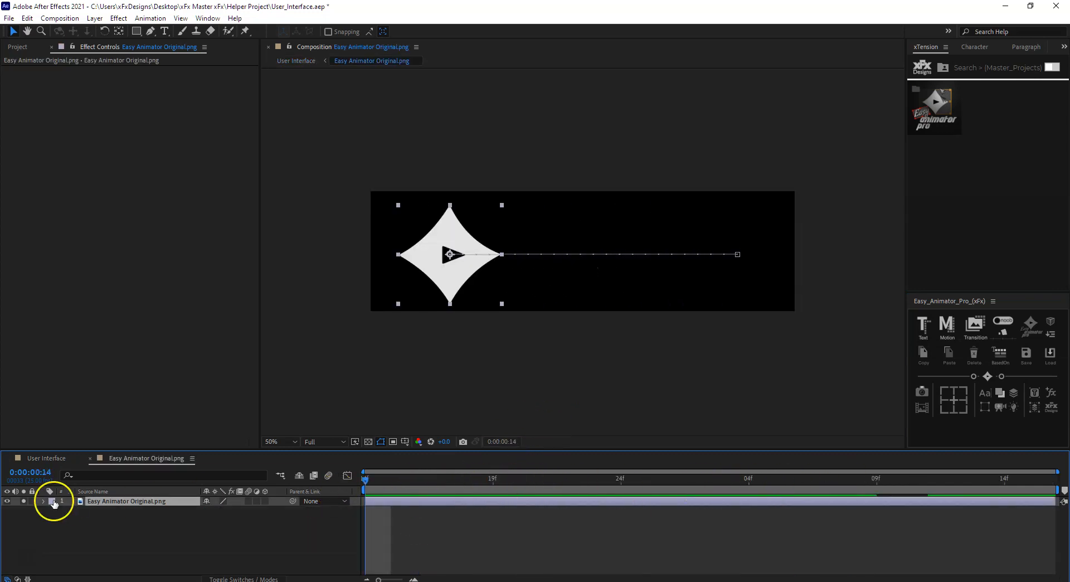
# - Return to the User Interface composition and delete the cropped logo precomp layer
pyautogui.click(74, 456)
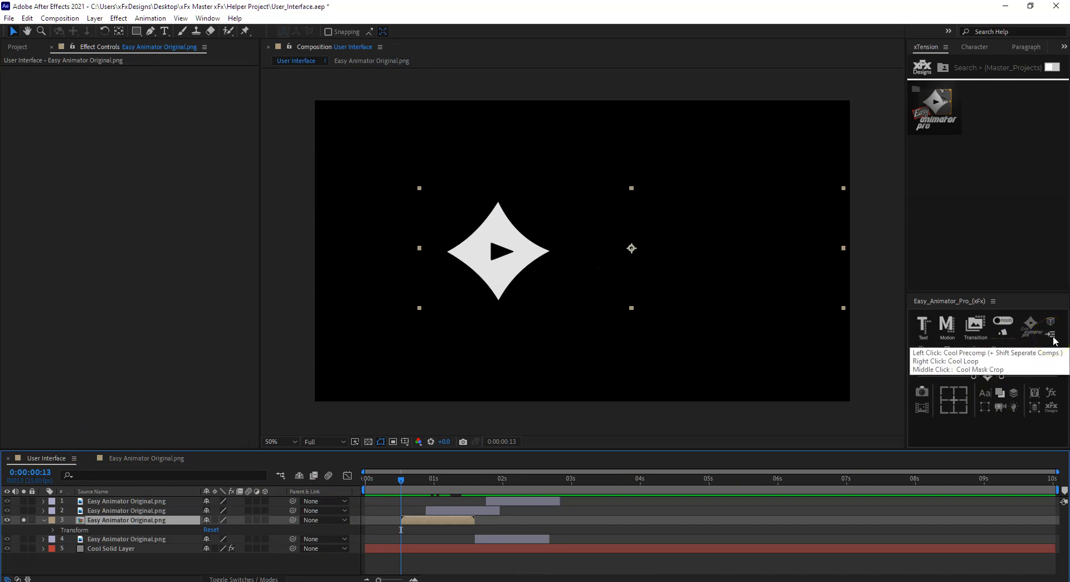
pyautogui.press('Delete')
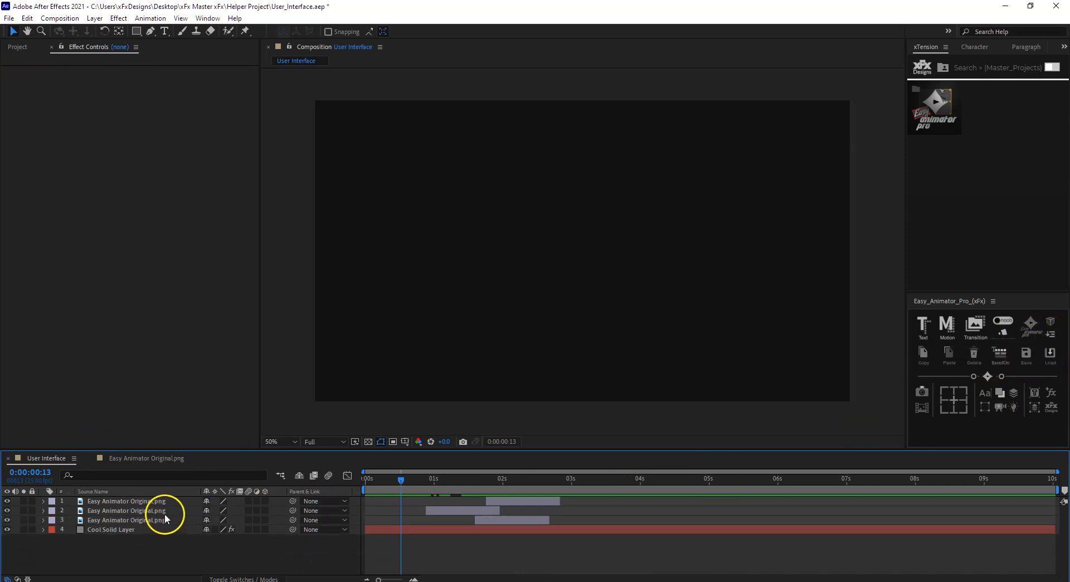
# - Delete the two uppermost Easy Animator Original.png logo layers, keeping only the lowest logo clip
pyautogui.click(130, 514)
pyautogui.keyDown('shift'); pyautogui.click(134, 501); pyautogui.keyUp('shift')
pyautogui.press('Delete')
# - Apply the Easy Motion Animator to the remaining logo at 0:00:01:15, set Position (in) to 0, -210, 0, and preview the animation
pyautogui.click(120, 501)
pyautogui.moveTo(490, 478); pyautogui.dragTo(475, 480)
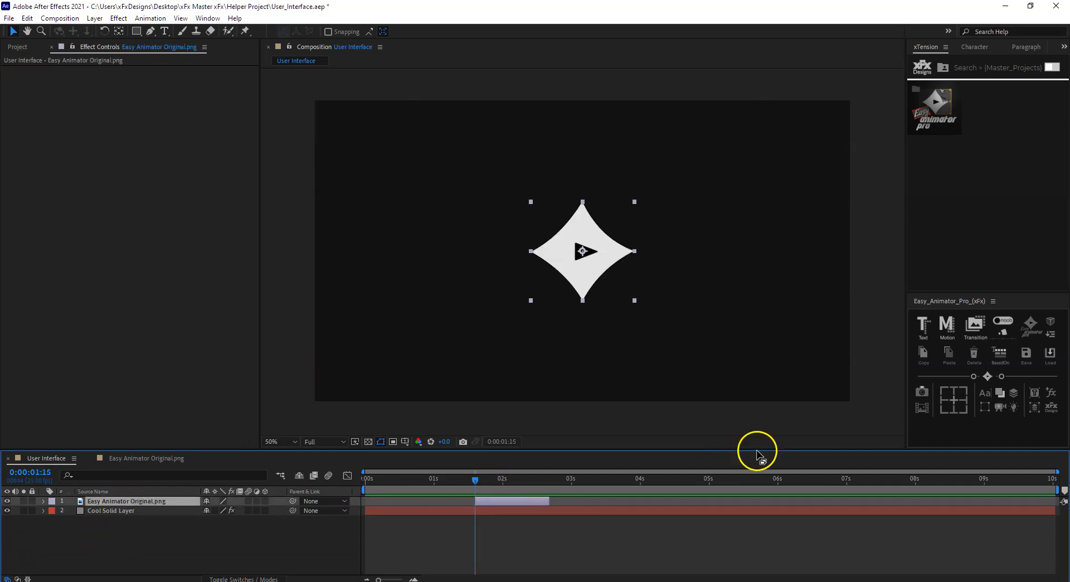
pyautogui.click(946, 324)
pyautogui.click(19, 88)
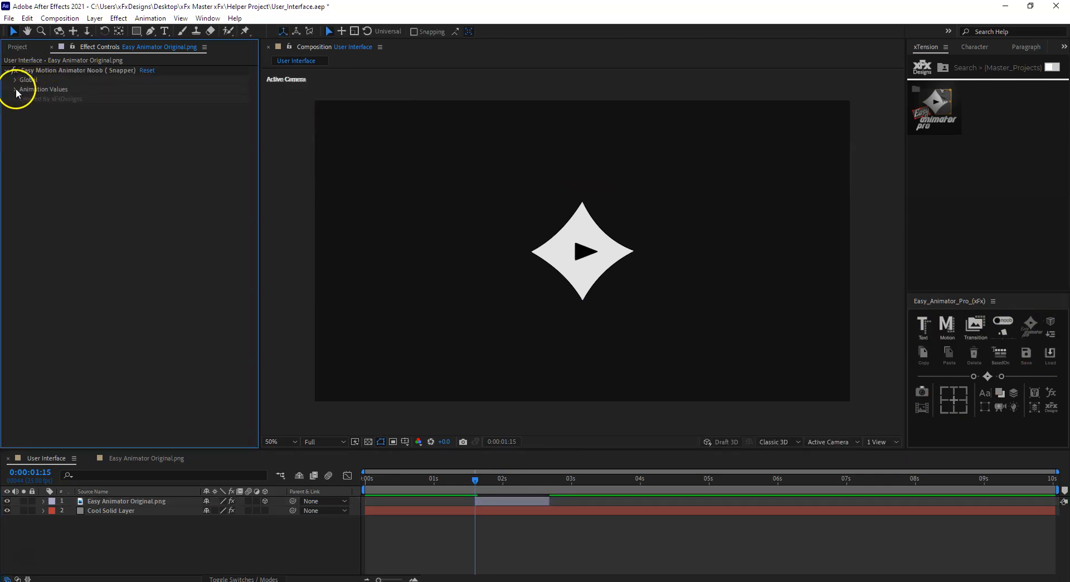
pyautogui.moveTo(168, 117)
pyautogui.mouseDown()
pyautogui.moveTo(203, 119)
pyautogui.moveTo(149, 120)
pyautogui.mouseUp()
pyautogui.press('space')
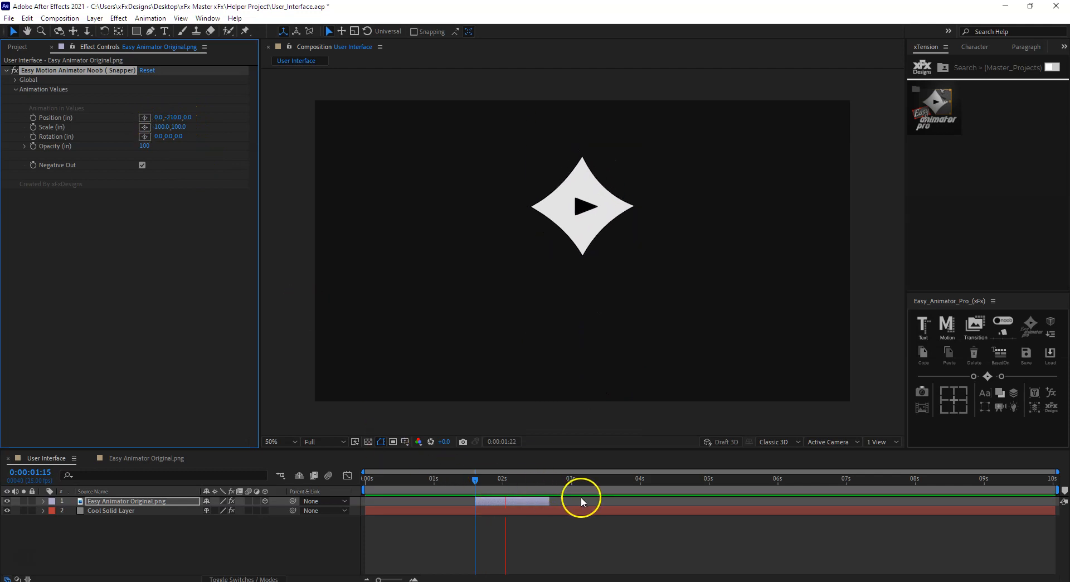
# - Extend the logo clip's out point in two stages to just past 4 seconds, previewing the animation after each extension
pyautogui.click(514, 479)
pyautogui.moveTo(549, 501); pyautogui.dragTo(577, 501)
pyautogui.click(481, 479)
pyautogui.press('space')
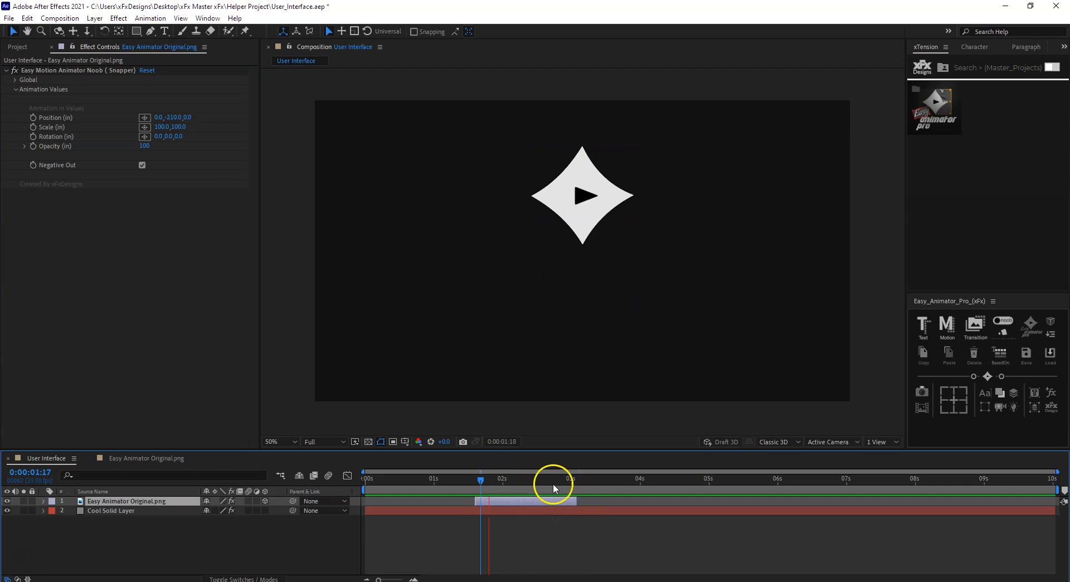
pyautogui.press('space')
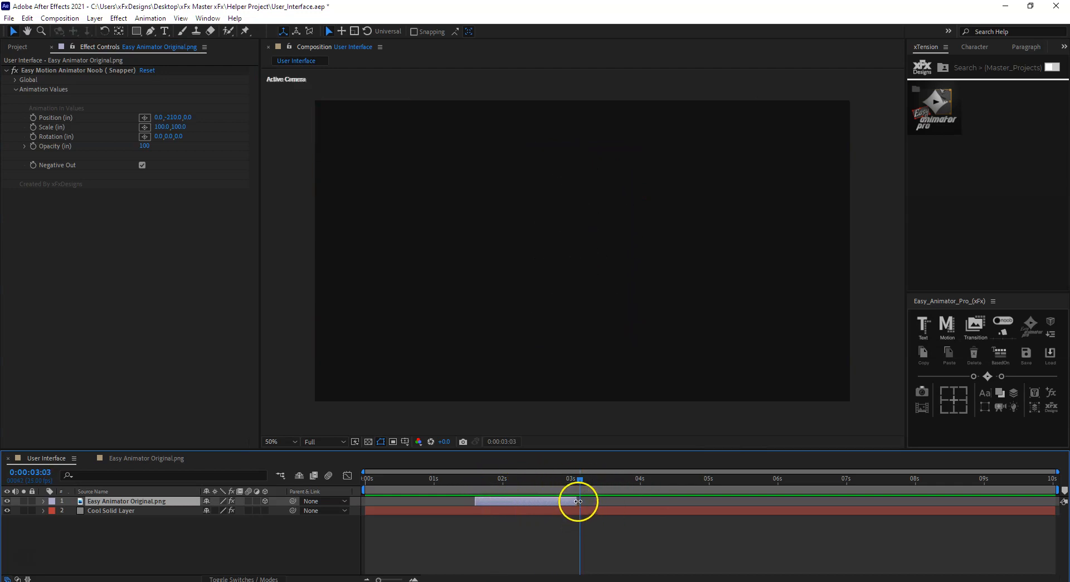
pyautogui.moveTo(578, 501); pyautogui.dragTo(652, 501)
pyautogui.click(481, 480)
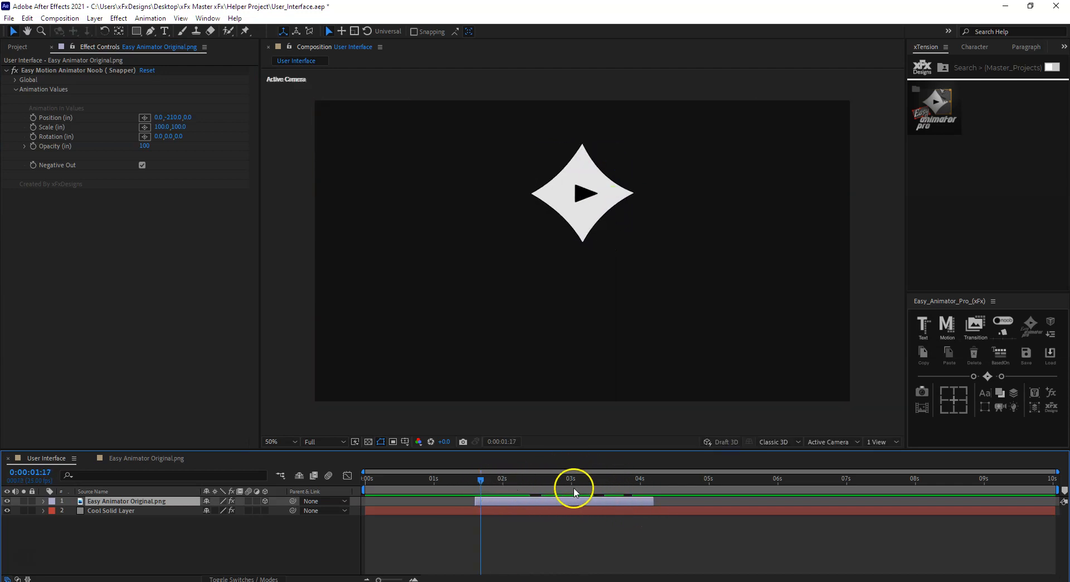
pyautogui.press('space')
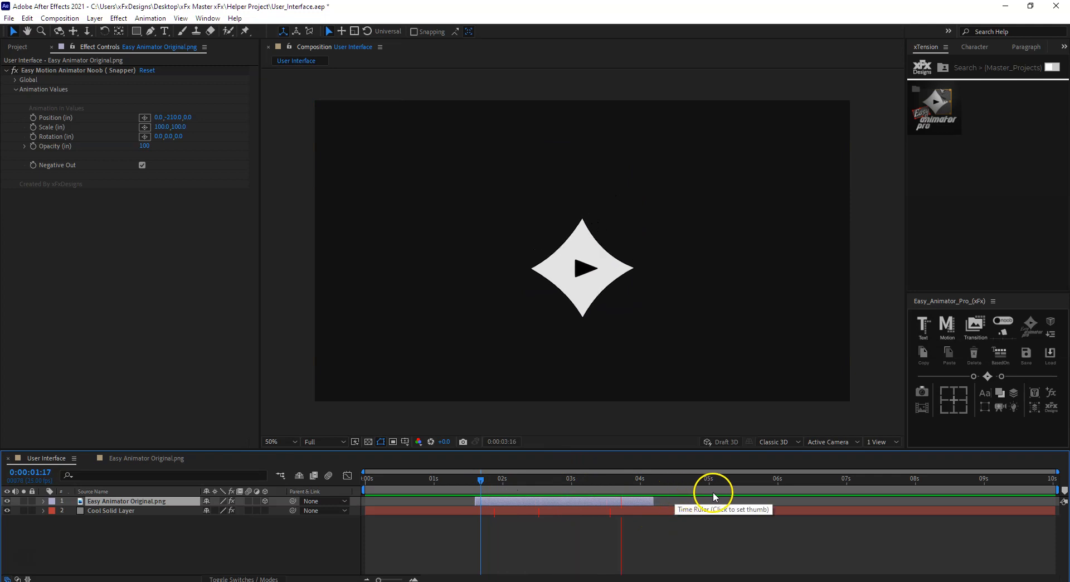
pyautogui.press('space')
# - Apply Cool Loop to the animated logo layer, extend the looped clip to just past 9 seconds, and play it
pyautogui.click(625, 491)
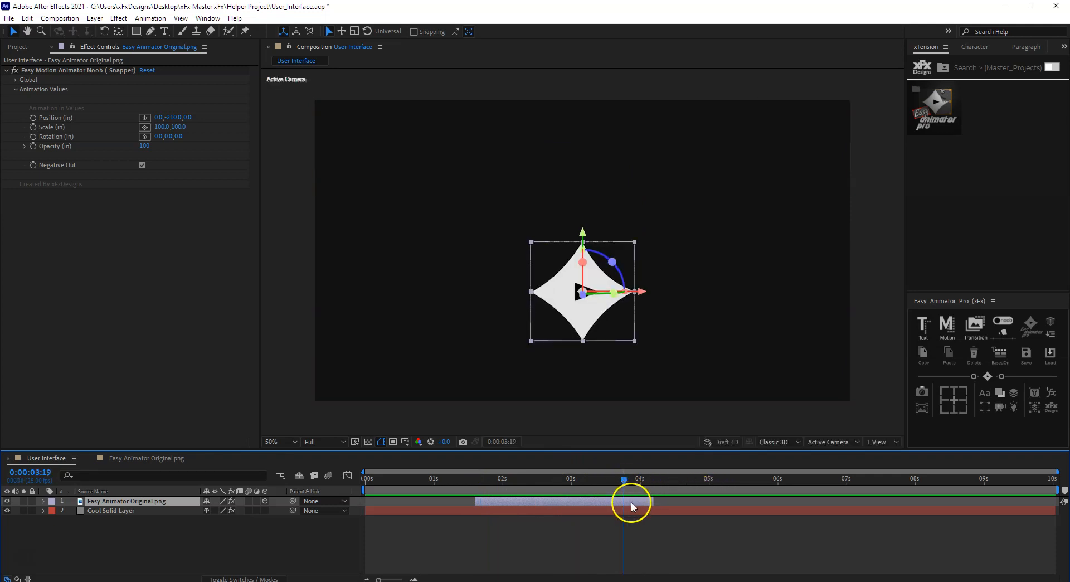
pyautogui.click(1051, 334)
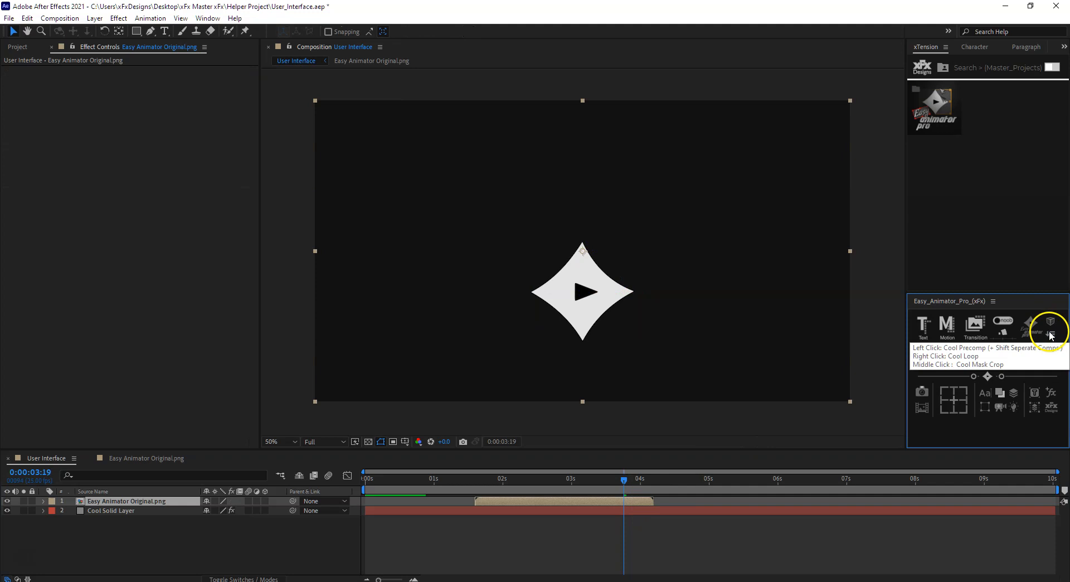
pyautogui.click(539, 529)
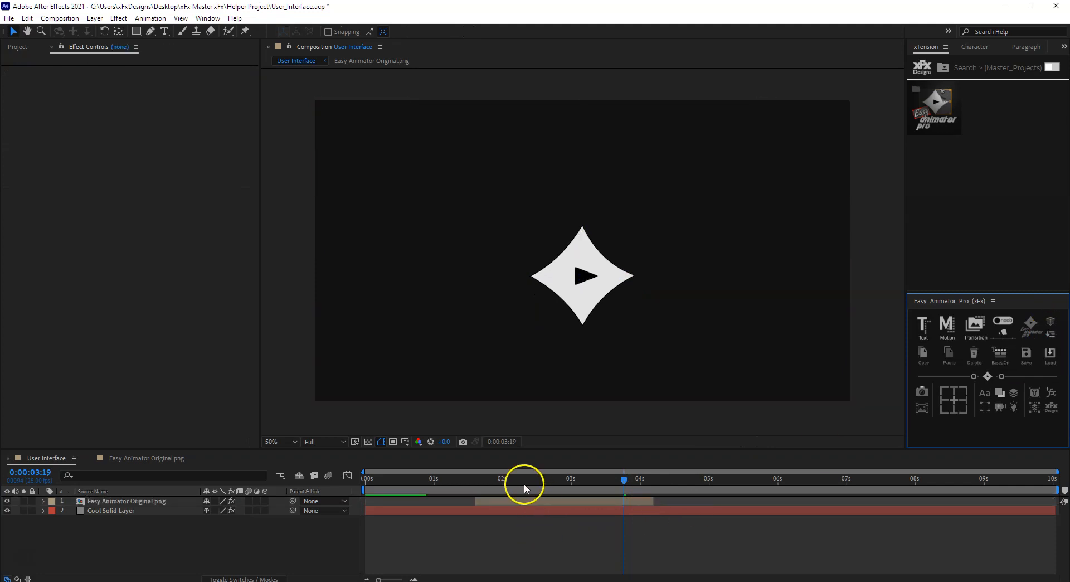
pyautogui.moveTo(505, 481); pyautogui.dragTo(486, 481)
pyautogui.moveTo(653, 501); pyautogui.dragTo(1009, 503)
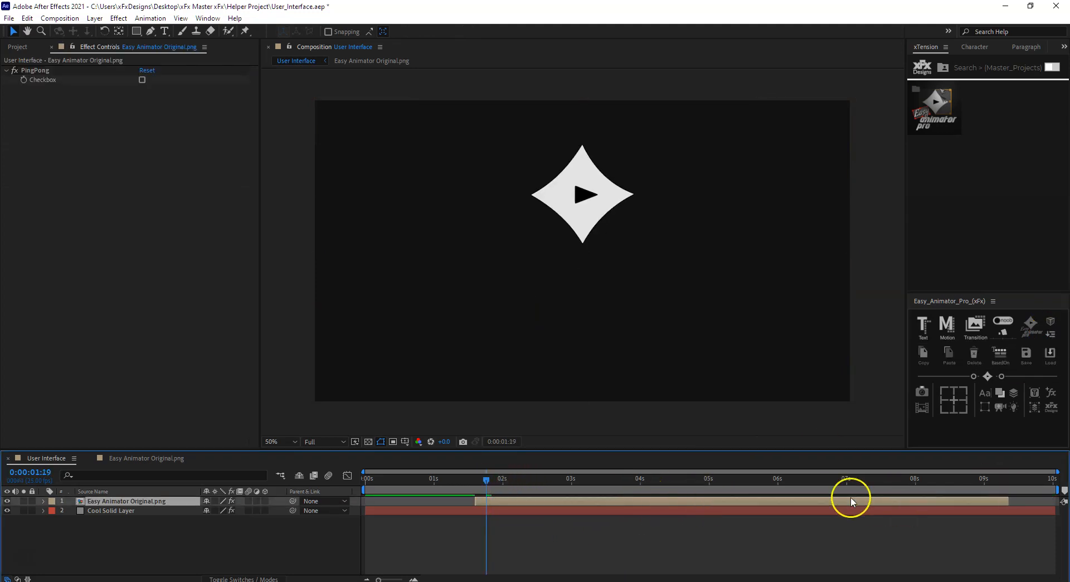
pyautogui.press('space')
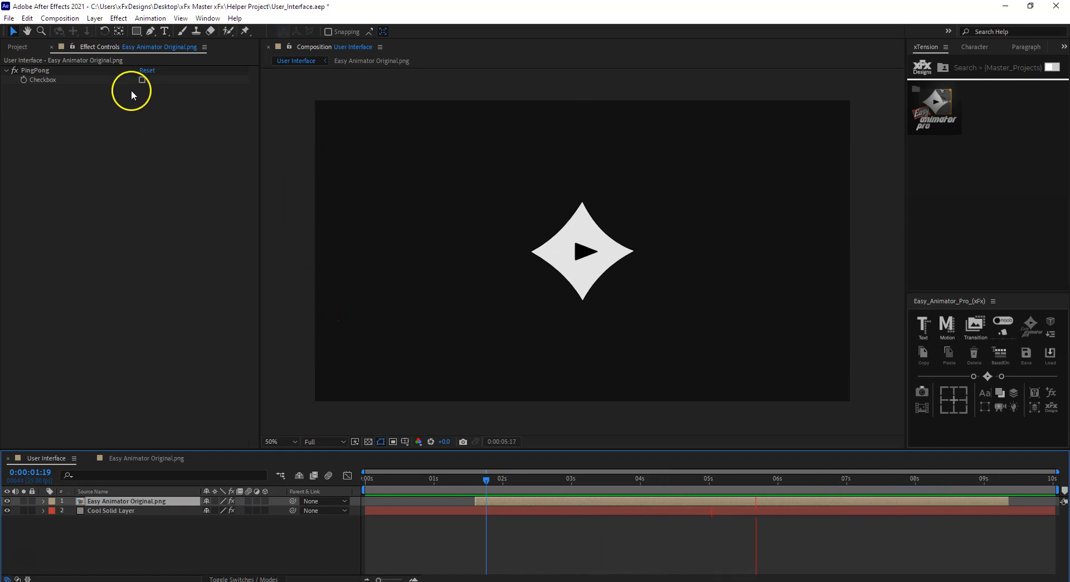
# - Enable the PingPong checkbox on the looped logo and preview it from the clip's start
pyautogui.click(142, 80)
pyautogui.click(477, 478)
pyautogui.press('space')
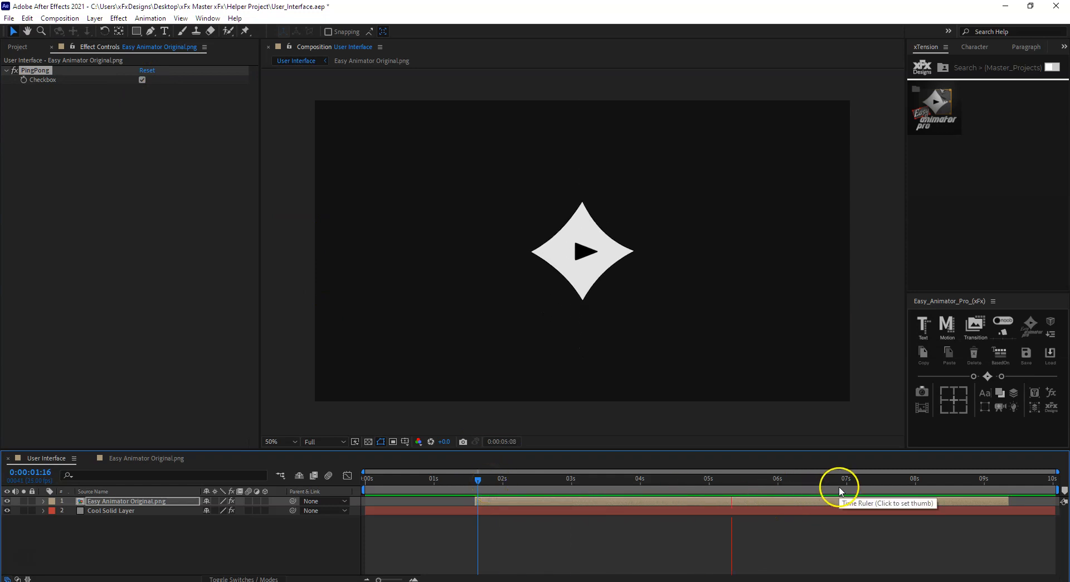
pyautogui.press('space')
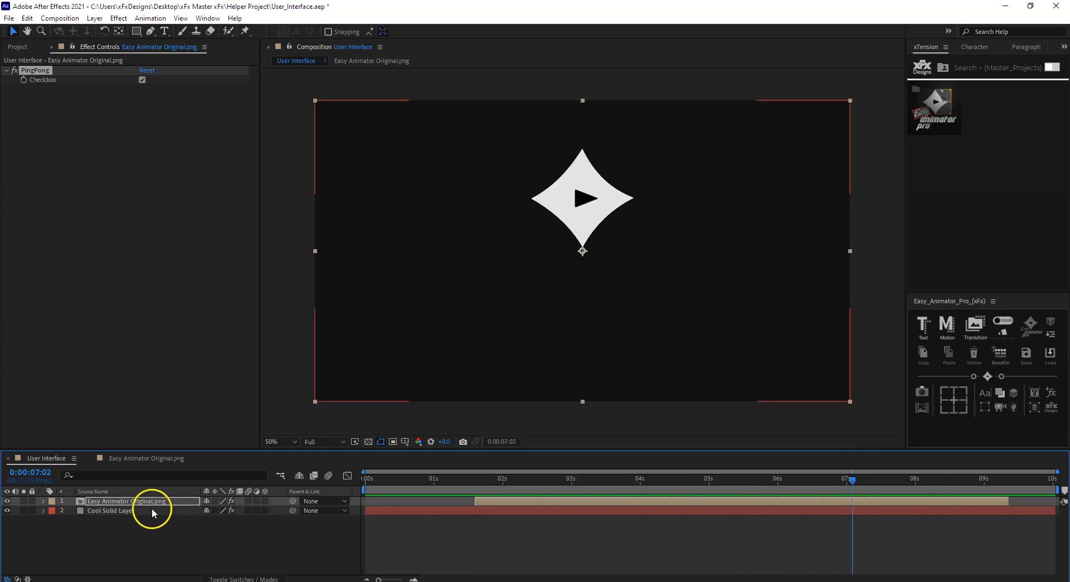
# - Delete the looped logo layer from the User Interface composition
pyautogui.click(149, 501)
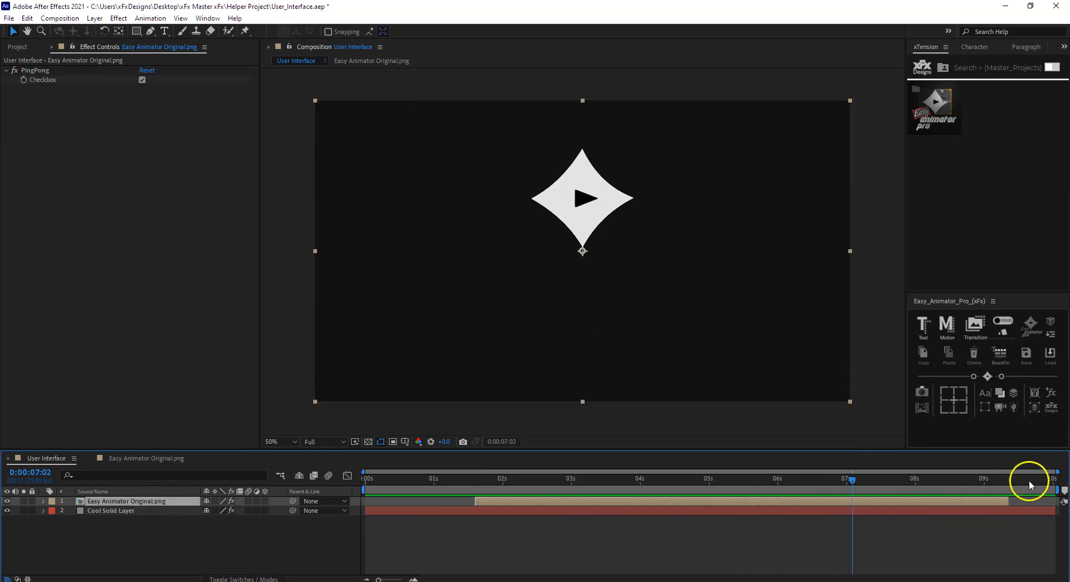
pyautogui.moveTo(1010, 502); pyautogui.dragTo(987, 519)
pyautogui.press('Delete')
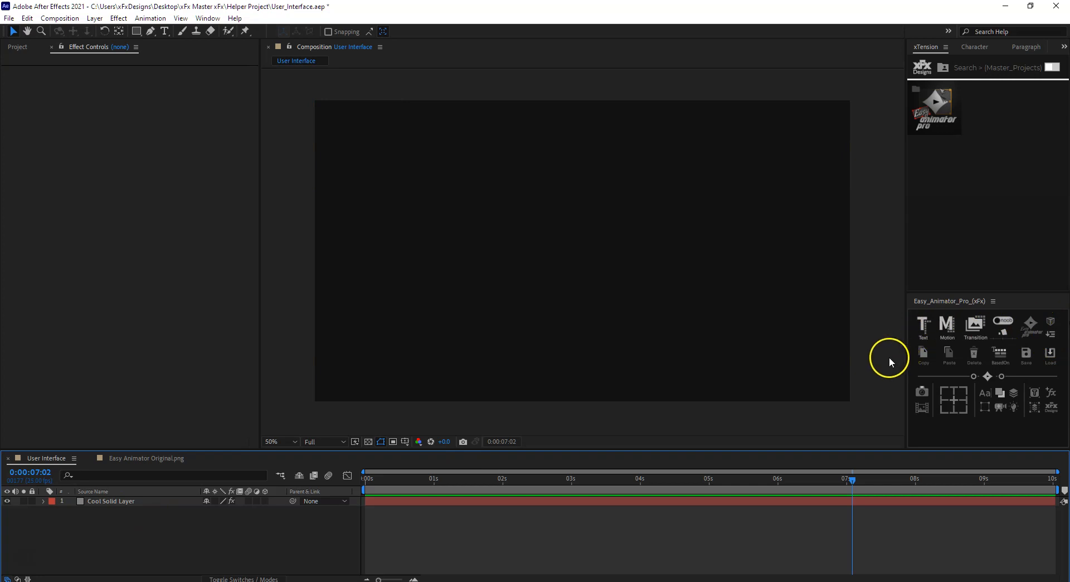
# - Add a "Type me!" text layer, apply the Easy Text Animator with Position 0, 230, 0, and preview it from the composition's start
pyautogui.click(925, 360)
pyautogui.click(1000, 407)
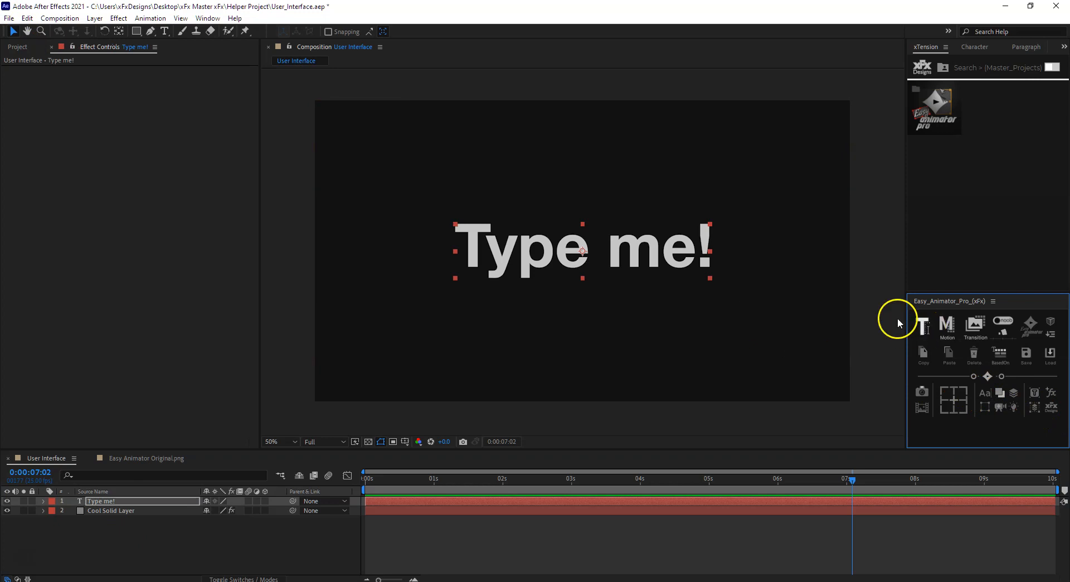
pyautogui.click(15, 89)
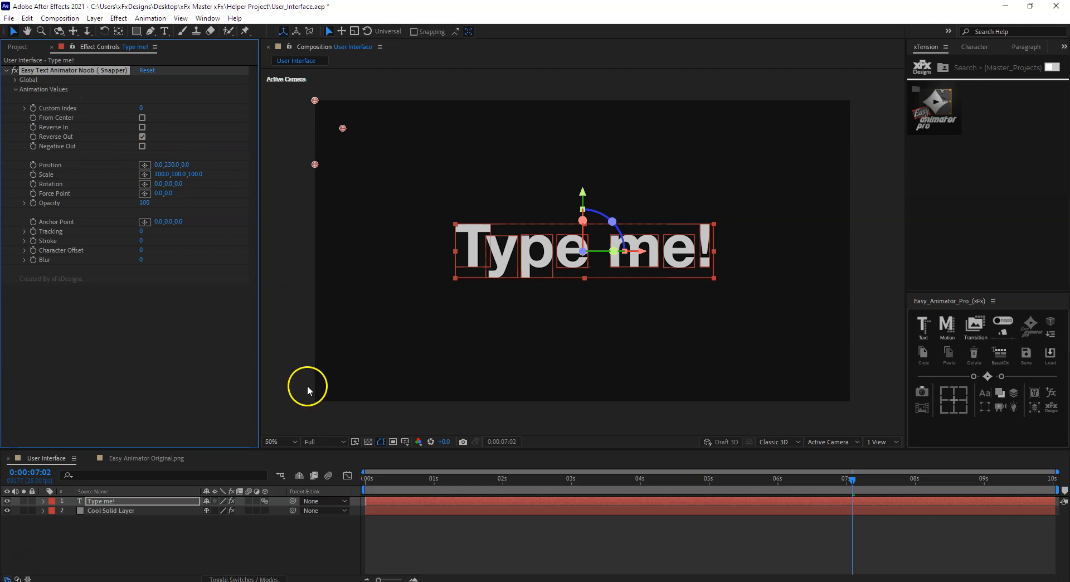
pyautogui.click(375, 478)
pyautogui.press('space')
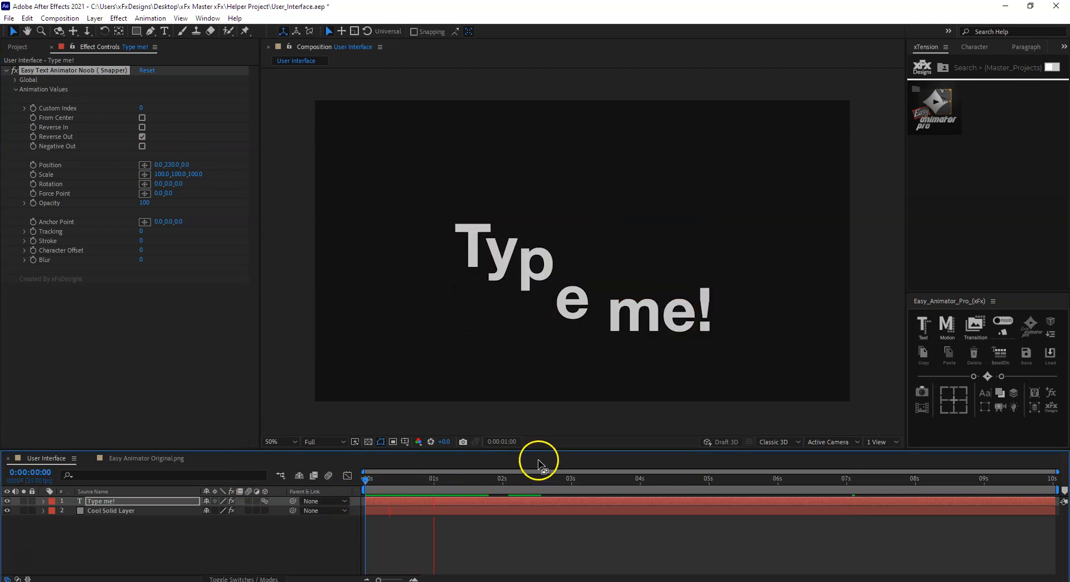
# - Shorten the "Type me!" layer to end at about 2.8 seconds and play the retimed text animation
pyautogui.click(1051, 504)
pyautogui.moveTo(1052, 504); pyautogui.dragTo(217, 504)
pyautogui.press('space')
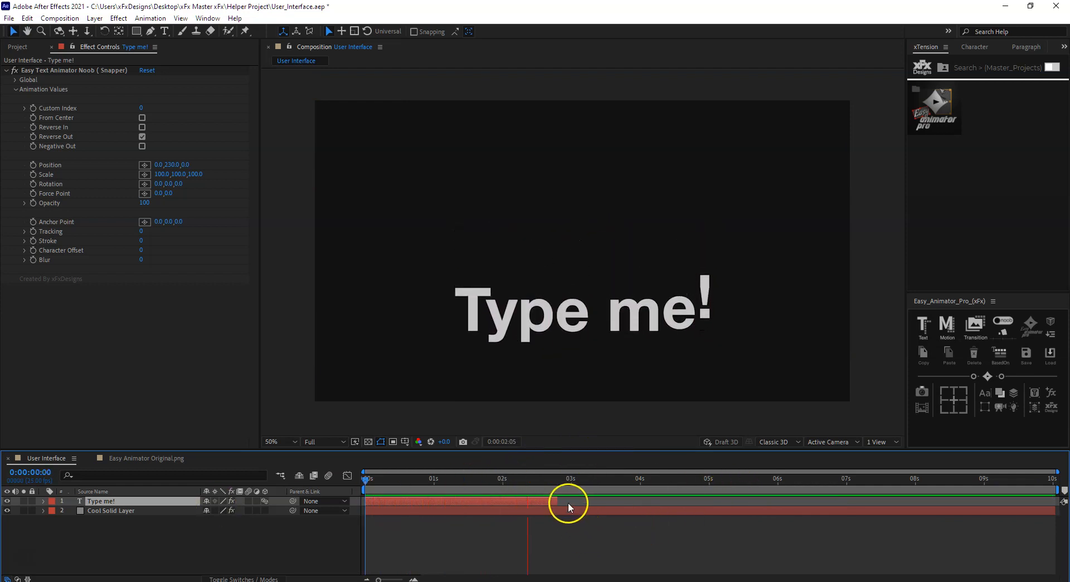
pyautogui.press('space')
pyautogui.moveTo(544, 485); pyautogui.dragTo(550, 486)
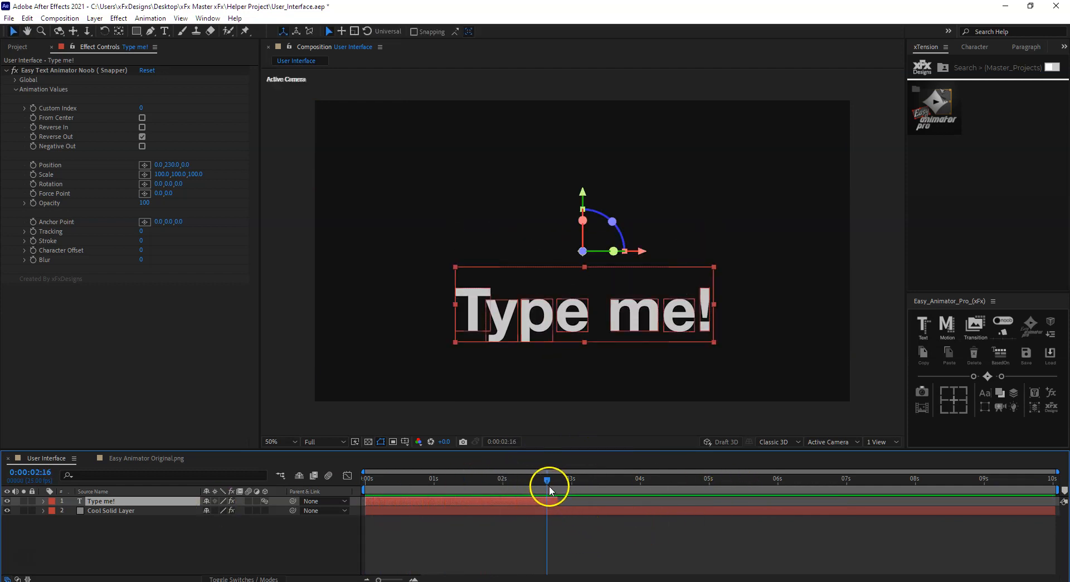
# - Add a second "Type me!" text layer and trim and move its clip to span about 3 to 5.6 seconds
pyautogui.click(987, 395)
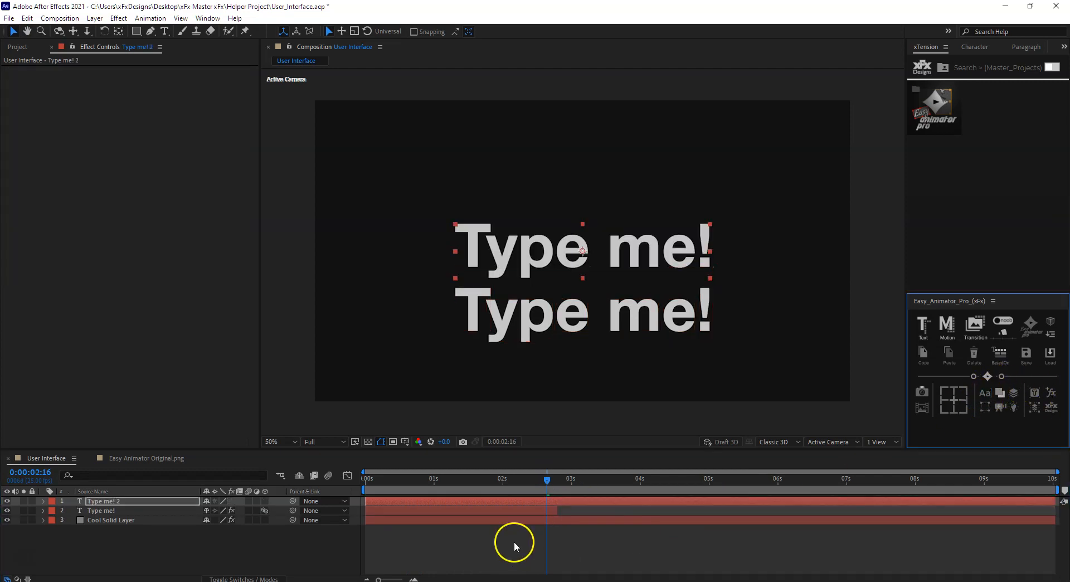
pyautogui.moveTo(364, 499); pyautogui.dragTo(546, 501)
pyautogui.moveTo(1058, 500); pyautogui.dragTo(725, 527)
pyautogui.moveTo(607, 503); pyautogui.dragTo(596, 502)
pyautogui.moveTo(522, 490); pyautogui.dragTo(644, 497)
pyautogui.click(489, 506)
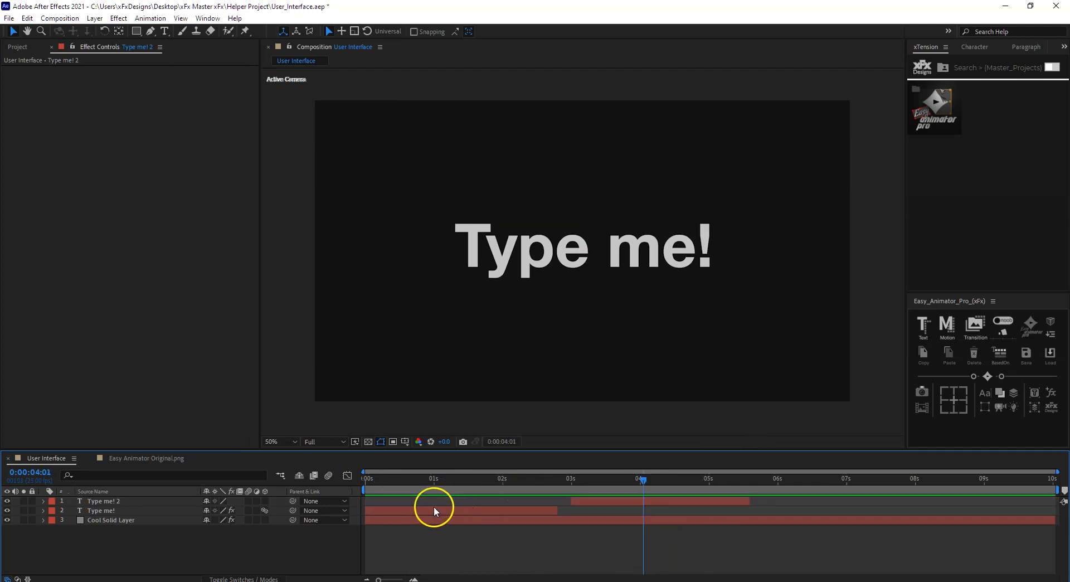
# - Copy the text animation preset from the first text layer, paste it onto "Type me! 2", and preview from 0:00:03:00
pyautogui.click(455, 511)
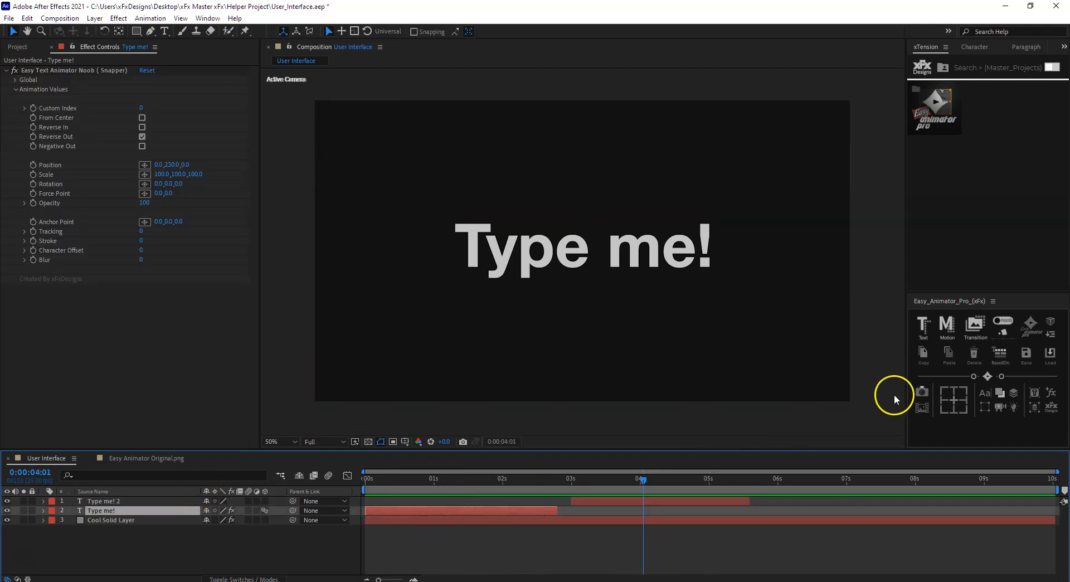
pyautogui.click(918, 360)
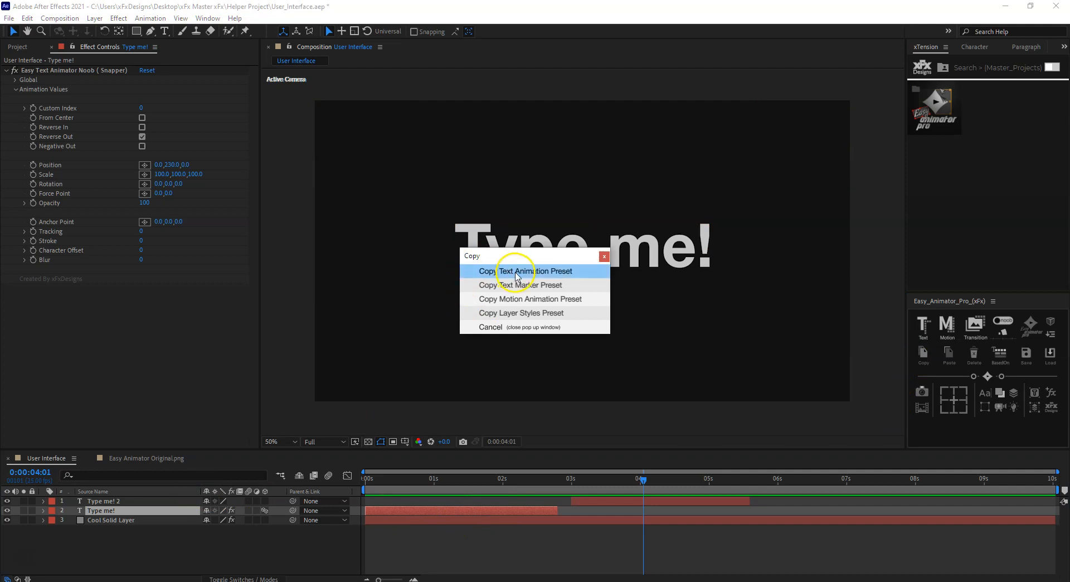
pyautogui.click(532, 273)
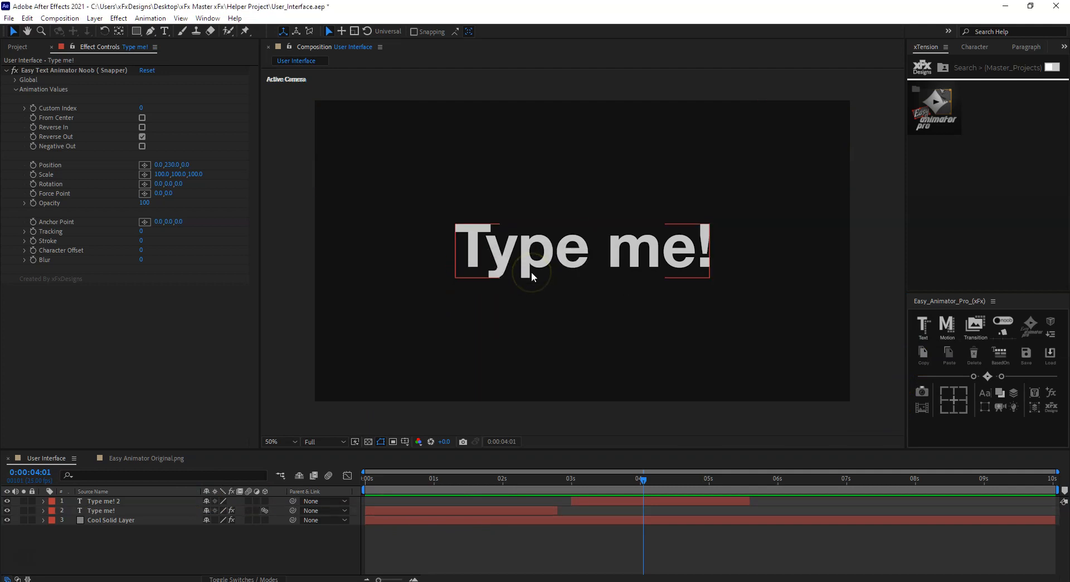
pyautogui.click(133, 502)
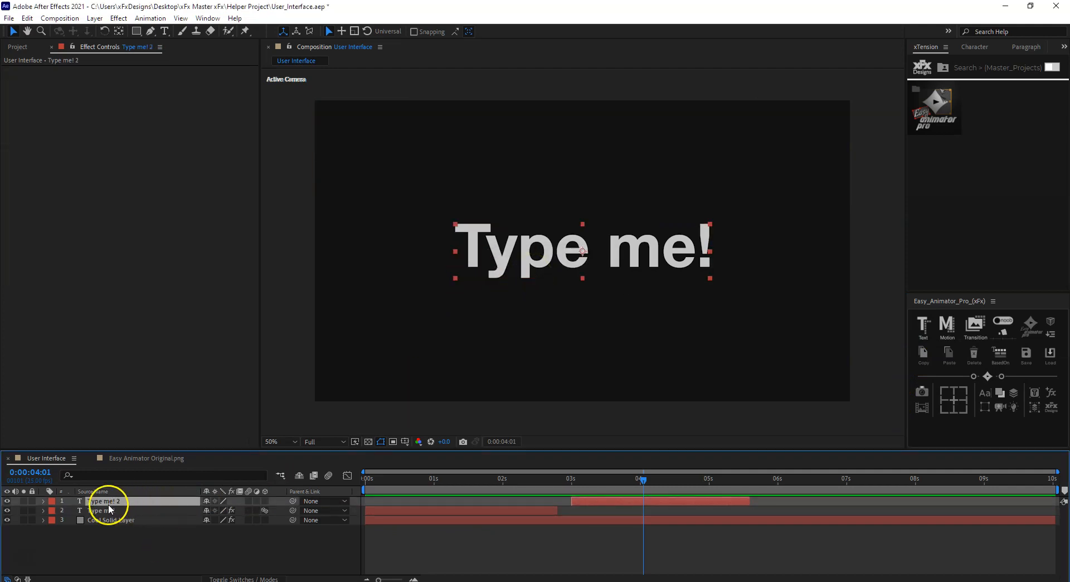
pyautogui.click(949, 352)
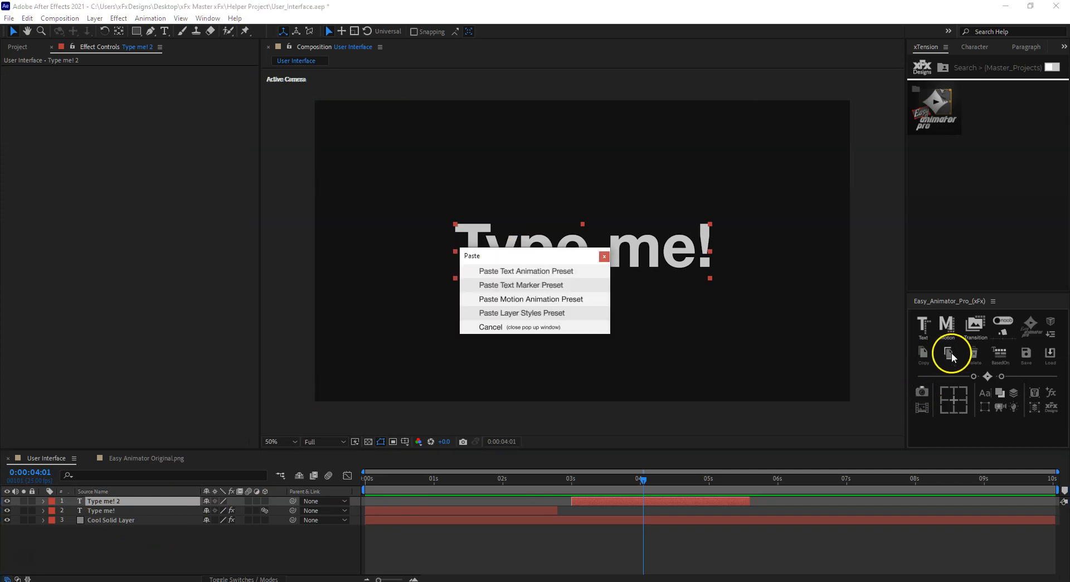
pyautogui.click(518, 272)
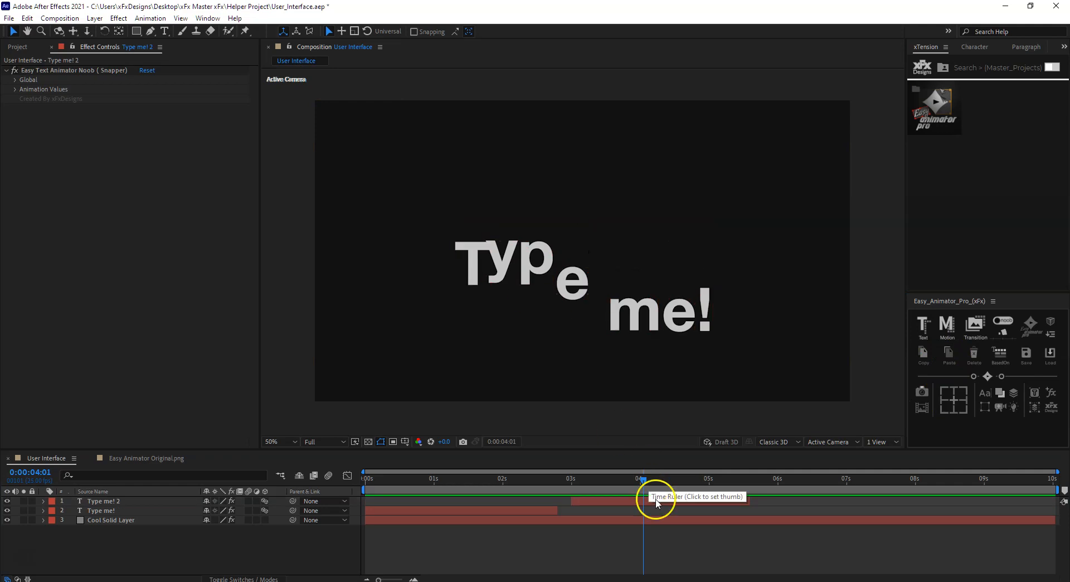
pyautogui.moveTo(578, 484); pyautogui.dragTo(572, 486)
pyautogui.press('space')
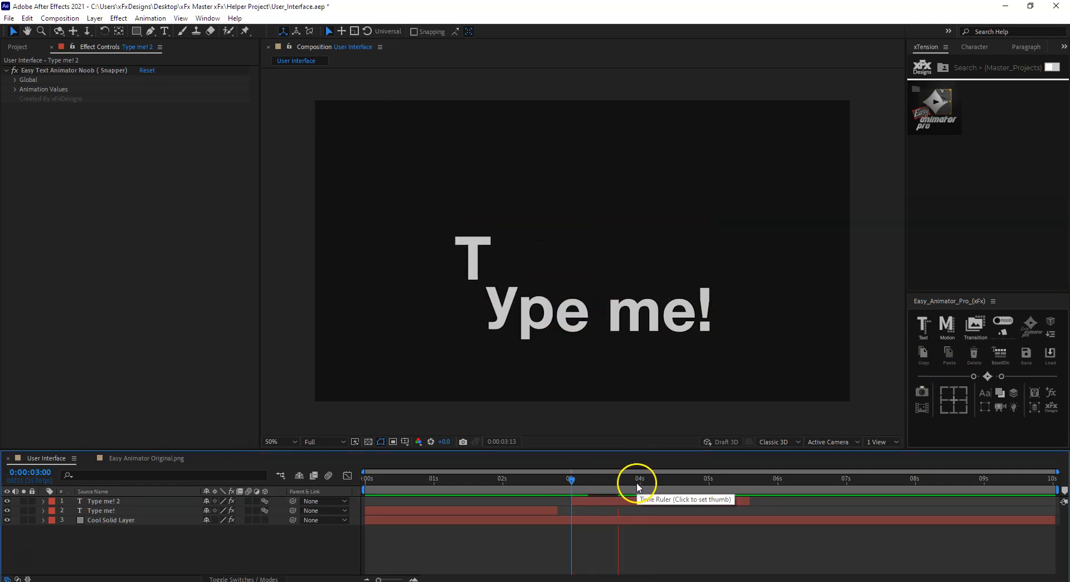
# - Move the "Type me! 2" clip to the composition's start, raise its text above the first line, and preview both animations
pyautogui.moveTo(428, 485); pyautogui.dragTo(395, 491)
pyautogui.moveTo(607, 500); pyautogui.dragTo(399, 518)
pyautogui.moveTo(597, 258); pyautogui.dragTo(595, 204)
pyautogui.moveTo(365, 487); pyautogui.dragTo(333, 486)
pyautogui.press('space')
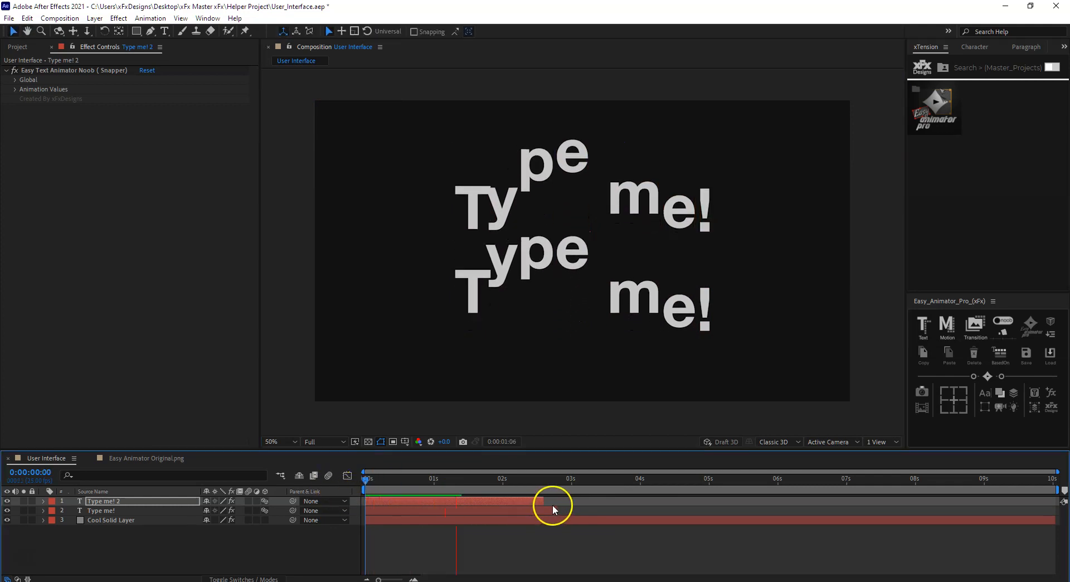
pyautogui.press('space')
# - Extend the "Type me! 2" clip's out point to match the first text layer's end and replay both animations
pyautogui.moveTo(543, 499); pyautogui.dragTo(310, 500)
pyautogui.press('space')
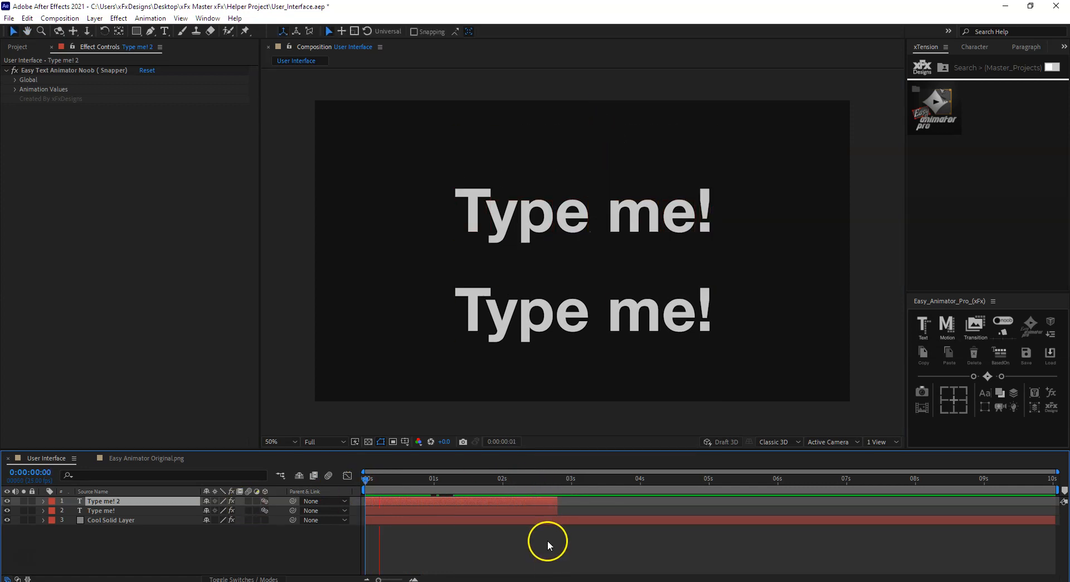
pyautogui.press('space')
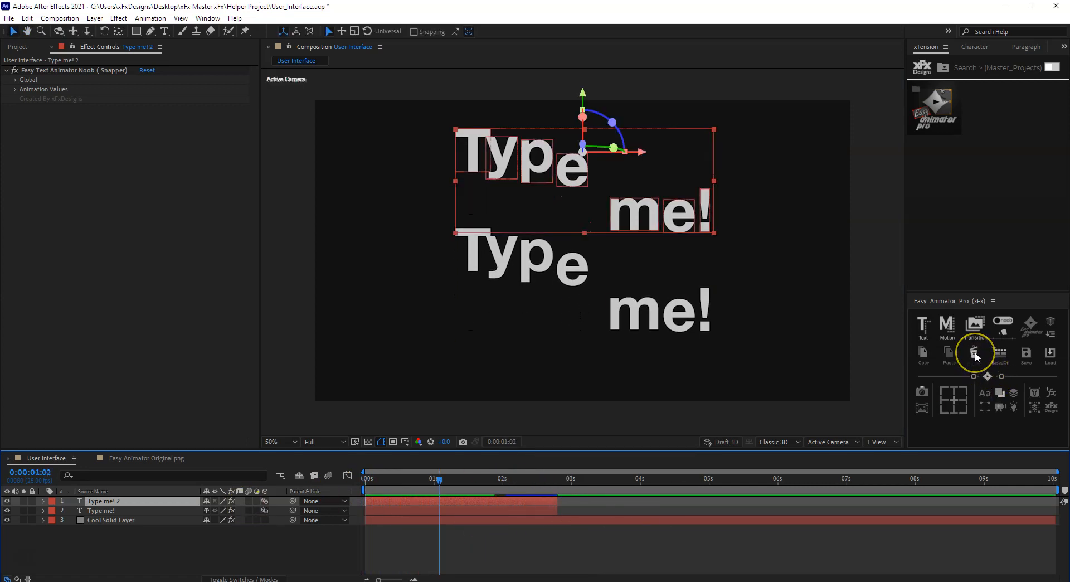
# - Delete the "Type me! 2" text layer and preview the remaining text animation from the composition's start
pyautogui.keyDown('shift'); pyautogui.click(419, 512); pyautogui.keyUp('shift')
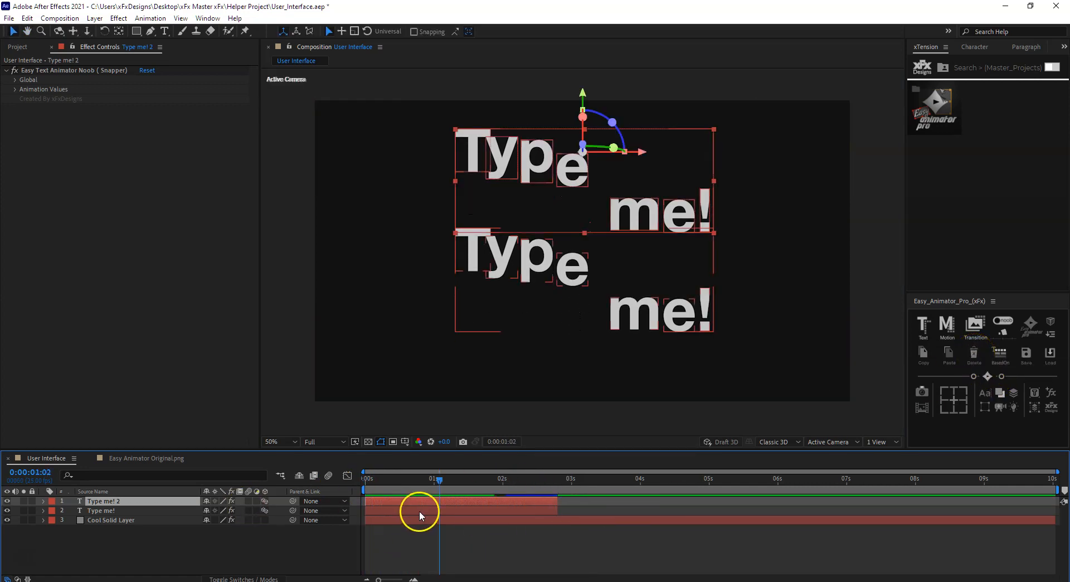
pyautogui.keyDown('shift'); pyautogui.click(126, 509); pyautogui.keyUp('shift')
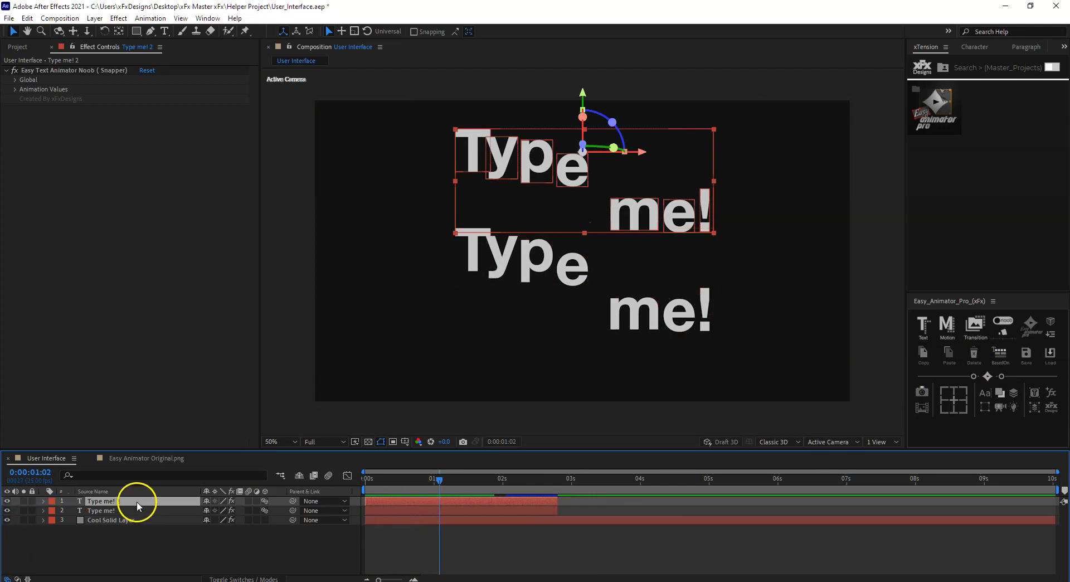
pyautogui.press('Delete')
pyautogui.press('Home')
pyautogui.press('space')
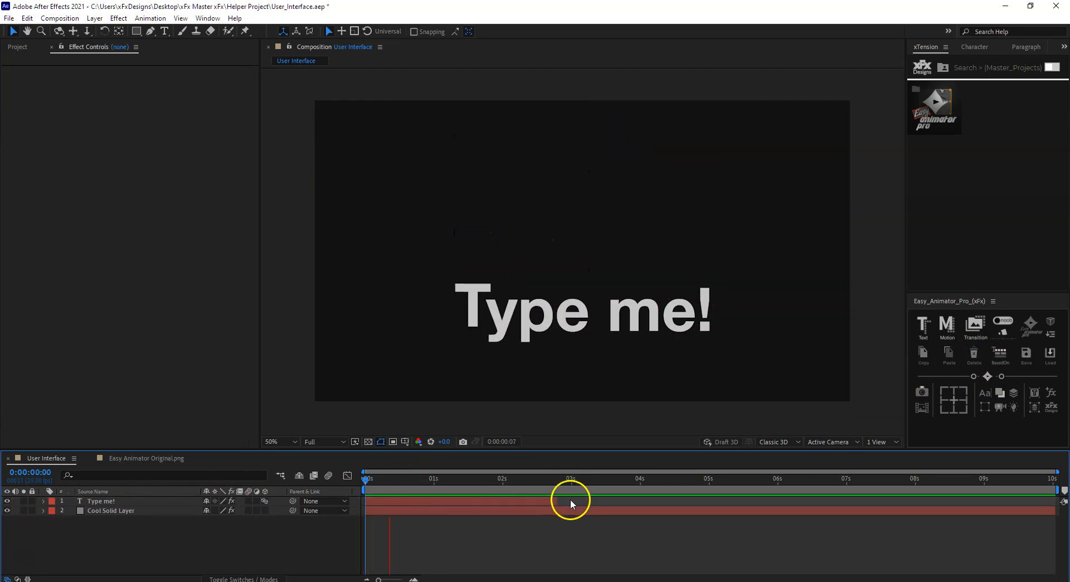
# - Extend the "Type me!" layer's out point to about 5.6 seconds and replay the animation
pyautogui.press('space')
pyautogui.moveTo(557, 500); pyautogui.dragTo(750, 501)
pyautogui.press('space')
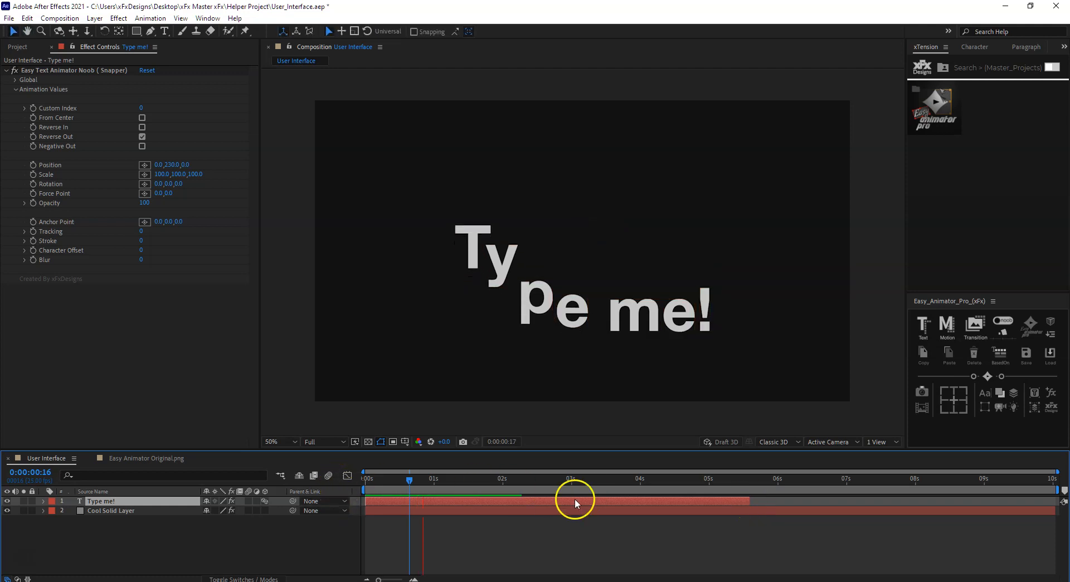
pyautogui.press('space')
# - Apply the text Marker Looper to "Type me!" at 0:00:01:22 and preview the loop from there
pyautogui.moveTo(527, 479); pyautogui.dragTo(495, 479)
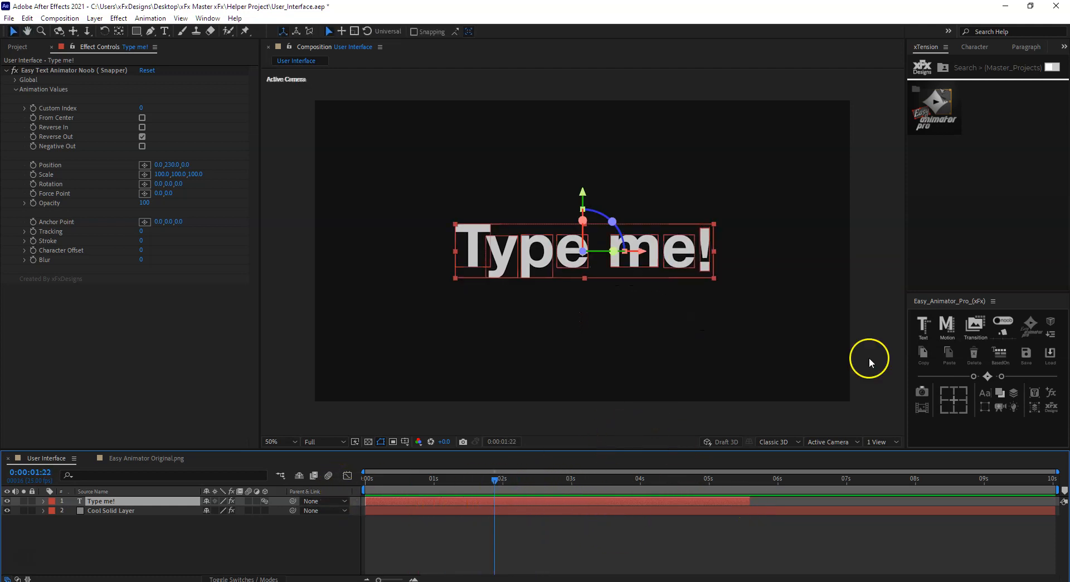
pyautogui.middleClick(922, 325)
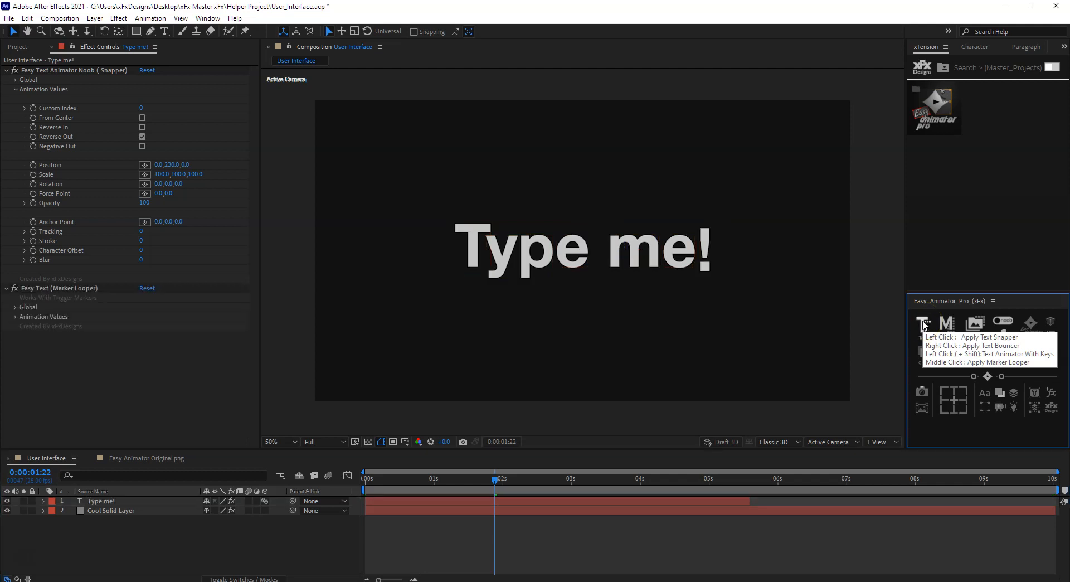
pyautogui.click(521, 502)
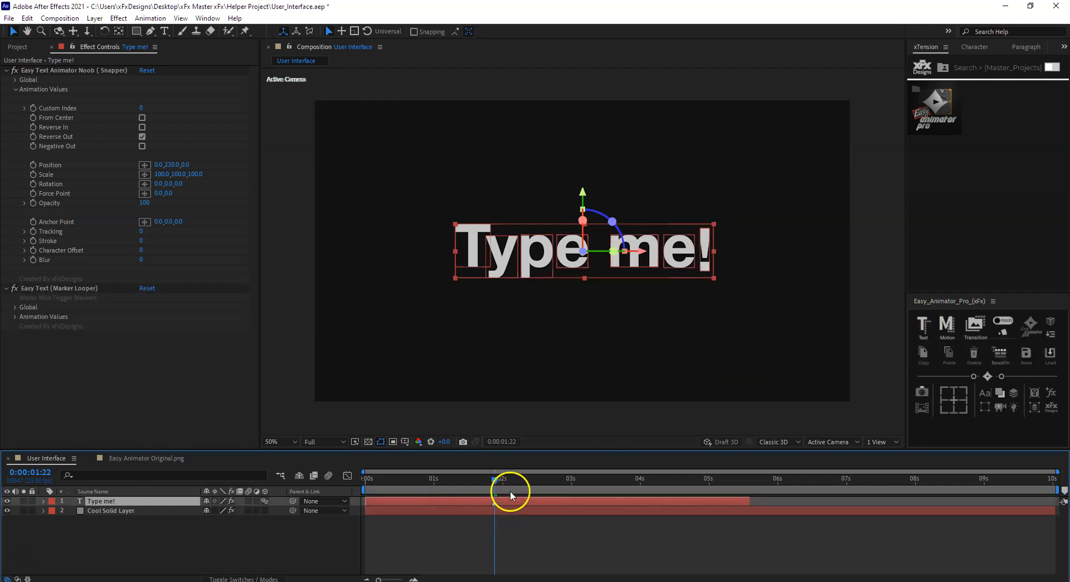
pyautogui.press('space')
pyautogui.press('space')
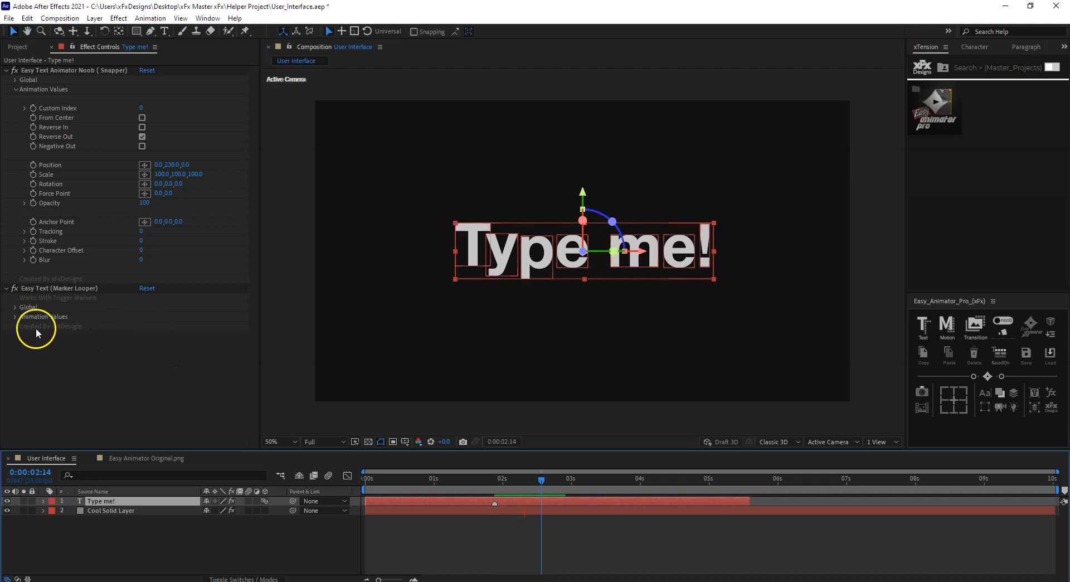
# - Set the Marker Looper's Y position to 325, preview from the start, and extend the "Type me!" clip to about 6 seconds
pyautogui.click(23, 317)
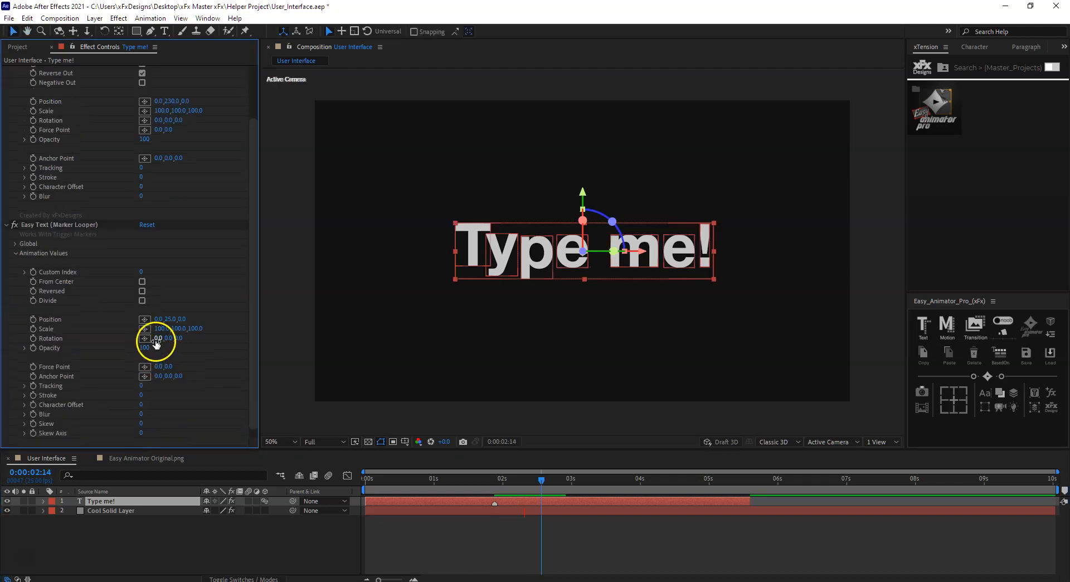
pyautogui.moveTo(170, 319); pyautogui.dragTo(363, 483)
pyautogui.press('space')
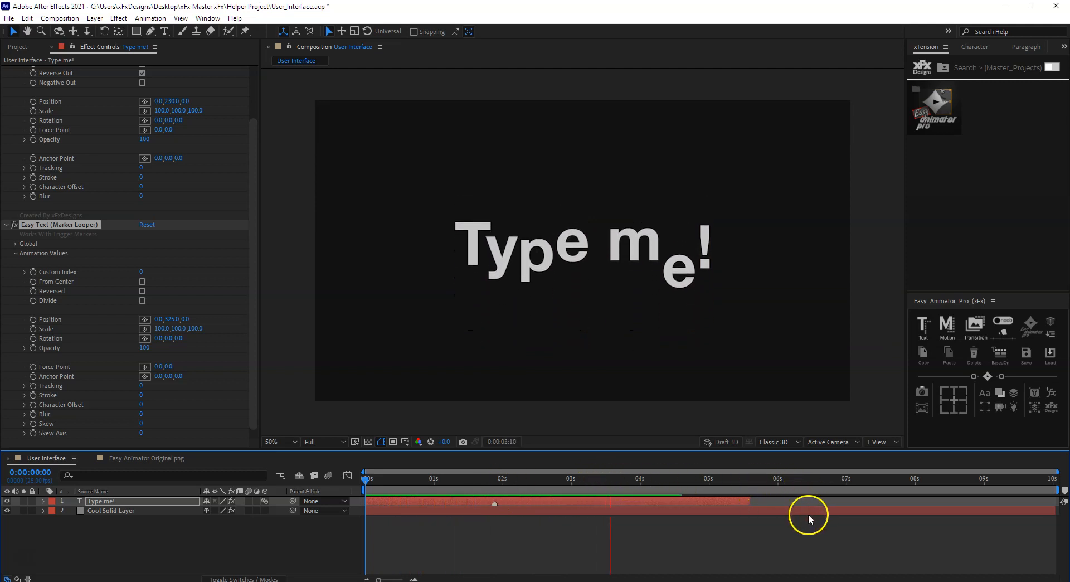
pyautogui.press('space')
pyautogui.moveTo(752, 502)
pyautogui.mouseDown()
pyautogui.moveTo(764, 503)
pyautogui.moveTo(732, 505)
pyautogui.mouseUp()
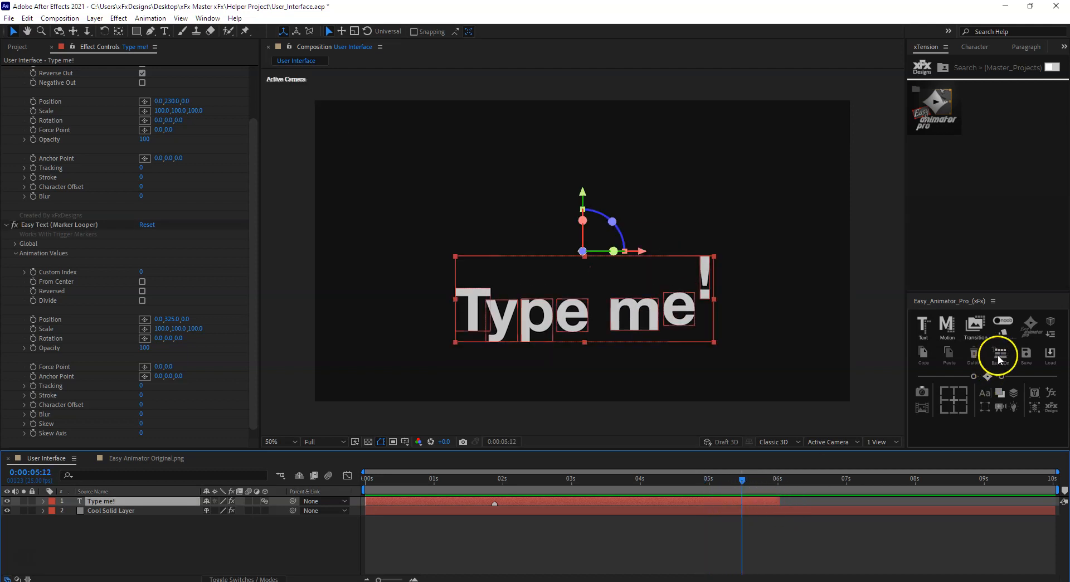
# - Try removing the Easy Animator text presets from the "Type me!" layer and undo the removal
pyautogui.click(974, 354)
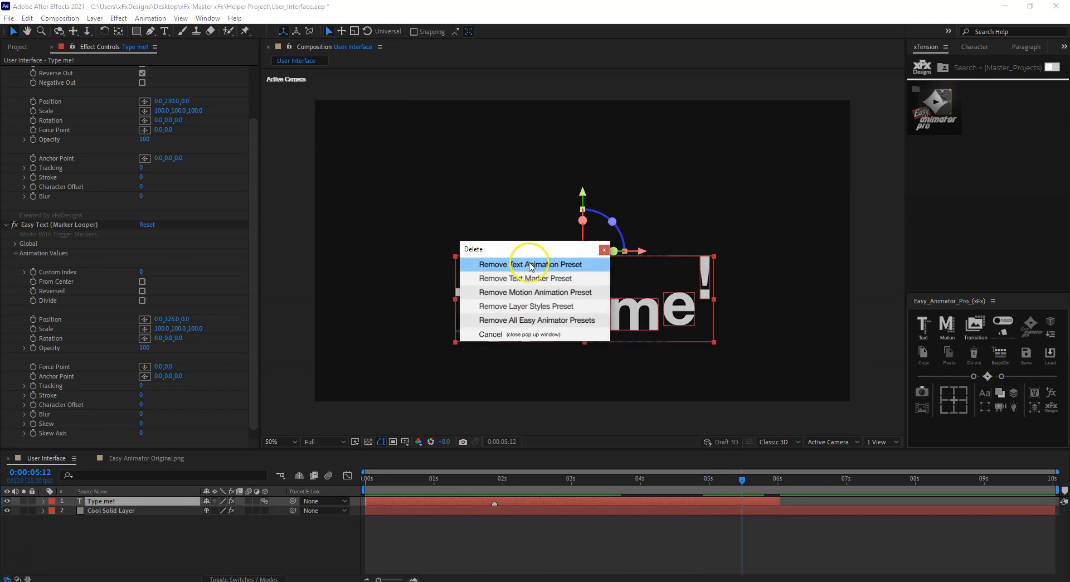
pyautogui.click(532, 281)
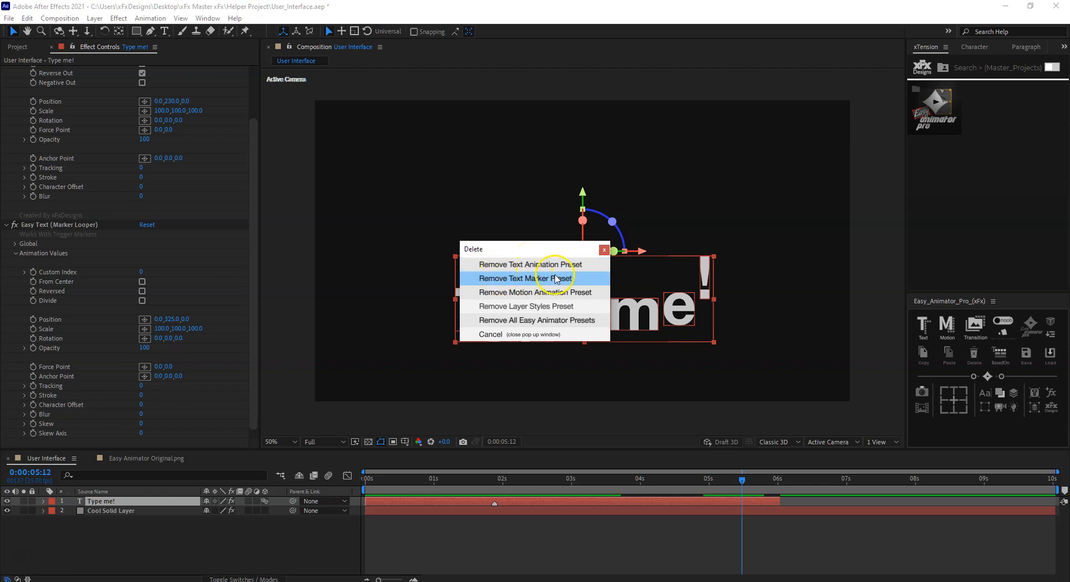
pyautogui.click(552, 279)
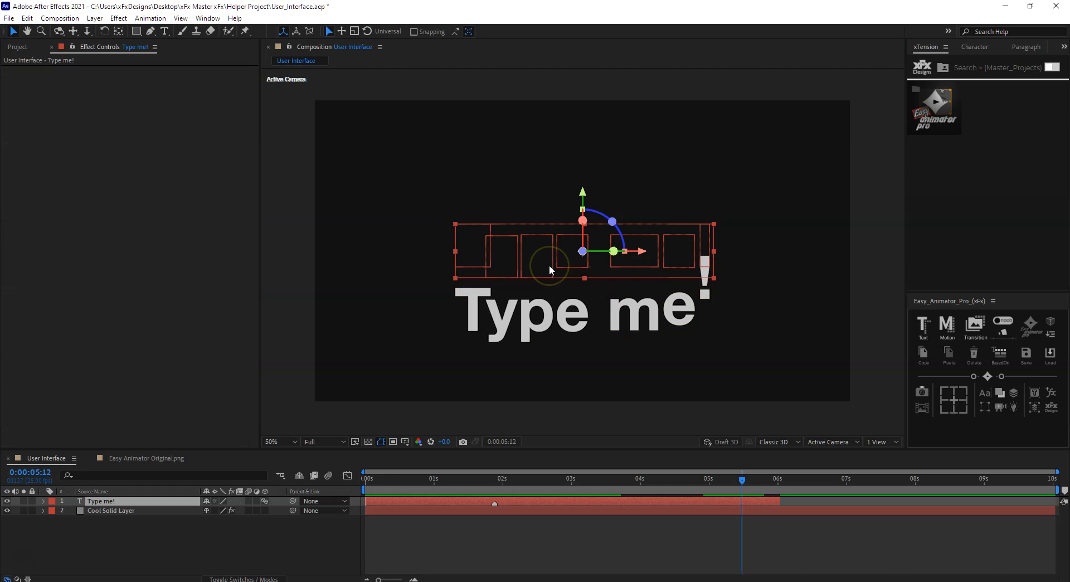
pyautogui.hotkey('ctrl', 'z')
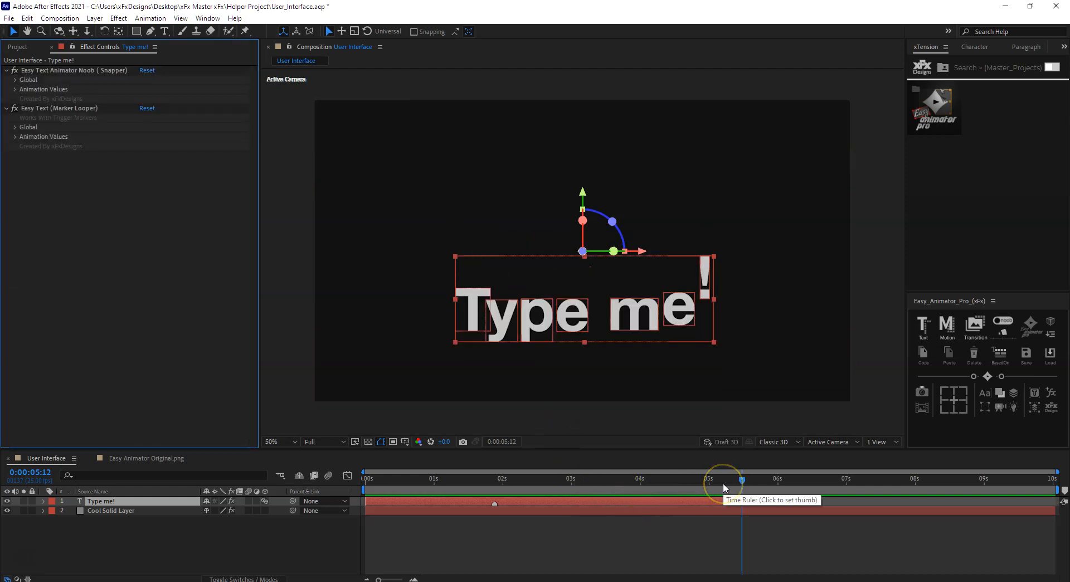
# - Remove only the text marker preset from the "Type me!" layer with the current time at 0:00:02:22
pyautogui.moveTo(724, 484); pyautogui.dragTo(563, 505)
pyautogui.click(980, 356)
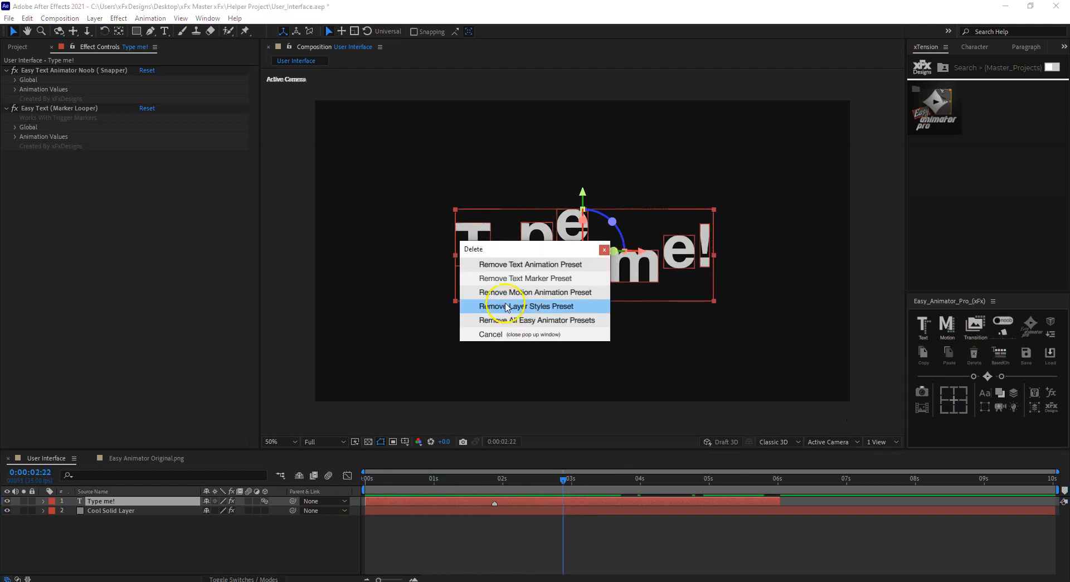
pyautogui.click(526, 278)
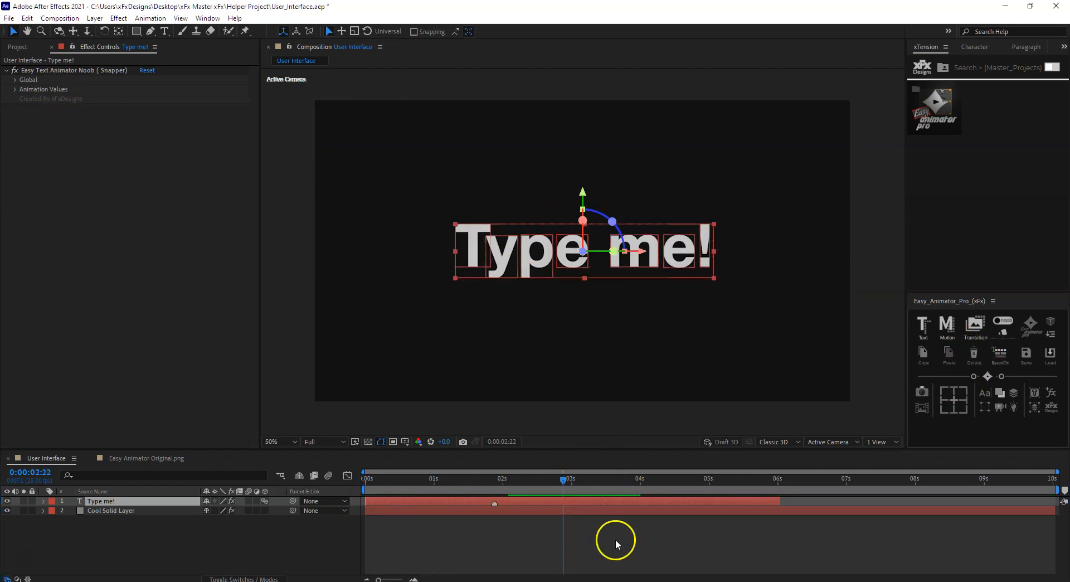
# - Remove all Easy Animator presets from the "Type me!" text layer, switch the animator to Pro mode, and apply its text animator
pyautogui.moveTo(553, 483); pyautogui.dragTo(520, 502)
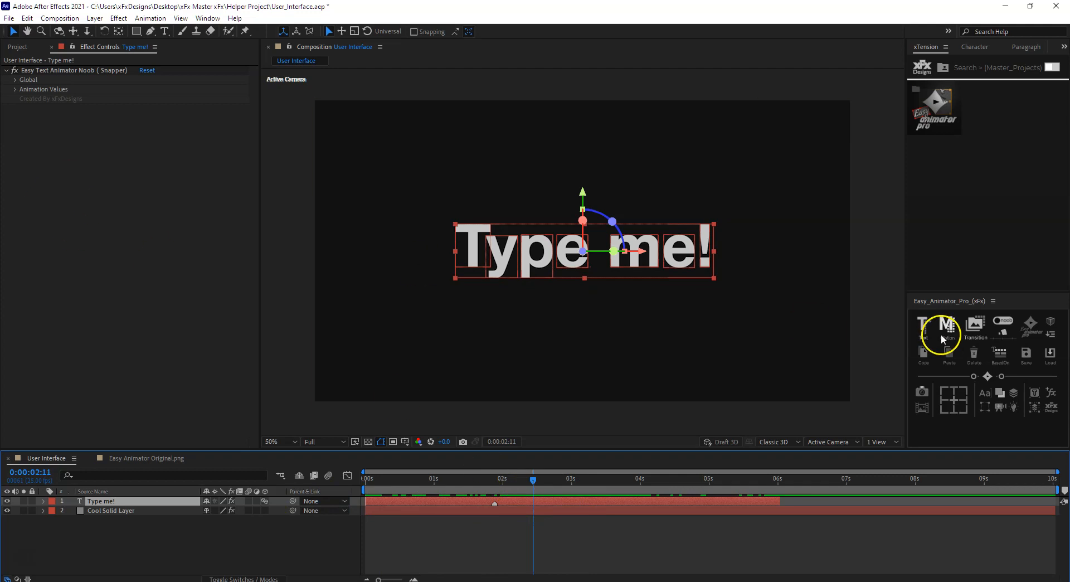
pyautogui.click(980, 357)
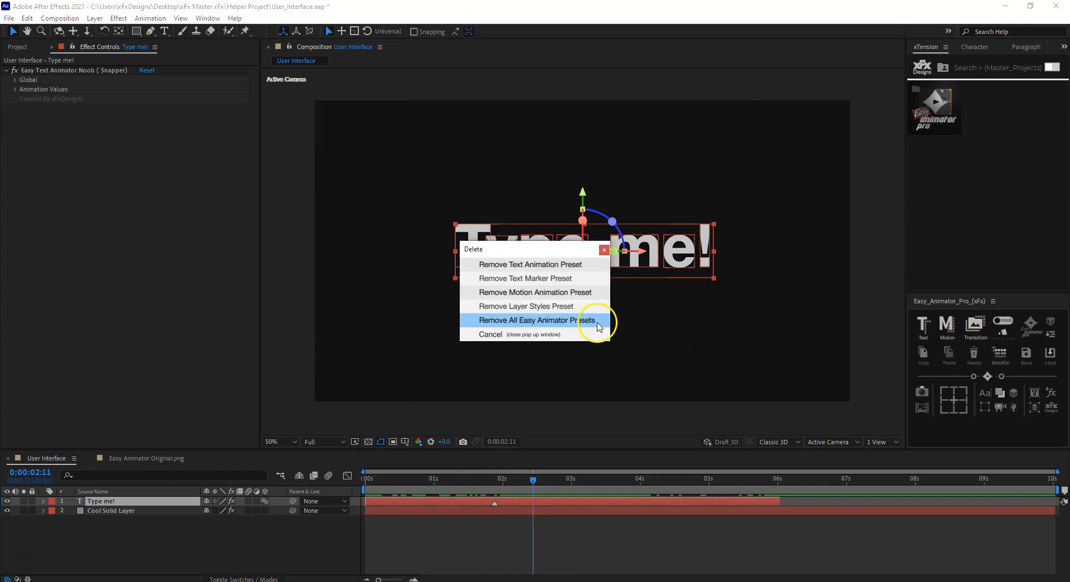
pyautogui.click(494, 320)
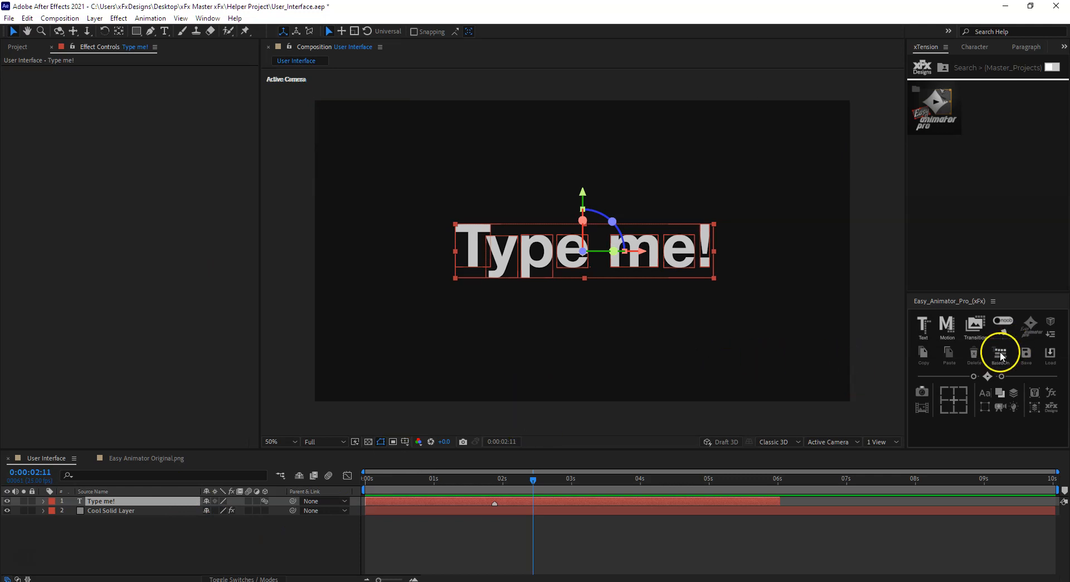
pyautogui.click(1003, 320)
pyautogui.click(925, 328)
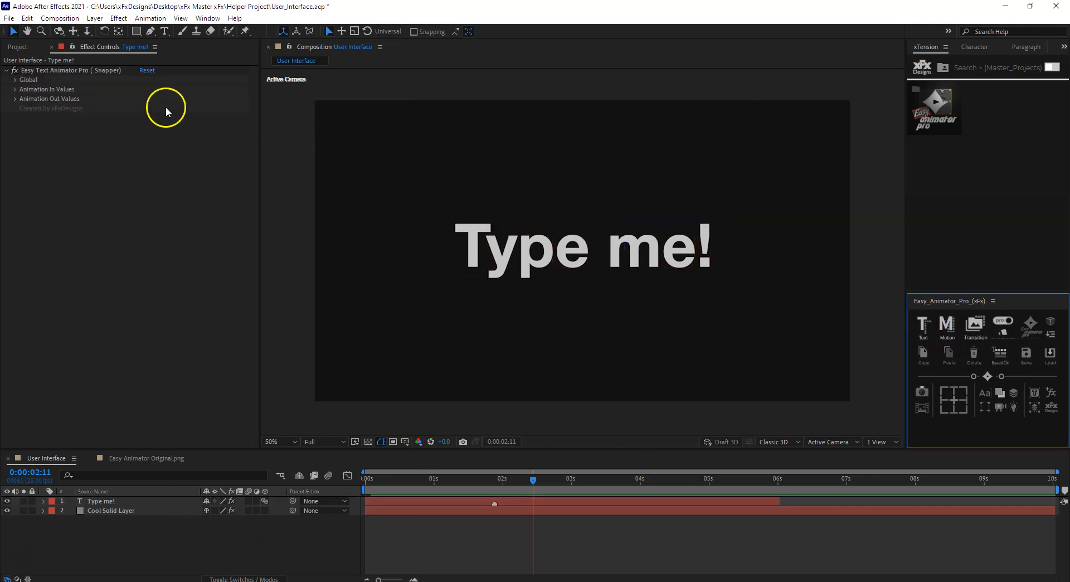
# - Set the Y values of Position (in) and Position (out) to 300 and preview both ends of the text animation
pyautogui.click(16, 89)
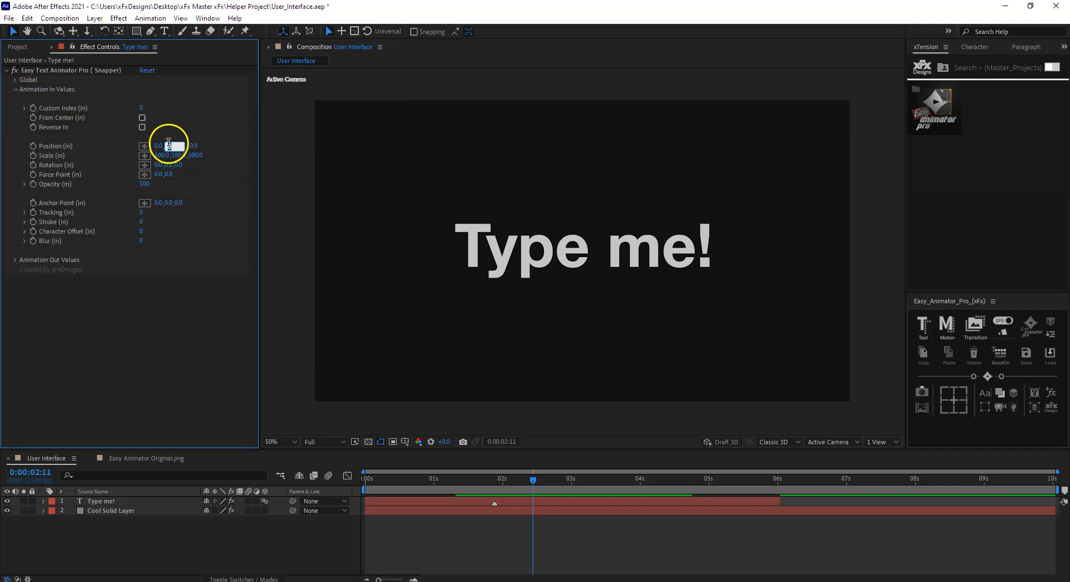
pyautogui.click(190, 296)
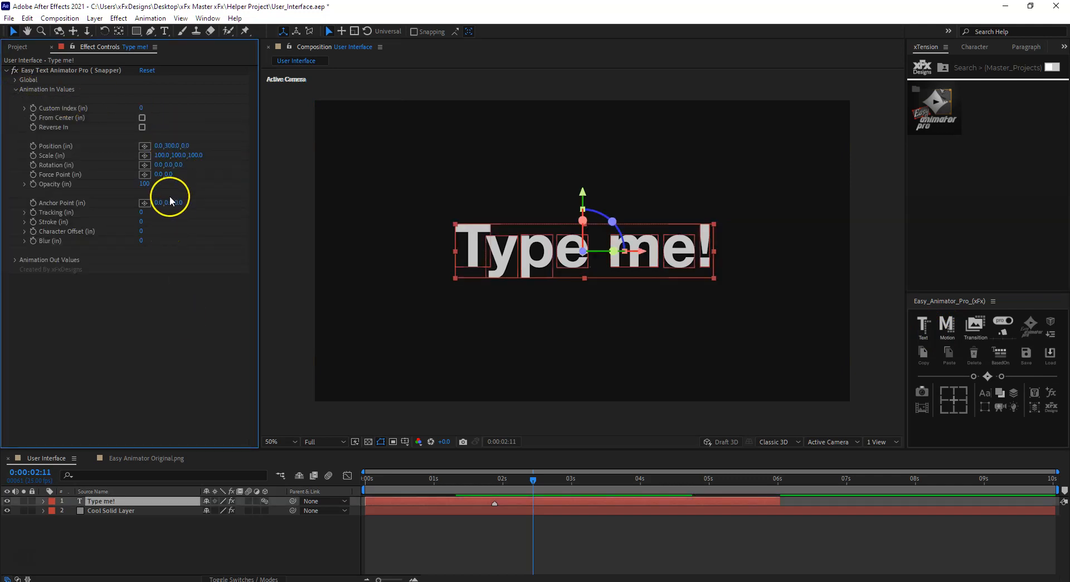
pyautogui.click(14, 259)
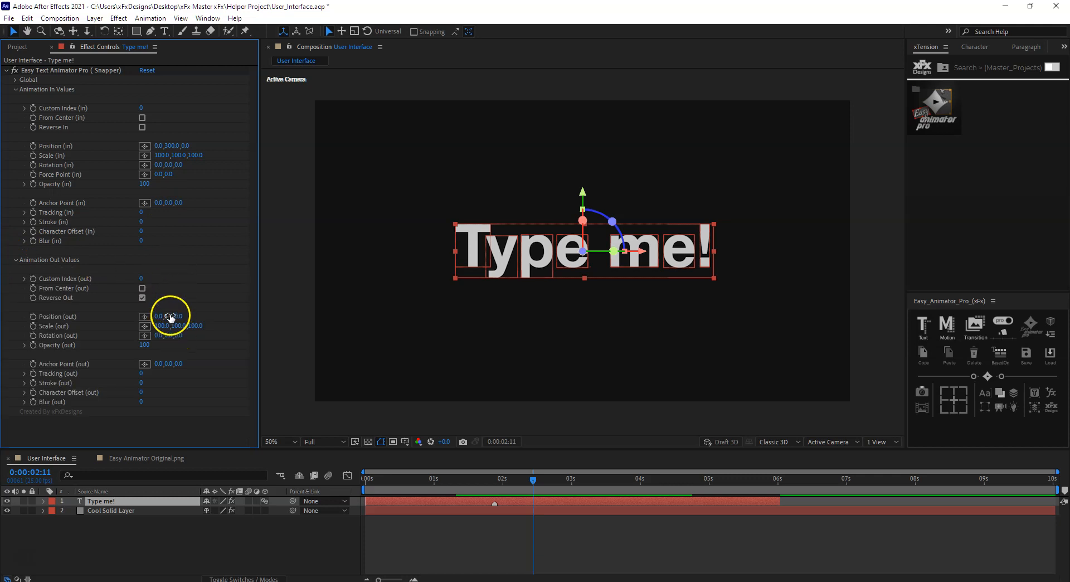
pyautogui.moveTo(486, 482); pyautogui.dragTo(607, 475)
pyautogui.moveTo(708, 473); pyautogui.dragTo(385, 480)
pyautogui.moveTo(459, 487); pyautogui.dragTo(604, 494)
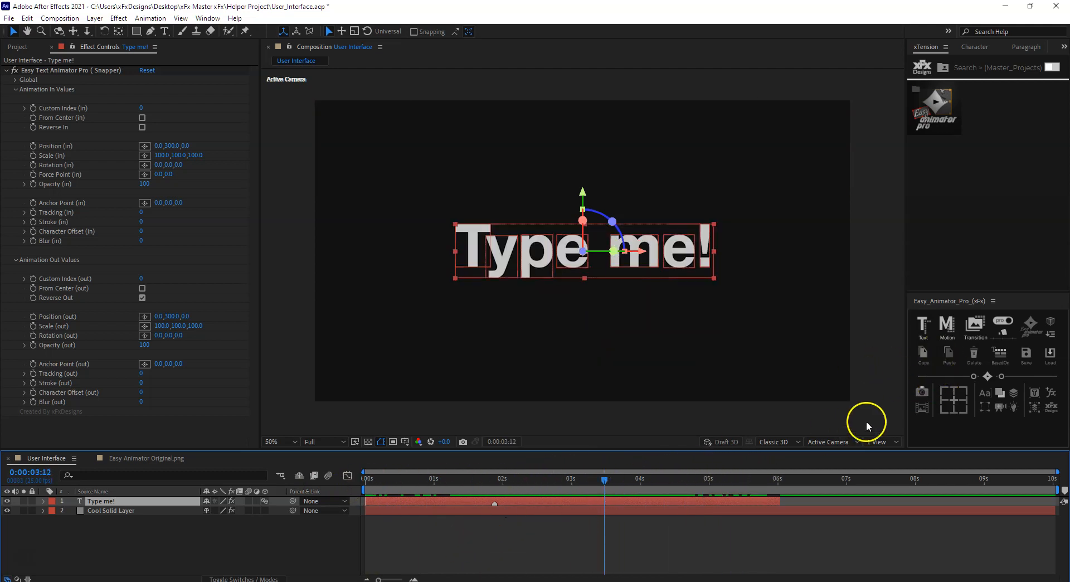
# - Base the text's in animation on words using Words In, and play the result from the start
pyautogui.moveTo(494, 480); pyautogui.dragTo(399, 491)
pyautogui.click(448, 520)
pyautogui.click(449, 503)
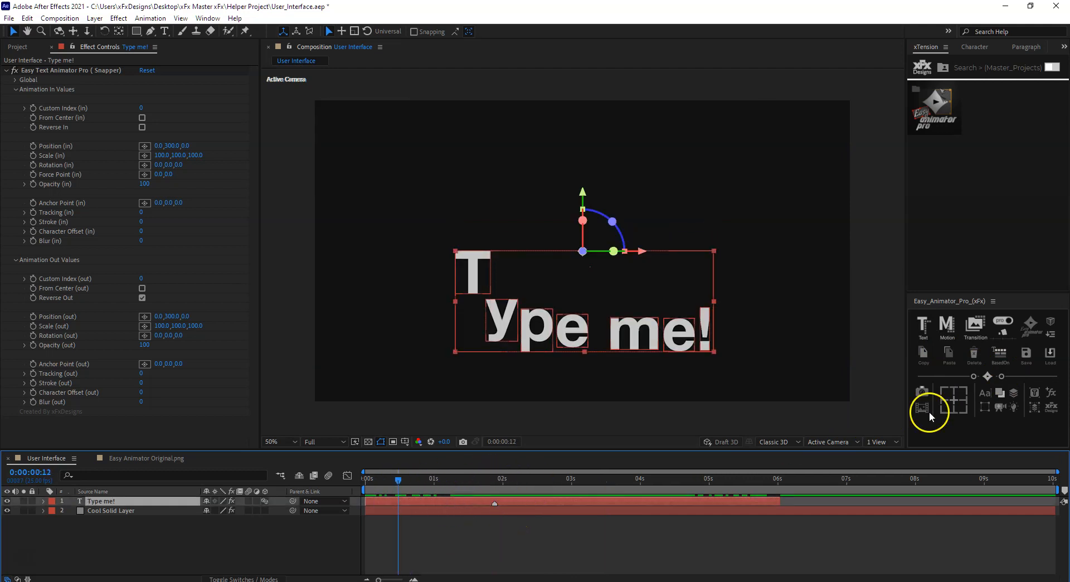
pyautogui.click(1000, 363)
pyautogui.click(1000, 366)
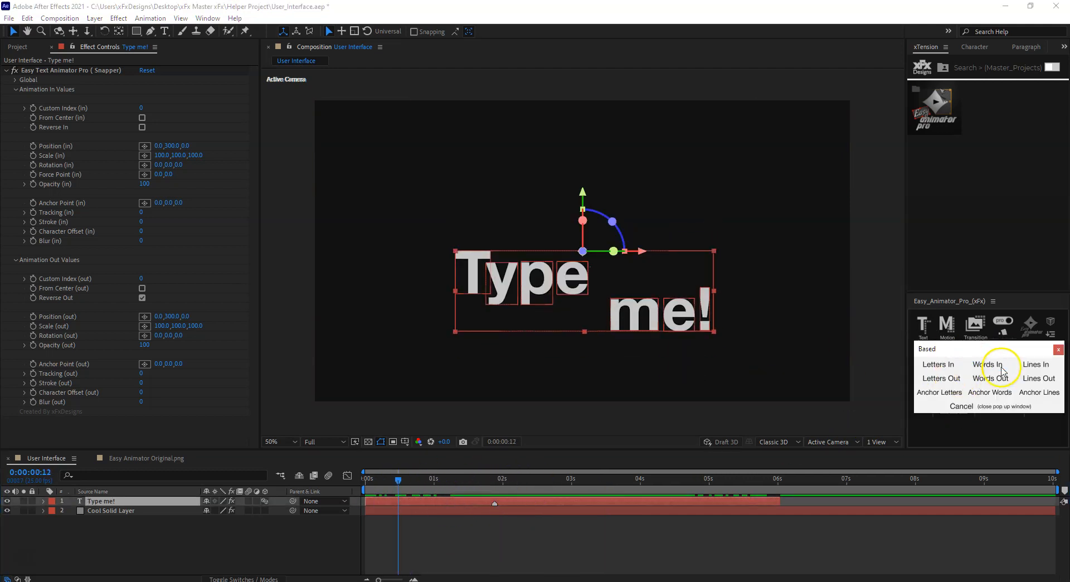
pyautogui.moveTo(398, 481); pyautogui.dragTo(363, 483)
pyautogui.press('space')
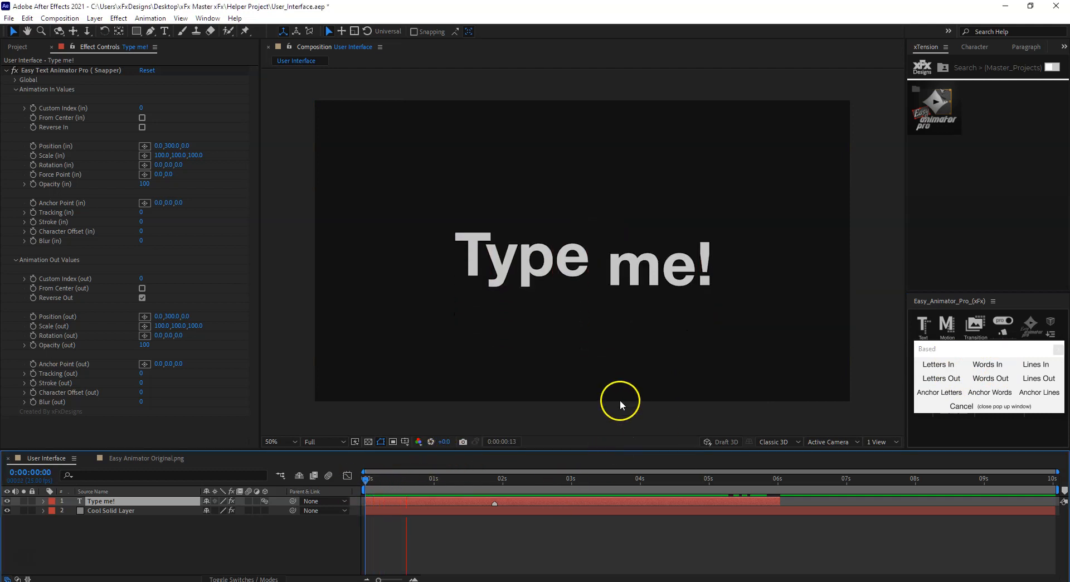
# - Base the text's out animation on words using Words Out, and check it near the layer's end
pyautogui.moveTo(531, 477); pyautogui.dragTo(727, 486)
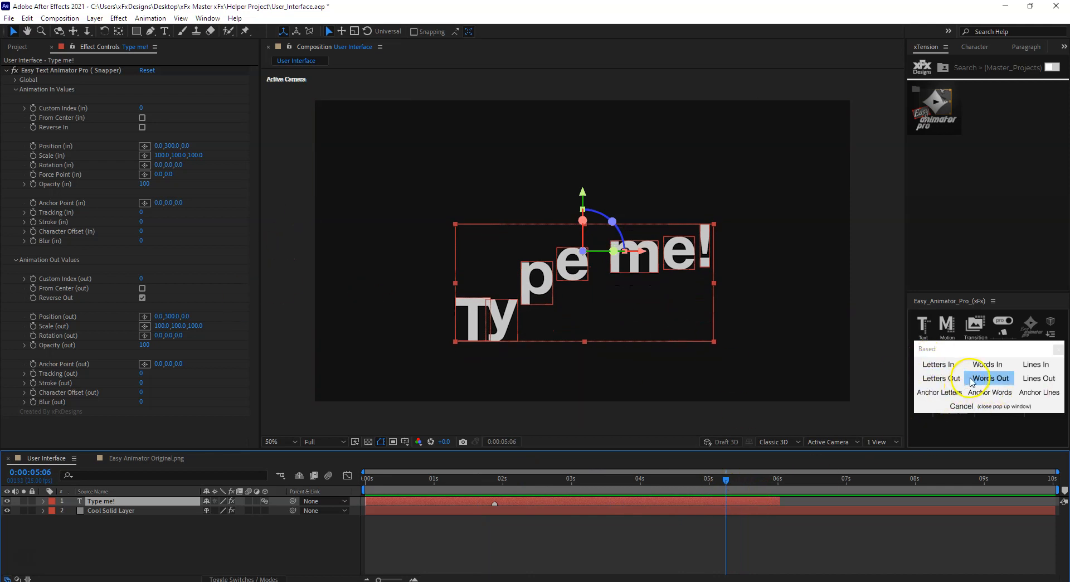
pyautogui.click(984, 366)
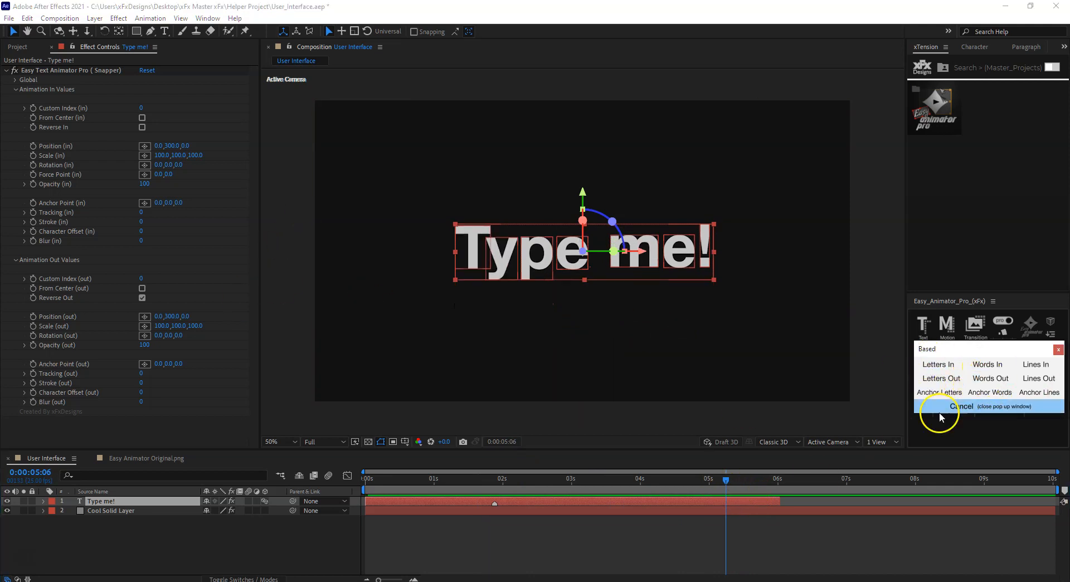
pyautogui.moveTo(744, 480)
pyautogui.mouseDown()
pyautogui.moveTo(735, 482)
pyautogui.moveTo(758, 484)
pyautogui.moveTo(748, 486)
pyautogui.mouseUp()
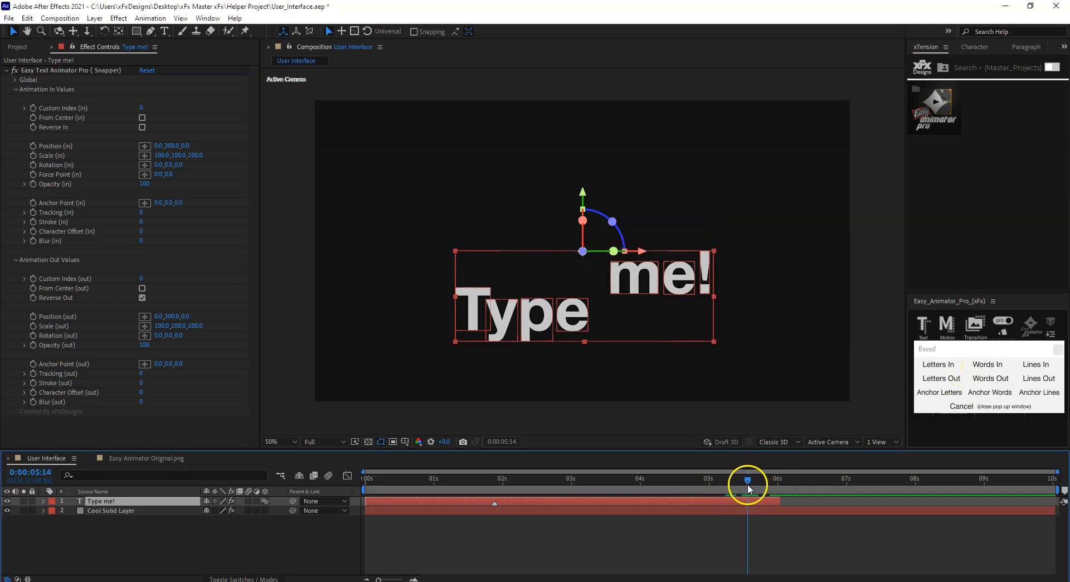
# - Set the text animator's global Delay to 4 and play the word animation from the start
pyautogui.click(16, 80)
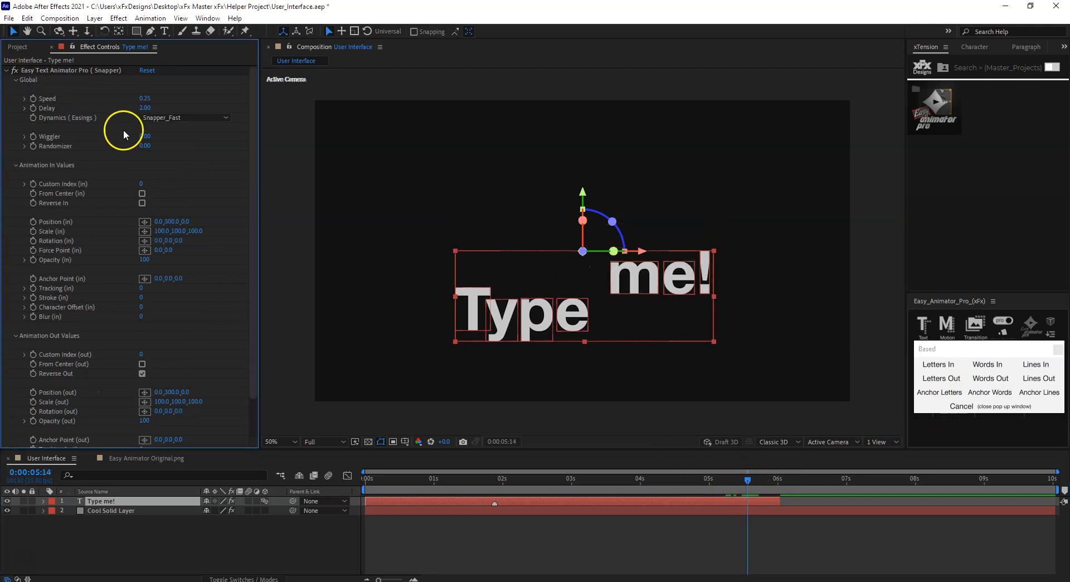
pyautogui.click(146, 107)
pyautogui.write('4')
pyautogui.click(243, 531)
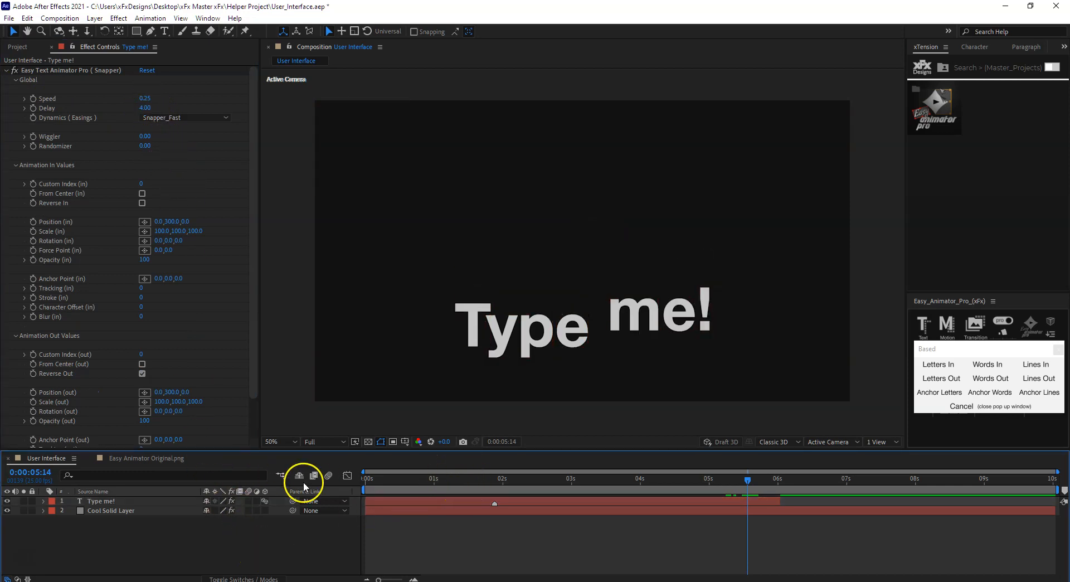
pyautogui.click(365, 480)
pyautogui.press('space')
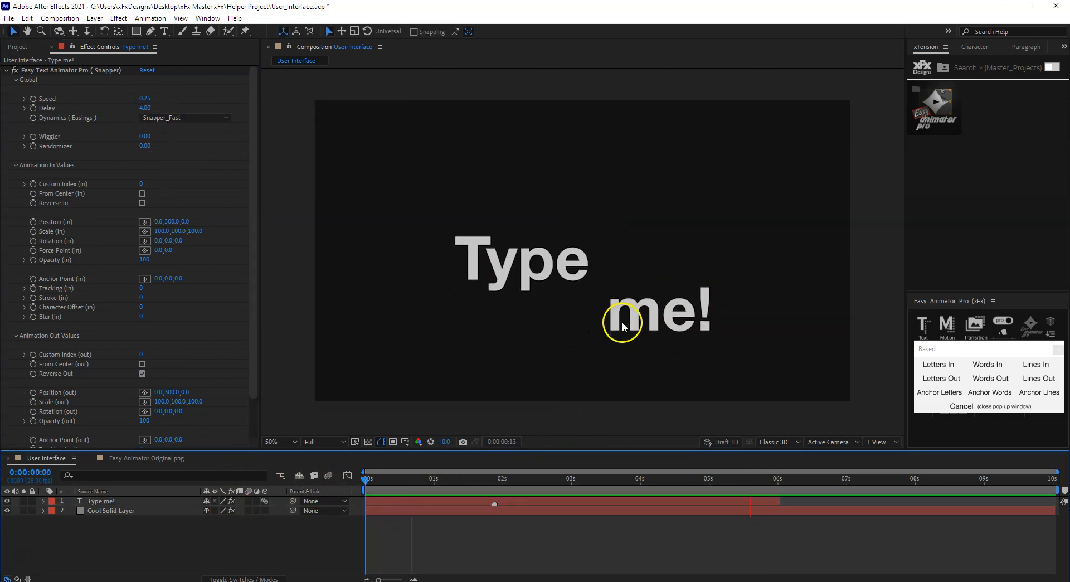
pyautogui.press('space')
pyautogui.moveTo(445, 479); pyautogui.dragTo(405, 483)
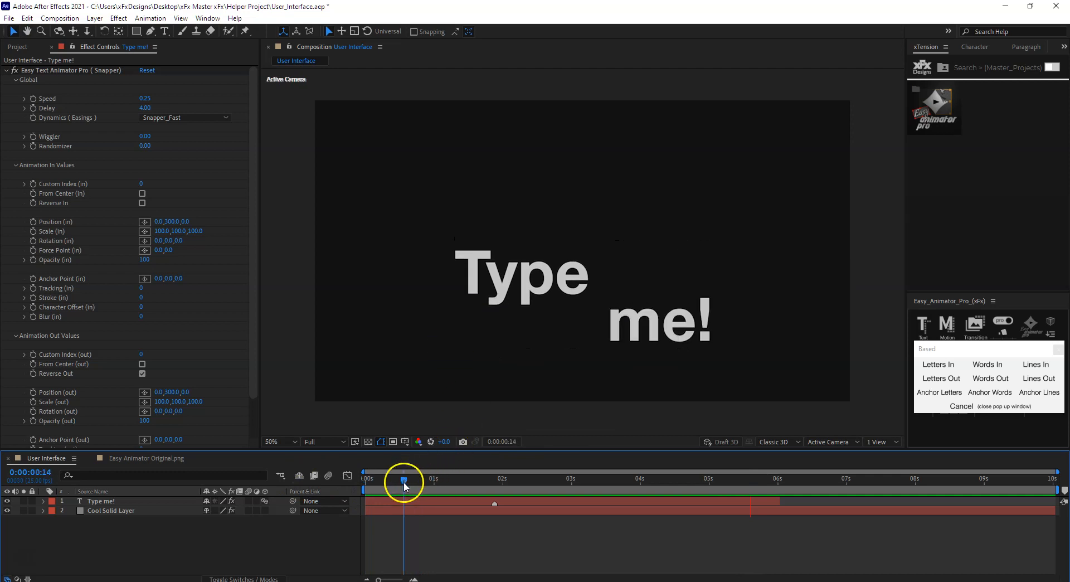
# - Increase the text animator's global Delay to 6.10 and replay the animation from the first frame
pyautogui.moveTo(147, 110); pyautogui.dragTo(165, 115)
pyautogui.press('space')
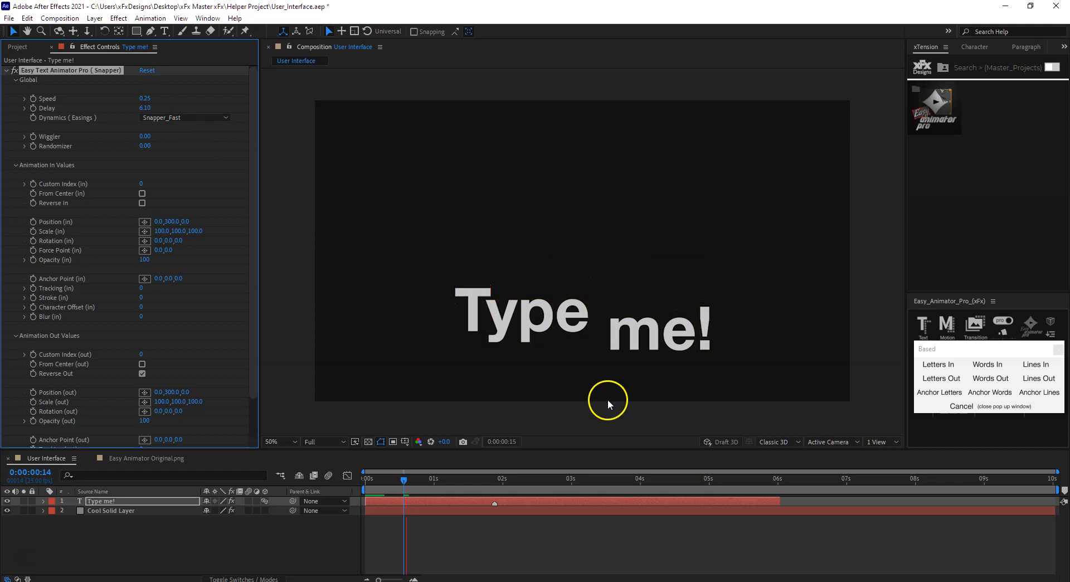
pyautogui.click(363, 483)
pyautogui.press('space')
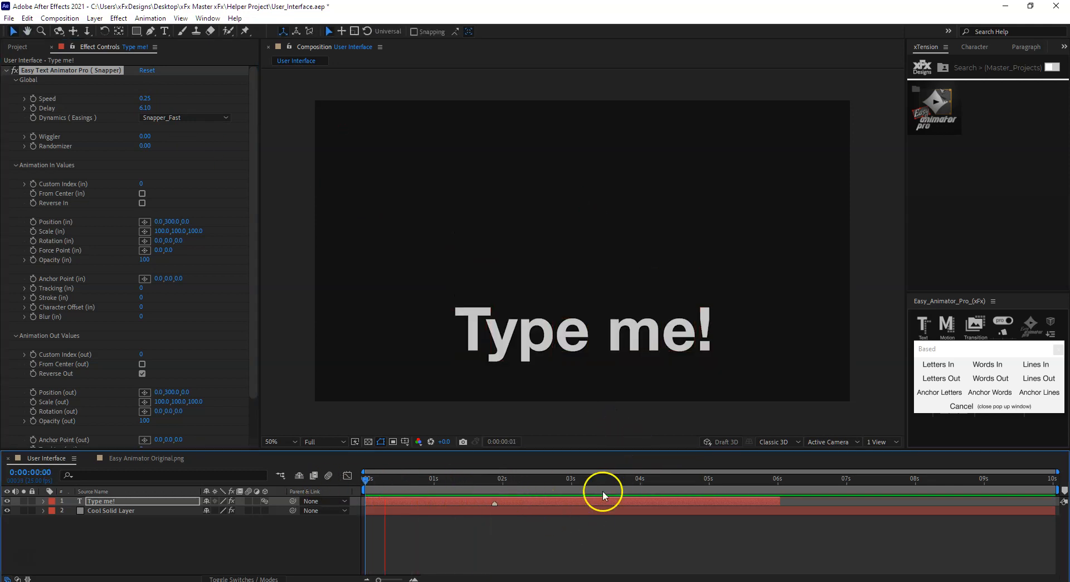
pyautogui.moveTo(678, 483); pyautogui.dragTo(625, 493)
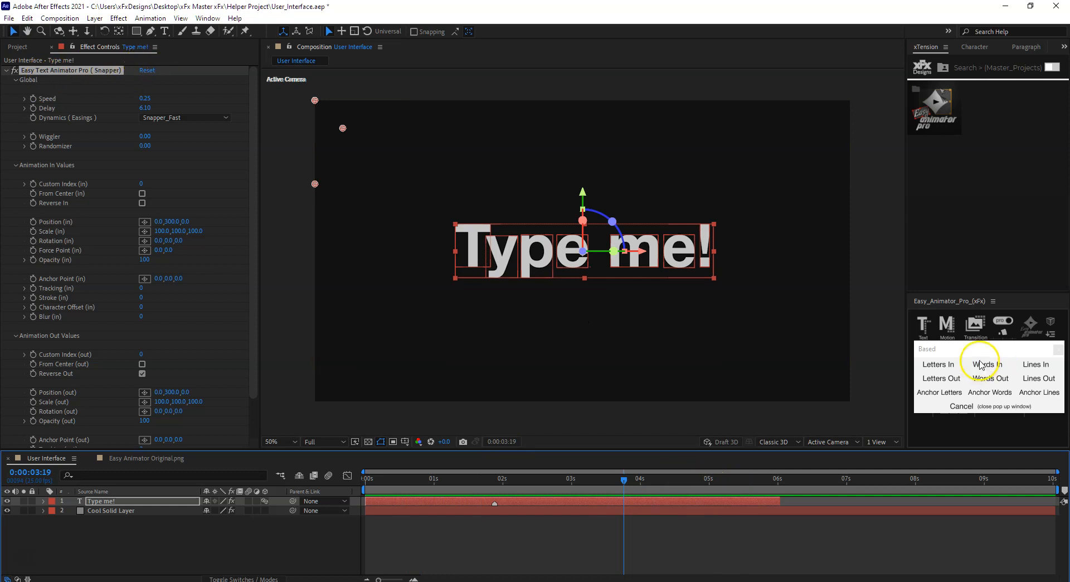
# - Remove the text animator from the "Type me!" layer and apply a fresh Pro text animator to it
pyautogui.keyDown('shift'); pyautogui.click(920, 327); pyautogui.keyUp('shift')
pyautogui.moveTo(627, 485); pyautogui.dragTo(454, 490)
pyautogui.click(116, 503)
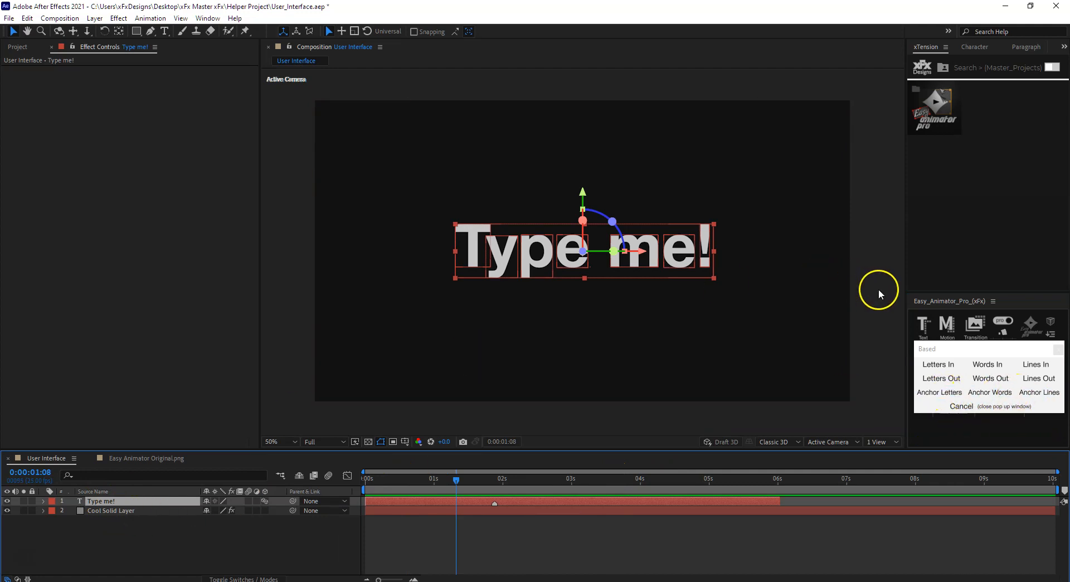
pyautogui.click(957, 405)
pyautogui.click(923, 327)
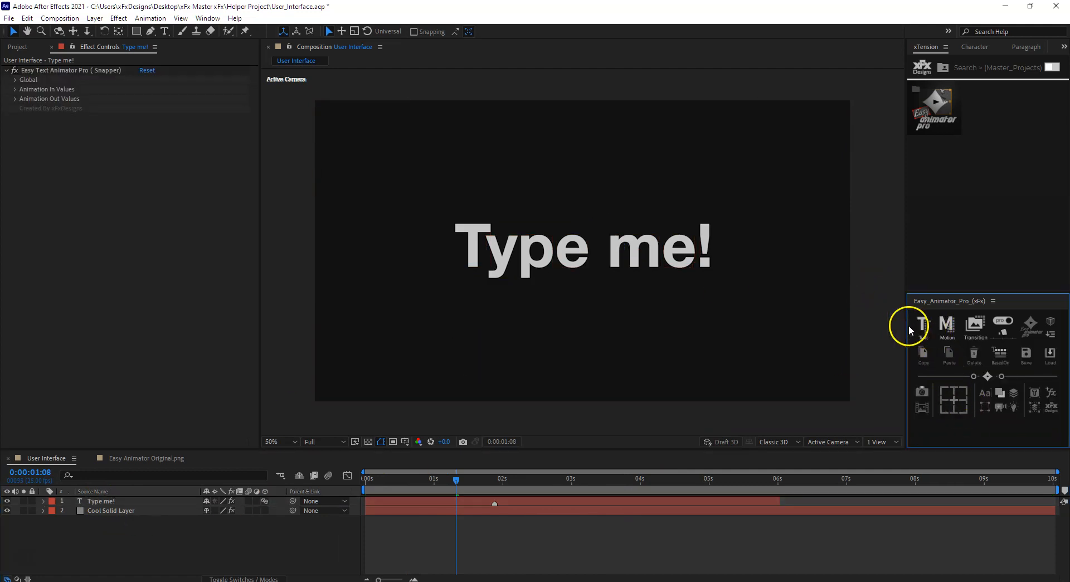
# - Set the Z value of Rotation (in) to 74 and play the in animation from the first frame
pyautogui.click(16, 90)
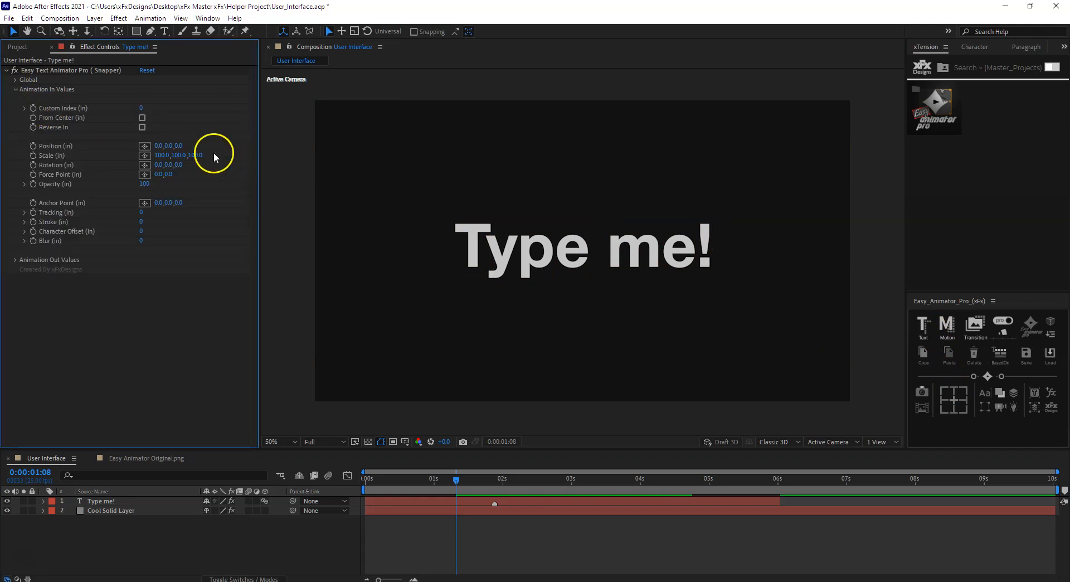
pyautogui.moveTo(178, 168); pyautogui.dragTo(220, 169)
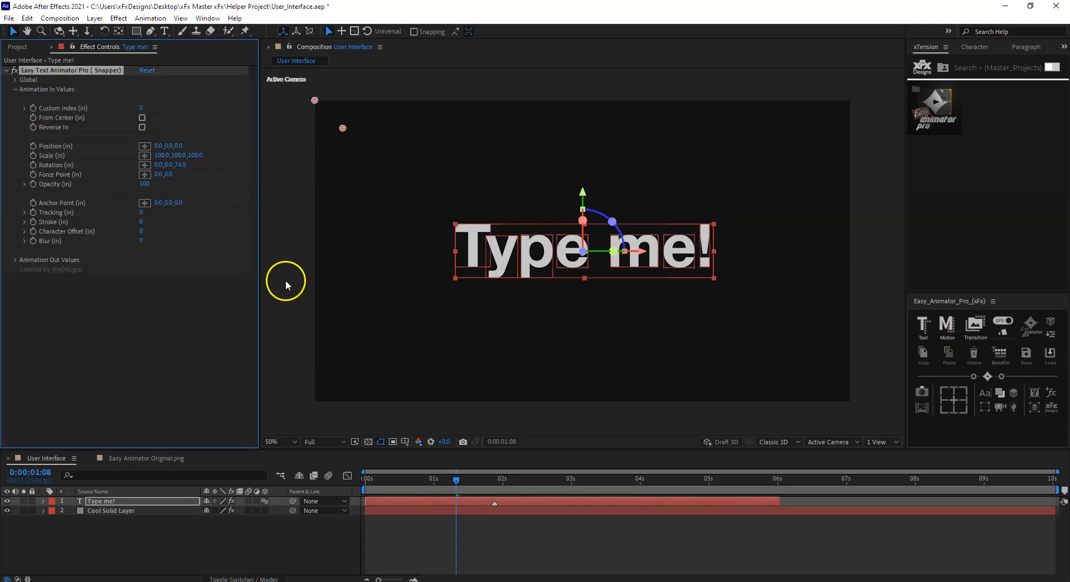
pyautogui.moveTo(393, 476); pyautogui.dragTo(249, 496)
pyautogui.press('space')
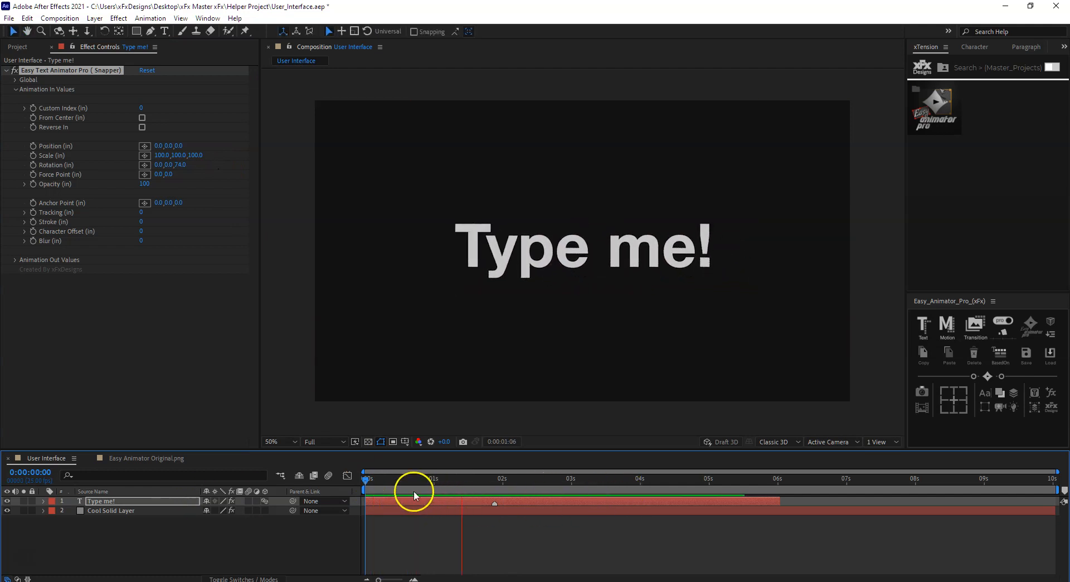
pyautogui.press('space')
pyautogui.press('space')
pyautogui.press('space')
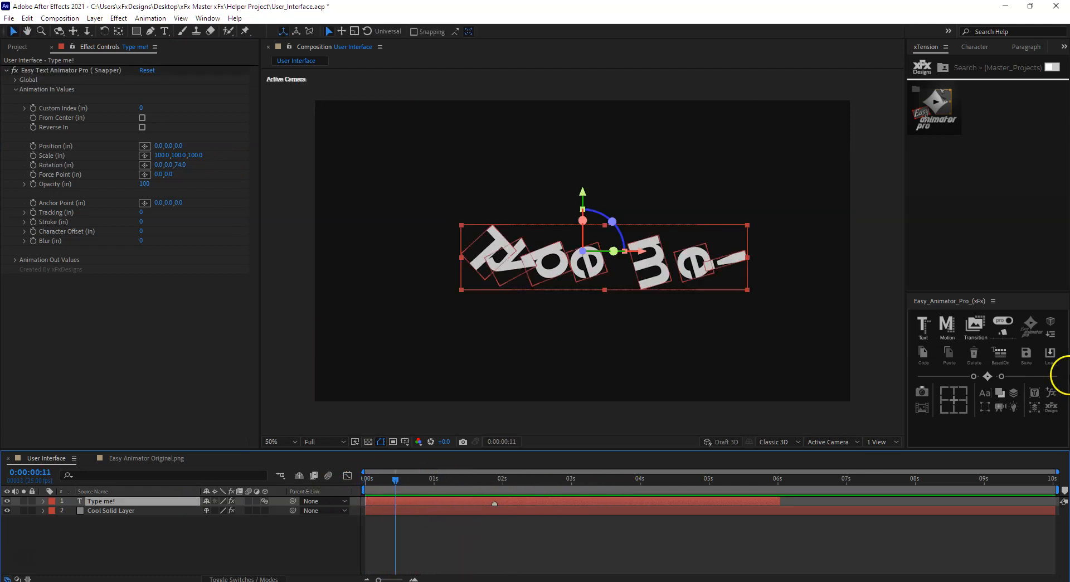
# - Switch the text's anchoring to words with Anchor Words, and play the rotation animation
pyautogui.click(1008, 357)
pyautogui.click(1002, 363)
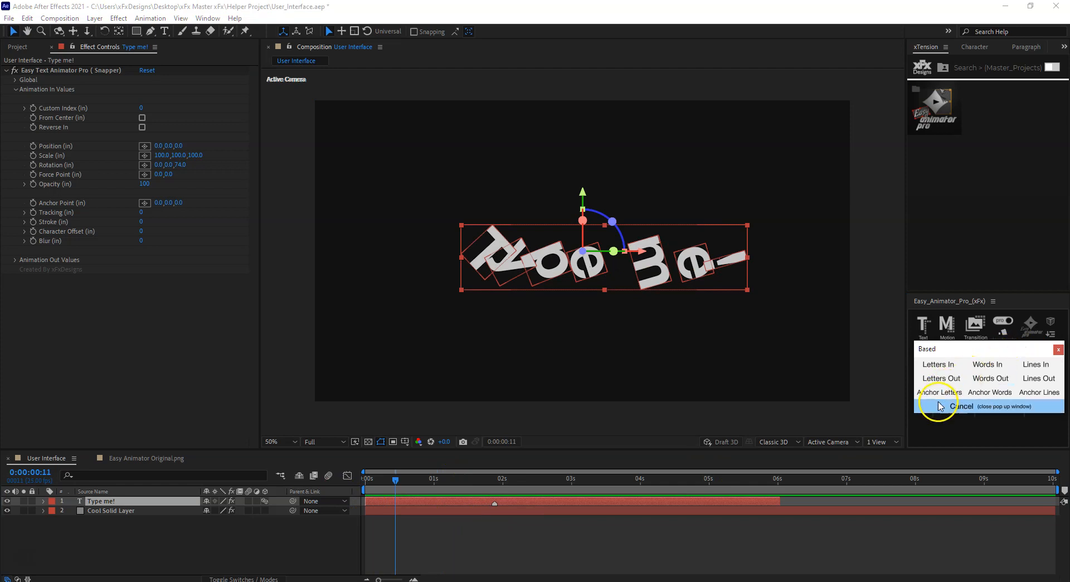
pyautogui.click(396, 481)
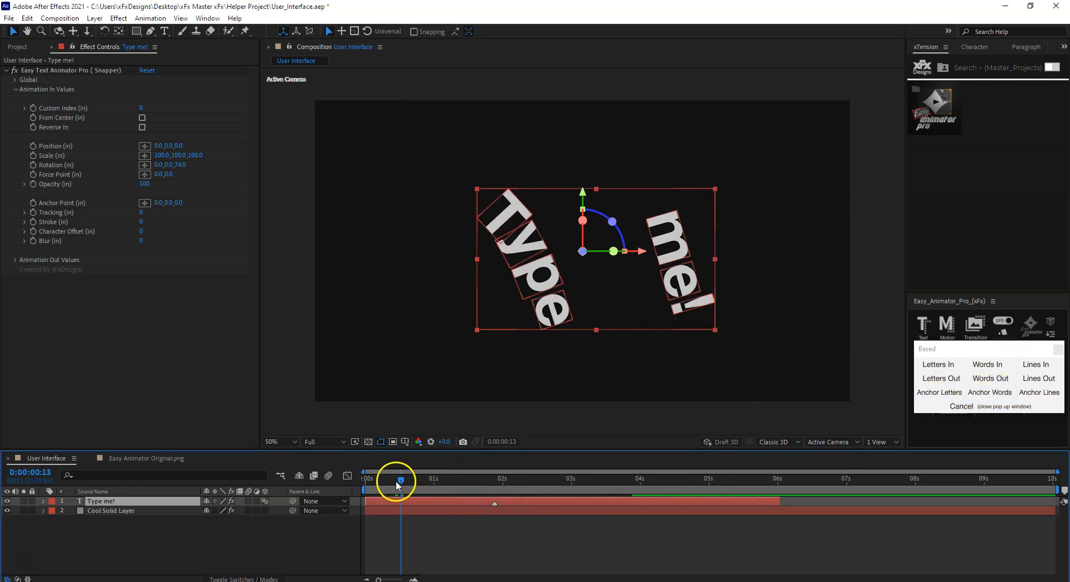
pyautogui.press('space')
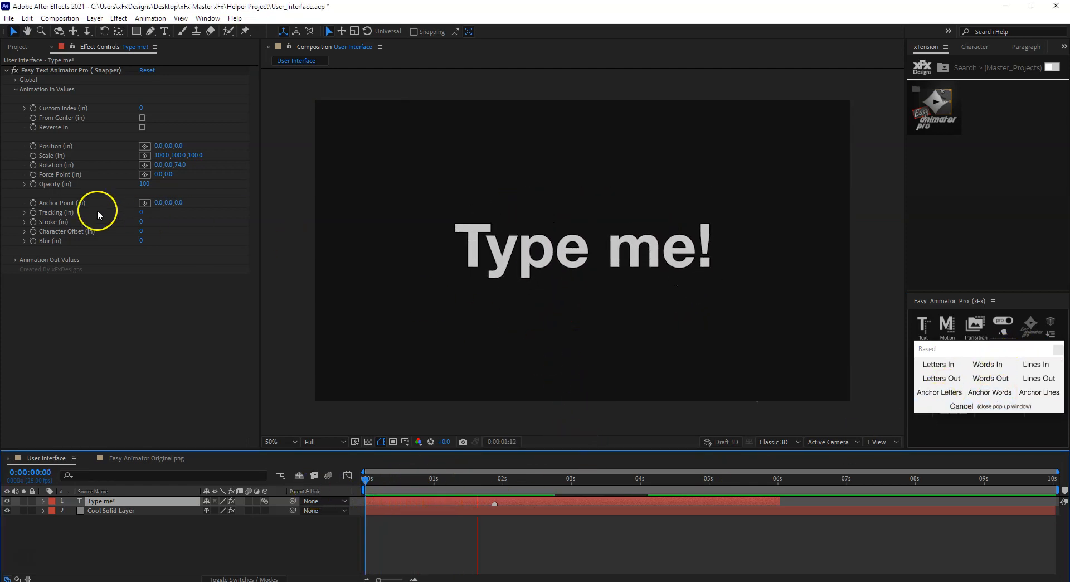
pyautogui.press('space')
# - Set Opacity (in) to 0 and play the in animation from the first frame
pyautogui.click(144, 184)
pyautogui.write('0')
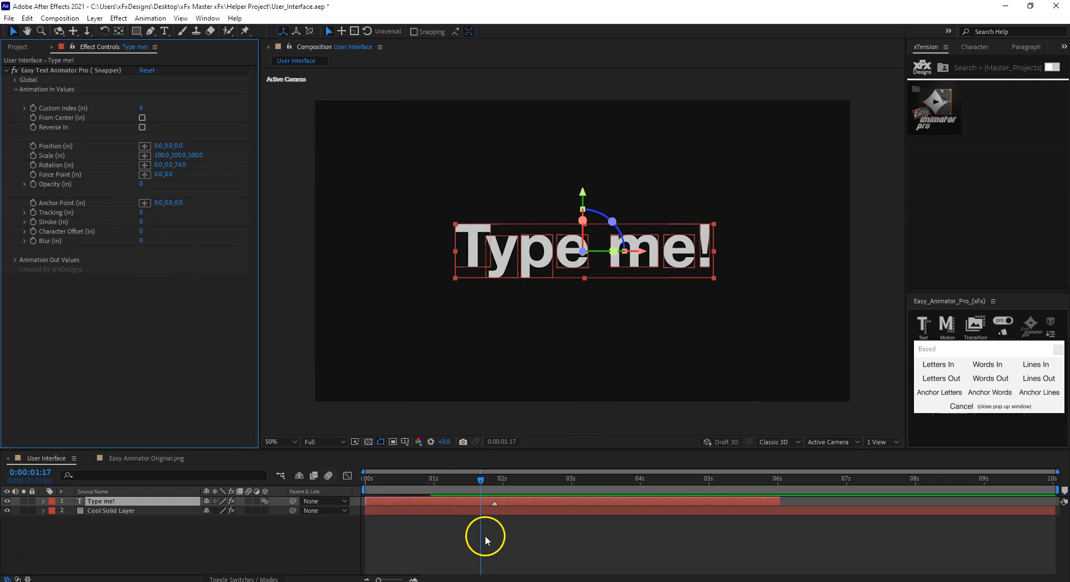
pyautogui.moveTo(425, 480); pyautogui.dragTo(363, 480)
pyautogui.press('space')
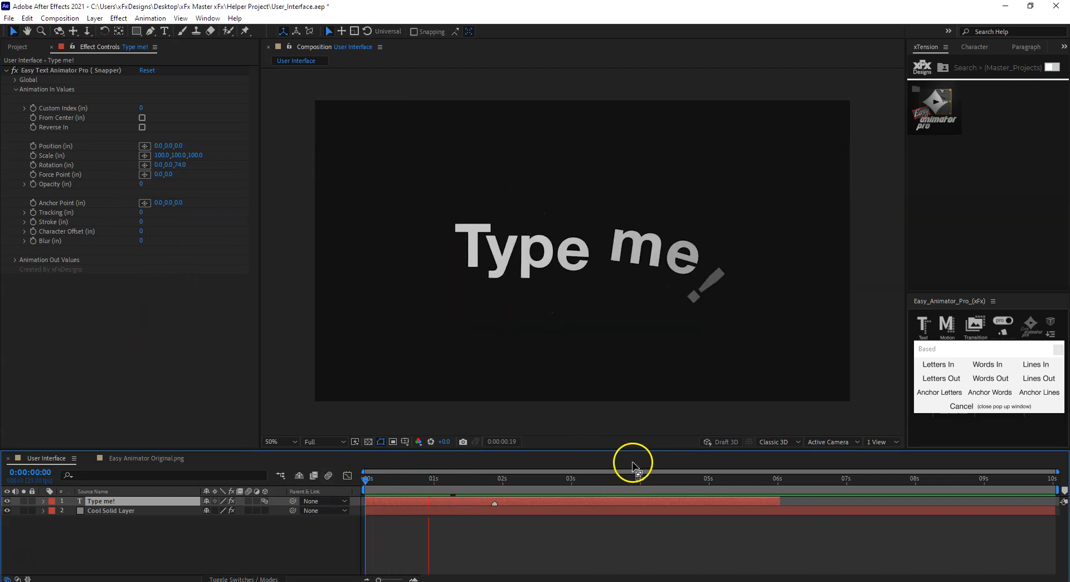
# - Set the Z value of Rotation (out) to 75 with the playhead near the end of the text layer
pyautogui.click(750, 486)
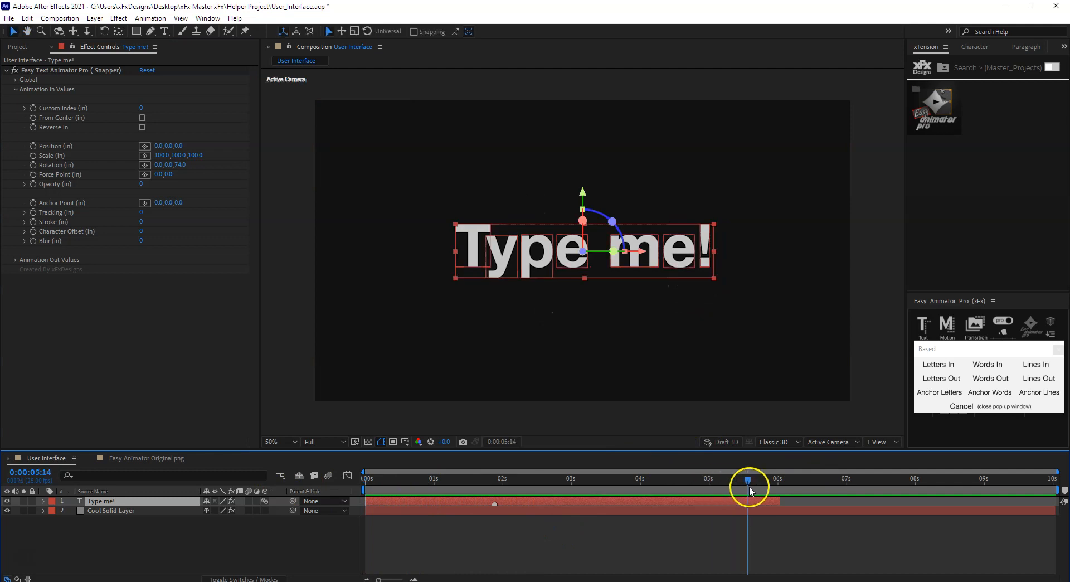
pyautogui.click(16, 260)
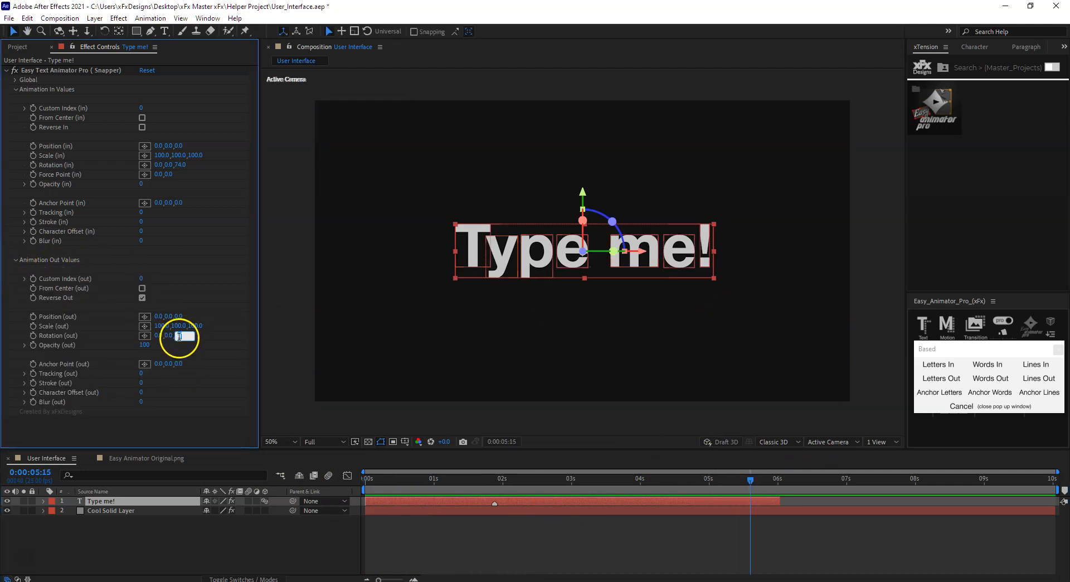
pyautogui.write('75')
pyautogui.press('Return')
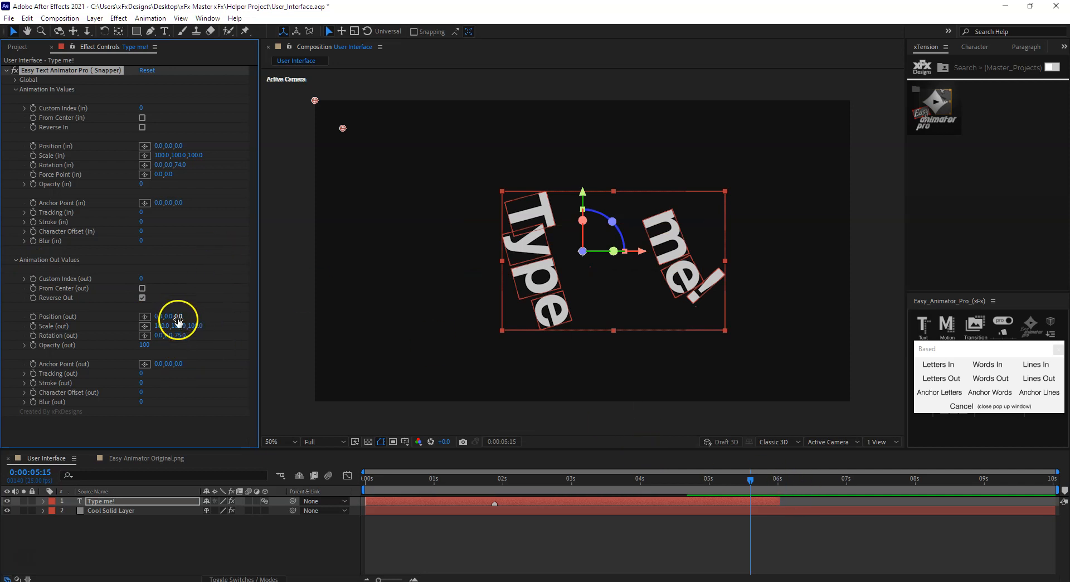
# - Set Opacity (out) to 0 and play the out animation near the end of the text layer
pyautogui.click(210, 434)
pyautogui.press('space')
pyautogui.moveTo(766, 480); pyautogui.dragTo(707, 480)
pyautogui.click(145, 346)
pyautogui.write('0')
pyautogui.press('Return')
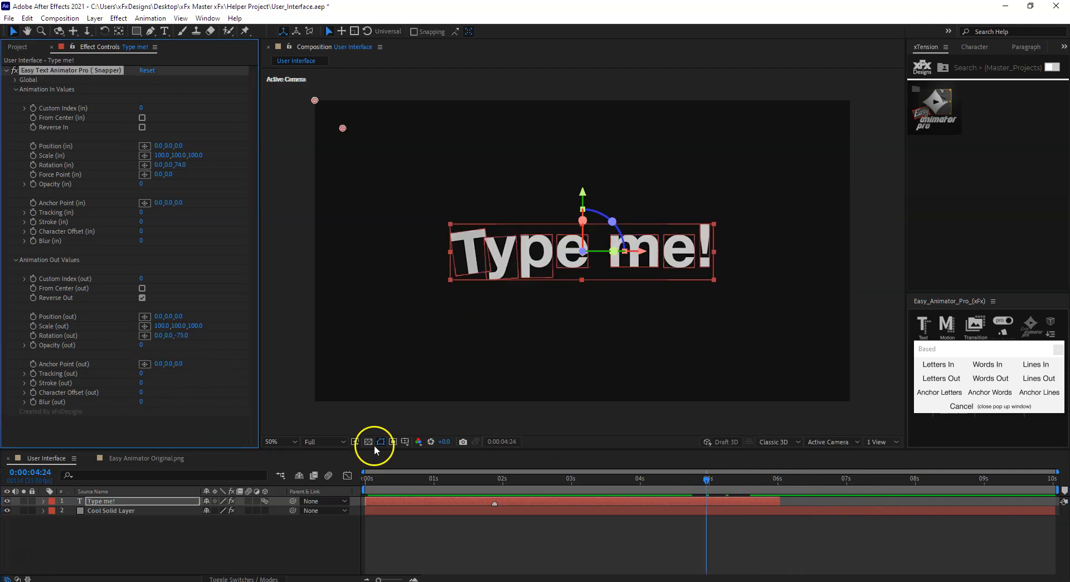
pyautogui.click(674, 487)
pyautogui.press('space')
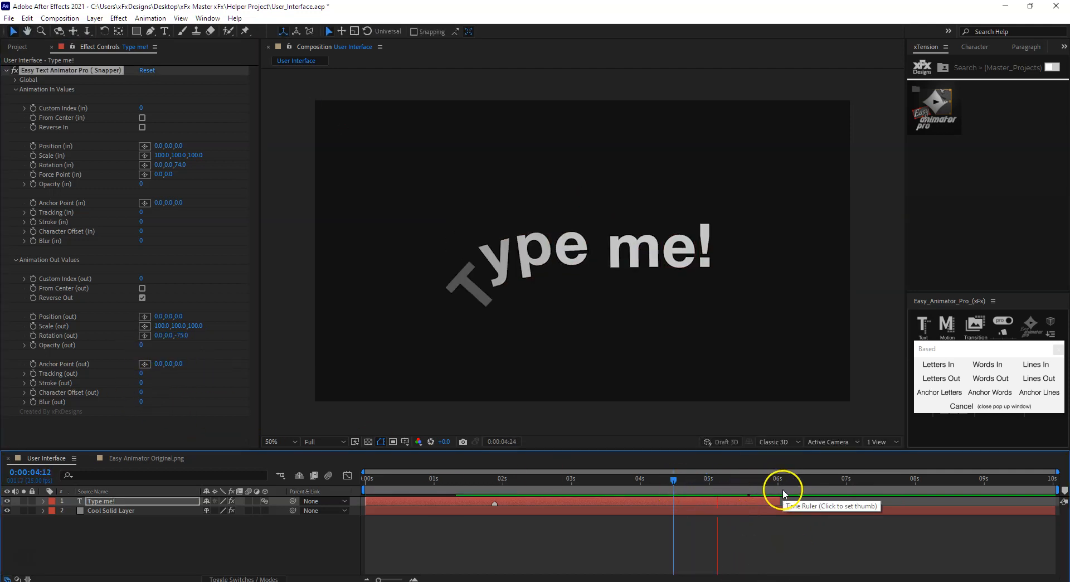
pyautogui.click(783, 494)
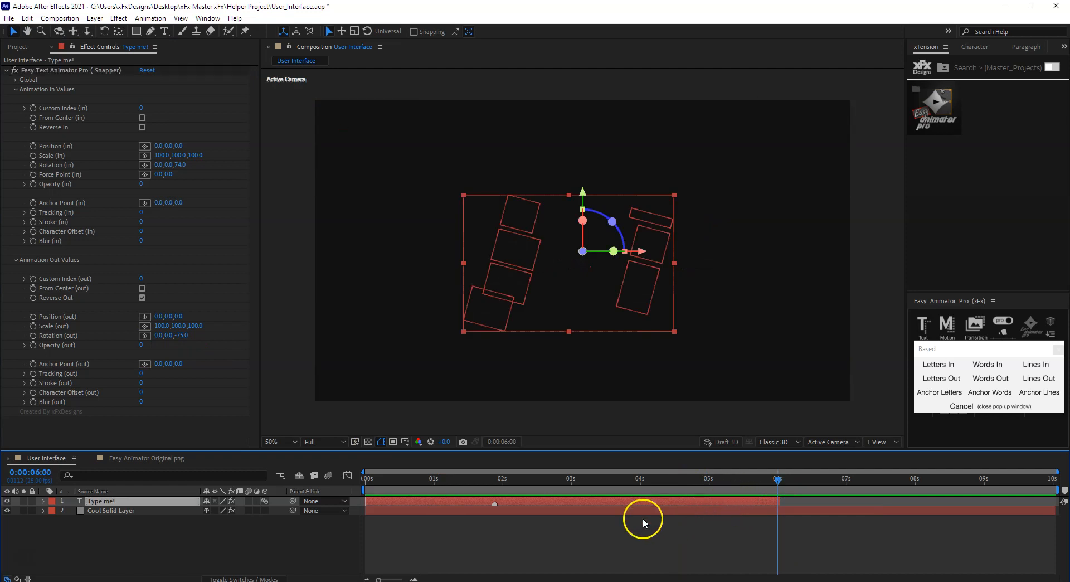
# - Close the Based options and replace the animated text with a new "Type me!" layer using the Noob text animator
pyautogui.click(1026, 407)
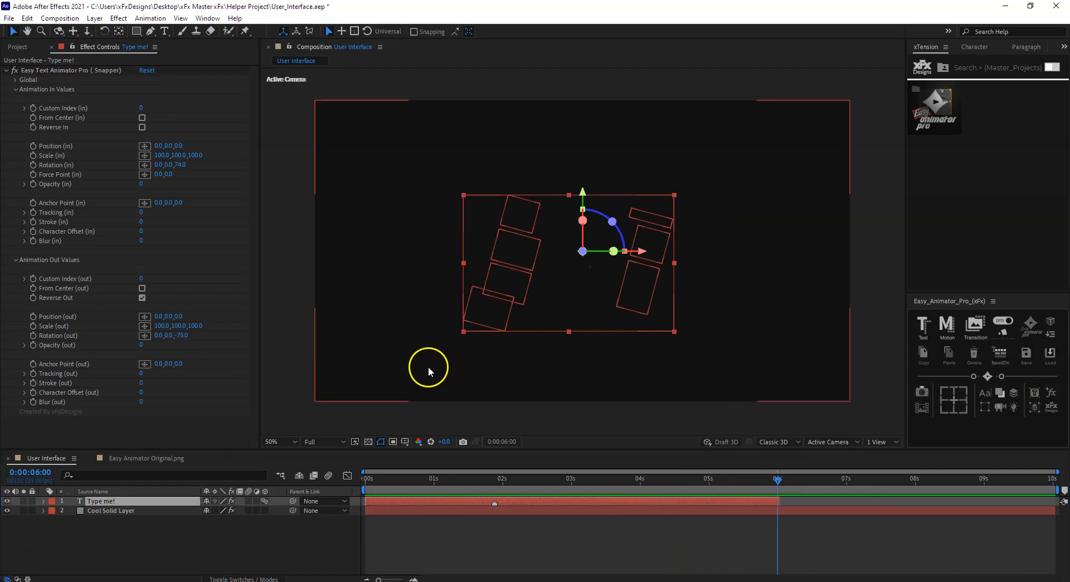
pyautogui.press('Delete')
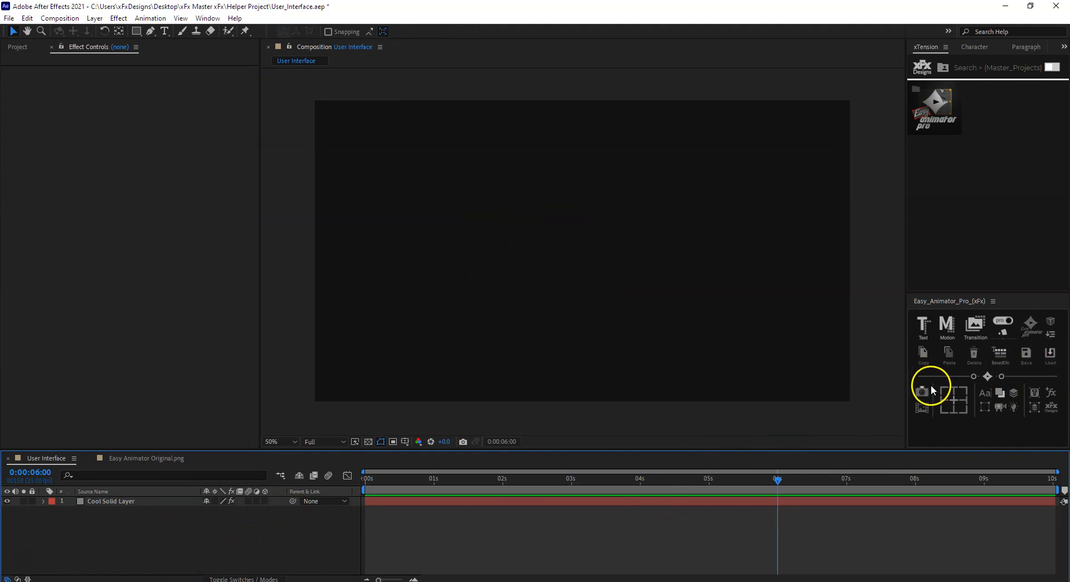
pyautogui.click(985, 395)
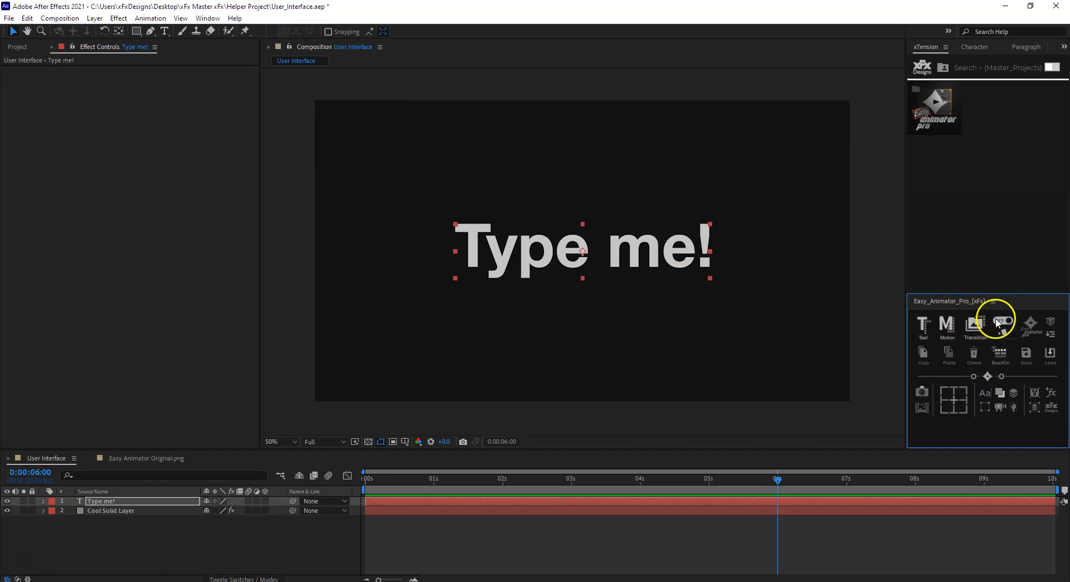
pyautogui.click(923, 326)
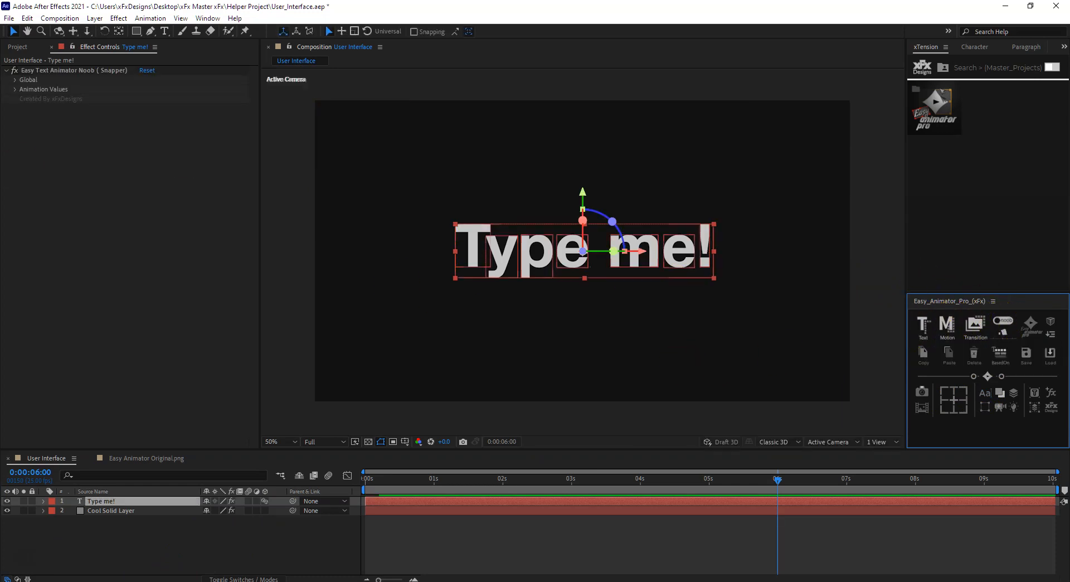
# - Set the Noob animator's Position to 0, 300, 0 and play the text animation from the first frame
pyautogui.click(17, 90)
pyautogui.moveTo(168, 166); pyautogui.dragTo(329, 171)
pyautogui.moveTo(495, 479); pyautogui.dragTo(365, 484)
pyautogui.press('space')
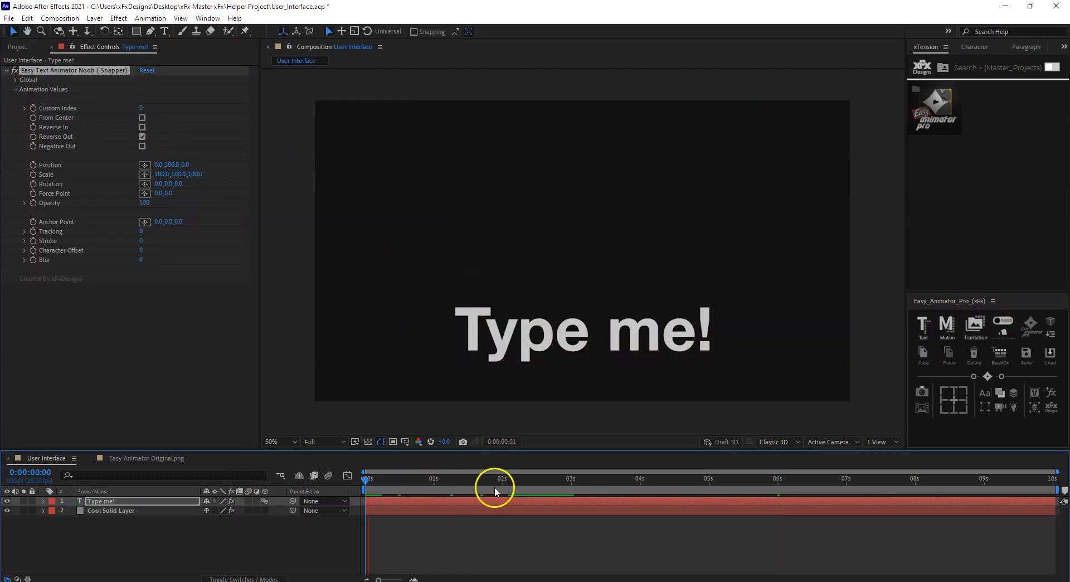
pyautogui.press('space')
# - Shorten the "Type me!" layer to end shortly after 3 seconds, and play its out animation
pyautogui.moveTo(1049, 508); pyautogui.dragTo(593, 517)
pyautogui.press('space')
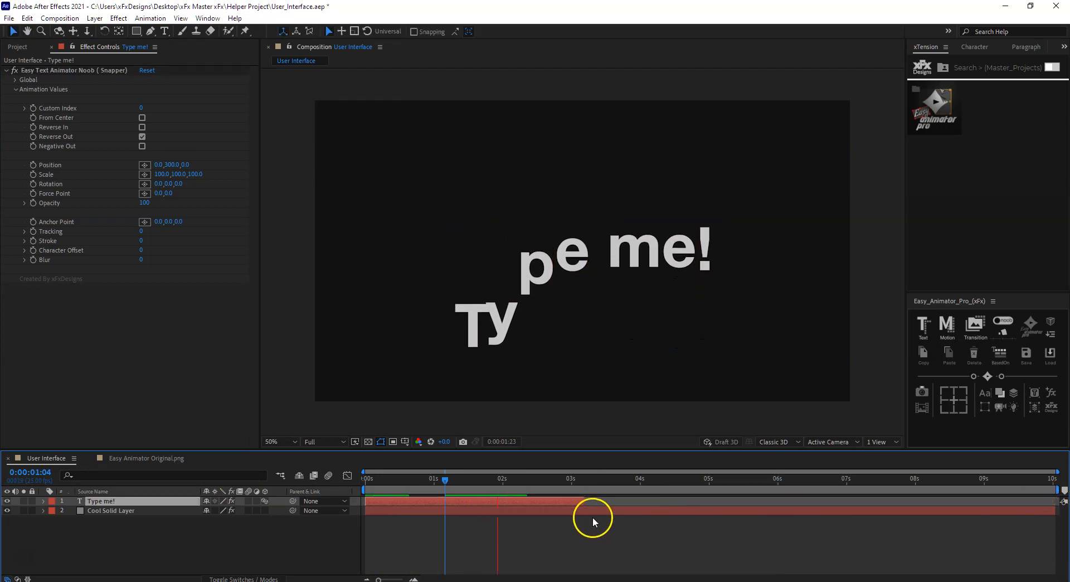
pyautogui.press('space')
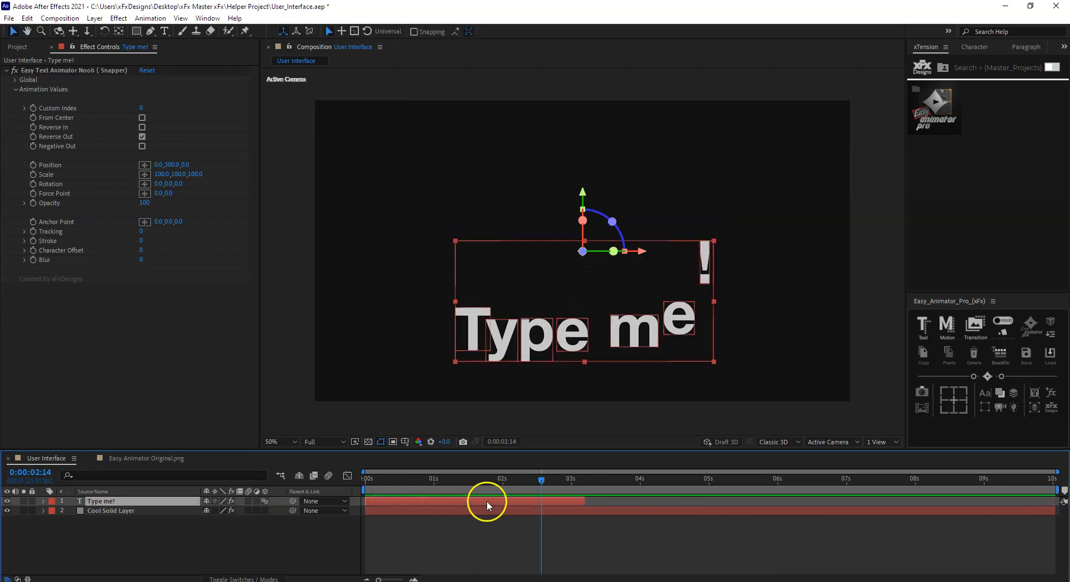
# - Open the save dialog for a text animation preset and leave it without saving
pyautogui.click(1032, 356)
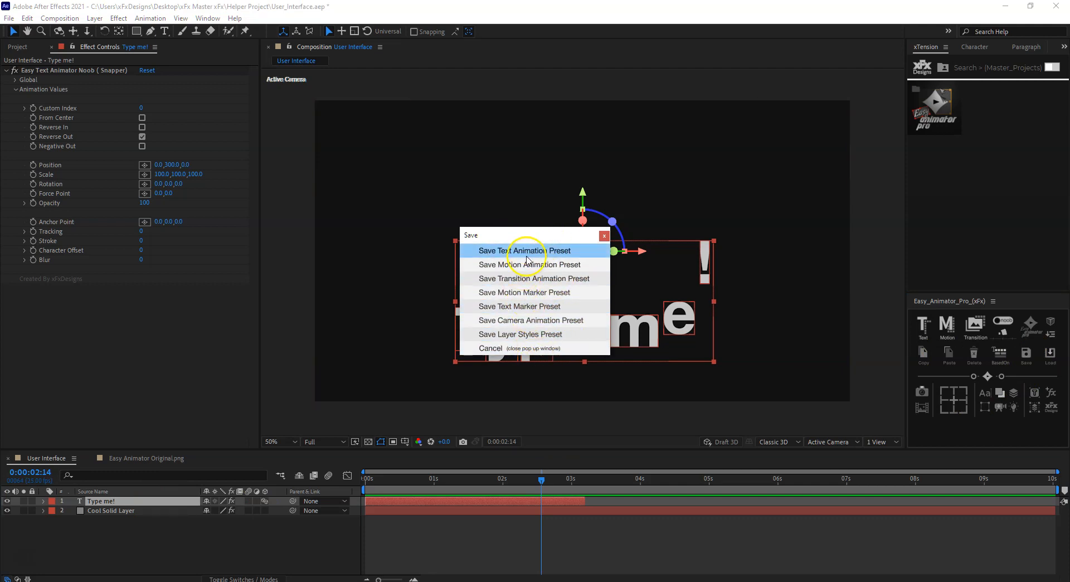
pyautogui.click(529, 255)
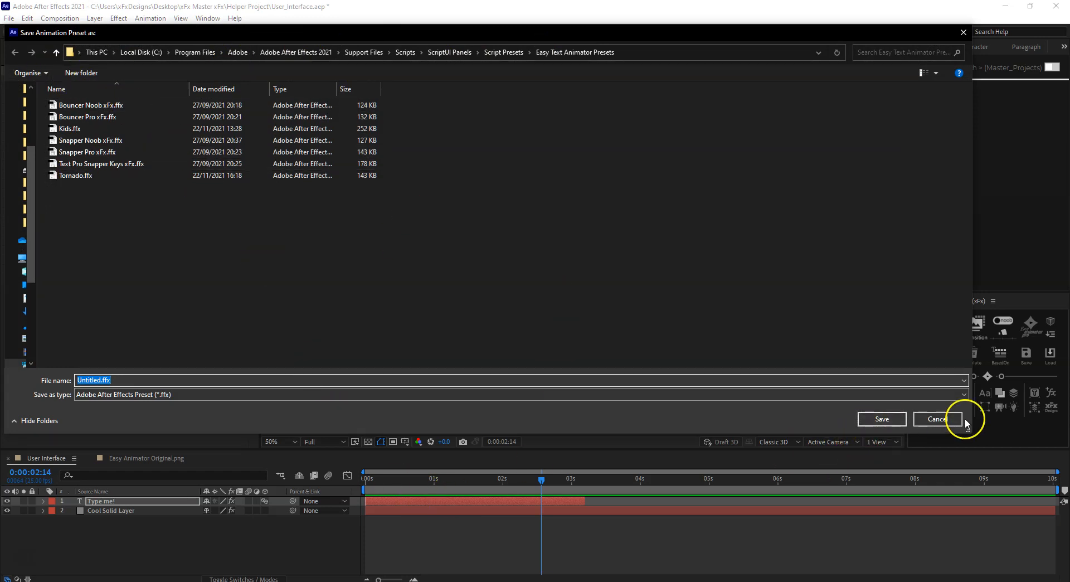
pyautogui.click(938, 418)
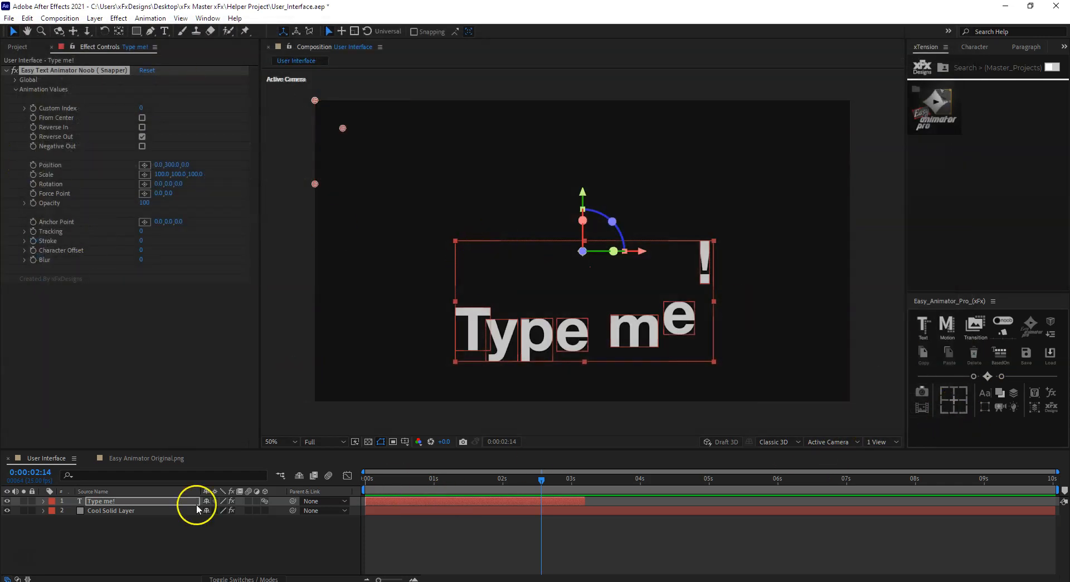
# - Open the saved presets window, add a second "Type me!" text layer and apply the Kids text preset to it
pyautogui.click(218, 539)
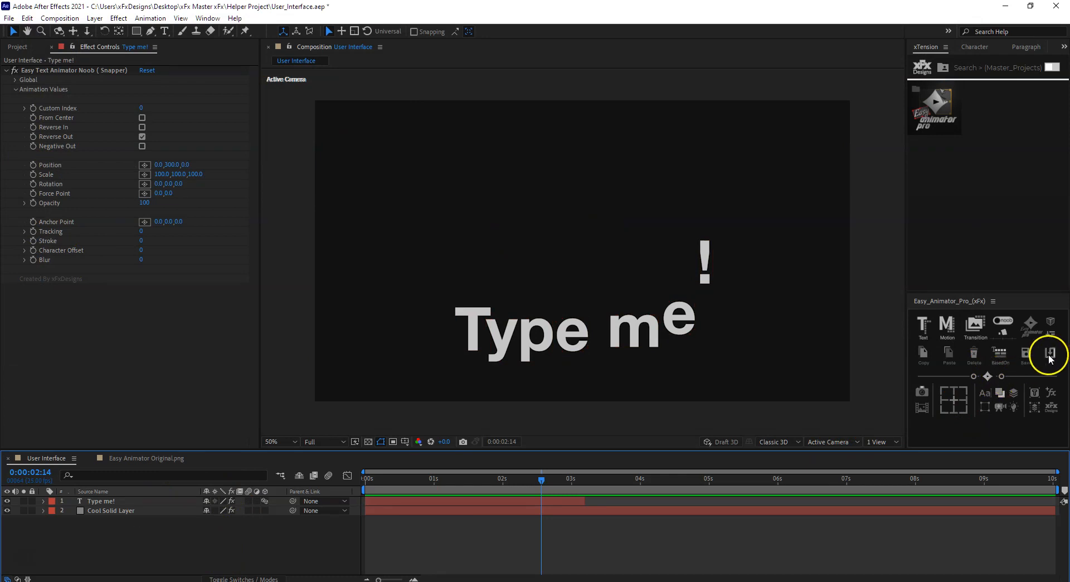
pyautogui.click(1050, 354)
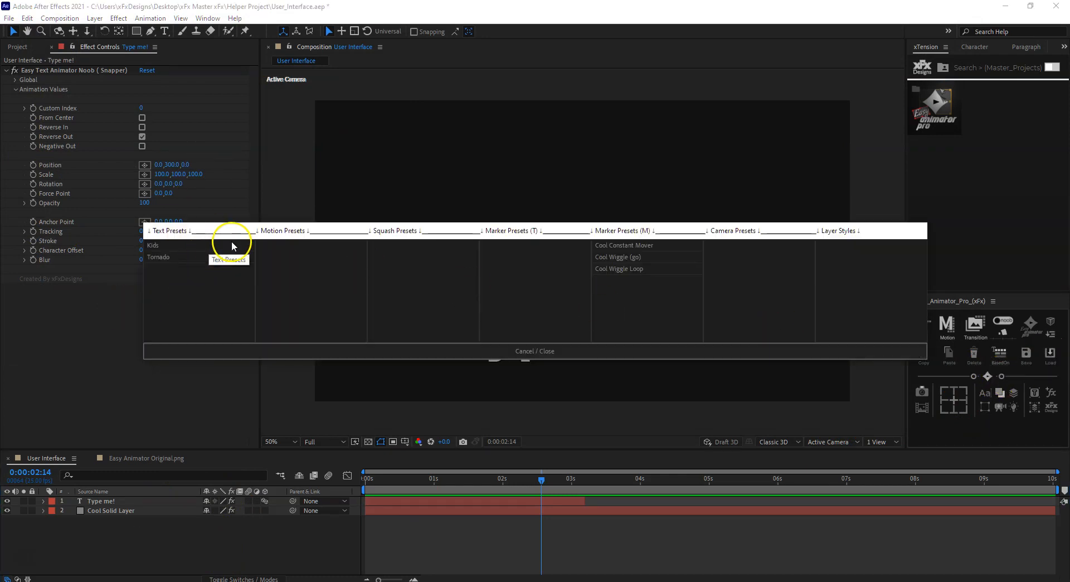
pyautogui.moveTo(270, 234); pyautogui.dragTo(403, 96)
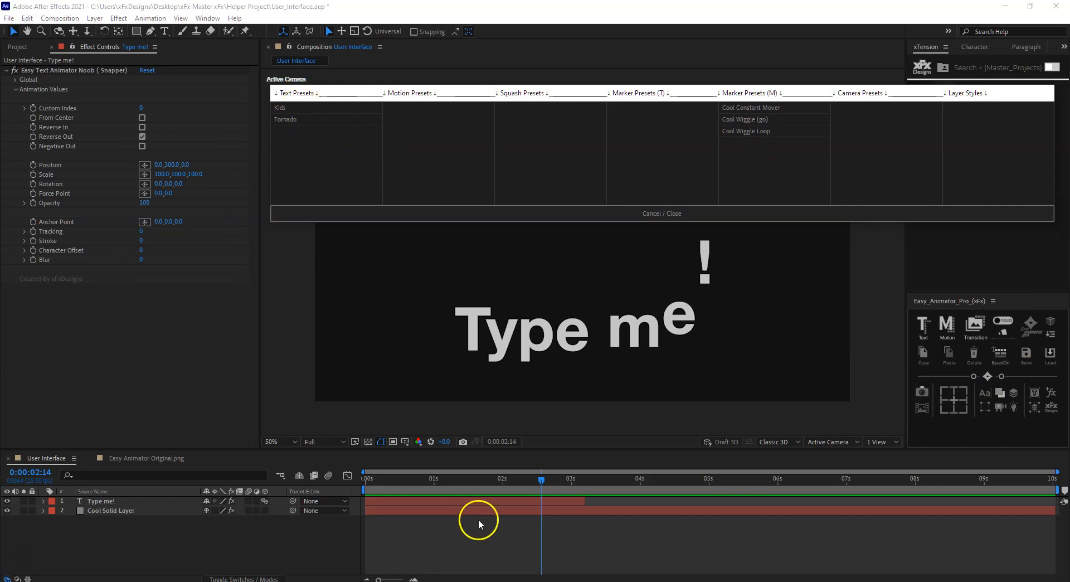
pyautogui.click(270, 552)
pyautogui.click(986, 393)
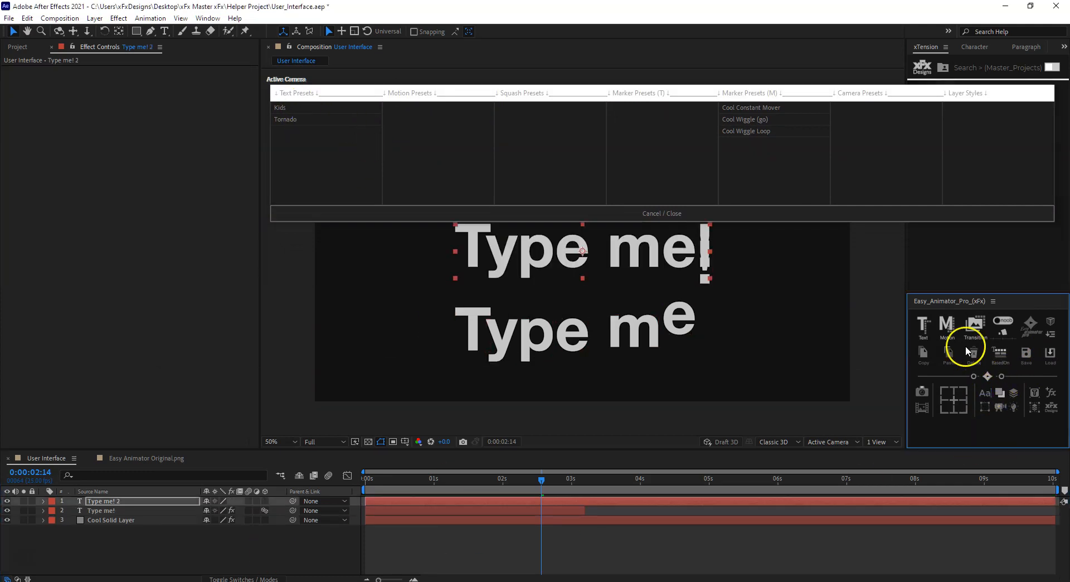
pyautogui.click(299, 110)
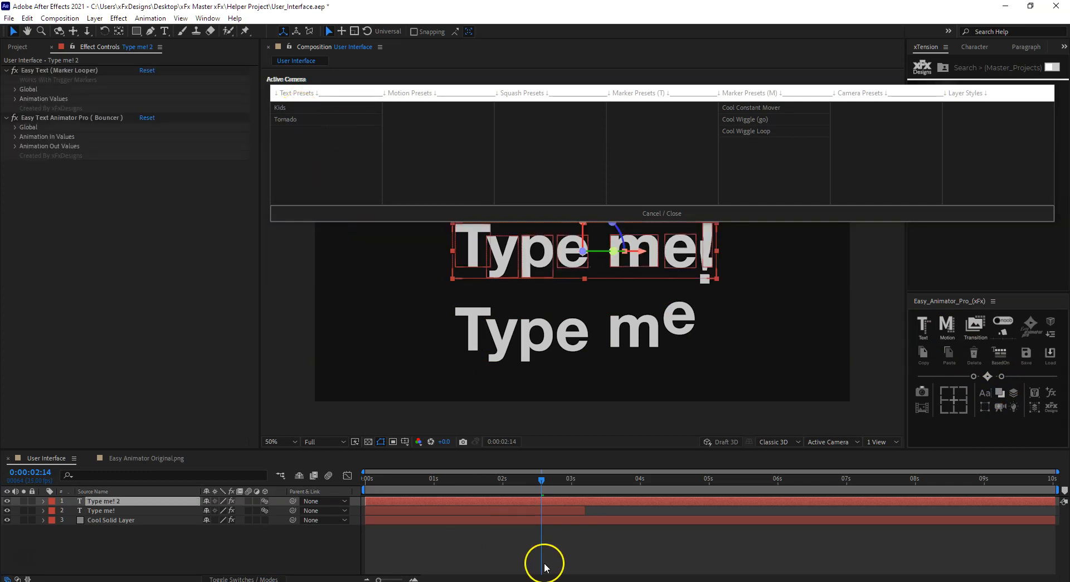
# - Play the Kids preset from the first frame, hide the original text layer, and close the presets window
pyautogui.click(539, 502)
pyautogui.press('space')
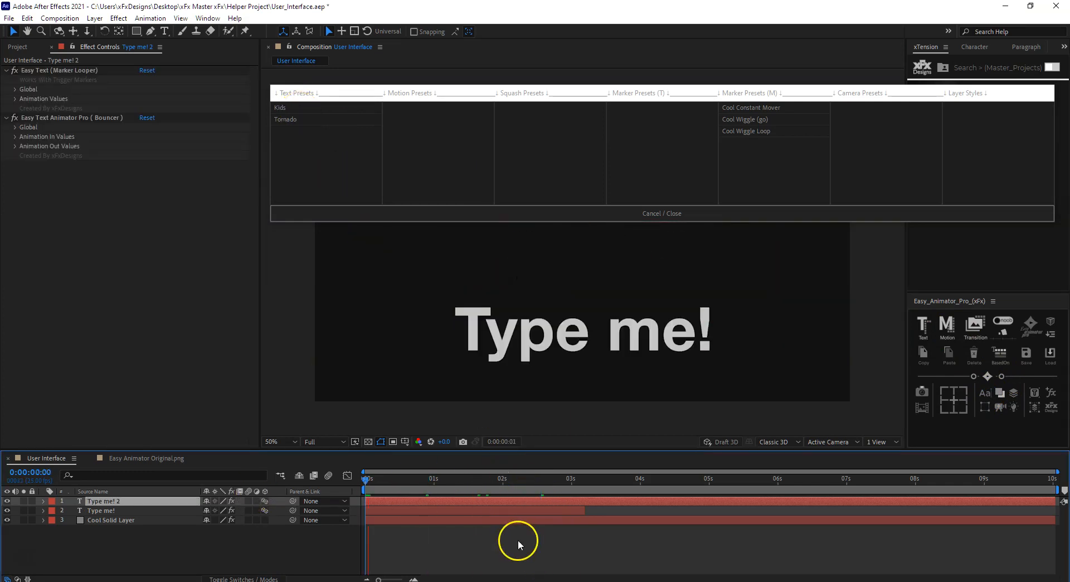
pyautogui.click(8, 510)
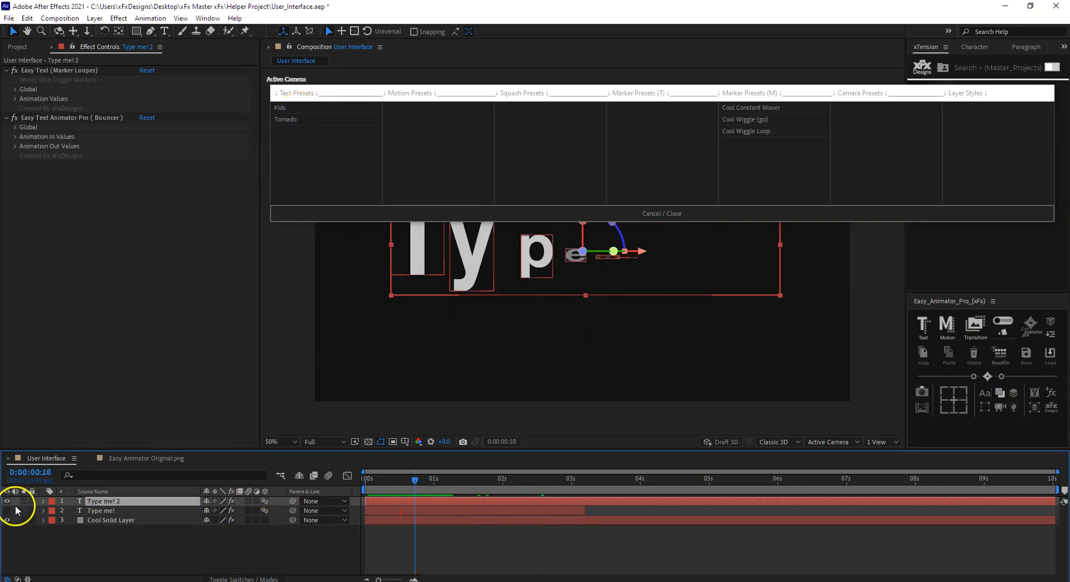
pyautogui.click(746, 215)
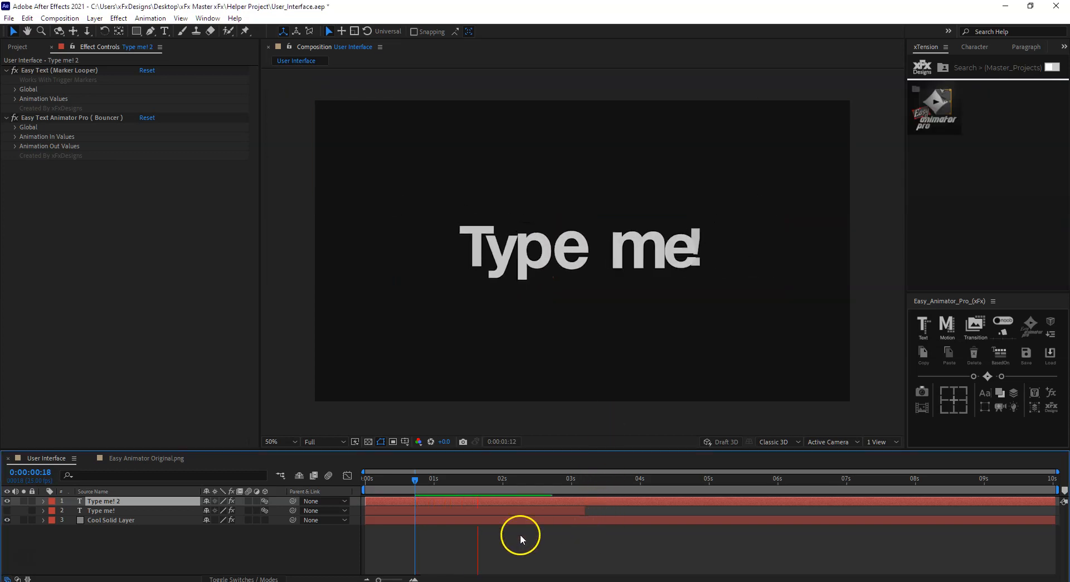
# - Add a layer marker at the first frame of the Kids text layer and replay its animation
pyautogui.press('space')
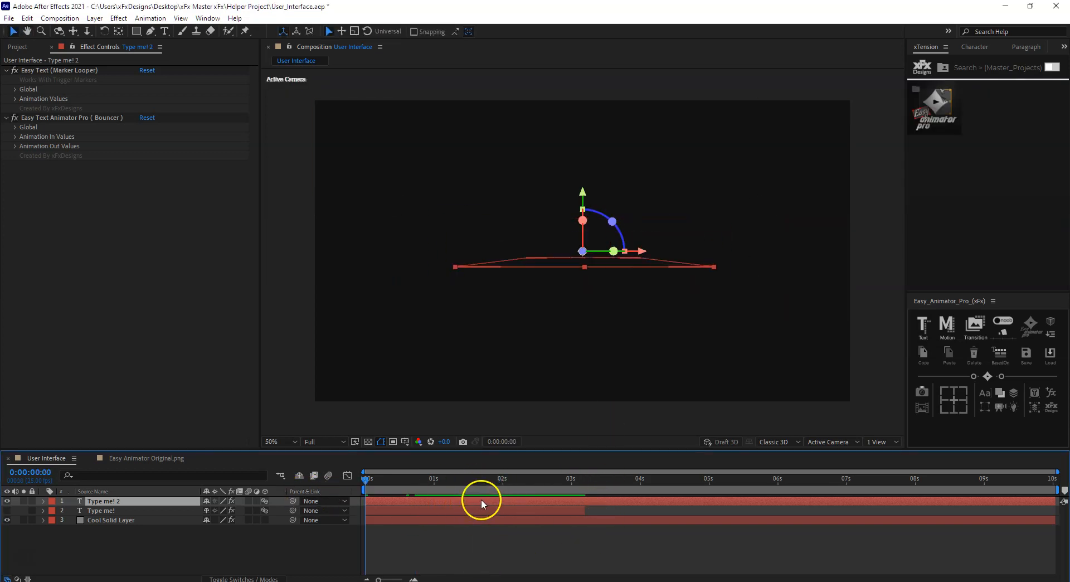
pyautogui.press('space')
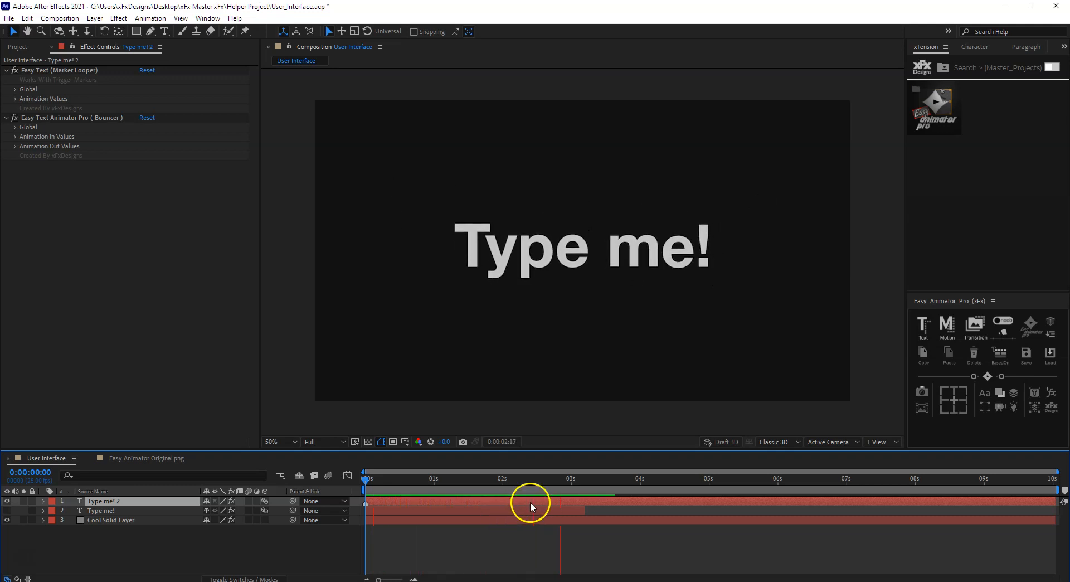
pyautogui.press('space')
# - Delete both "Type me!" text layers from the User Interface composition
pyautogui.press('Delete')
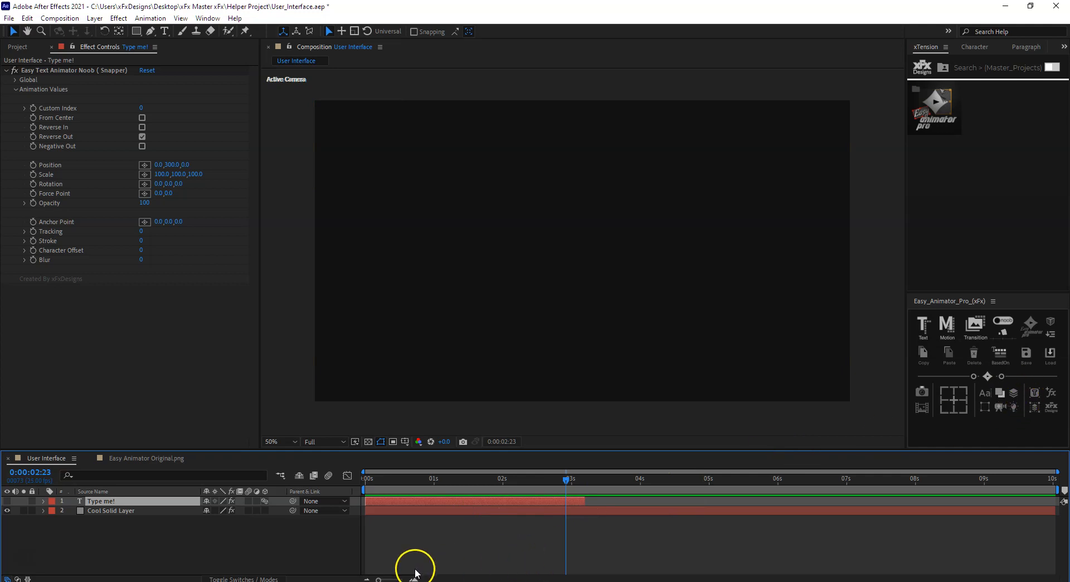
pyautogui.press('Delete')
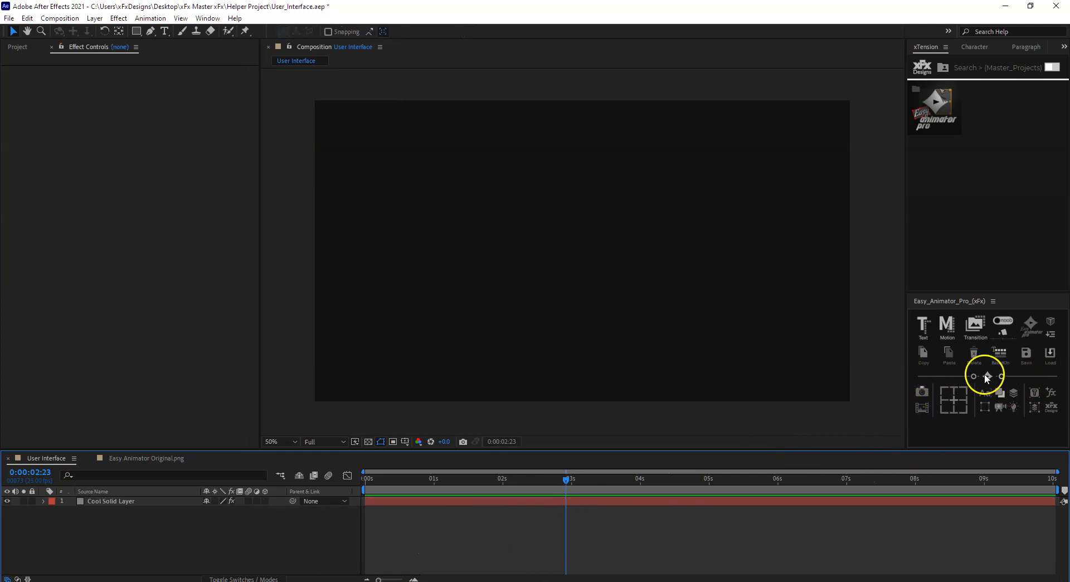
# - Add Easy Animator Original.png from the Assets folder to the User Interface composition above the Cool Solid Layer
pyautogui.rightClick(179, 541)
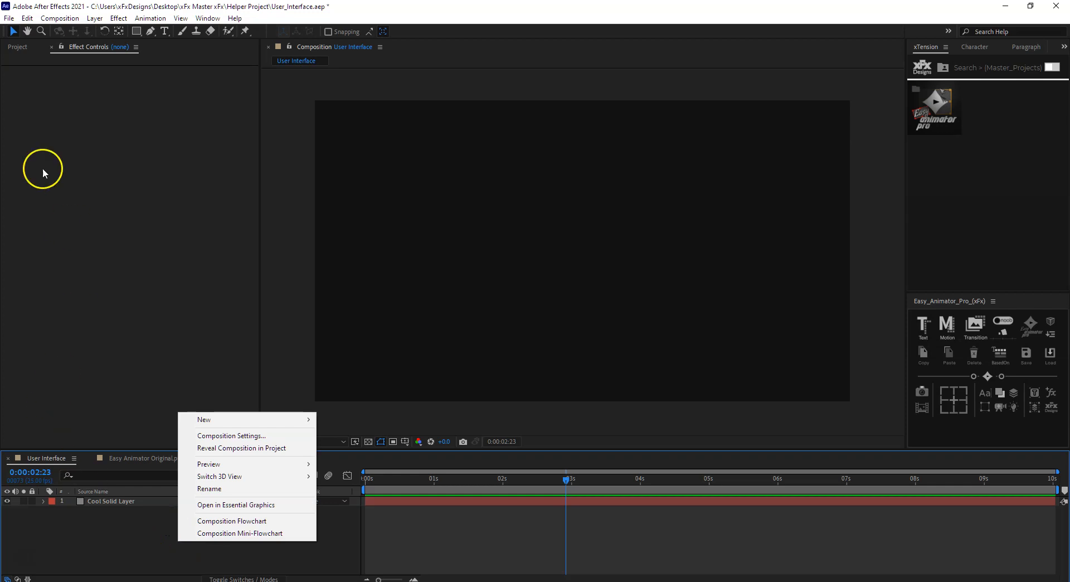
pyautogui.click(22, 45)
pyautogui.click(21, 46)
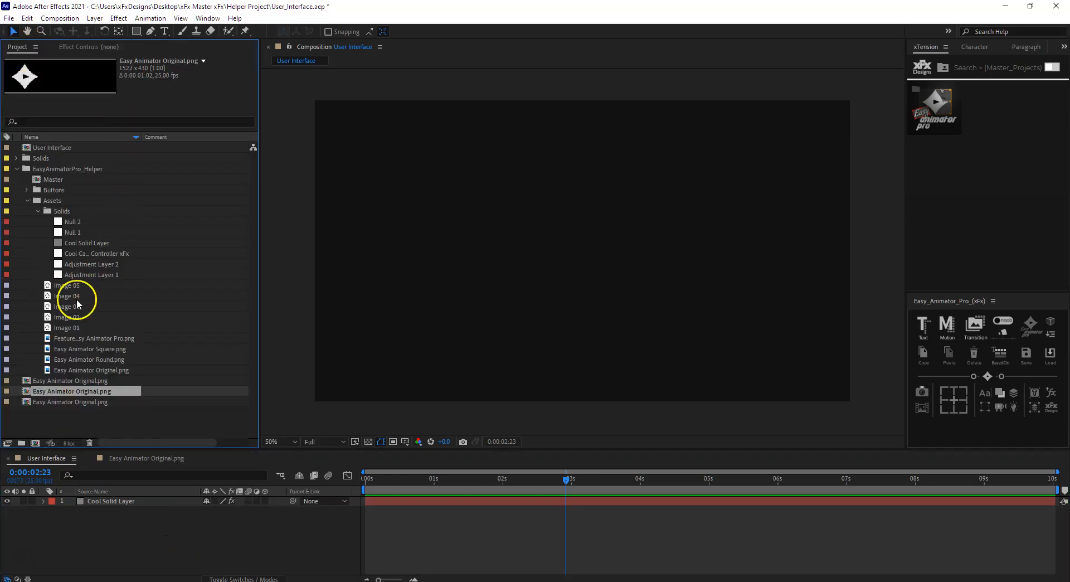
pyautogui.click(98, 371)
pyautogui.moveTo(119, 372); pyautogui.dragTo(146, 514)
pyautogui.click(124, 501)
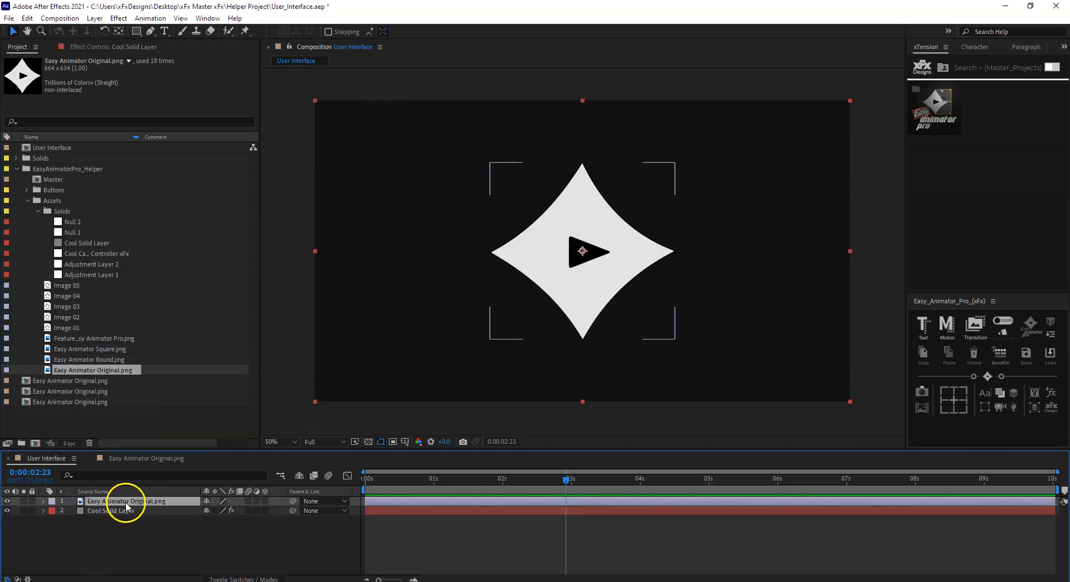
# - Scale the logo down to a little over half its size about its centre, and delete the Cool Solid Layer
pyautogui.moveTo(490, 339); pyautogui.dragTo(530, 304)
pyautogui.click(452, 394)
pyautogui.click(152, 512)
pyautogui.press('Delete')
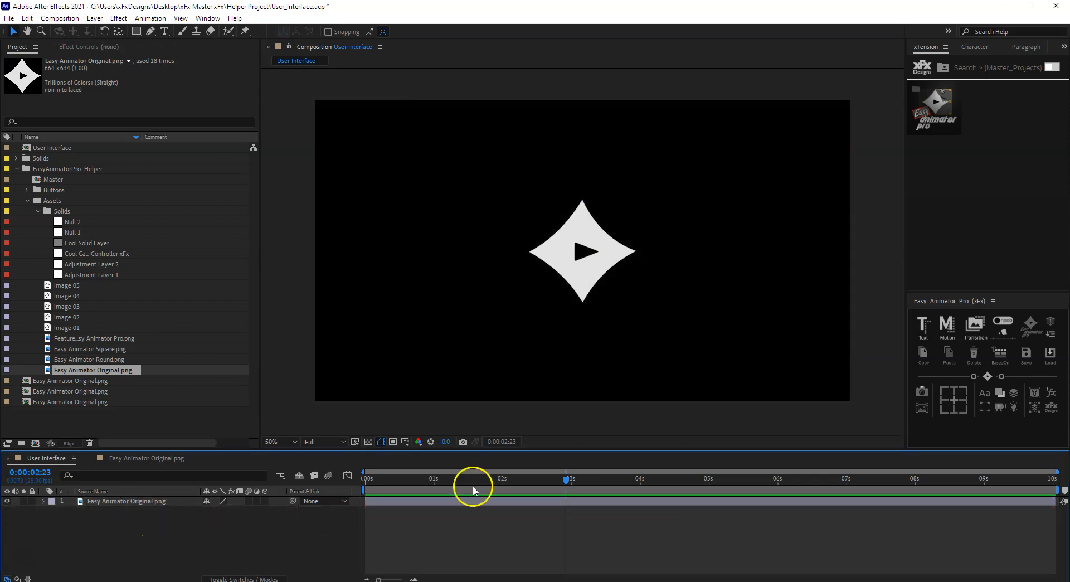
# - Keyframe the logo's Position from 960, 540 at the first frame to 960, 860 at about frame 21, and play the motion
pyautogui.click(415, 503)
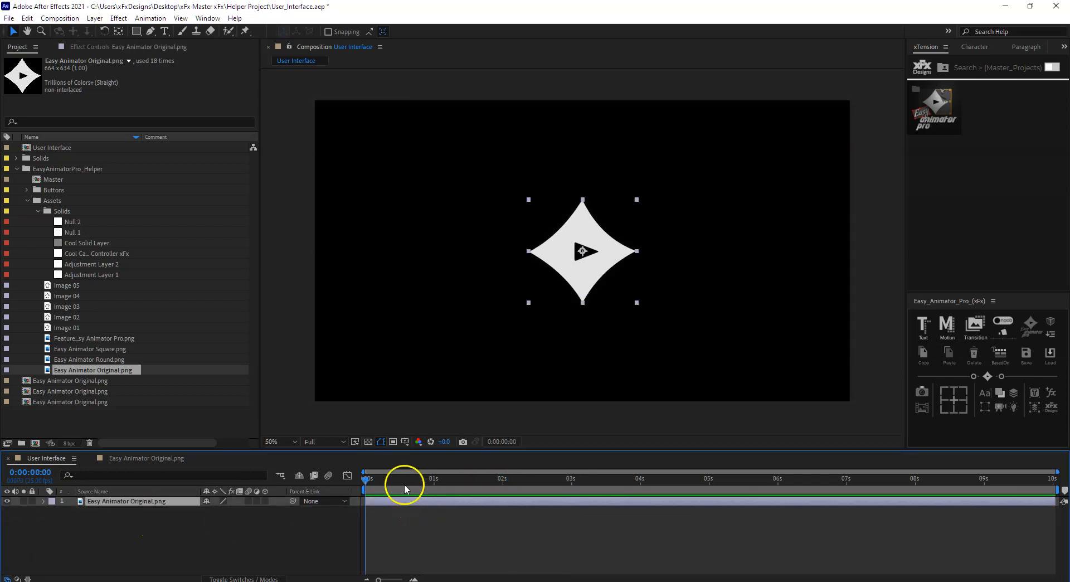
pyautogui.click(986, 378)
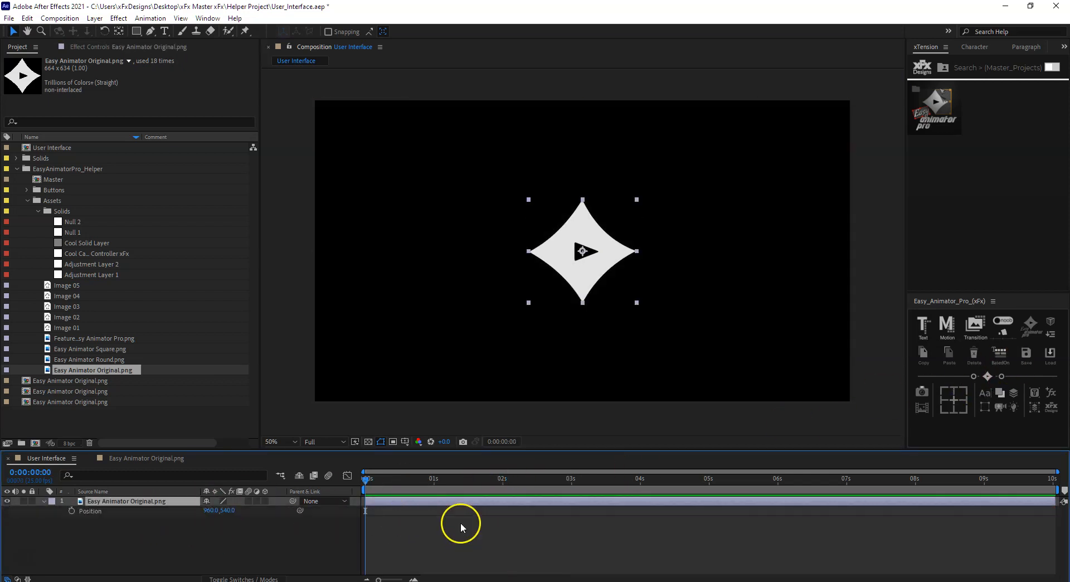
pyautogui.click(80, 512)
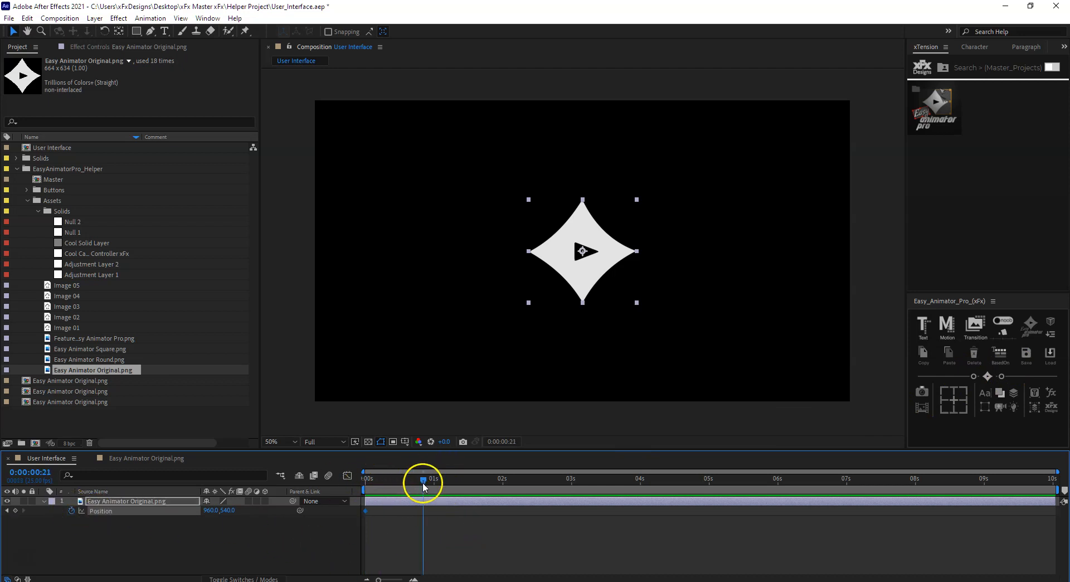
pyautogui.moveTo(213, 511); pyautogui.dragTo(245, 510)
pyautogui.hotkey('ctrl', 'z')
pyautogui.moveTo(399, 478); pyautogui.dragTo(366, 479)
pyautogui.press('space')
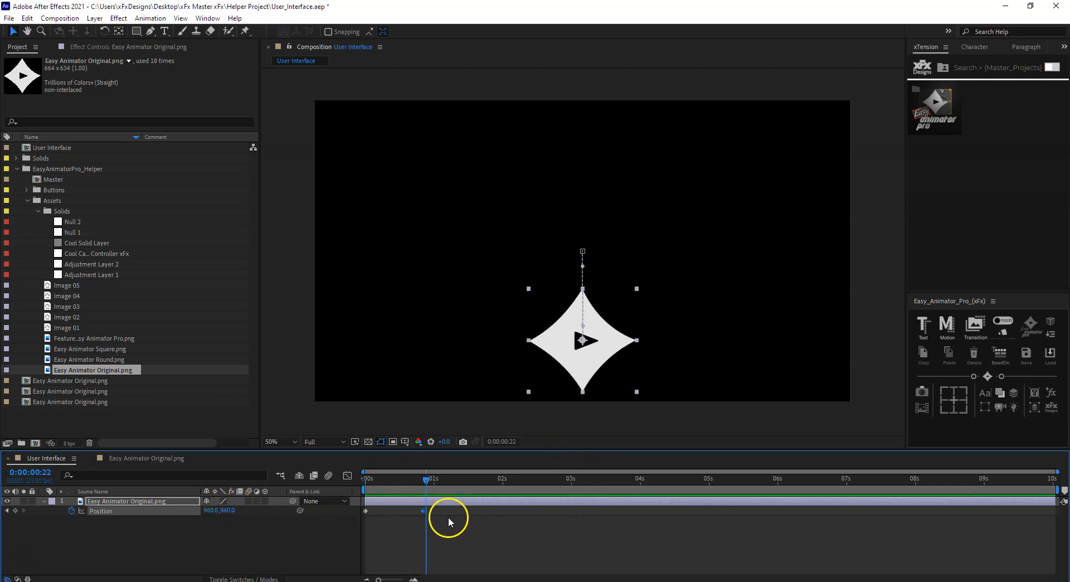
# - Ease both Position keyframes with Easy Animator Pro's keyframe easing slider and show their speed curve in the Graph Editor
pyautogui.moveTo(974, 377)
pyautogui.mouseDown()
pyautogui.moveTo(933, 380)
pyautogui.moveTo(969, 383)
pyautogui.mouseUp()
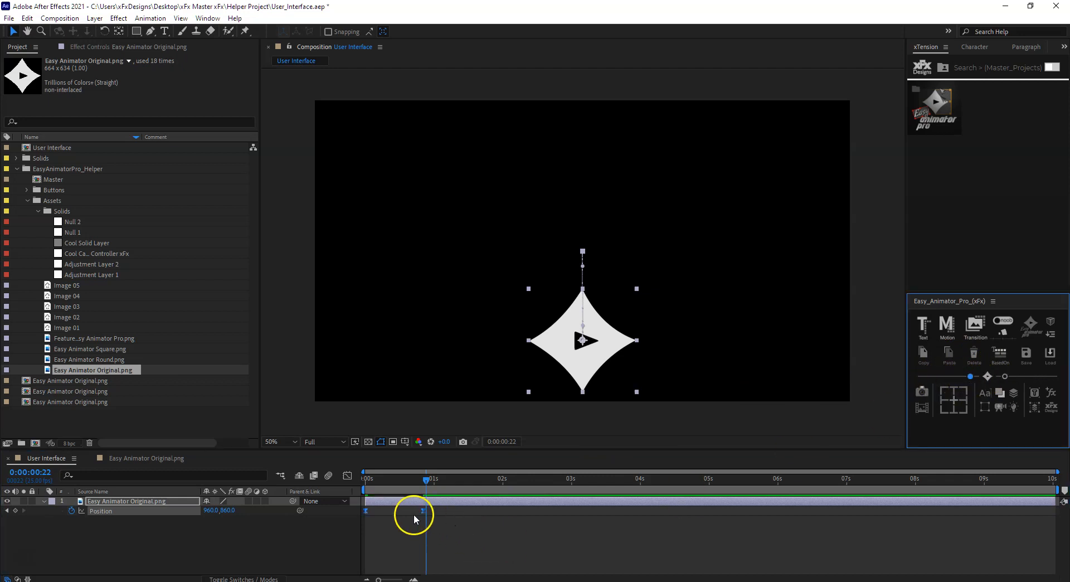
pyautogui.click(348, 475)
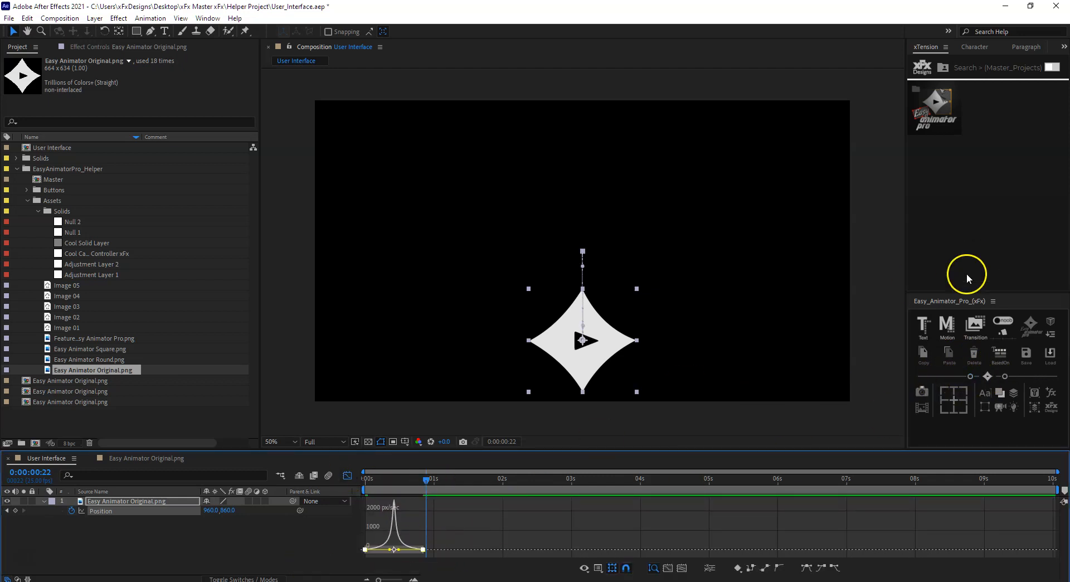
# - Soften the easing of both logo Position keyframes slightly with the keyframe easing slider, play the motion, and close the Graph Editor
pyautogui.moveTo(970, 377)
pyautogui.mouseDown()
pyautogui.moveTo(945, 378)
pyautogui.moveTo(1066, 380)
pyautogui.moveTo(941, 381)
pyautogui.moveTo(967, 388)
pyautogui.mouseUp()
pyautogui.moveTo(426, 480); pyautogui.dragTo(256, 496)
pyautogui.press('space')
pyautogui.press('space')
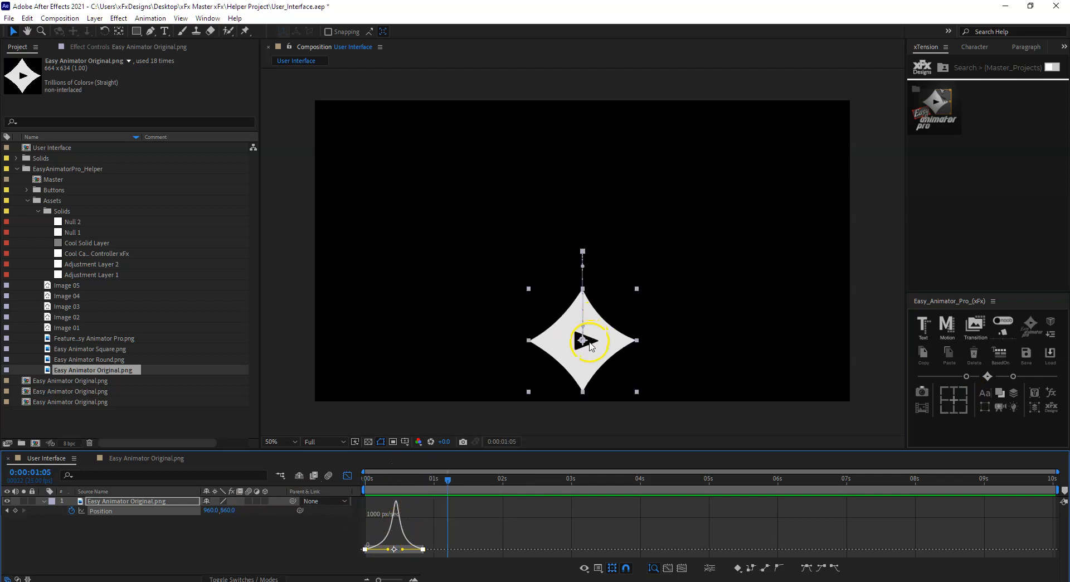
pyautogui.click(346, 475)
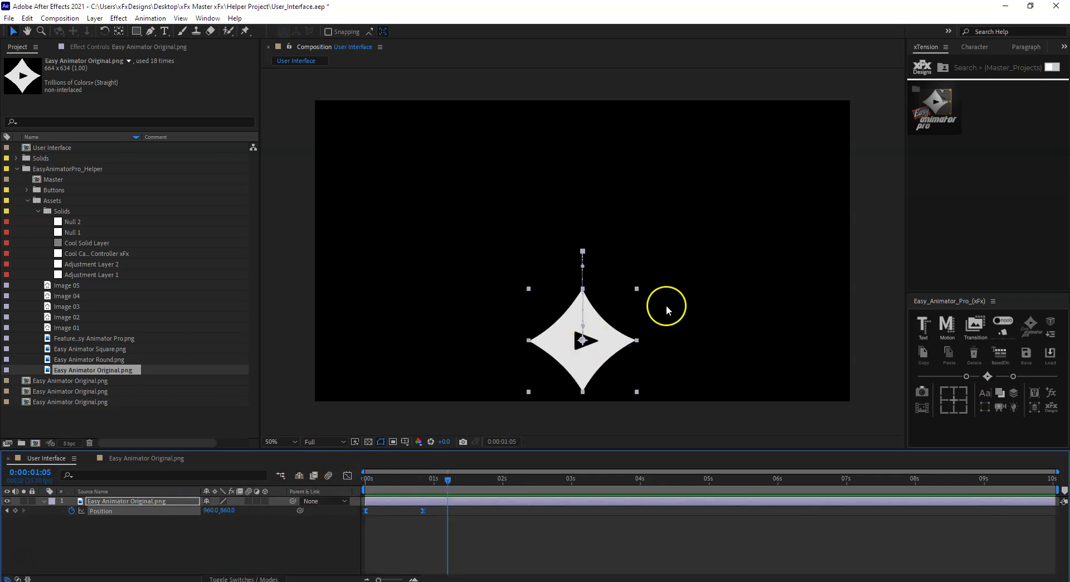
# - Try adding a third Position keyframe at 1:10 with the logo raised to 960, 570, play it, and undo it
pyautogui.moveTo(413, 478); pyautogui.dragTo(461, 492)
pyautogui.click(621, 363)
pyautogui.moveTo(620, 363); pyautogui.dragTo(616, 281)
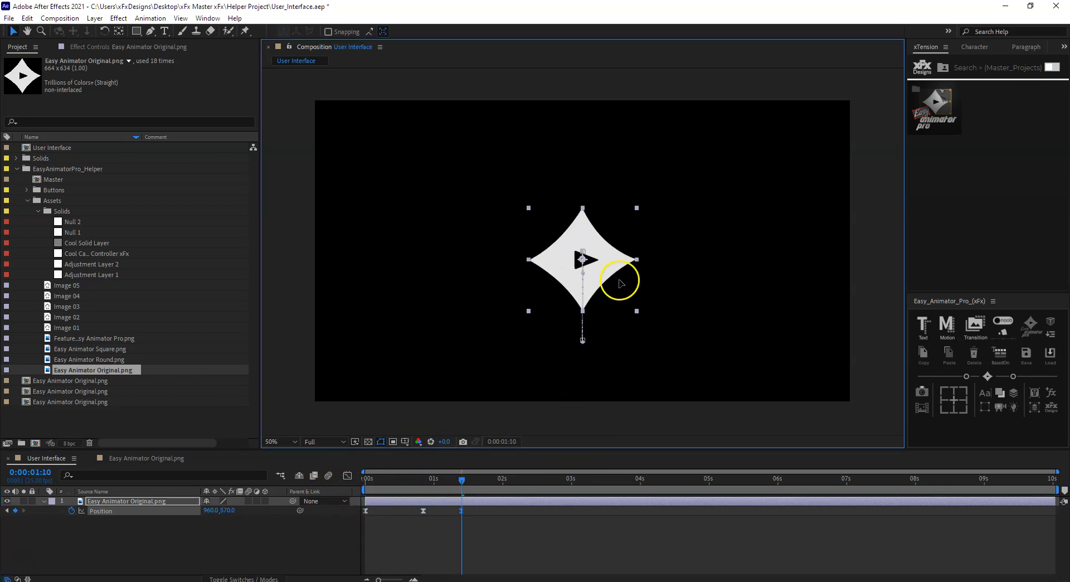
pyautogui.moveTo(461, 489); pyautogui.dragTo(239, 492)
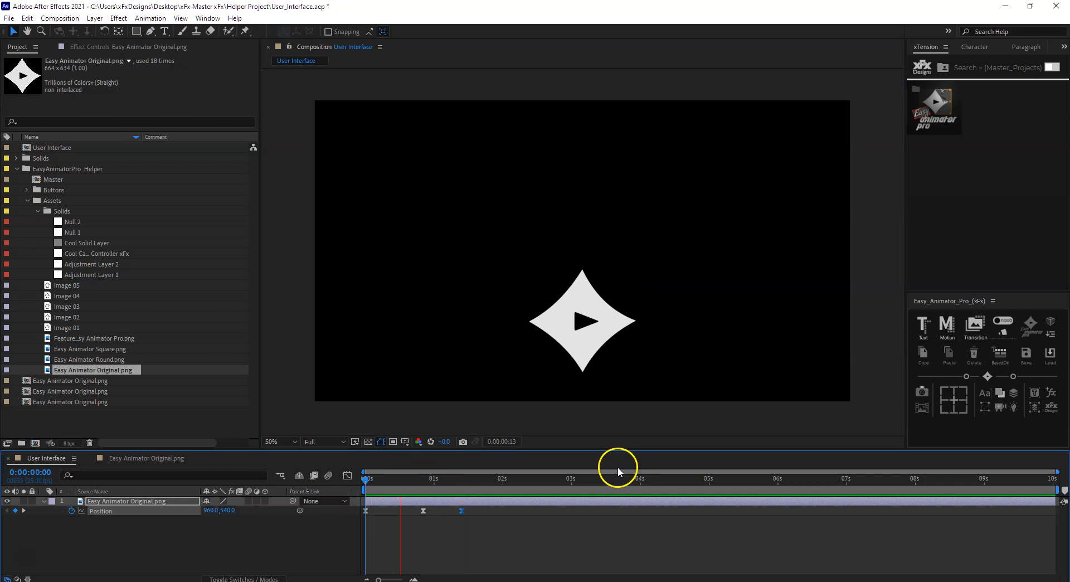
pyautogui.press('space')
pyautogui.hotkey('ctrl', 'z')
# - Convert the logo's keyframed Position property into a 3D Point effect control with Easy Animator Pro and play the motion
pyautogui.moveTo(426, 485); pyautogui.dragTo(452, 492)
pyautogui.click(145, 561)
pyautogui.click(142, 510)
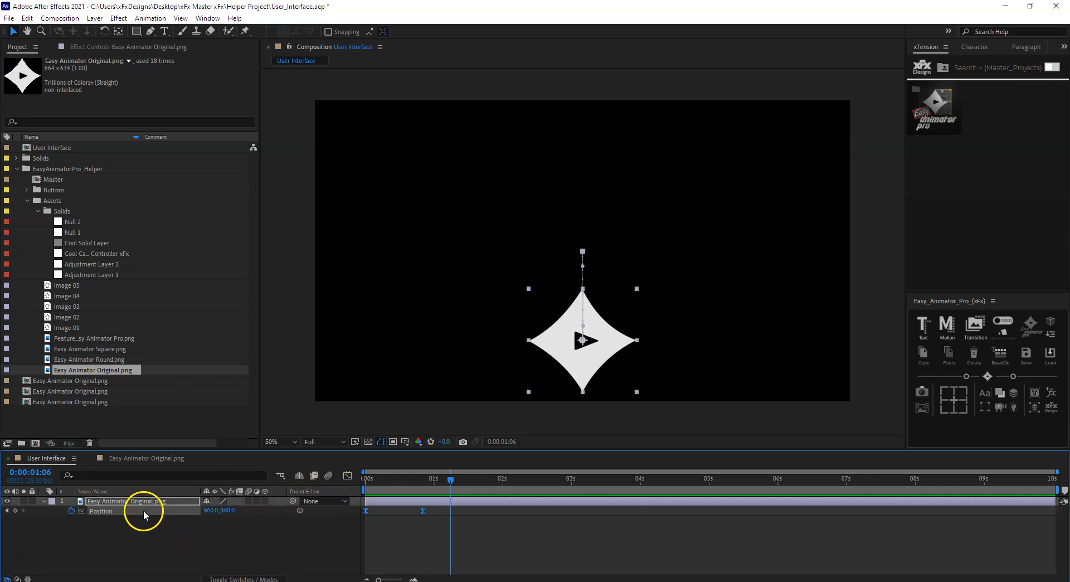
pyautogui.click(98, 47)
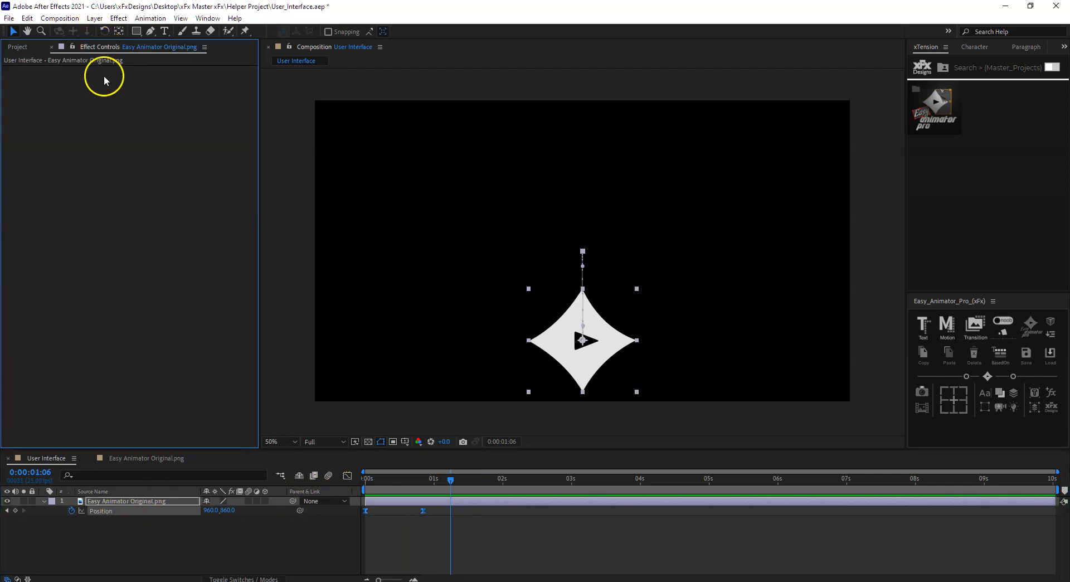
pyautogui.click(988, 377)
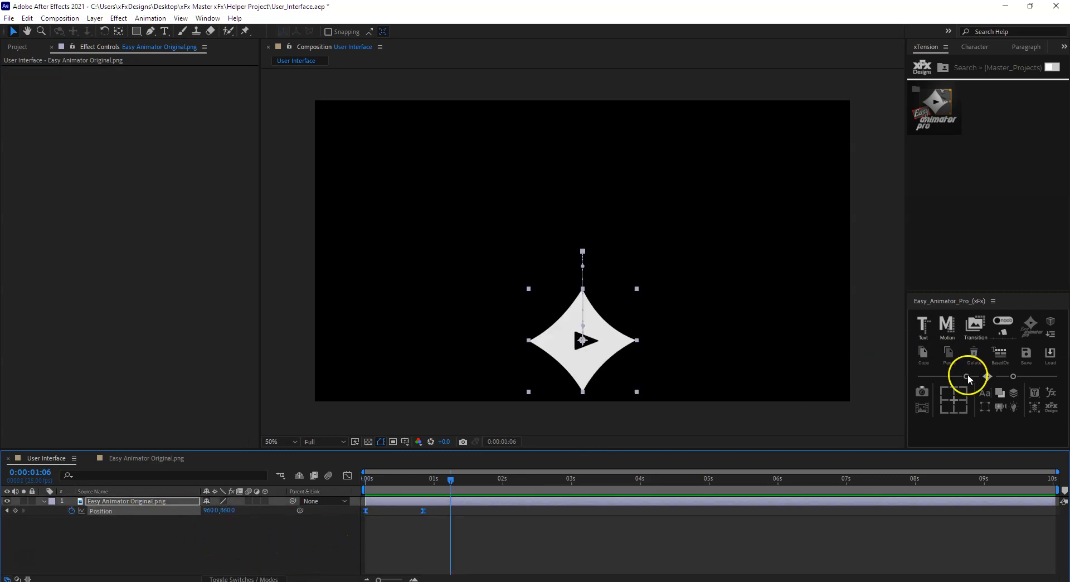
pyautogui.click(987, 378)
pyautogui.click(413, 521)
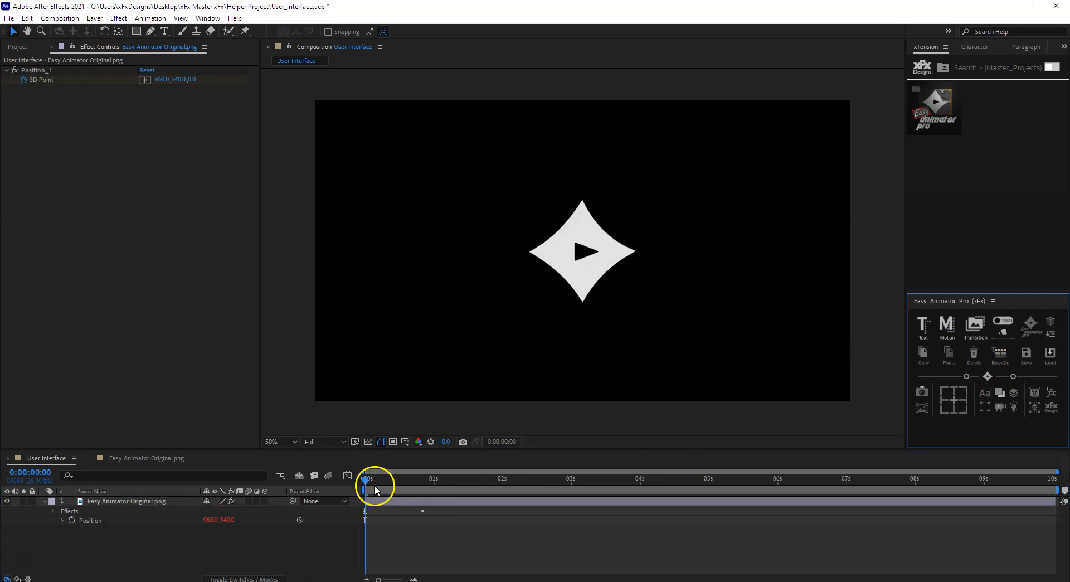
pyautogui.press('space')
pyautogui.press('space')
# - Move the logo to about 438, 344 at the first frame and play its motion from the new place
pyautogui.moveTo(582, 253); pyautogui.dragTo(436, 198)
pyautogui.press('space')
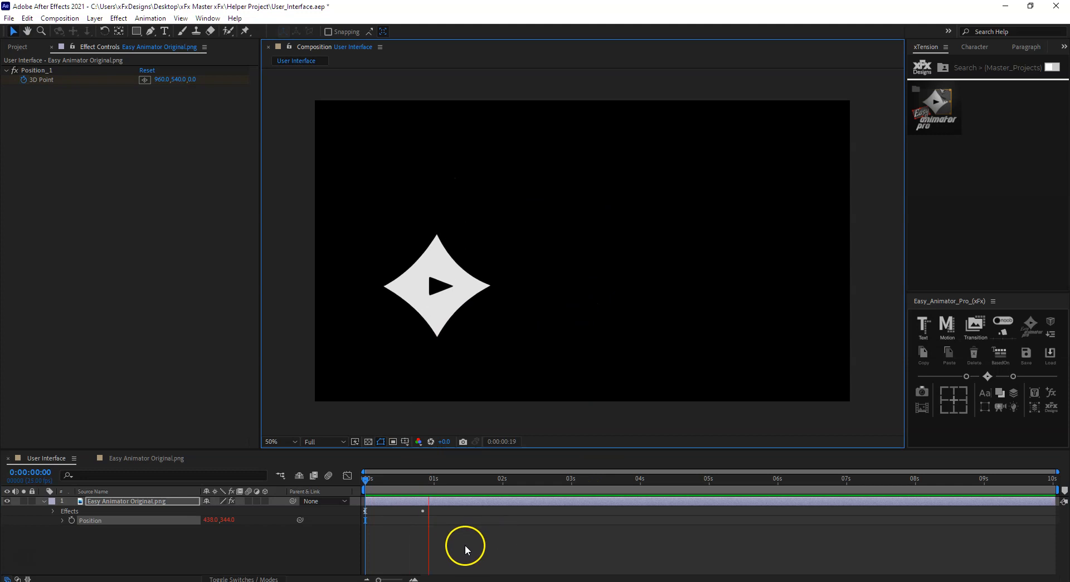
pyautogui.press('space')
pyautogui.moveTo(446, 481); pyautogui.dragTo(174, 504)
pyautogui.press('space')
pyautogui.press('space')
pyautogui.moveTo(431, 481); pyautogui.dragTo(348, 498)
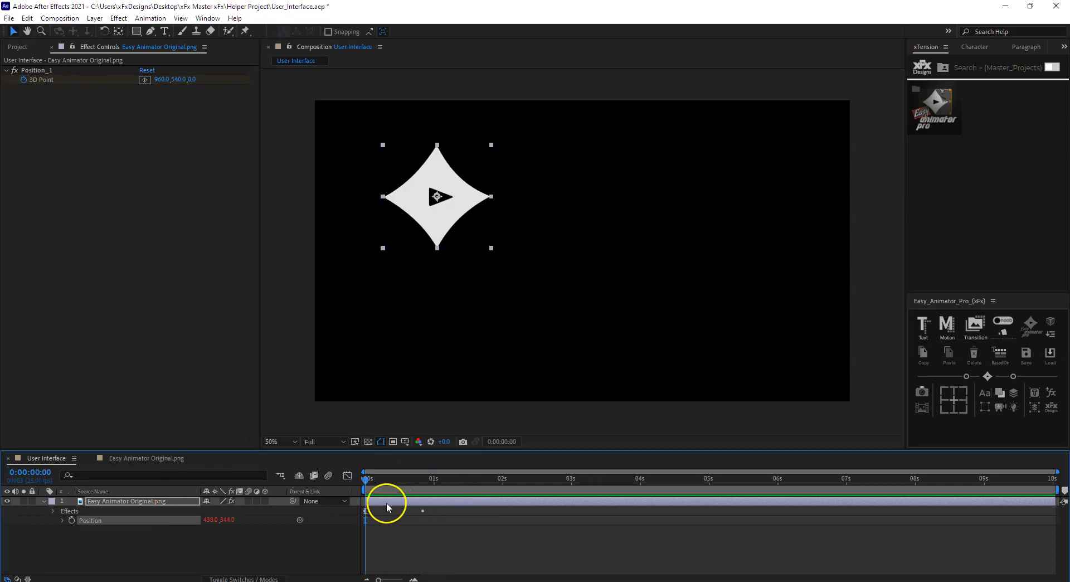
# - Reveal the Position_1 3D Point keyframes together with the Position property on the logo layer and play the animation
pyautogui.click(376, 501)
pyautogui.press('u')
pyautogui.press('space')
pyautogui.press('space')
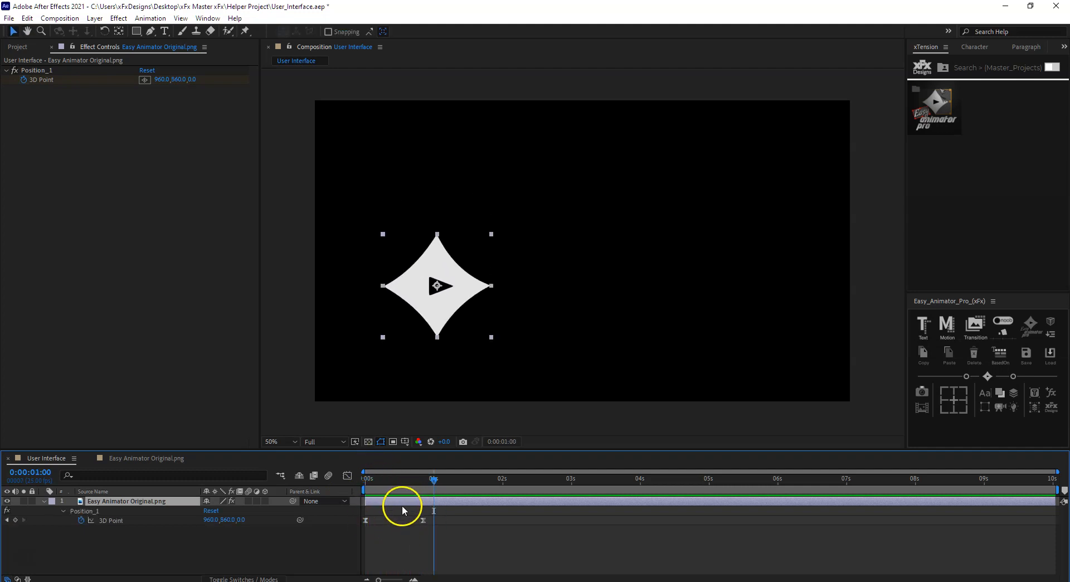
pyautogui.hotkey('shift', 'p')
pyautogui.moveTo(408, 482); pyautogui.dragTo(330, 490)
pyautogui.press('space')
pyautogui.click(430, 483)
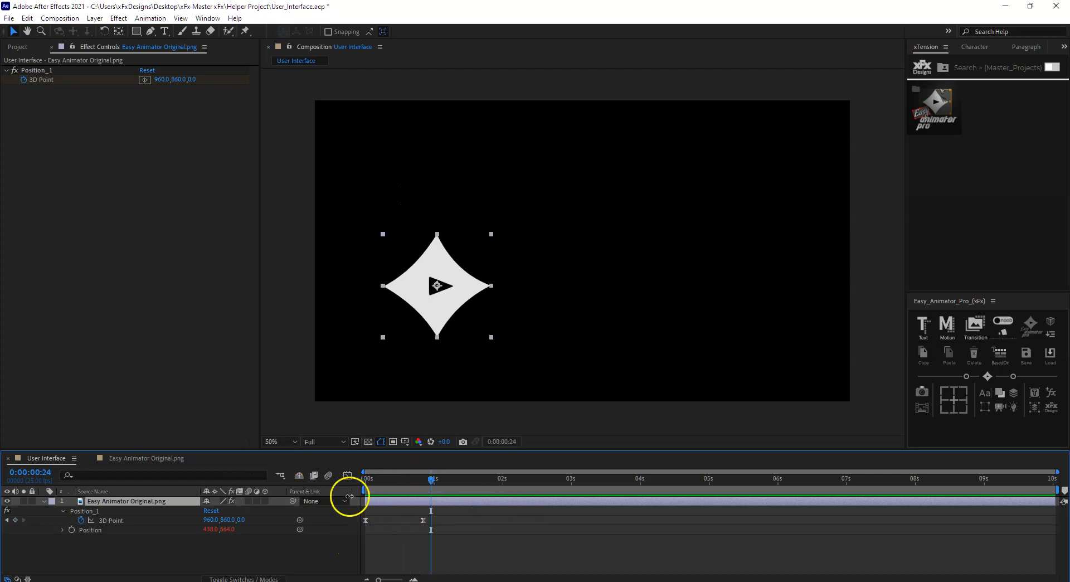
pyautogui.moveTo(420, 481); pyautogui.dragTo(357, 490)
pyautogui.press('space')
pyautogui.press('space')
# - Reposition the logo to about 956, 309 at the first frame and shift the 3D Point keyframes to about frame 4 and 1:00
pyautogui.moveTo(444, 308); pyautogui.dragTo(597, 328)
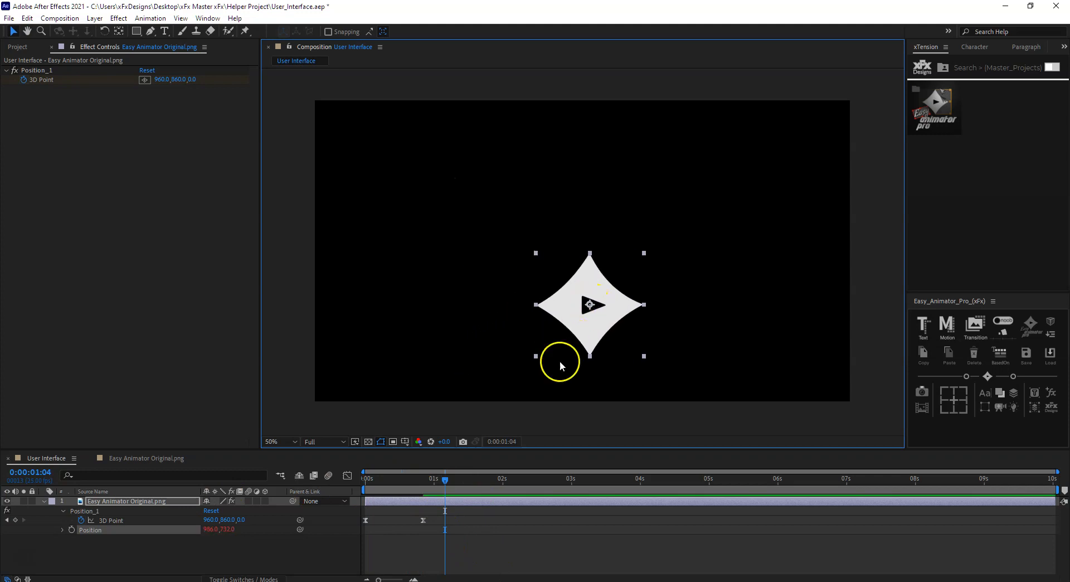
pyautogui.moveTo(393, 484); pyautogui.dragTo(360, 486)
pyautogui.press('space')
pyautogui.click(605, 316)
pyautogui.moveTo(446, 531); pyautogui.dragTo(387, 520)
pyautogui.press('space')
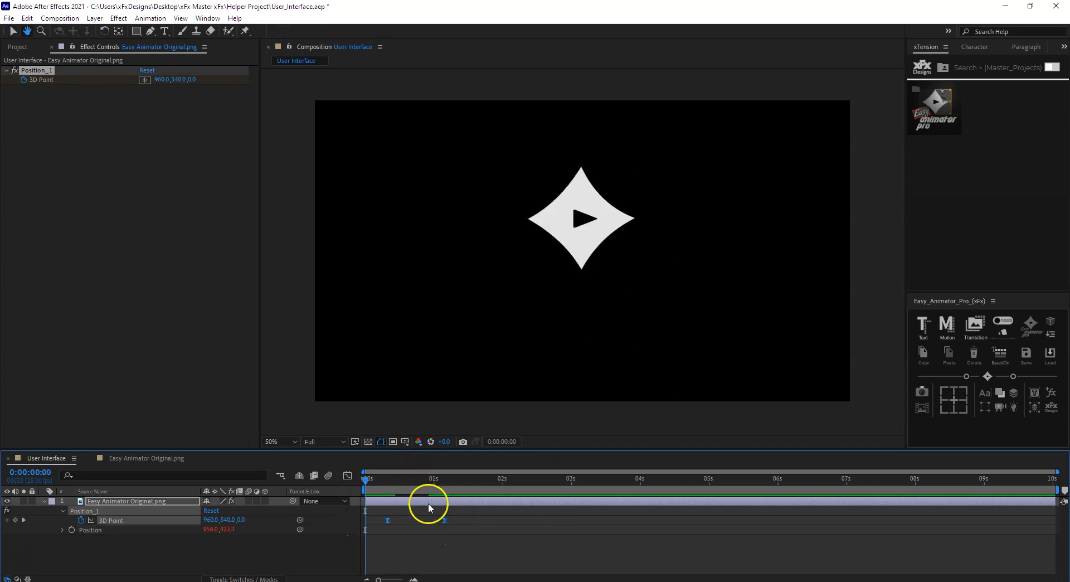
pyautogui.click(377, 482)
pyautogui.press('Home')
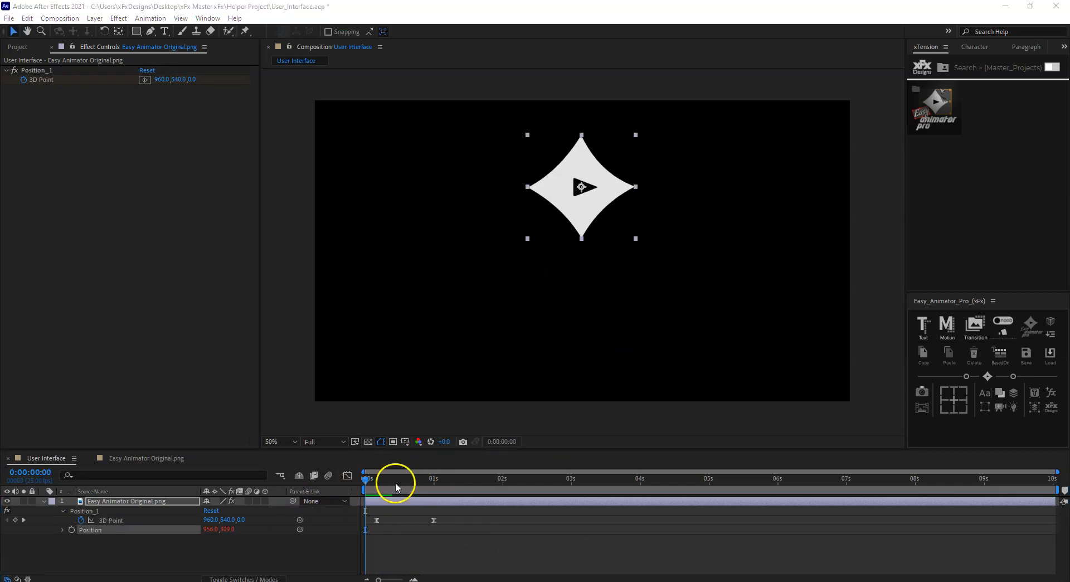
# - Keyframe the logo's Position at the first frame, raise it to about 956, 193 at frame 9, and play the motion
pyautogui.click(72, 530)
pyautogui.moveTo(369, 478); pyautogui.dragTo(389, 480)
pyautogui.moveTo(232, 530); pyautogui.dragTo(153, 539)
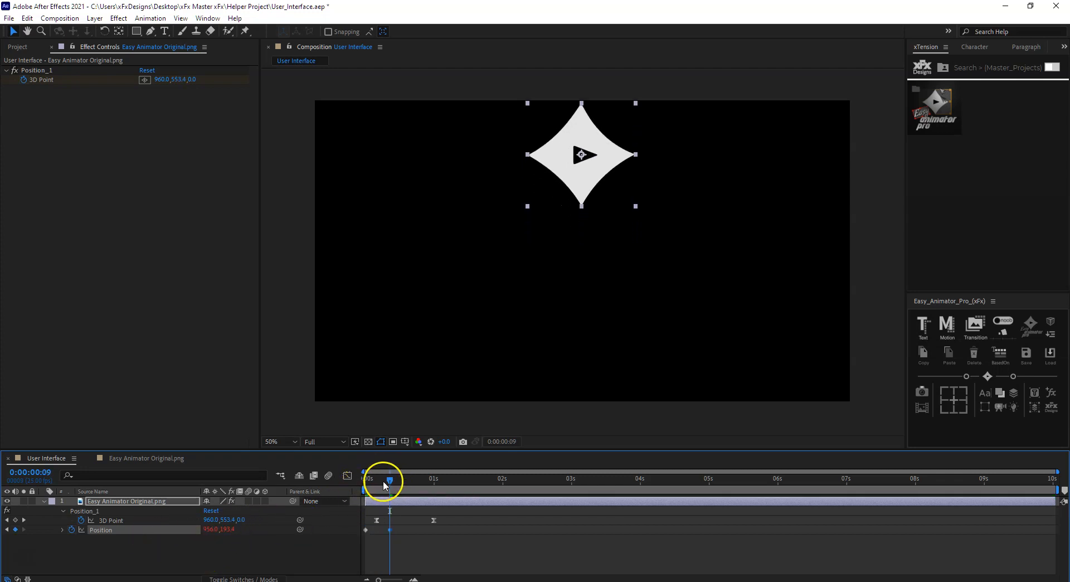
pyautogui.press('space')
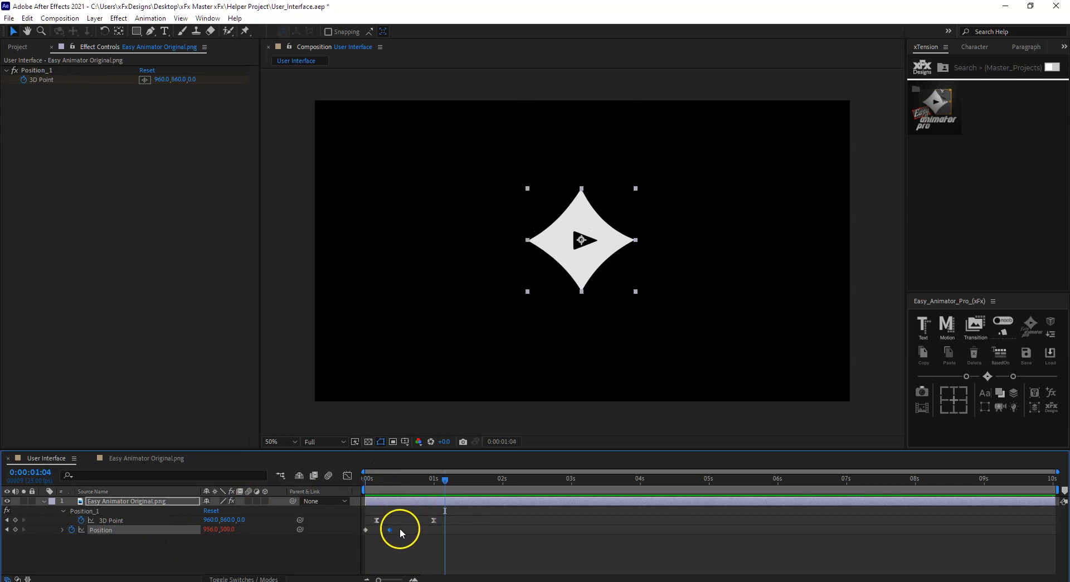
# - Ease the two new Position keyframes at the first frame and frame 9 with the easing slider and play the result
pyautogui.moveTo(966, 376); pyautogui.dragTo(959, 376)
pyautogui.moveTo(446, 479); pyautogui.dragTo(332, 496)
pyautogui.press('space')
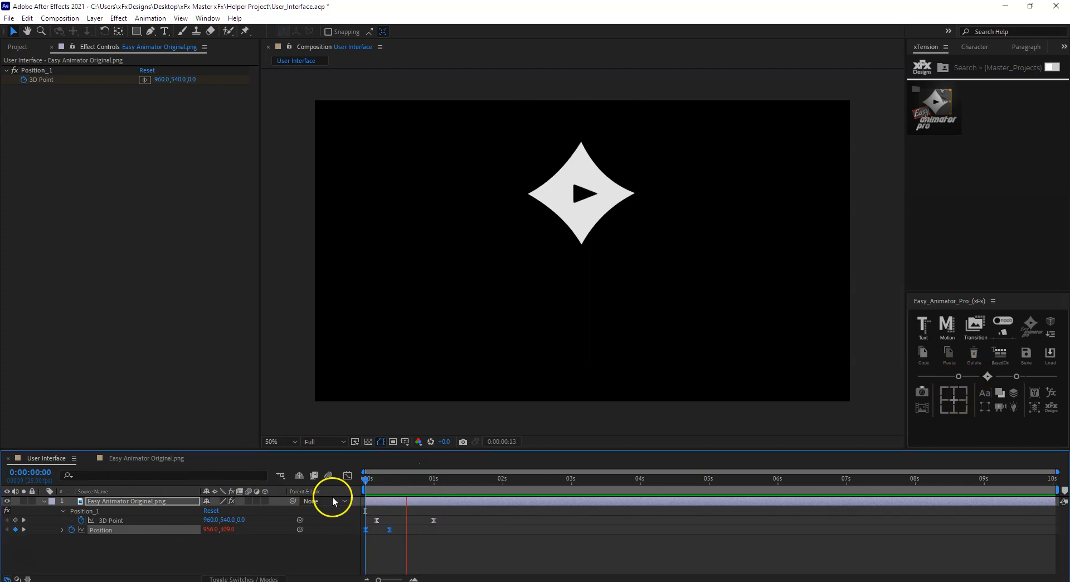
pyautogui.press('space')
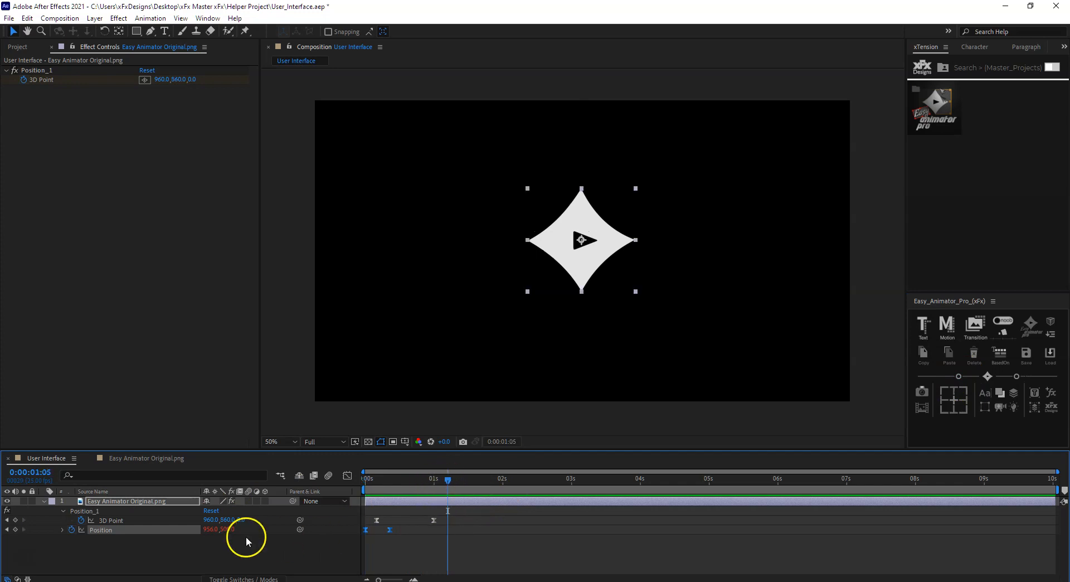
# - Convert the second set of Position keyframes into the Position_2 effect control, play the motion, and collapse the Position_1 group
pyautogui.click(1052, 393)
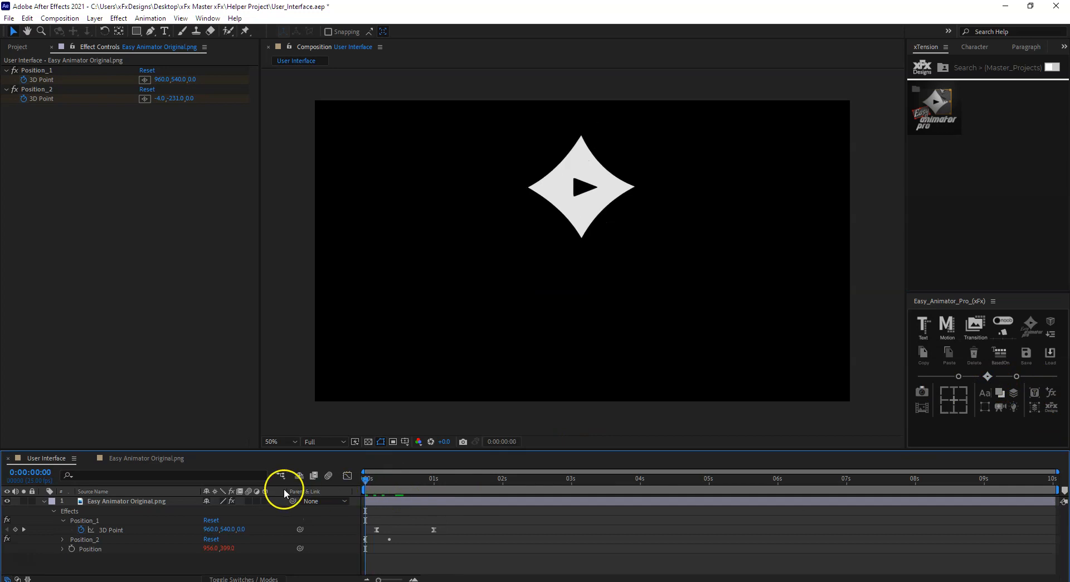
pyautogui.press('space')
pyautogui.press('space')
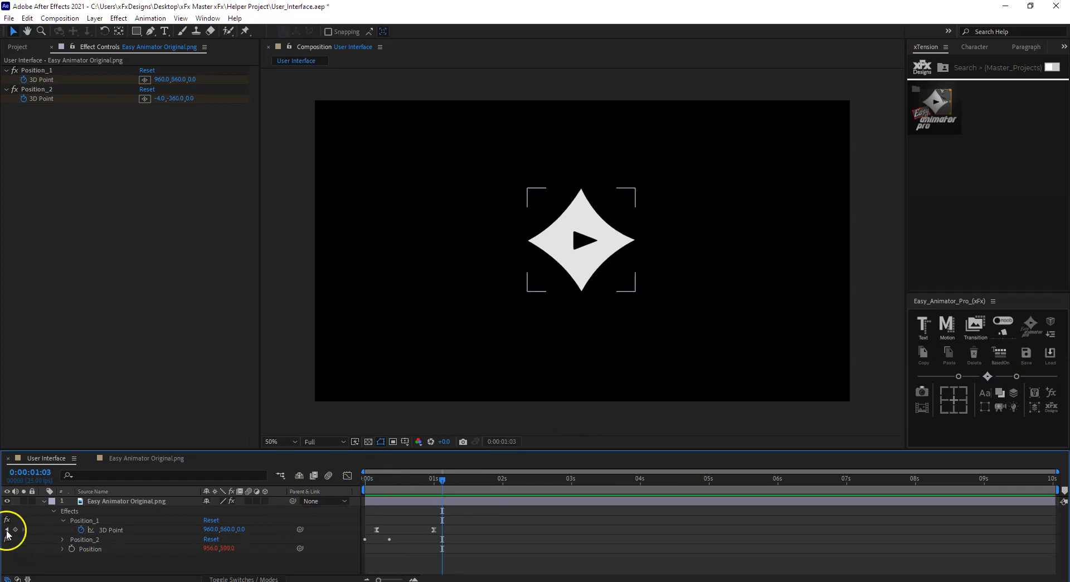
pyautogui.click(61, 521)
# - Keyframe the logo's Position at frame 22, raise the logo to 956, 210 at about 1:04, and play the motion
pyautogui.moveTo(427, 478)
pyautogui.mouseDown()
pyautogui.moveTo(410, 487)
pyautogui.moveTo(426, 490)
pyautogui.mouseUp()
pyautogui.click(71, 539)
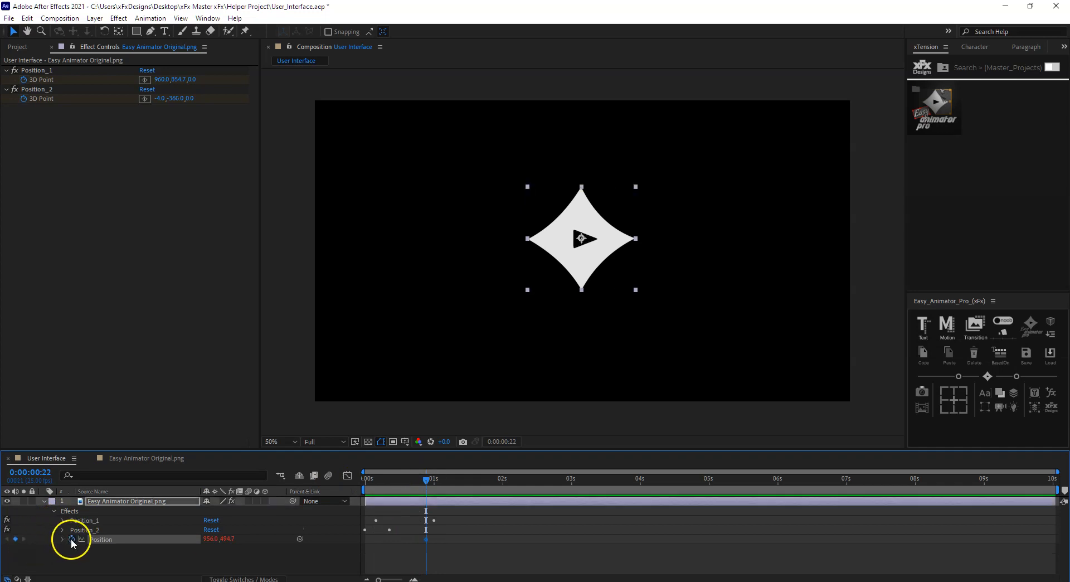
pyautogui.moveTo(429, 477); pyautogui.dragTo(449, 483)
pyautogui.moveTo(228, 539); pyautogui.dragTo(210, 541)
pyautogui.moveTo(445, 483); pyautogui.dragTo(127, 501)
pyautogui.press('space')
pyautogui.press('space')
# - Ease the Position keyframes at frame 22 and about 1:04 with the easing slider and play the motion from the start
pyautogui.moveTo(414, 540); pyautogui.dragTo(506, 556)
pyautogui.moveTo(963, 379); pyautogui.dragTo(951, 376)
pyautogui.moveTo(457, 494); pyautogui.dragTo(277, 487)
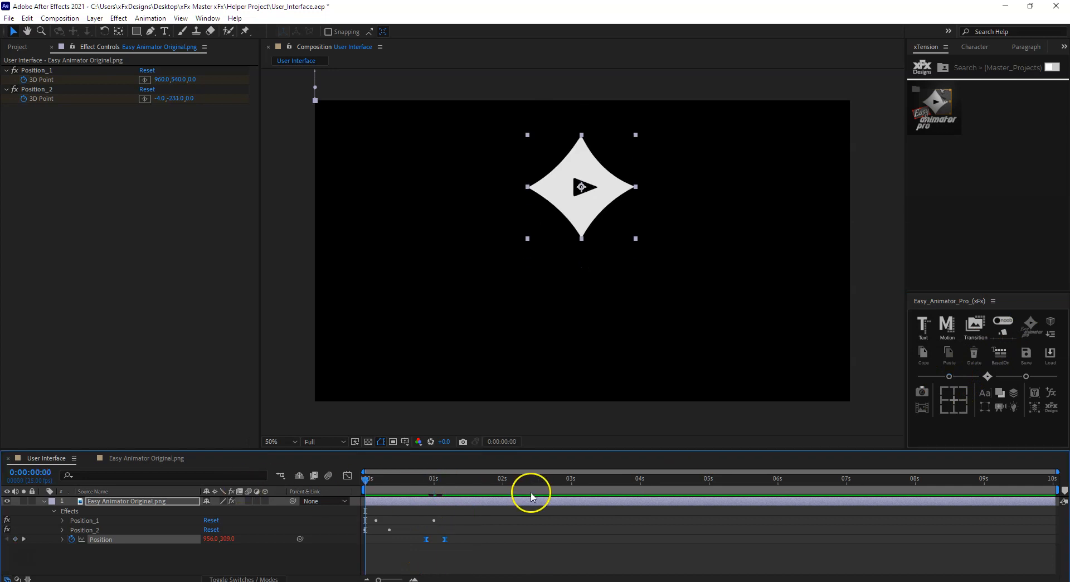
pyautogui.press('space')
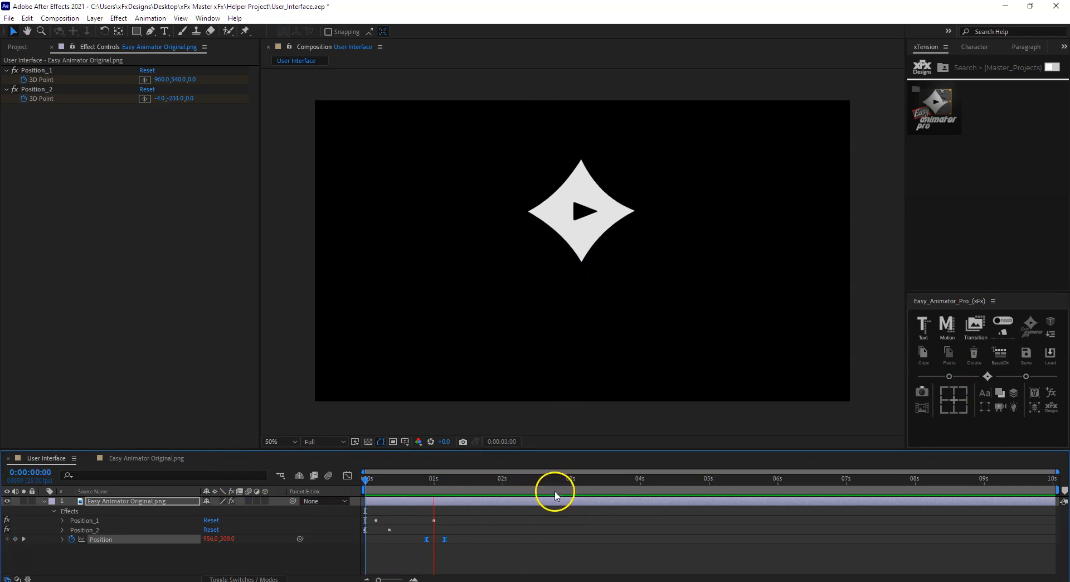
# - Delay the last Position keyframe to about 1:15 and play the slower upward motion
pyautogui.press('space')
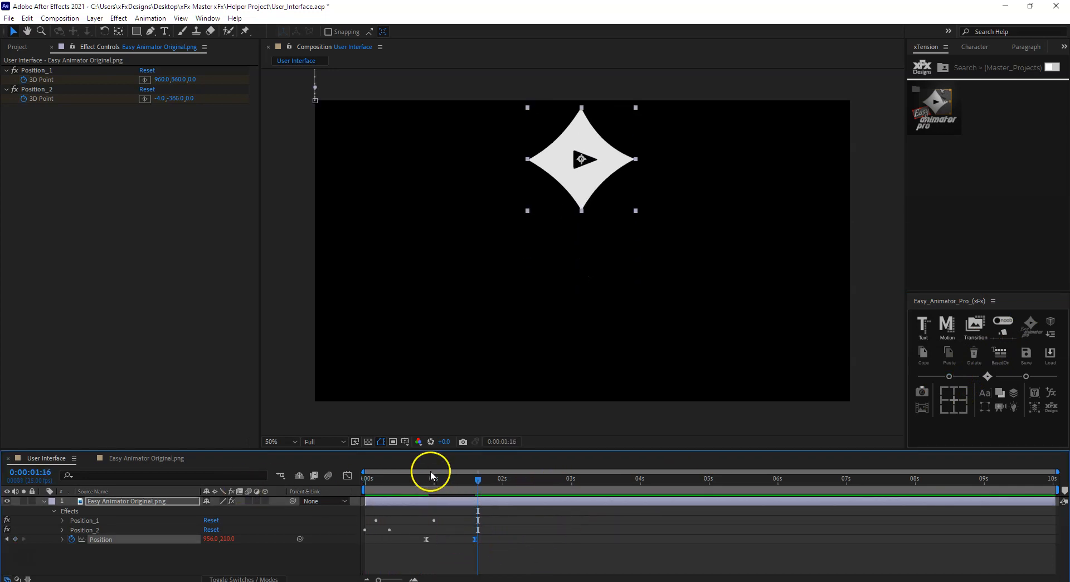
pyautogui.press('space')
pyautogui.press('space')
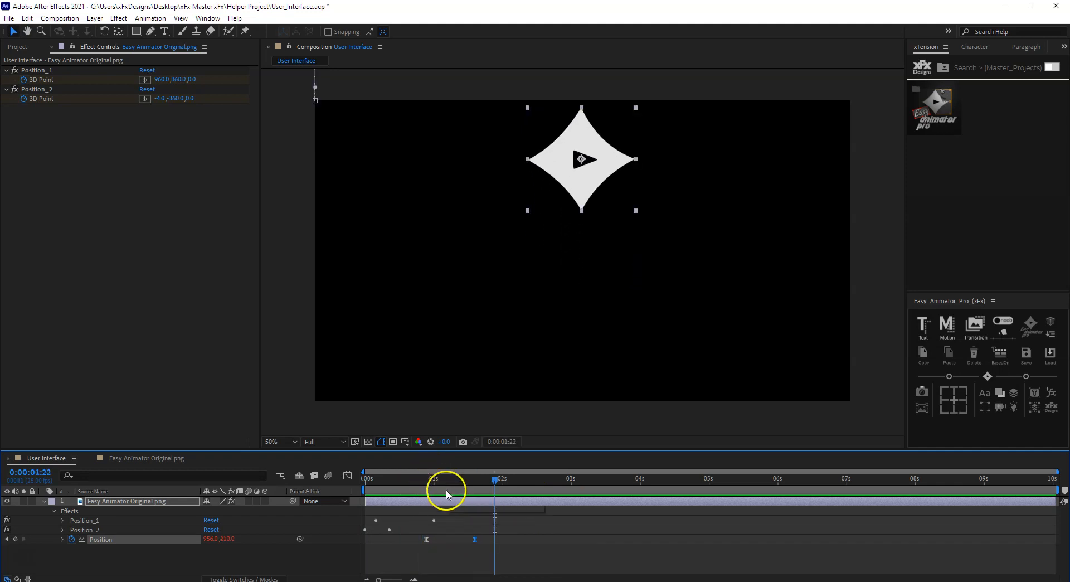
# - Convert the third set of Position keyframes into the Position_3 effect control and play the combined motion
pyautogui.click(444, 491)
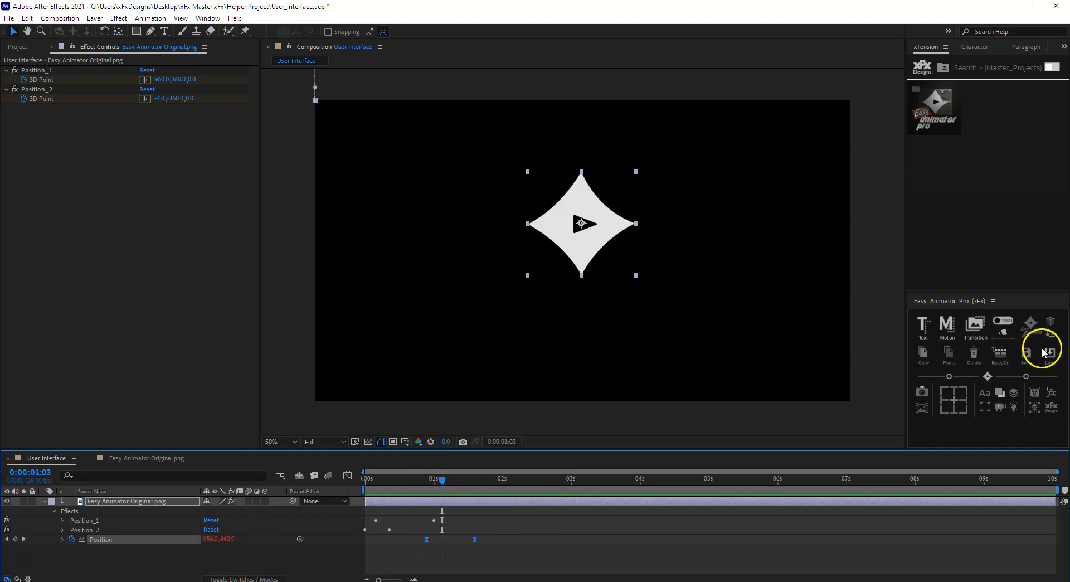
pyautogui.click(988, 376)
pyautogui.click(416, 479)
pyautogui.press('space')
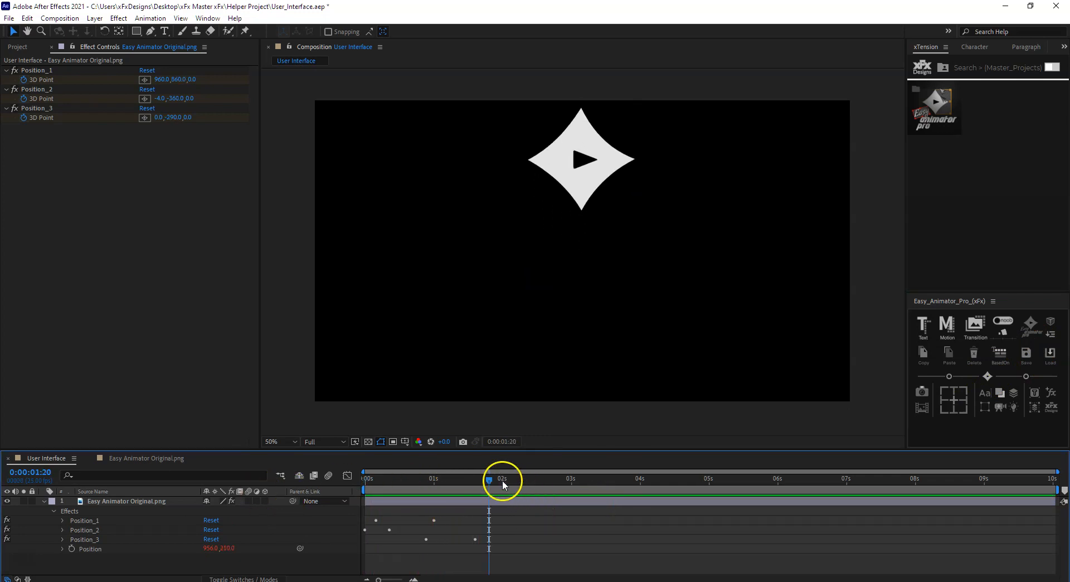
# - Apply Easy Animator to the logo layer with its three Position effects and extend the layer's end to about 5:16
pyautogui.click(587, 504)
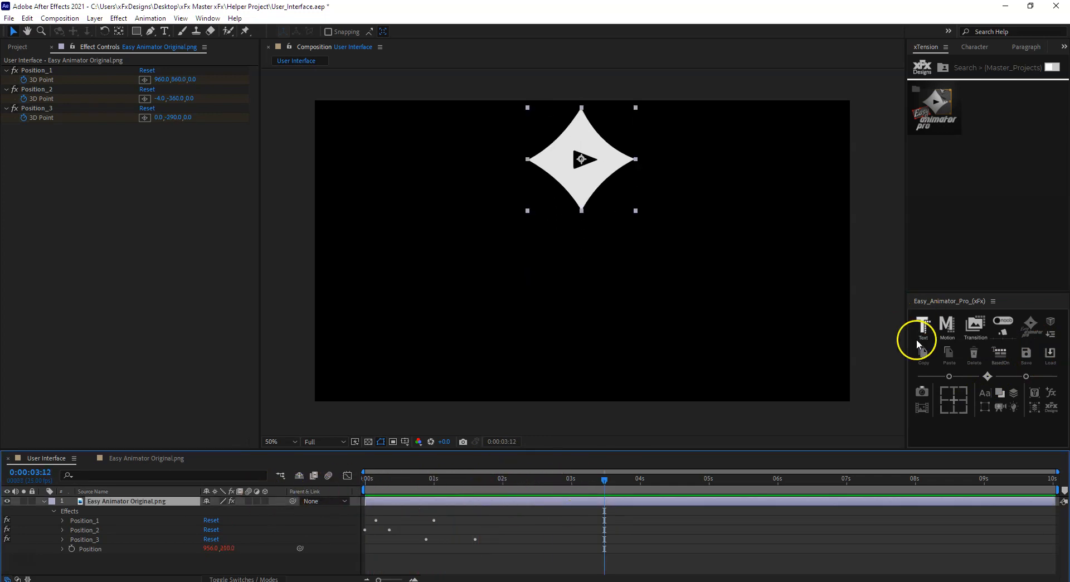
pyautogui.click(1031, 326)
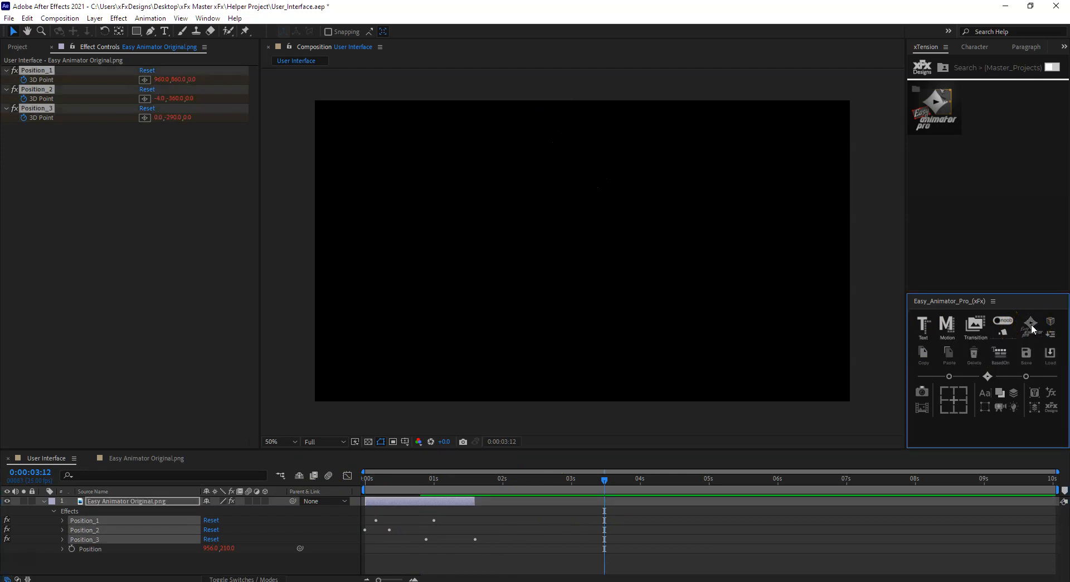
pyautogui.moveTo(478, 500); pyautogui.dragTo(756, 505)
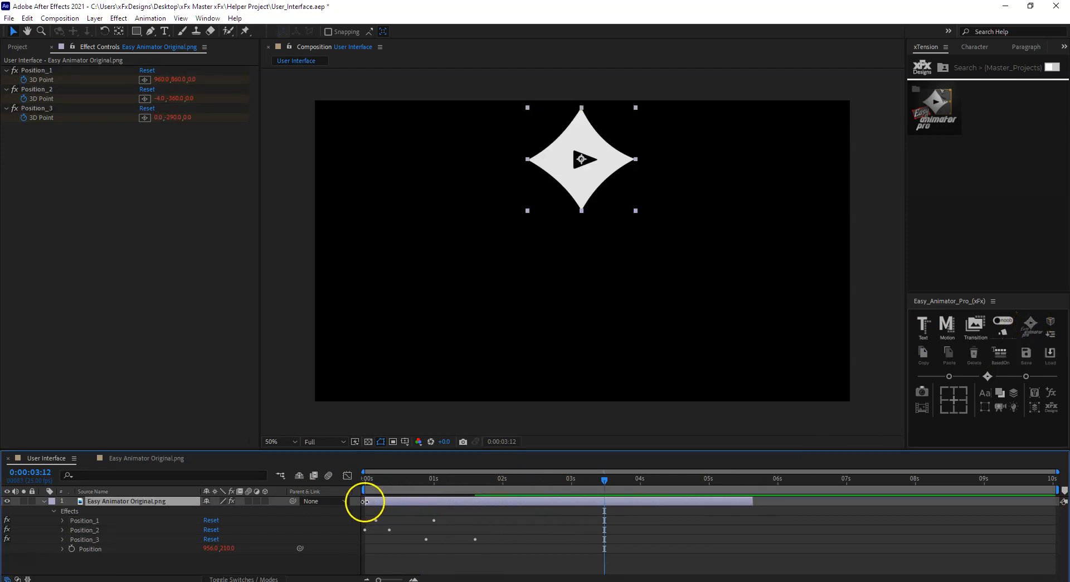
# - Trim the logo layer's start to about 3:04 and play the animation from there
pyautogui.moveTo(372, 505); pyautogui.dragTo(585, 504)
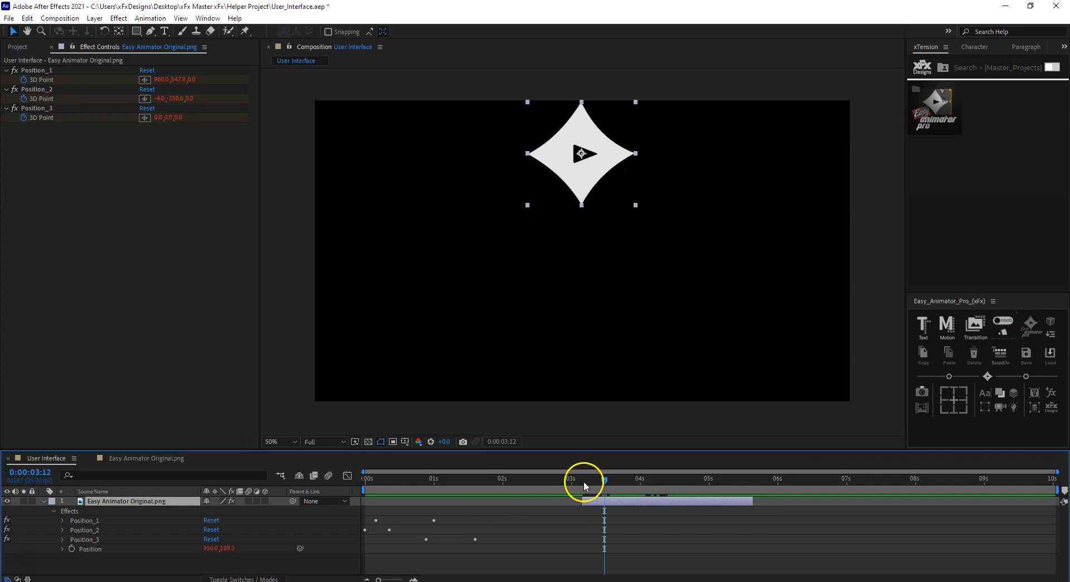
pyautogui.click(586, 480)
pyautogui.press('space')
pyautogui.click(676, 484)
# - Extend the logo layer's end to about 7:06, slide the whole layer to start at about 4:07, and play it
pyautogui.moveTo(754, 502); pyautogui.dragTo(863, 502)
pyautogui.click(583, 483)
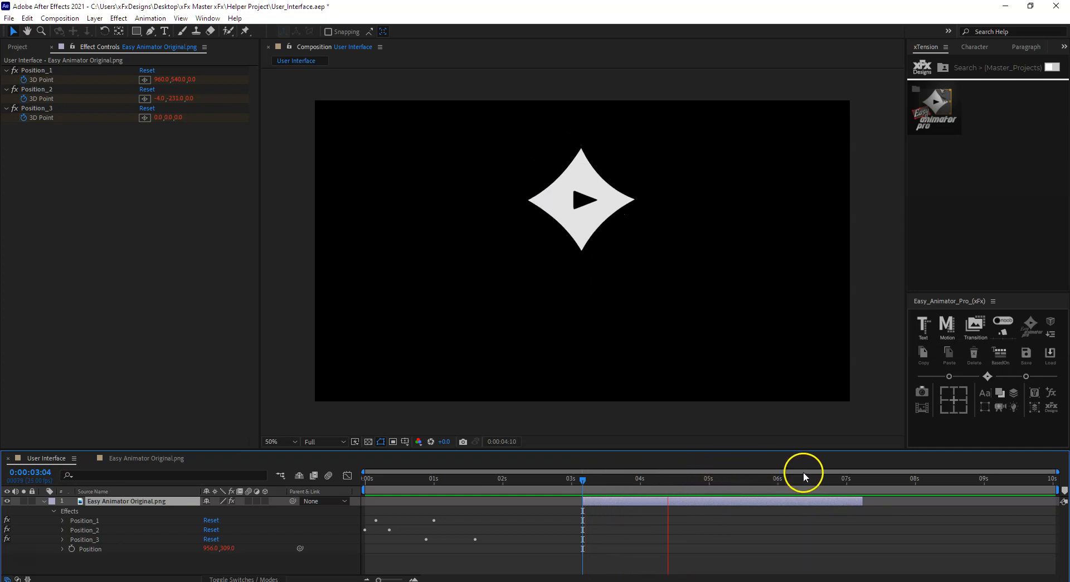
pyautogui.press('space')
pyautogui.moveTo(614, 503); pyautogui.dragTo(683, 503)
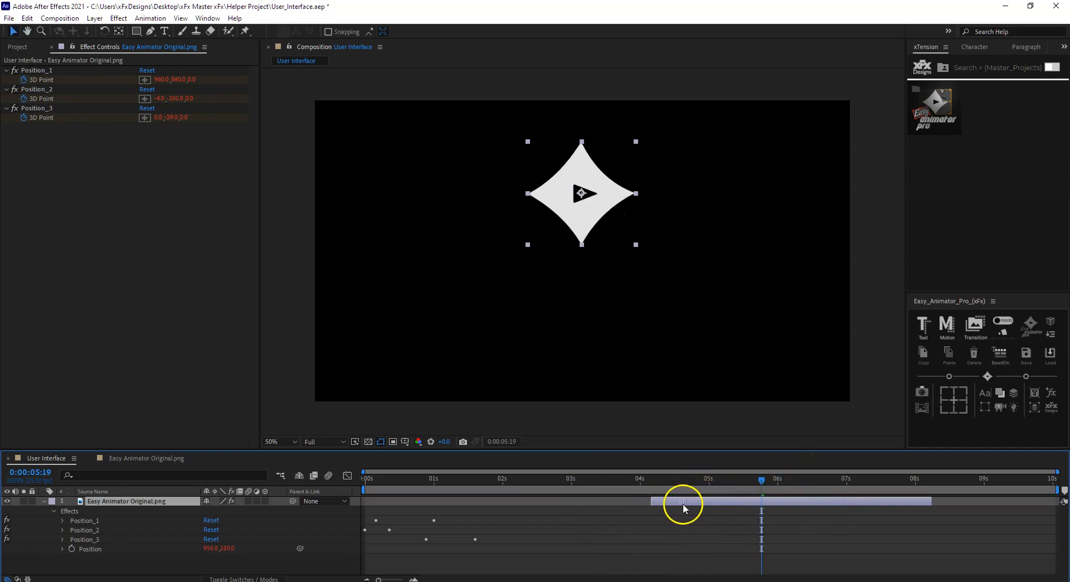
pyautogui.click(668, 483)
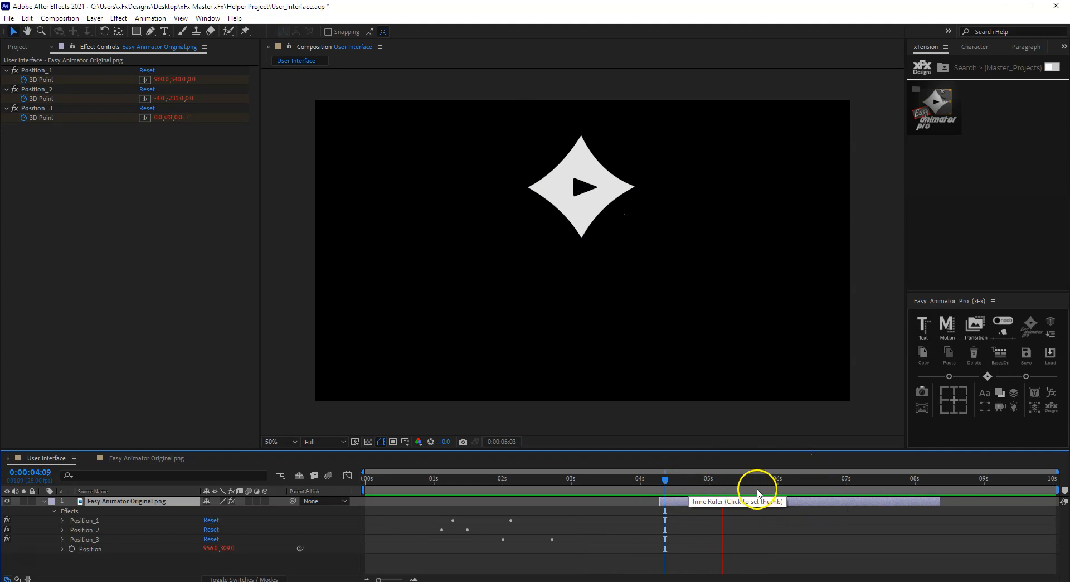
# - Trim the logo layer's start to about 3:15 and play the animation from there
pyautogui.click(668, 484)
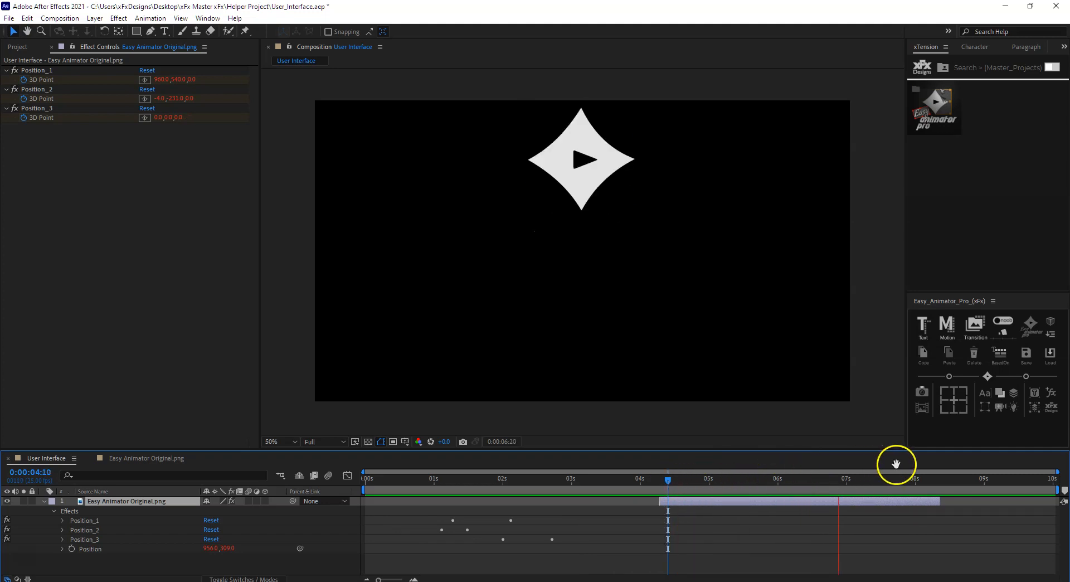
pyautogui.press('space')
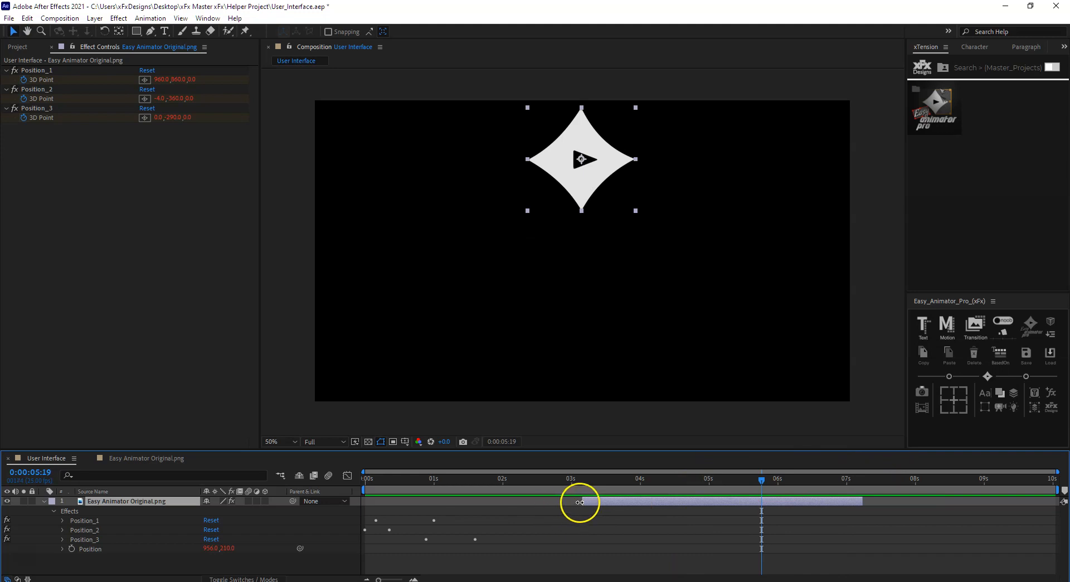
pyautogui.moveTo(580, 502); pyautogui.dragTo(612, 502)
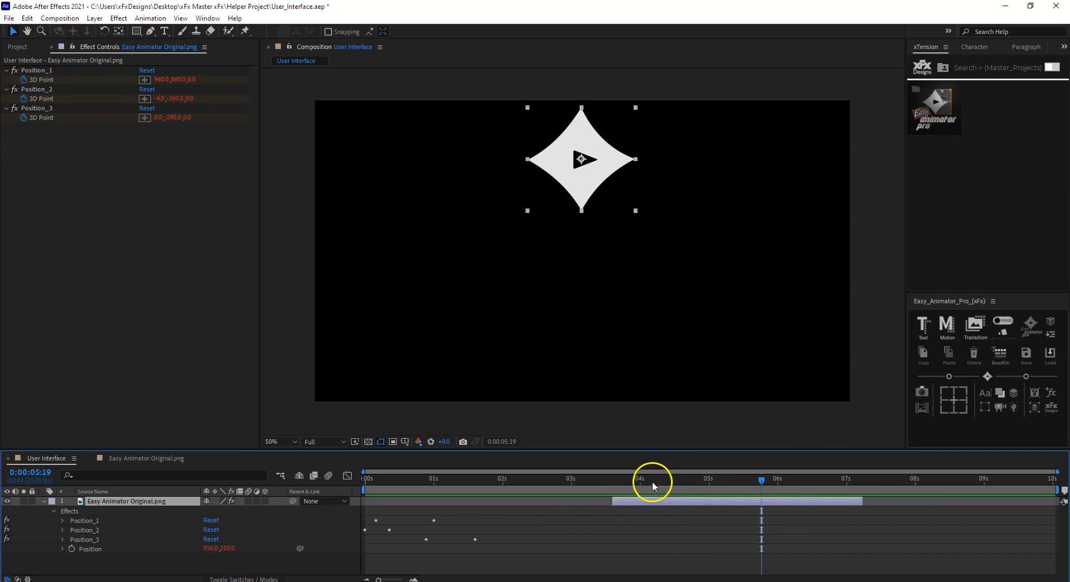
pyautogui.click(608, 481)
pyautogui.press('space')
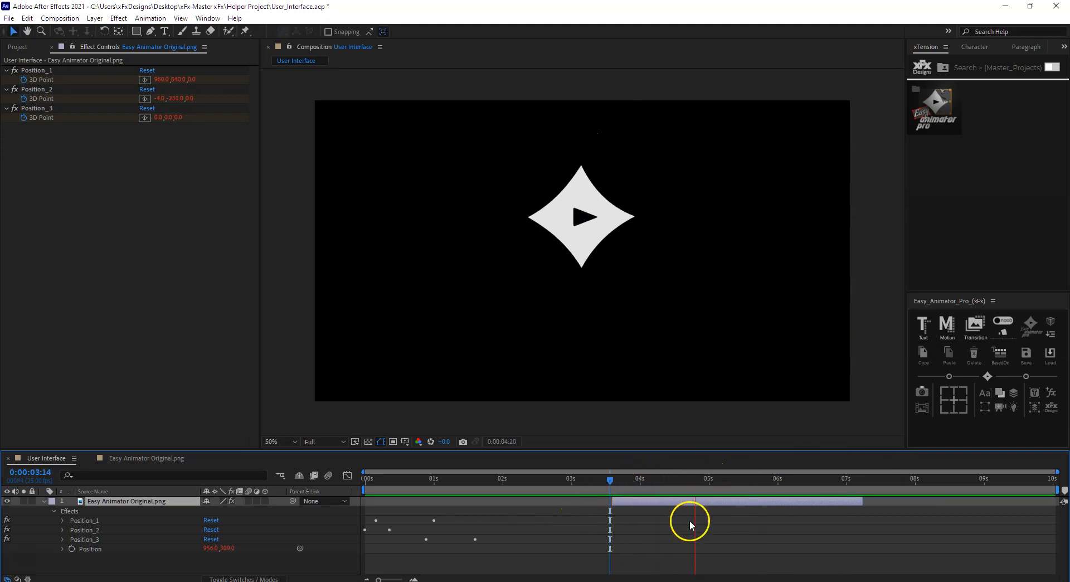
pyautogui.press('space')
# - Remove Keyframe Buddy from the Position_3 effect and extend the logo layer across the whole composition
pyautogui.moveTo(625, 480)
pyautogui.mouseDown()
pyautogui.moveTo(674, 480)
pyautogui.moveTo(650, 490)
pyautogui.moveTo(639, 482)
pyautogui.mouseUp()
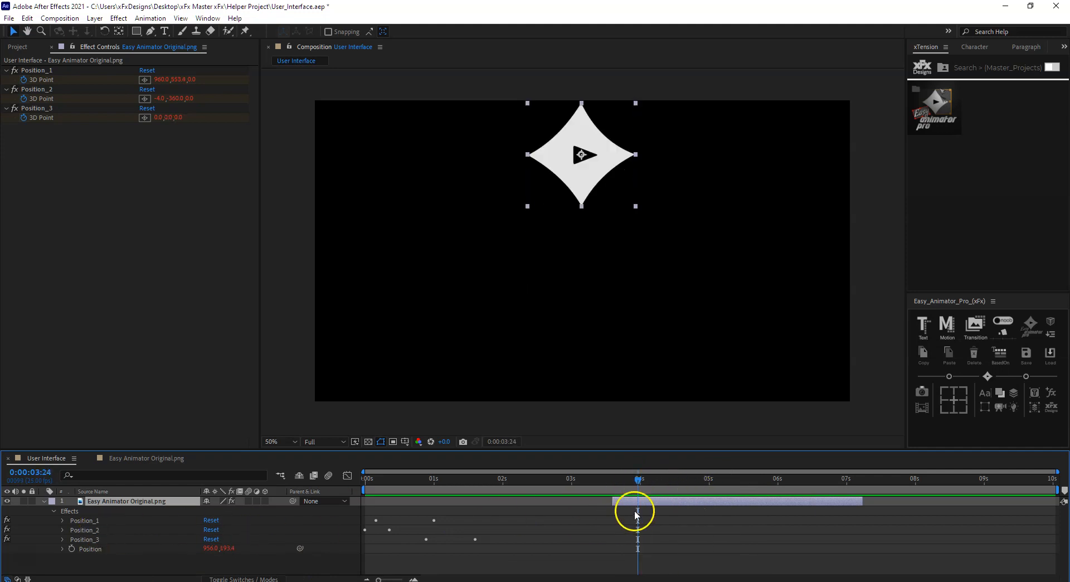
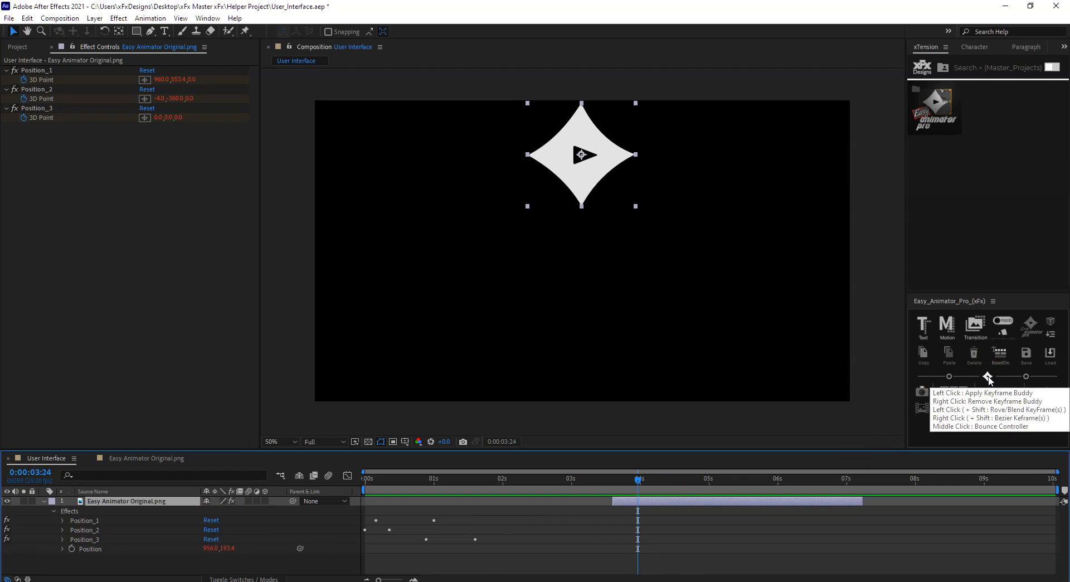
pyautogui.moveTo(639, 478); pyautogui.dragTo(634, 506)
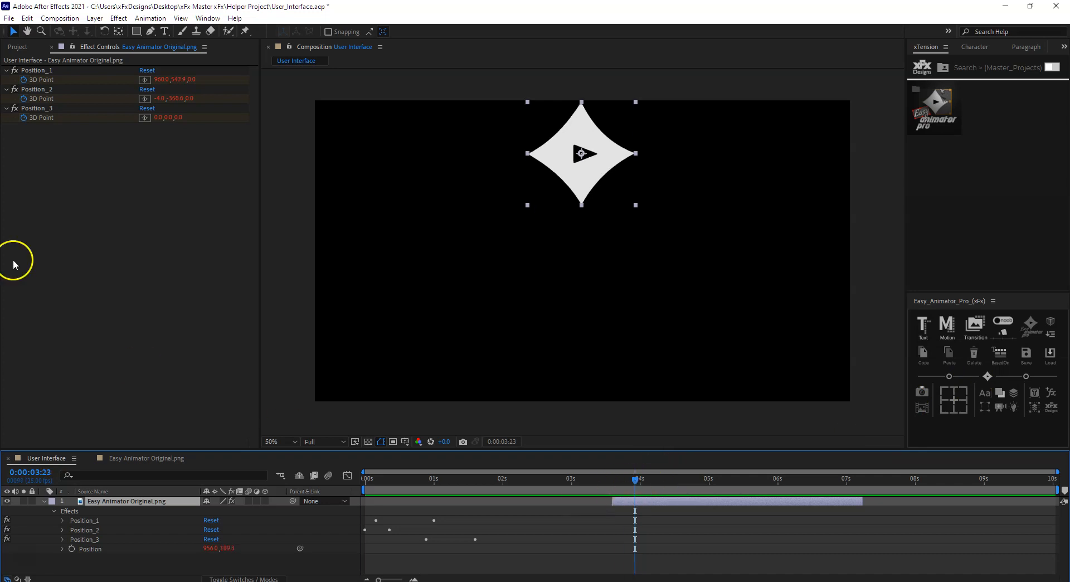
pyautogui.click(47, 109)
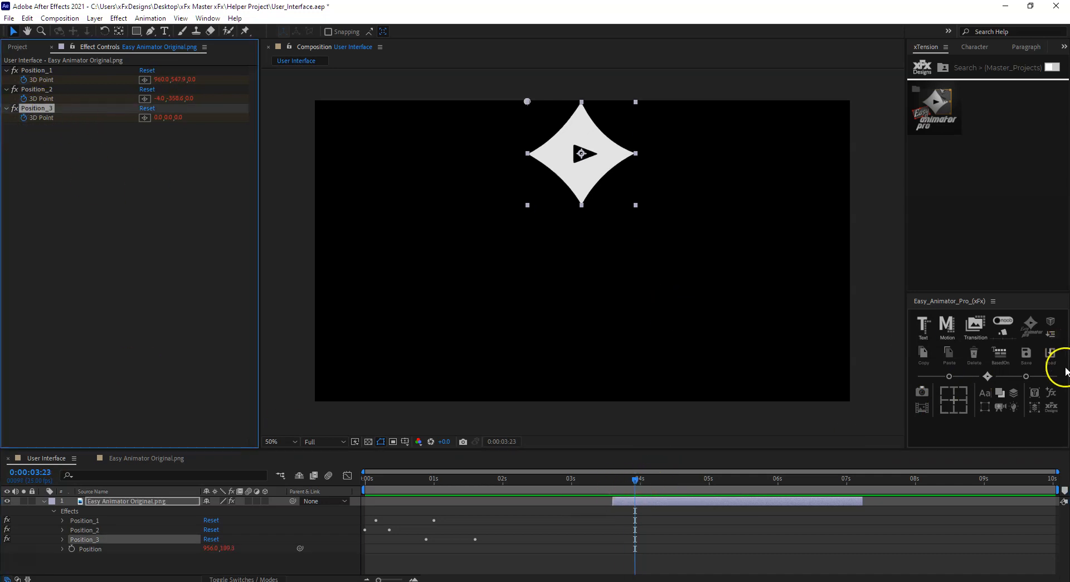
pyautogui.click(987, 378)
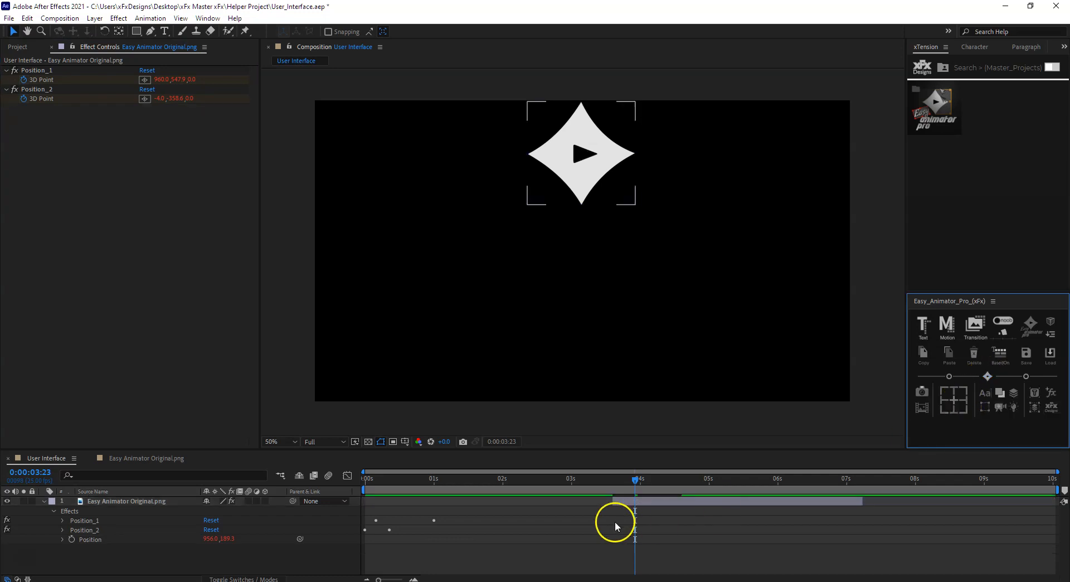
pyautogui.moveTo(612, 504); pyautogui.dragTo(341, 518)
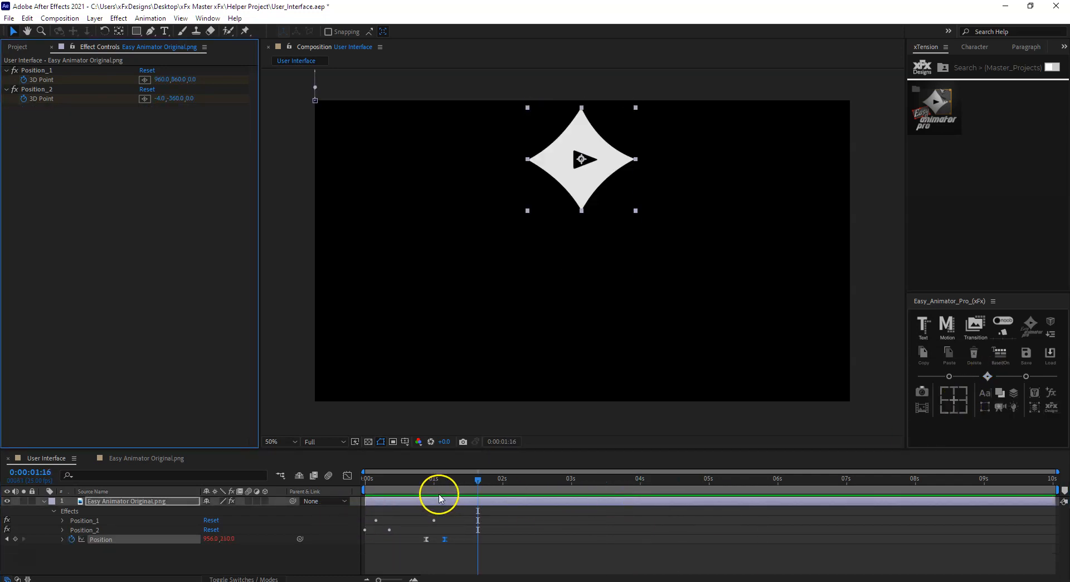
# - Play the motion from the start and move the second transform Position keyframe to about 1:09
pyautogui.moveTo(442, 487); pyautogui.dragTo(435, 487)
pyautogui.click(440, 483)
pyautogui.press('Home')
pyautogui.press('space')
pyautogui.press('space')
pyautogui.moveTo(445, 539); pyautogui.dragTo(492, 553)
pyautogui.press('space')
pyautogui.press('space')
# - Delete the logo's transform Position keyframes to preview the two remaining Position effects alone, and undo the deletion
pyautogui.press('Delete')
pyautogui.hotkey('ctrl', 'z')
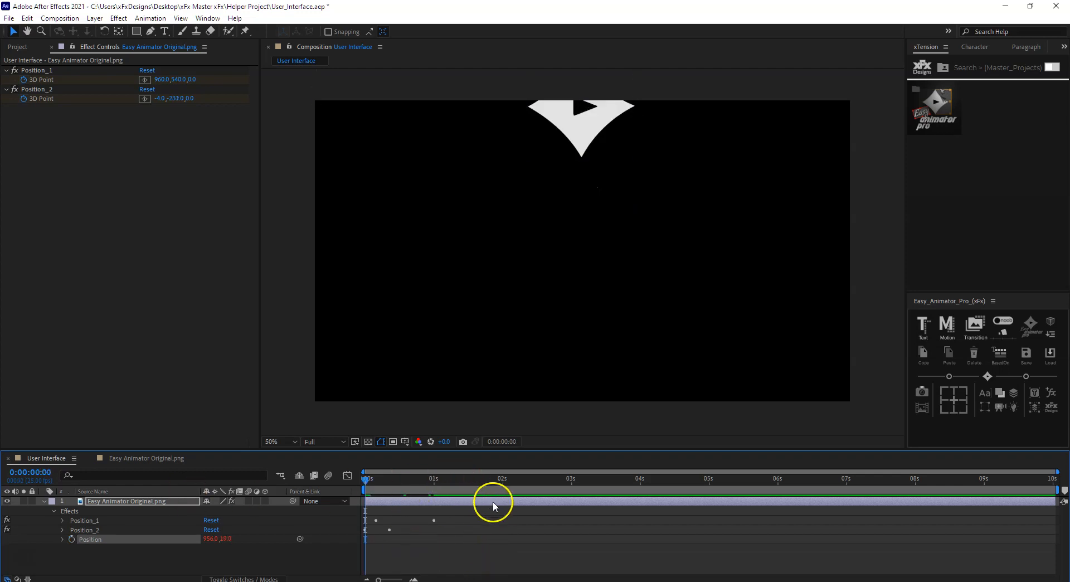
pyautogui.click(365, 481)
pyautogui.press('space')
pyautogui.press('space')
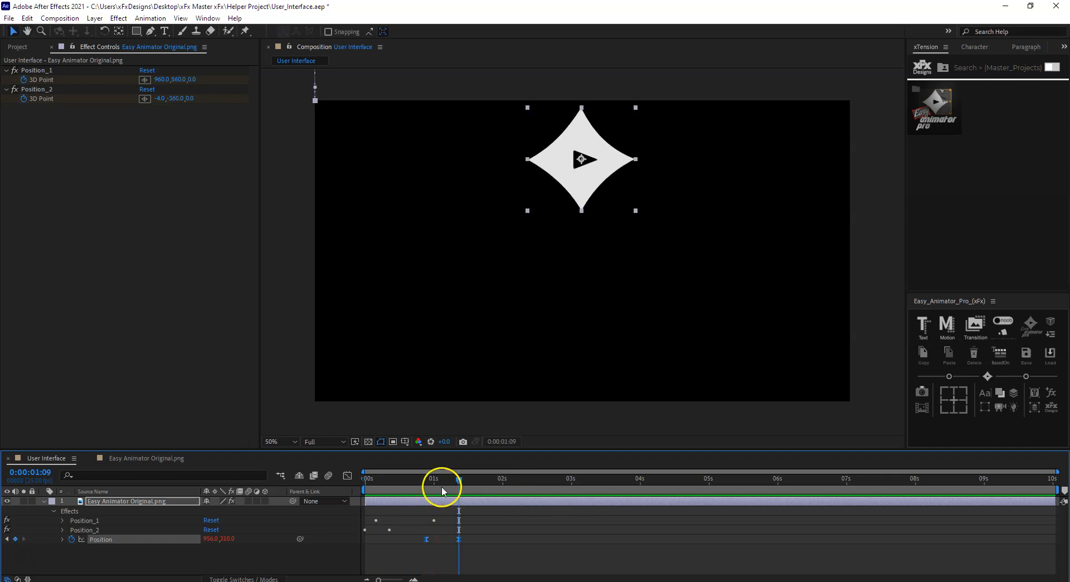
pyautogui.press('Delete')
pyautogui.moveTo(452, 489); pyautogui.dragTo(633, 496)
pyautogui.hotkey('ctrl', 'z')
pyautogui.moveTo(444, 483); pyautogui.dragTo(384, 489)
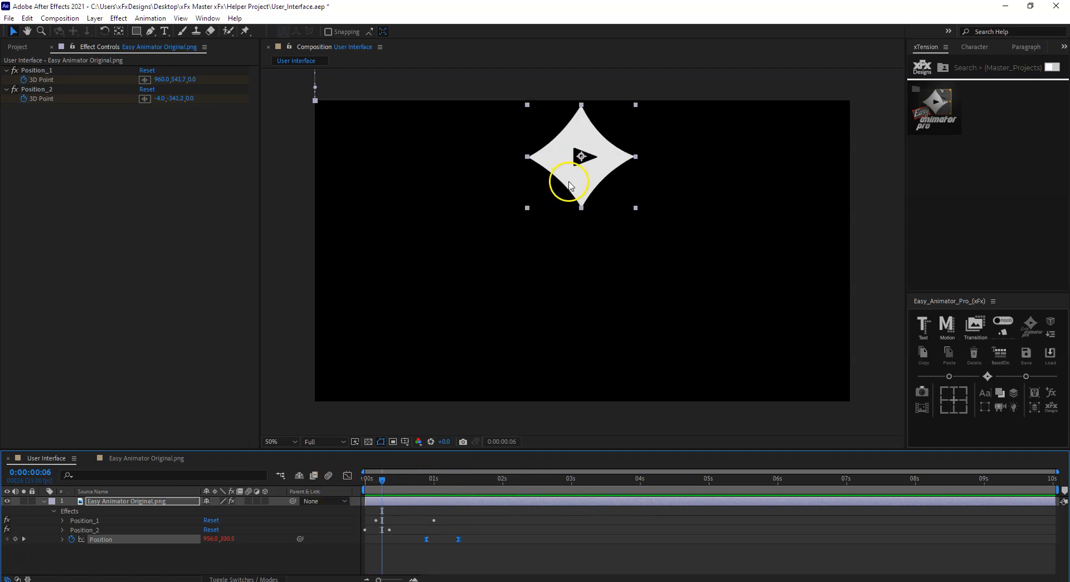
# - Convert the transform Position keyframes back into a Position_3 effect with Keyframe Buddy and play the motion from the start
pyautogui.click(235, 559)
pyautogui.click(139, 539)
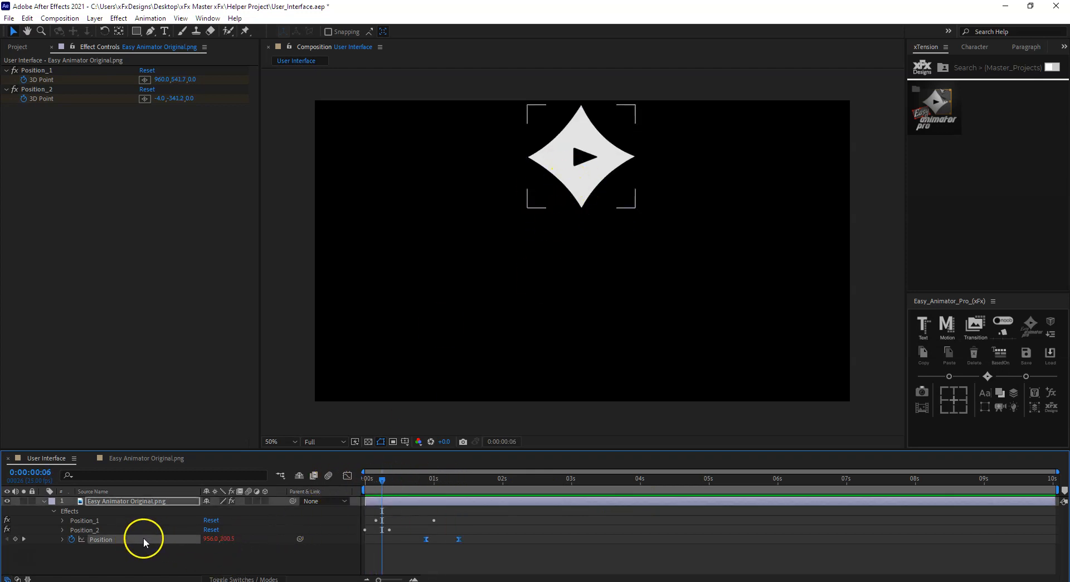
pyautogui.click(991, 376)
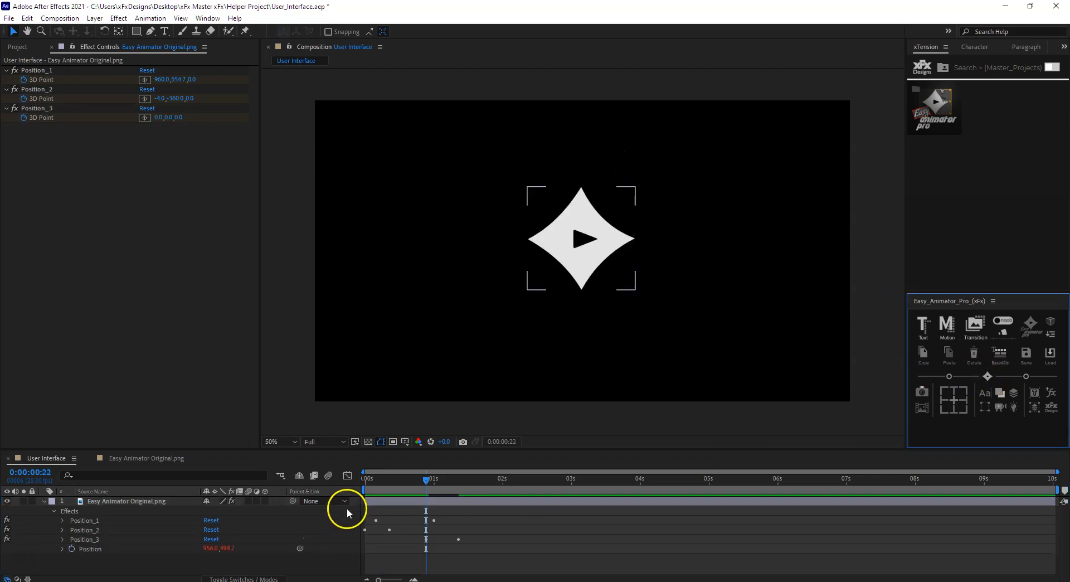
pyautogui.moveTo(370, 479); pyautogui.dragTo(383, 478)
pyautogui.press('space')
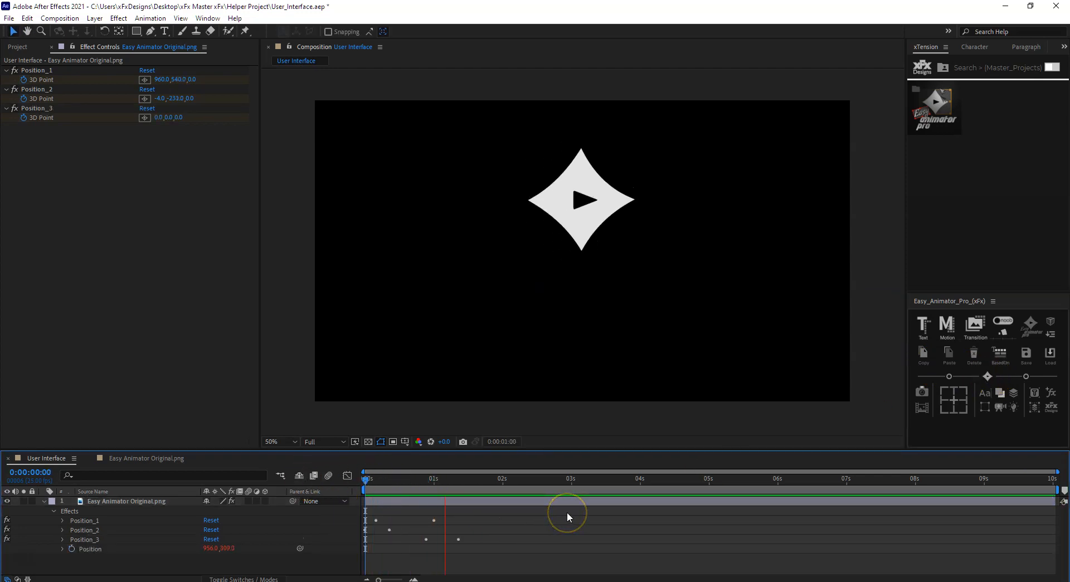
pyautogui.press('space')
# - Move the logo about 186 px lower in the composition and play its animation from the start
pyautogui.moveTo(580, 171); pyautogui.dragTo(581, 221)
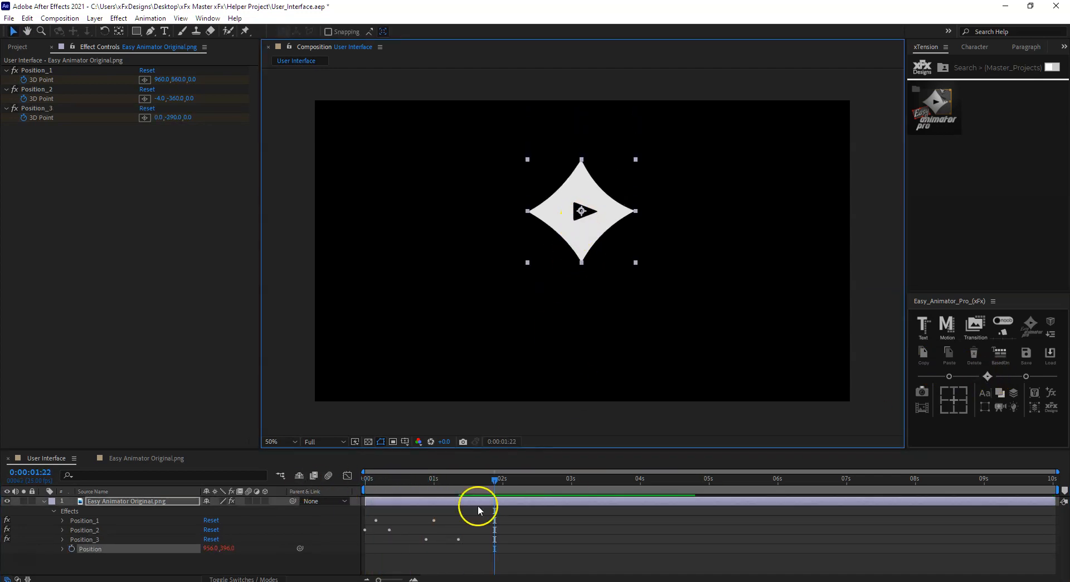
pyautogui.moveTo(456, 483); pyautogui.dragTo(325, 487)
pyautogui.press('space')
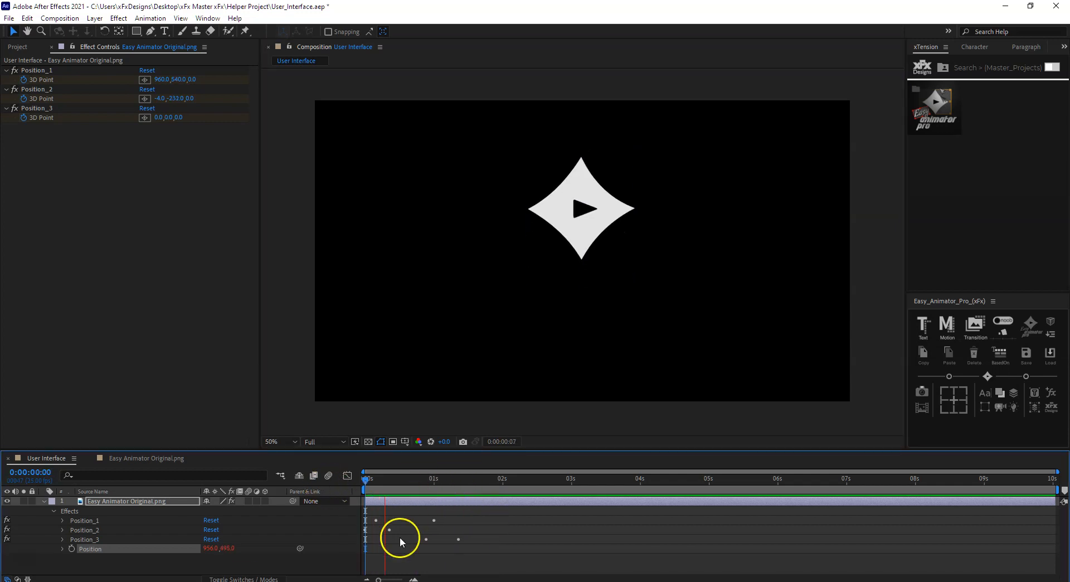
pyautogui.press('space')
# - Remove the Position_3 effect again with Keyframe Buddy and play the remaining motion from the start
pyautogui.click(107, 541)
pyautogui.click(991, 375)
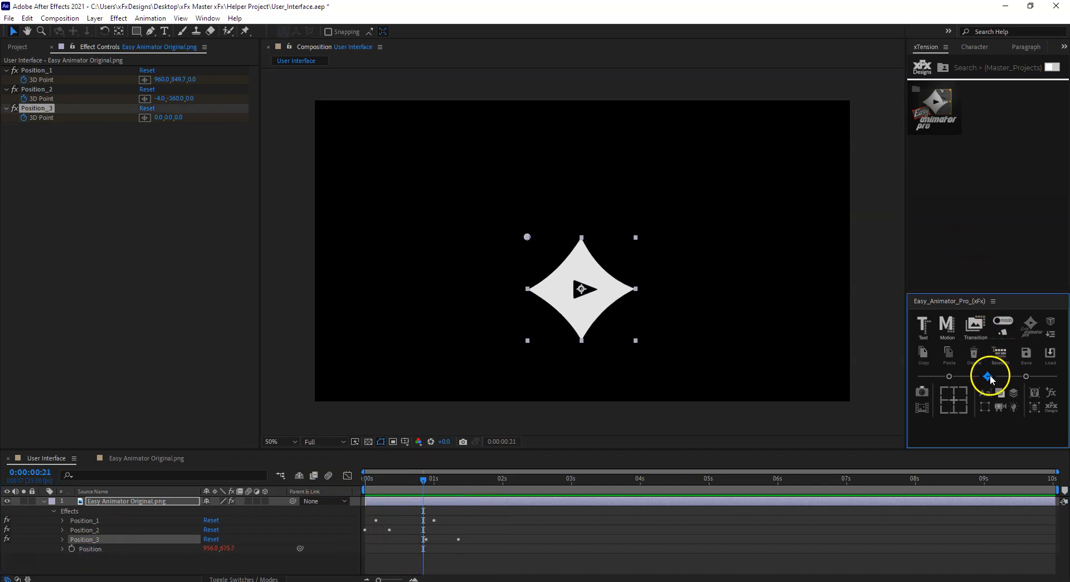
pyautogui.moveTo(426, 483); pyautogui.dragTo(357, 483)
pyautogui.press('space')
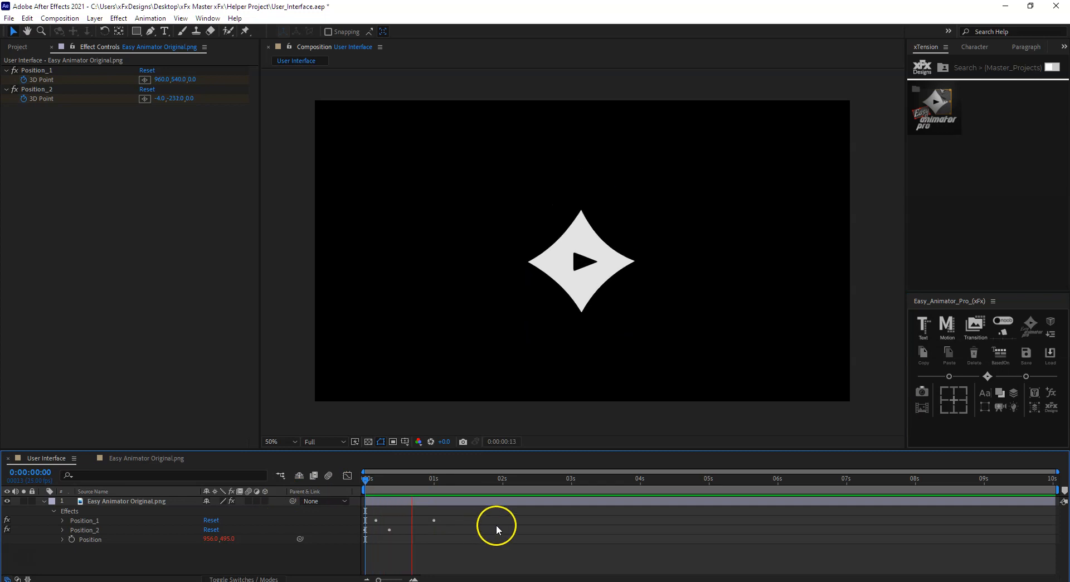
pyautogui.press('space')
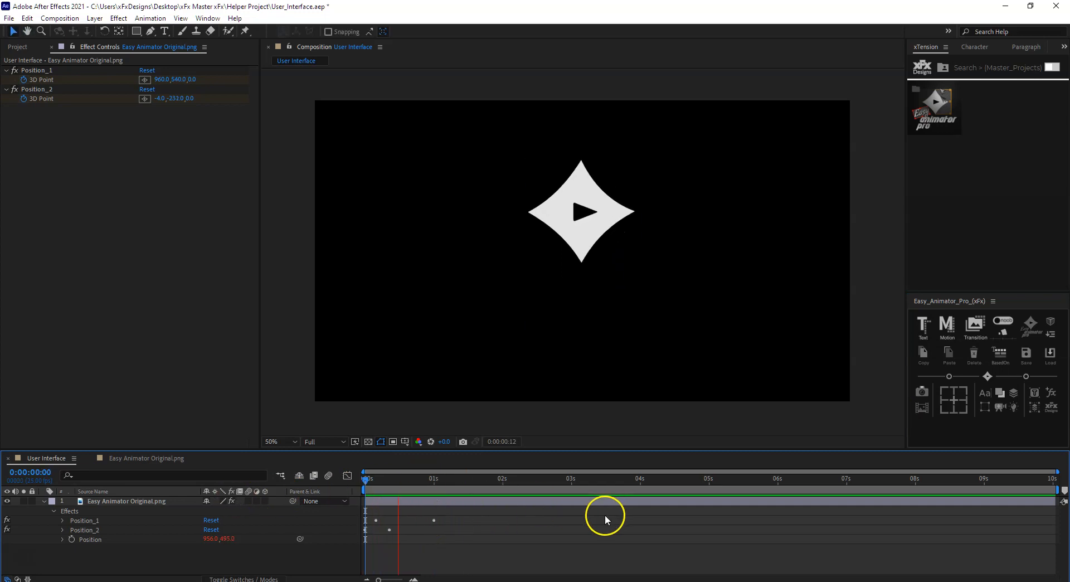
# - Make the Position_1 keyframe at 1:00 linear and try to apply the Bounce Controller to it
pyautogui.click(263, 533)
pyautogui.click(74, 520)
pyautogui.click(62, 520)
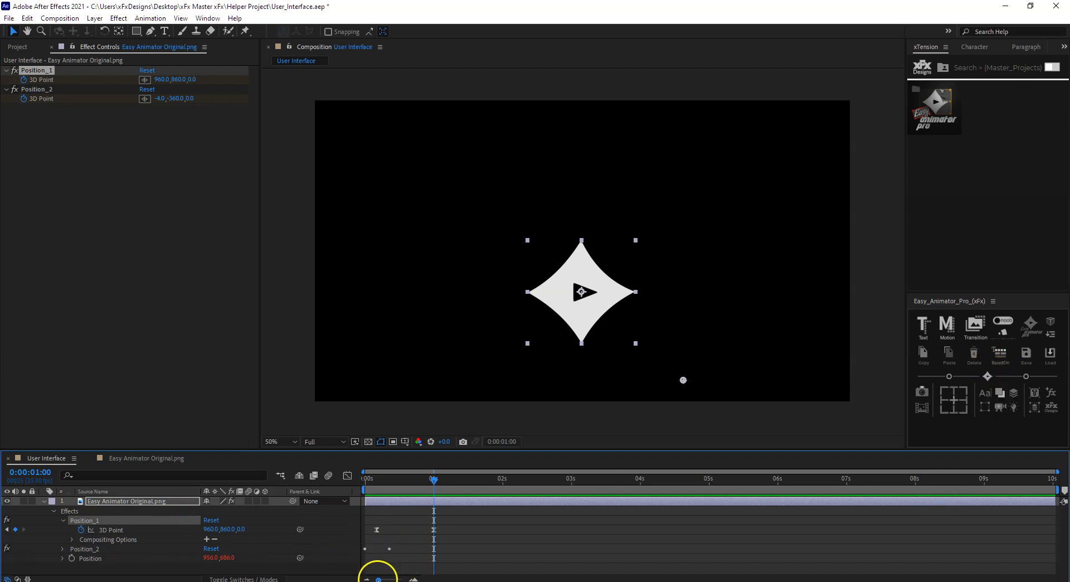
pyautogui.click(434, 531)
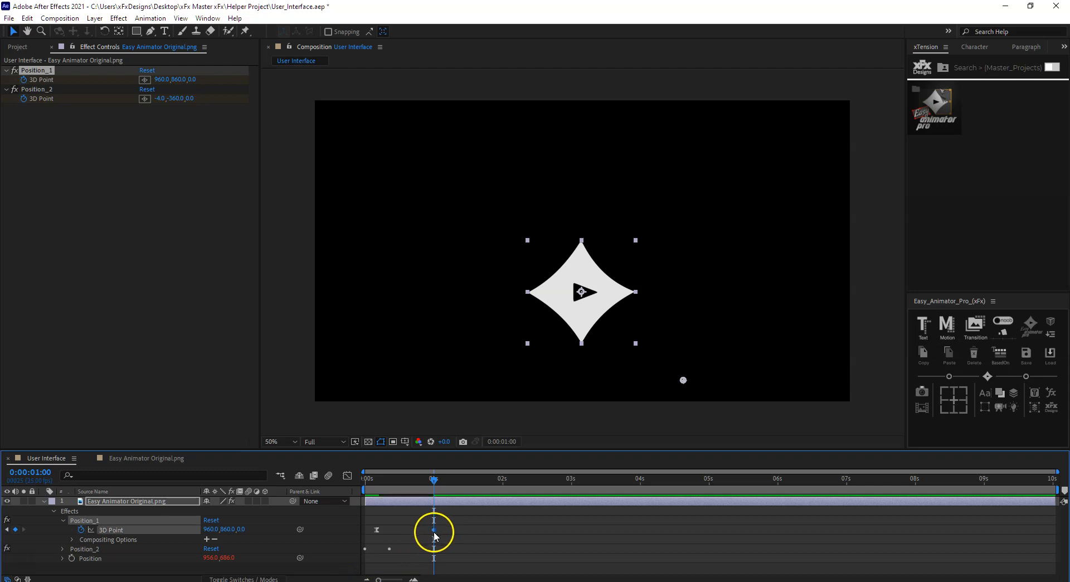
pyautogui.click(989, 378)
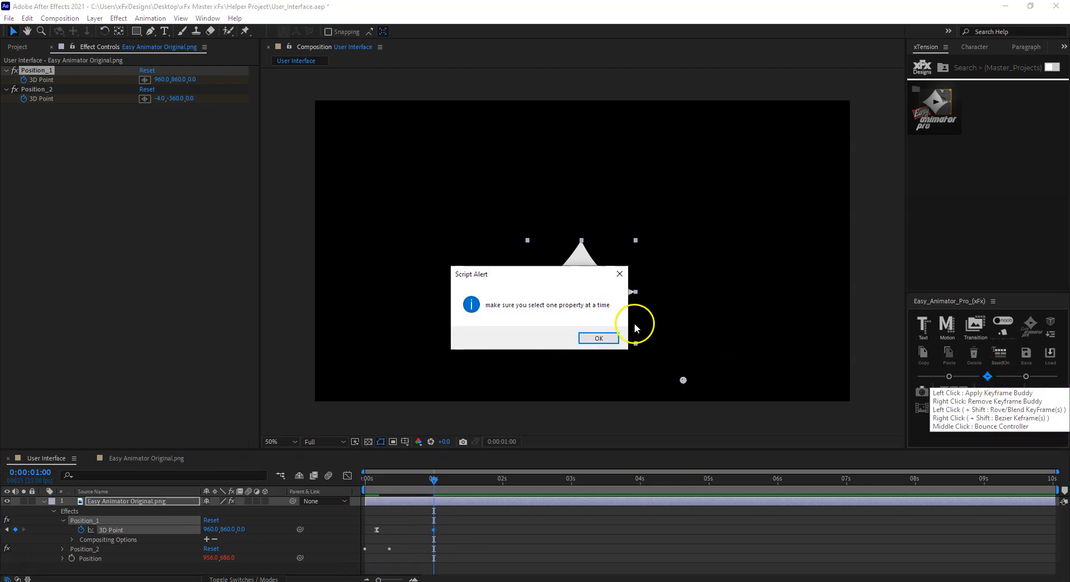
pyautogui.click(599, 338)
pyautogui.click(252, 529)
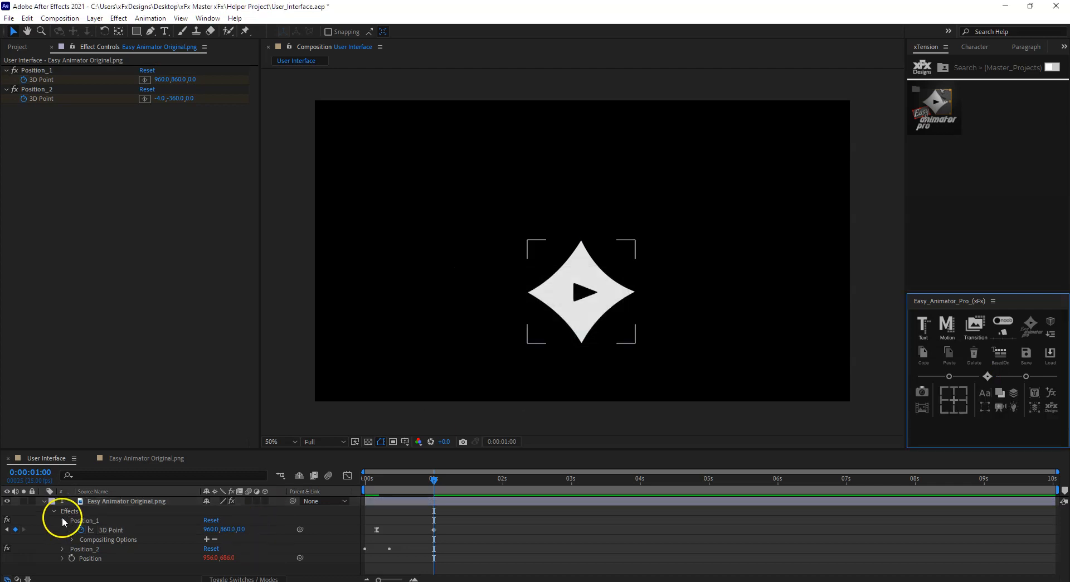
# - Apply the Bounce Controller to the Position_1 effect and play the bouncing motion from the start
pyautogui.click(92, 520)
pyautogui.click(988, 378)
pyautogui.click(418, 483)
pyautogui.press('Home')
pyautogui.press('space')
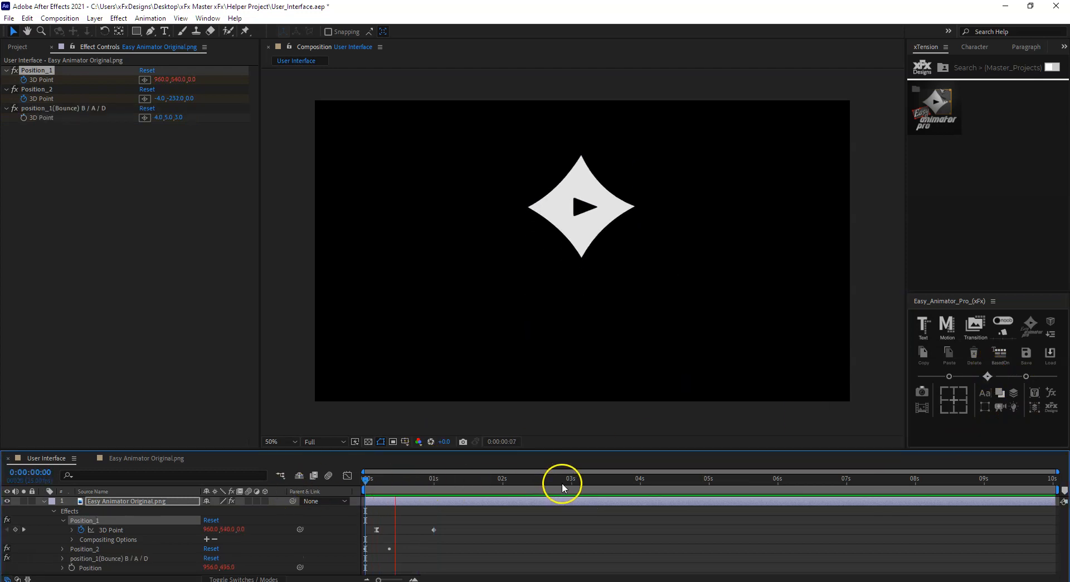
pyautogui.moveTo(497, 483); pyautogui.dragTo(203, 502)
pyautogui.press('space')
pyautogui.press('space')
# - Move the two Position_1 keyframes to about 0:06 and 0:18 and play the quicker bounce
pyautogui.moveTo(376, 530); pyautogui.dragTo(415, 530)
pyautogui.moveTo(393, 483); pyautogui.dragTo(335, 485)
pyautogui.press('space')
pyautogui.press('space')
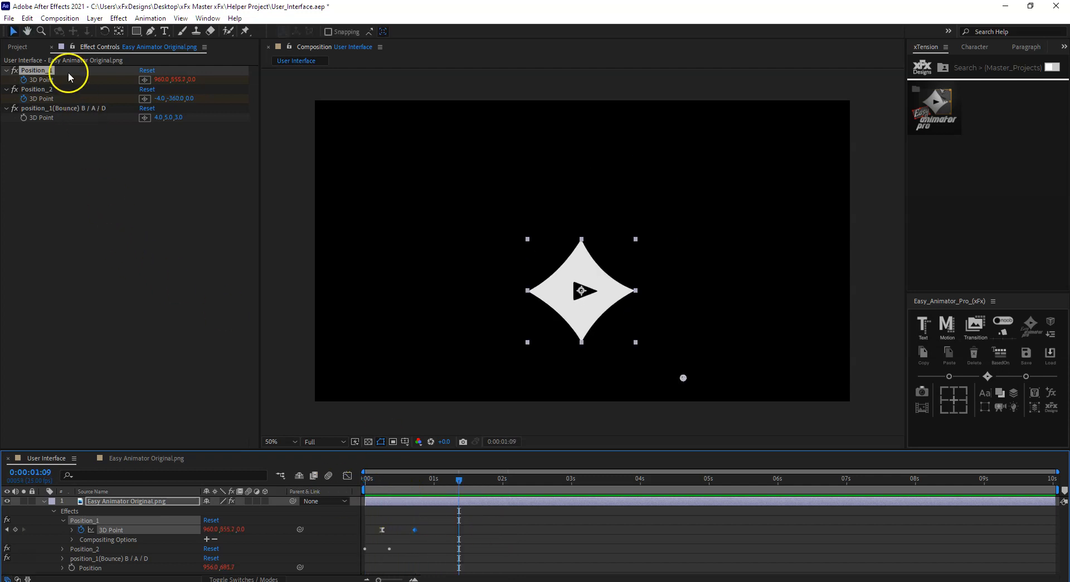
# - Set the B value of the position_1(Bounce) effect to 26 and play the animation from the start
pyautogui.click(49, 109)
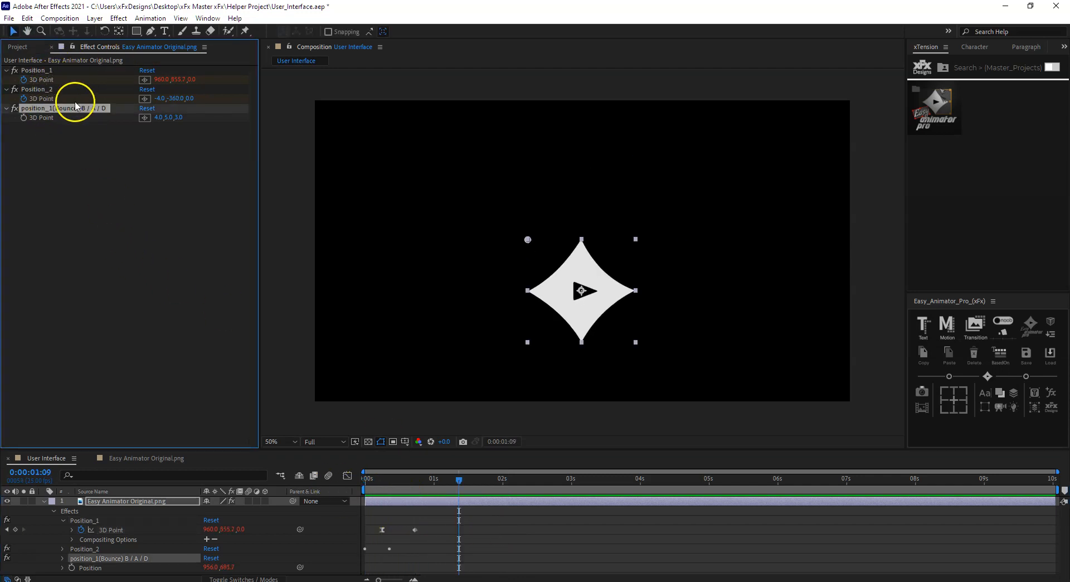
pyautogui.moveTo(155, 122); pyautogui.dragTo(170, 124)
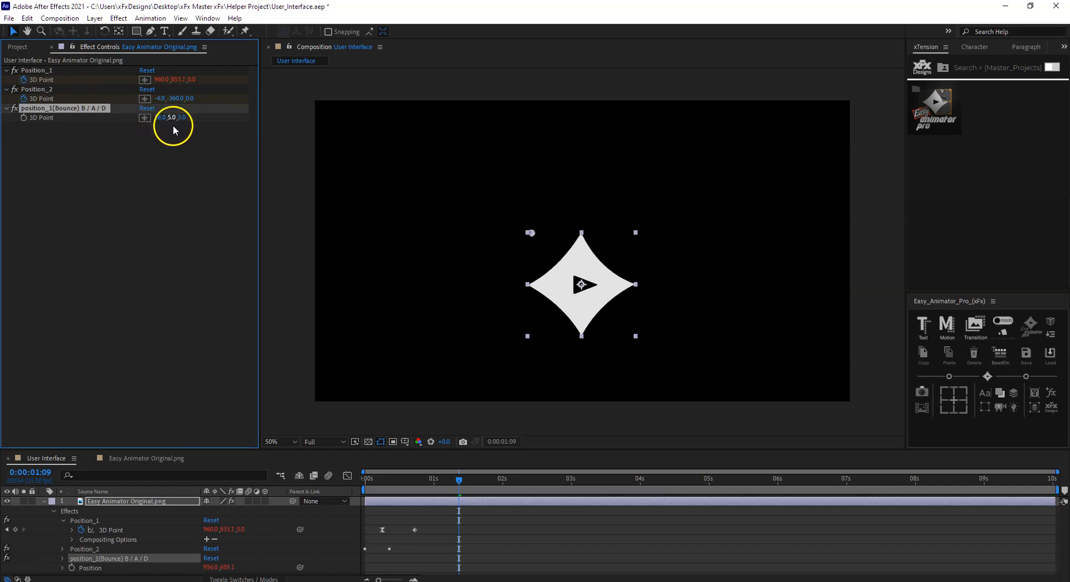
pyautogui.press('space')
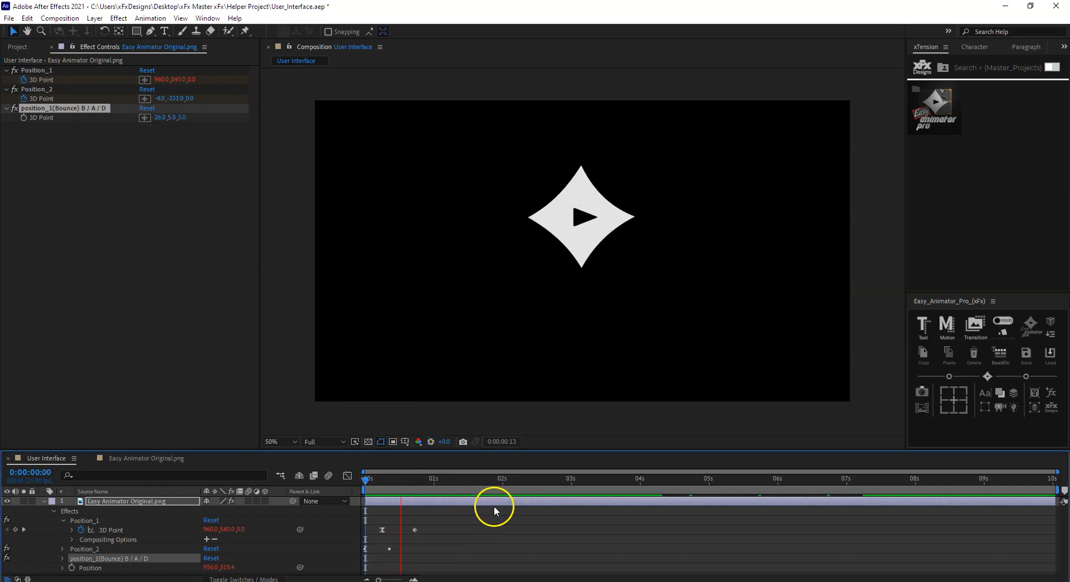
pyautogui.press('space')
pyautogui.press('space')
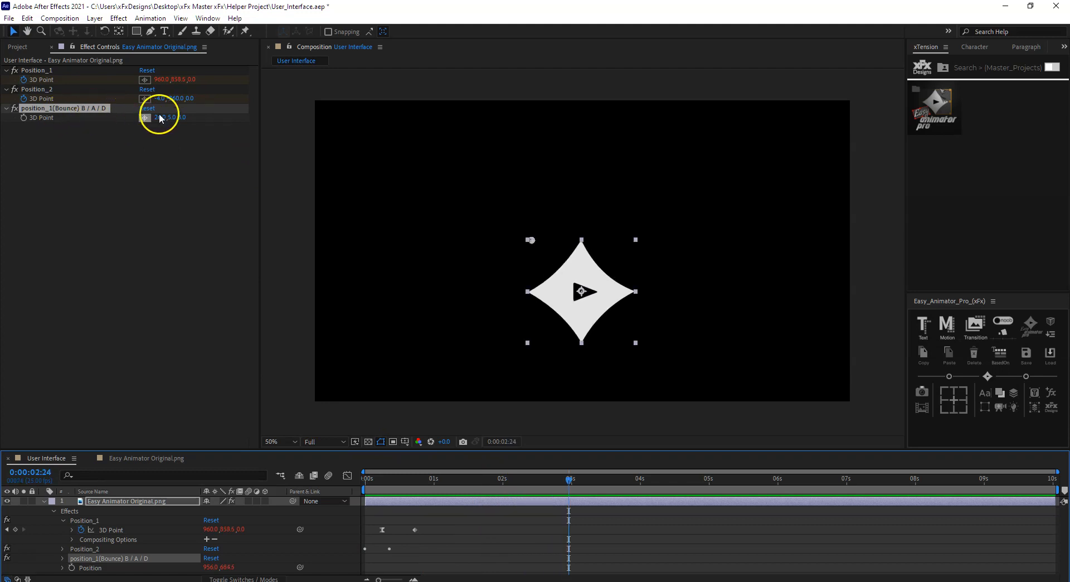
# - Set the D value of the position_1(Bounce) effect to 18 and play the animation from the start
pyautogui.moveTo(180, 118); pyautogui.dragTo(186, 115)
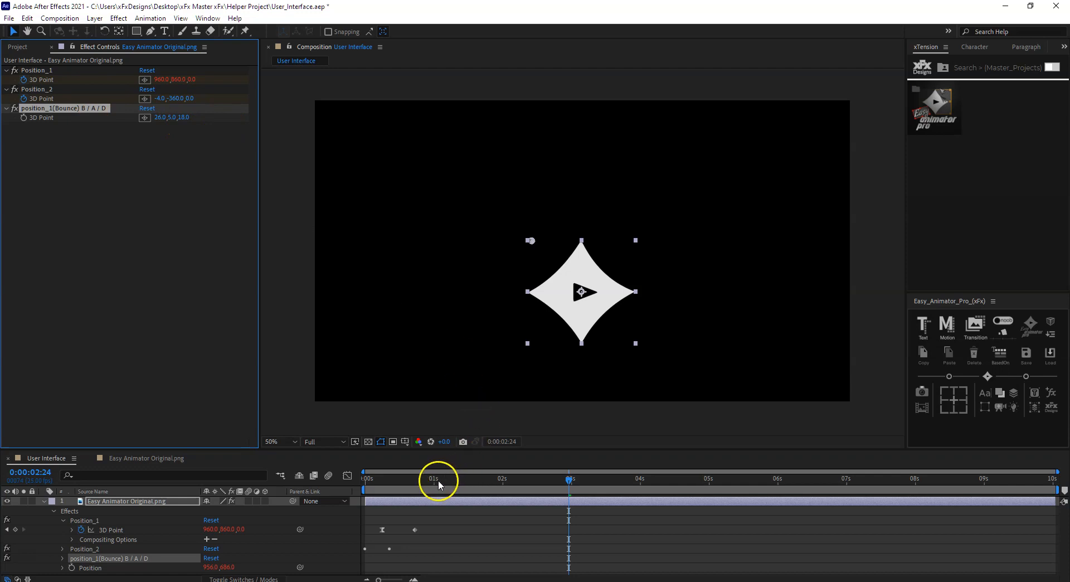
pyautogui.press('space')
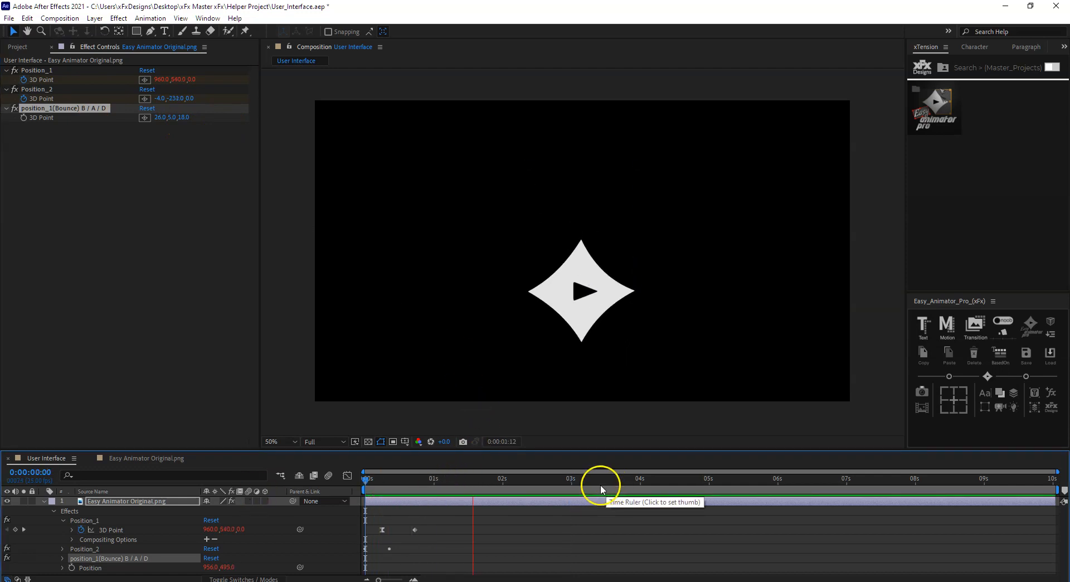
pyautogui.press('space')
# - Collapse the logo layer's properties and select the layer
pyautogui.click(43, 501)
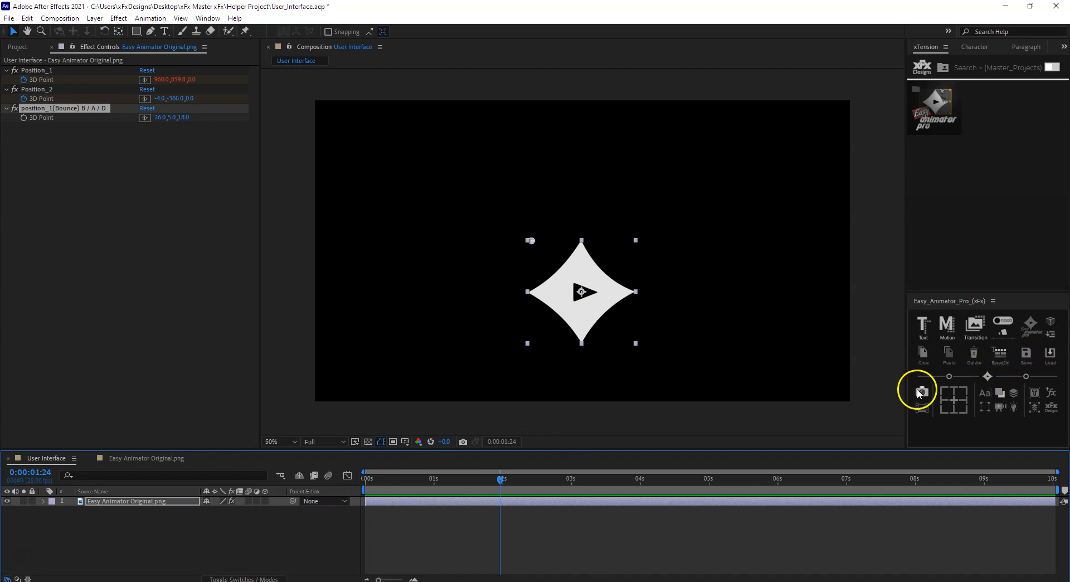
pyautogui.click(144, 507)
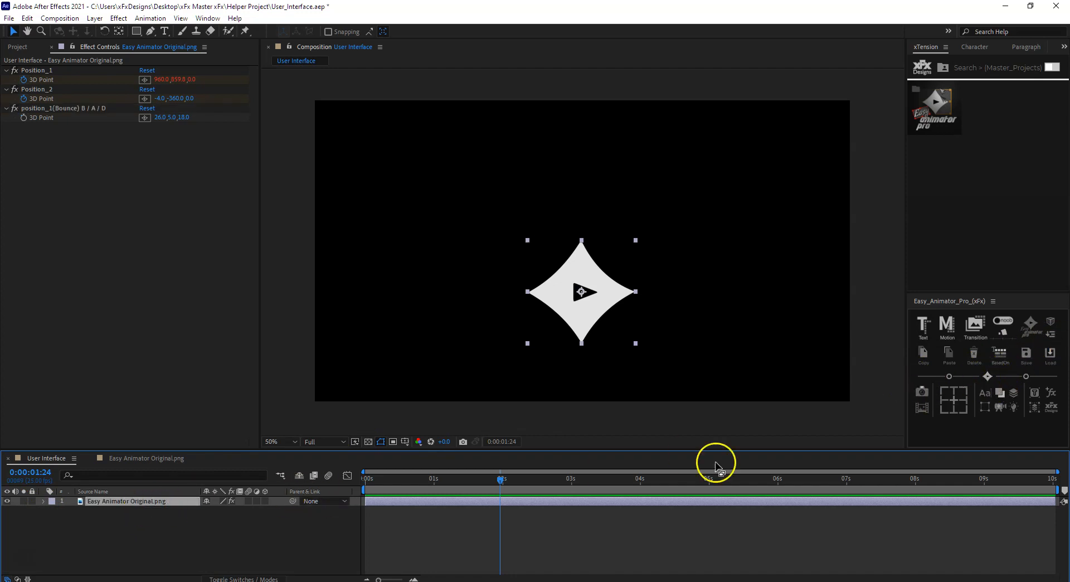
# - Try to save the current frame as a PNG named reafs
pyautogui.click(921, 391)
pyautogui.click(115, 381)
pyautogui.write('reafs')
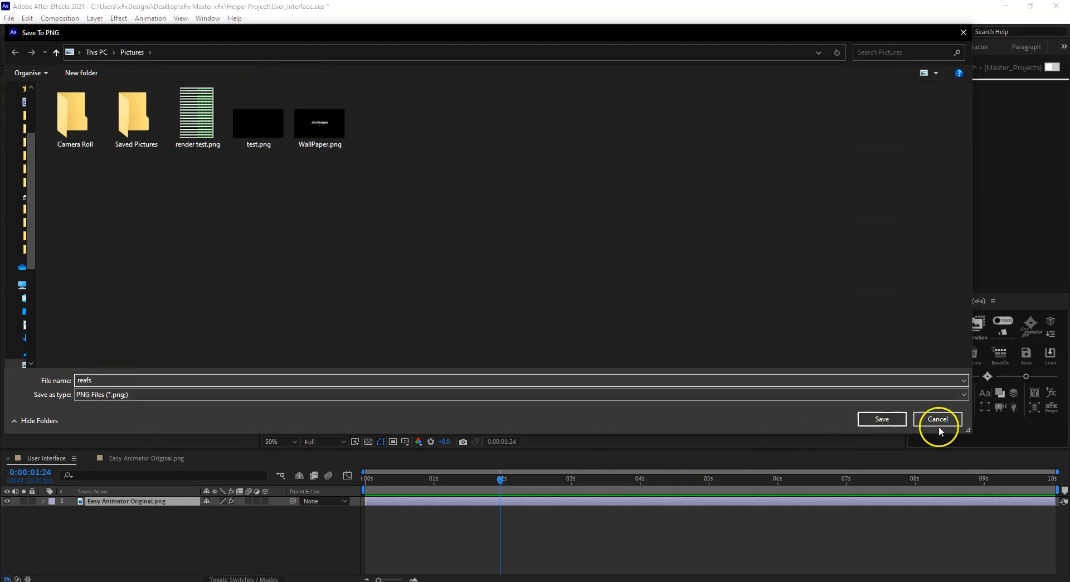
pyautogui.click(939, 423)
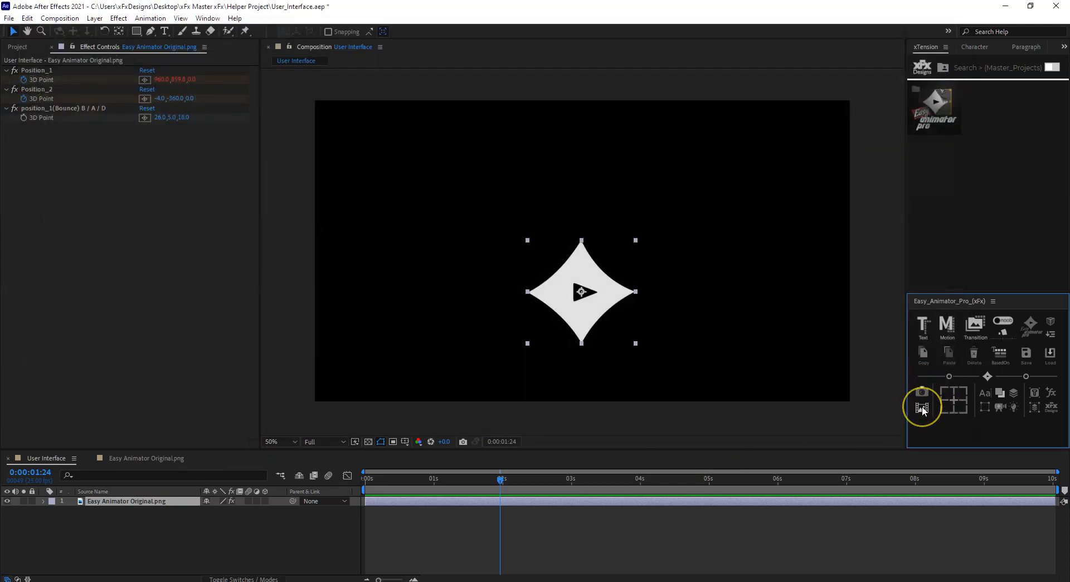
# - View the settings dialogs for a new composition and for the User Interface composition without changing anything
pyautogui.click(923, 409)
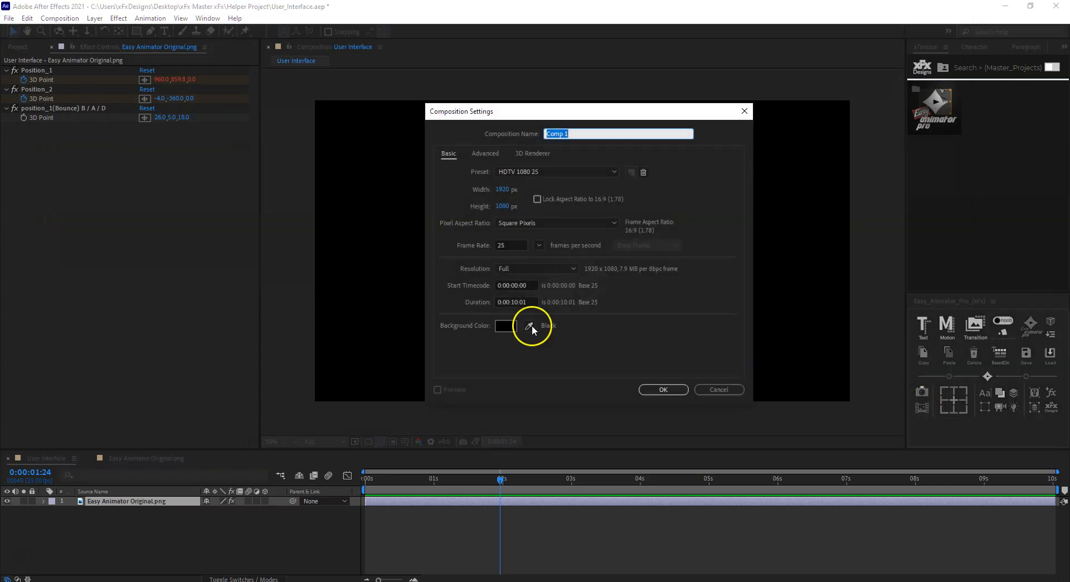
pyautogui.click(706, 386)
pyautogui.click(925, 407)
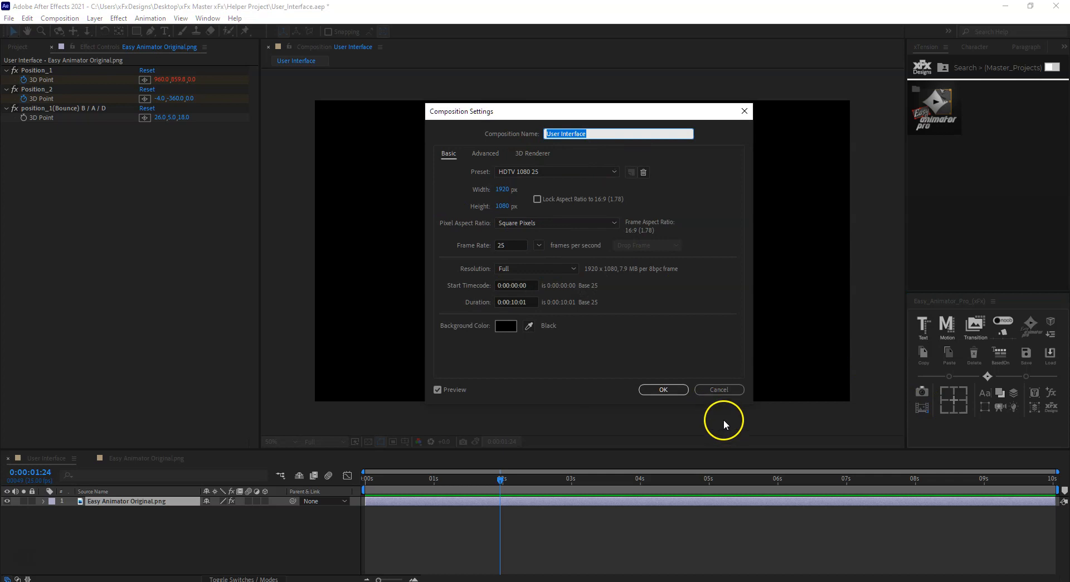
pyautogui.click(714, 390)
# - Delete the animated logo layer and add a fresh Easy Animator Original.png from the project assets to the composition
pyautogui.moveTo(198, 530); pyautogui.dragTo(173, 515)
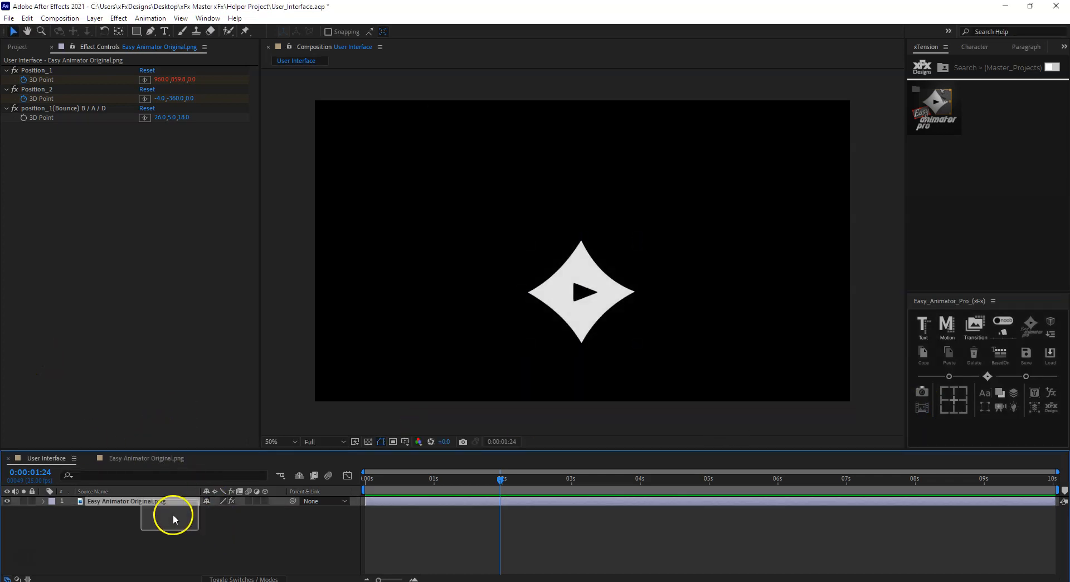
pyautogui.press('Delete')
pyautogui.click(9, 48)
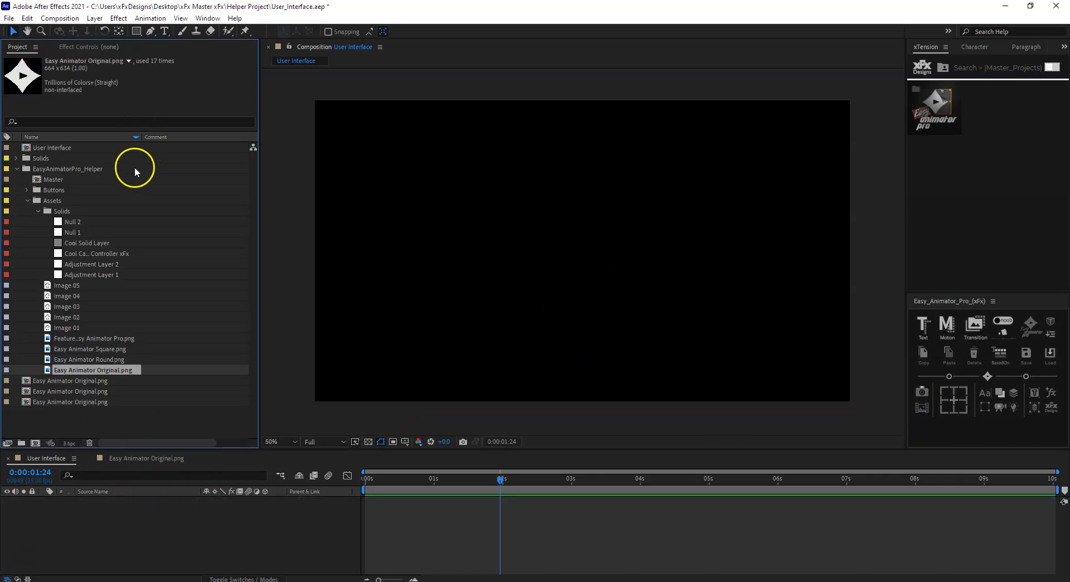
pyautogui.moveTo(92, 377); pyautogui.dragTo(174, 530)
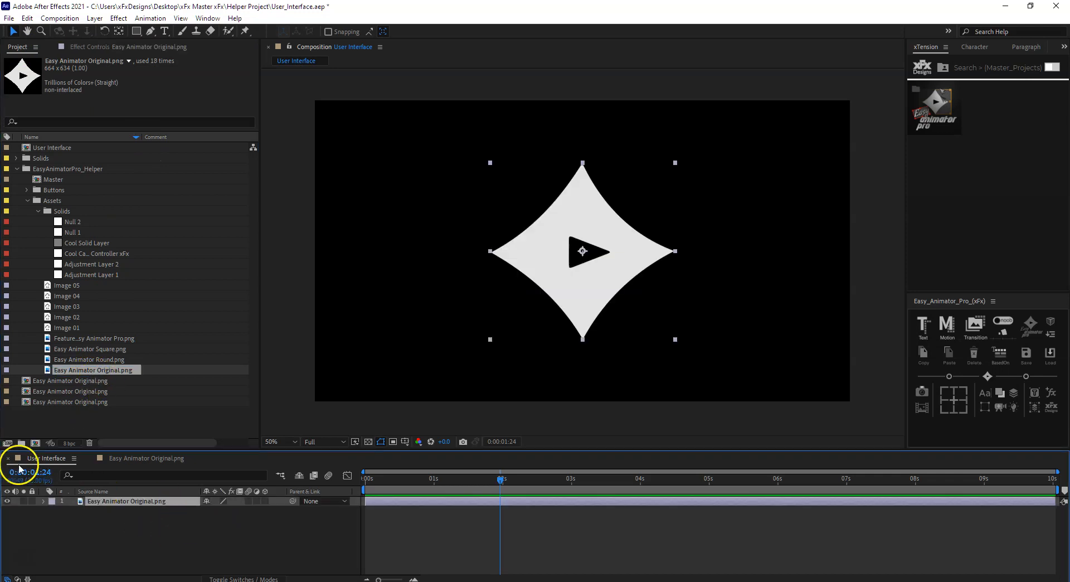
# - Move the logo's anchor point to its top-left corner and scale the logo to 68% near the frame's centre
pyautogui.click(945, 393)
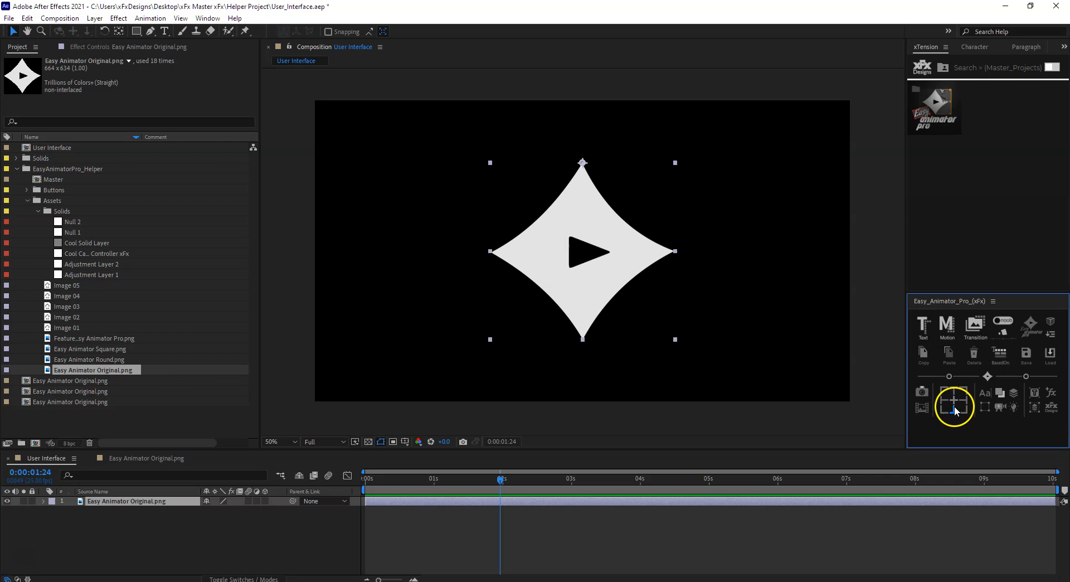
pyautogui.click(964, 399)
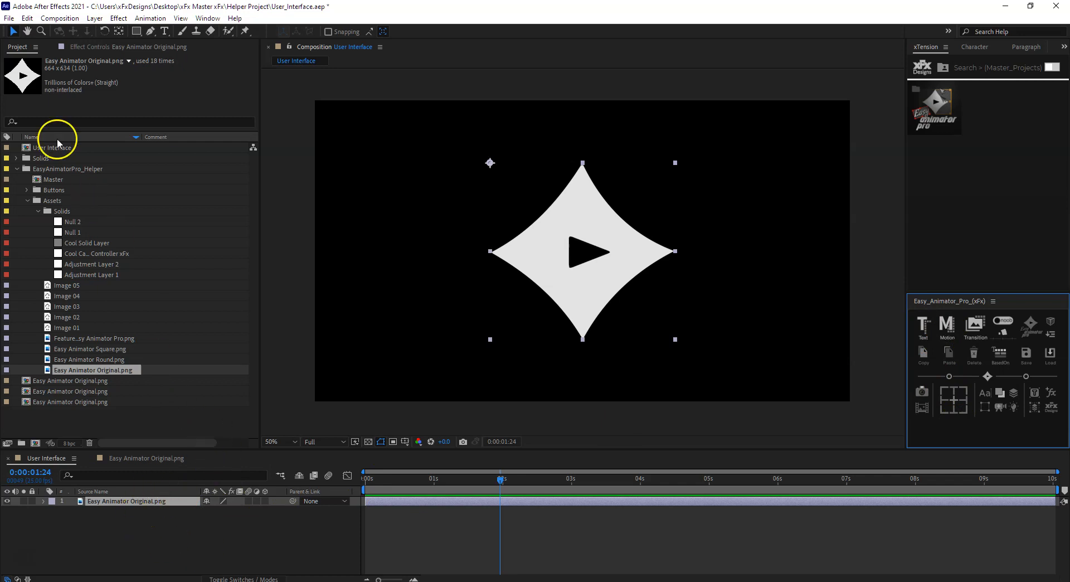
pyautogui.click(90, 46)
pyautogui.moveTo(496, 472); pyautogui.dragTo(371, 480)
pyautogui.moveTo(225, 516); pyautogui.dragTo(210, 516)
pyautogui.moveTo(548, 239); pyautogui.dragTo(580, 260)
# - Apply the Easy Motion Animator Noob (Snapper) effect to the logo and set the third Rotation (in) value to 48
pyautogui.click(949, 331)
pyautogui.click(405, 505)
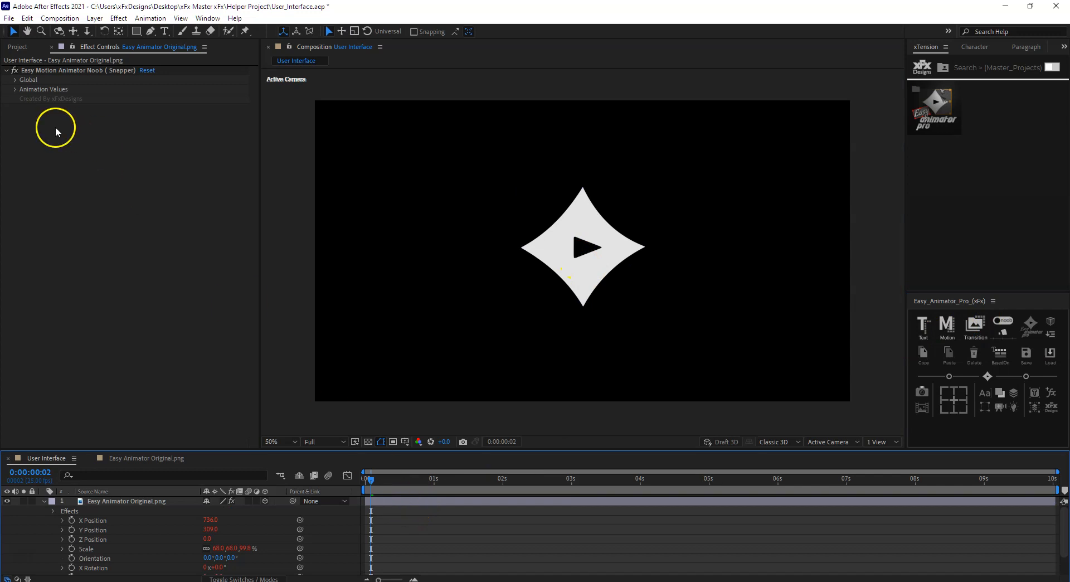
pyautogui.click(14, 89)
pyautogui.moveTo(177, 139); pyautogui.dragTo(207, 139)
# - Play the rotation animation from the start to see the logo pivot around its top-left corner
pyautogui.press('space')
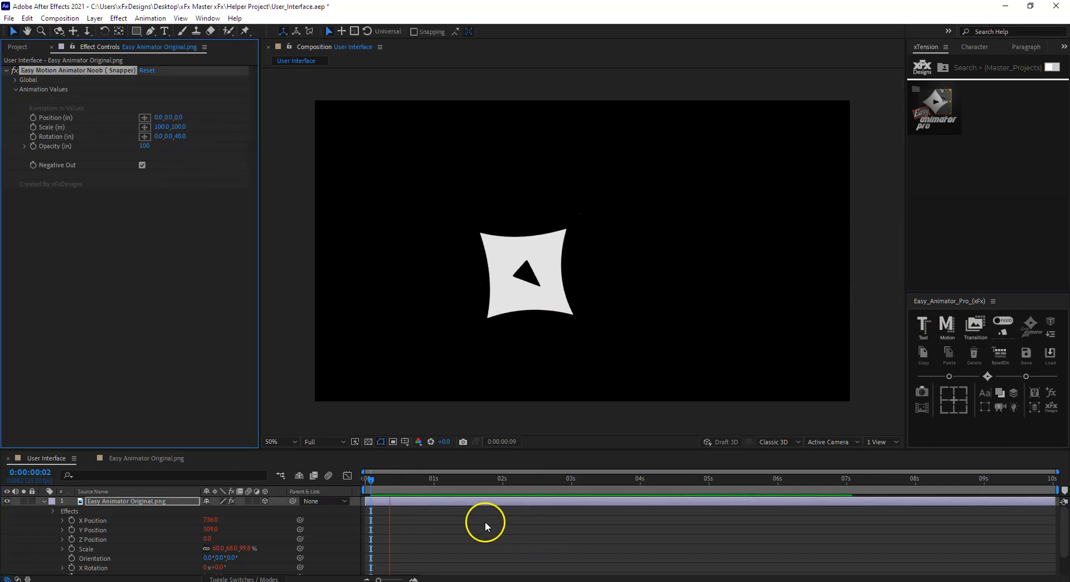
pyautogui.moveTo(414, 482); pyautogui.dragTo(290, 484)
pyautogui.press('space')
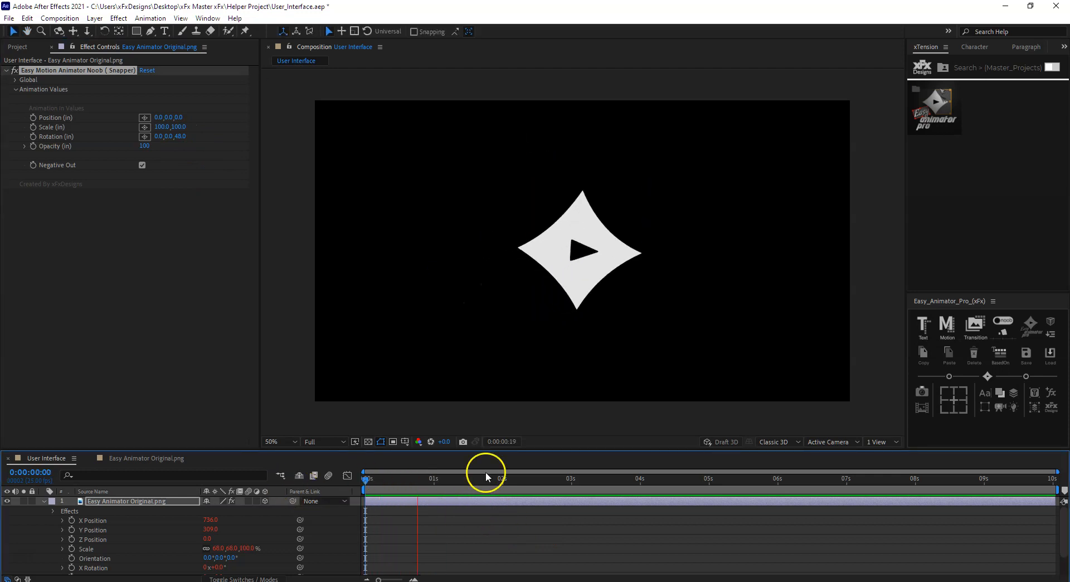
pyautogui.press('space')
# - Move the logo's anchor point to its bottom-right corner and play the rotation from the start
pyautogui.moveTo(440, 494); pyautogui.dragTo(452, 490)
pyautogui.click(494, 502)
pyautogui.click(968, 413)
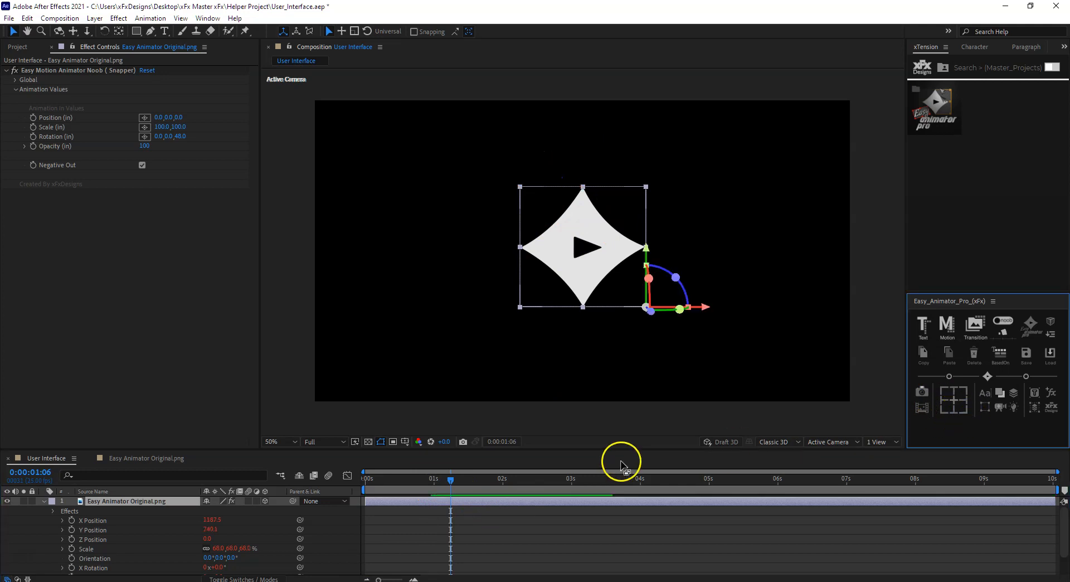
pyautogui.moveTo(440, 482); pyautogui.dragTo(187, 476)
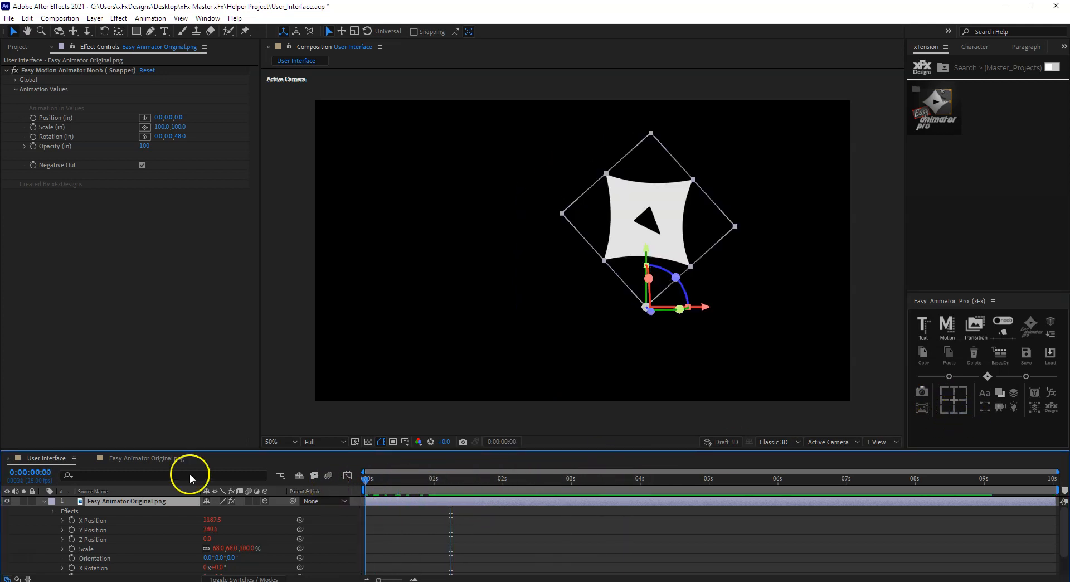
pyautogui.press('space')
# - Collapse the logo layer's properties, move its anchor point to the centre, and play the rotation from the start
pyautogui.click(43, 501)
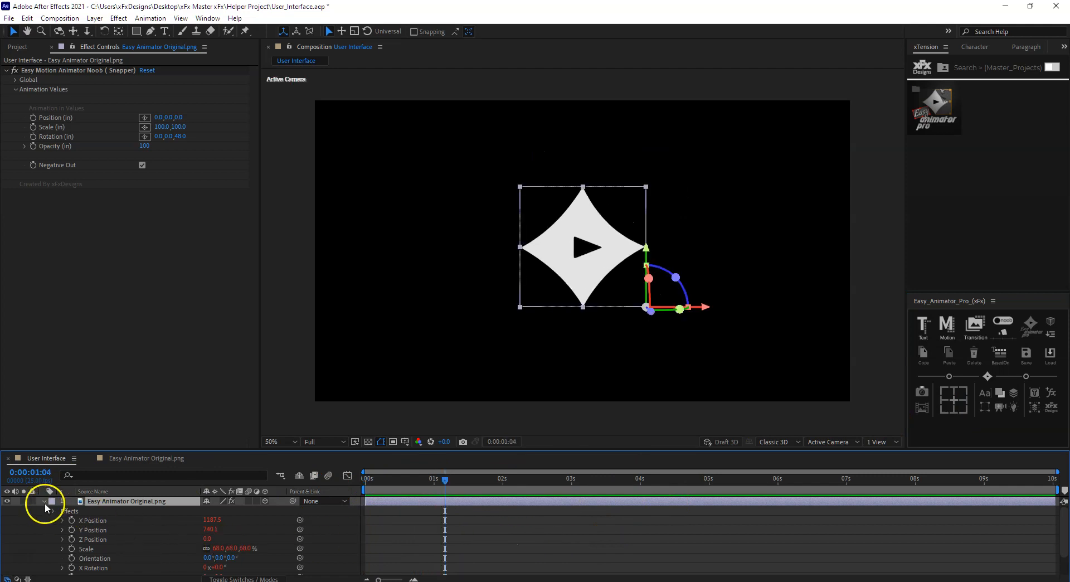
pyautogui.click(954, 404)
pyautogui.moveTo(380, 484); pyautogui.dragTo(328, 482)
pyautogui.press('space')
pyautogui.press('space')
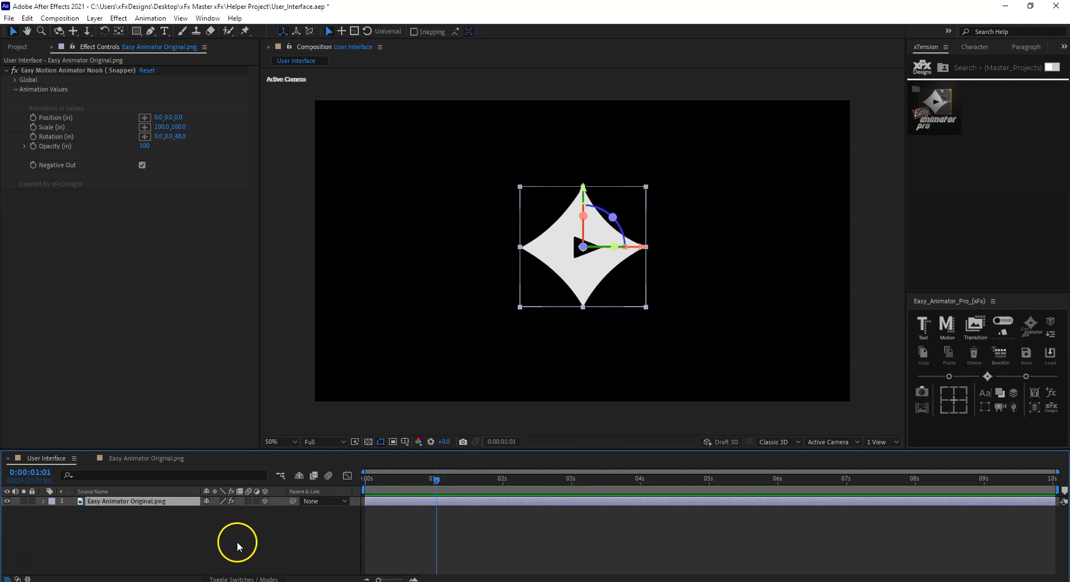
# - Create a text layer with Easy Animator Pro and delete it, and add a solid layer beneath the logo
pyautogui.click(988, 393)
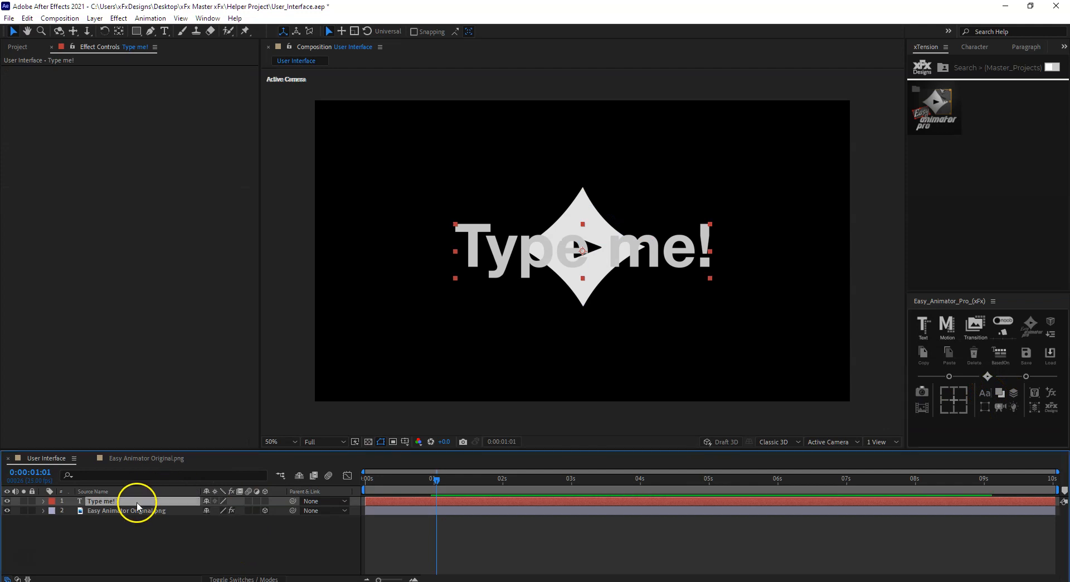
pyautogui.press('Delete')
pyautogui.click(1000, 393)
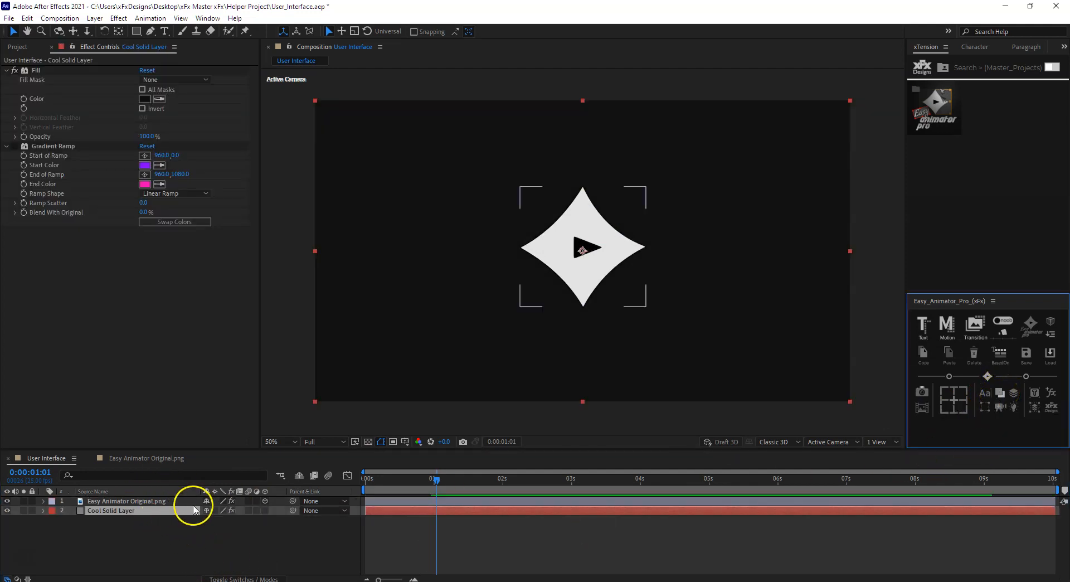
# - Create an adjustment layer directly above the solid and another at the top of the stack, deleting each one
pyautogui.rightClick(1001, 395)
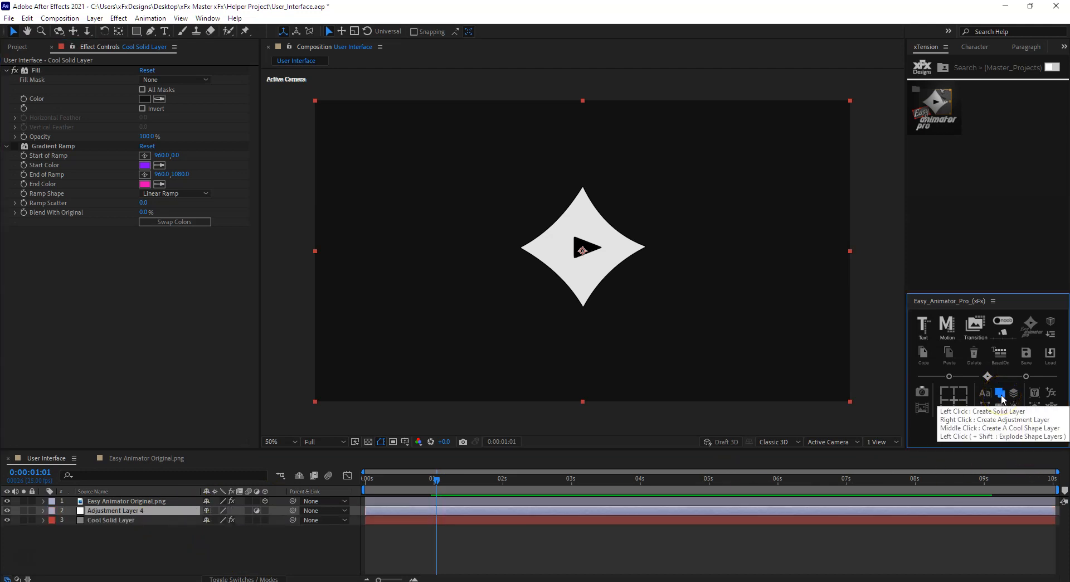
pyautogui.click(108, 514)
pyautogui.press('Delete')
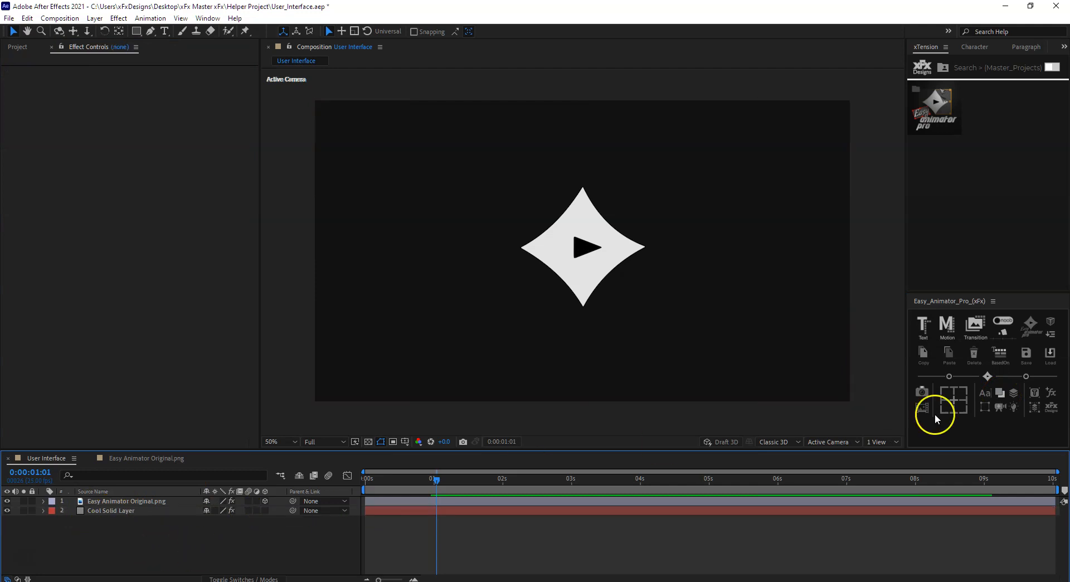
pyautogui.rightClick(1001, 394)
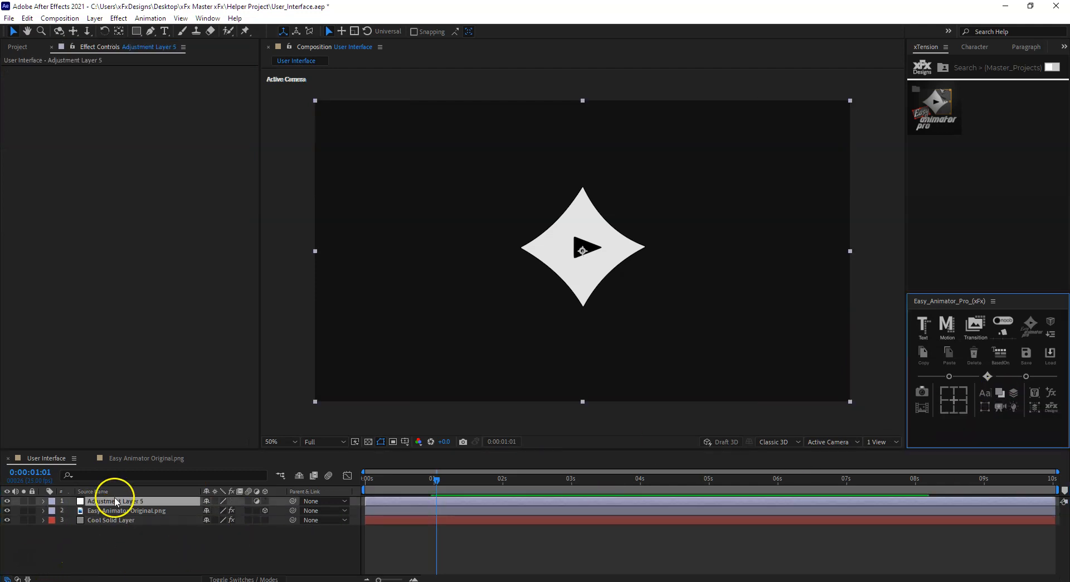
pyautogui.press('Delete')
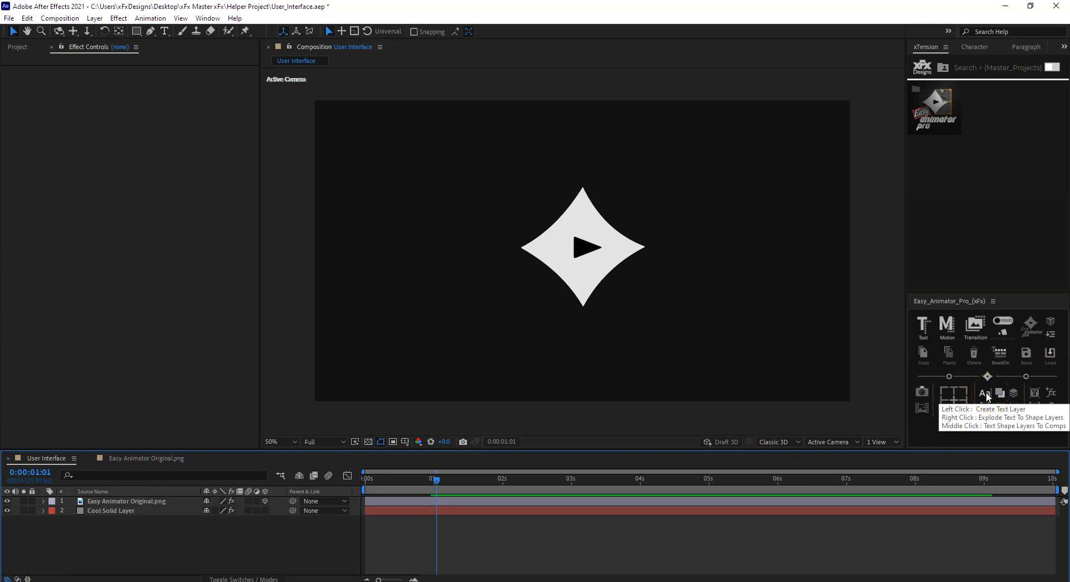
# - Create a "Type me!" text layer with Easy Animator Pro and delete the logo and solid layers
pyautogui.click(136, 501)
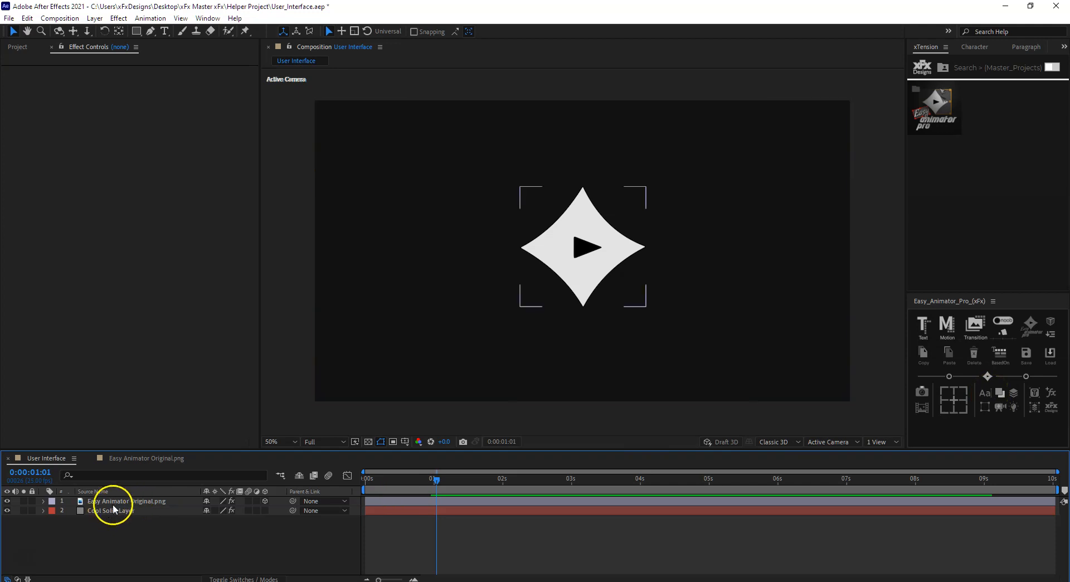
pyautogui.click(985, 394)
pyautogui.moveTo(8, 511); pyautogui.dragTo(8, 520)
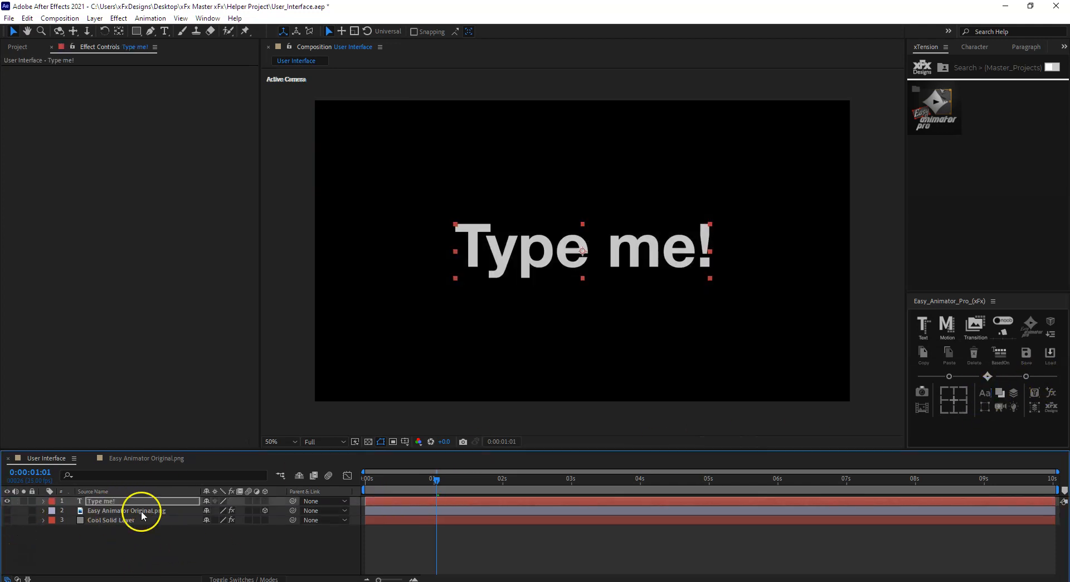
pyautogui.click(142, 522)
pyautogui.keyDown('shift'); pyautogui.click(140, 511); pyautogui.keyUp('shift')
pyautogui.press('Delete')
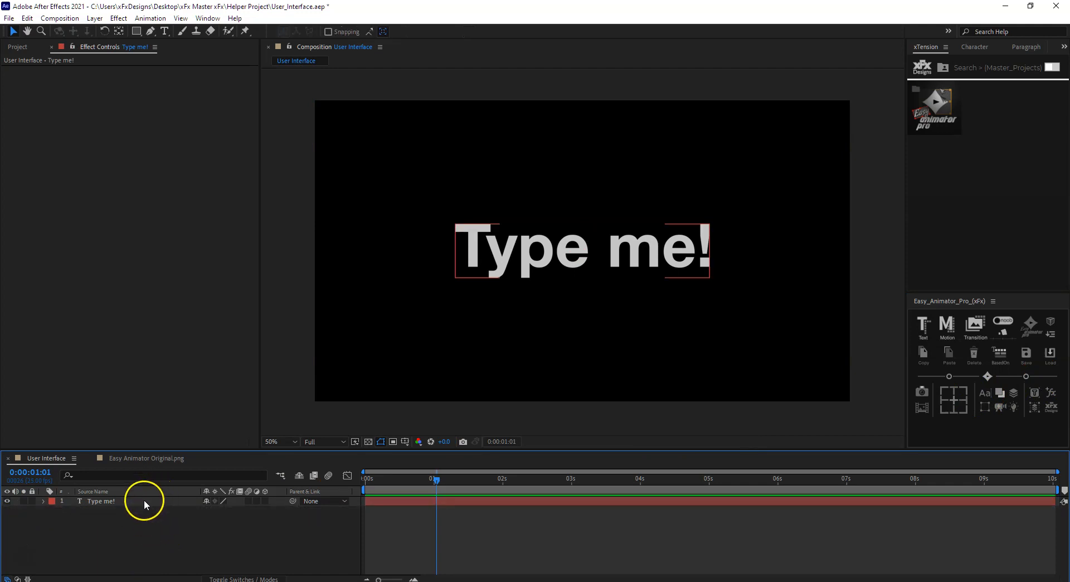
# - Explode the "Type me!" text into separate letter shape layers, review them, and return to the composition's start
pyautogui.click(144, 501)
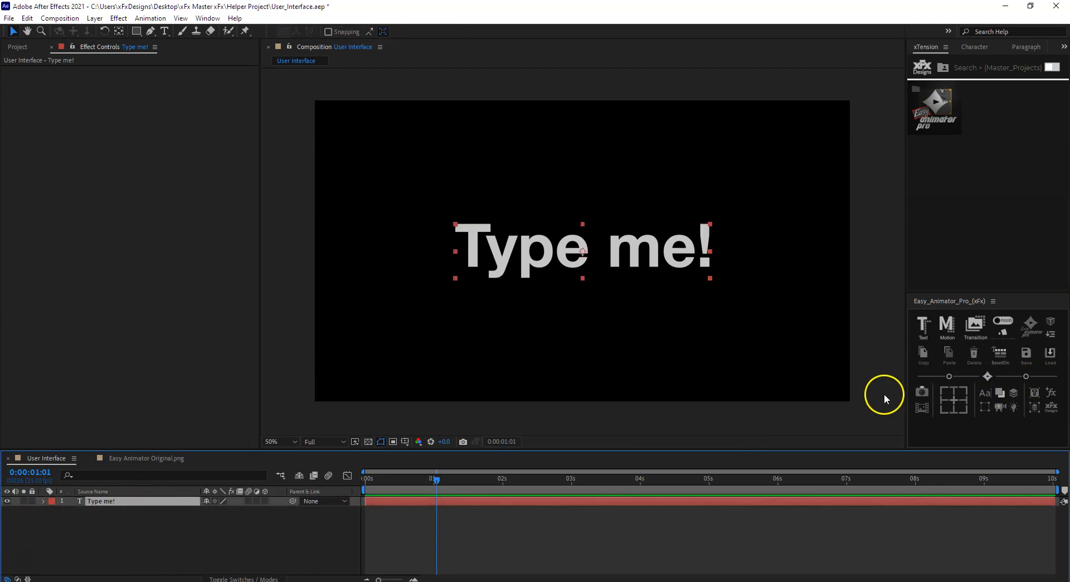
pyautogui.rightClick(985, 393)
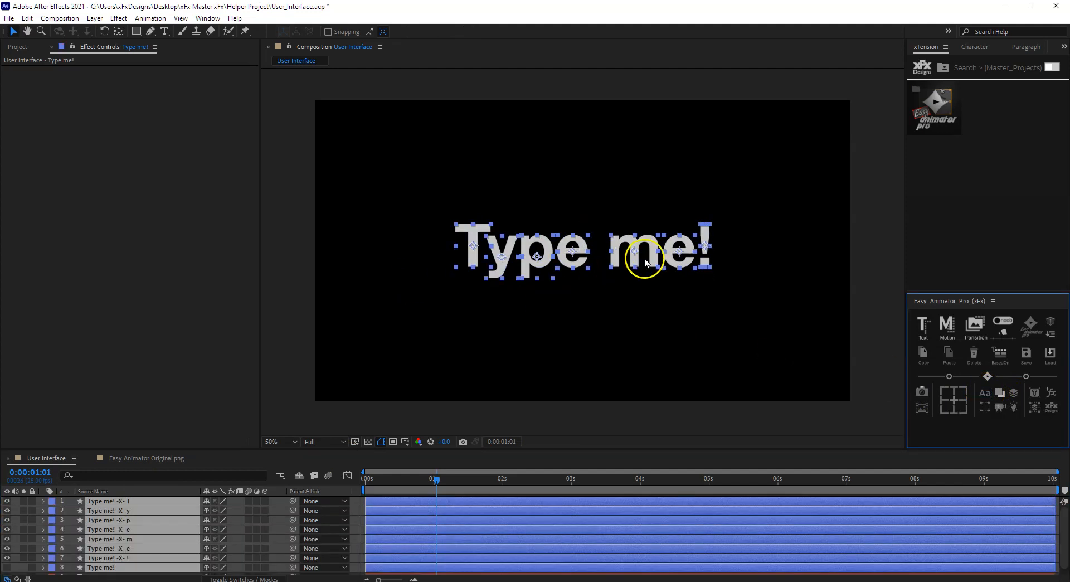
pyautogui.scroll(-1, 135, 507)
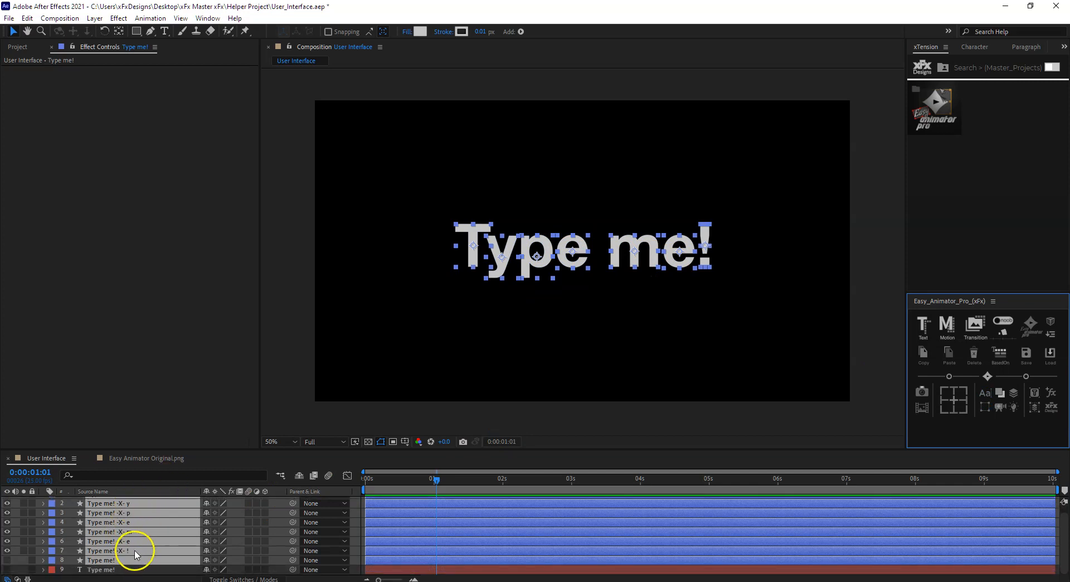
pyautogui.scroll(1, 135, 553)
pyautogui.moveTo(437, 481); pyautogui.dragTo(101, 509)
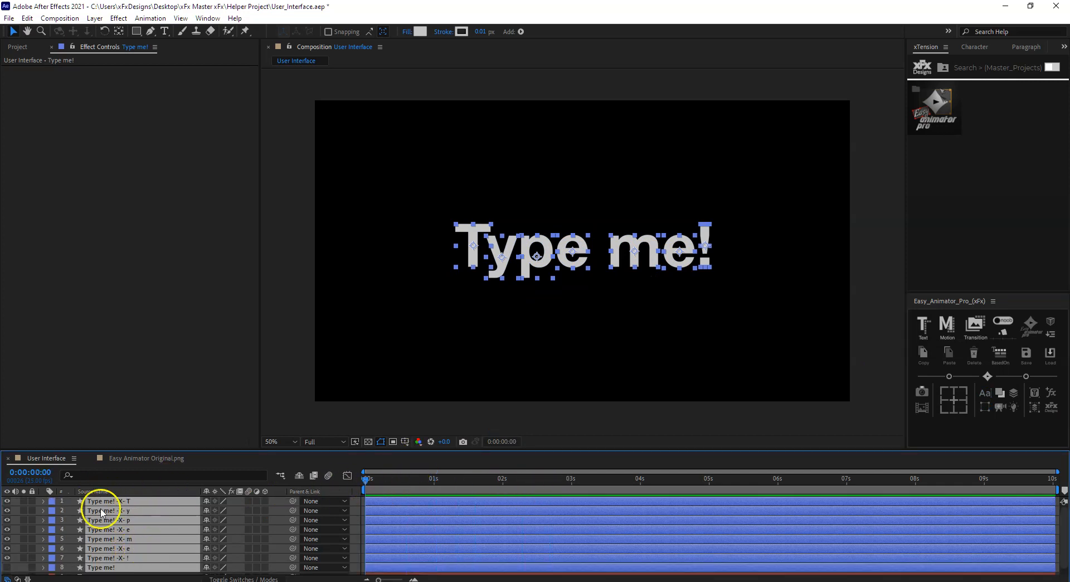
# - Undo the split into letters and delete the remaining "Type me!" shape layer
pyautogui.hotkey('ctrl', 'z')
pyautogui.click(159, 543)
pyautogui.click(125, 504)
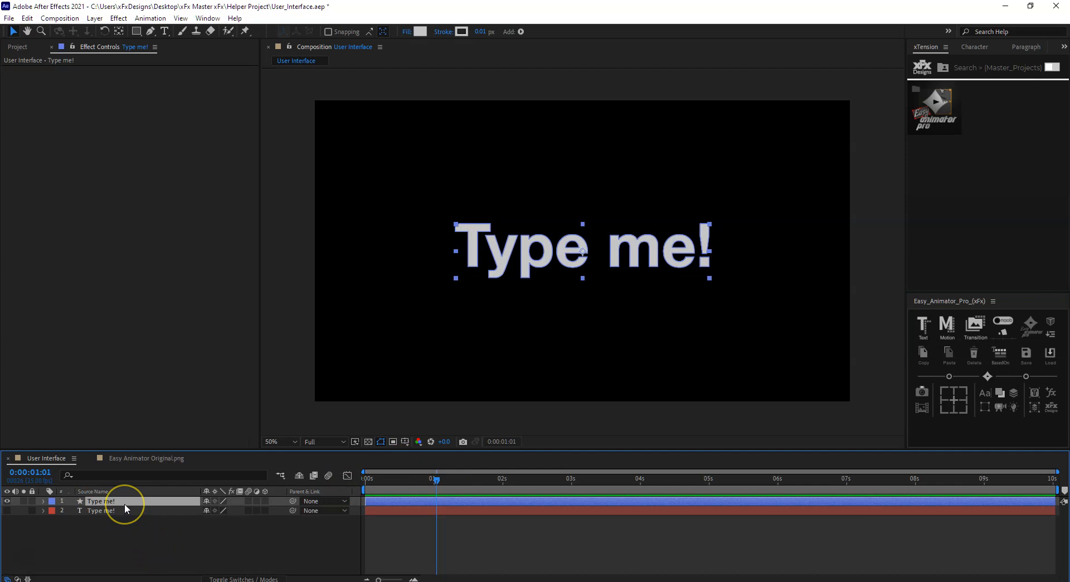
pyautogui.press('Delete')
# - Change the text layer's wording to "Test" and make the layer visible
pyautogui.click(125, 504)
pyautogui.press('capslock')
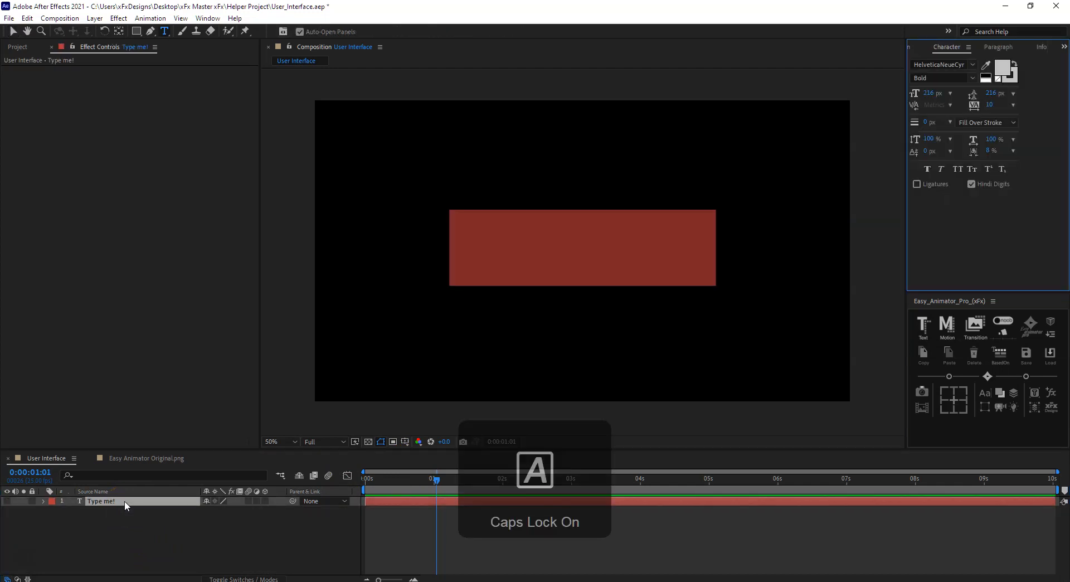
pyautogui.write('T')
pyautogui.press('capslock')
pyautogui.write('est')
pyautogui.click(130, 526)
pyautogui.click(15, 511)
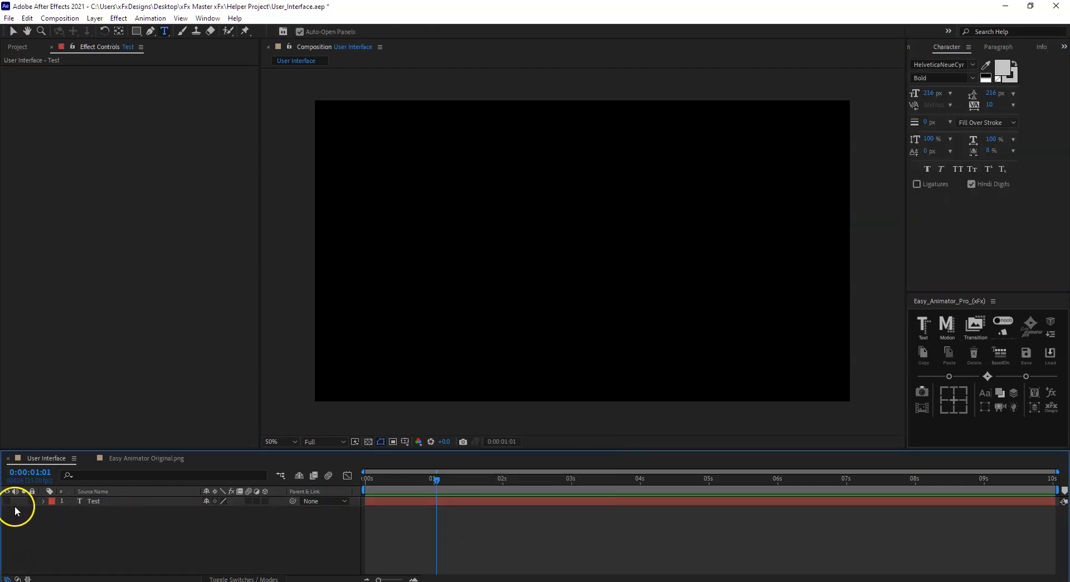
pyautogui.click(7, 501)
pyautogui.click(103, 505)
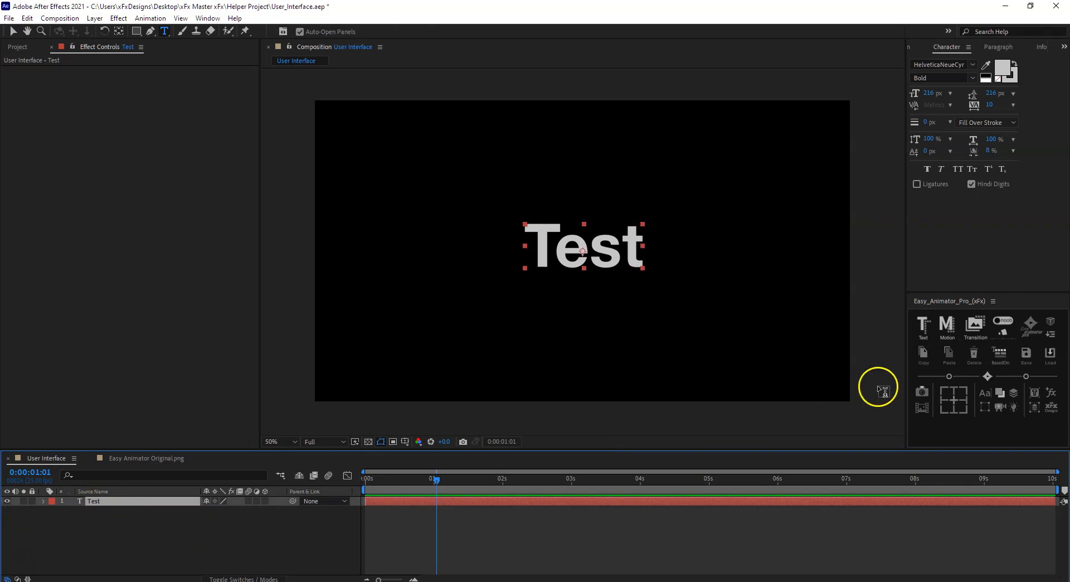
# - Explode the "Test" text into separate letter shape layers and select the four letter layers
pyautogui.click(985, 394)
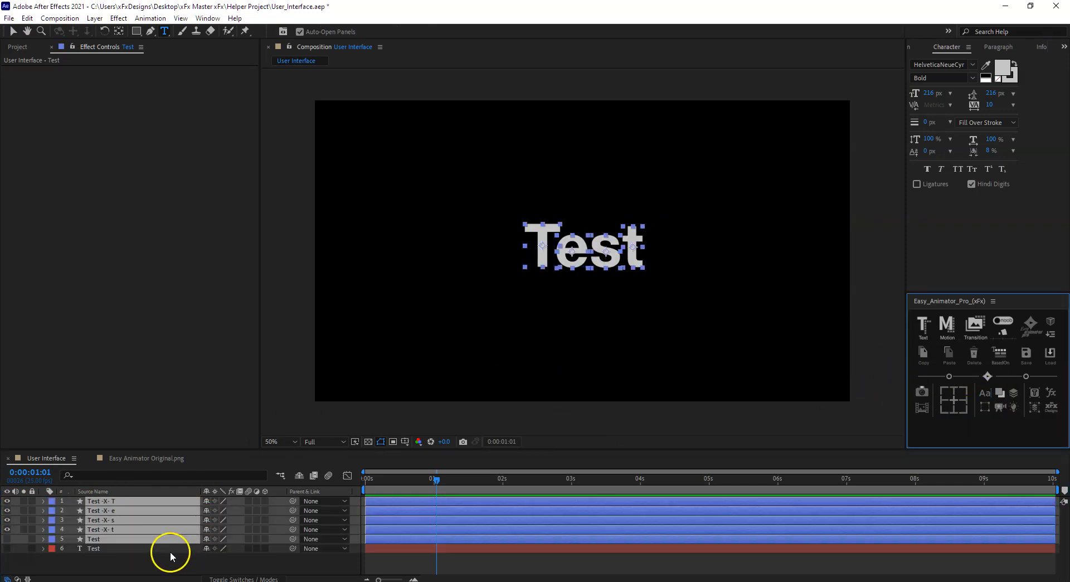
pyautogui.click(126, 560)
pyautogui.click(118, 529)
pyautogui.keyDown('shift'); pyautogui.click(123, 503); pyautogui.keyUp('shift')
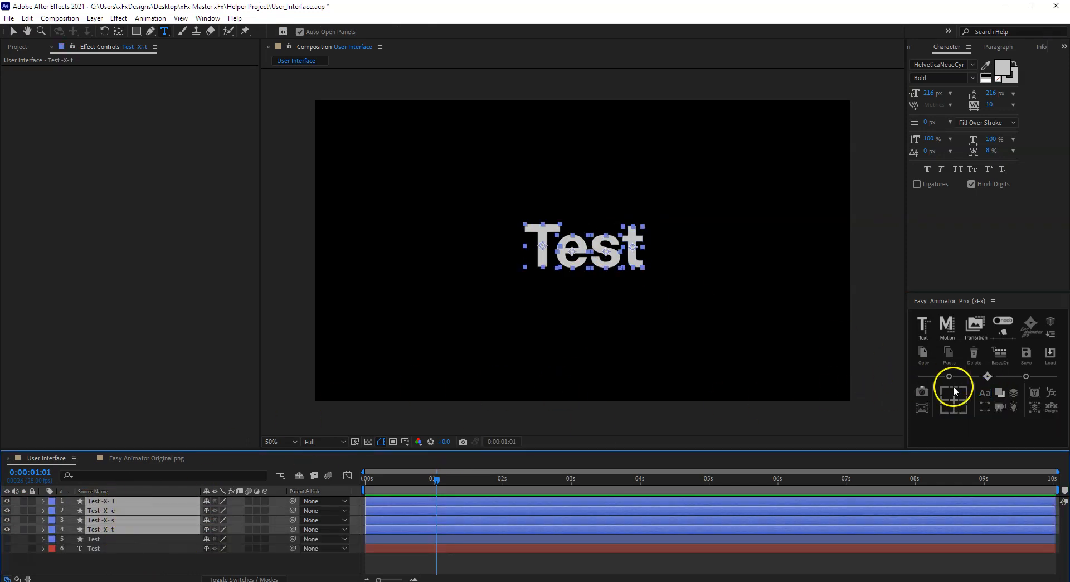
# - Convert the four exploded "Test" letter shape layers into separate compositions and check the converted layers
pyautogui.middleClick(988, 394)
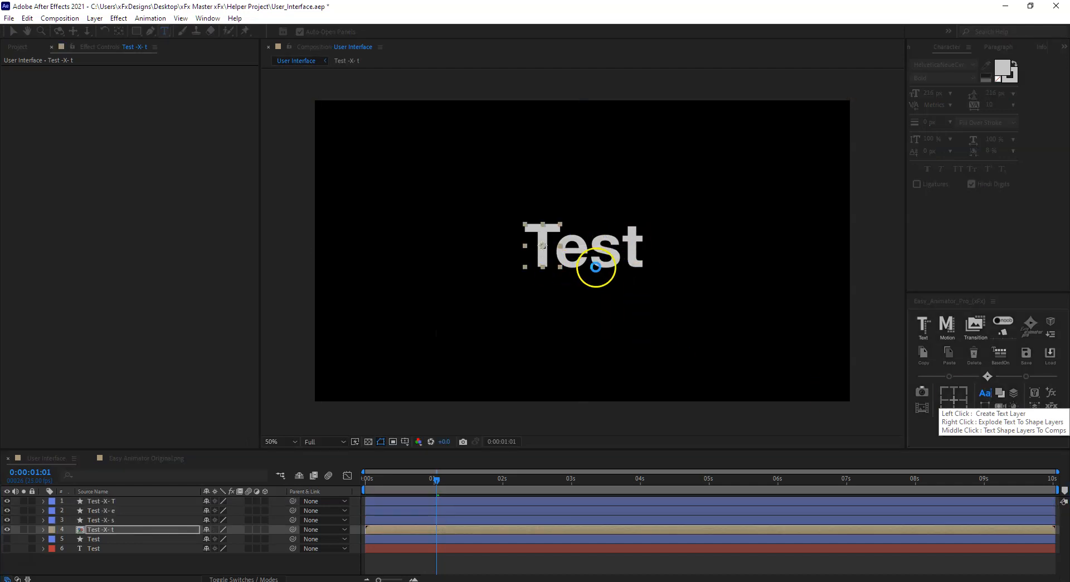
pyautogui.click(112, 512)
pyautogui.click(114, 522)
pyautogui.click(115, 528)
pyautogui.click(114, 520)
# - Select the four letter compositions and apply the Cool Extra Mover preset to them
pyautogui.click(116, 501)
pyautogui.keyDown('shift'); pyautogui.click(114, 521); pyautogui.keyUp('shift')
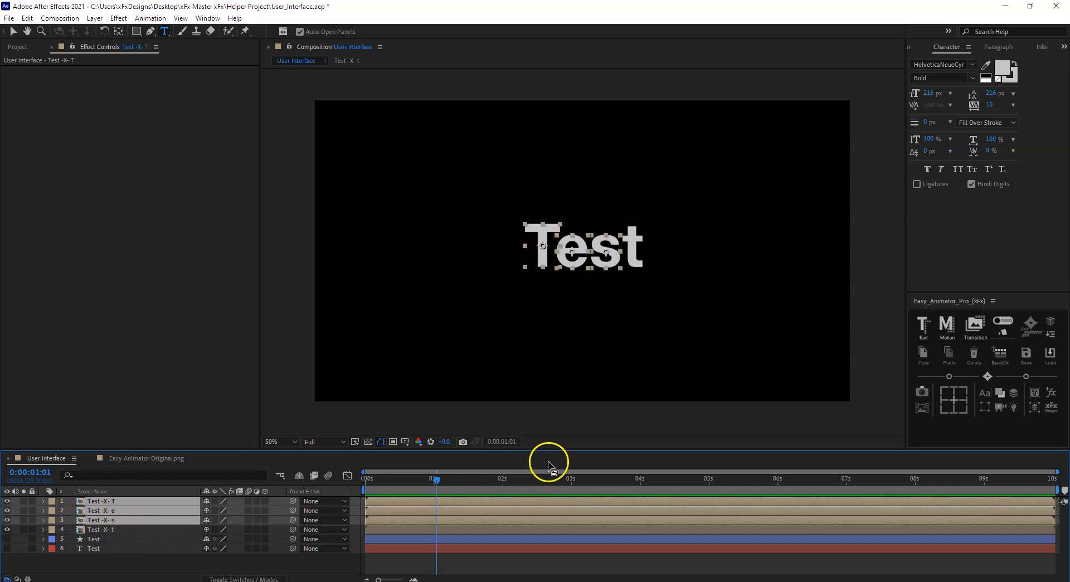
pyautogui.keyDown('shift'); pyautogui.click(102, 529); pyautogui.keyUp('shift')
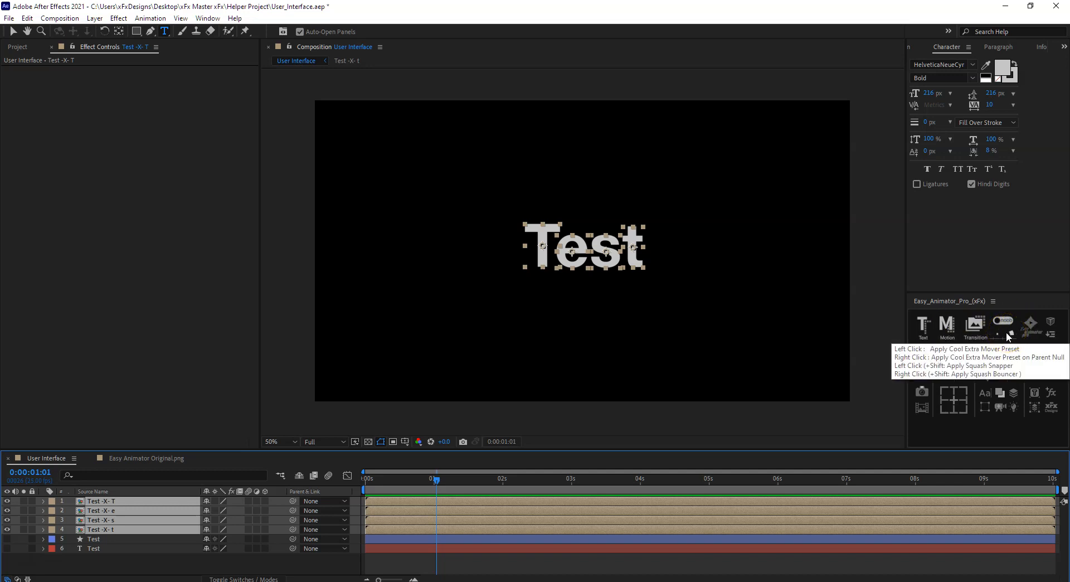
pyautogui.click(1008, 335)
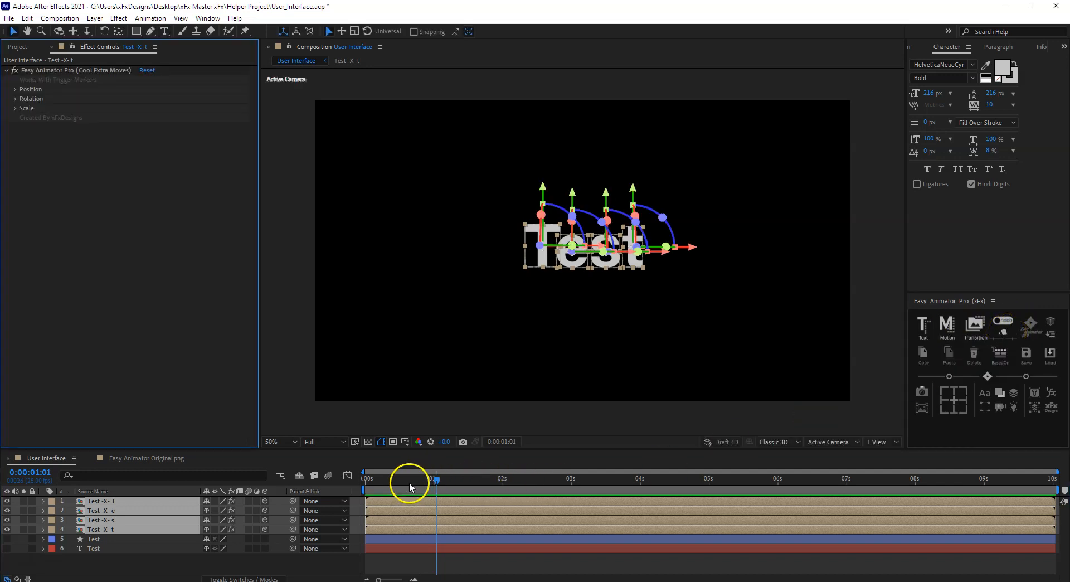
# - Add a trigger marker at the composition's start to each of the four letter layers and preview the animation
pyautogui.click(384, 490)
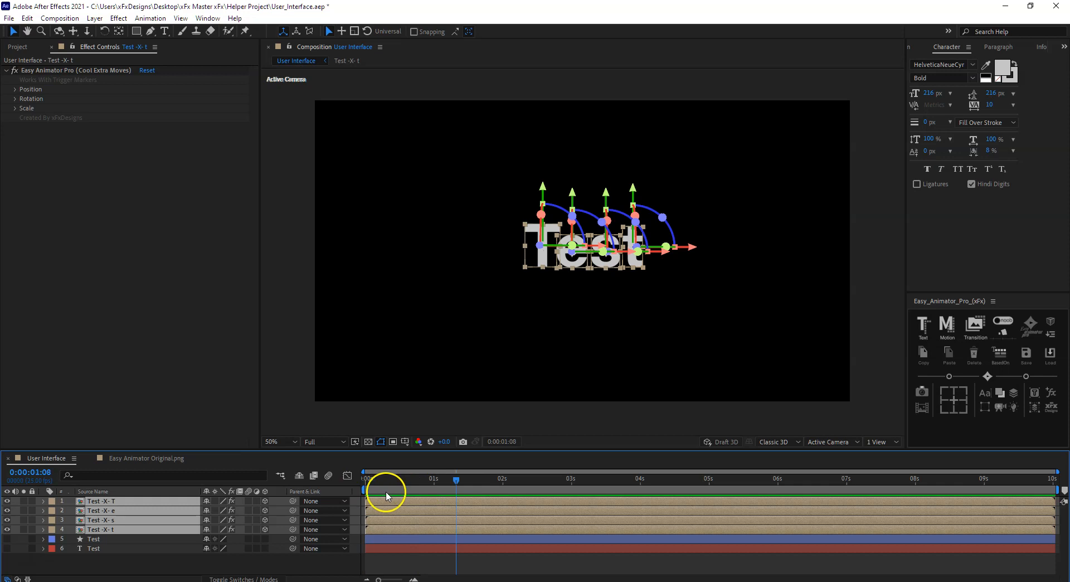
pyautogui.click(278, 564)
pyautogui.click(387, 530)
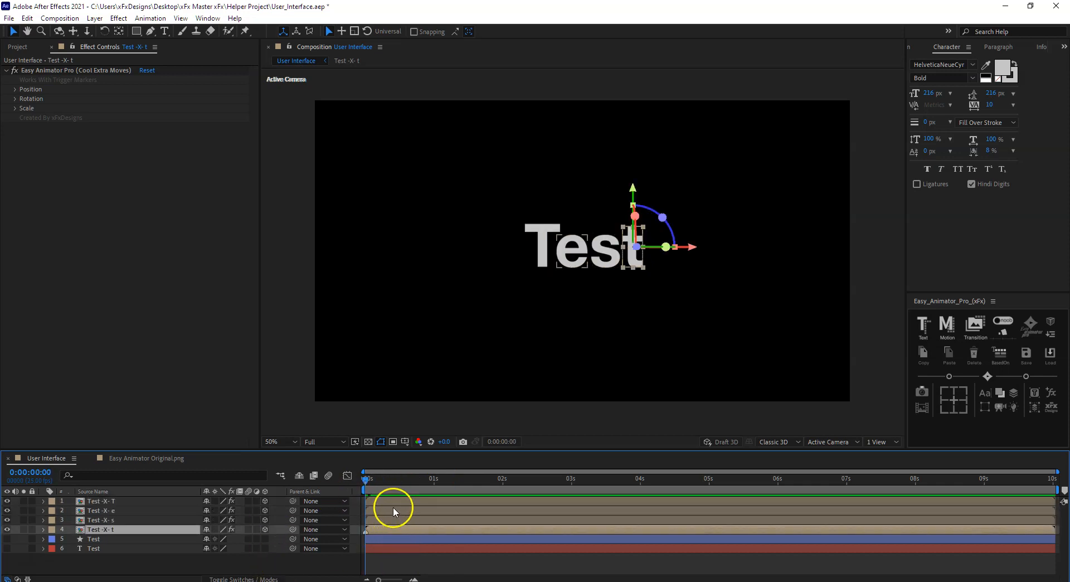
pyautogui.click(392, 519)
pyautogui.click(389, 509)
pyautogui.click(390, 501)
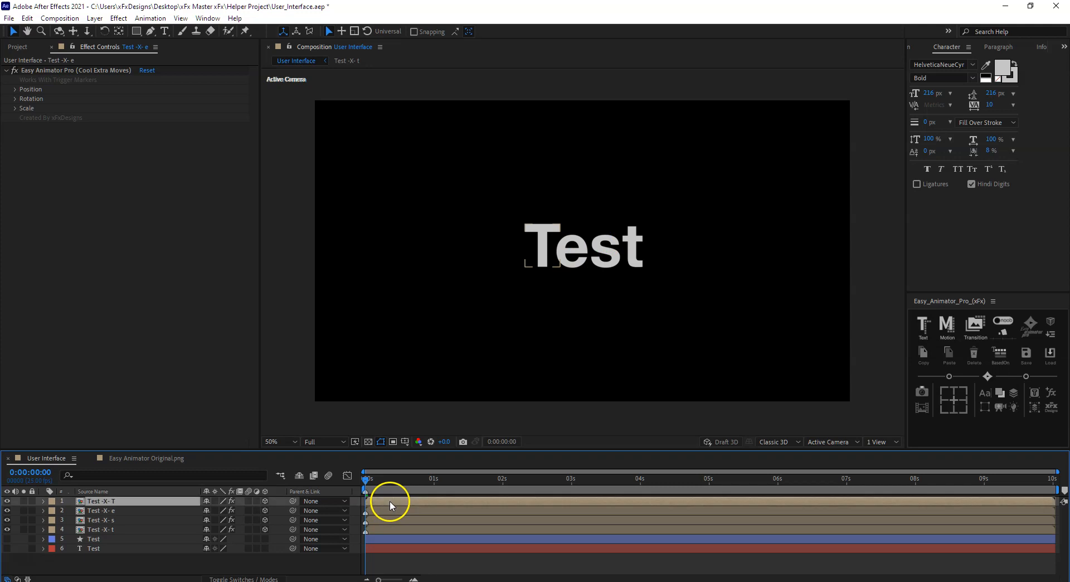
pyautogui.press('space')
pyautogui.press('space')
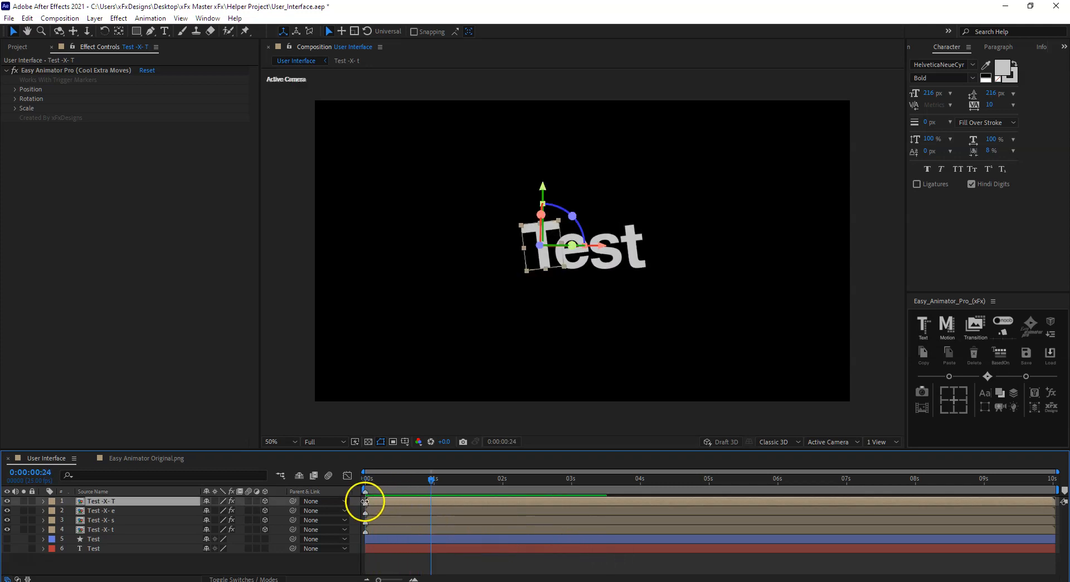
# - Stagger the letters' trigger markers progressively from "t" up to "T", keeping the "t" marker at the start, and preview the motion
pyautogui.moveTo(365, 505)
pyautogui.mouseDown()
pyautogui.moveTo(406, 505)
pyautogui.moveTo(367, 513)
pyautogui.moveTo(381, 513)
pyautogui.mouseUp()
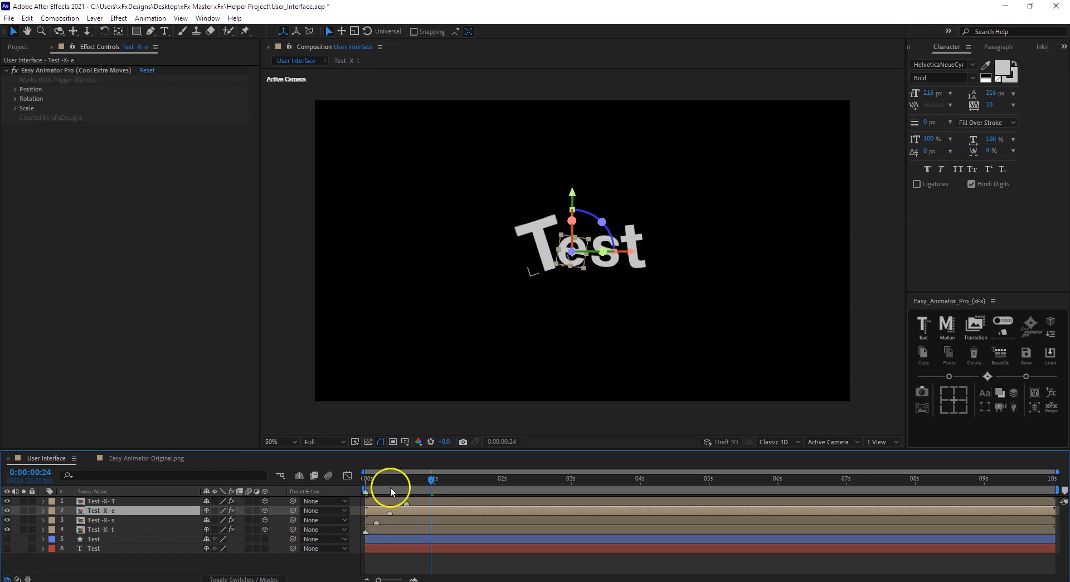
pyautogui.press('space')
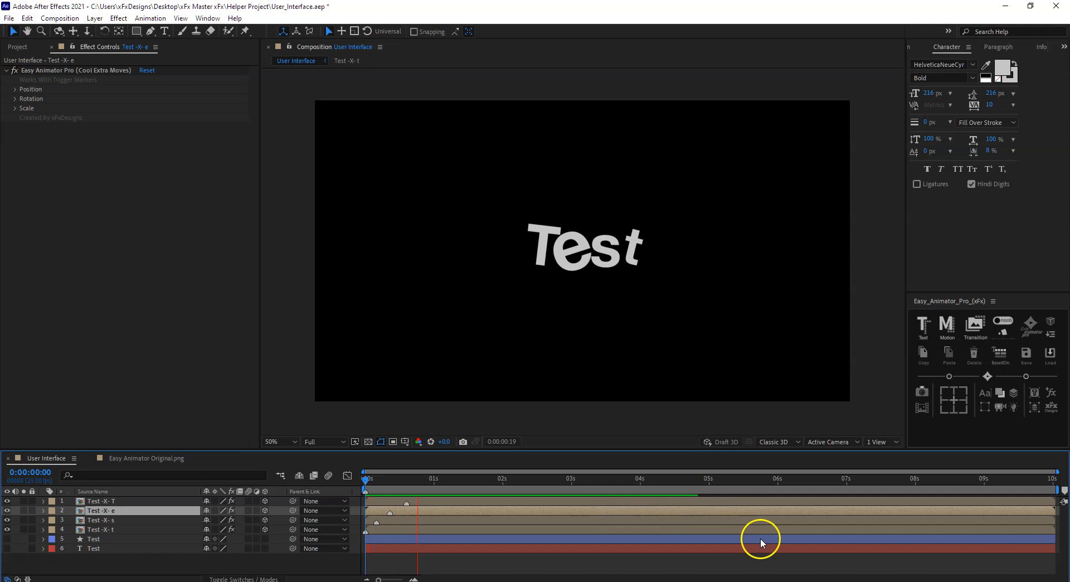
pyautogui.press('space')
pyautogui.press('space')
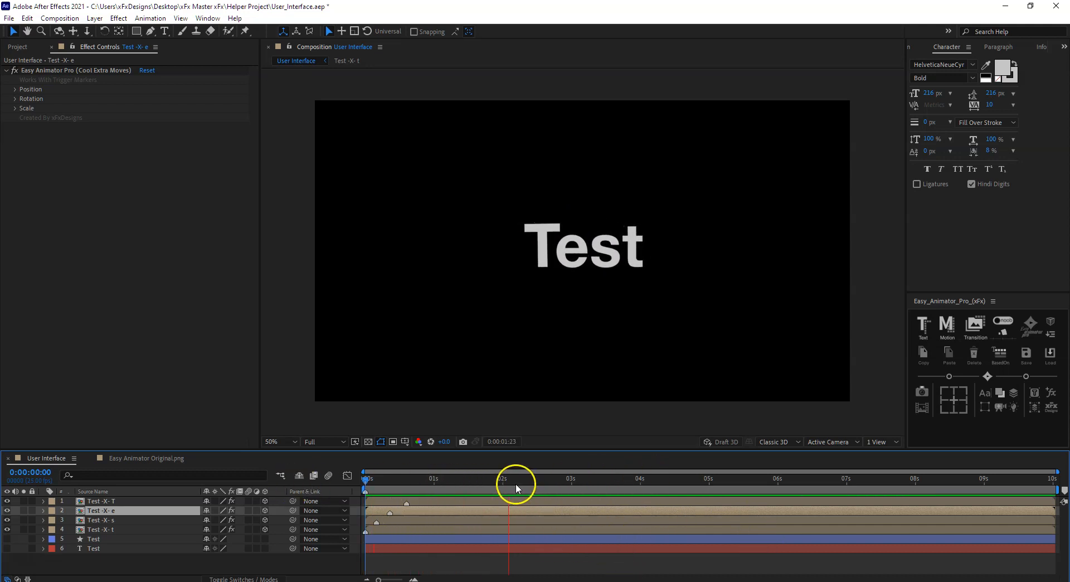
pyautogui.press('space')
pyautogui.press('space')
pyautogui.press('space')
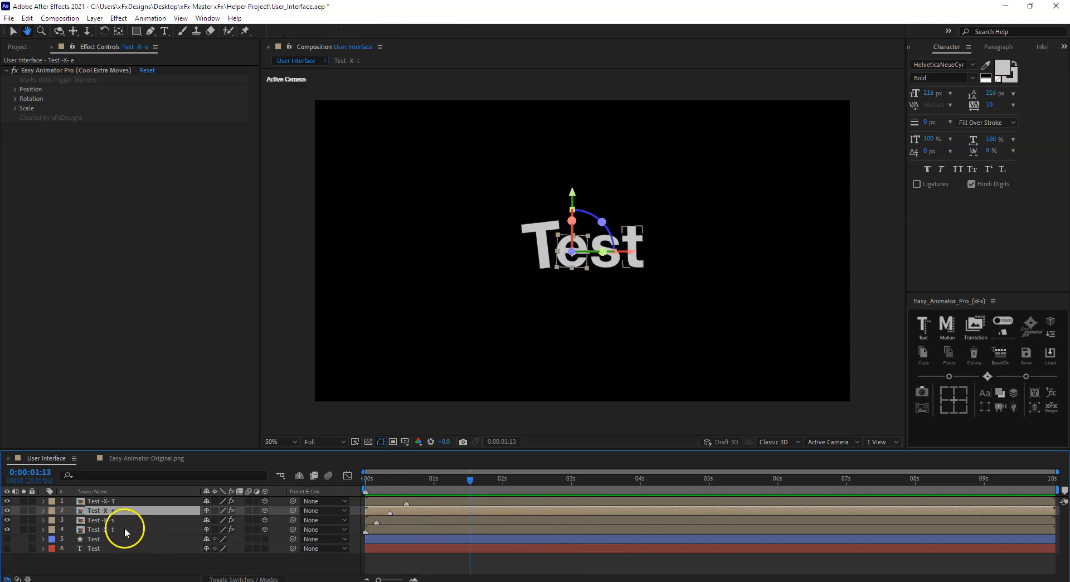
# - Delete all the letter compositions together with the original "Test" shape and text layers
pyautogui.keyDown('shift'); pyautogui.click(119, 528); pyautogui.keyUp('shift')
pyautogui.keyDown('shift'); pyautogui.click(121, 503); pyautogui.keyUp('shift')
pyautogui.keyDown('shift'); pyautogui.click(120, 546); pyautogui.keyUp('shift')
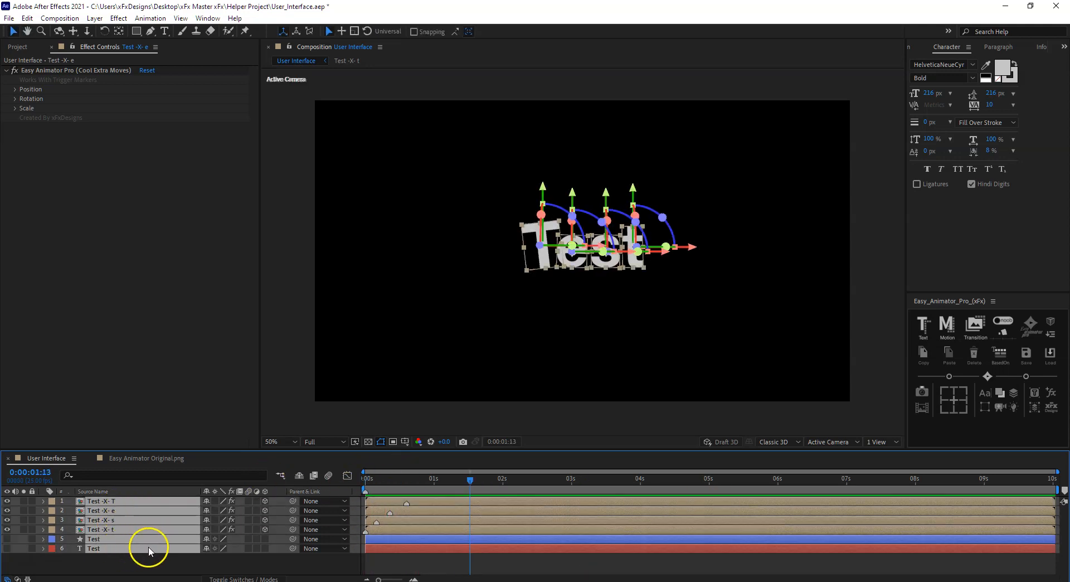
pyautogui.press('Delete')
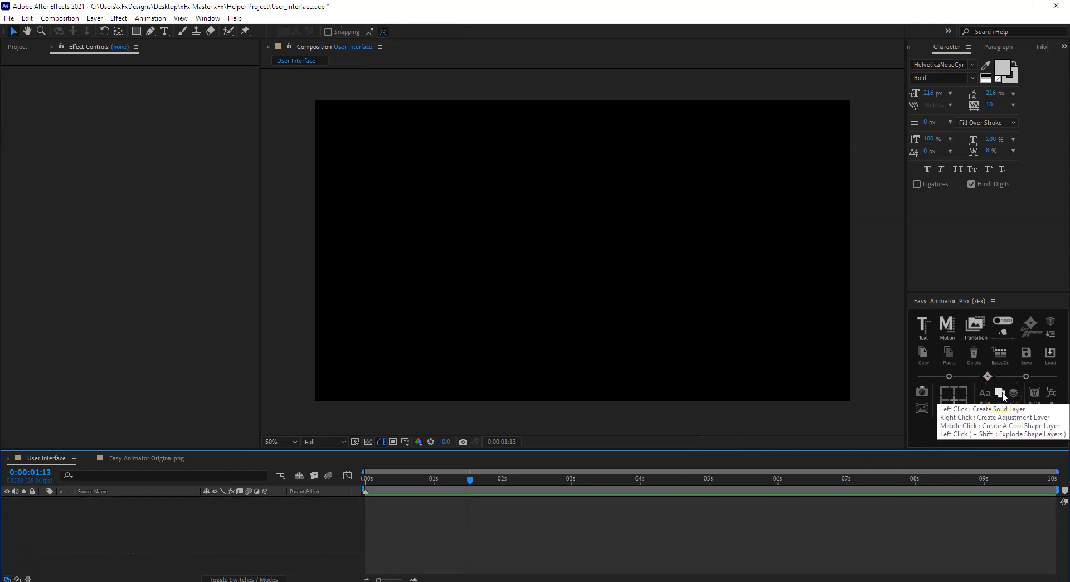
# - Create a Cool Easy Shapes layer and set its width to 484 and its stroke amount to 34
pyautogui.middleClick(1001, 394)
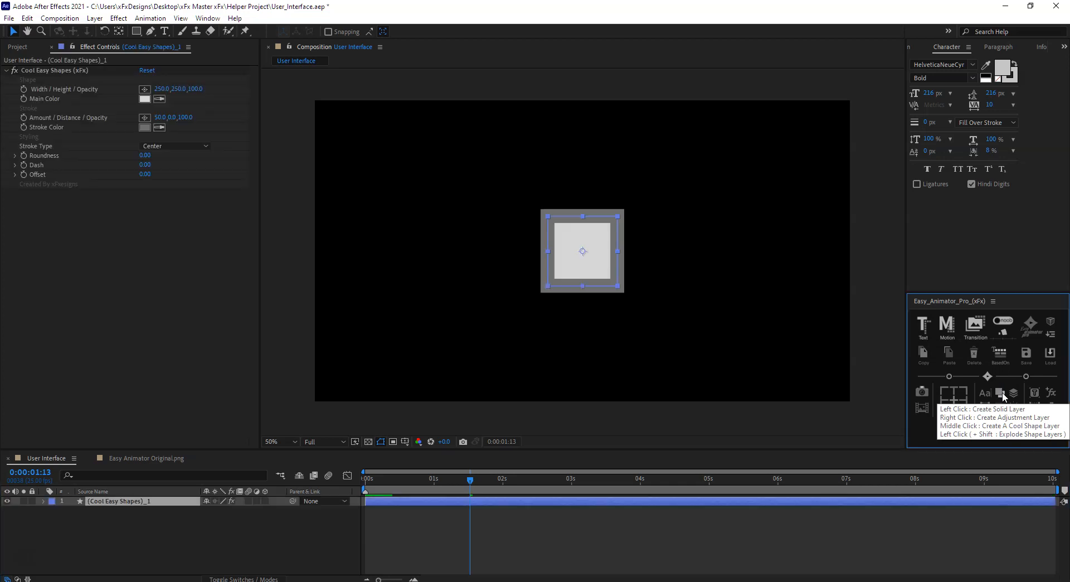
pyautogui.moveTo(172, 90); pyautogui.dragTo(82, 93)
pyautogui.hotkey('ctrl', 'z')
pyautogui.hotkey('ctrl', 'z')
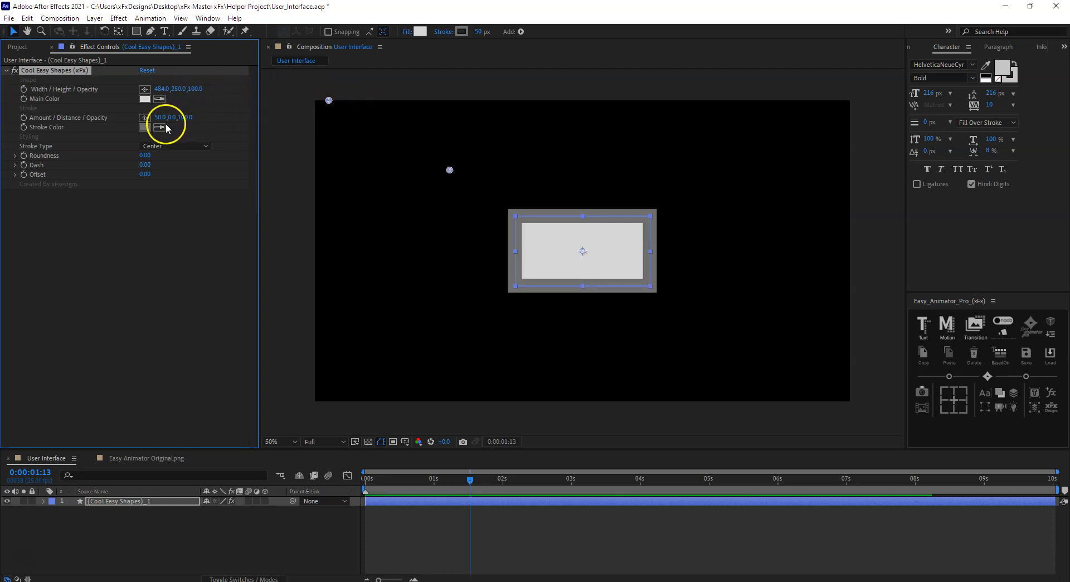
pyautogui.moveTo(159, 117)
pyautogui.mouseDown()
pyautogui.moveTo(348, 120)
pyautogui.moveTo(91, 139)
pyautogui.mouseUp()
pyautogui.hotkey('ctrl', 'z')
pyautogui.hotkey('ctrl', 'z')
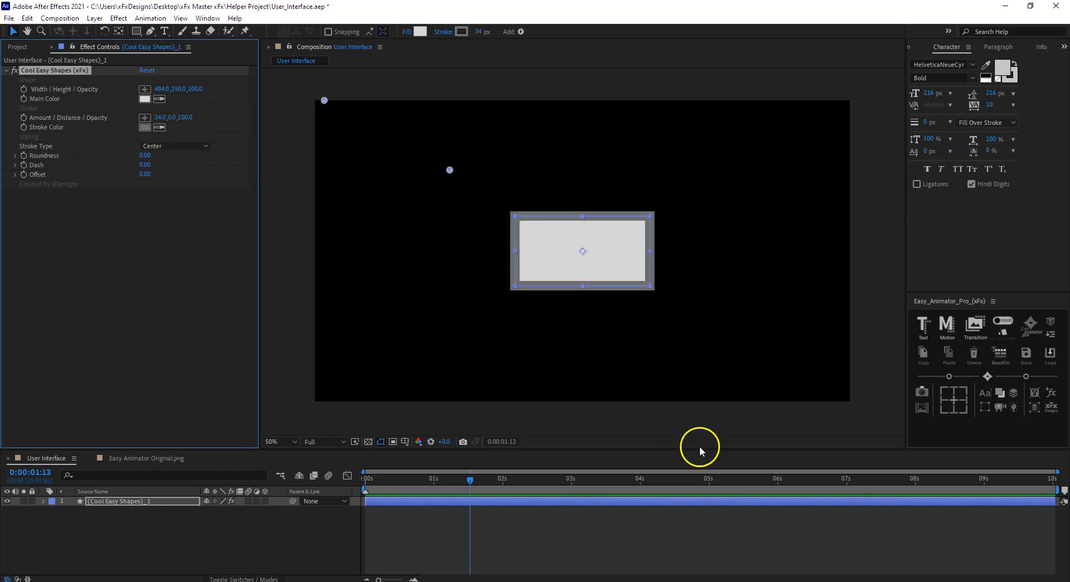
# - Delete the Cool Easy Shapes layer from the composition
pyautogui.click(150, 502)
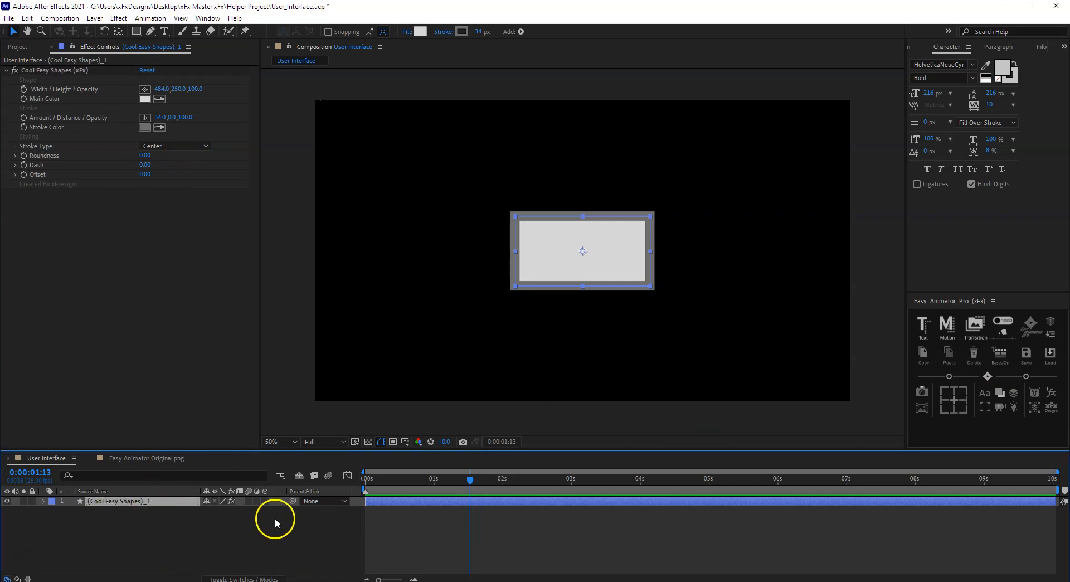
pyautogui.press('Delete')
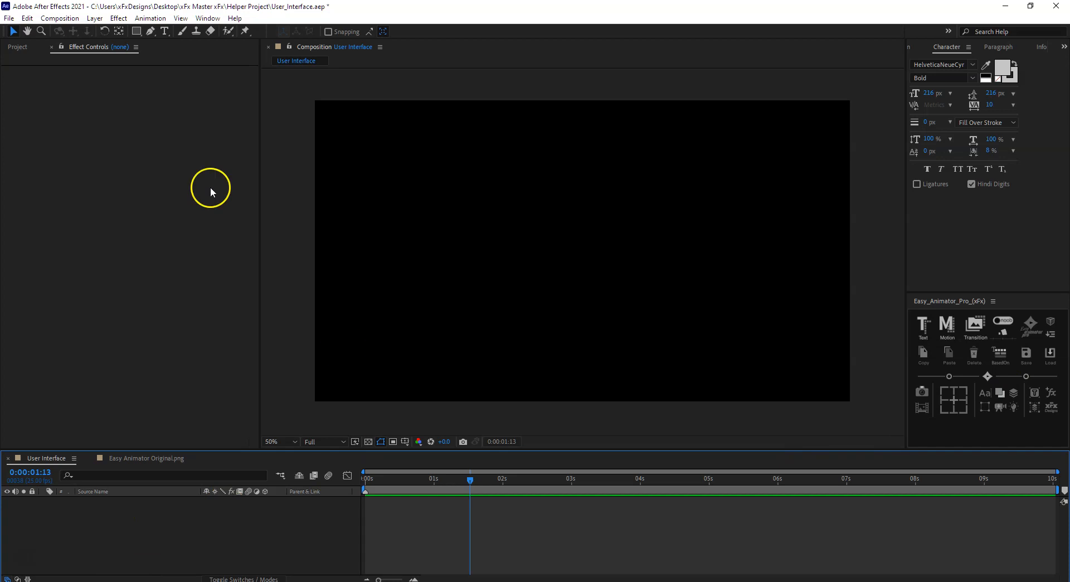
# - Add Easy Animator Original.png to the User Interface composition and duplicate its layer four times
pyautogui.click(27, 44)
pyautogui.moveTo(91, 413); pyautogui.dragTo(157, 519)
pyautogui.moveTo(490, 345); pyautogui.dragTo(528, 310)
pyautogui.hotkey('ctrl', 'd')
pyautogui.hotkey('ctrl', 'd')
pyautogui.hotkey('ctrl', 'd')
pyautogui.hotkey('ctrl', 'd')
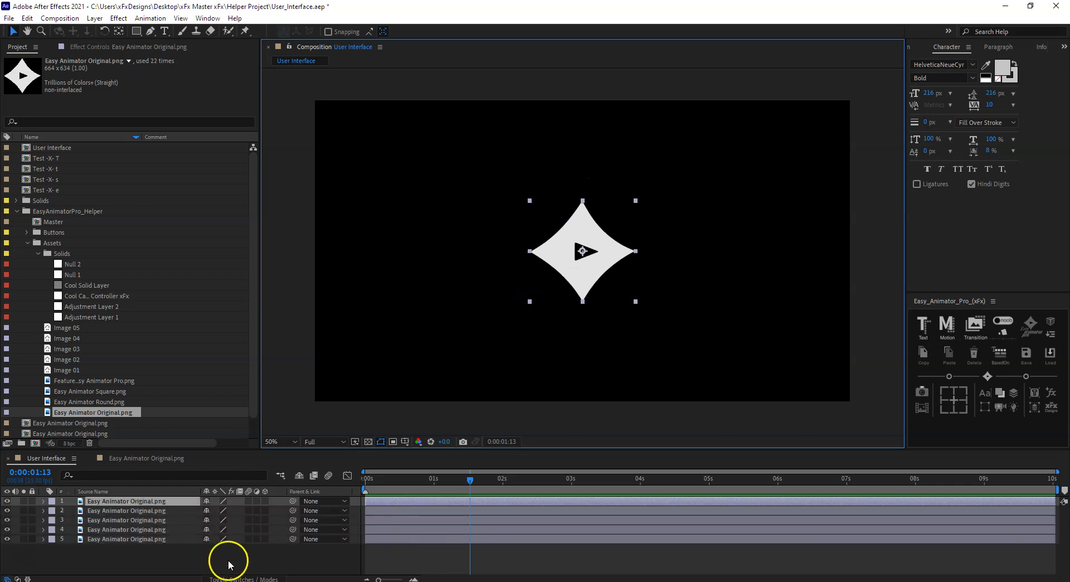
# - Arrange four of the image copies above, below and on both sides of the centre one to form a cross
pyautogui.moveTo(564, 278); pyautogui.dragTo(592, 168)
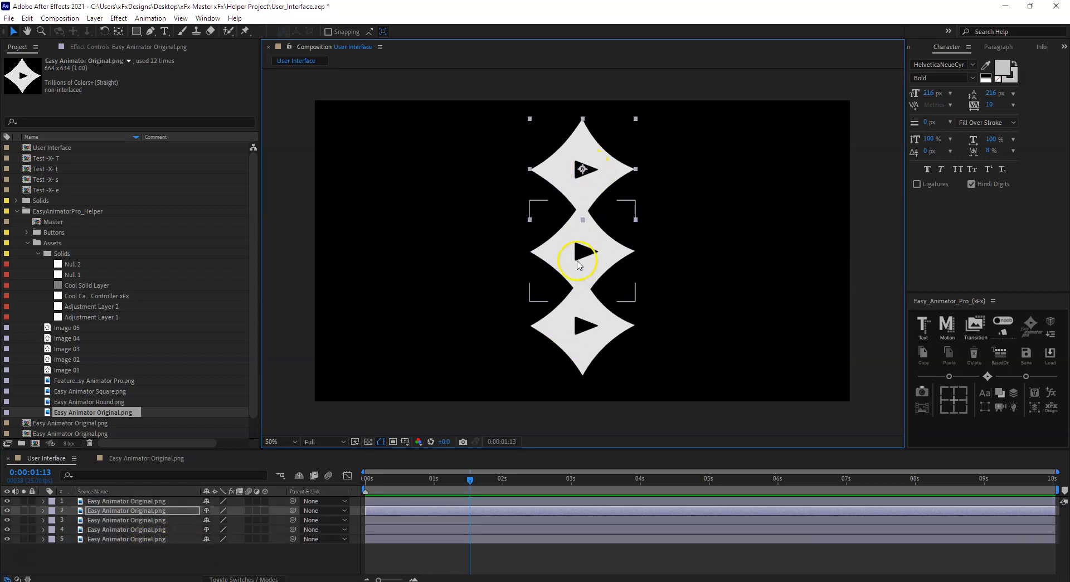
pyautogui.moveTo(580, 258); pyautogui.dragTo(480, 255)
pyautogui.moveTo(616, 250); pyautogui.dragTo(706, 253)
# - From the composition's start, apply a positive offset to all five image layers and preview the staggered appearance
pyautogui.moveTo(470, 479); pyautogui.dragTo(365, 481)
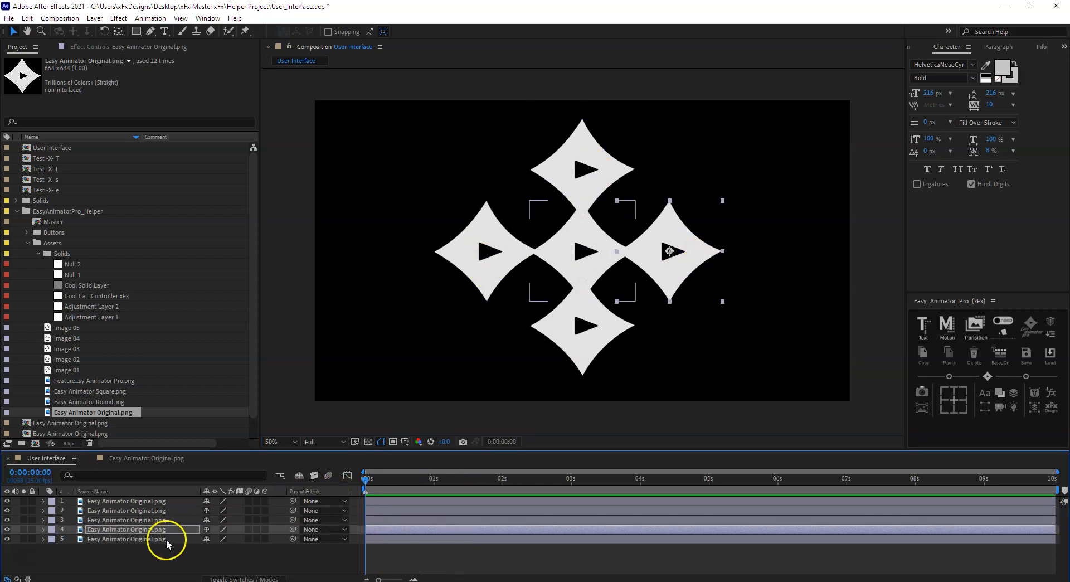
pyautogui.keyDown('shift'); pyautogui.click(148, 539); pyautogui.keyUp('shift')
pyautogui.keyDown('shift'); pyautogui.click(153, 502); pyautogui.keyUp('shift')
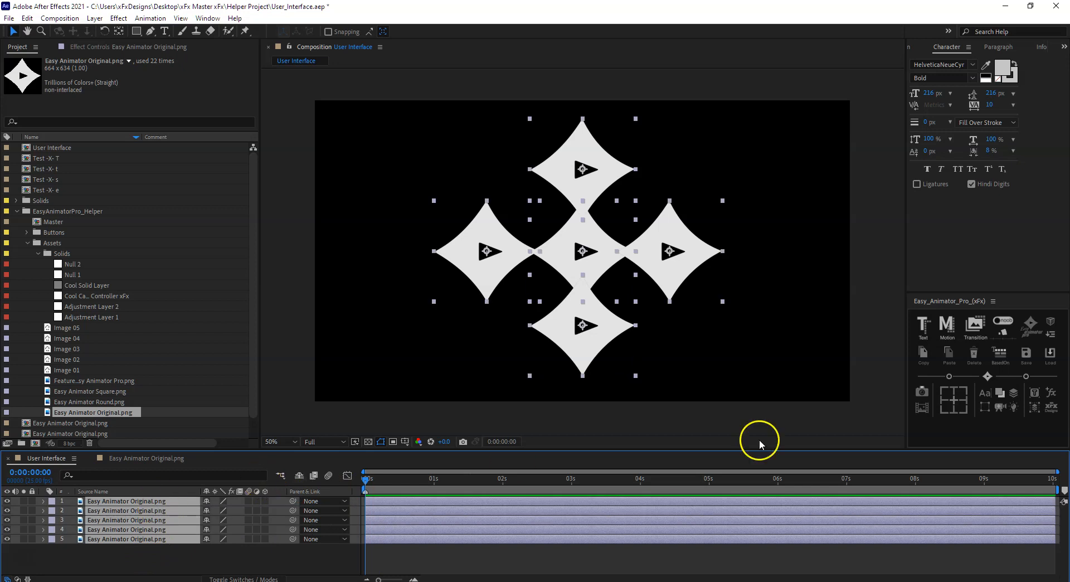
pyautogui.click(1014, 395)
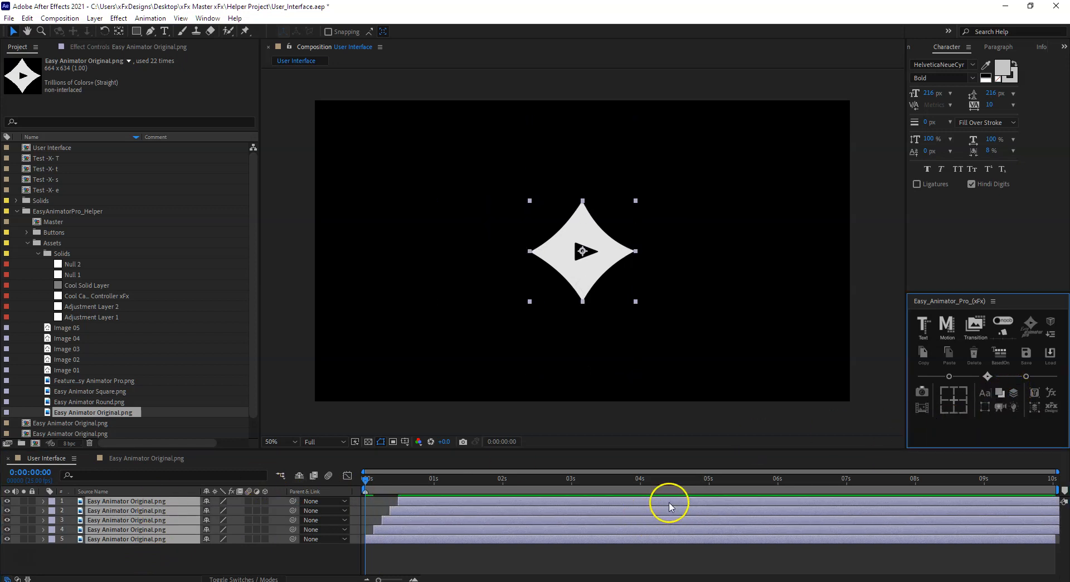
pyautogui.press('space')
pyautogui.press('space')
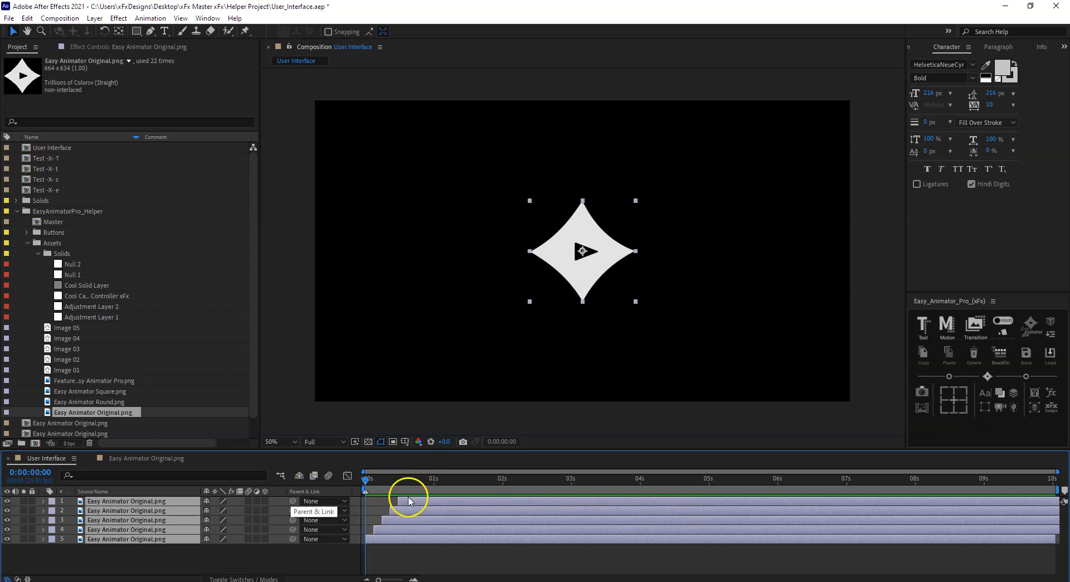
# - Apply a negative offset to the five image layers and preview their staggered ends near 0:00:08:23
pyautogui.click(1017, 389)
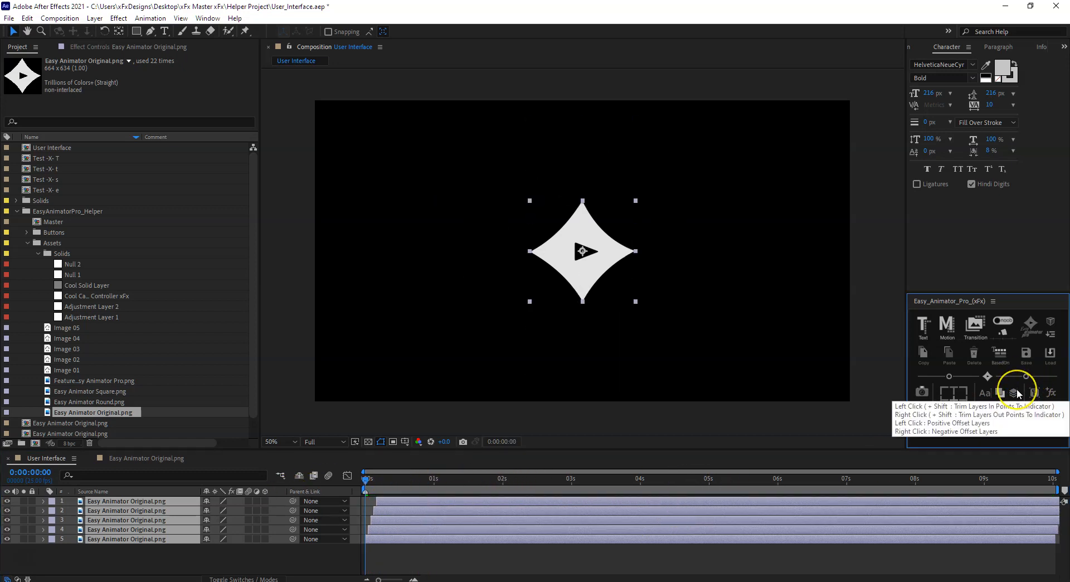
pyautogui.click(981, 480)
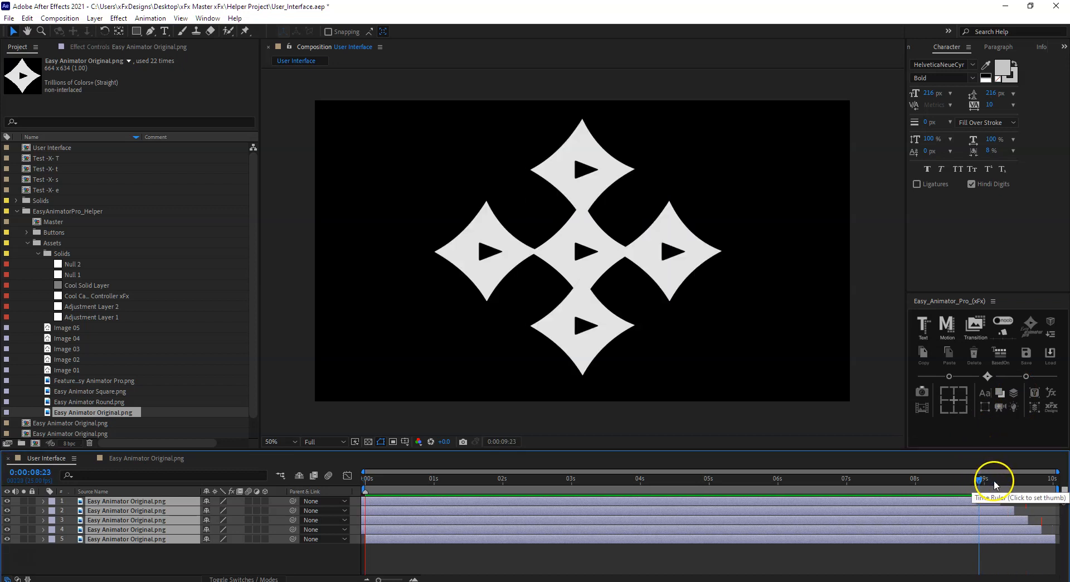
pyautogui.press('space')
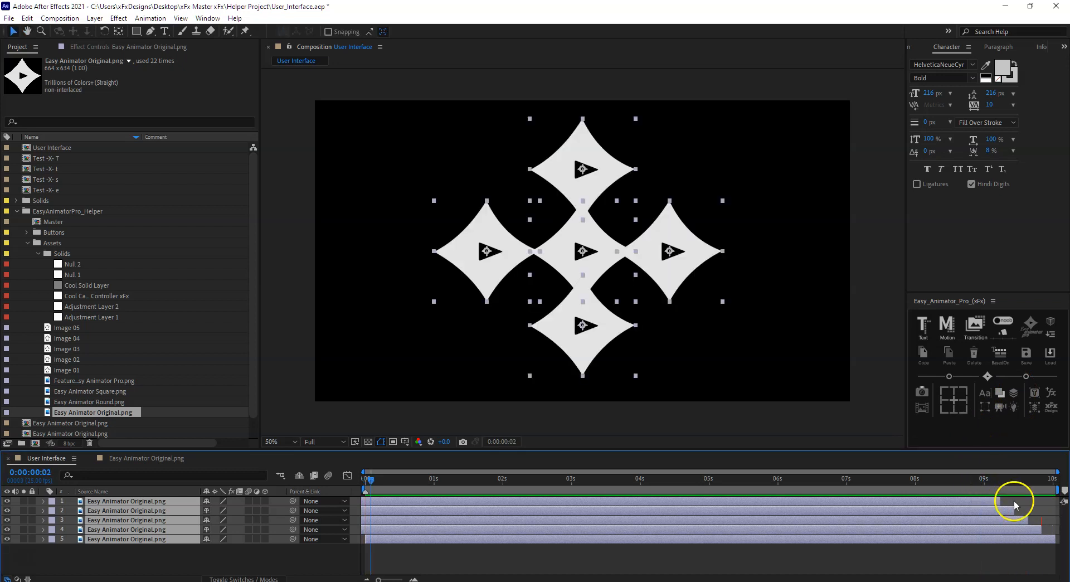
# - Shorten the five image layers to about 3 seconds, shift them so their starts are staggered, and preview the result
pyautogui.moveTo(1001, 501); pyautogui.dragTo(521, 548)
pyautogui.moveTo(420, 501); pyautogui.dragTo(475, 512)
pyautogui.press('space')
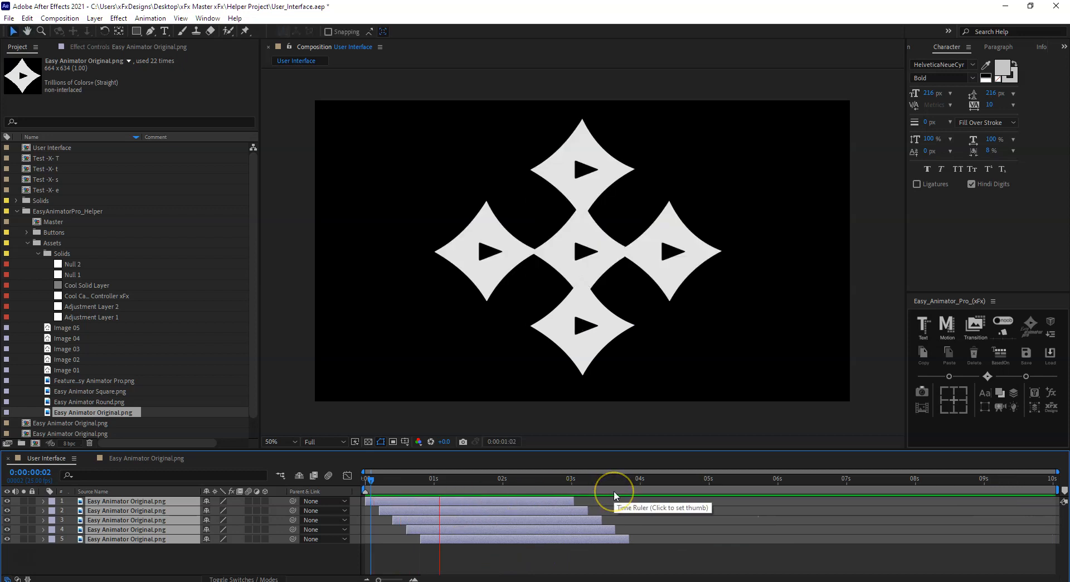
# - Undo the shortening and shifting of the image layers, and undo the negative offset
pyautogui.press('space')
pyautogui.hotkey('ctrl', 'z')
pyautogui.hotkey('ctrl', 'z')
pyautogui.press('Home')
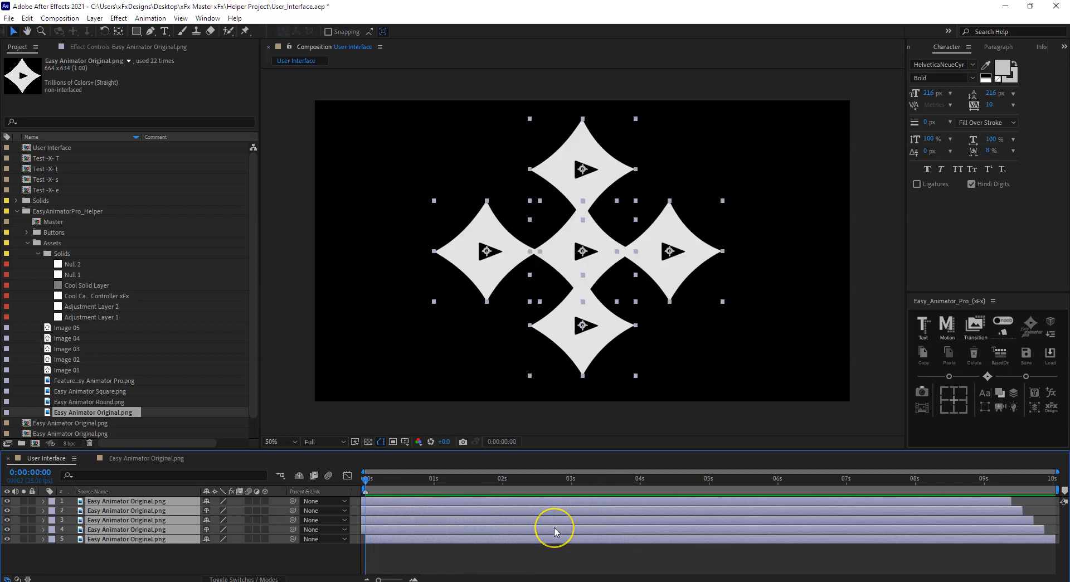
pyautogui.hotkey('ctrl', 'z')
pyautogui.hotkey('ctrl', 'z')
pyautogui.hotkey('ctrl', 'z')
pyautogui.hotkey('ctrl', 'z')
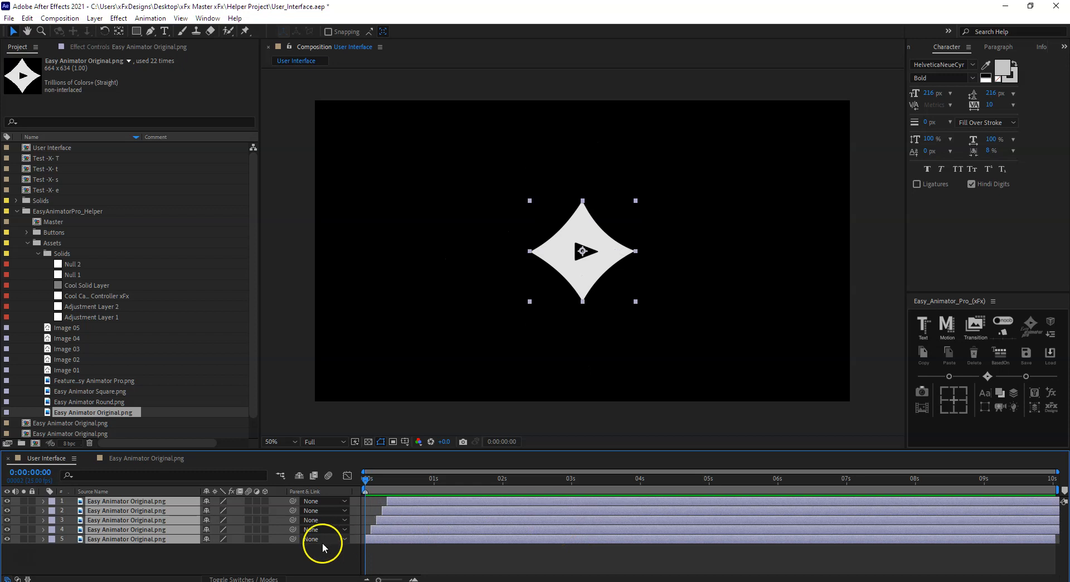
# - Trim the out points of all five image layers to the time indicator at about 3.5 seconds
pyautogui.moveTo(496, 478)
pyautogui.mouseDown()
pyautogui.moveTo(610, 478)
pyautogui.moveTo(478, 485)
pyautogui.moveTo(514, 485)
pyautogui.mouseUp()
pyautogui.click(1016, 397)
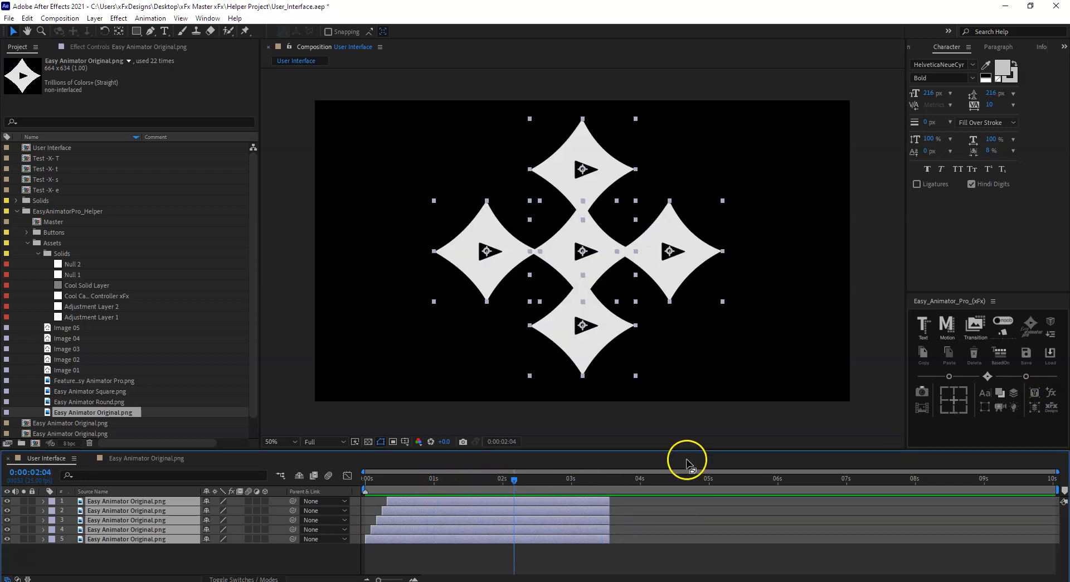
# - Delete the upper four image layers, keeping the centre image, and create a null layer
pyautogui.click(146, 548)
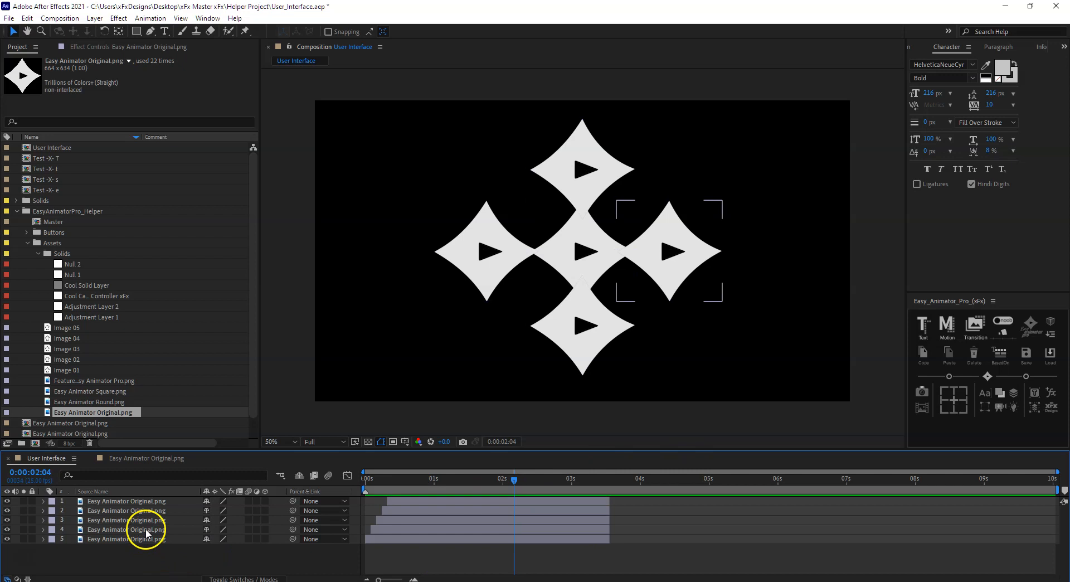
pyautogui.click(145, 529)
pyautogui.keyDown('shift'); pyautogui.click(159, 502); pyautogui.keyUp('shift')
pyautogui.press('Delete')
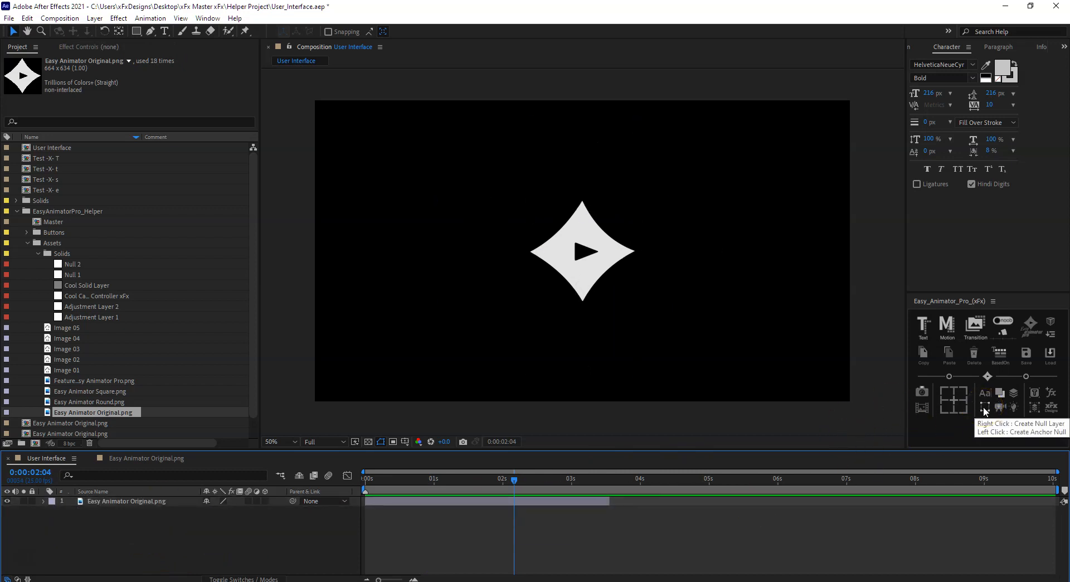
pyautogui.rightClick(986, 410)
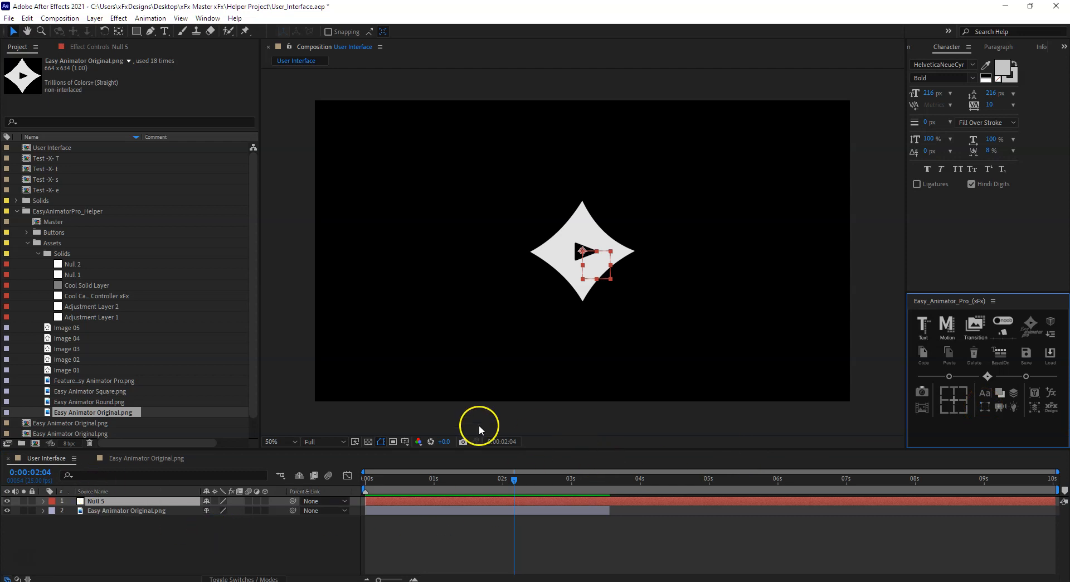
# - Delete the existing null, create an unparented null with the image layer selected, and delete that null too
pyautogui.press('Delete')
pyautogui.click(135, 502)
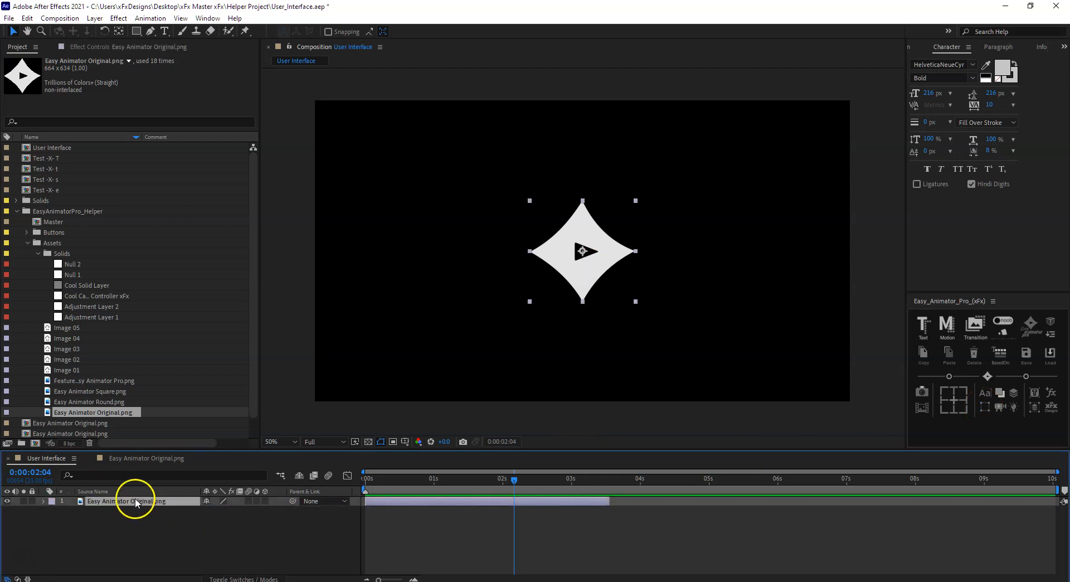
pyautogui.click(985, 406)
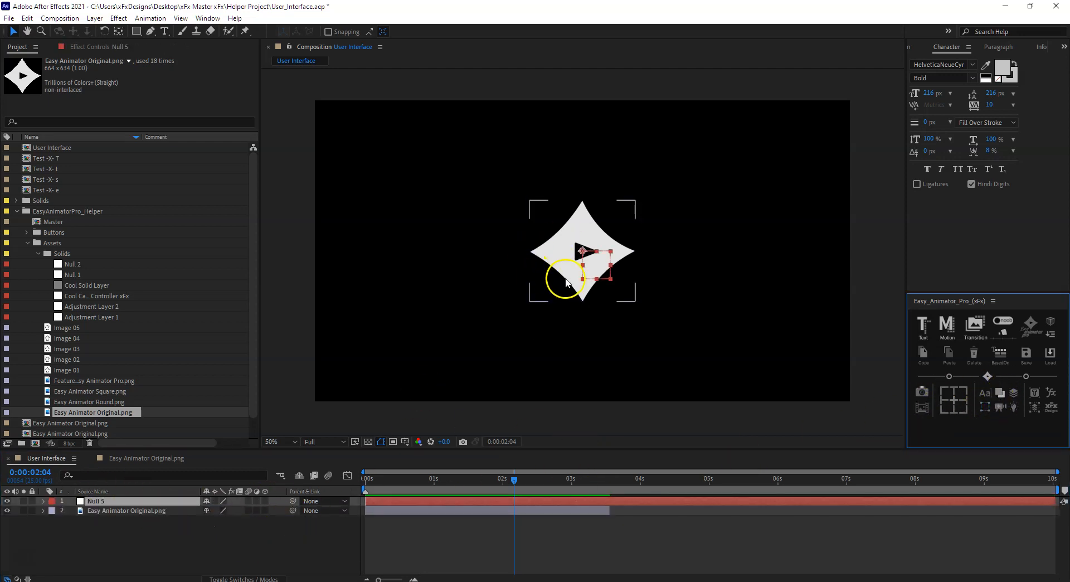
pyautogui.press('Delete')
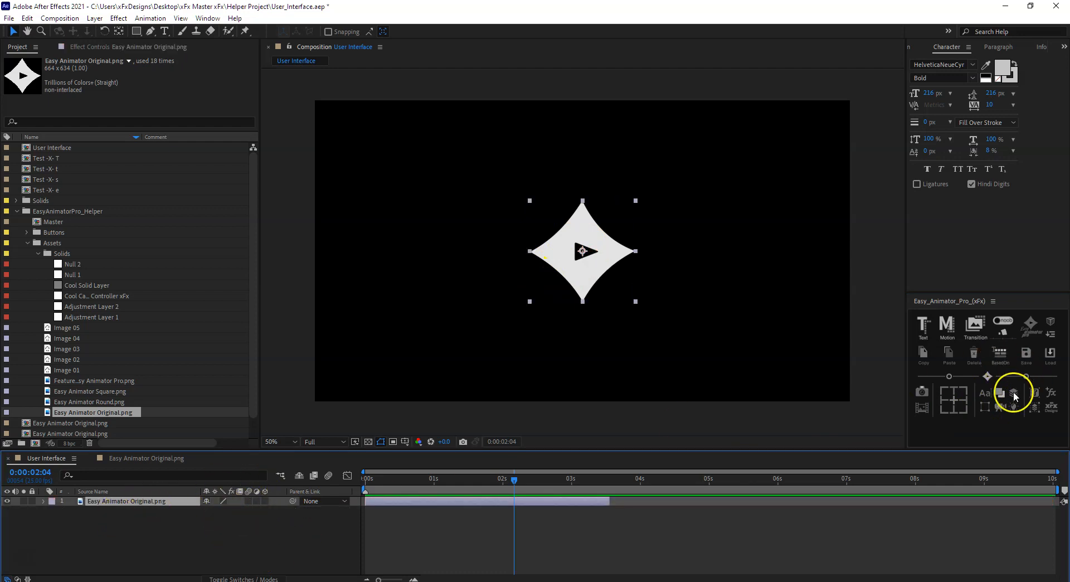
# - Create a null that parents the image layer and matches its length, and delete the null
pyautogui.click(985, 409)
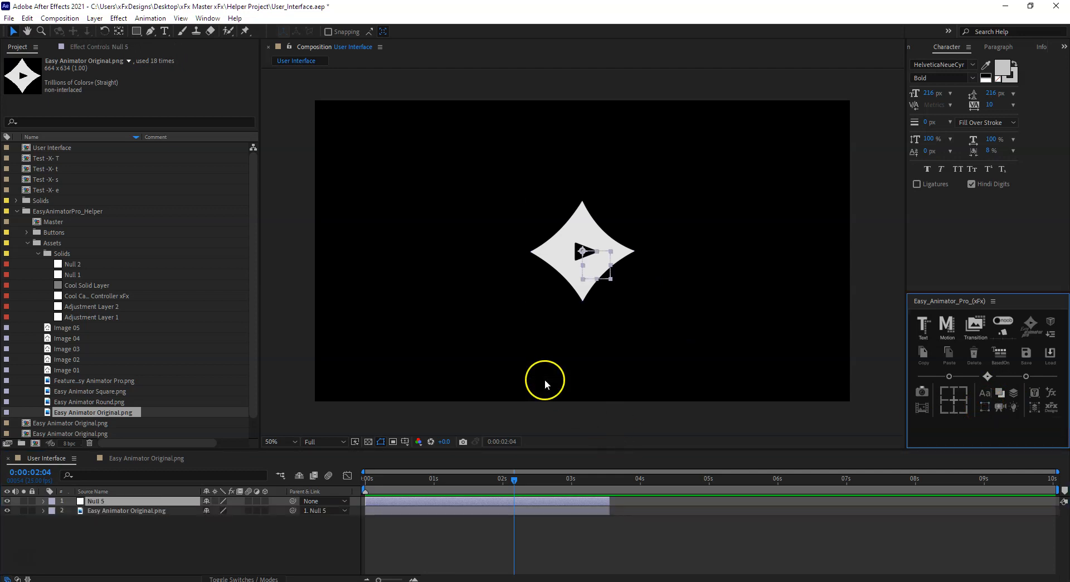
pyautogui.click(121, 504)
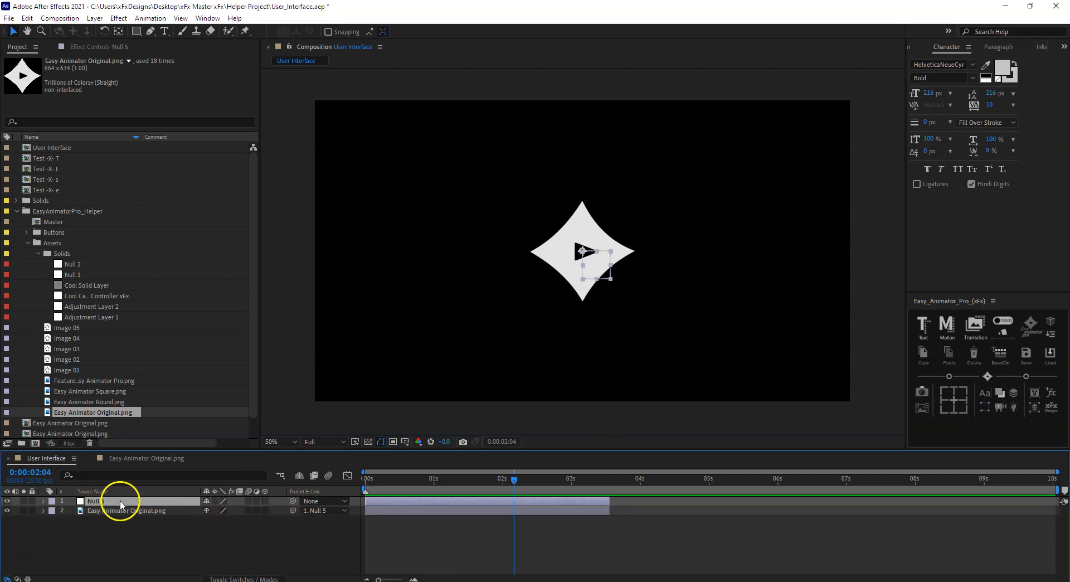
pyautogui.click(146, 510)
pyautogui.click(147, 503)
pyautogui.click(140, 514)
pyautogui.click(139, 502)
pyautogui.press('Delete')
# - Move the image layer's anchor point to its upper-left corner, create a parented null there, and delete the null
pyautogui.click(139, 501)
pyautogui.click(945, 389)
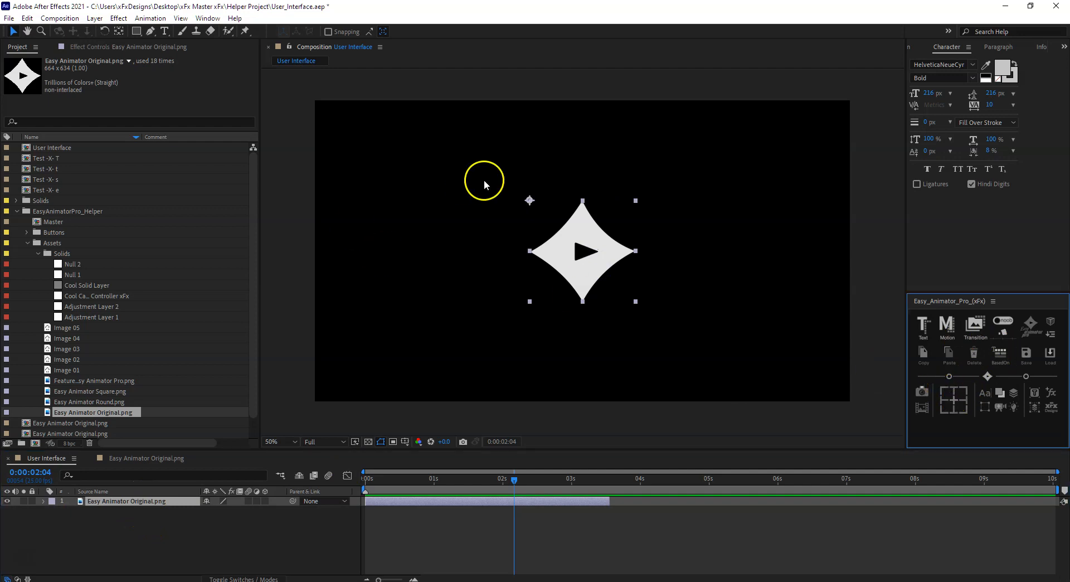
pyautogui.click(986, 408)
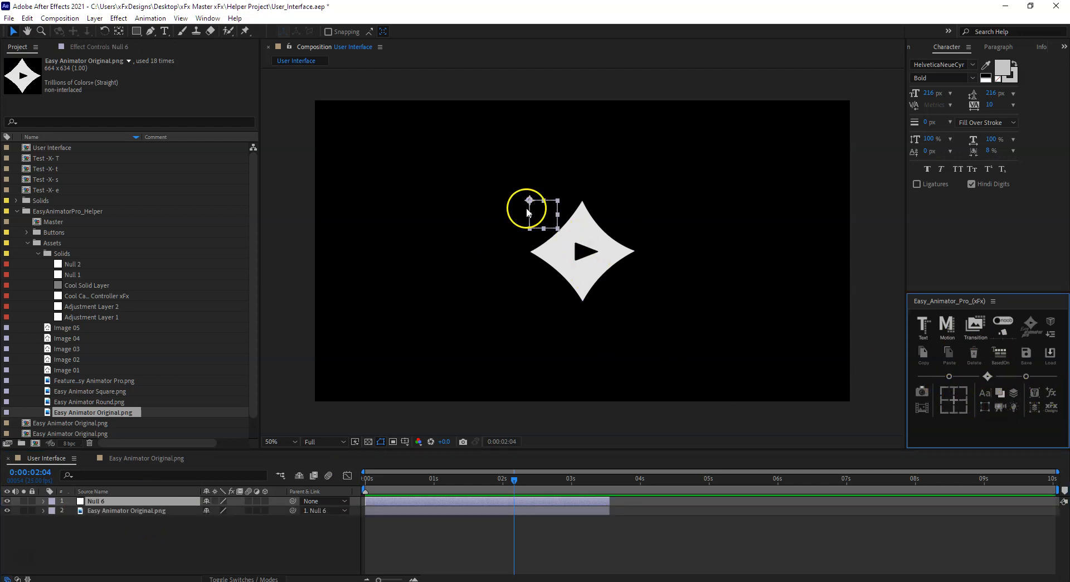
pyautogui.click(145, 502)
pyautogui.press('Delete')
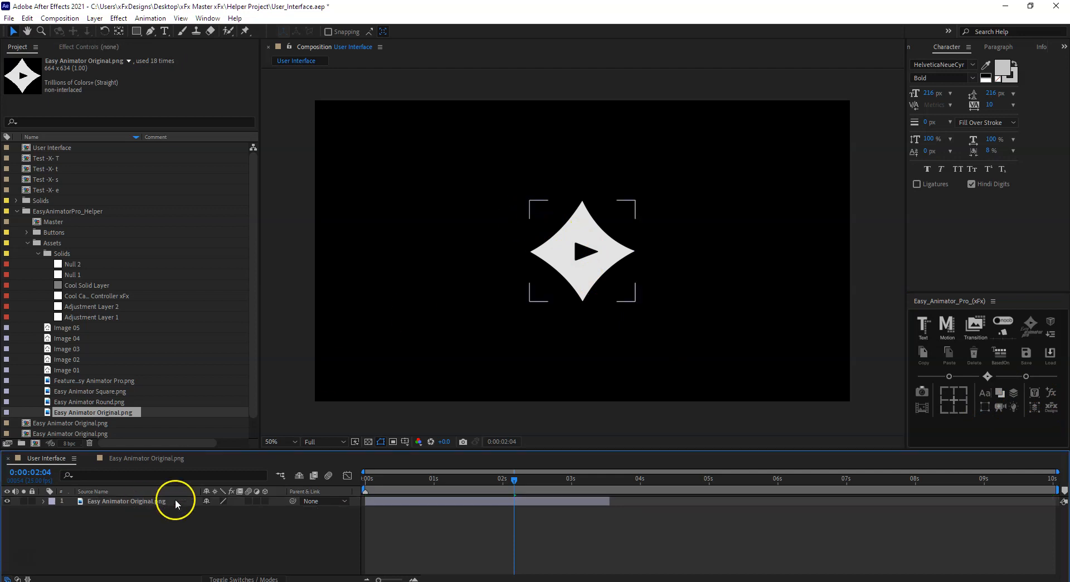
# - Make the image layer 3D and create a parented null named Easy Animator Original.png Null at its upper-right corner
pyautogui.click(265, 501)
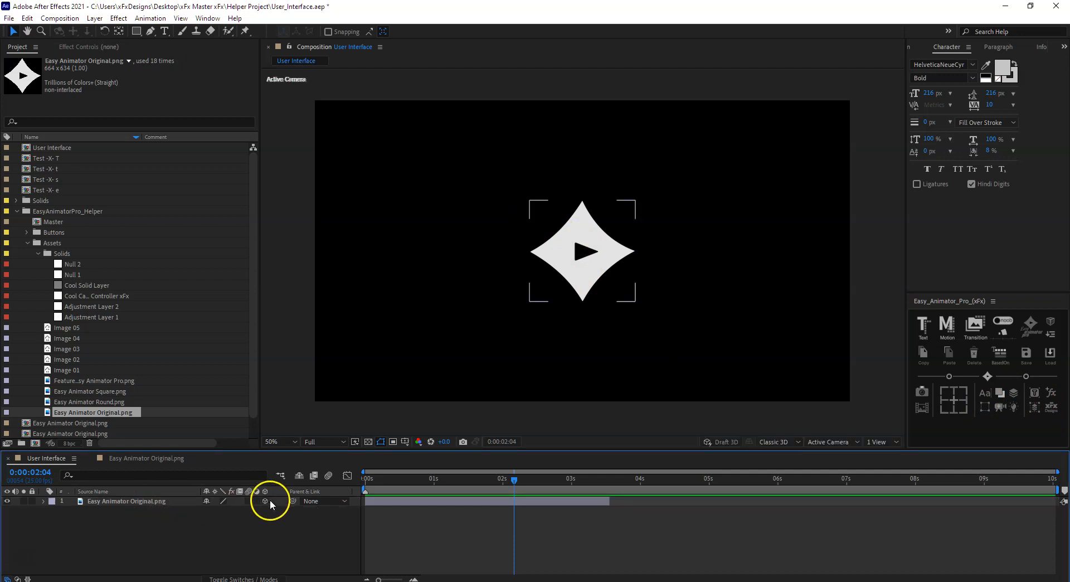
pyautogui.click(530, 503)
pyautogui.click(969, 389)
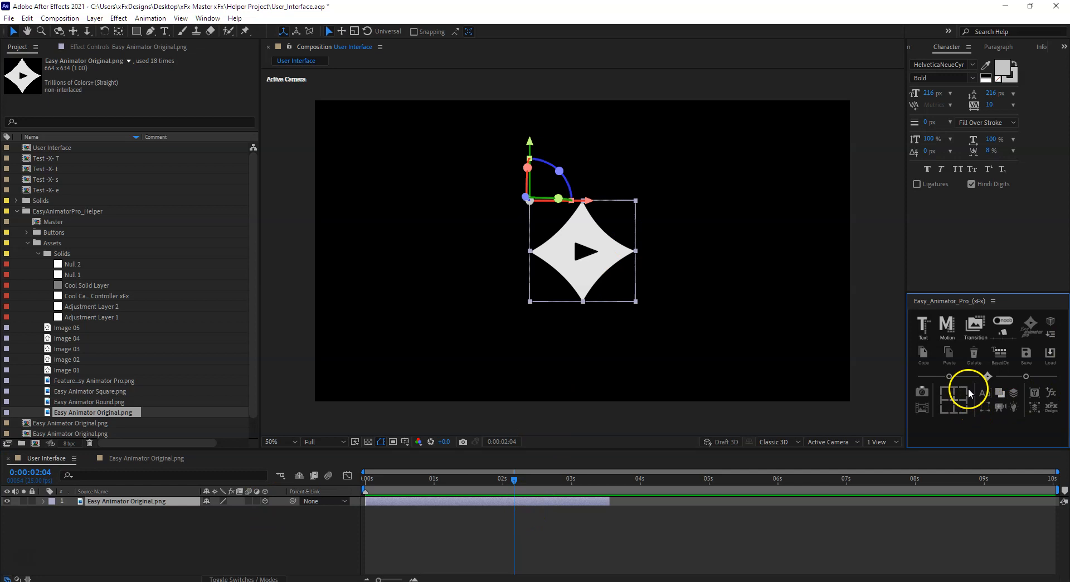
pyautogui.click(963, 387)
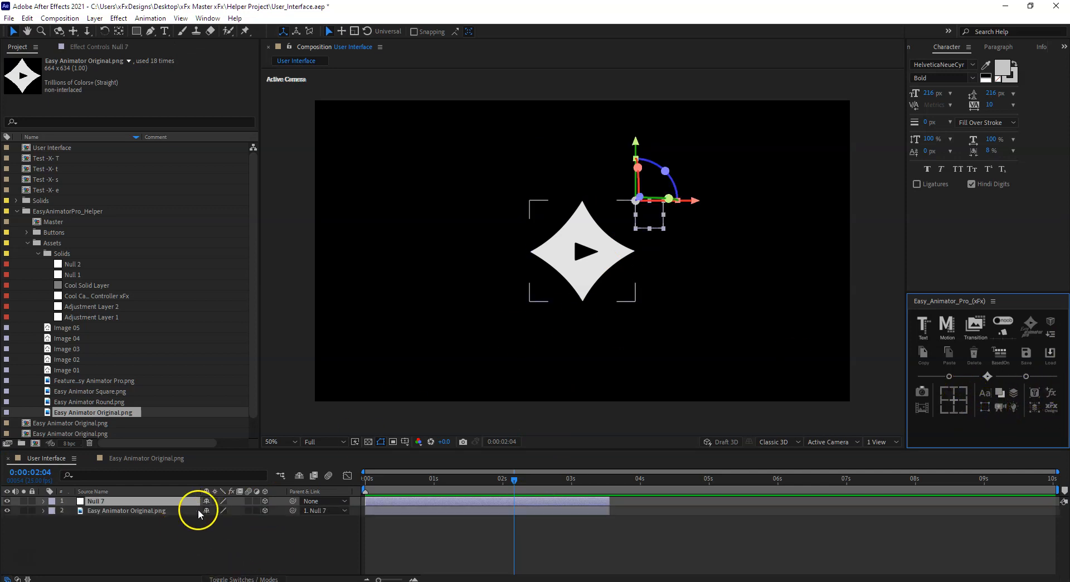
pyautogui.click(126, 493)
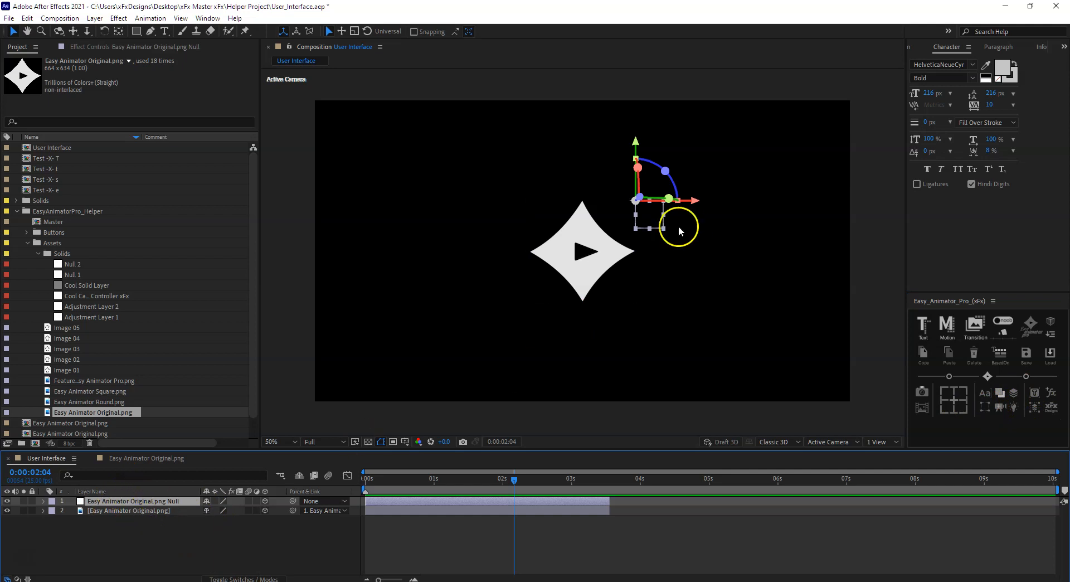
# - Try an X rotation on the null, undo it, and delete the null
pyautogui.click(279, 507)
pyautogui.press('r')
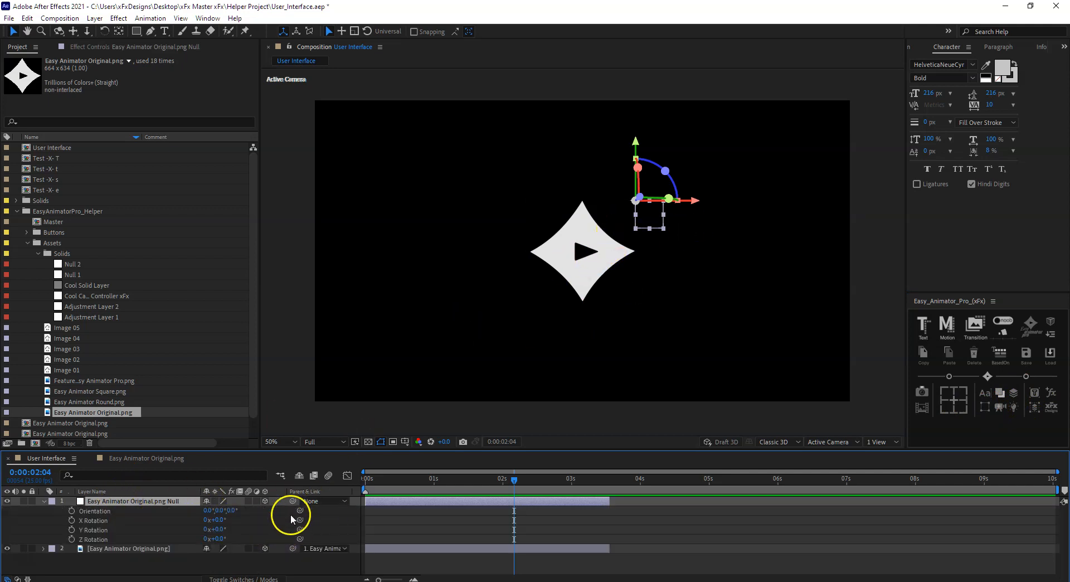
pyautogui.moveTo(216, 521); pyautogui.dragTo(276, 526)
pyautogui.hotkey('ctrl', 'z')
pyautogui.press('Delete')
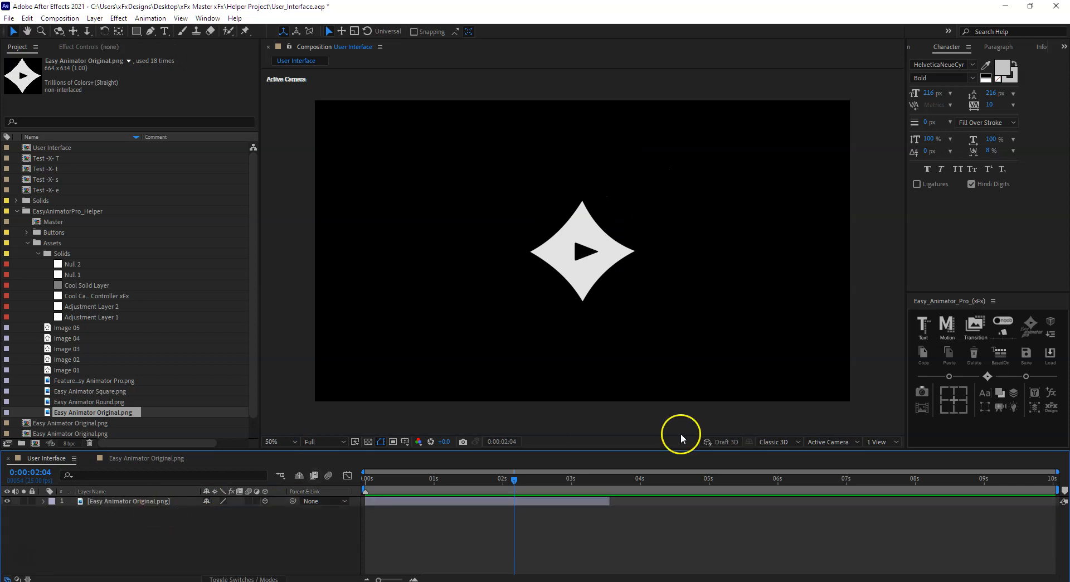
# - Add a two-node camera named Camera 1, try orbiting it around the image, and undo the orbit
pyautogui.click(1001, 409)
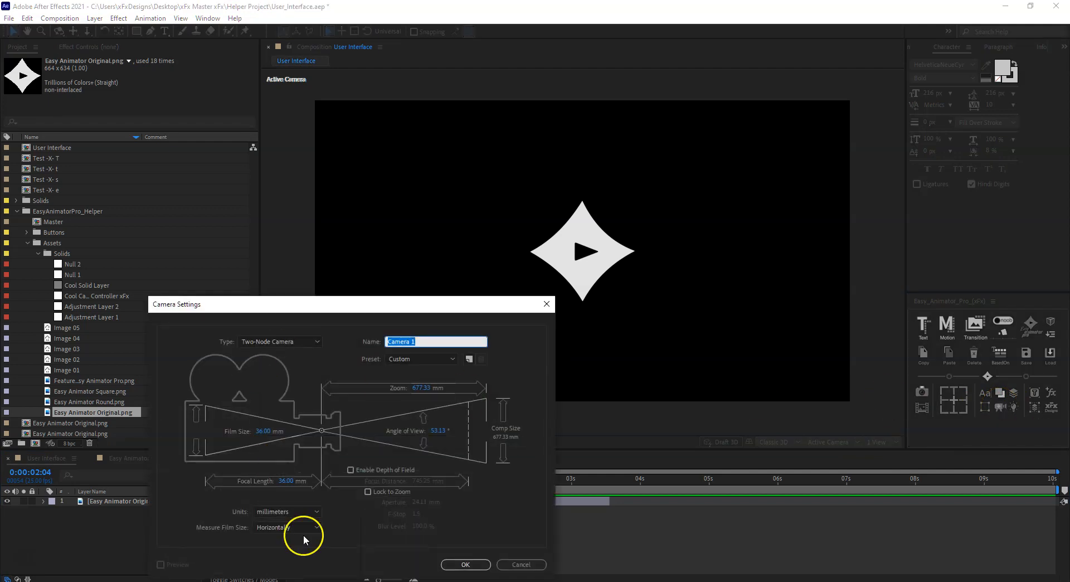
pyautogui.click(464, 564)
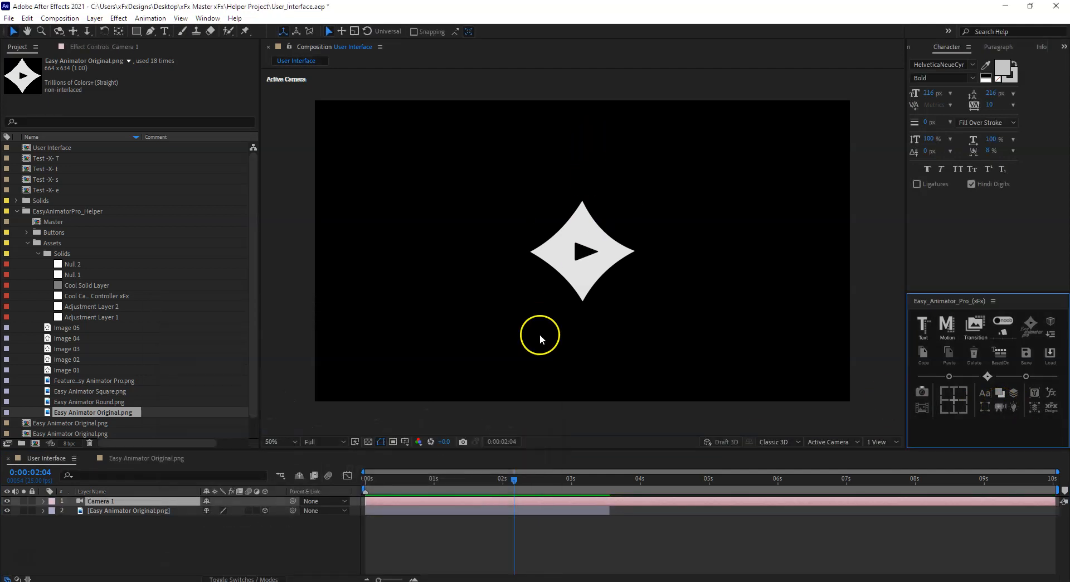
pyautogui.press('c')
pyautogui.moveTo(616, 298); pyautogui.dragTo(557, 311)
pyautogui.hotkey('ctrl', 'z')
pyautogui.click(196, 547)
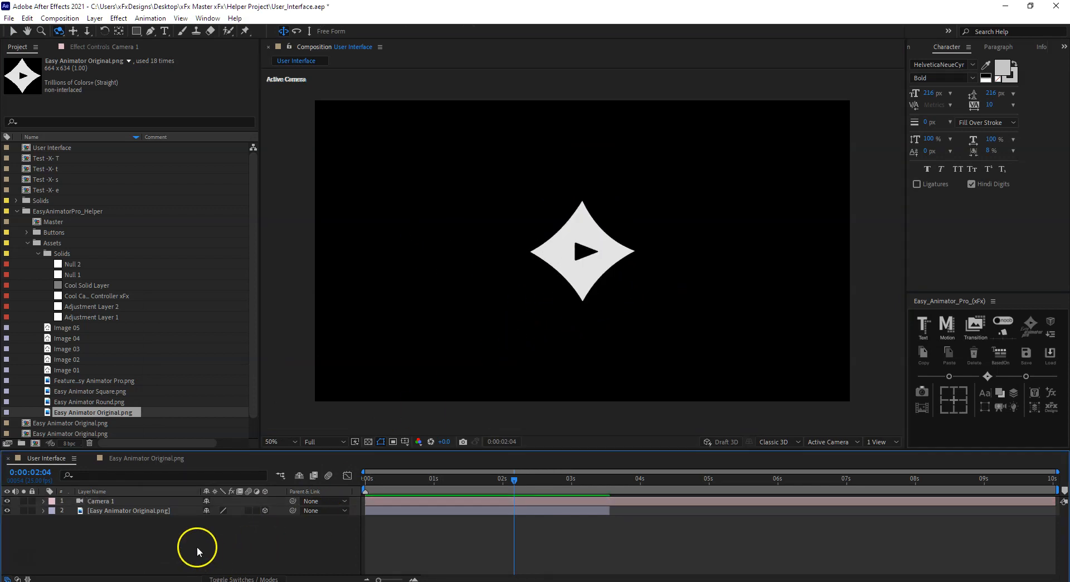
# - Add a white point light named Point Light 1 and set its intensity to 100%
pyautogui.click(1016, 407)
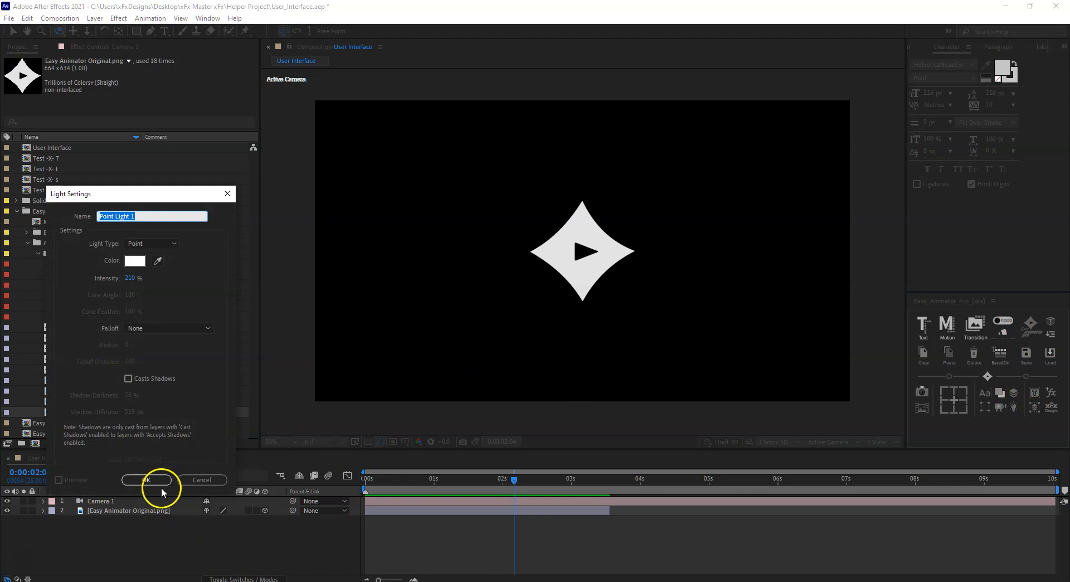
pyautogui.click(146, 479)
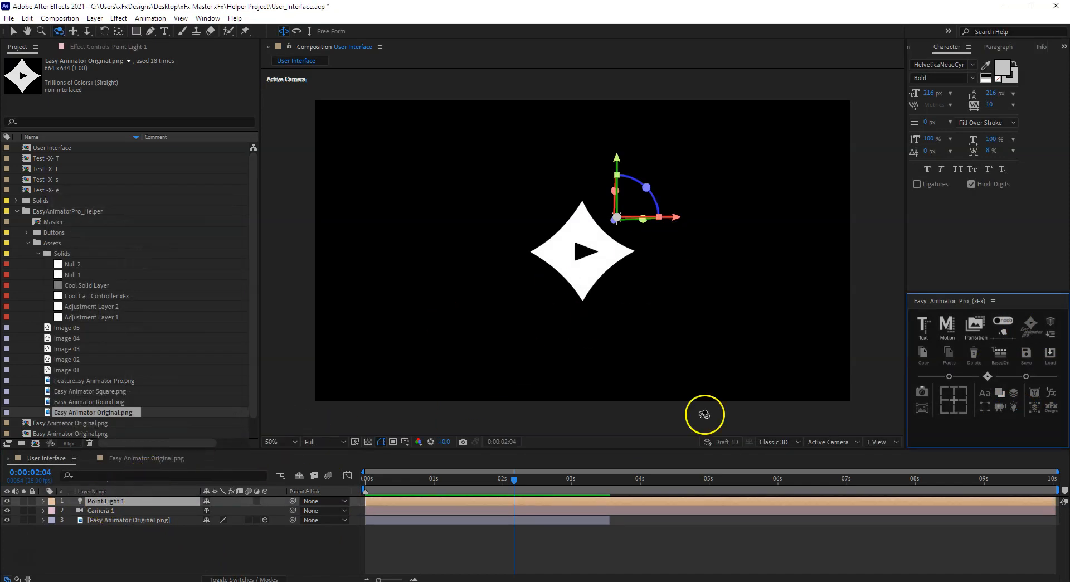
pyautogui.click(1013, 408)
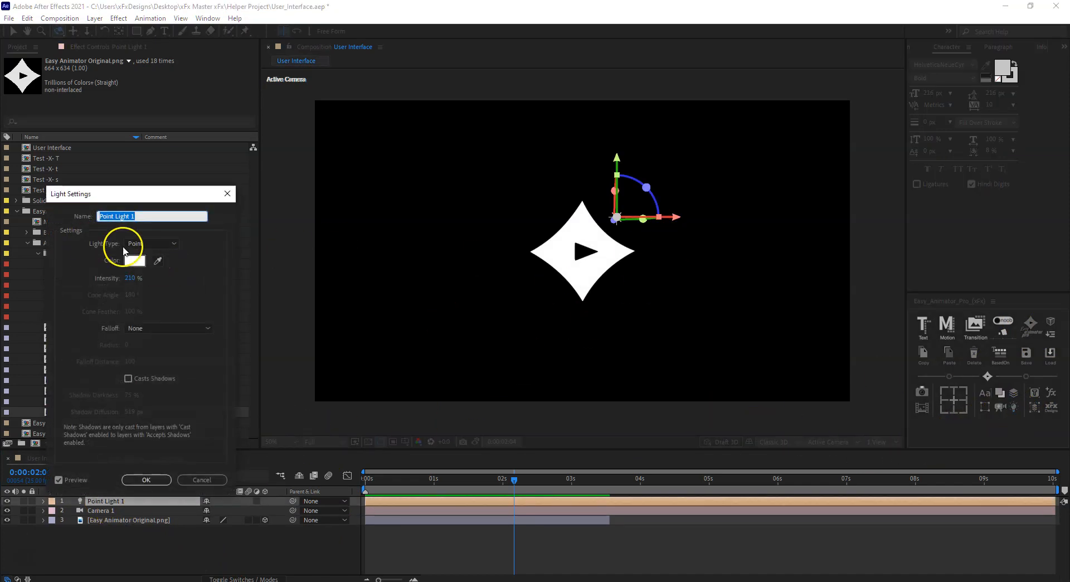
pyautogui.click(130, 279)
pyautogui.write('10')
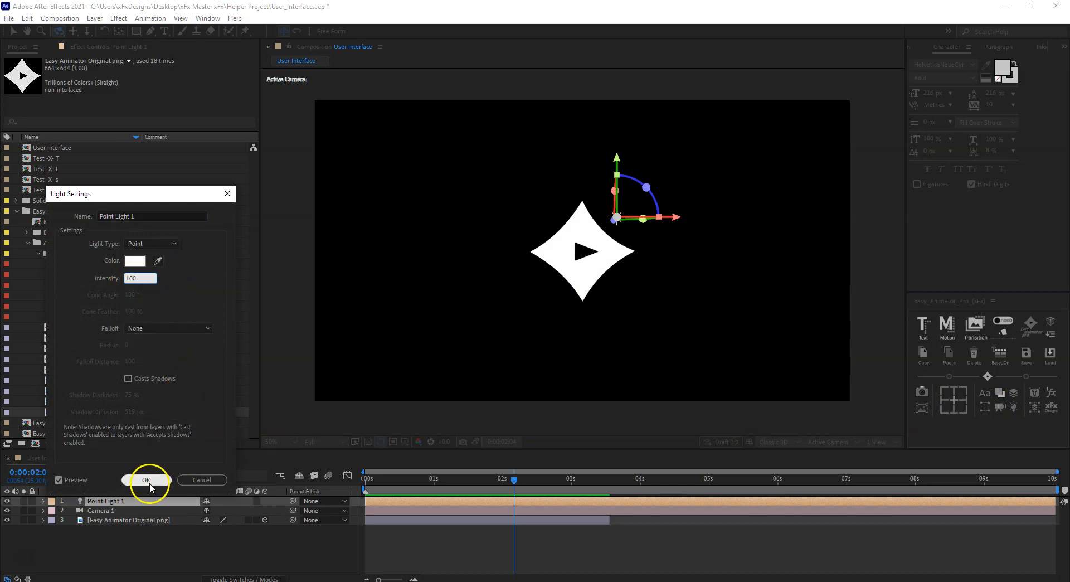
pyautogui.click(150, 483)
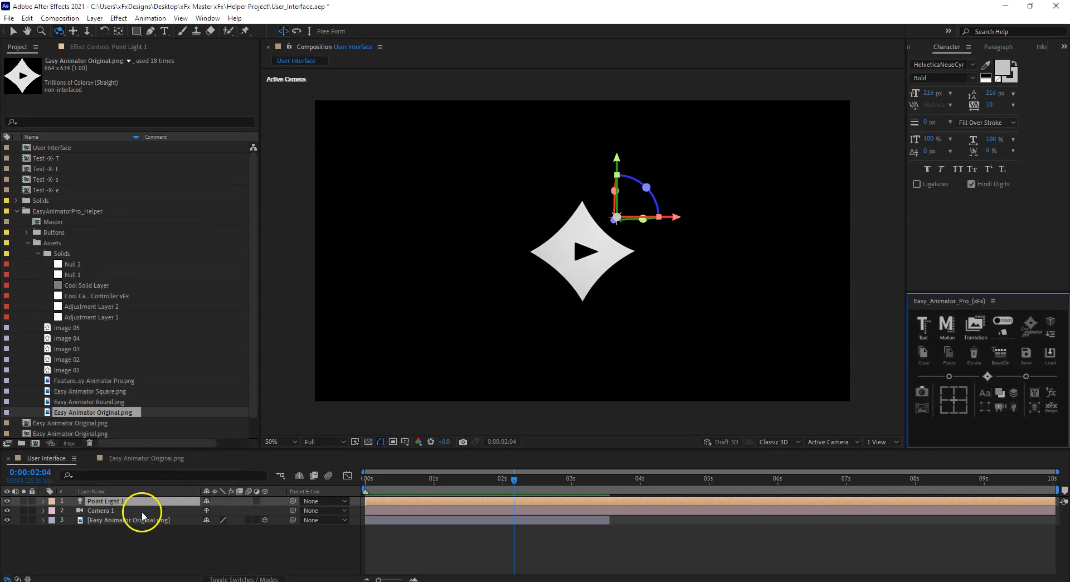
# - Delete the Camera 1 layer and leave the remaining layers deselected
pyautogui.click(142, 511)
pyautogui.press('Delete')
pyautogui.click(155, 501)
pyautogui.click(165, 537)
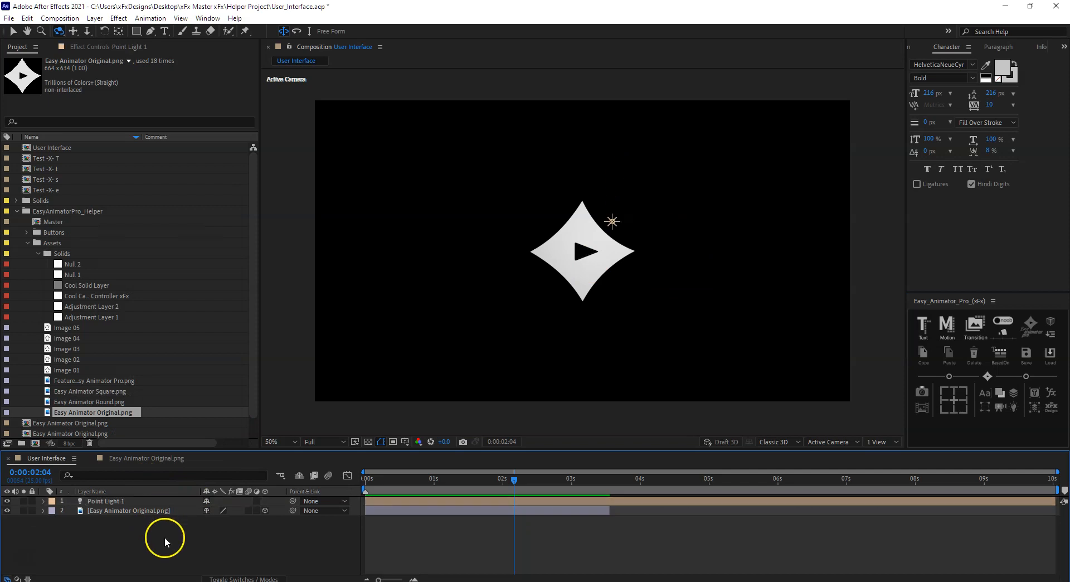
pyautogui.moveTo(179, 540); pyautogui.dragTo(116, 500)
pyautogui.click(191, 532)
# - Create a Cool Camera rig and set the controller's static Rotation to 23, 45, 0
pyautogui.click(1000, 408)
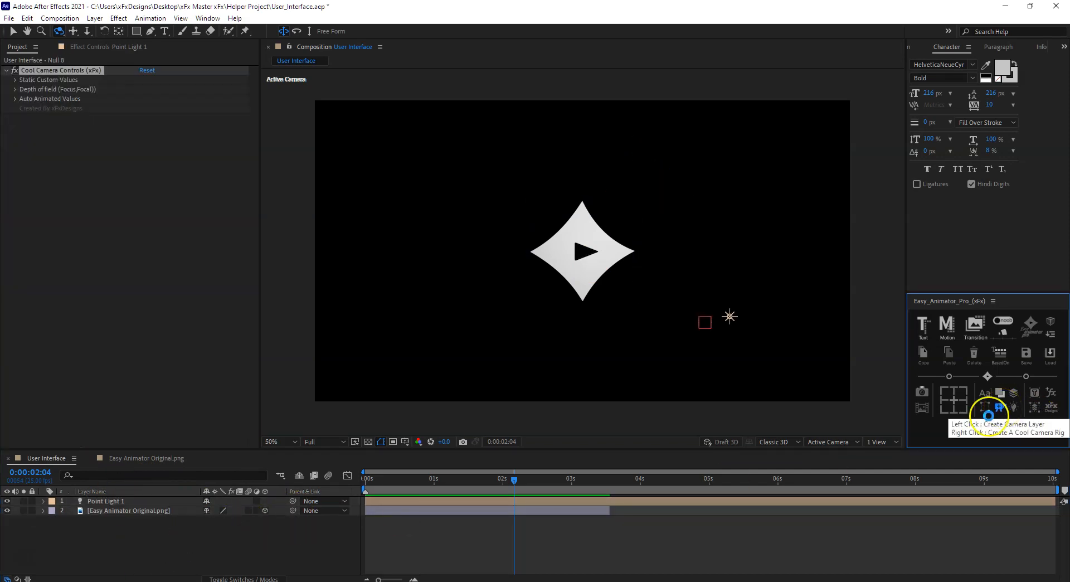
pyautogui.click(492, 479)
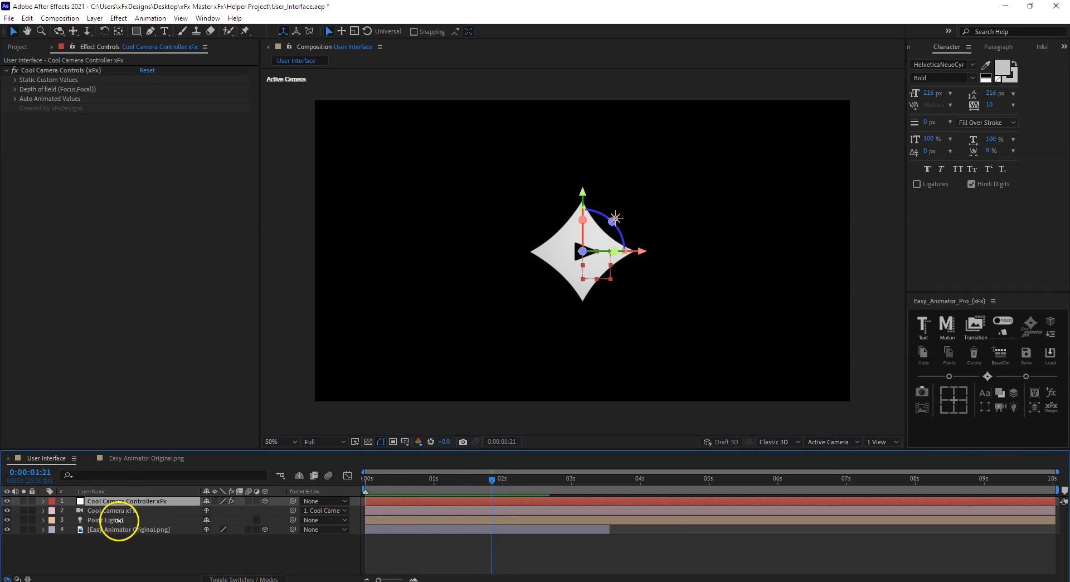
pyautogui.click(15, 79)
pyautogui.moveTo(167, 108); pyautogui.dragTo(170, 155)
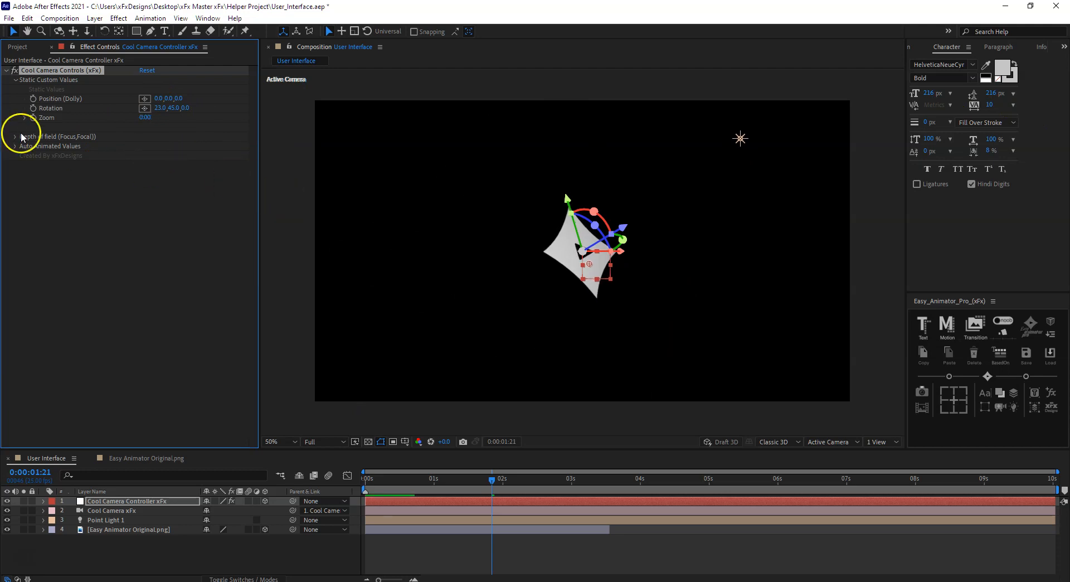
# - Set Zoom (In) to 1462 in the camera controller's Auto Animated Values and preview the move from the start
pyautogui.click(15, 146)
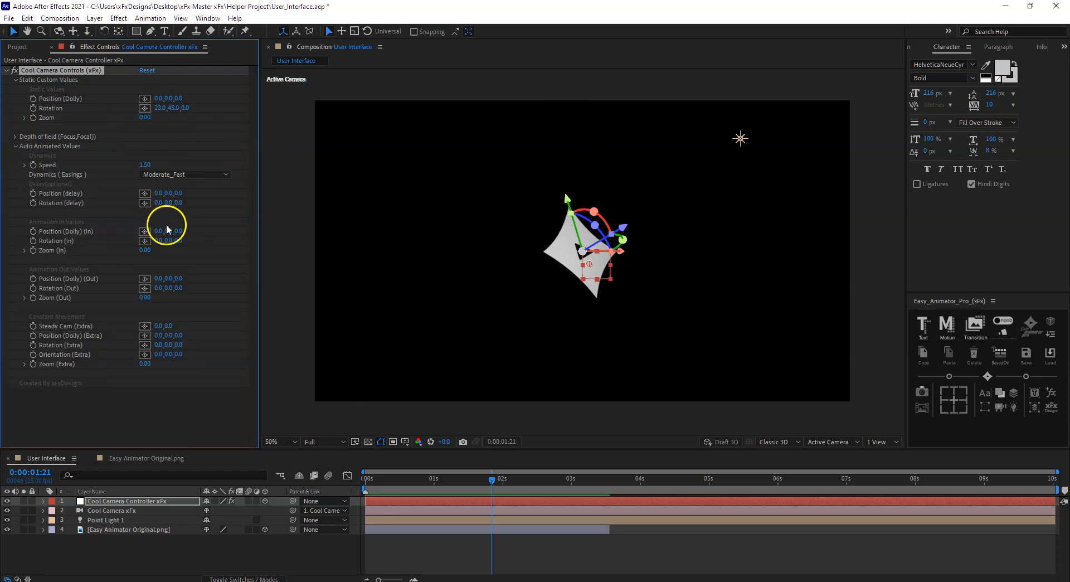
pyautogui.moveTo(144, 249); pyautogui.dragTo(184, 258)
pyautogui.moveTo(454, 482); pyautogui.dragTo(310, 479)
pyautogui.moveTo(155, 257); pyautogui.dragTo(621, 354)
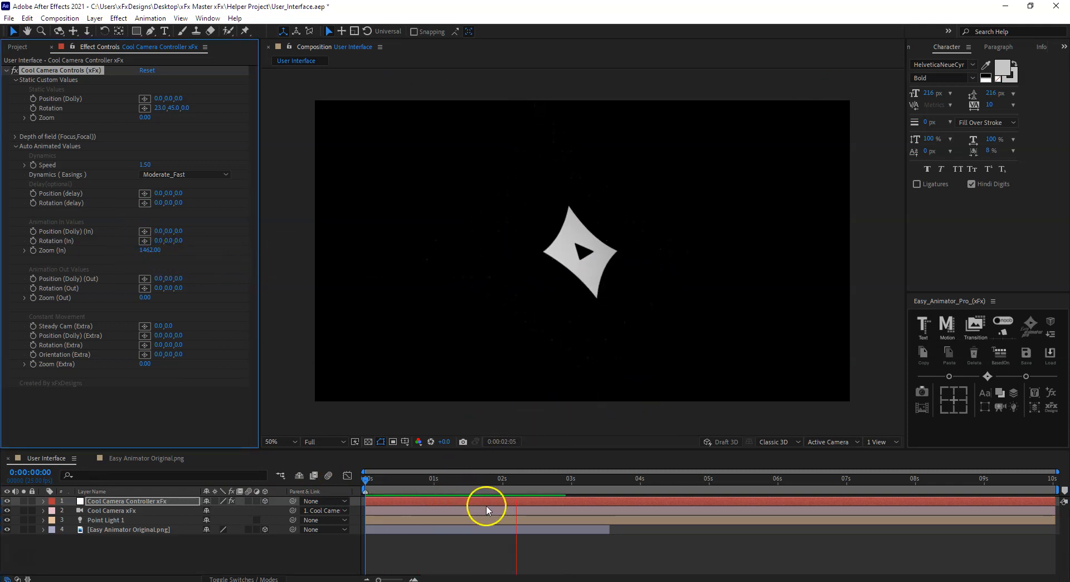
pyautogui.click(456, 488)
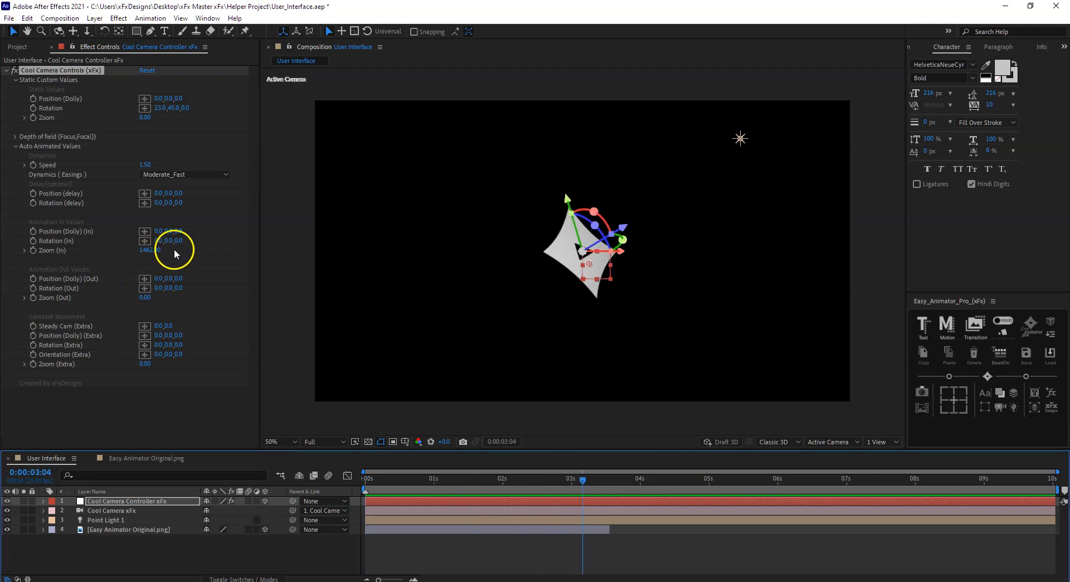
# - Set the camera controller's Rotation (In) to 0, 0, 72 and preview the animation from the start
pyautogui.moveTo(179, 242); pyautogui.dragTo(193, 242)
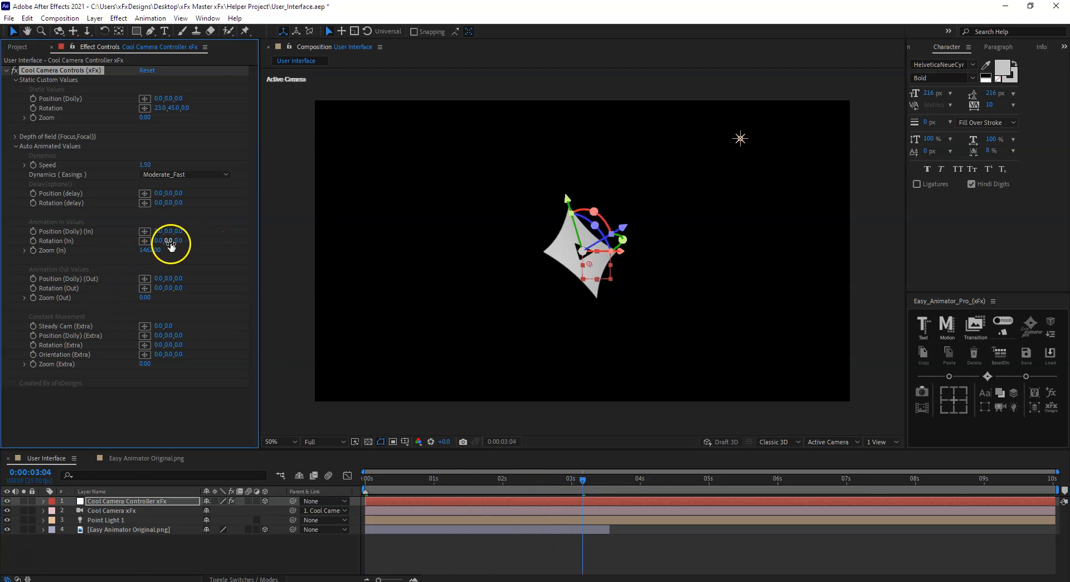
pyautogui.click(387, 480)
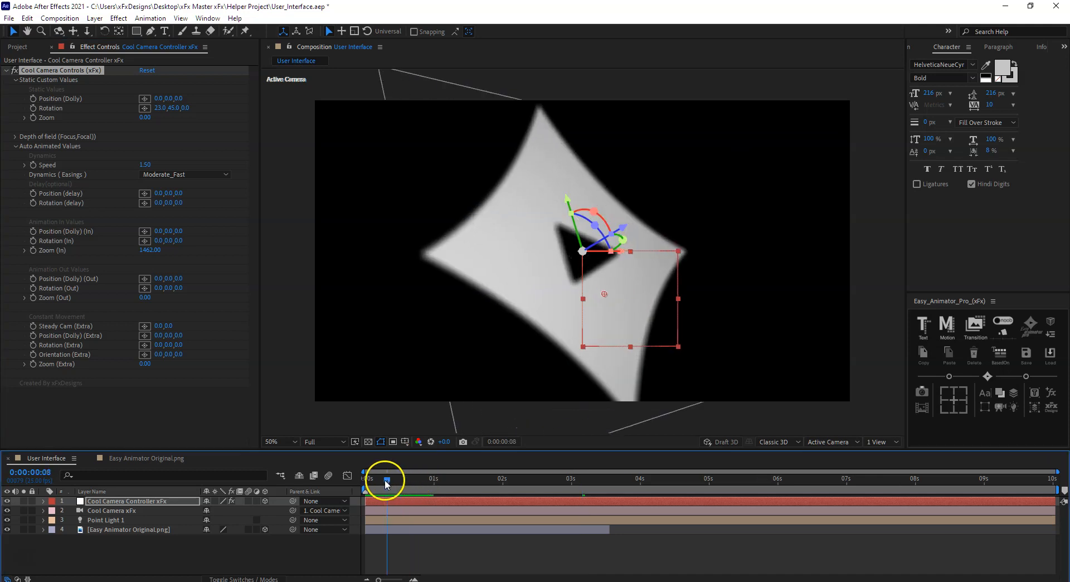
pyautogui.moveTo(179, 241); pyautogui.dragTo(226, 245)
pyautogui.press('space')
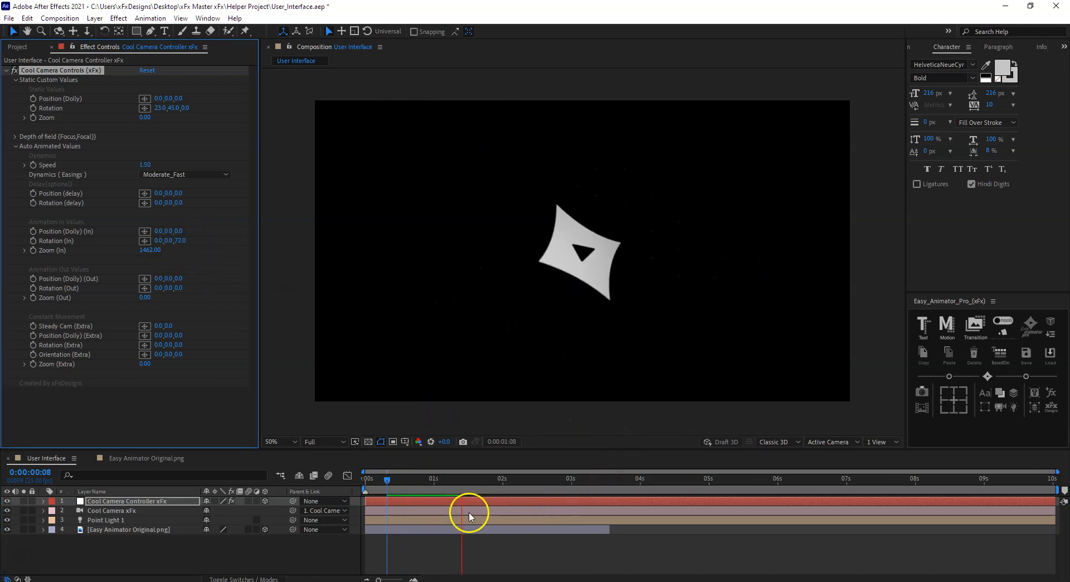
pyautogui.moveTo(470, 480); pyautogui.dragTo(148, 504)
pyautogui.press('space')
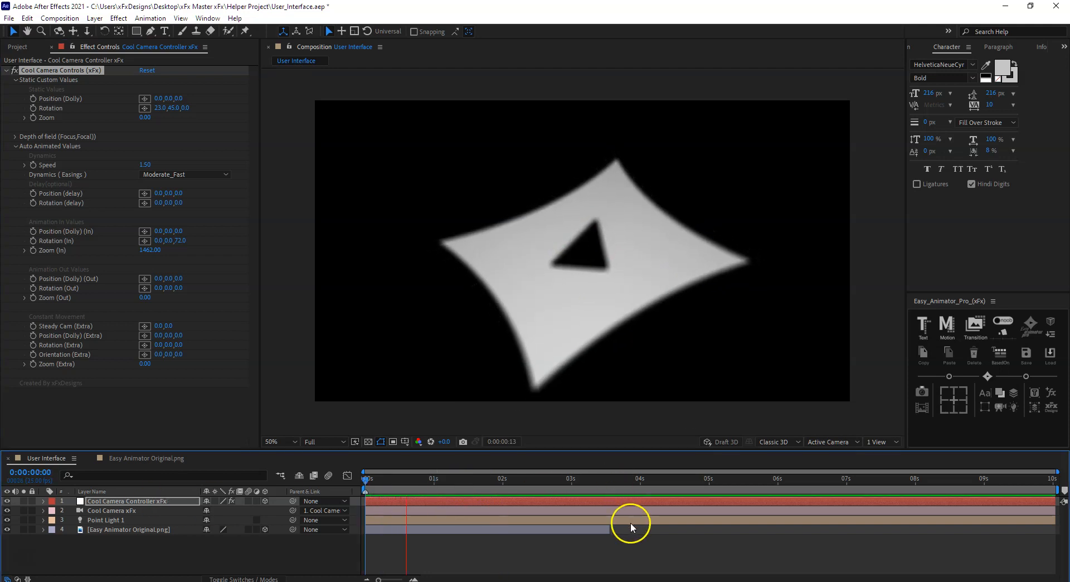
pyautogui.press('space')
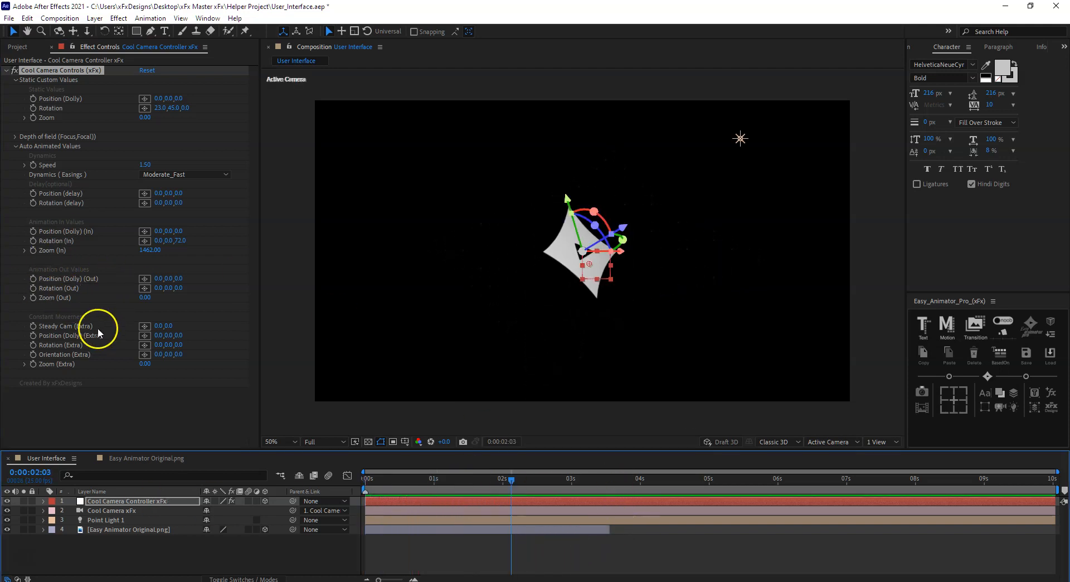
# - Set the camera controller's Rotation (Extra) to 0, -21, 0 and preview the animation from the start
pyautogui.moveTo(167, 345)
pyautogui.mouseDown()
pyautogui.moveTo(178, 345)
pyautogui.moveTo(160, 345)
pyautogui.mouseUp()
pyautogui.moveTo(515, 483); pyautogui.dragTo(329, 487)
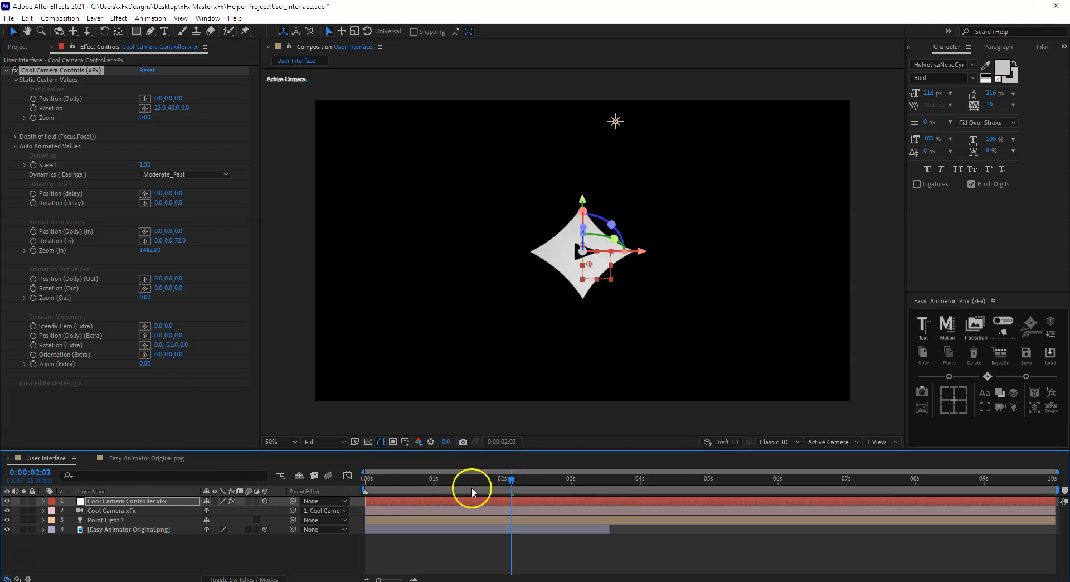
pyautogui.press('space')
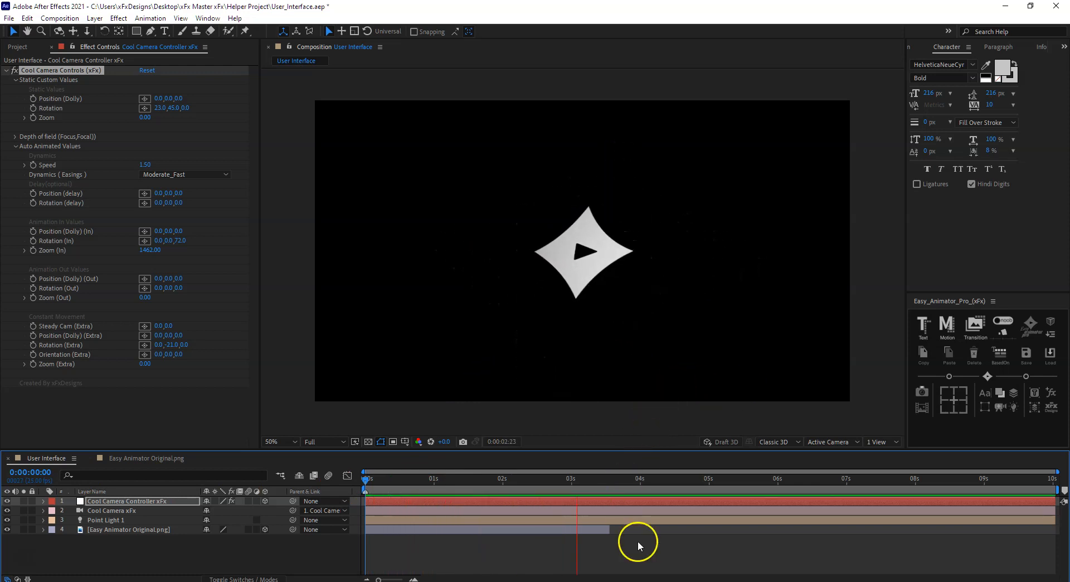
# - Extend the Easy Animator Original.png layer to the end of the composition and play it back
pyautogui.press('space')
pyautogui.moveTo(610, 531); pyautogui.dragTo(819, 521)
pyautogui.press('space')
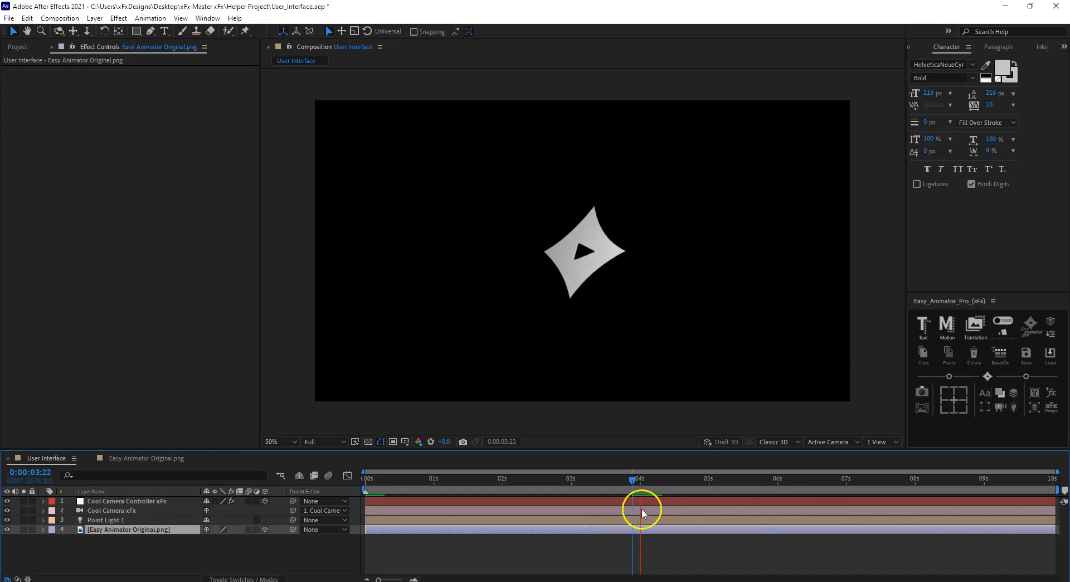
# - Set the Cool Camera Controller's Rotation (Extra) to 0, -15, 0 and preview the constant rotation from near the start
pyautogui.click(128, 511)
pyautogui.click(132, 502)
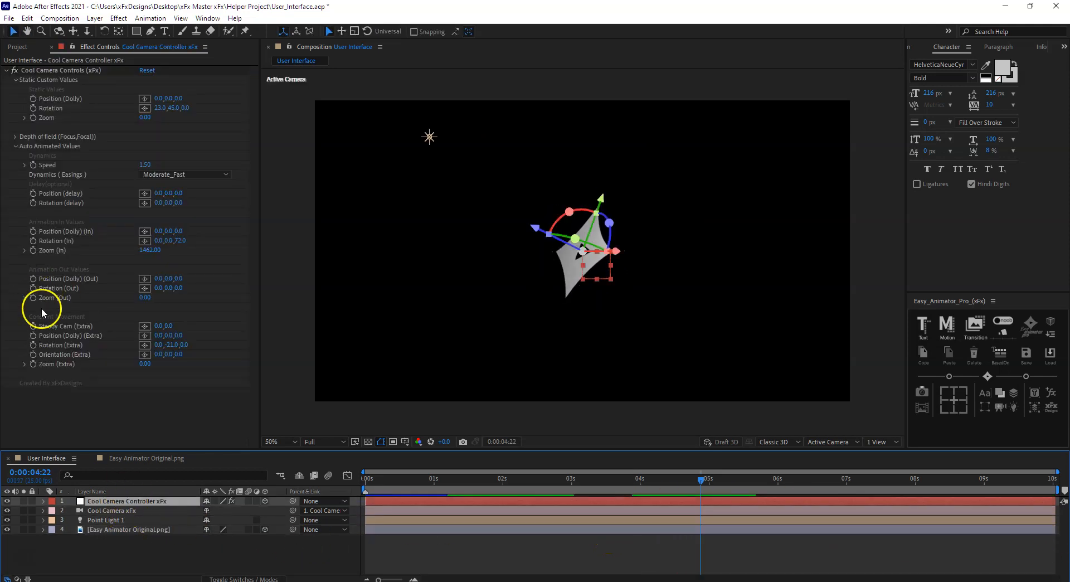
pyautogui.click(175, 344)
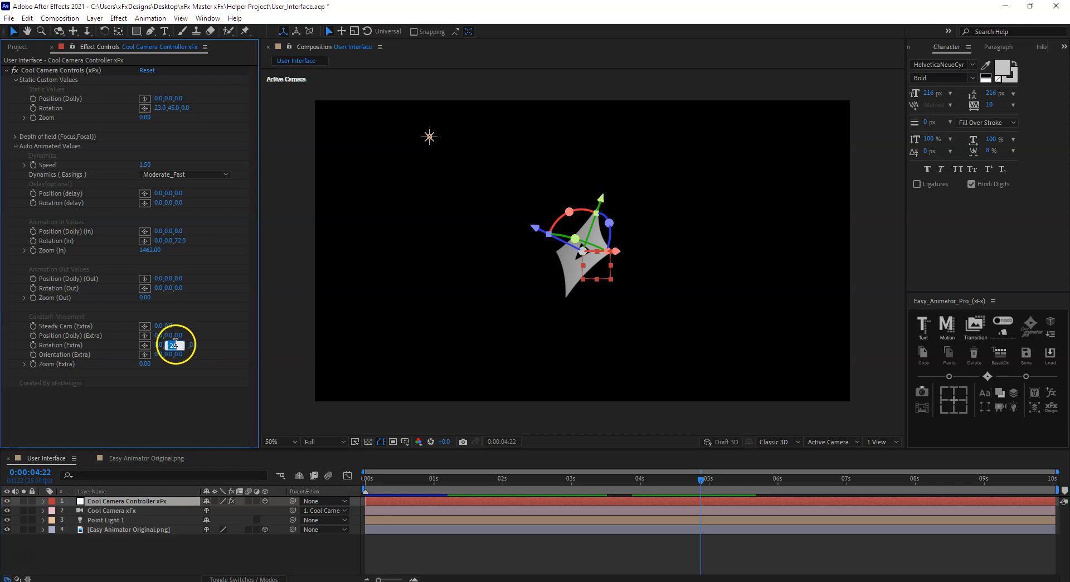
pyautogui.write('-15')
pyautogui.press('Return')
pyautogui.moveTo(624, 483); pyautogui.dragTo(401, 486)
pyautogui.press('space')
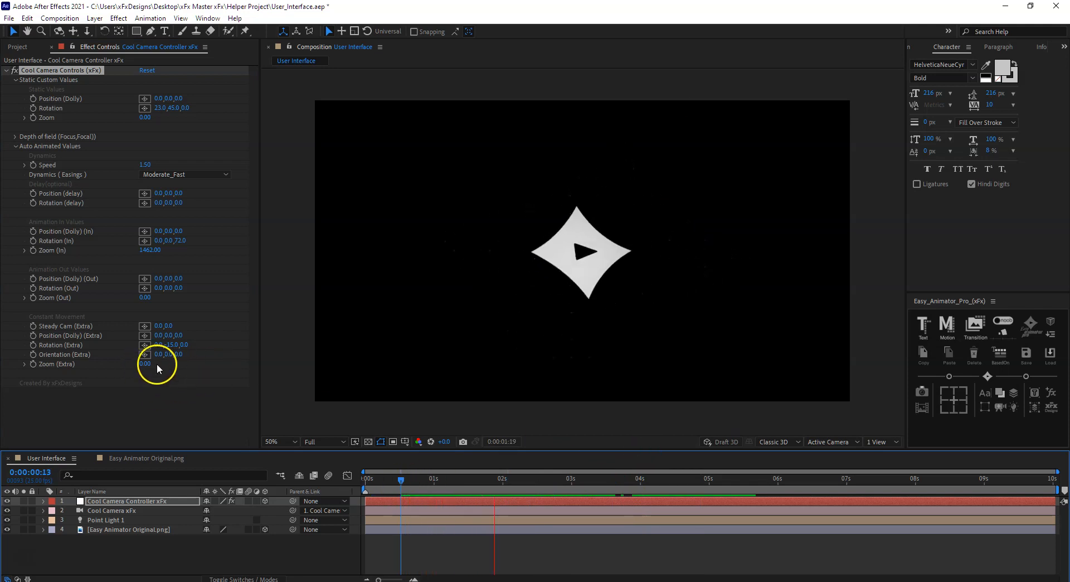
# - Set the camera controller's Zoom (Extra) to 60 and preview the constant zoom from the start
pyautogui.moveTo(144, 363); pyautogui.dragTo(175, 363)
pyautogui.click(457, 483)
pyautogui.press('space')
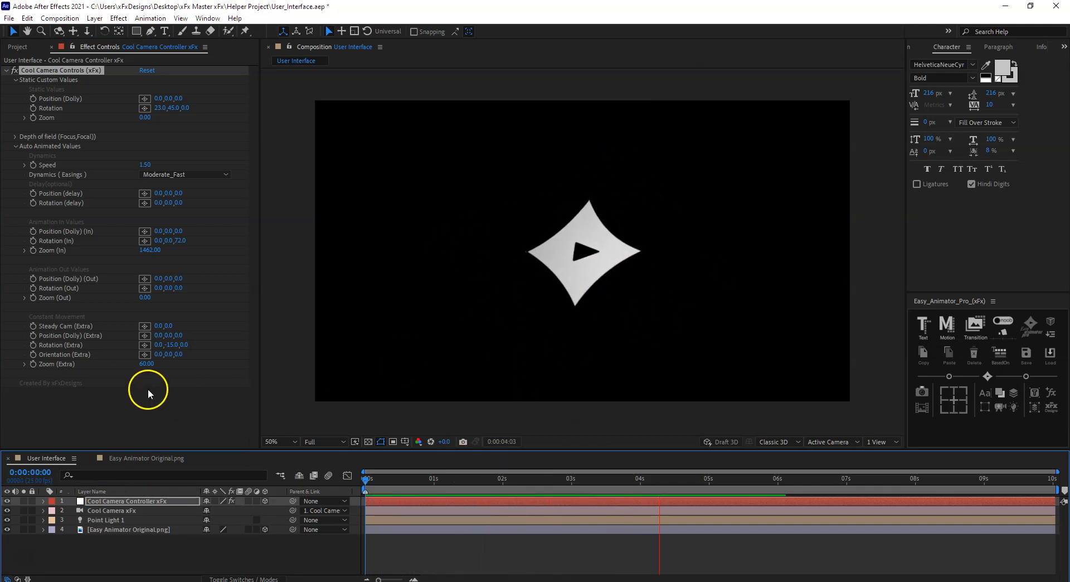
pyautogui.press('space')
# - Set the camera controller's Zoom (Extra) to 207, preview the move from the start and scrub back to 0:00:03:12
pyautogui.moveTo(148, 366); pyautogui.dragTo(235, 368)
pyautogui.moveTo(550, 482); pyautogui.dragTo(364, 479)
pyautogui.press('space')
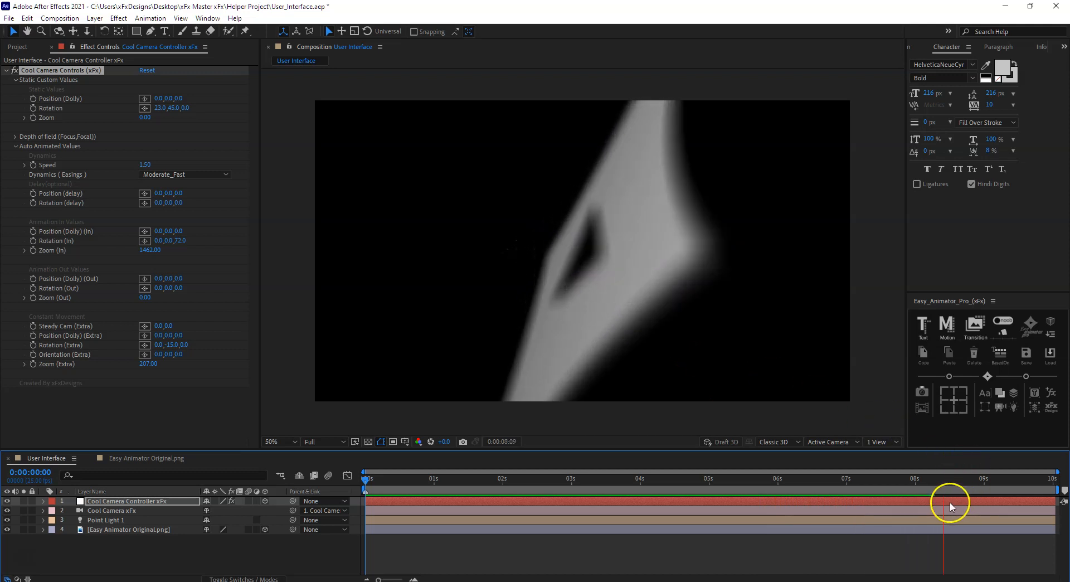
pyautogui.moveTo(996, 481); pyautogui.dragTo(604, 506)
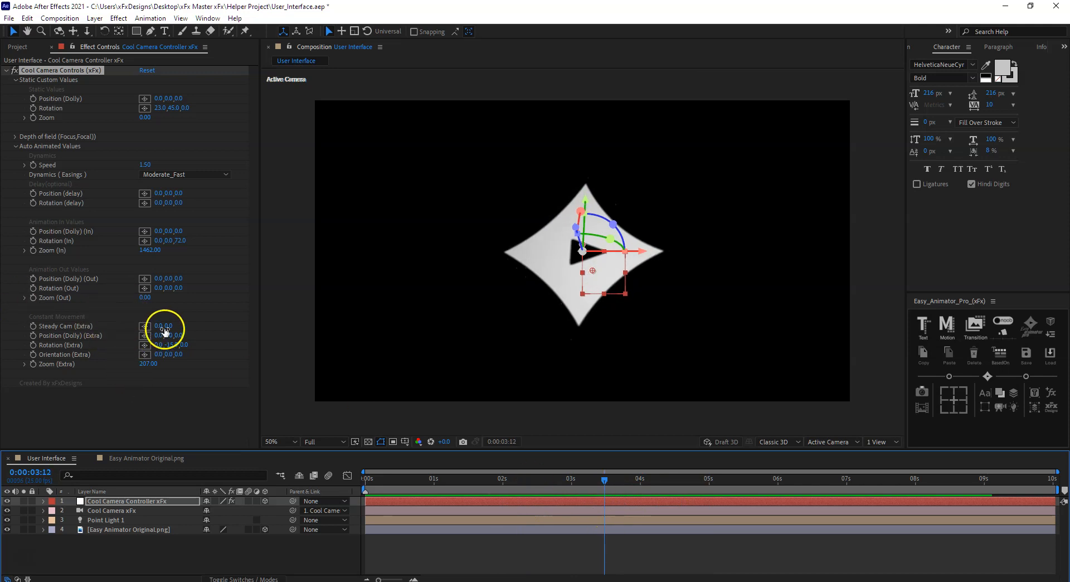
# - Set the camera controller's Steady Cam (Extra) to 16, 8 and preview the wobble from near the start
pyautogui.moveTo(167, 327); pyautogui.dragTo(167, 328)
pyautogui.moveTo(539, 482); pyautogui.dragTo(389, 491)
pyautogui.press('space')
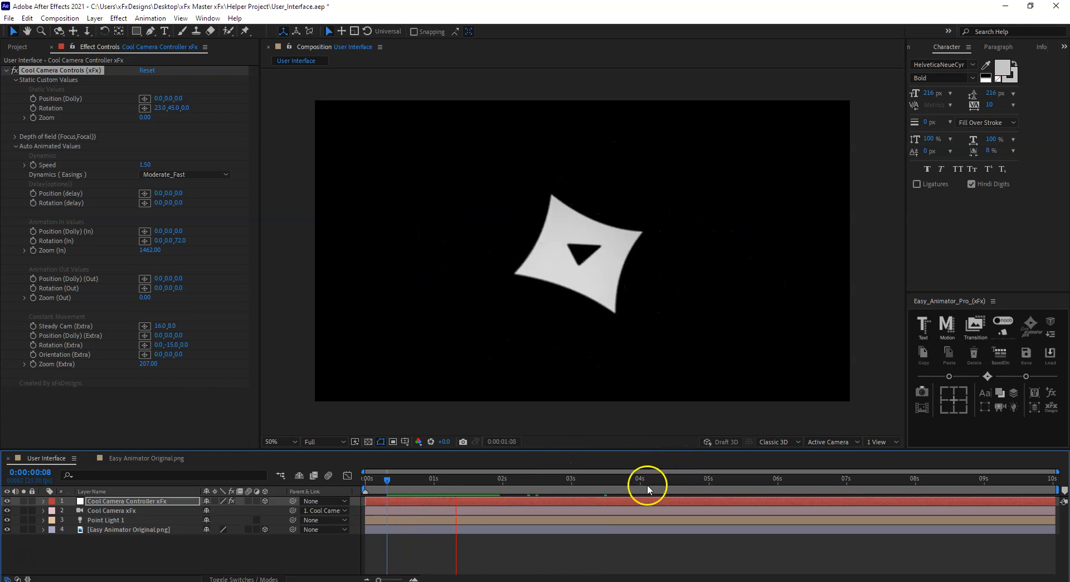
pyautogui.press('space')
# - Reset both Steady Cam (Extra) values on the camera controller to 0
pyautogui.click(160, 325)
pyautogui.write('0')
pyautogui.press('Tab')
pyautogui.write('0')
pyautogui.press('Return')
pyautogui.click(200, 328)
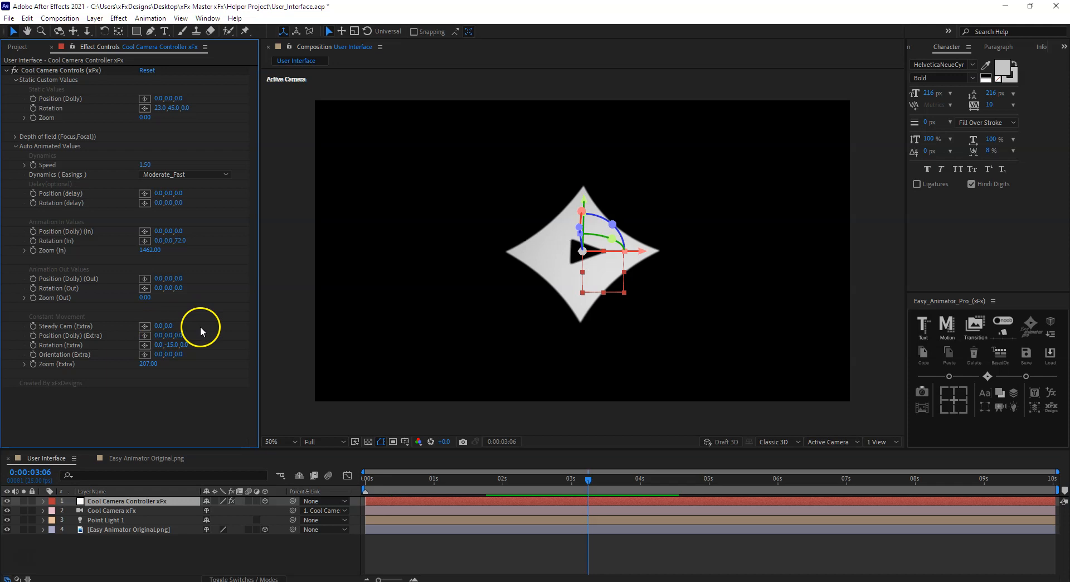
# - Trim the Cool Camera Controller and Cool Camera layers together so they end at 0:00:03:23
pyautogui.moveTo(696, 479); pyautogui.dragTo(635, 487)
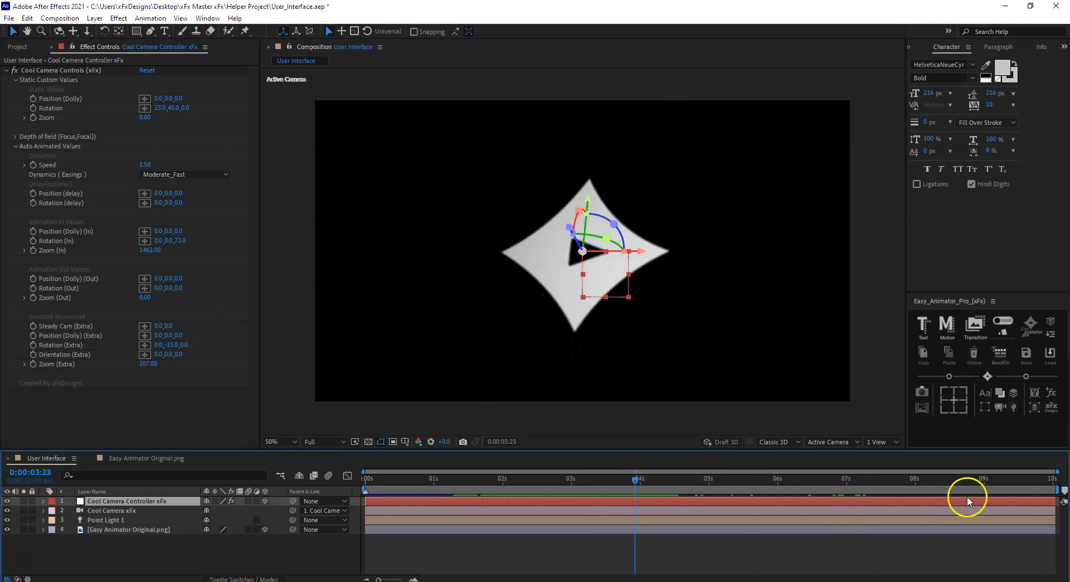
pyautogui.click(1052, 510)
pyautogui.keyDown('shift'); pyautogui.click(1052, 501); pyautogui.keyUp('shift')
pyautogui.moveTo(1056, 502); pyautogui.dragTo(690, 516)
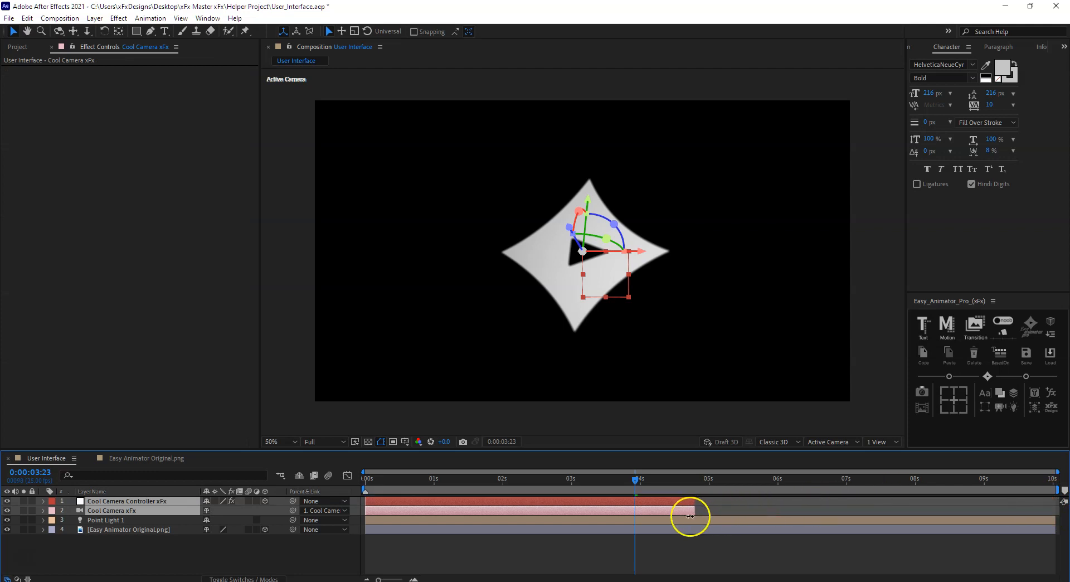
pyautogui.click(162, 552)
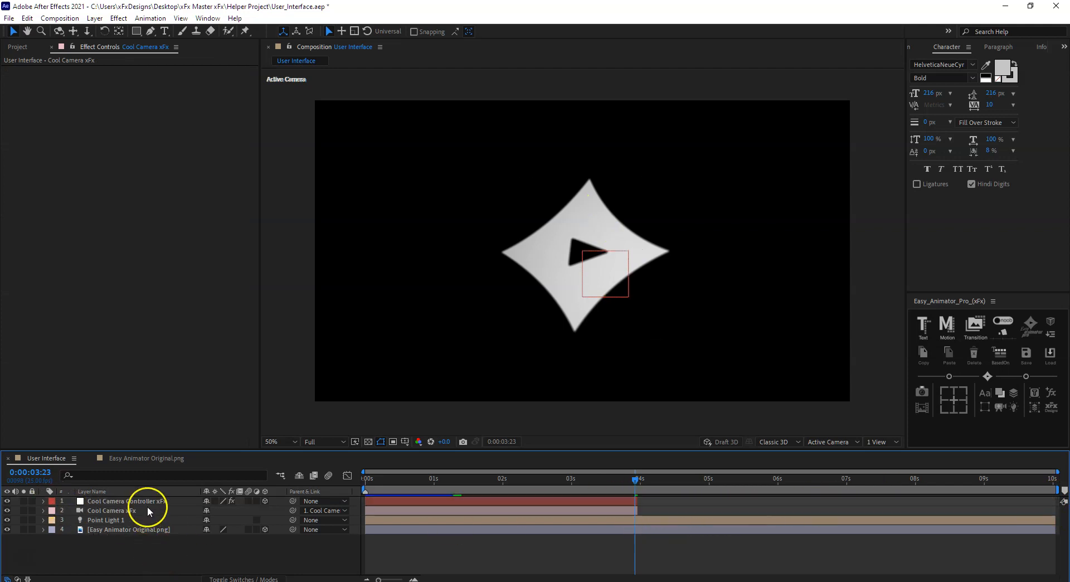
# - Set the camera controller's Zoom (Out) to 1880 and preview the animation from the start
pyautogui.click(142, 501)
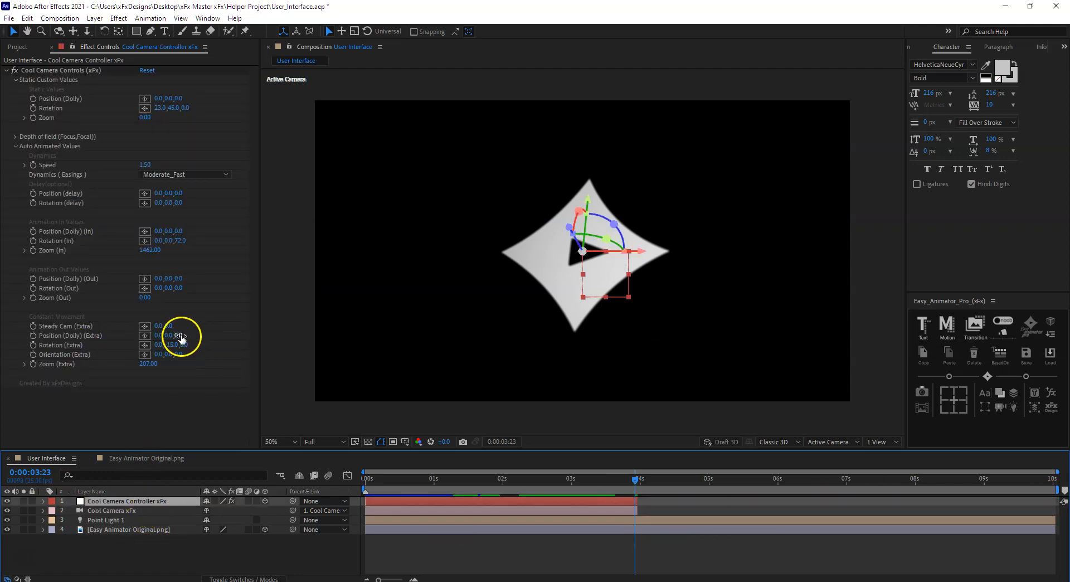
pyautogui.moveTo(145, 299); pyautogui.dragTo(268, 307)
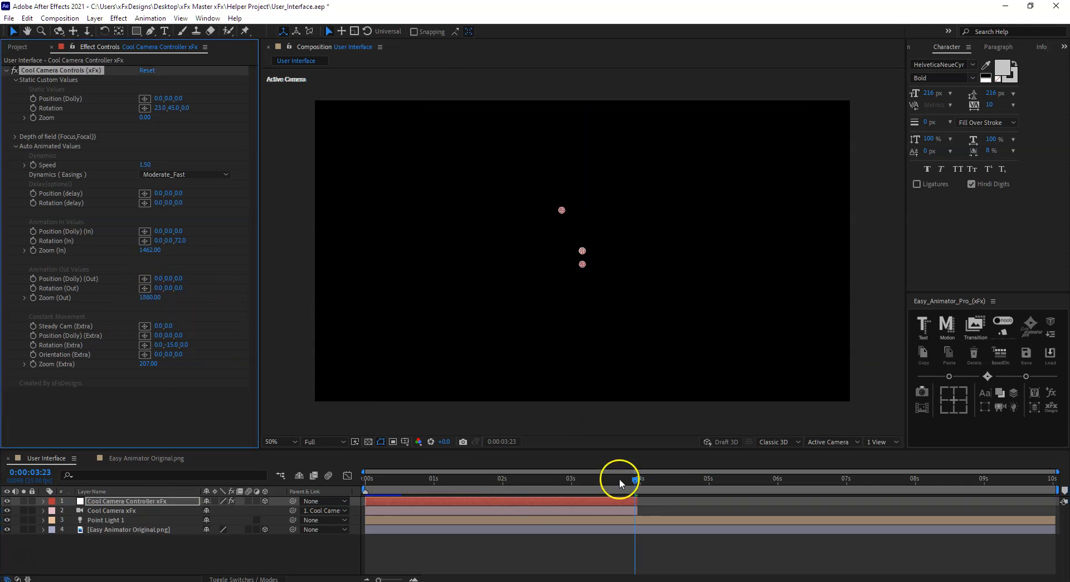
pyautogui.press('Home')
pyautogui.press('space')
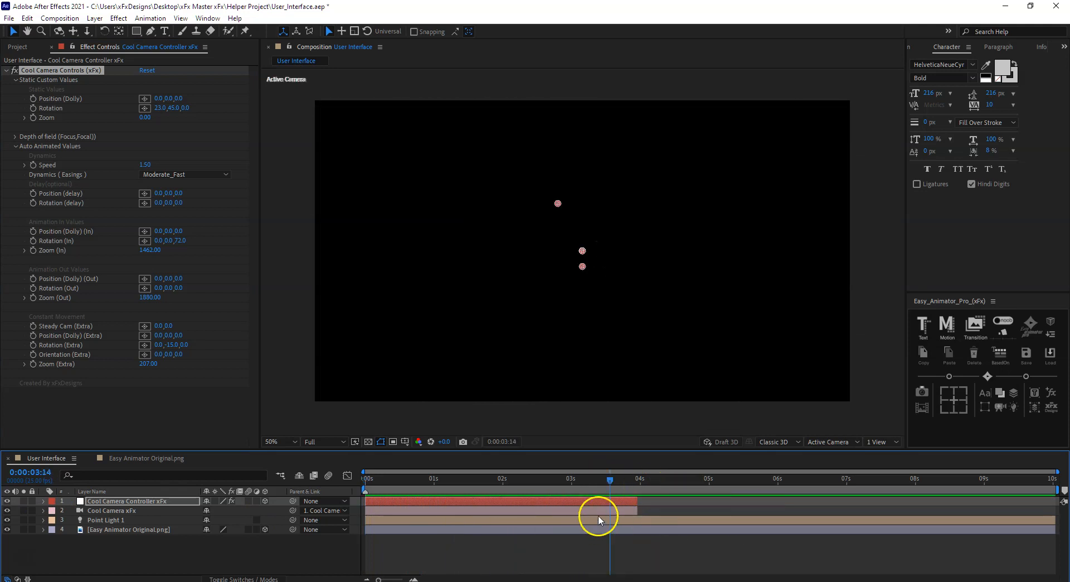
# - Extend the Cool Camera Controller and Cool Camera layers to about 6.4 seconds and preview the move from the start
pyautogui.click(647, 510)
pyautogui.moveTo(643, 502); pyautogui.dragTo(814, 506)
pyautogui.moveTo(612, 481); pyautogui.dragTo(363, 502)
pyautogui.press('space')
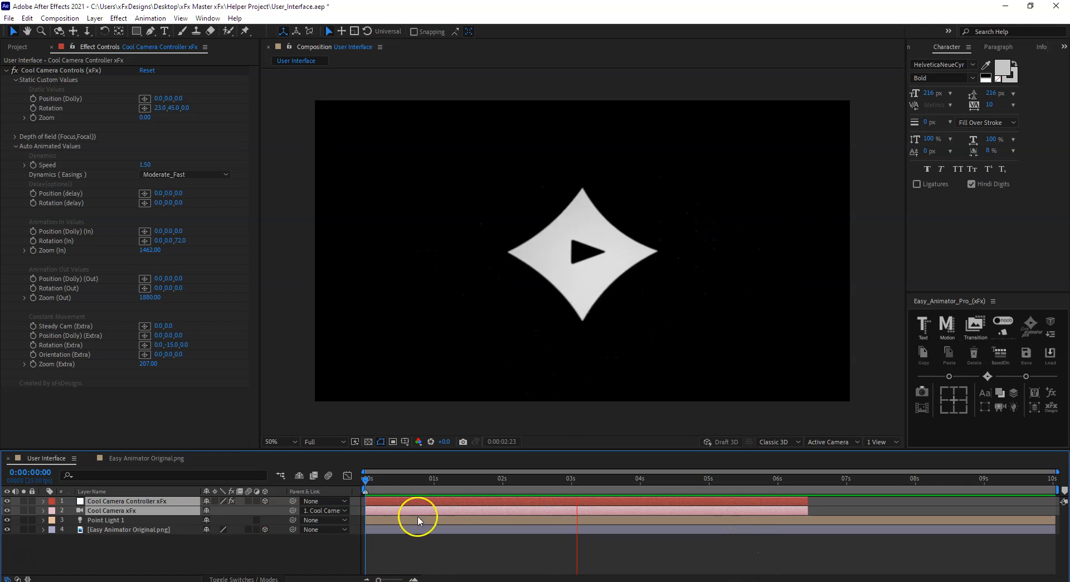
pyautogui.press('space')
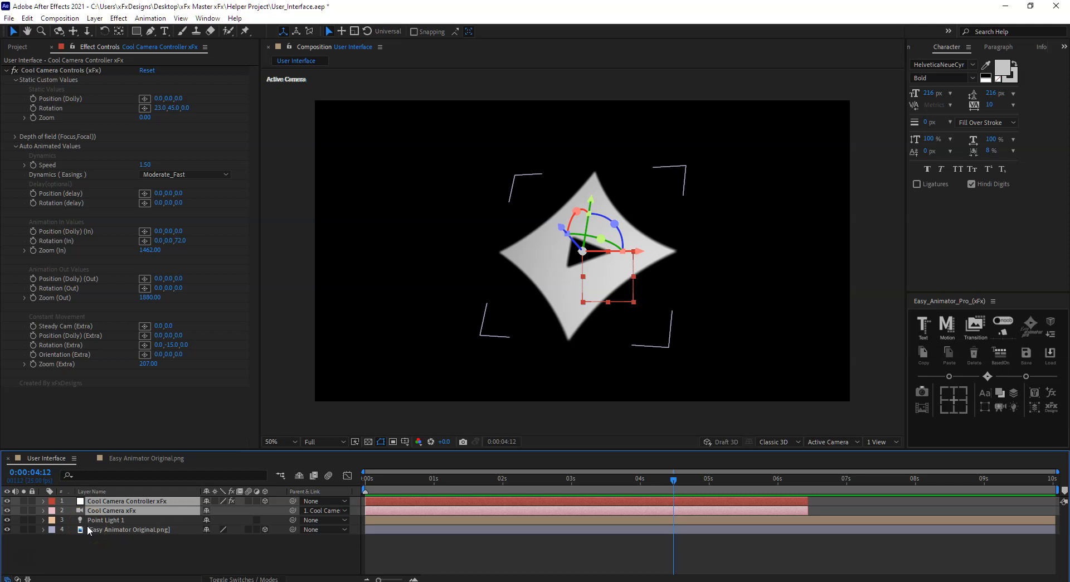
# - Delete the camera controller, camera, point light and image layers from the composition
pyautogui.keyDown('shift'); pyautogui.click(114, 521); pyautogui.keyUp('shift')
pyautogui.keyDown('shift'); pyautogui.click(120, 531); pyautogui.keyUp('shift')
pyautogui.press('Delete')
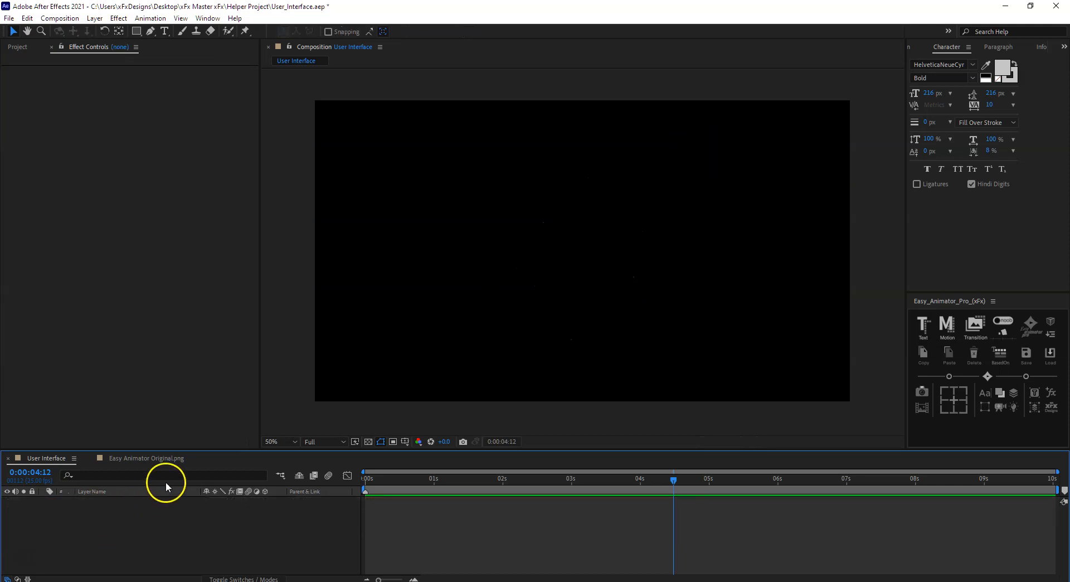
# - Create a "Type me!" text layer and add a Cool Box behind it
pyautogui.click(985, 397)
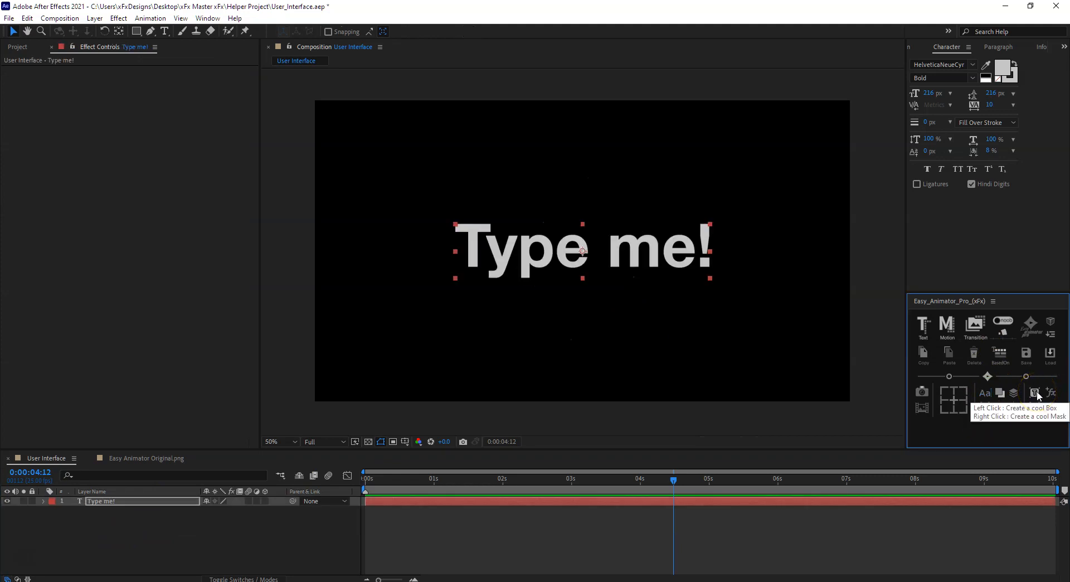
pyautogui.click(137, 522)
pyautogui.click(137, 503)
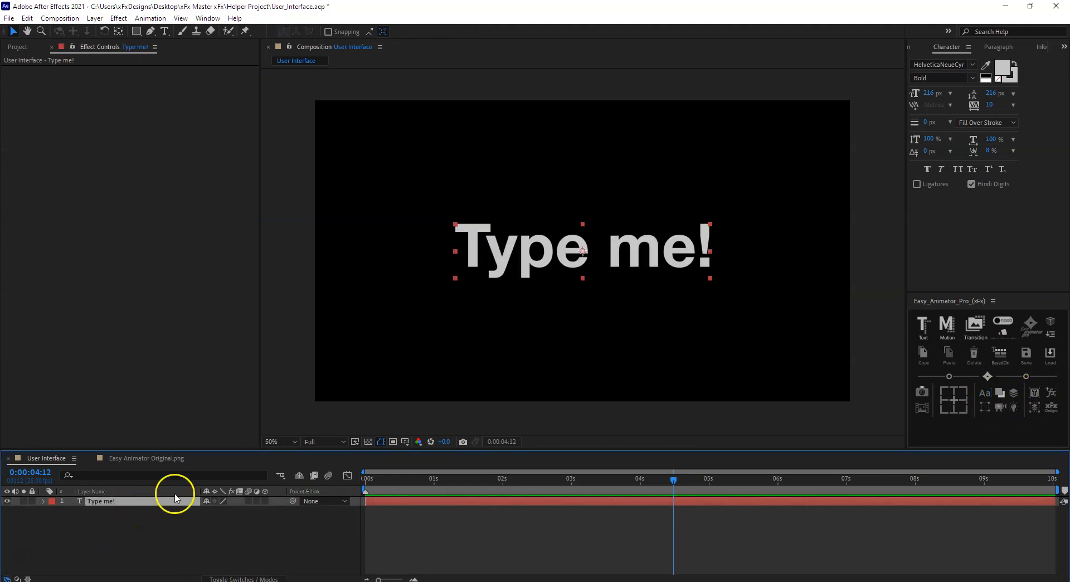
pyautogui.moveTo(603, 480); pyautogui.dragTo(576, 496)
pyautogui.click(1036, 394)
pyautogui.click(105, 501)
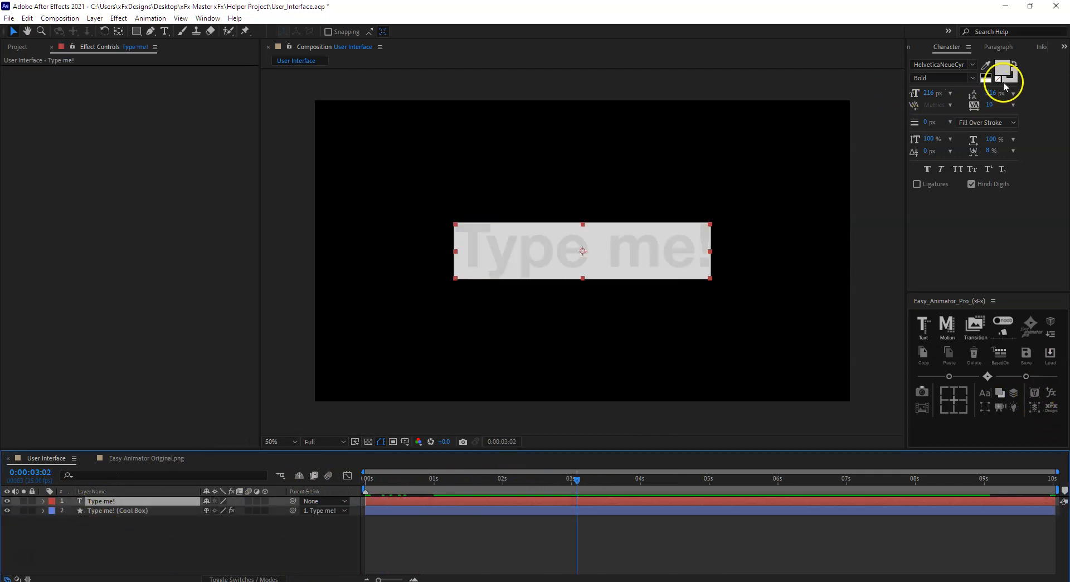
# - Set the Cool Box's Main Color to magenta FF00D2
pyautogui.click(136, 509)
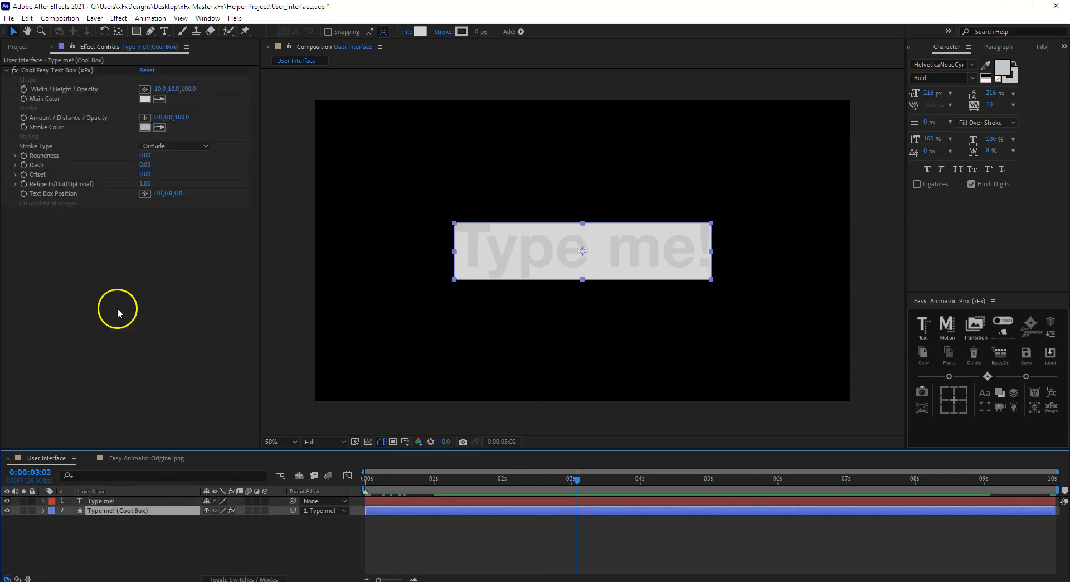
pyautogui.click(148, 102)
pyautogui.moveTo(239, 470); pyautogui.dragTo(320, 398)
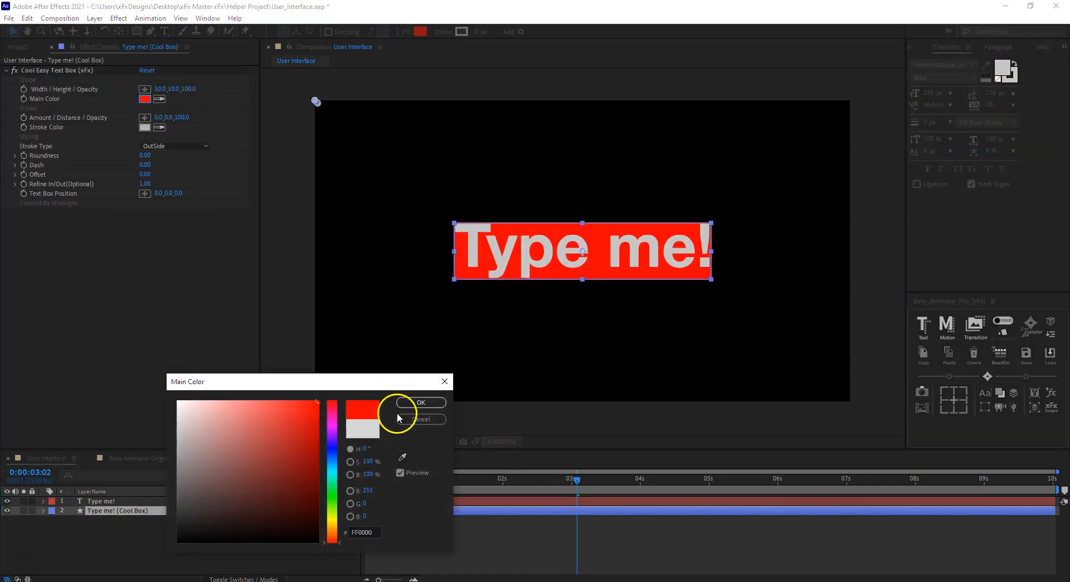
pyautogui.click(329, 417)
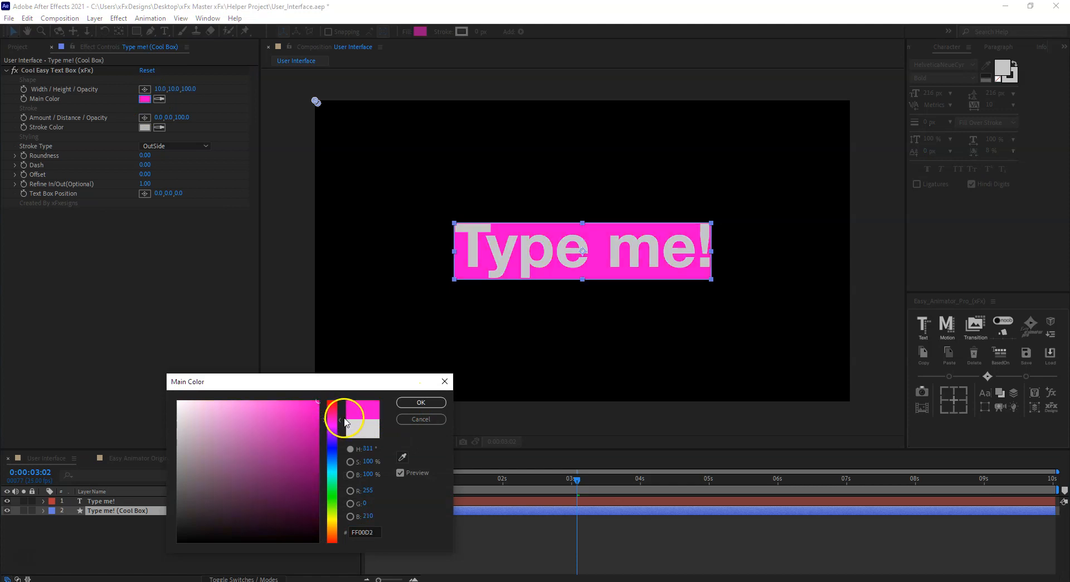
pyautogui.click(420, 402)
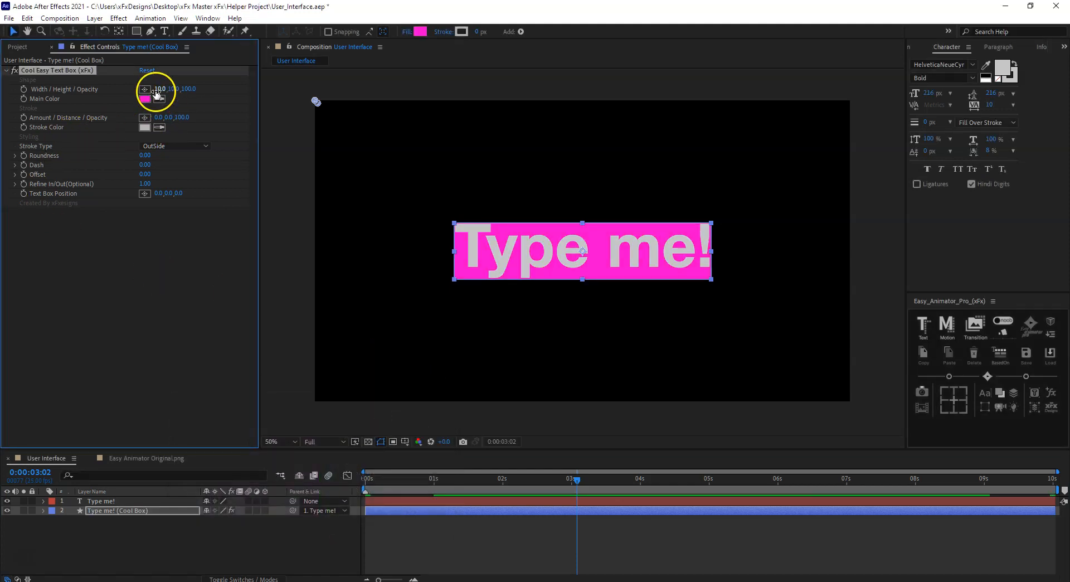
# - Set the Cool Box's width and height to 66 and 78, stroke amount and distance to 60 and 61, and Roundness to 109
pyautogui.moveTo(163, 90)
pyautogui.mouseDown()
pyautogui.moveTo(208, 93)
pyautogui.moveTo(193, 93)
pyautogui.moveTo(203, 120)
pyautogui.moveTo(179, 117)
pyautogui.moveTo(205, 118)
pyautogui.moveTo(177, 118)
pyautogui.mouseUp()
pyautogui.hotkey('ctrl', 'z')
pyautogui.moveTo(143, 156)
pyautogui.mouseDown()
pyautogui.moveTo(334, 153)
pyautogui.moveTo(281, 167)
pyautogui.mouseUp()
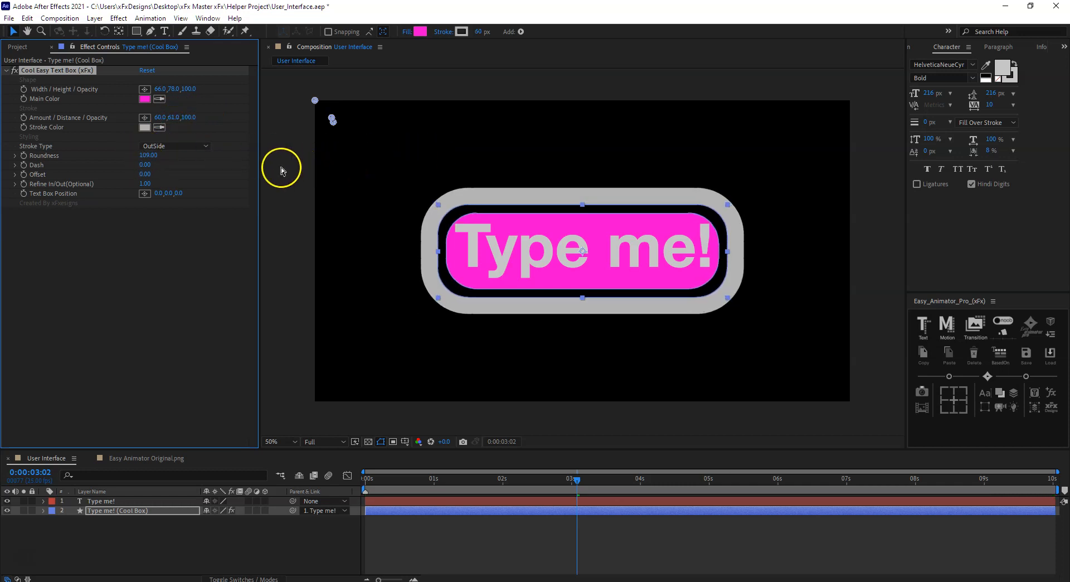
# - Replace the "Type me!" text with "test" so the box resizes around it
pyautogui.click(161, 550)
pyautogui.click(125, 501)
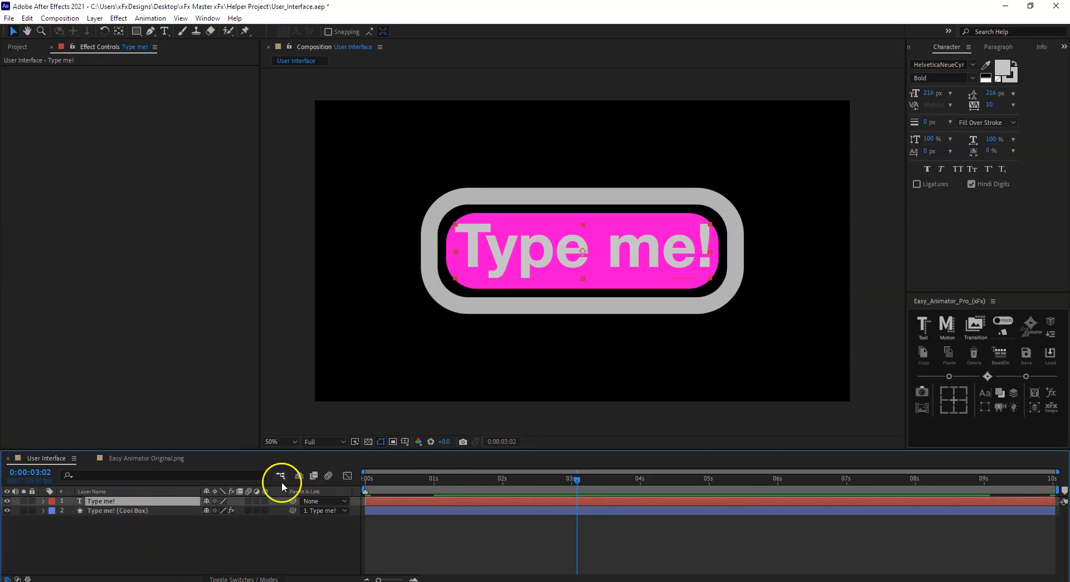
pyautogui.doubleClick(186, 501)
pyautogui.write('test')
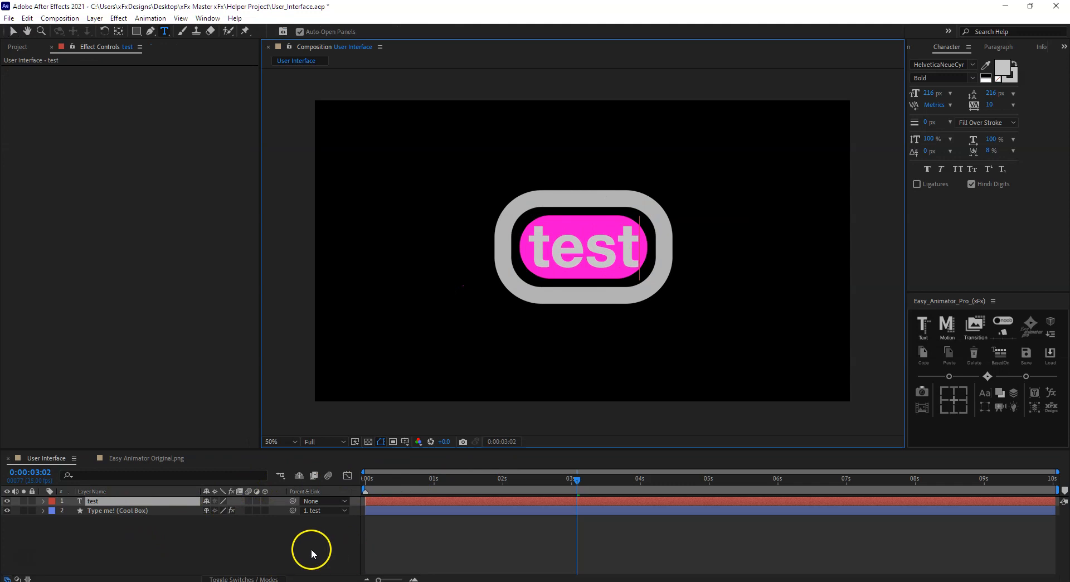
pyautogui.click(311, 553)
# - Apply the Snapper text animator to the "test" layer with Position 0, 179, 0 and preview it from the start
pyautogui.click(132, 501)
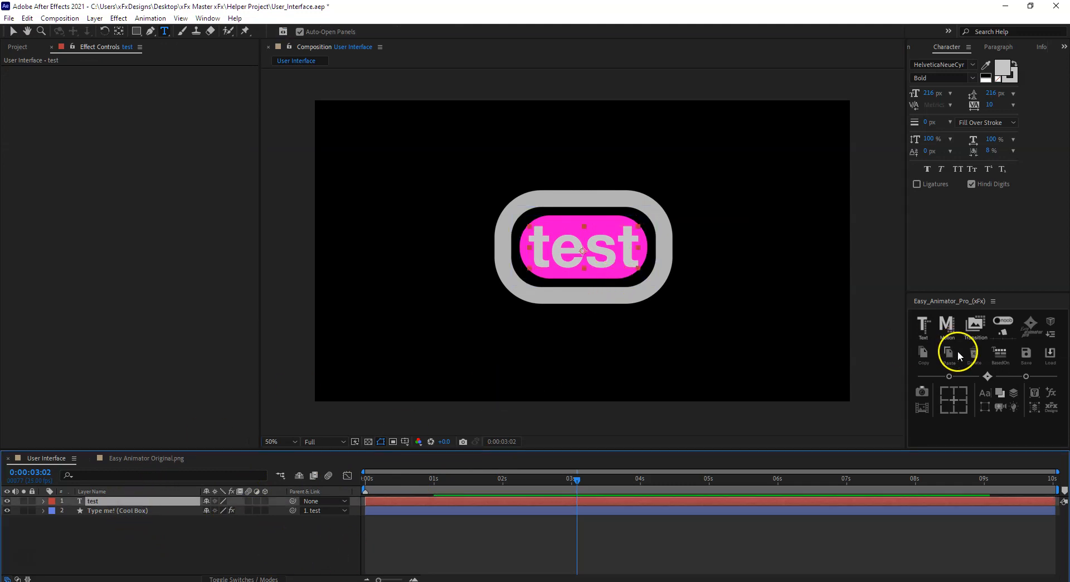
pyautogui.click(929, 326)
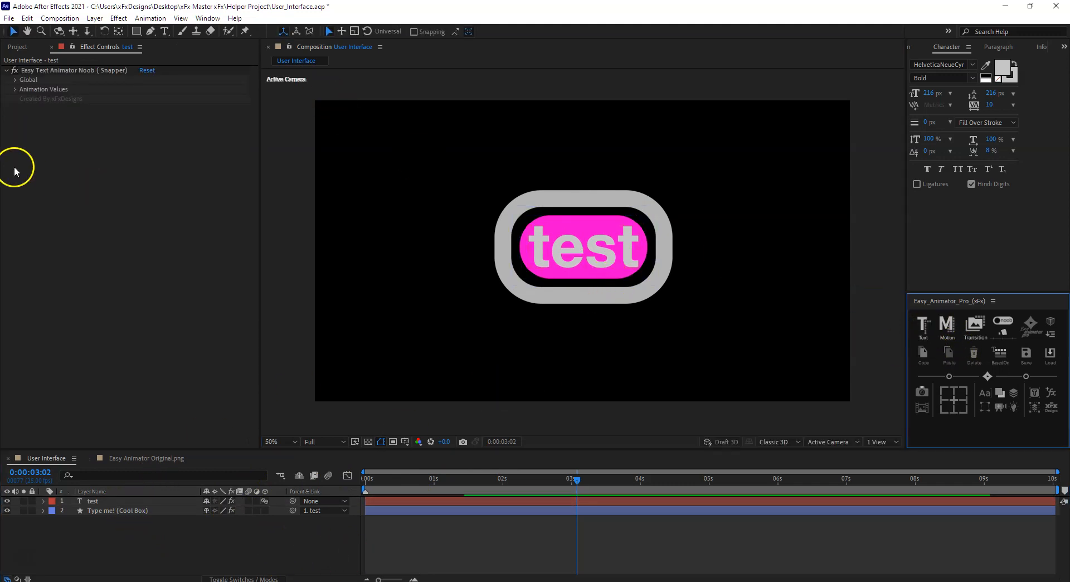
pyautogui.click(16, 89)
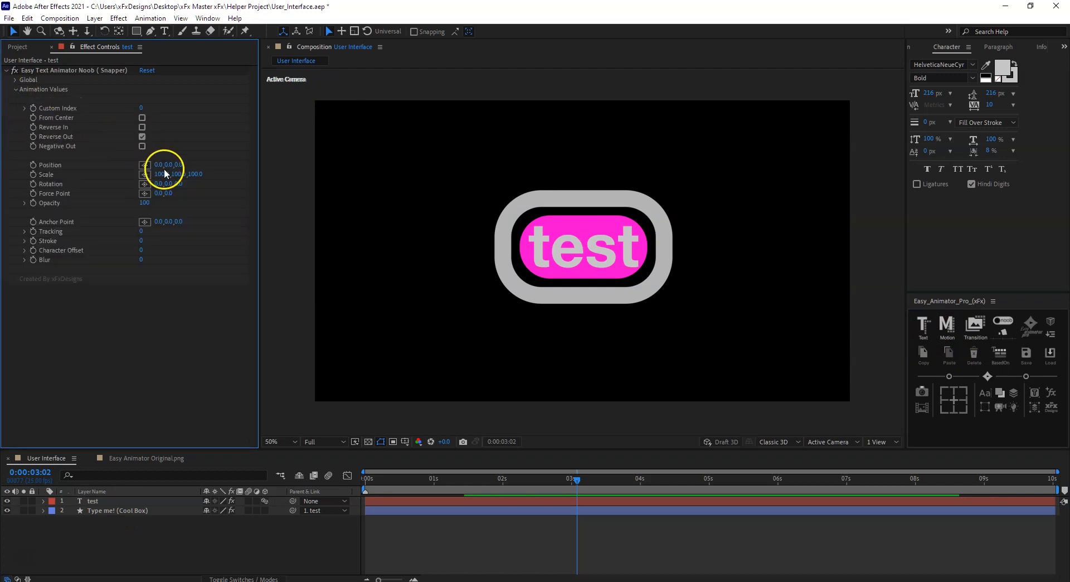
pyautogui.moveTo(167, 167); pyautogui.dragTo(257, 182)
pyautogui.moveTo(468, 477); pyautogui.dragTo(288, 474)
pyautogui.press('space')
pyautogui.moveTo(419, 476); pyautogui.dragTo(349, 490)
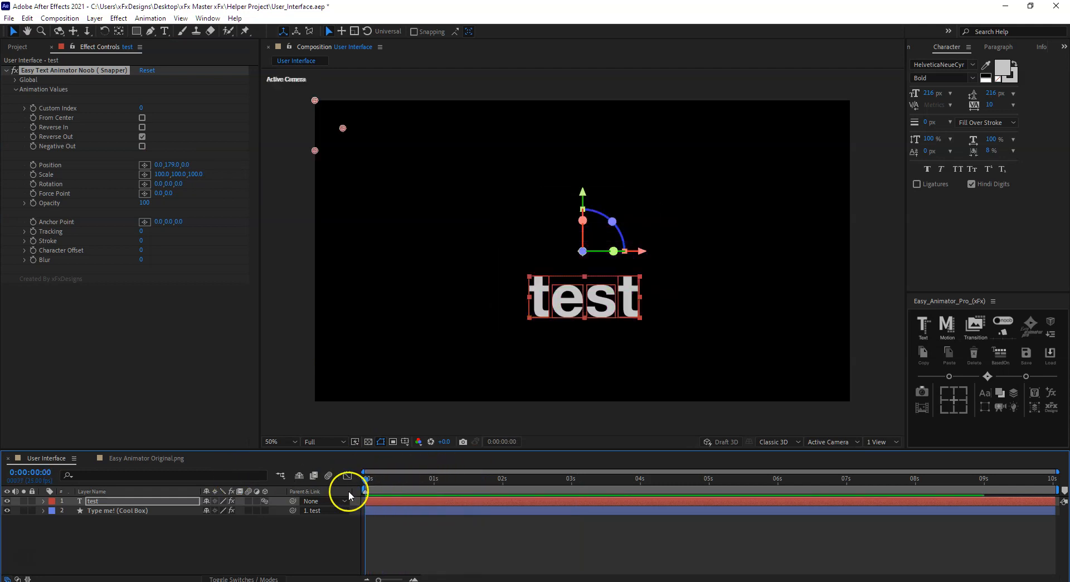
# - Set the Cool Box's Refine In/Out to 0 and preview how the box follows the text animation
pyautogui.click(141, 510)
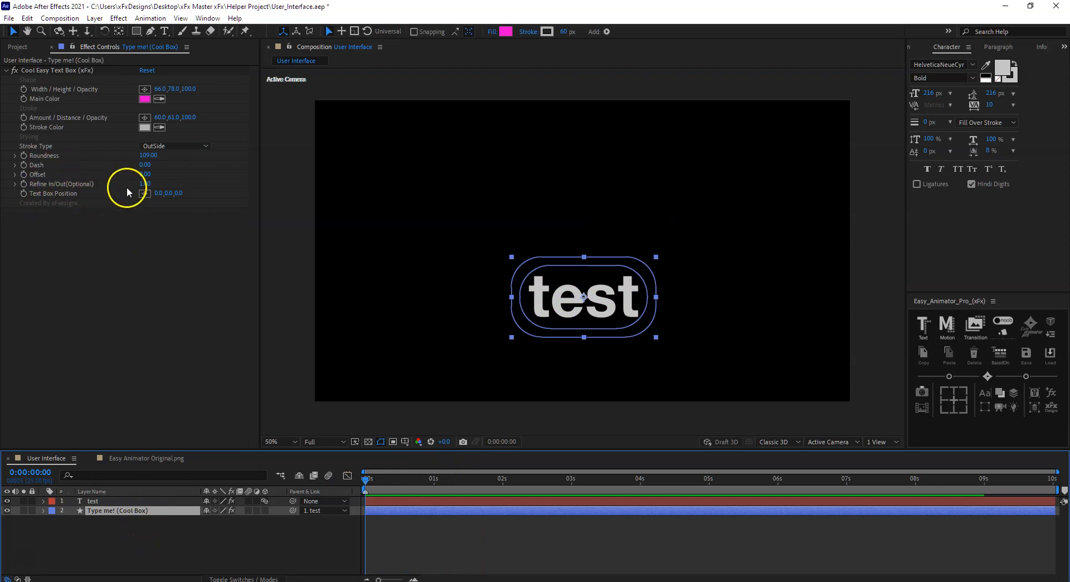
pyautogui.click(149, 289)
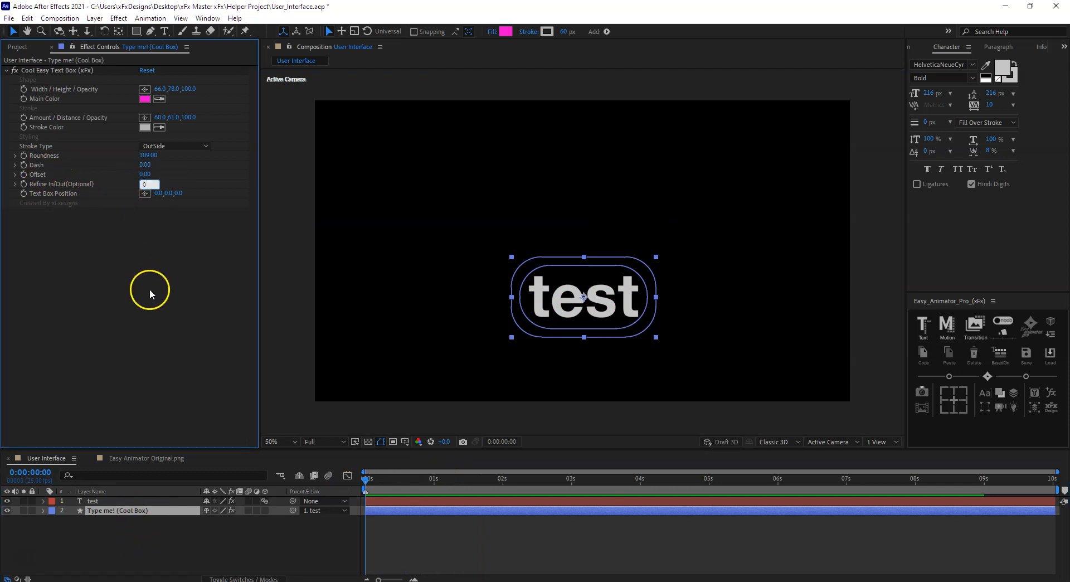
pyautogui.press('space')
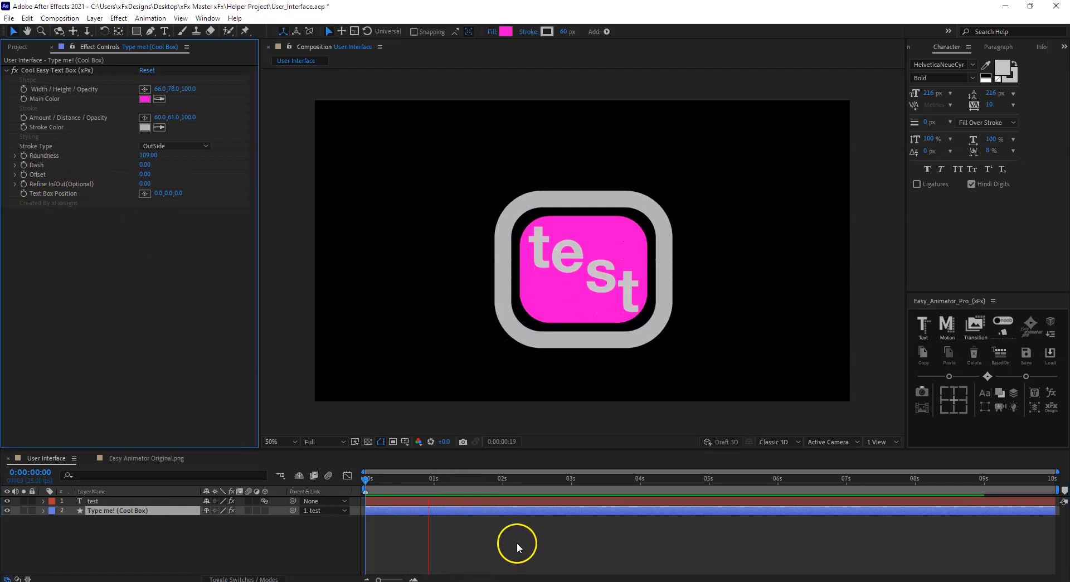
pyautogui.moveTo(499, 480); pyautogui.dragTo(736, 481)
pyautogui.moveTo(648, 506); pyautogui.dragTo(689, 505)
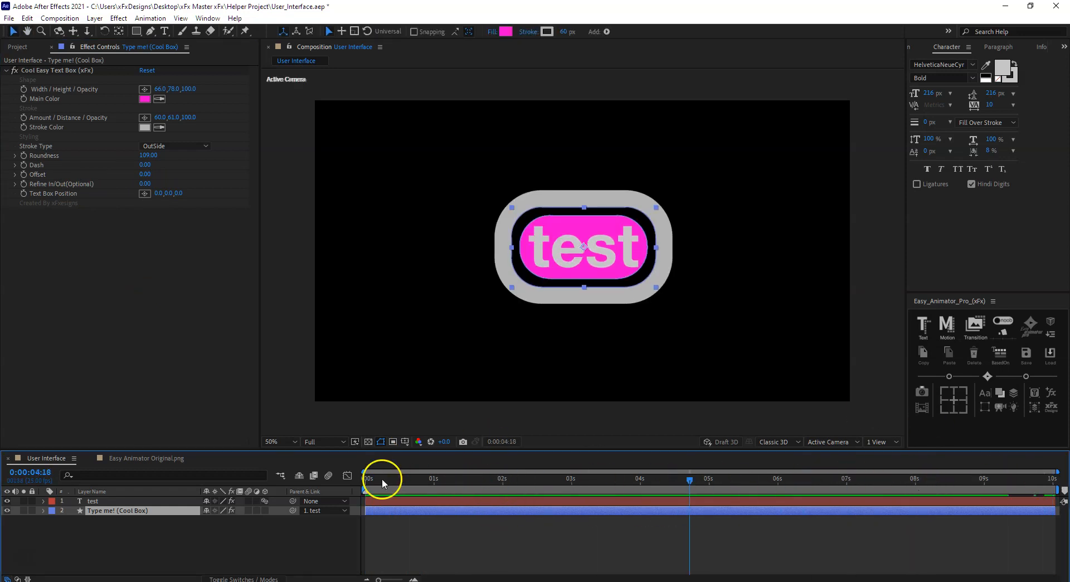
# - Delete the "Type me! (Cool Box)" layer and scrub through the remaining "test" text animation
pyautogui.press('Delete')
pyautogui.click(123, 502)
pyautogui.moveTo(485, 479); pyautogui.dragTo(461, 486)
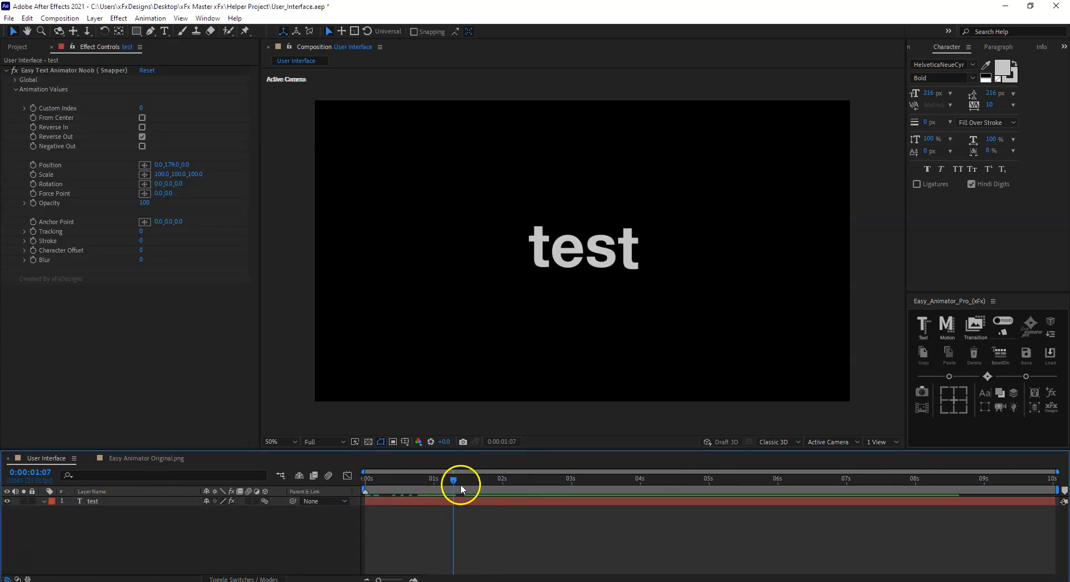
pyautogui.moveTo(881, 479); pyautogui.dragTo(576, 494)
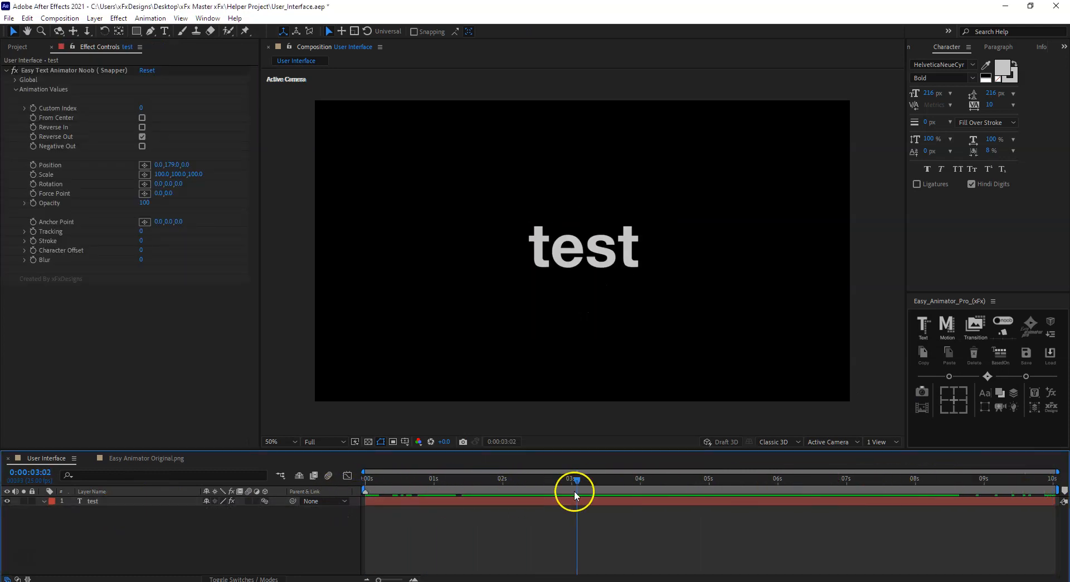
# - Add a Cool Mask to the "test" text layer at 0:00:04:14
pyautogui.click(543, 502)
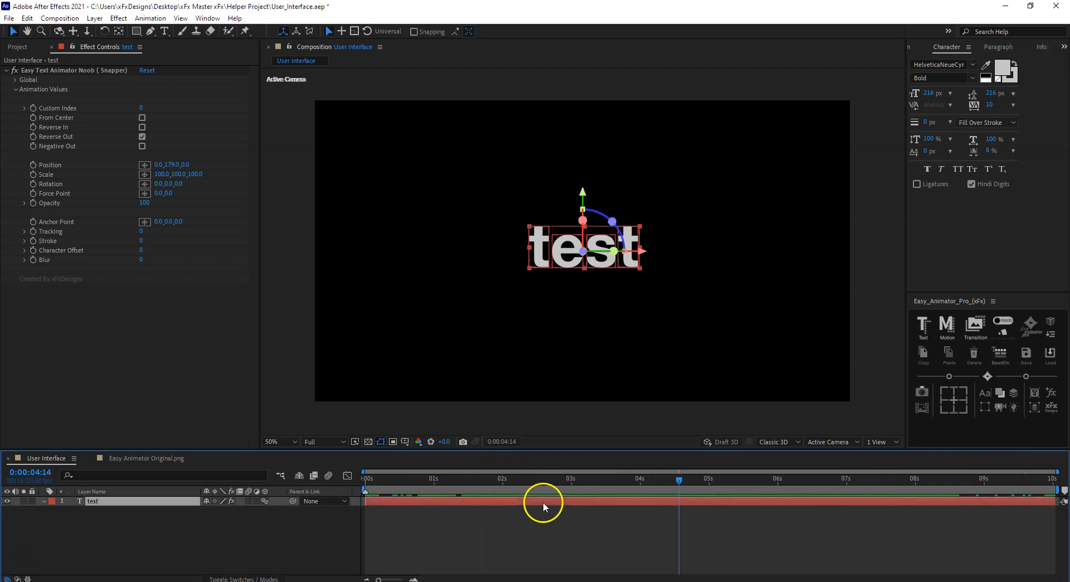
pyautogui.click(1035, 402)
pyautogui.click(659, 499)
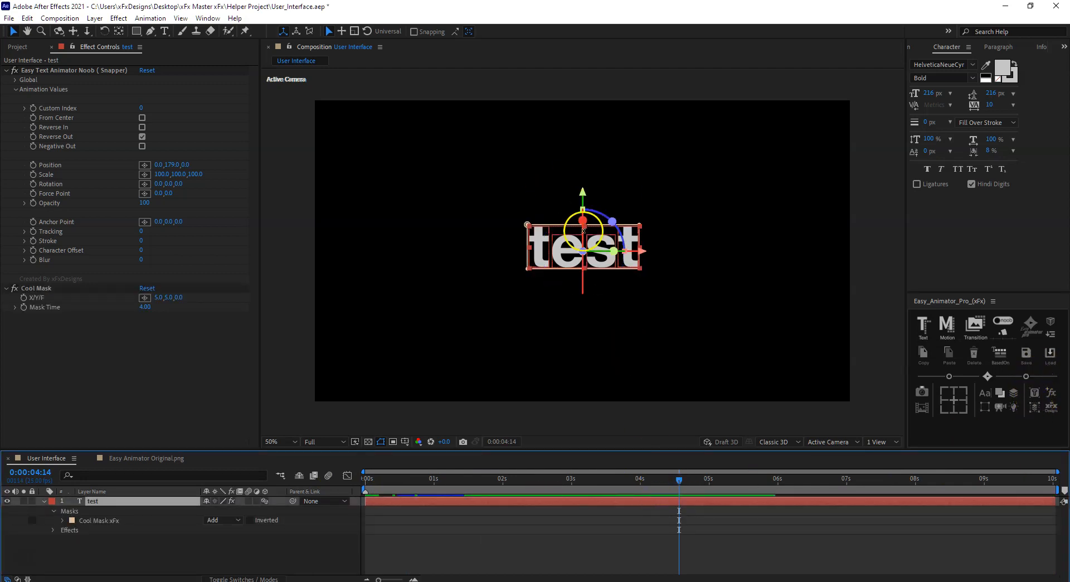
# - Replace the "test" text with "Type Mask" so the mask adapts to it
pyautogui.doubleClick(576, 497)
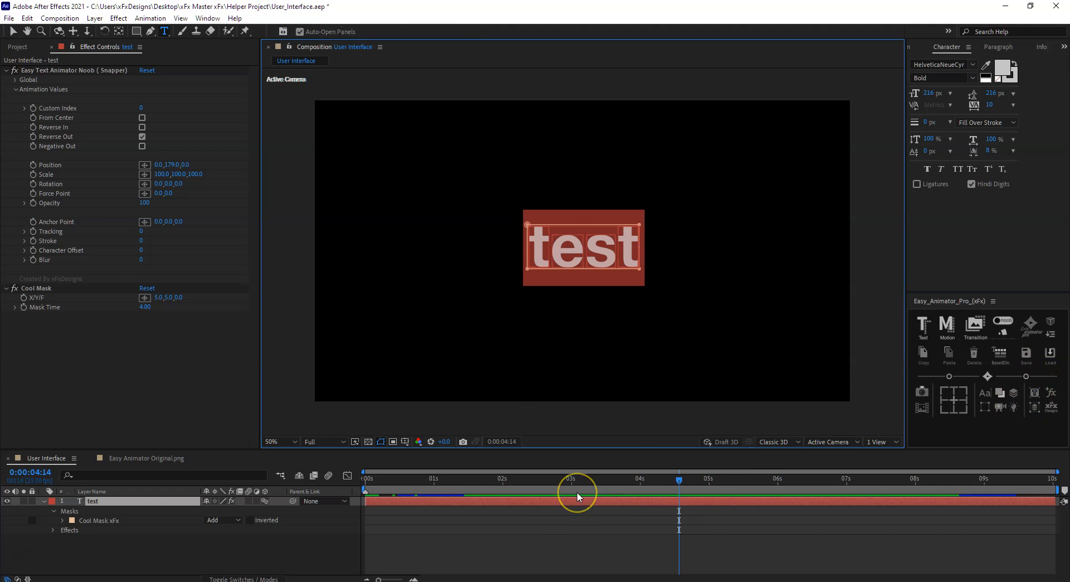
pyautogui.press('capslock')
pyautogui.press('capslock')
pyautogui.write('Type ,a')
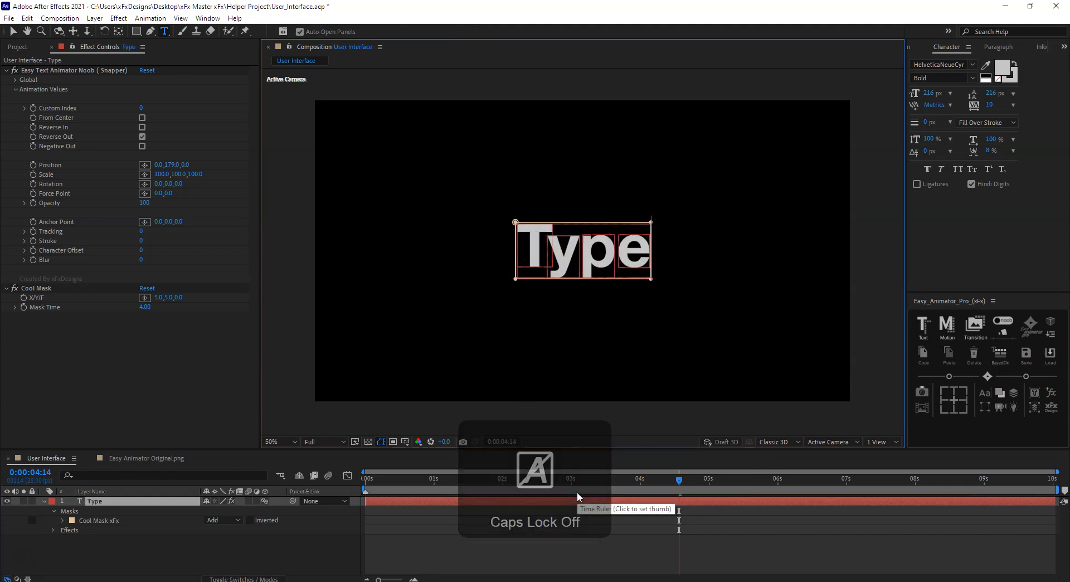
pyautogui.press('BackSpace')
pyautogui.press('BackSpace')
pyautogui.press('BackSpace')
pyautogui.press('capslock')
pyautogui.write('M')
pyautogui.press('capslock')
pyautogui.write('ask')
pyautogui.click(328, 574)
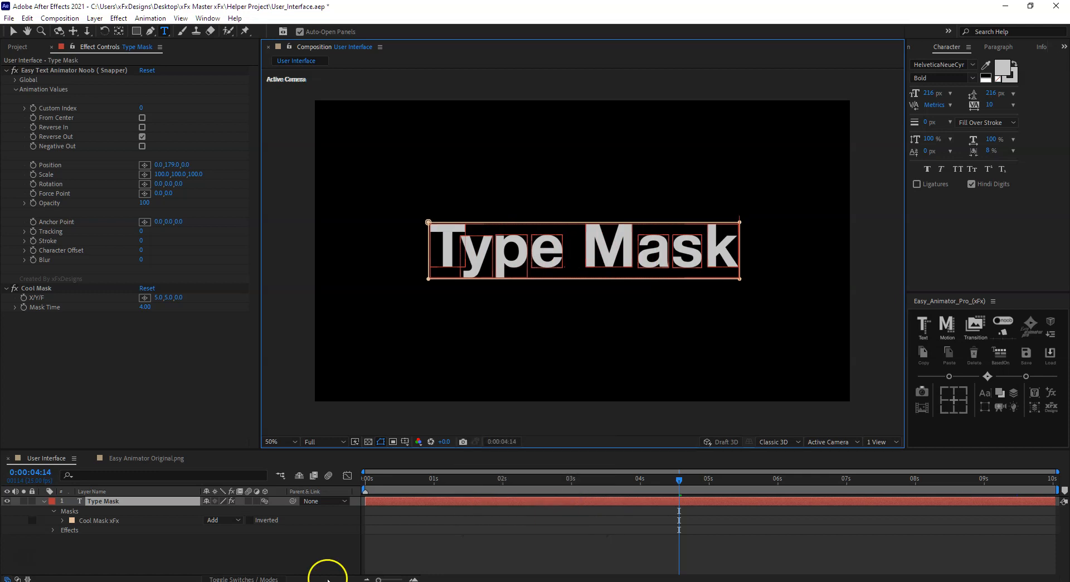
# - Set the Snapper animator's Position to 0, 237, 0 and preview the masked text animation from the start
pyautogui.click(432, 480)
pyautogui.moveTo(433, 480); pyautogui.dragTo(273, 498)
pyautogui.click(453, 504)
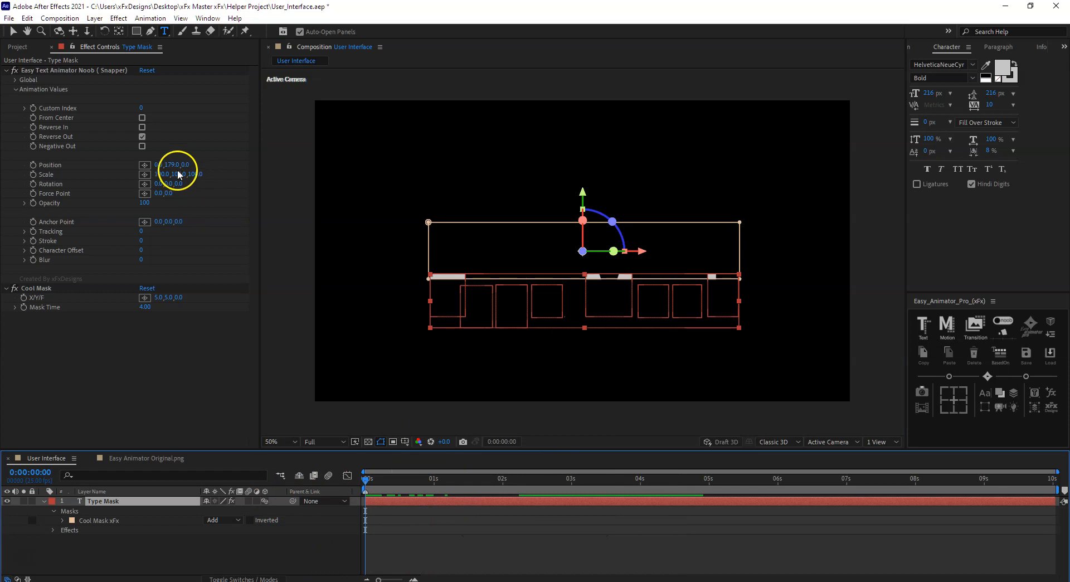
pyautogui.moveTo(172, 165); pyautogui.dragTo(208, 165)
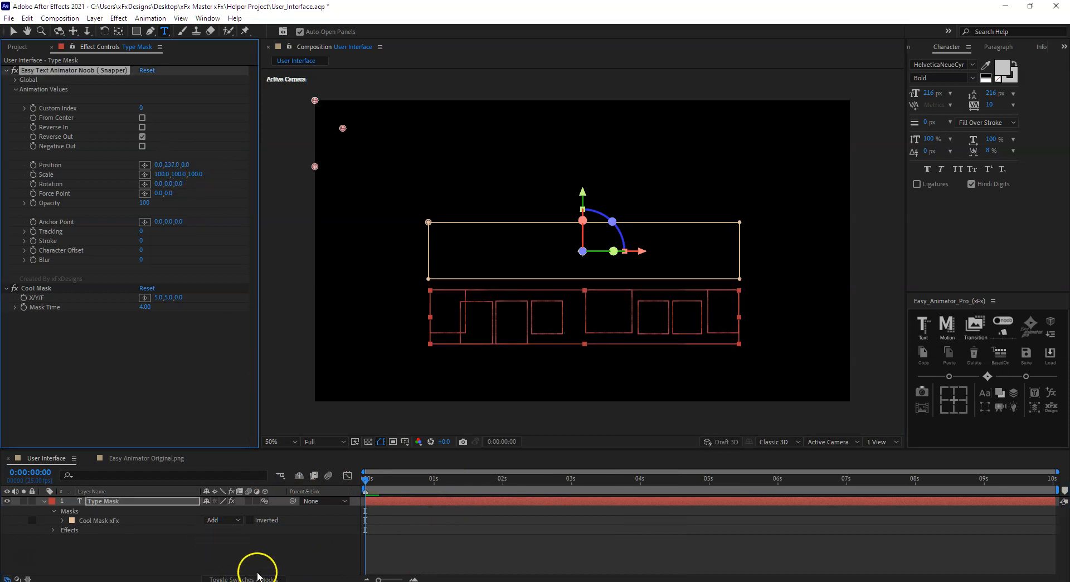
pyautogui.click(257, 568)
pyautogui.press('space')
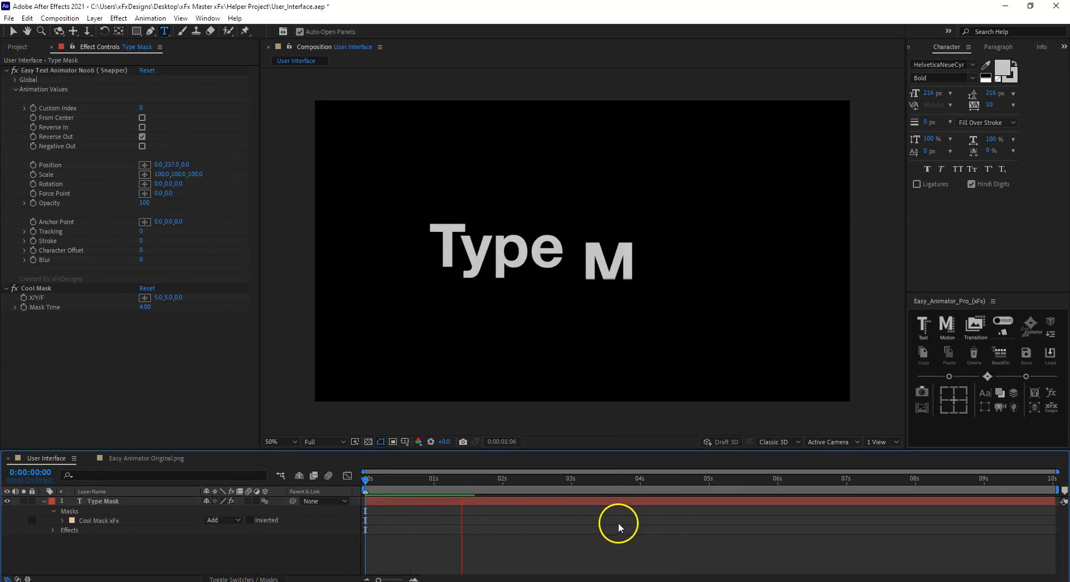
pyautogui.moveTo(625, 478); pyautogui.dragTo(792, 484)
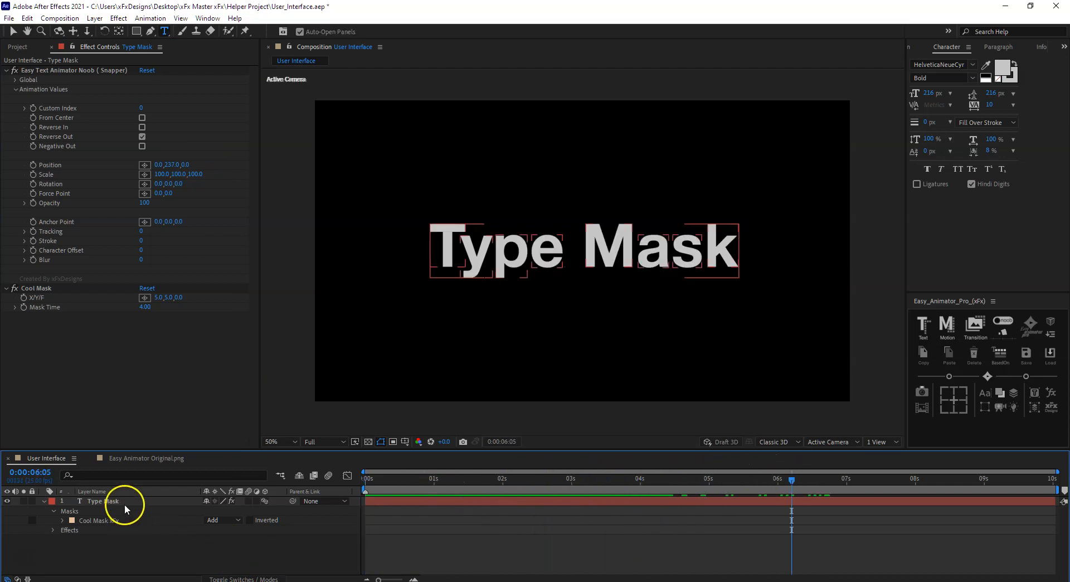
# - Remove all Easy Animator presets from the "Type Mask" layer and reselect it
pyautogui.click(971, 353)
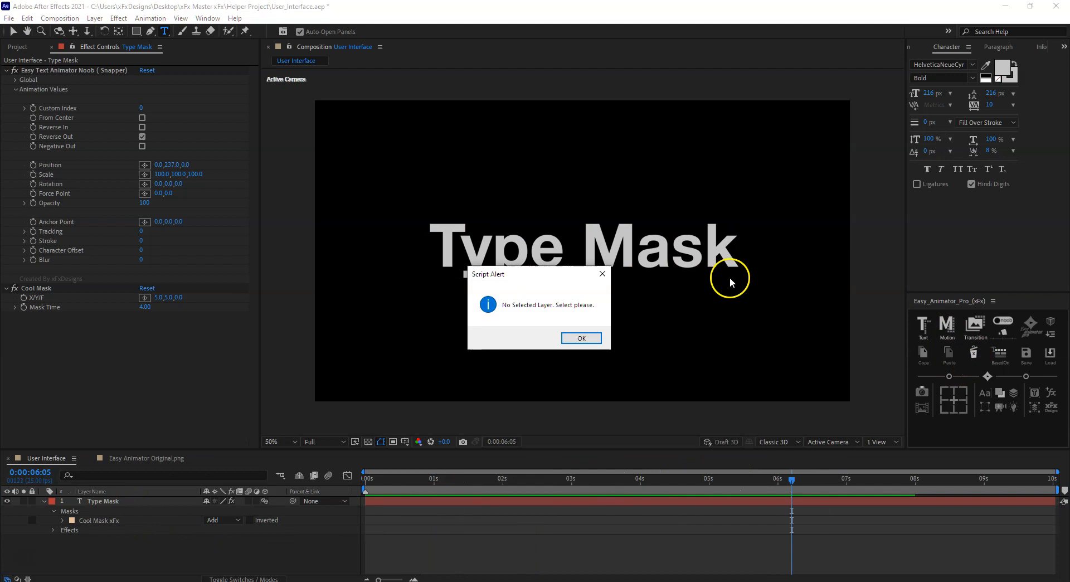
pyautogui.click(574, 338)
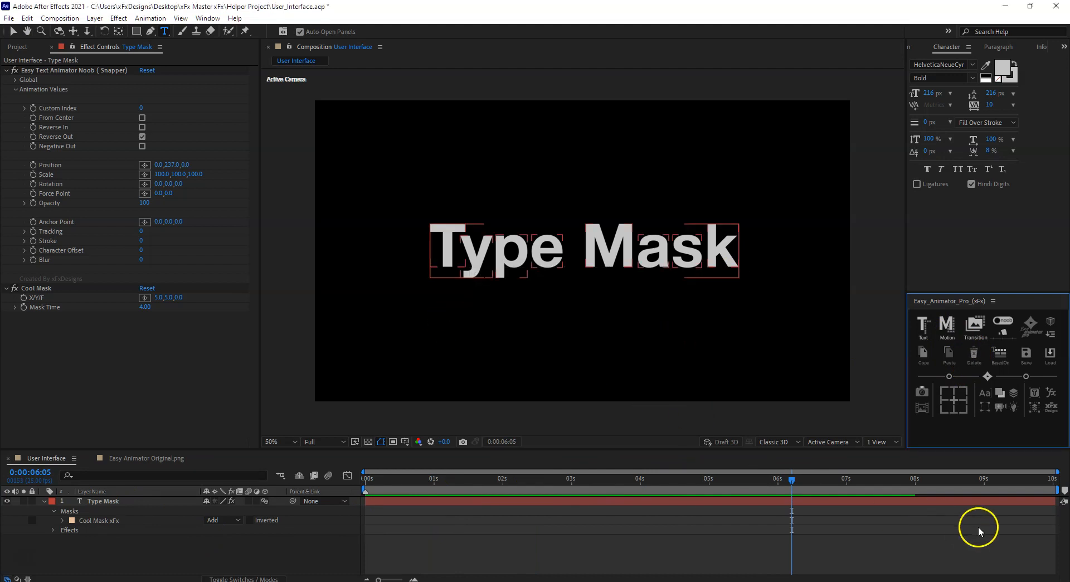
pyautogui.click(949, 500)
pyautogui.click(970, 356)
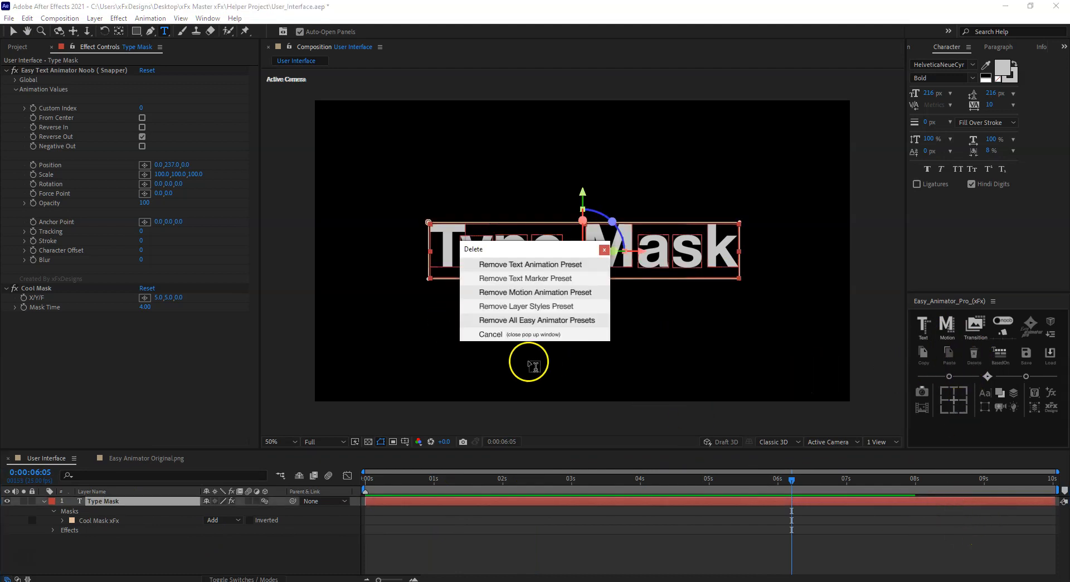
pyautogui.click(549, 321)
pyautogui.click(215, 545)
pyautogui.click(173, 502)
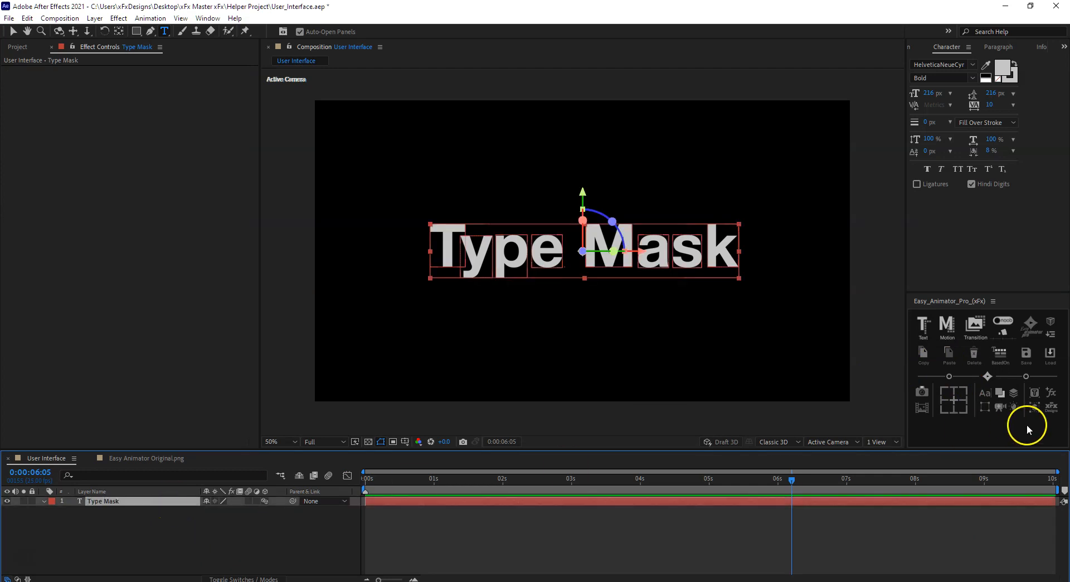
# - Apply Cool Layer Styles to the "Type Mask" layer and set its Drop Shadow master opacity to 100%
pyautogui.click(1050, 393)
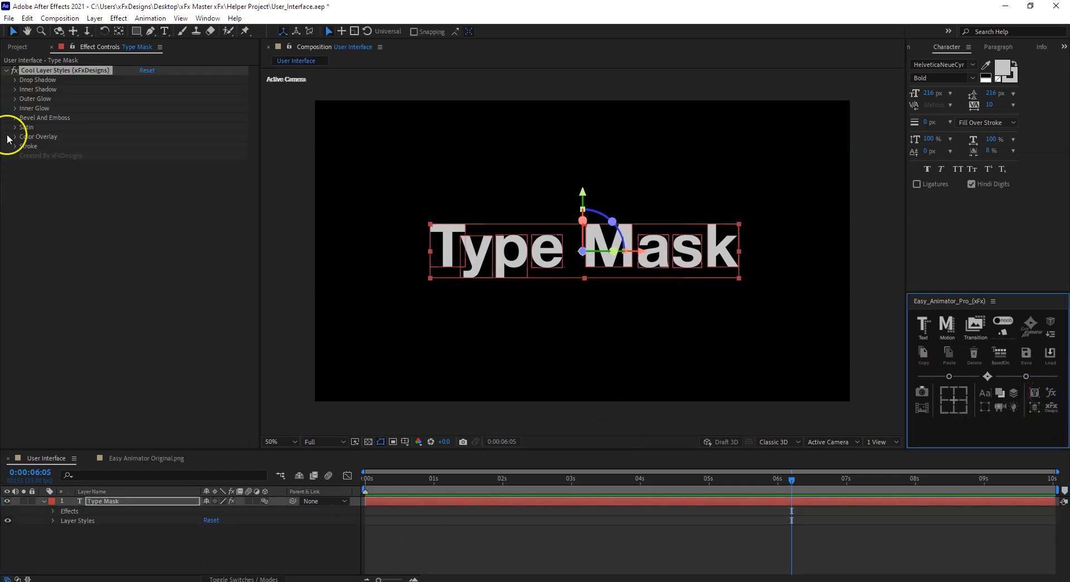
pyautogui.click(84, 234)
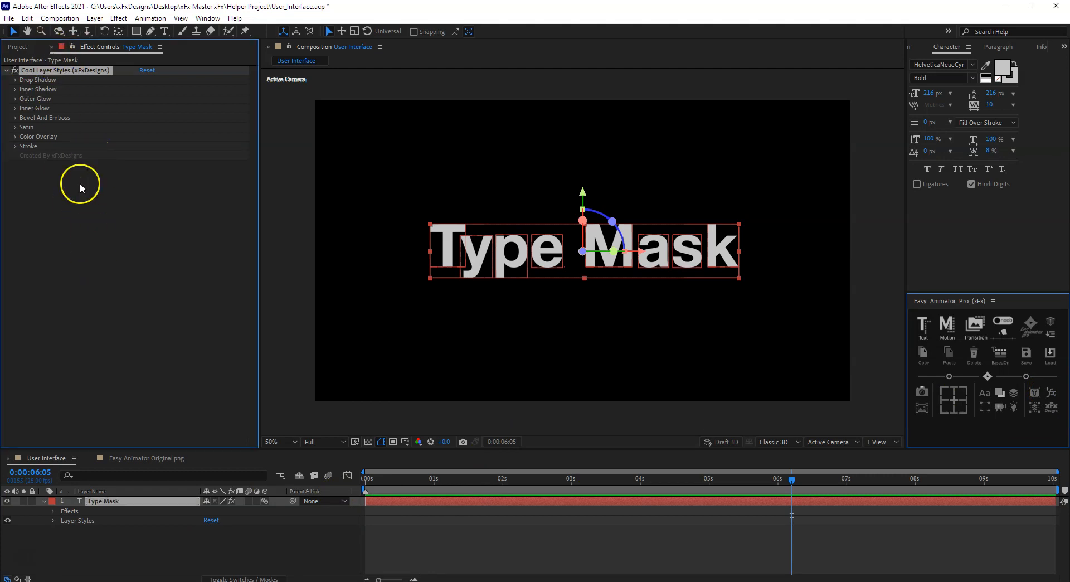
pyautogui.click(16, 81)
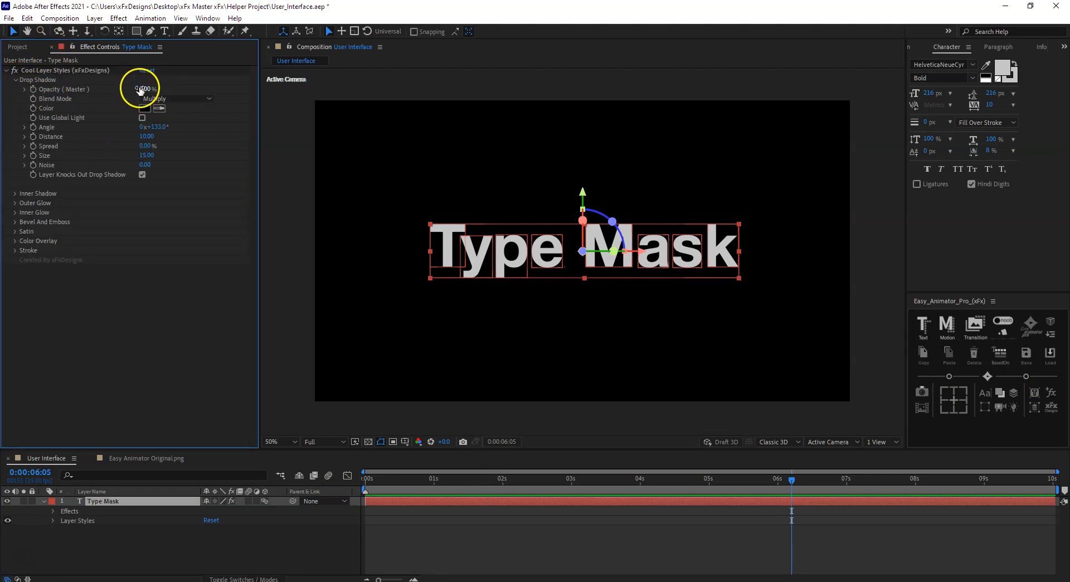
pyautogui.click(157, 87)
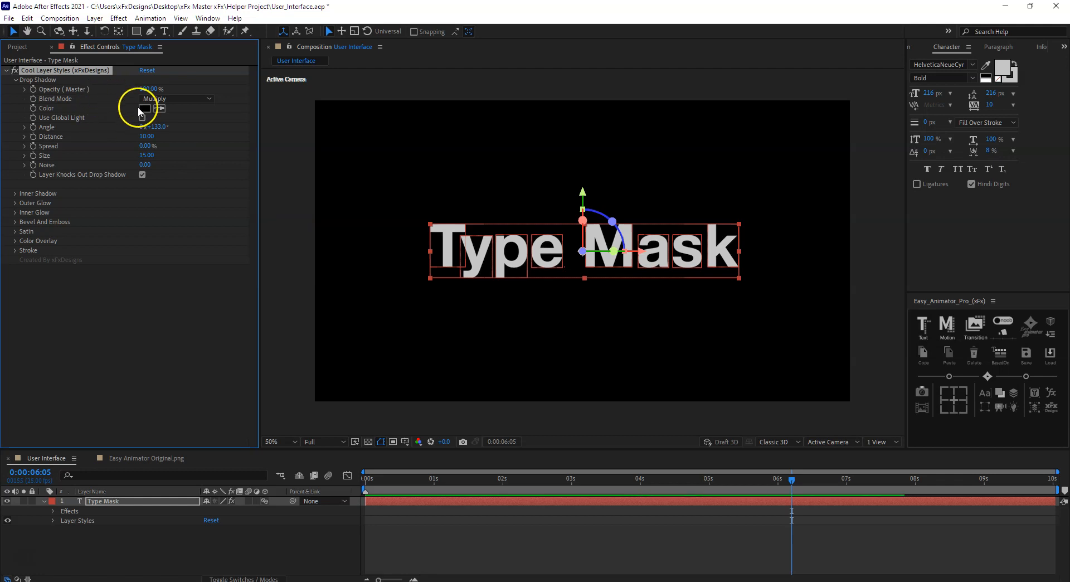
# - Set the Drop Shadow's color to red FF0000 and inspect the shadow up close
pyautogui.click(144, 108)
pyautogui.write('FF0000')
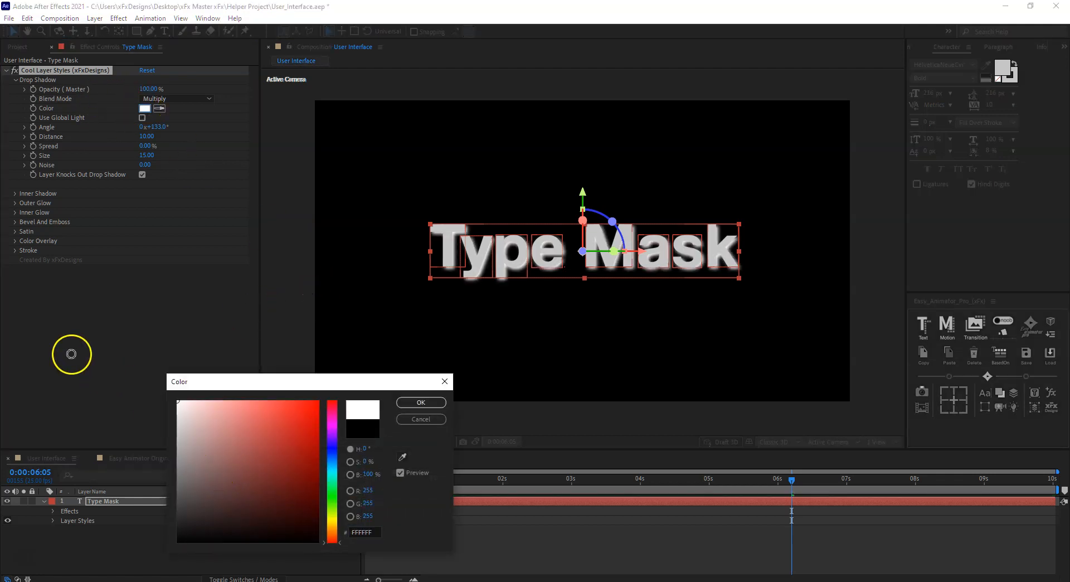
pyautogui.click(420, 402)
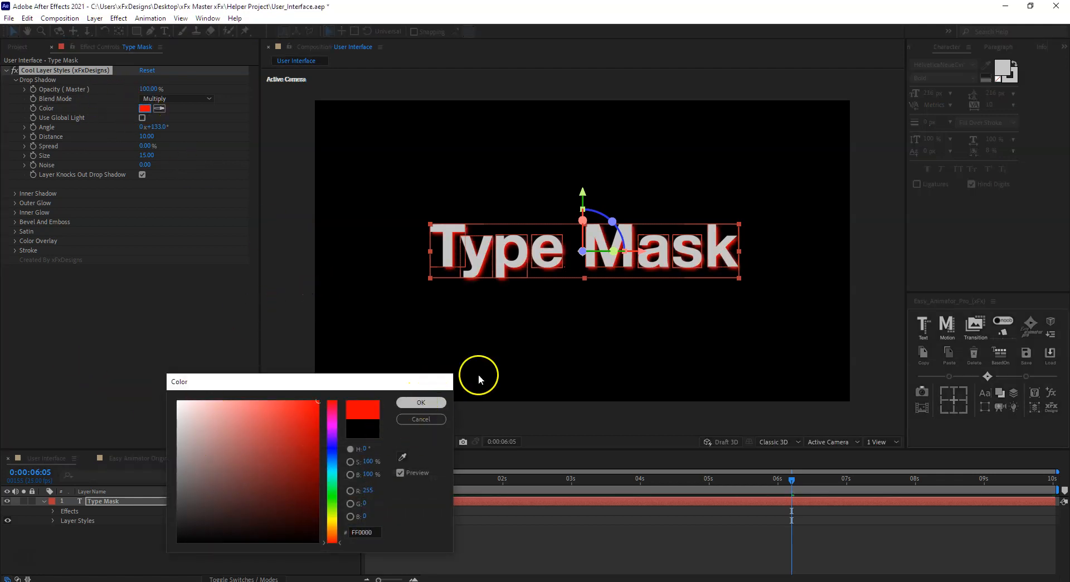
pyautogui.scroll(2, 584, 250)
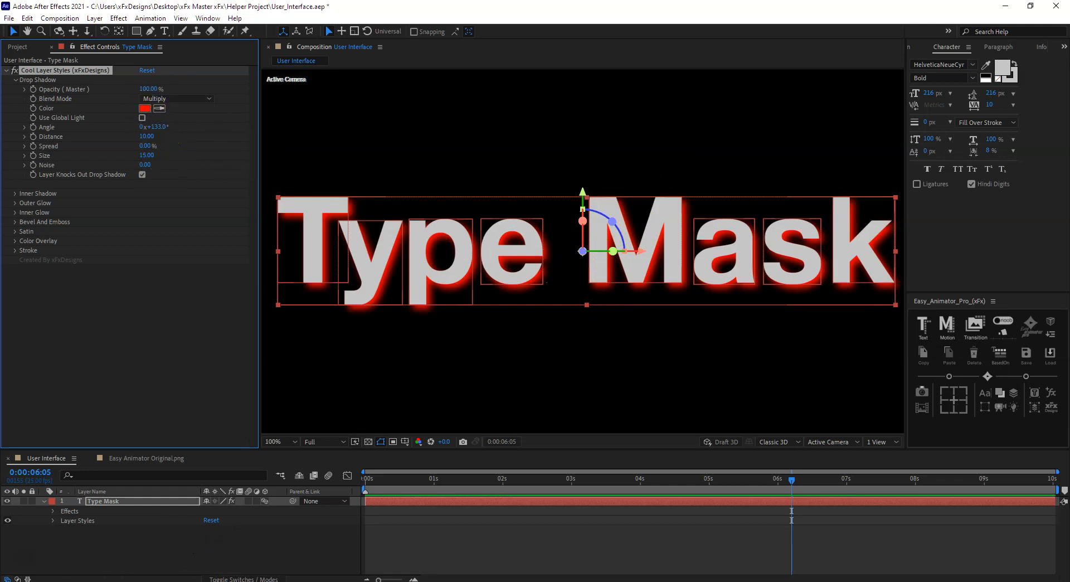
# - Examine the expressions linking the "Type Mask" layer styles to the Cool Layer Styles effect
pyautogui.press('u')
pyautogui.press('u')
pyautogui.scroll(-6, 125, 559)
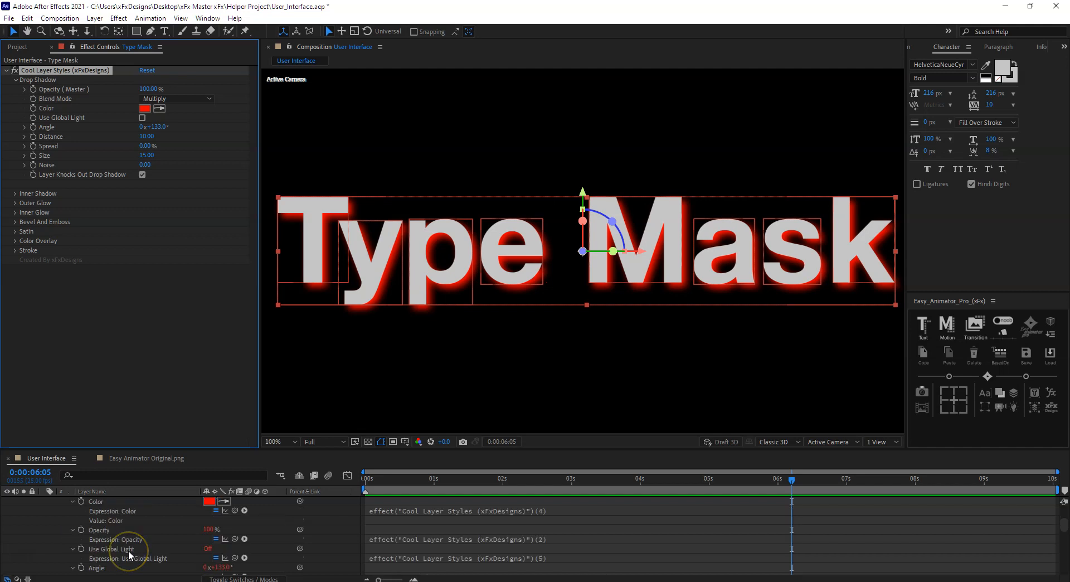
pyautogui.scroll(-2, 128, 550)
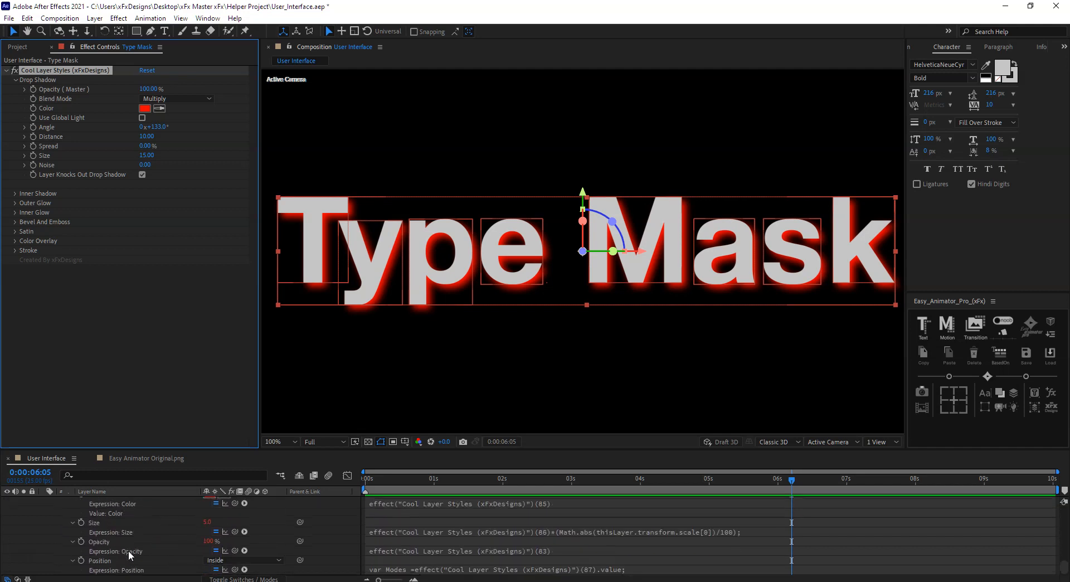
pyautogui.press('u')
pyautogui.click(102, 360)
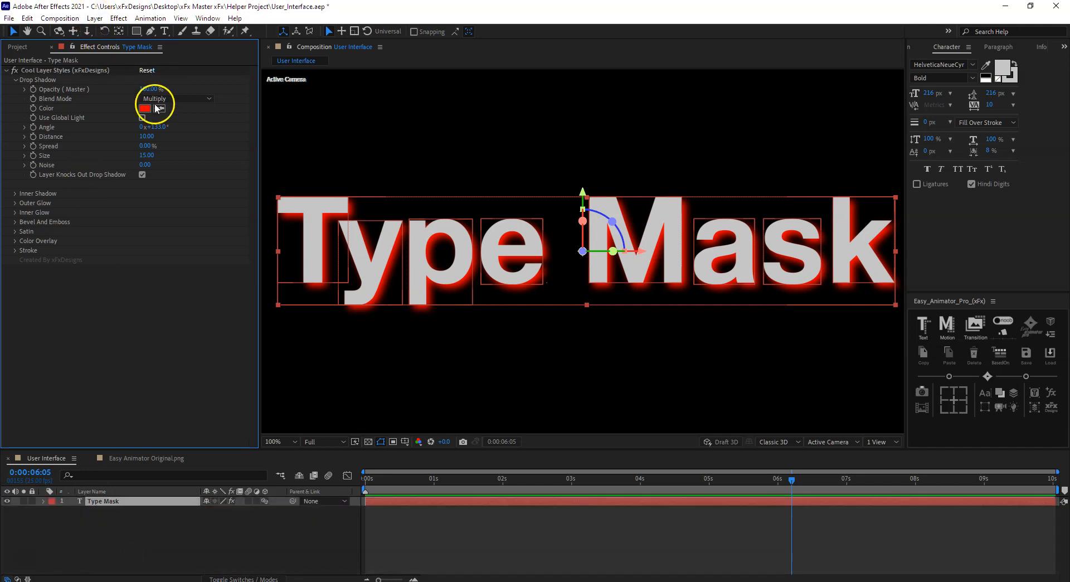
# - Set the Inner Shadow master opacity to 100% and the Drop Shadow master opacity to 0%
pyautogui.scroll(-2, 398, 263)
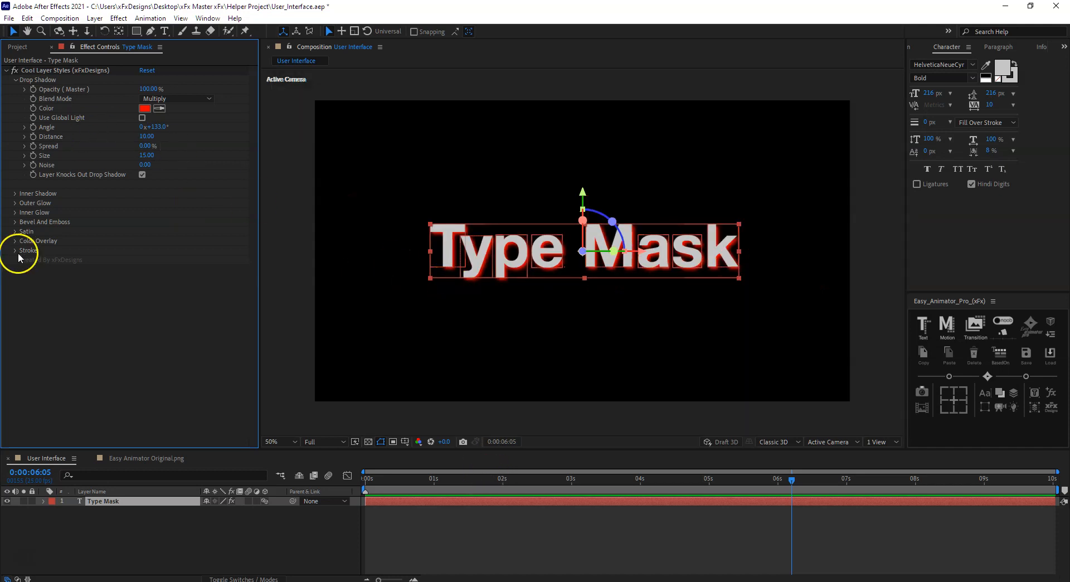
pyautogui.click(14, 194)
pyautogui.moveTo(146, 204); pyautogui.dragTo(490, 203)
pyautogui.scroll(1, 448, 287)
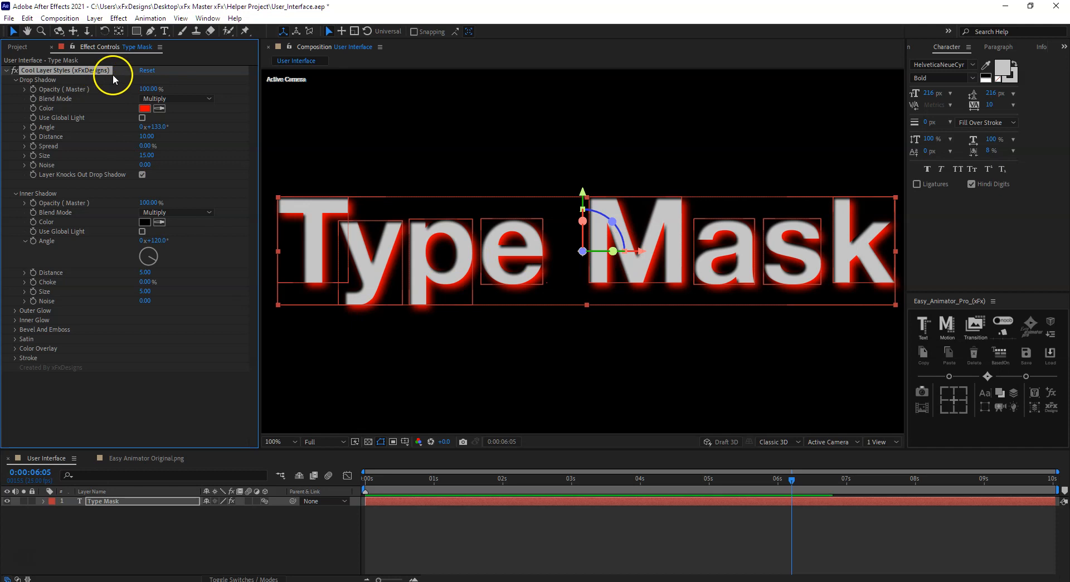
pyautogui.press('Return')
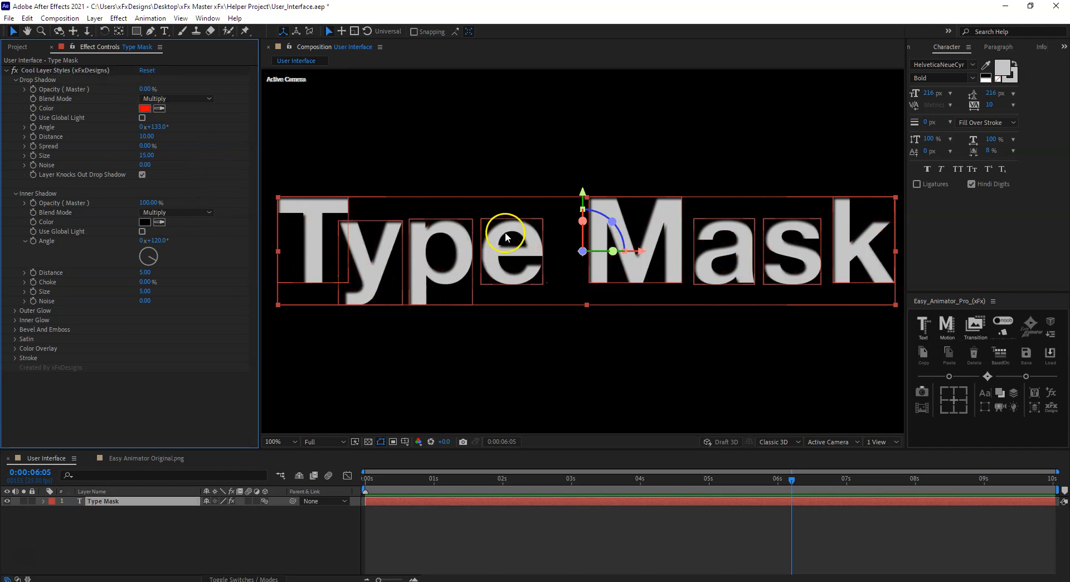
# - Add a Cool Solid Layer as a background behind the "Type Mask" text
pyautogui.click(1003, 394)
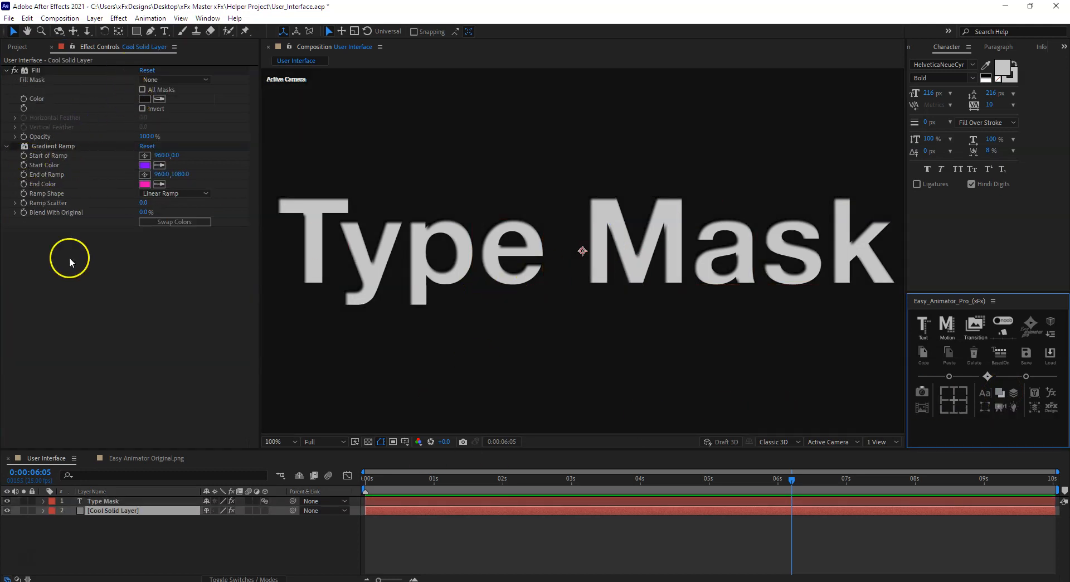
# - Try a larger Drop Shadow Distance on the "Type Mask" layer and undo the change
pyautogui.click(132, 501)
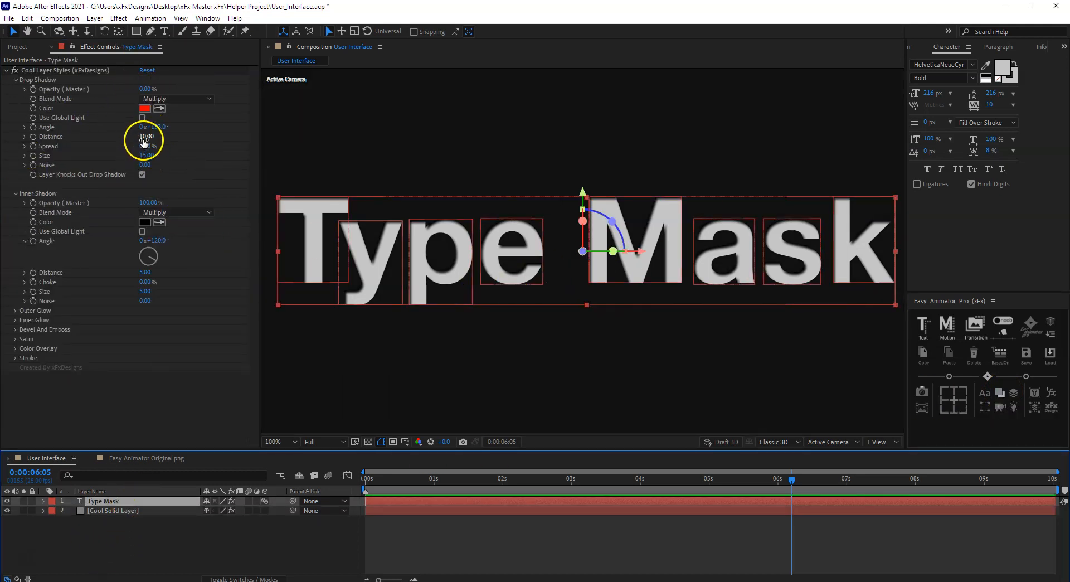
pyautogui.moveTo(145, 137); pyautogui.dragTo(185, 136)
pyautogui.hotkey('ctrl', 'z')
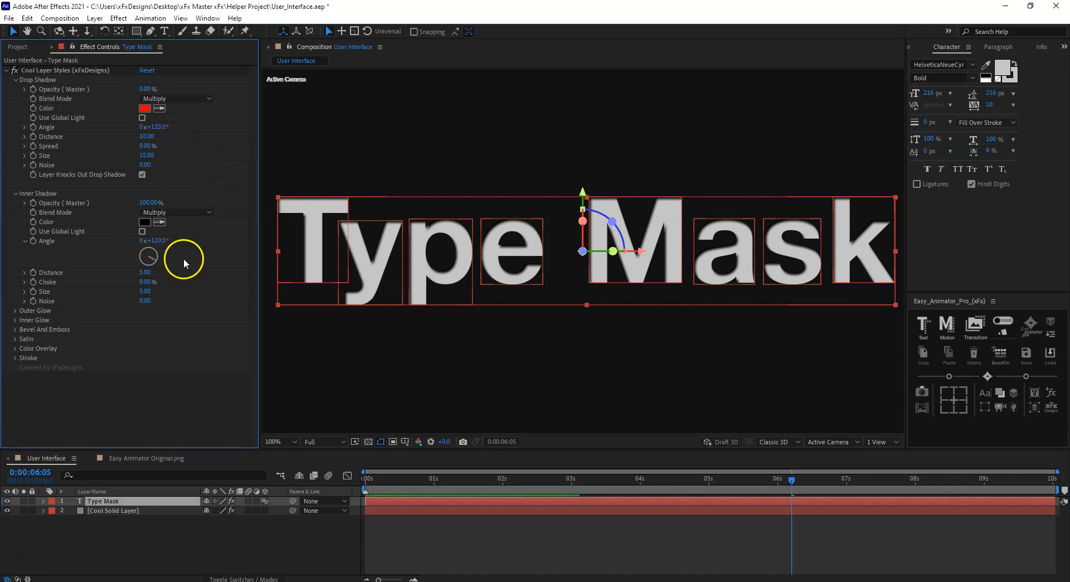
# - On "Type Mask", set Inner Shadow Distance to 8.7 and Size to 21.3, and Outer Glow opacity to 100% and Size to 33.1
pyautogui.moveTo(144, 273); pyautogui.dragTo(237, 292)
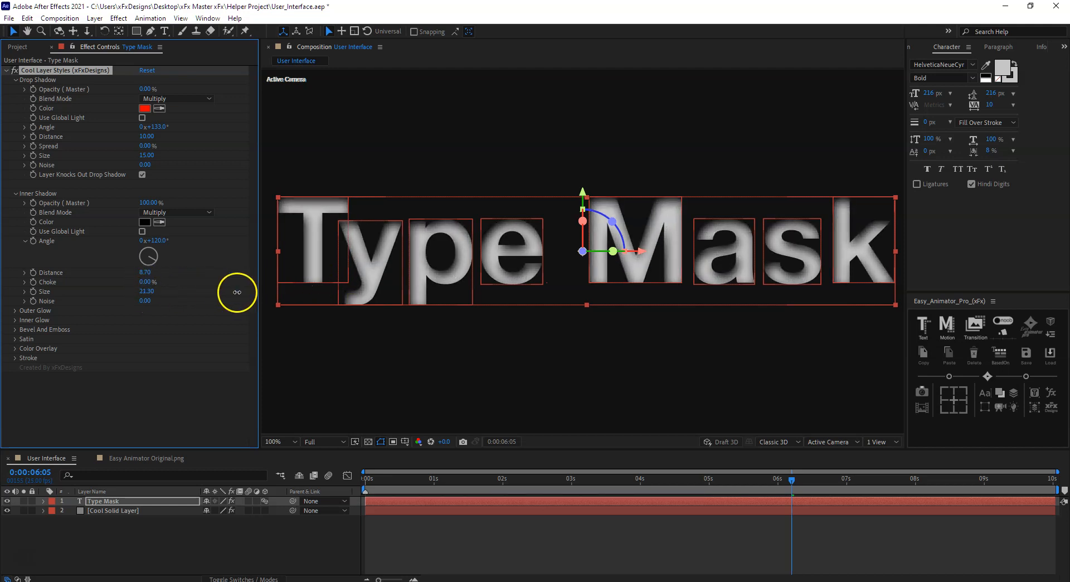
pyautogui.click(202, 541)
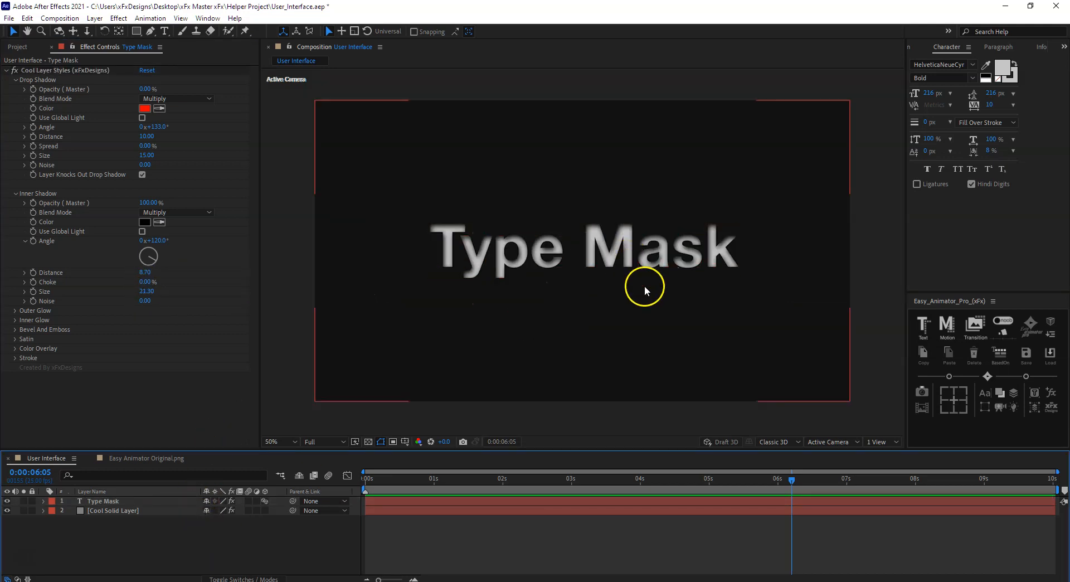
pyautogui.click(15, 311)
pyautogui.moveTo(146, 320); pyautogui.dragTo(598, 319)
pyautogui.moveTo(148, 369); pyautogui.dragTo(249, 377)
pyautogui.click(148, 377)
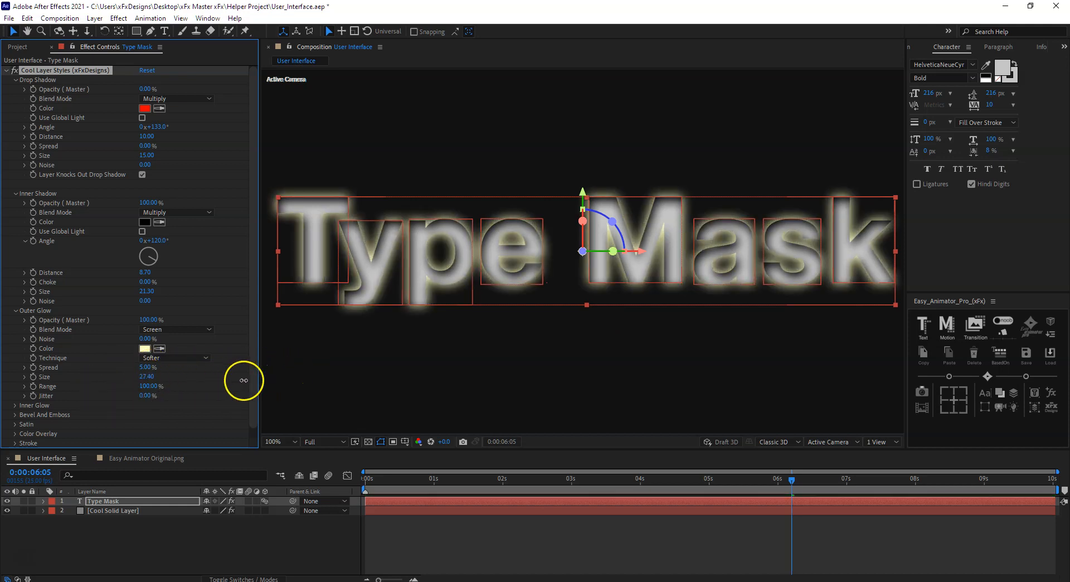
pyautogui.click(265, 522)
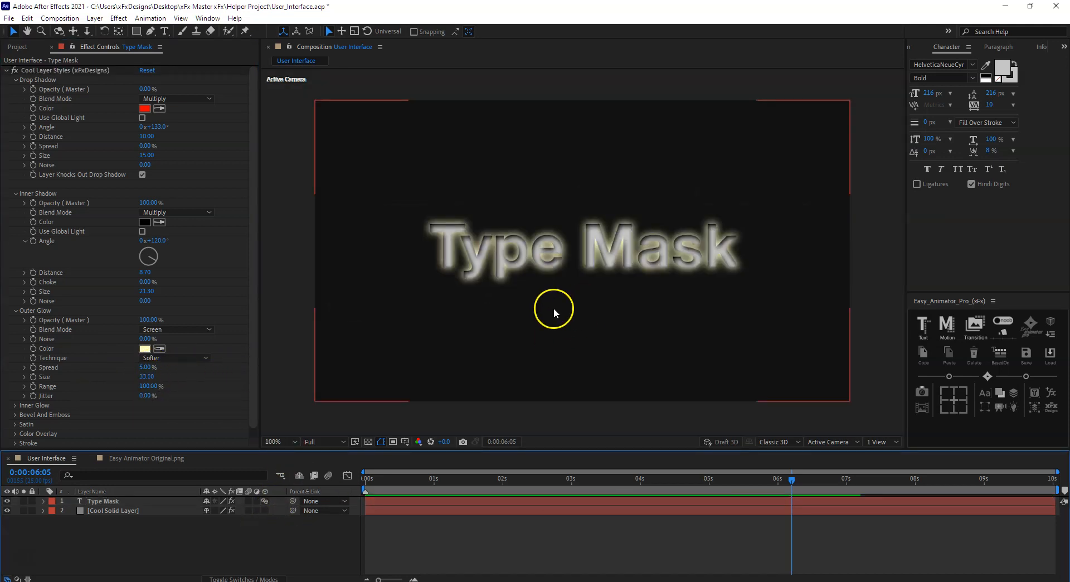
pyautogui.click(123, 501)
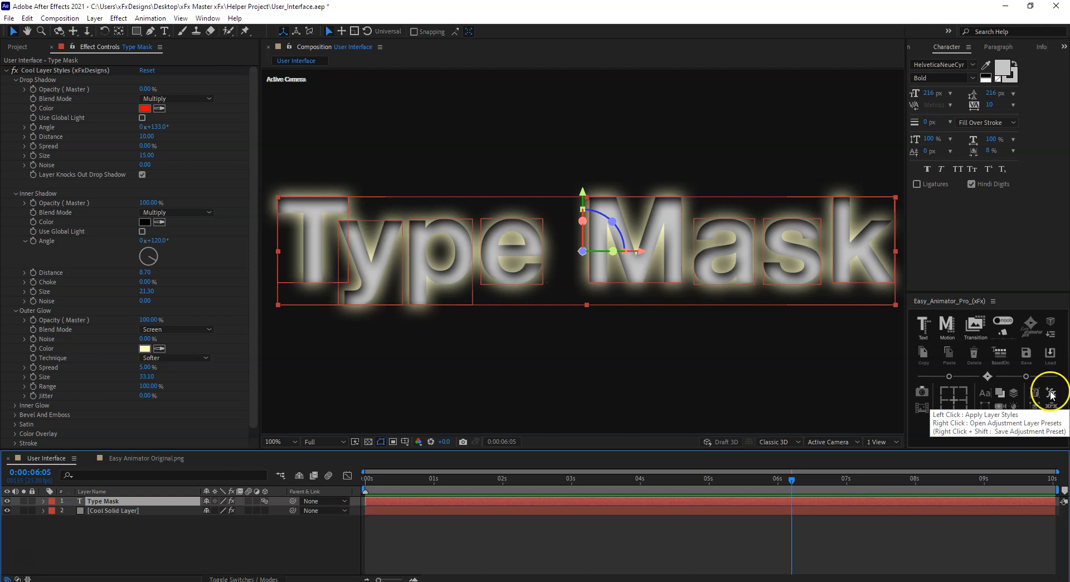
pyautogui.click(118, 538)
pyautogui.click(115, 502)
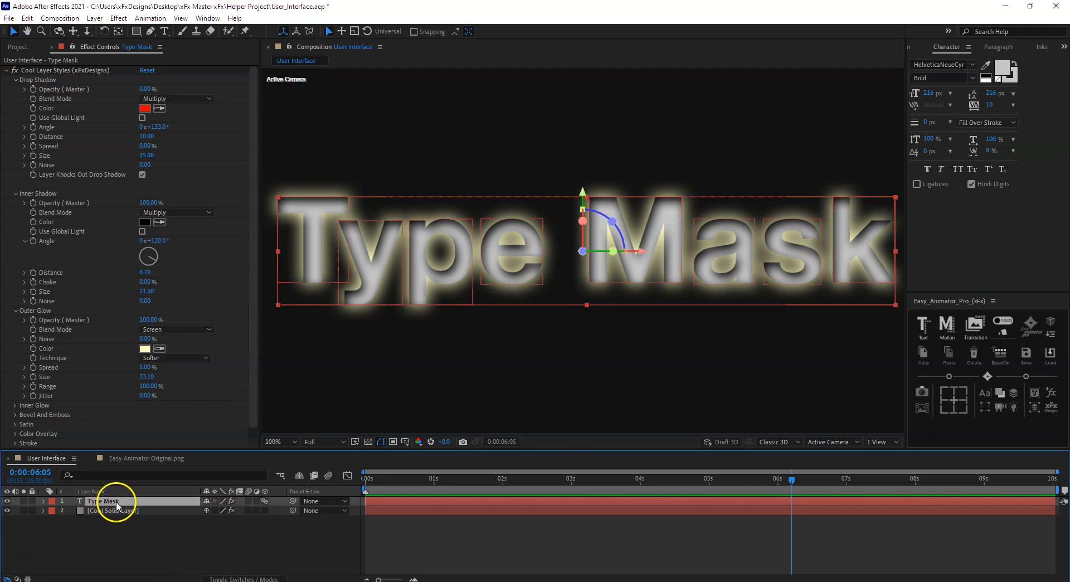
pyautogui.click(124, 549)
pyautogui.click(112, 502)
# - Add an adjustment layer from the plugin's "FX_ RGB Wiggler(Stylized)" preset with no layer selected
pyautogui.click(144, 531)
pyautogui.click(1041, 395)
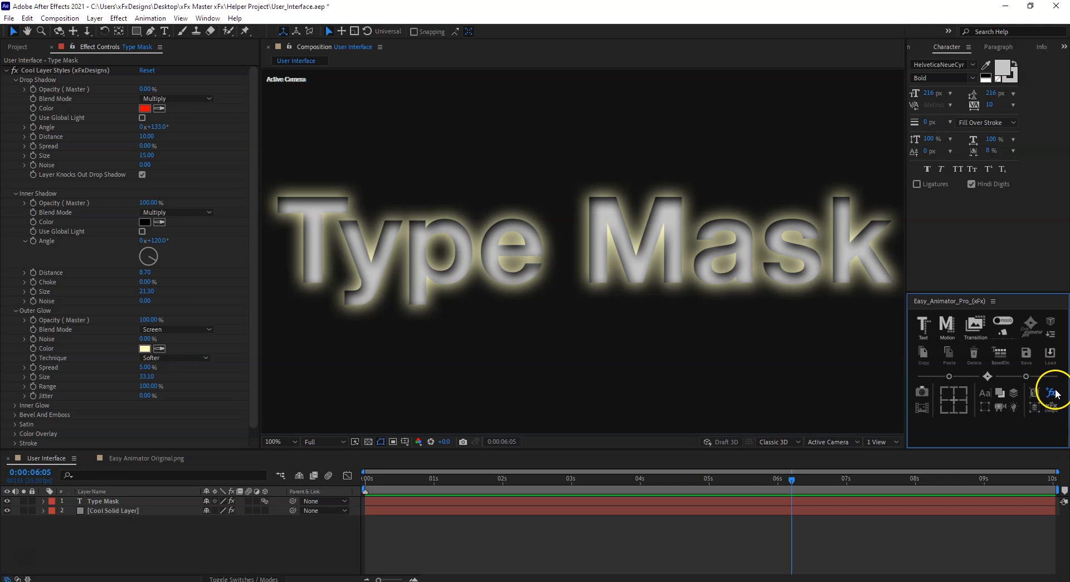
pyautogui.click(525, 249)
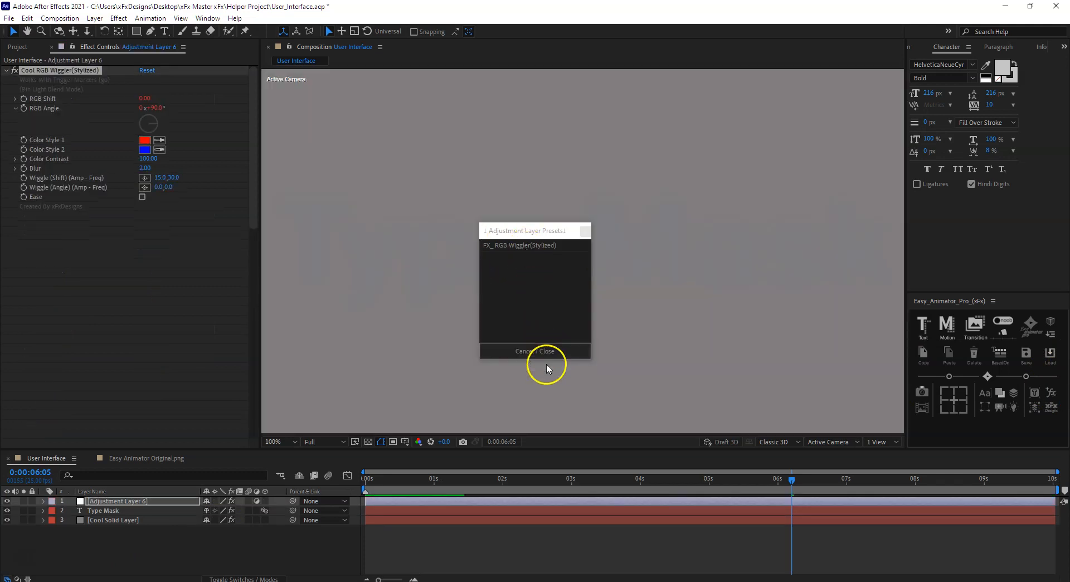
pyautogui.click(548, 351)
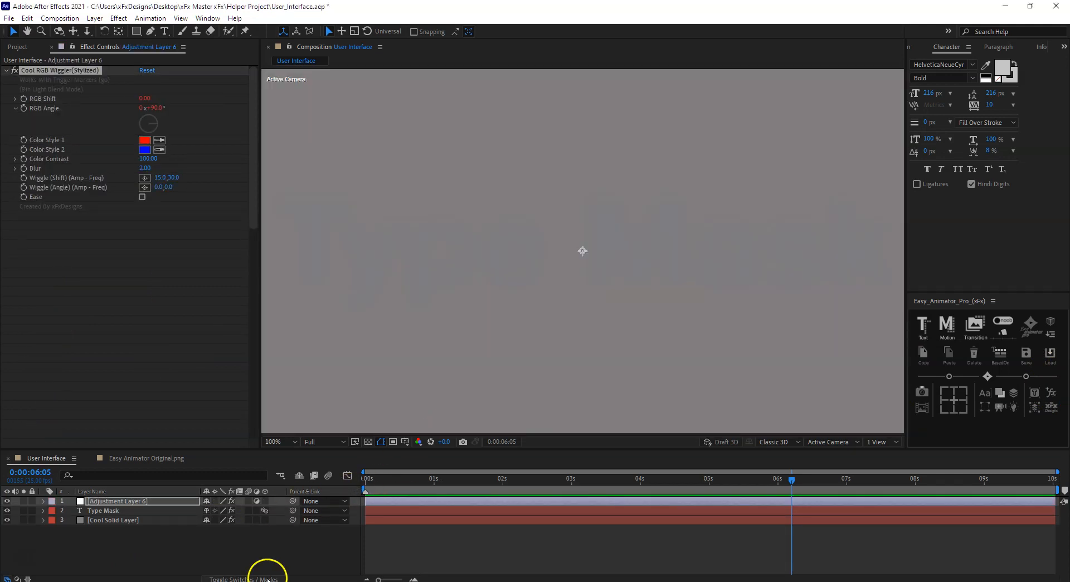
# - Set the RGB Wiggler adjustment layer's blending mode to Pin Light and preview the color shift at other times
pyautogui.click(268, 578)
pyautogui.click(220, 501)
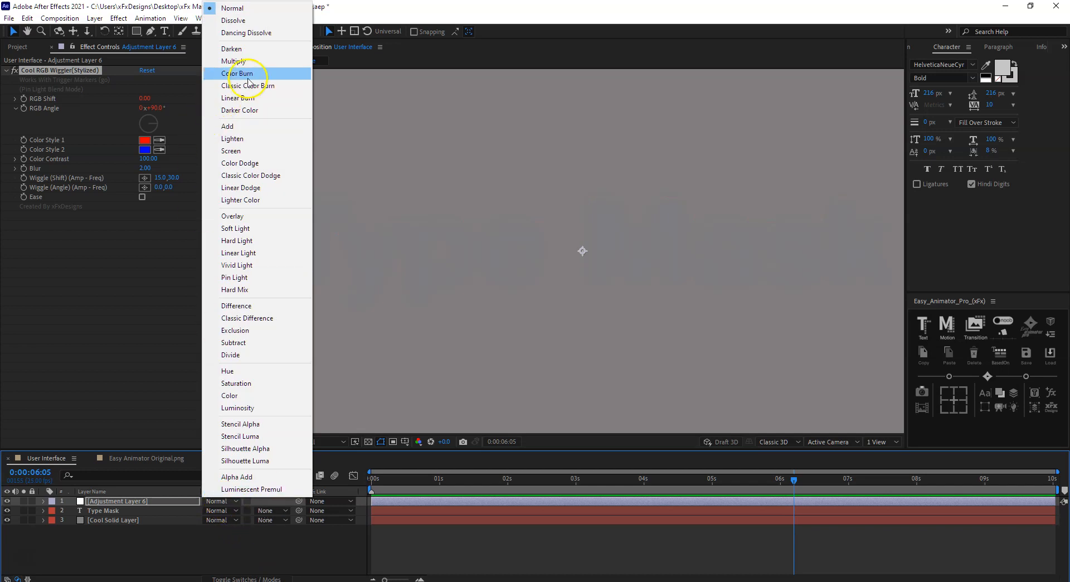
pyautogui.click(254, 277)
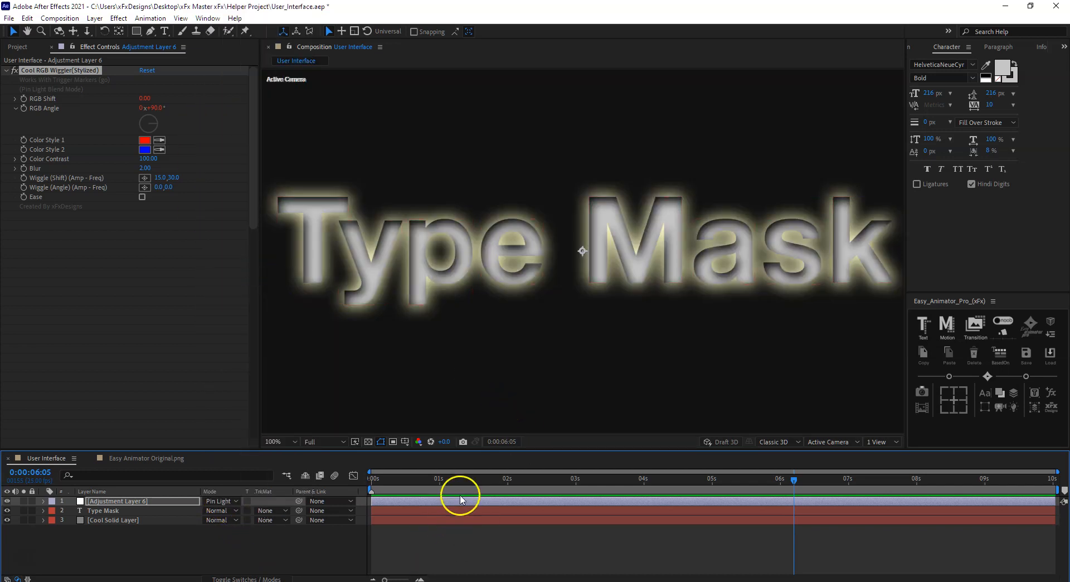
pyautogui.moveTo(148, 104); pyautogui.dragTo(189, 104)
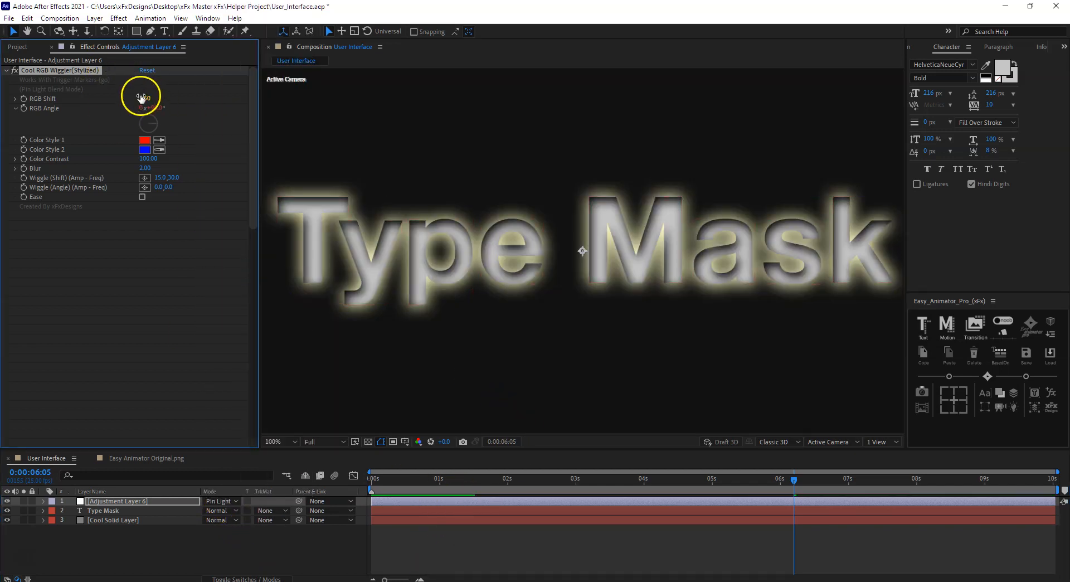
pyautogui.moveTo(551, 484); pyautogui.dragTo(677, 473)
# - Delete the RGB Wiggler adjustment layer and add a blank adjustment layer in its place
pyautogui.click(110, 502)
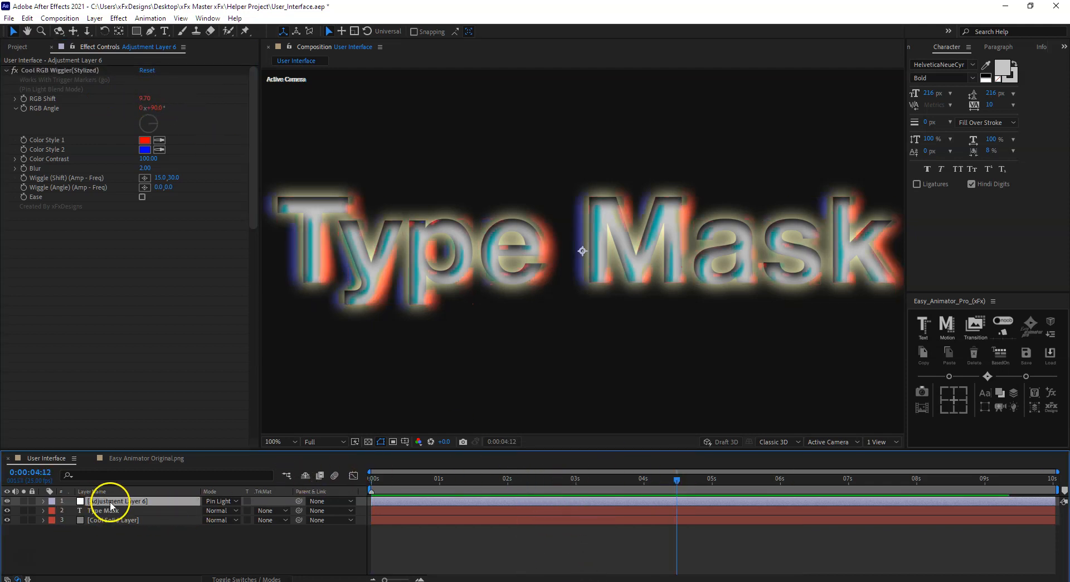
pyautogui.press('Delete')
pyautogui.rightClick(111, 530)
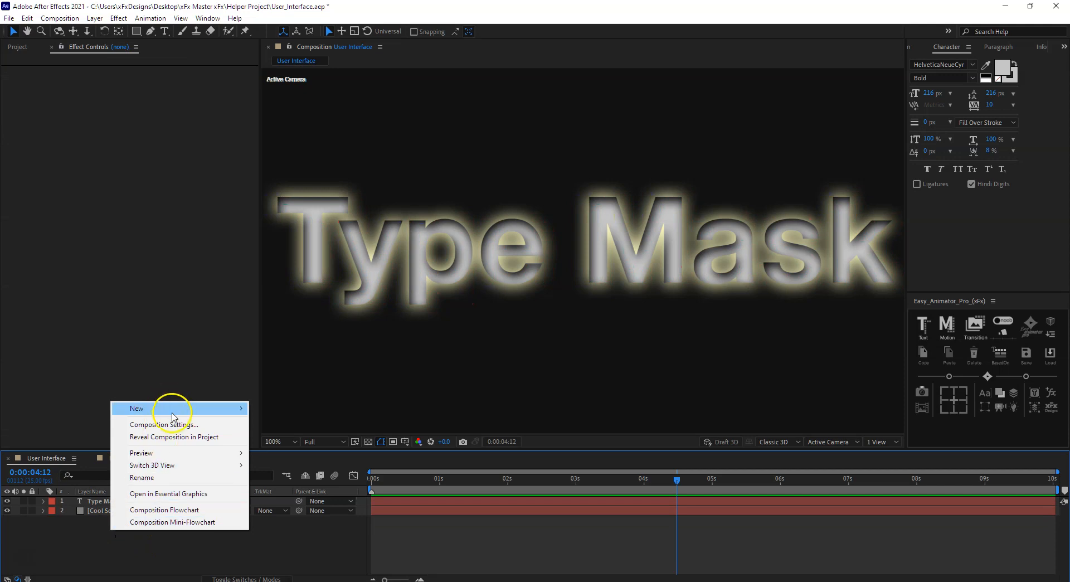
pyautogui.moveTo(174, 417)
pyautogui.click(301, 499)
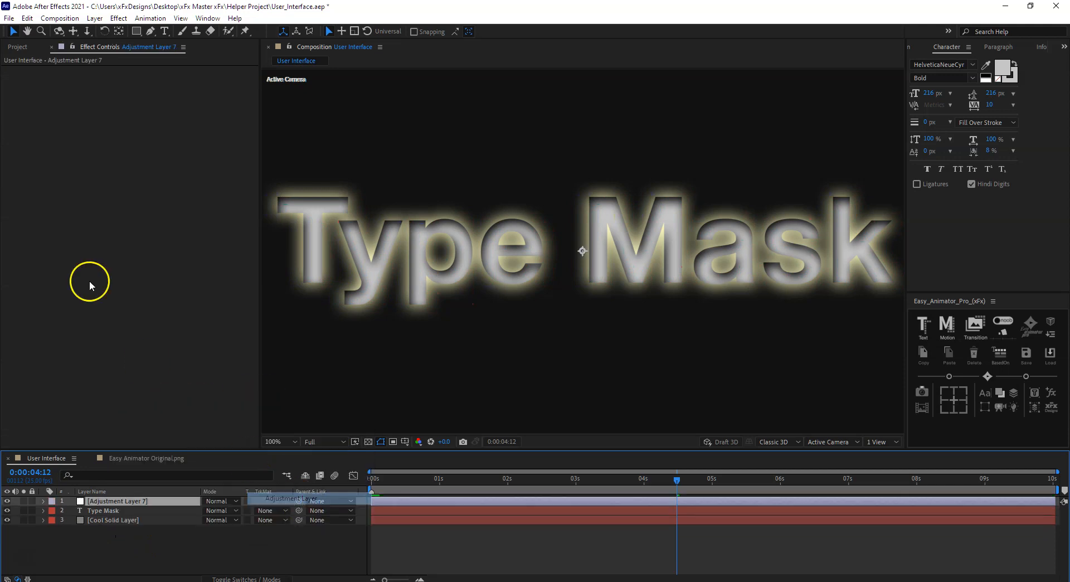
pyautogui.rightClick(79, 220)
pyautogui.click(301, 537)
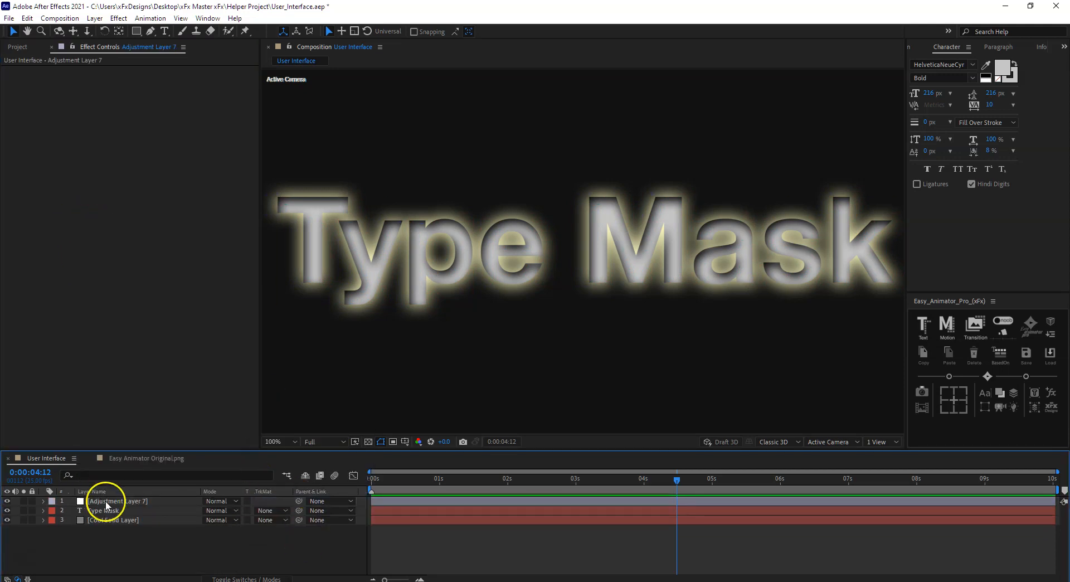
# - Delete the blank adjustment layer and create a new one with the Easy Animator Pro adjustment layer tool
pyautogui.click(106, 504)
pyautogui.press('Delete')
pyautogui.click(1000, 394)
# - Try the Warp distortion effect on the adjustment layer and undo it
pyautogui.rightClick(111, 234)
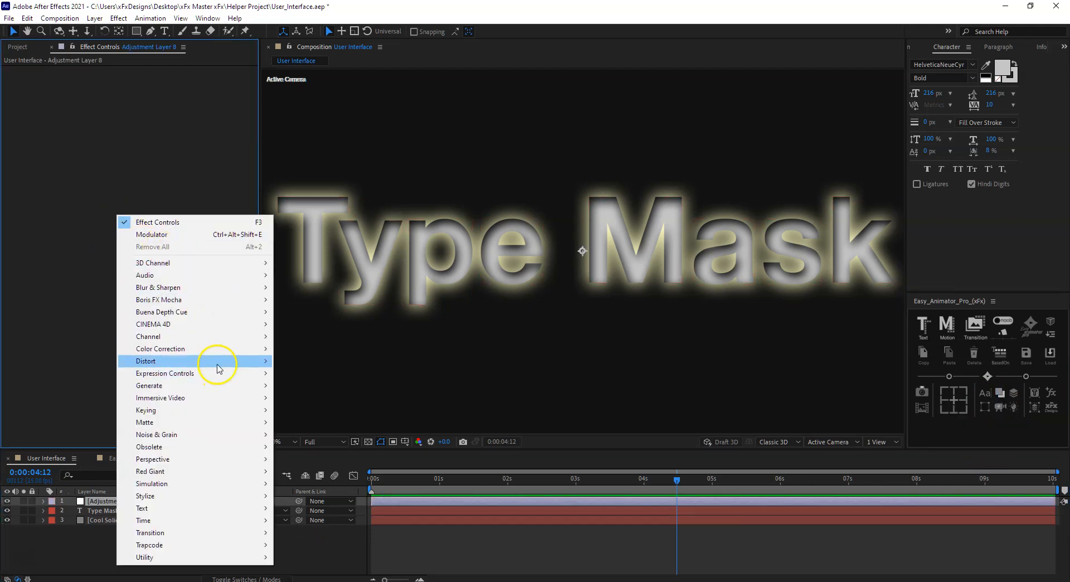
pyautogui.moveTo(217, 363)
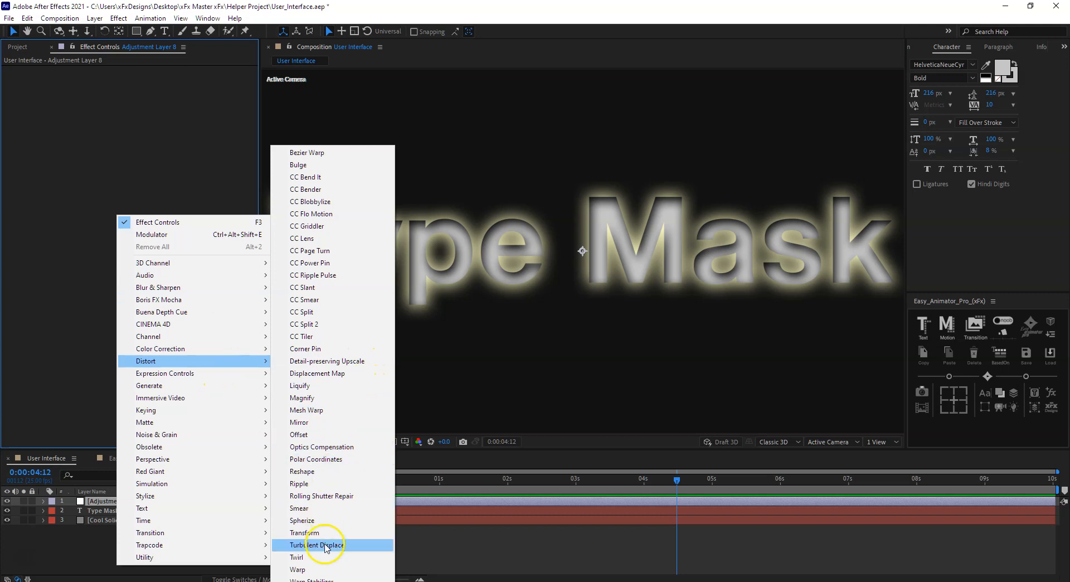
pyautogui.click(311, 569)
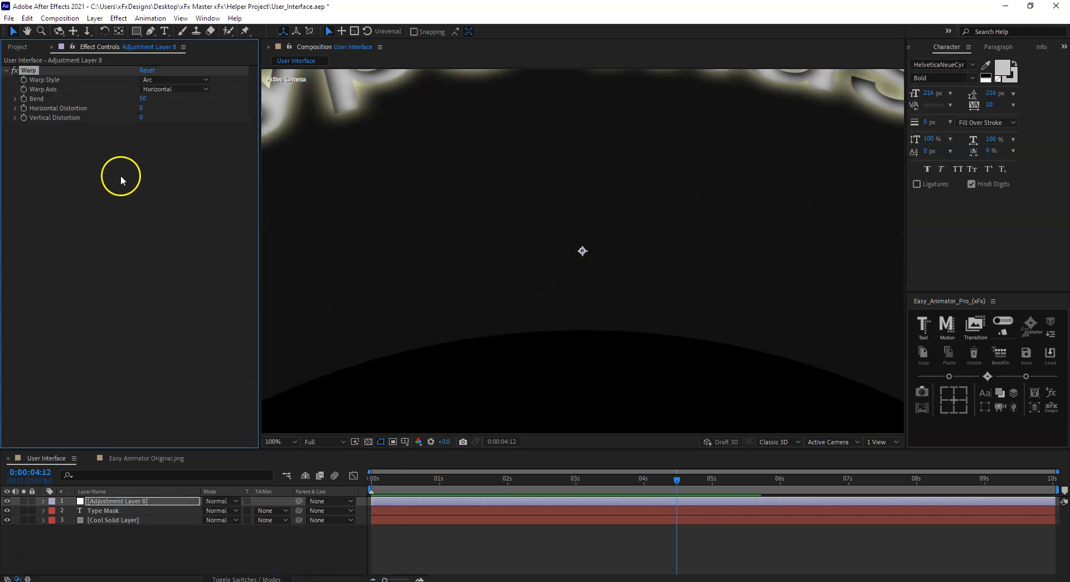
pyautogui.hotkey('ctrl', 'z')
# - Apply the Turbulent Displace effect to the adjustment layer above the "Type Mask" text
pyautogui.rightClick(98, 211)
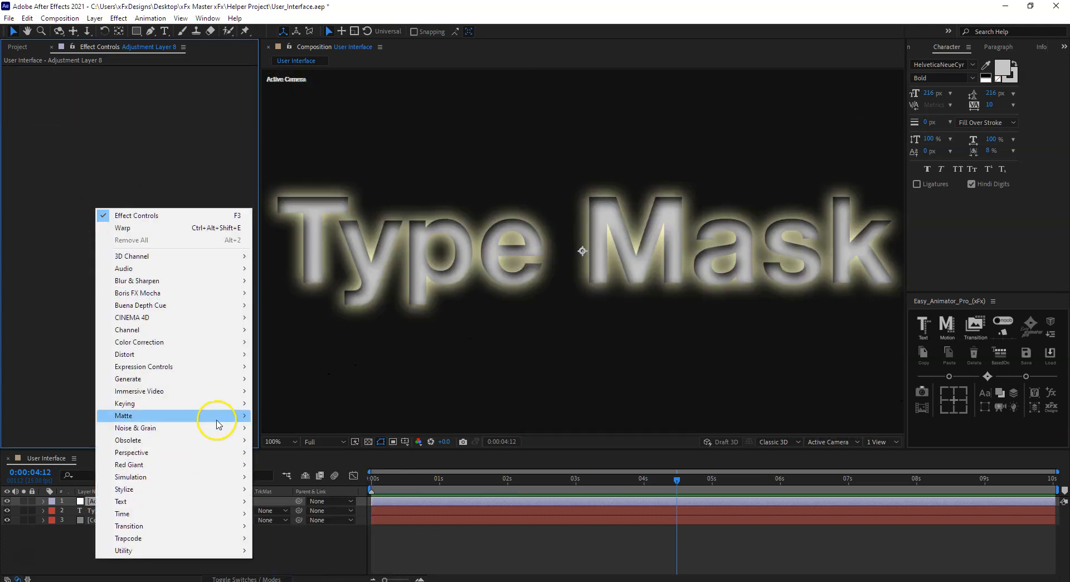
pyautogui.moveTo(226, 355)
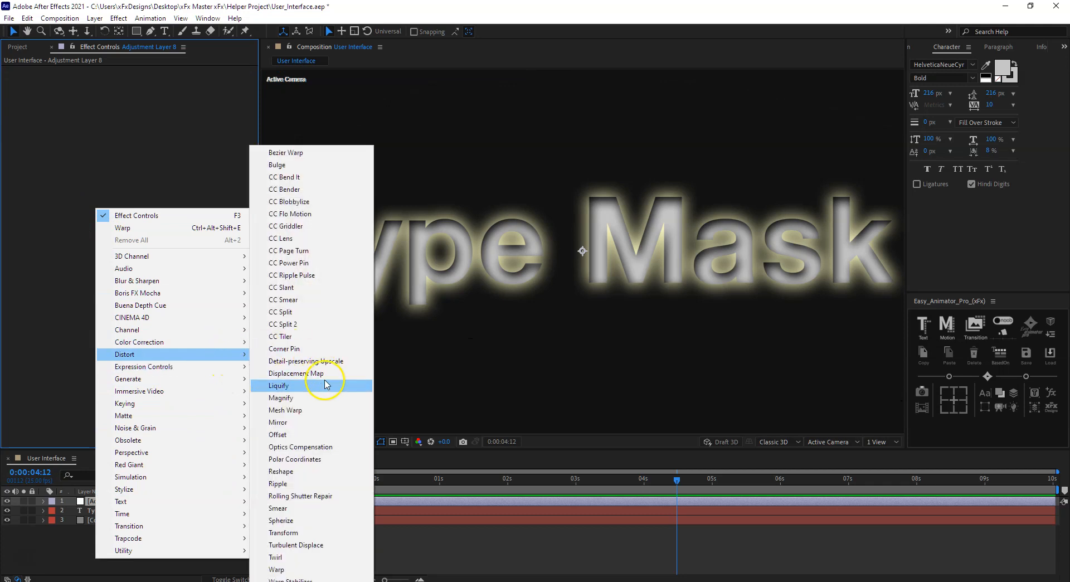
pyautogui.click(326, 546)
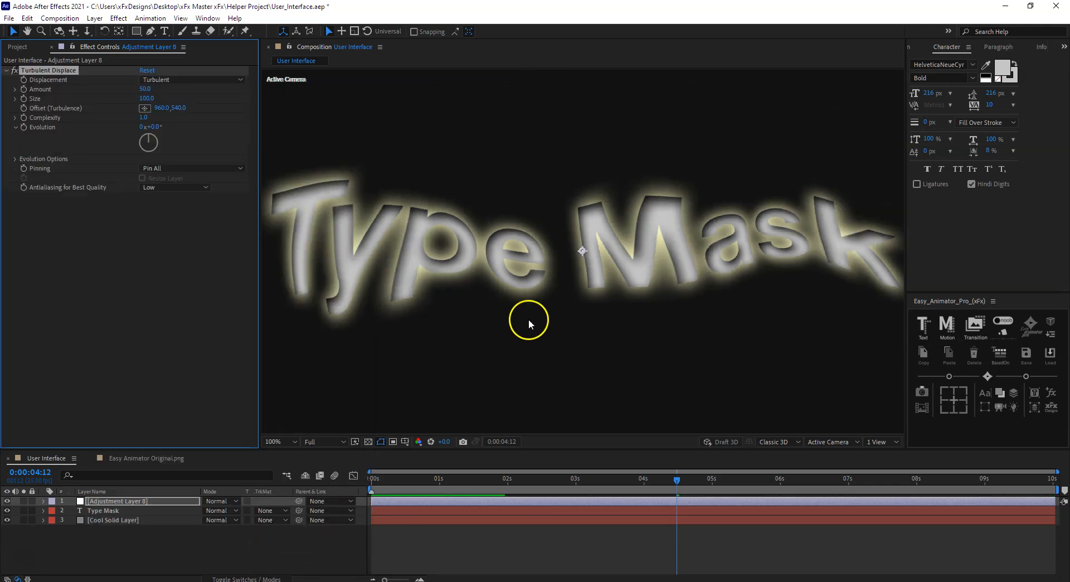
# - View the adjustment preset save dialog and the Adjustment Layer Presets list, closing both without saving or applying anything
pyautogui.keyDown('shift'); pyautogui.rightClick(1052, 394); pyautogui.keyUp('shift')
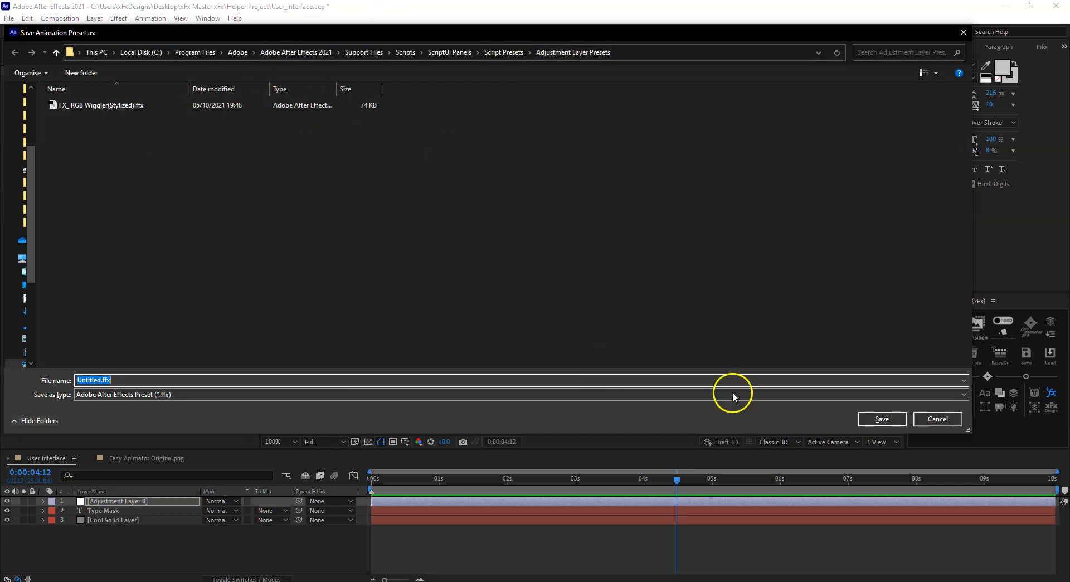
pyautogui.click(940, 422)
pyautogui.click(1051, 392)
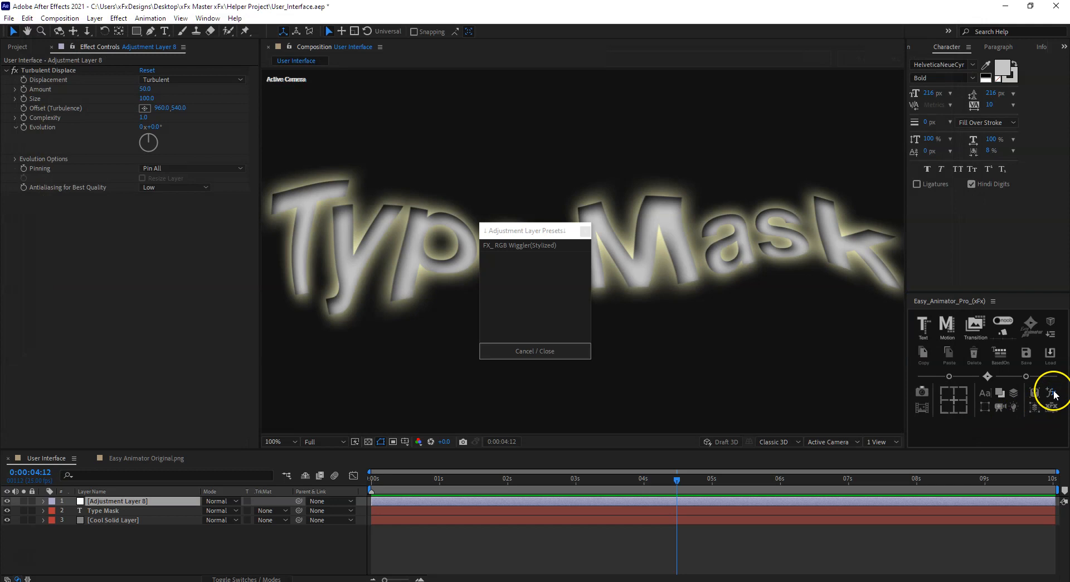
pyautogui.click(560, 352)
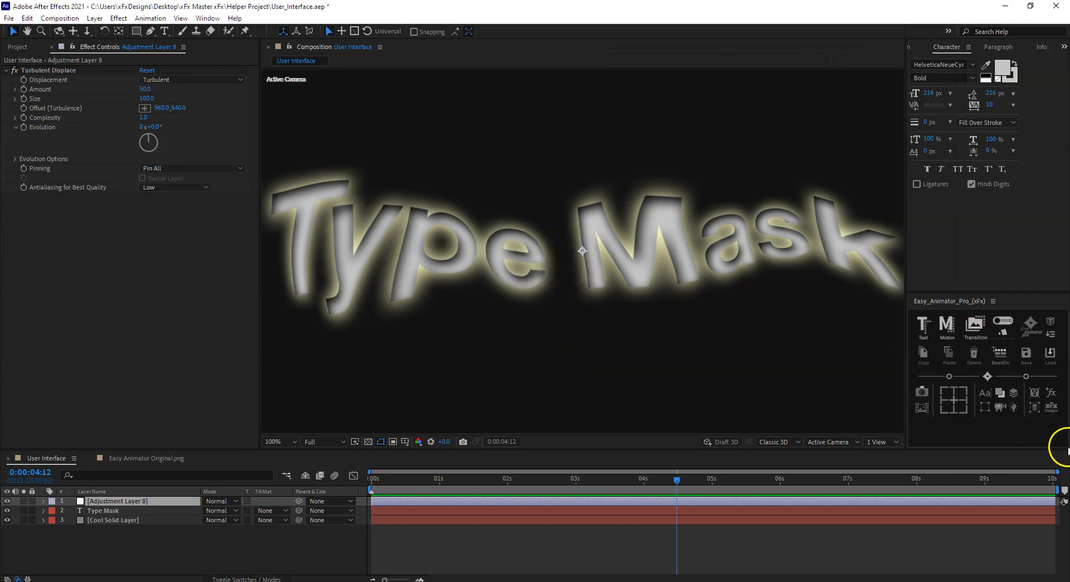
# - Delete the Turbulent Displace adjustment layer and move the current time to 0:00:00:21
pyautogui.press('Delete')
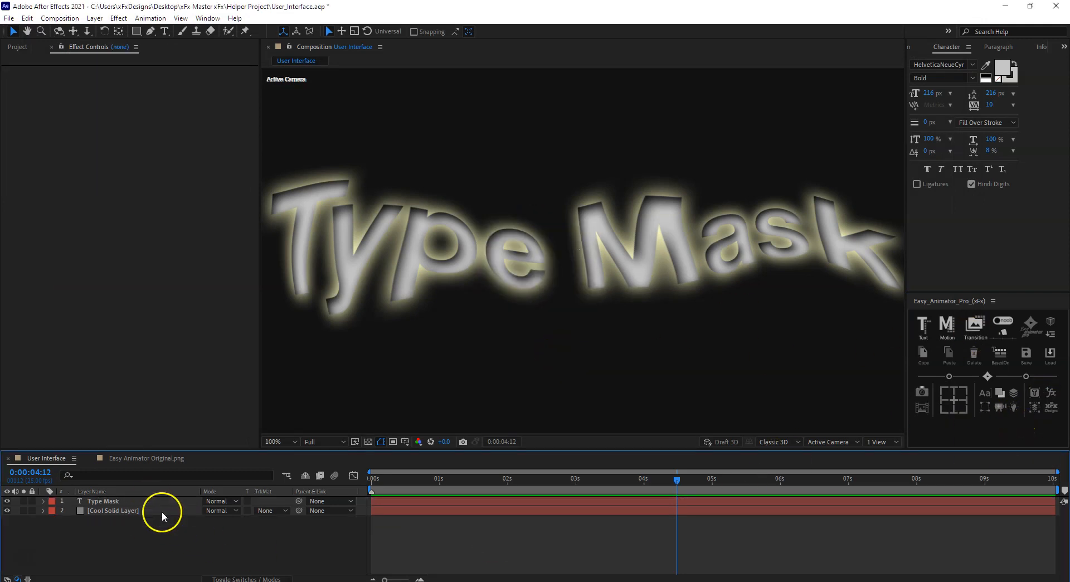
pyautogui.click(130, 511)
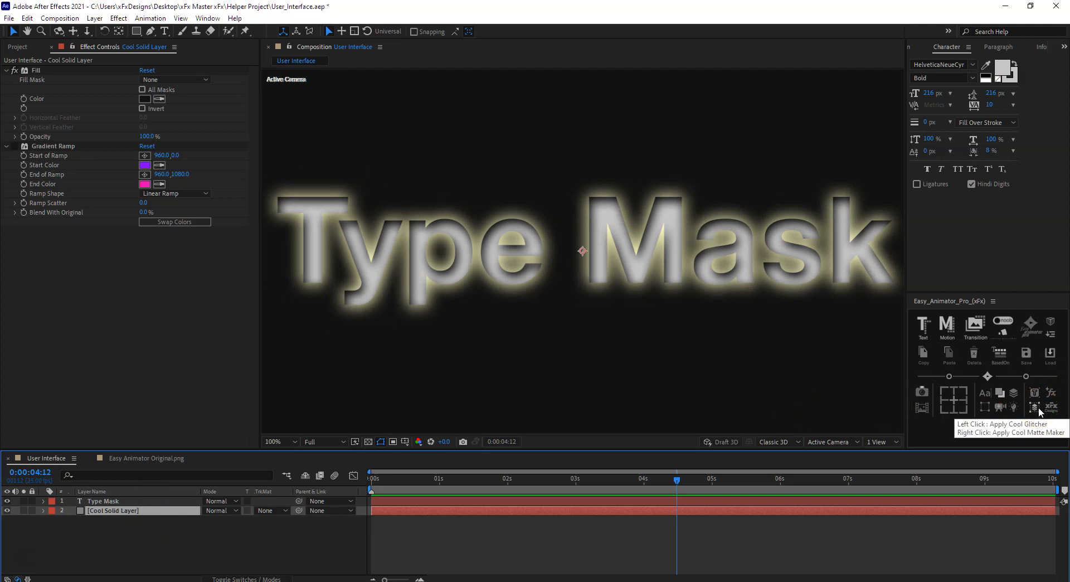
pyautogui.moveTo(499, 483); pyautogui.dragTo(429, 481)
pyautogui.scroll(-2, 485, 287)
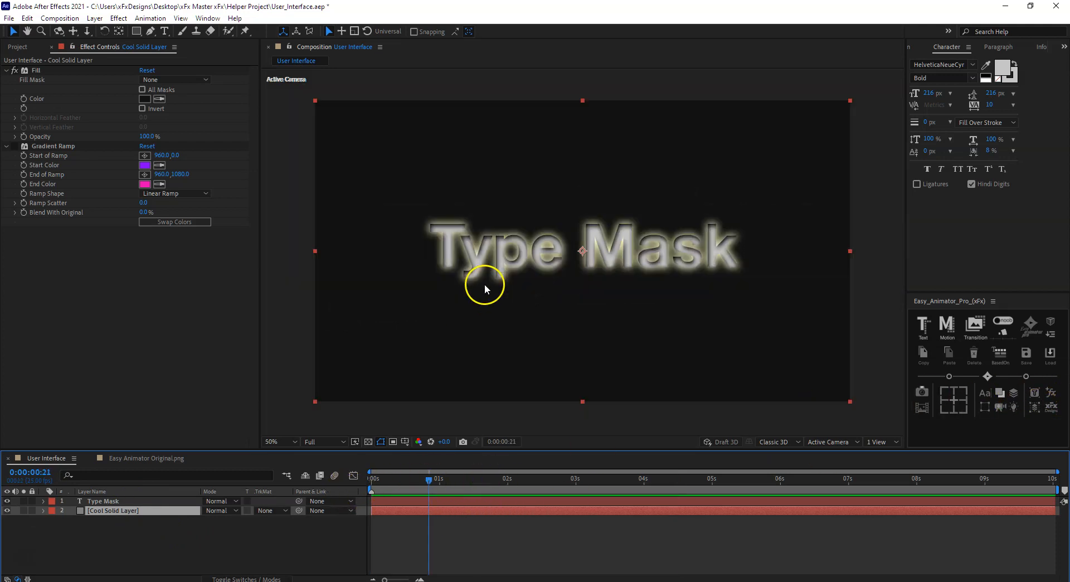
# - Remove the Cool Layer Styles from the "Type Mask" text layer with the plugin's Delete tool
pyautogui.click(146, 501)
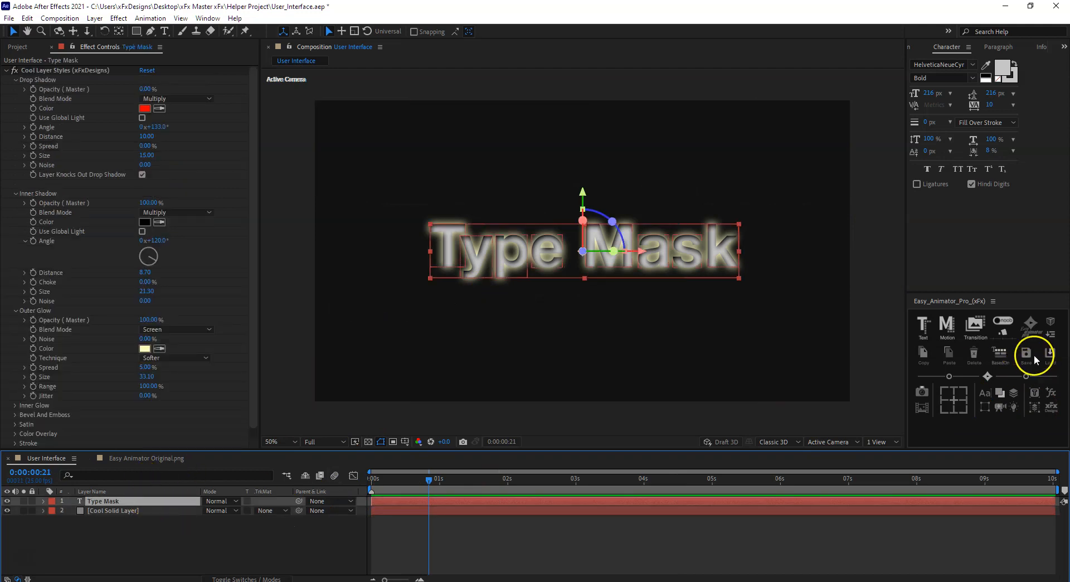
pyautogui.click(976, 354)
pyautogui.click(558, 392)
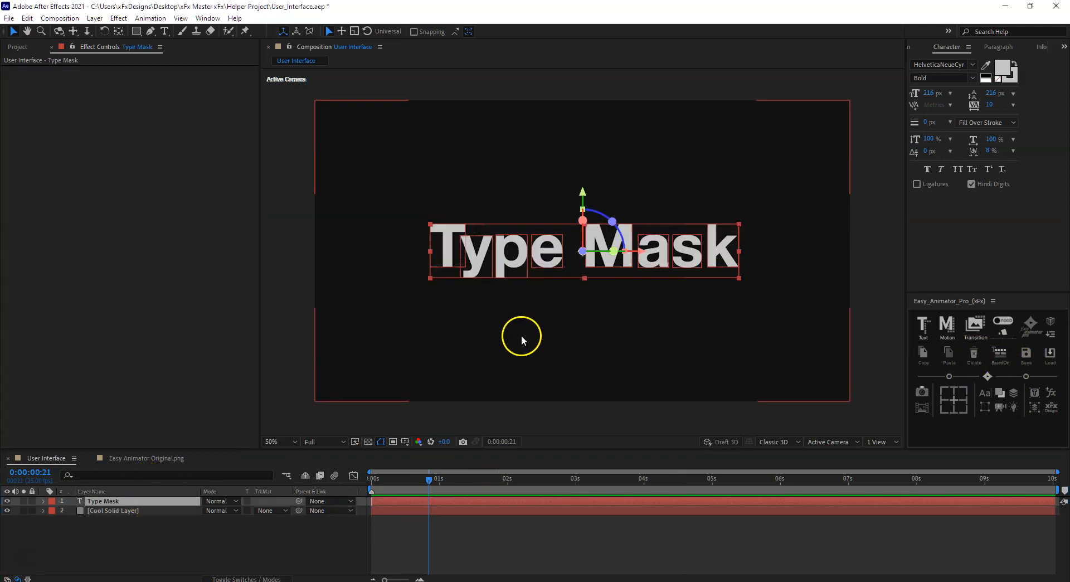
# - Apply the Easy Text (Marker Looper) animation to "Type Mask" and add a layer marker at 0:00:01:16
pyautogui.moveTo(403, 483); pyautogui.dragTo(483, 481)
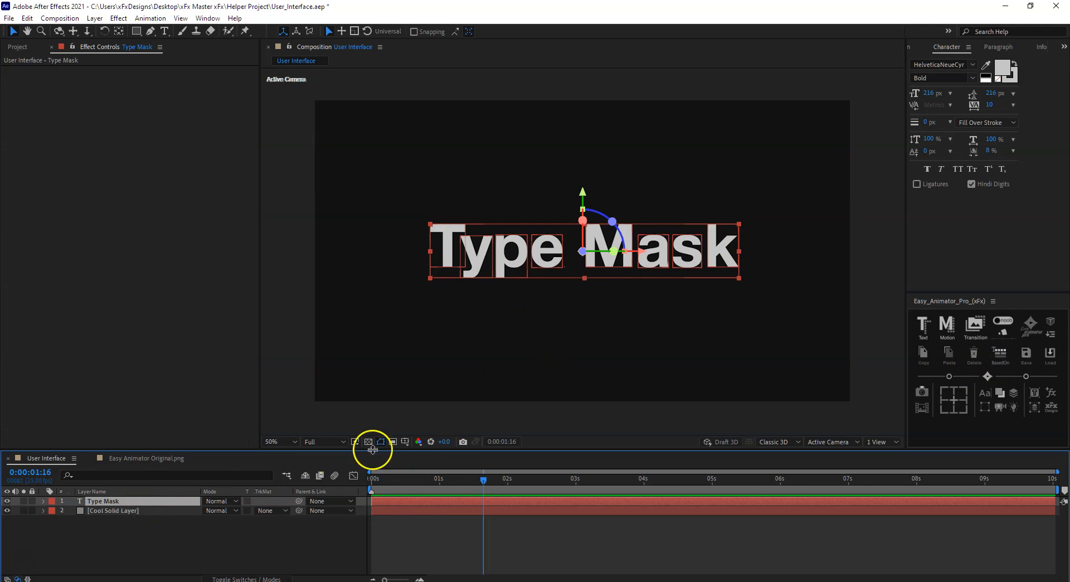
pyautogui.middleClick(923, 325)
pyautogui.click(483, 501)
pyautogui.press('KP_Multiply')
# - Preview the marker-looped text animation from 0:00:01:00
pyautogui.moveTo(483, 479); pyautogui.dragTo(440, 479)
pyautogui.press('space')
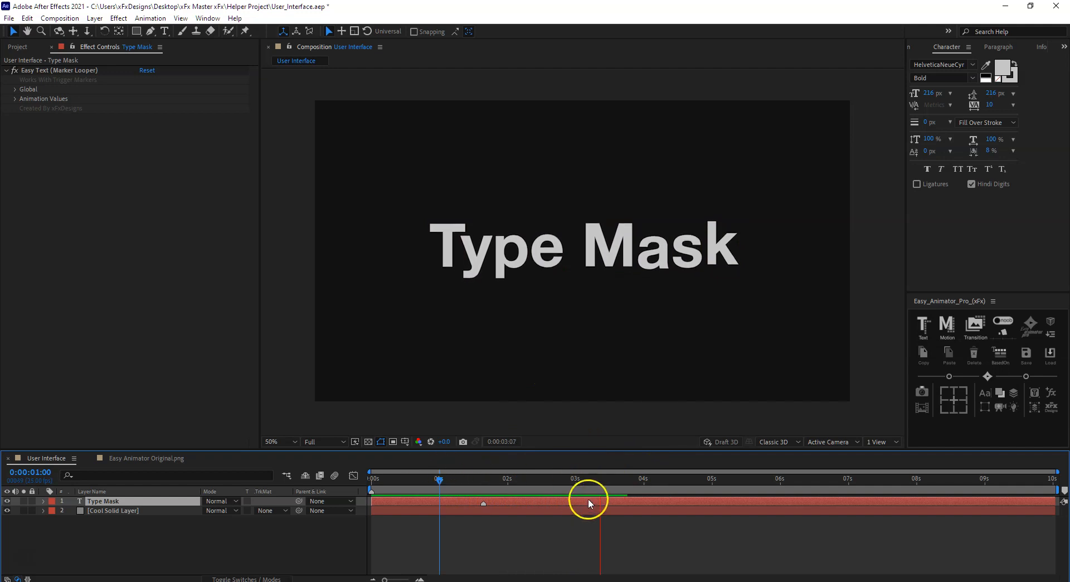
pyautogui.moveTo(588, 480); pyautogui.dragTo(464, 479)
pyautogui.press('space')
# - Replace the "Type Mask" text with "Type Me!" on a single line
pyautogui.click(497, 499)
pyautogui.doubleClick(499, 499)
pyautogui.press('capslock')
pyautogui.write('T')
pyautogui.press('capslock')
pyautogui.write('ype Me')
pyautogui.press('Return')
pyautogui.write('1')
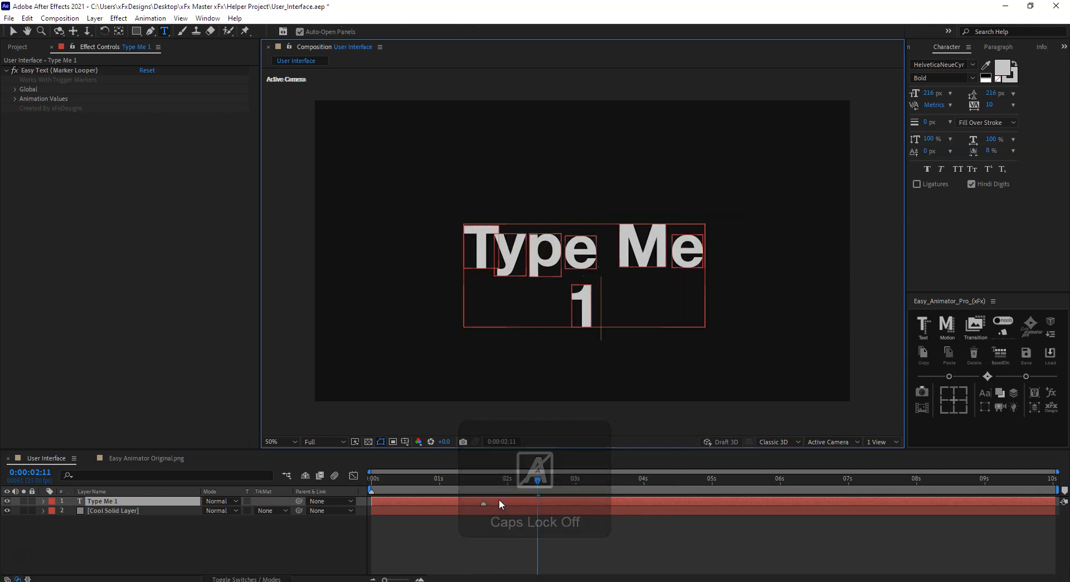
pyautogui.press('BackSpace')
pyautogui.press('BackSpace')
pyautogui.write('!')
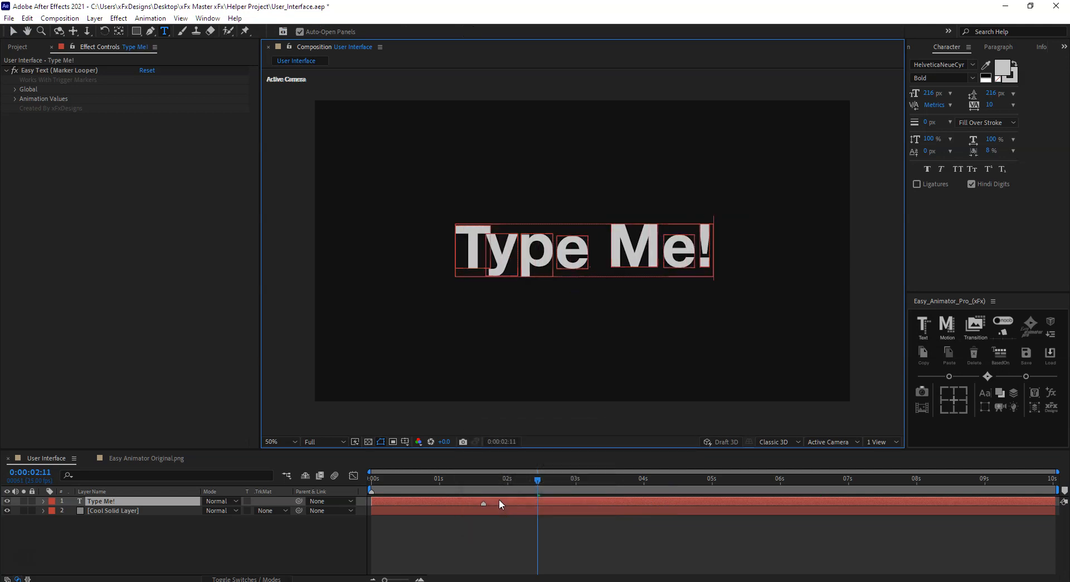
# - Change the capital M to lowercase so the text reads "Type me!" and finish editing
pyautogui.click(520, 474)
pyautogui.press('BackSpace')
pyautogui.write('m')
pyautogui.click(135, 486)
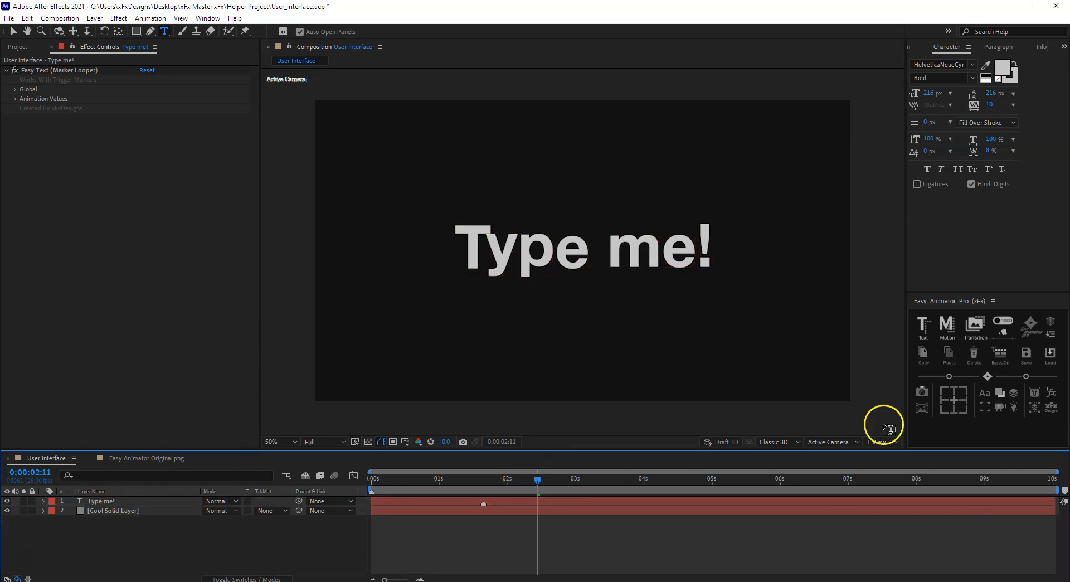
# - Apply Cool Glitcher above the "Type me!" layer and preview the glitched text from 0:00:01:04
pyautogui.click(1036, 411)
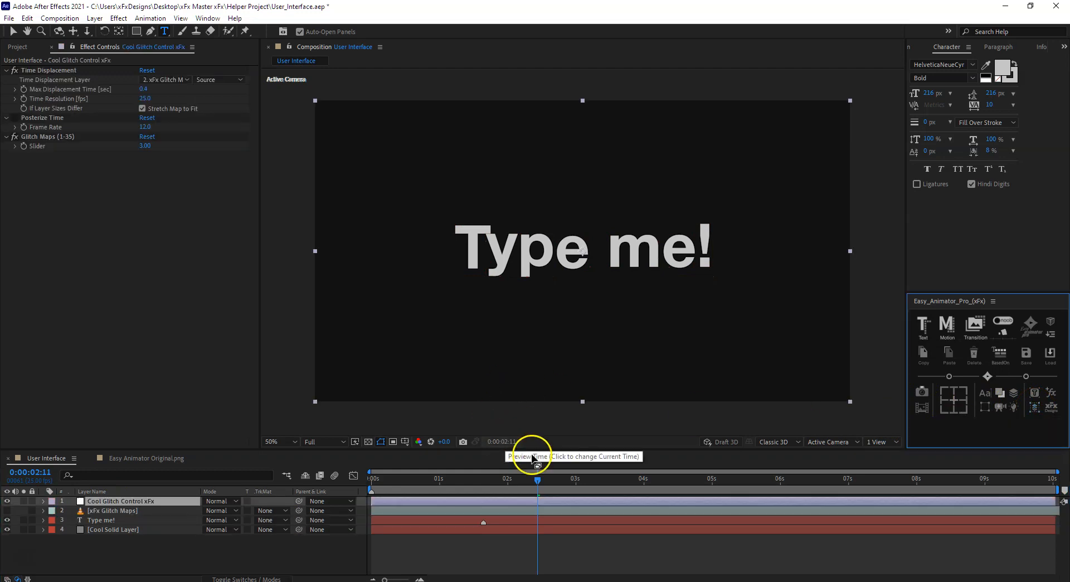
pyautogui.moveTo(500, 483); pyautogui.dragTo(373, 470)
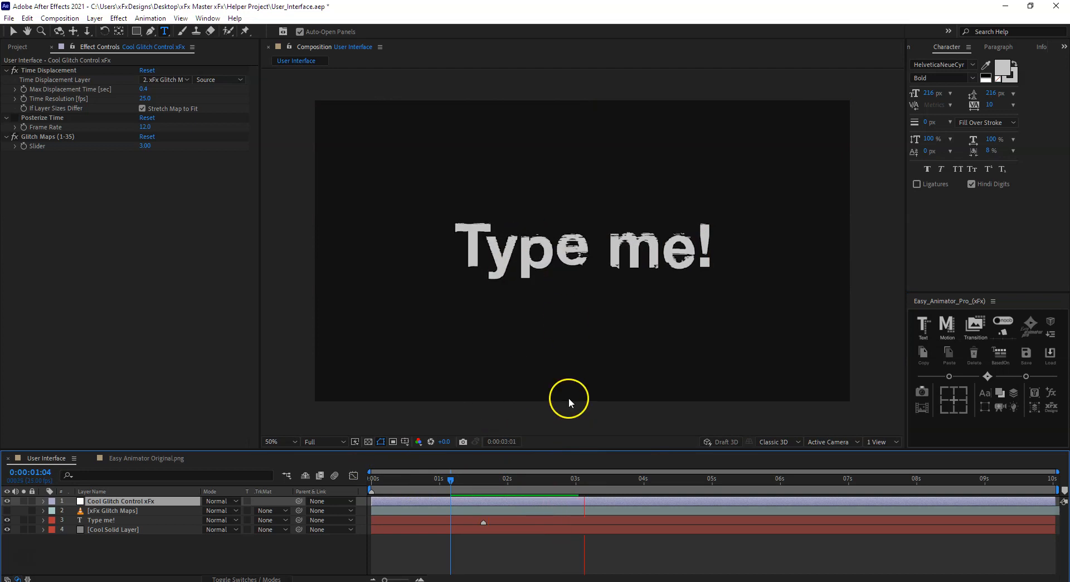
pyautogui.moveTo(537, 482); pyautogui.dragTo(515, 490)
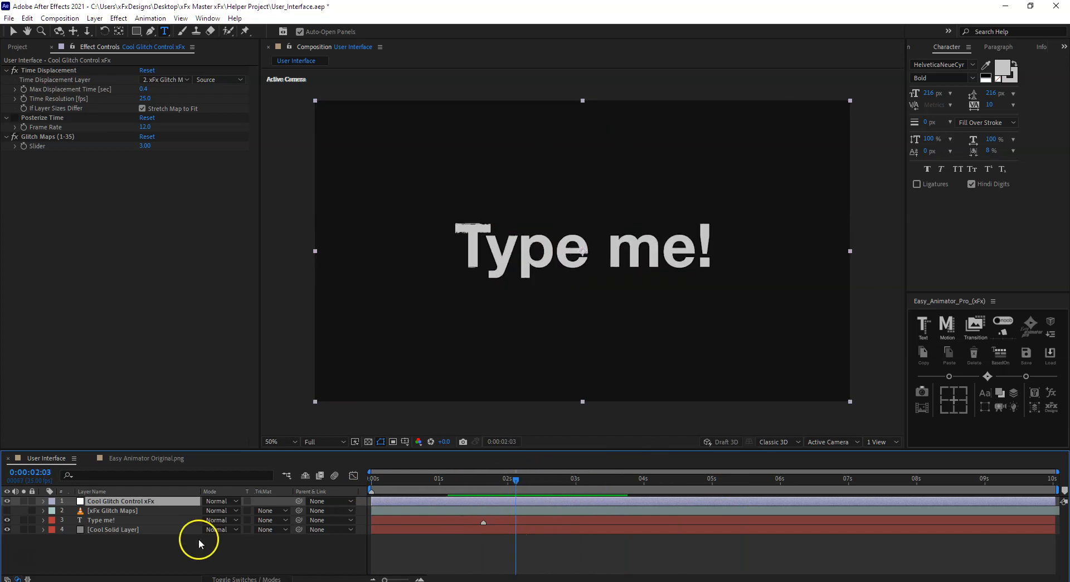
# - Show the layer switches and preview the glitch from 0:00:01:02 with the "Type me!" layer selected
pyautogui.click(276, 577)
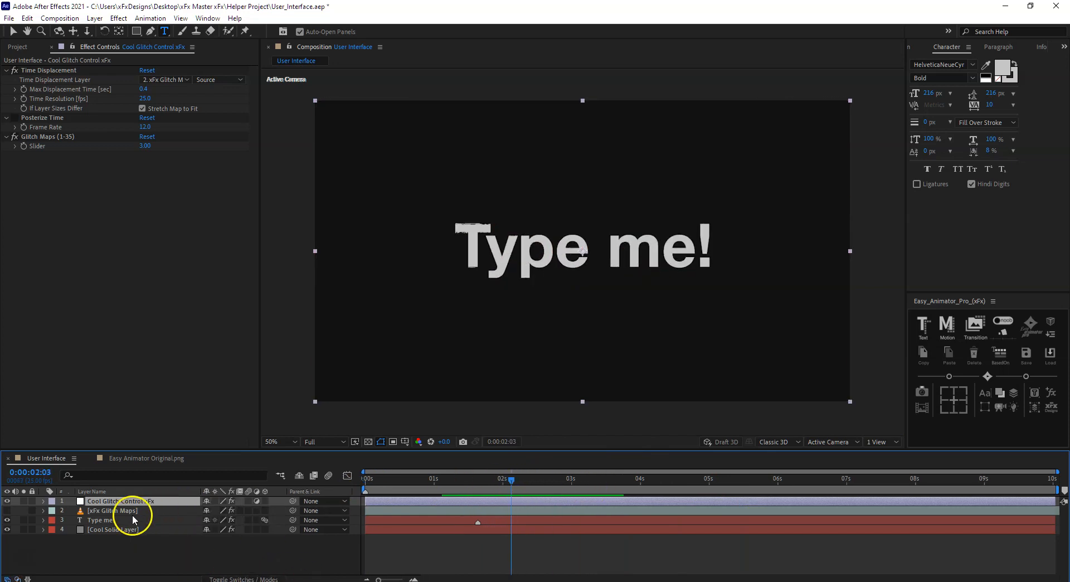
pyautogui.click(128, 520)
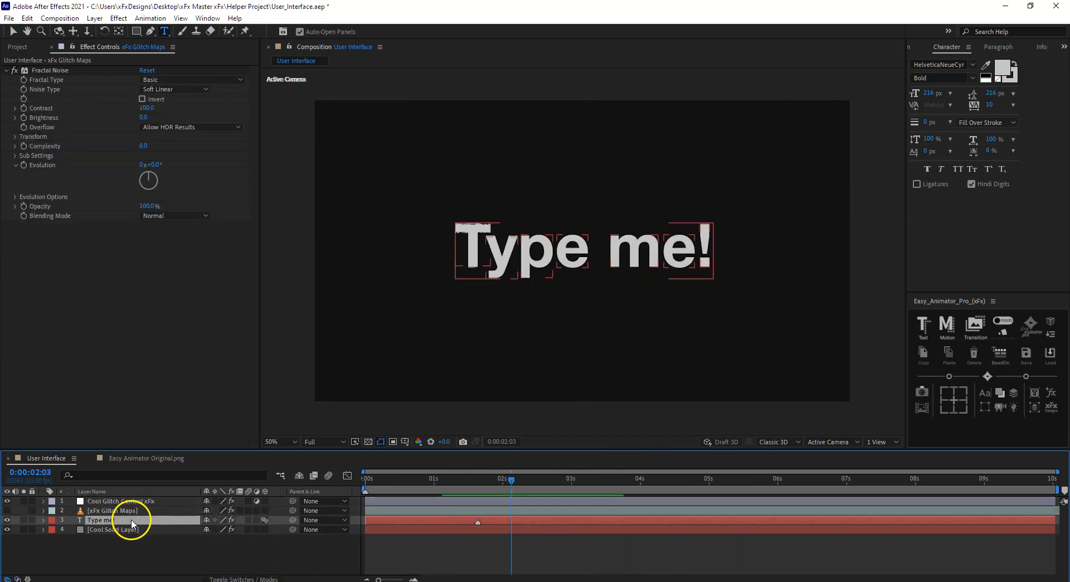
pyautogui.click(1051, 325)
pyautogui.moveTo(461, 482); pyautogui.dragTo(439, 484)
pyautogui.press('space')
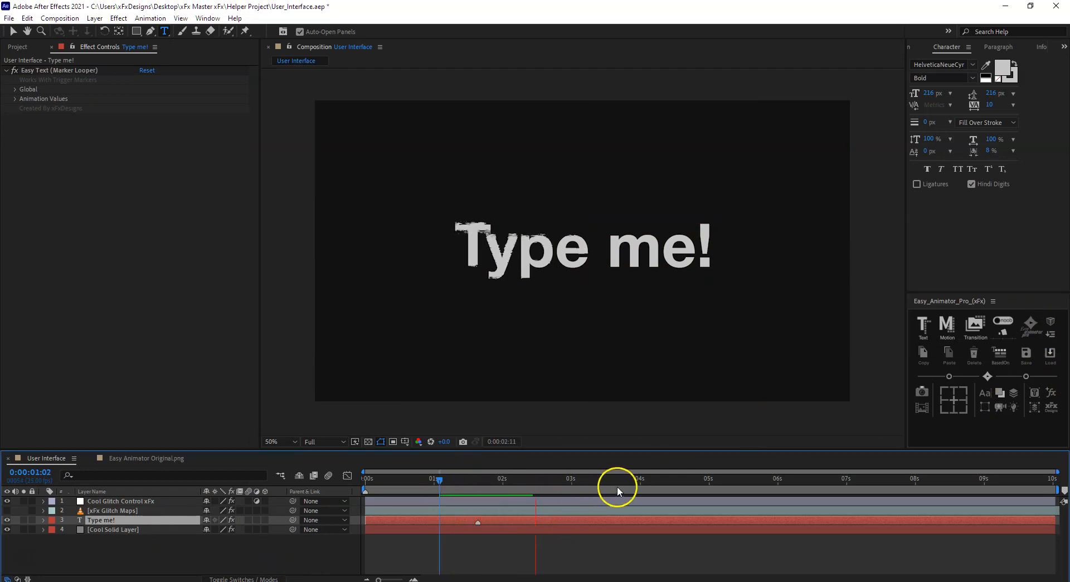
pyautogui.press('space')
# - Set the composition preview resolution to Quarter and preview the glitch from 0:00:00:20
pyautogui.click(329, 441)
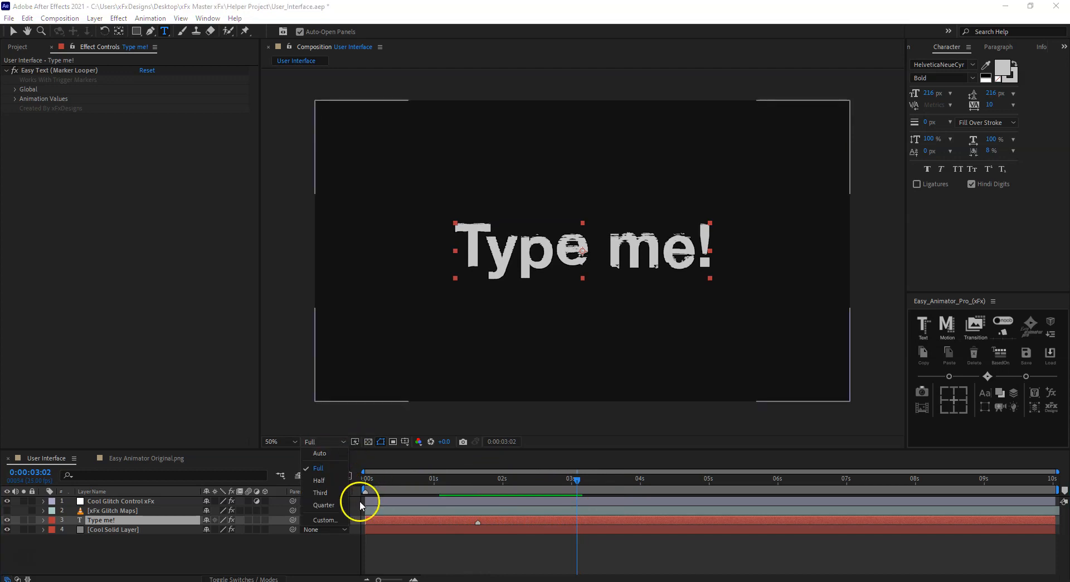
pyautogui.click(333, 505)
pyautogui.click(420, 488)
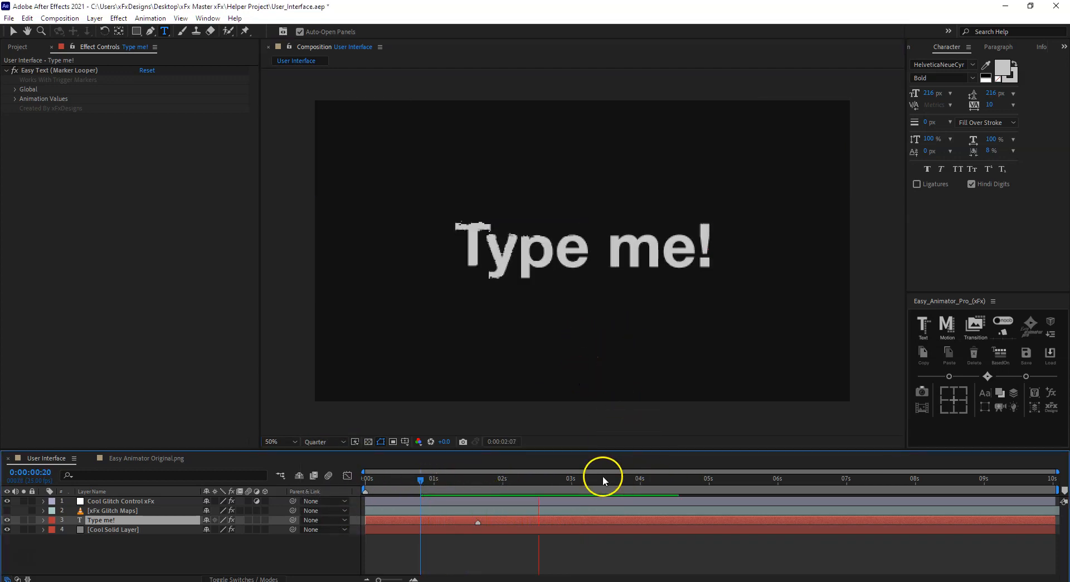
pyautogui.press('space')
# - Apply Easy Text Animator Noob (Snapper) to "Type me!" at 0:00:00:00 with Position 0,213,0 and Opacity 0
pyautogui.moveTo(523, 487); pyautogui.dragTo(288, 495)
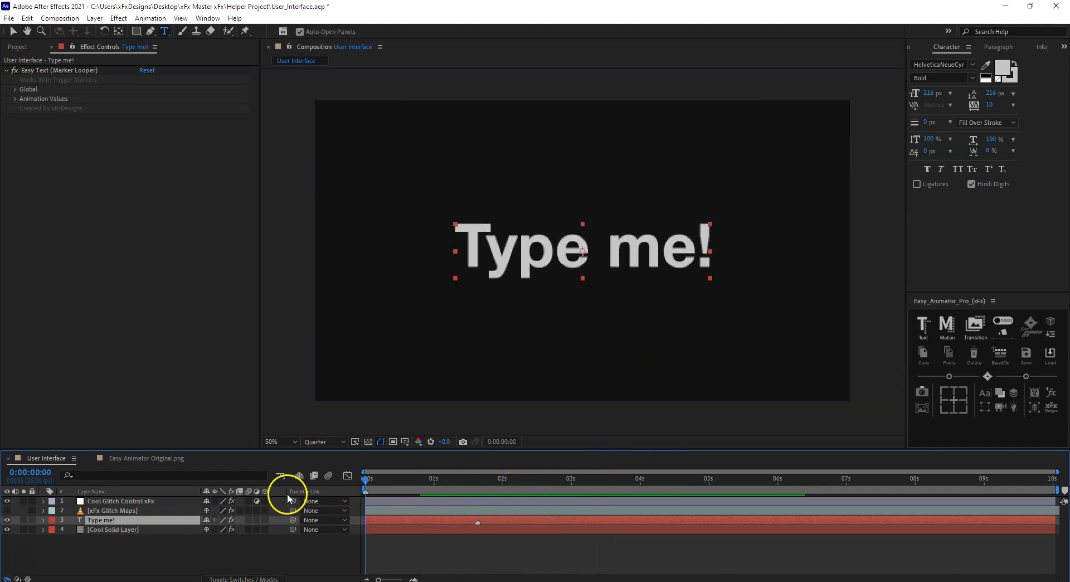
pyautogui.click(927, 330)
pyautogui.click(15, 137)
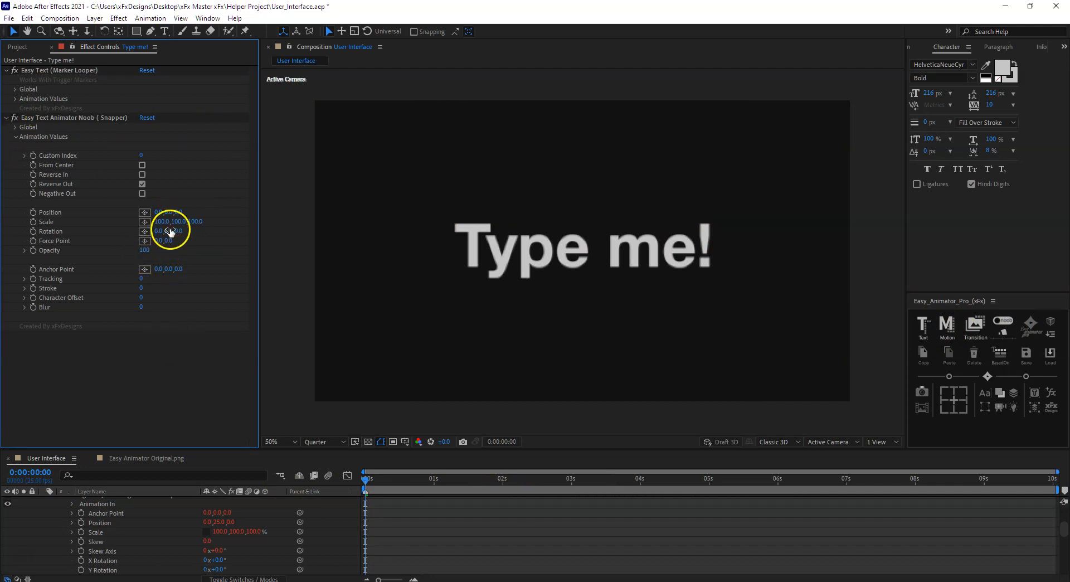
pyautogui.moveTo(168, 214)
pyautogui.mouseDown()
pyautogui.moveTo(184, 217)
pyautogui.moveTo(172, 219)
pyautogui.mouseUp()
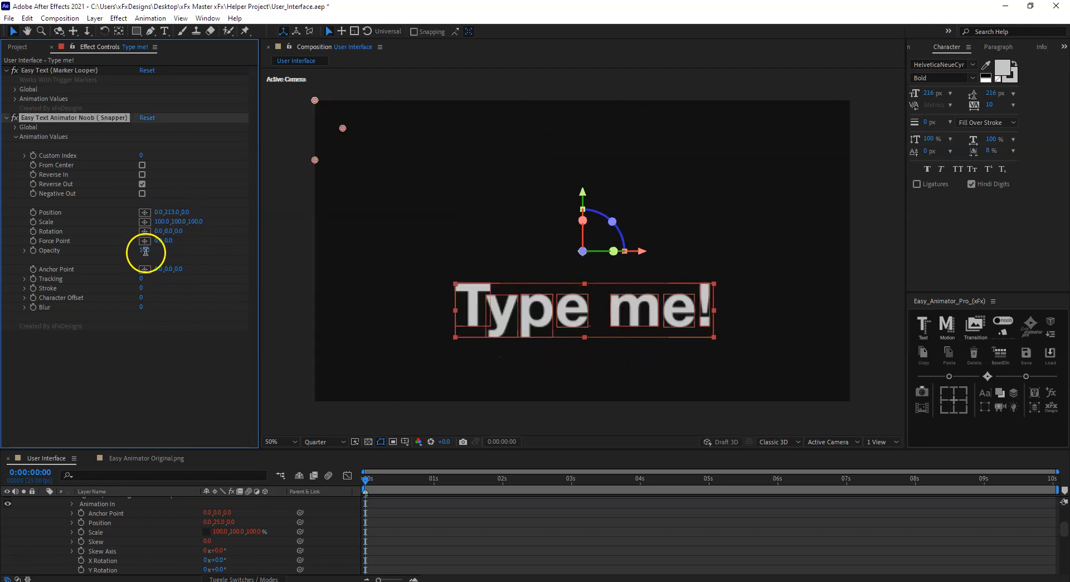
pyautogui.click(145, 250)
pyautogui.write('0')
pyautogui.click(161, 352)
# - Preview the glitched Snapper text animation from the start and collapse the properties of the "Type me!" layer
pyautogui.press('space')
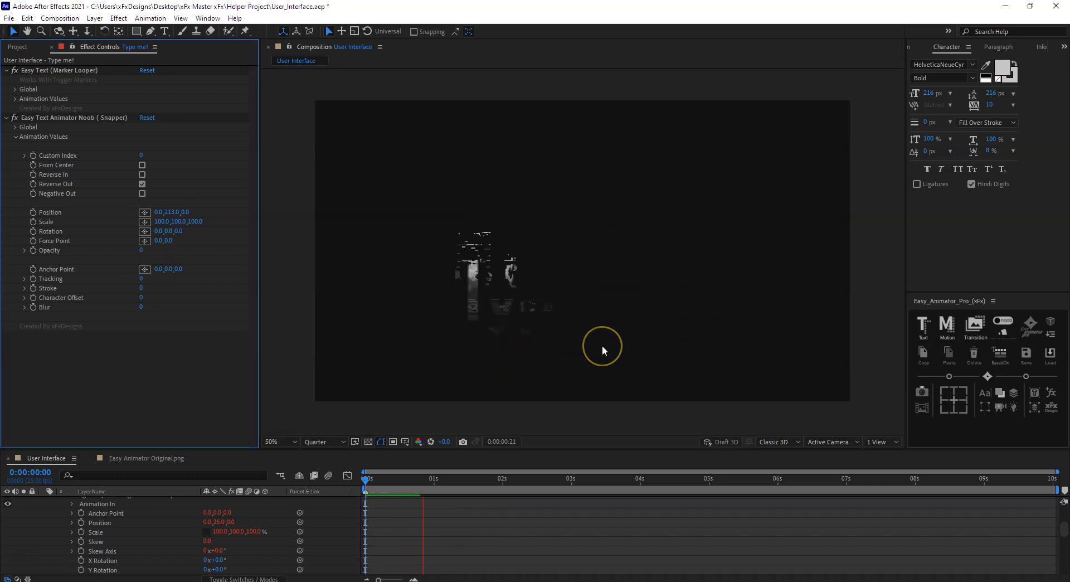
pyautogui.scroll(-2, 604, 295)
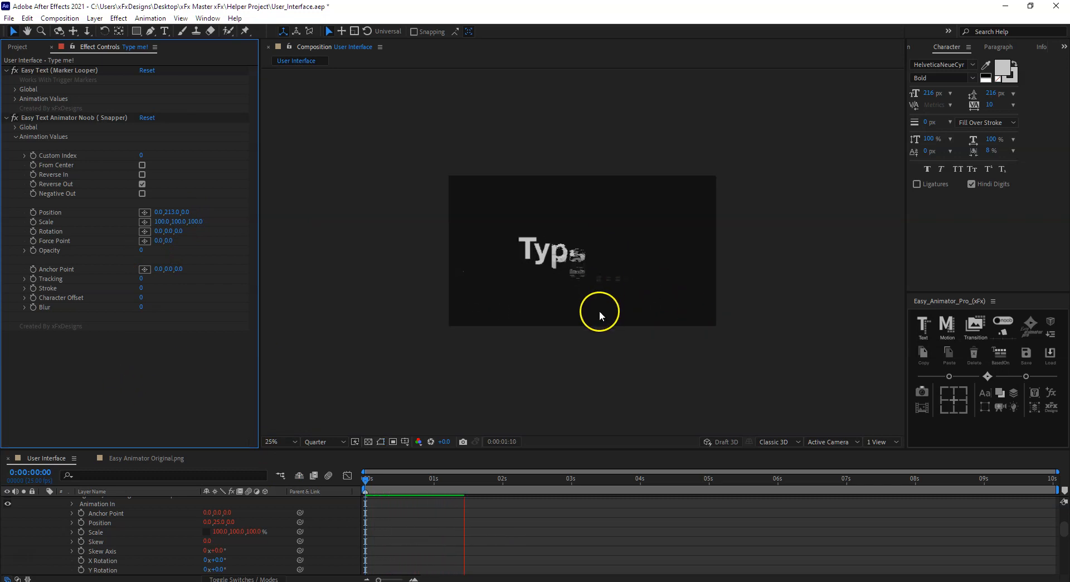
pyautogui.scroll(2, 589, 322)
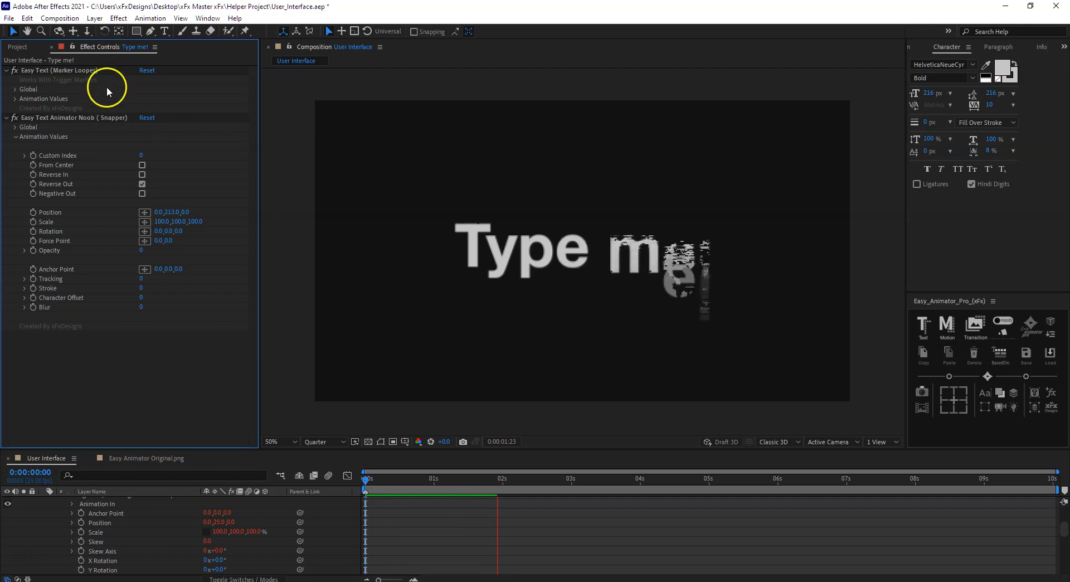
pyautogui.scroll(5, 113, 552)
pyautogui.click(43, 520)
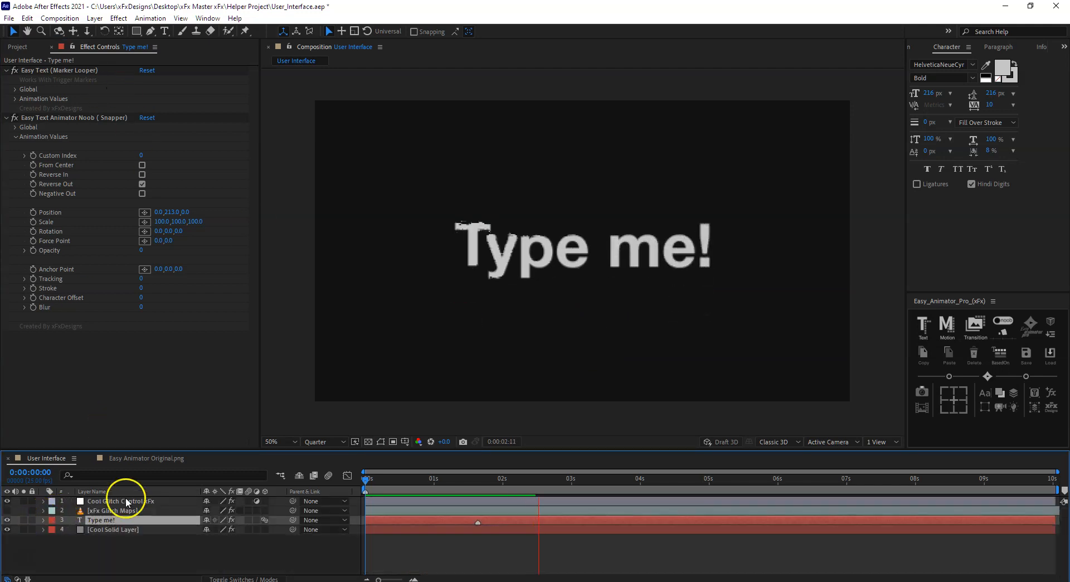
# - Set the Glitch Maps slider to 6 on the "Cool Glitch Control xFx" layer, with the playhead at 0:00:01:10
pyautogui.click(120, 501)
pyautogui.press('space')
pyautogui.moveTo(510, 480); pyautogui.dragTo(462, 480)
pyautogui.click(146, 147)
pyautogui.write('6')
pyautogui.click(134, 197)
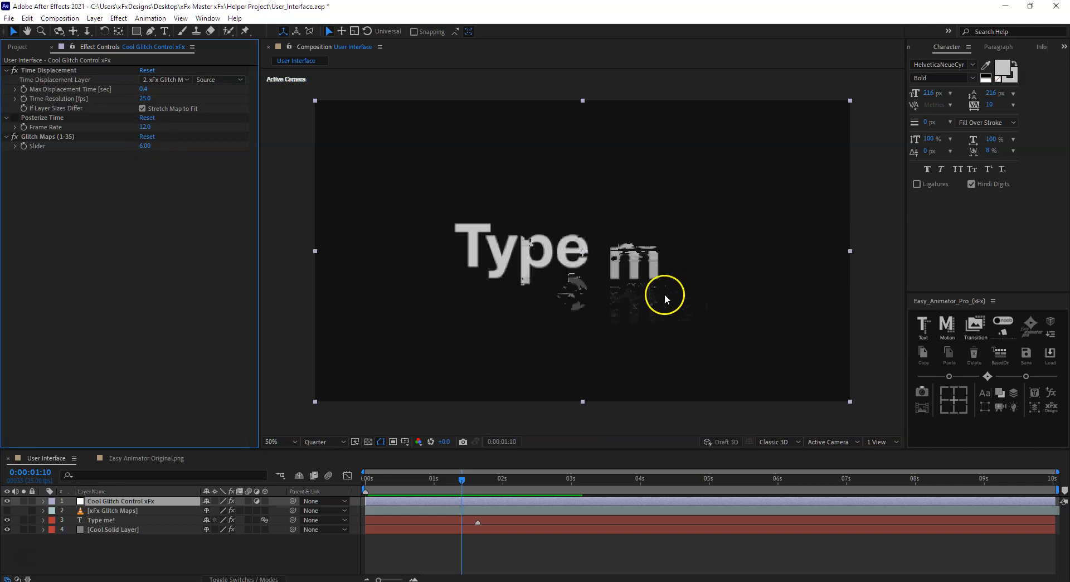
# - Preview the text with the changed glitch map from 0:00:00:00, checking the "Type me!" layer at 0:00:01:11
pyautogui.moveTo(462, 479); pyautogui.dragTo(362, 486)
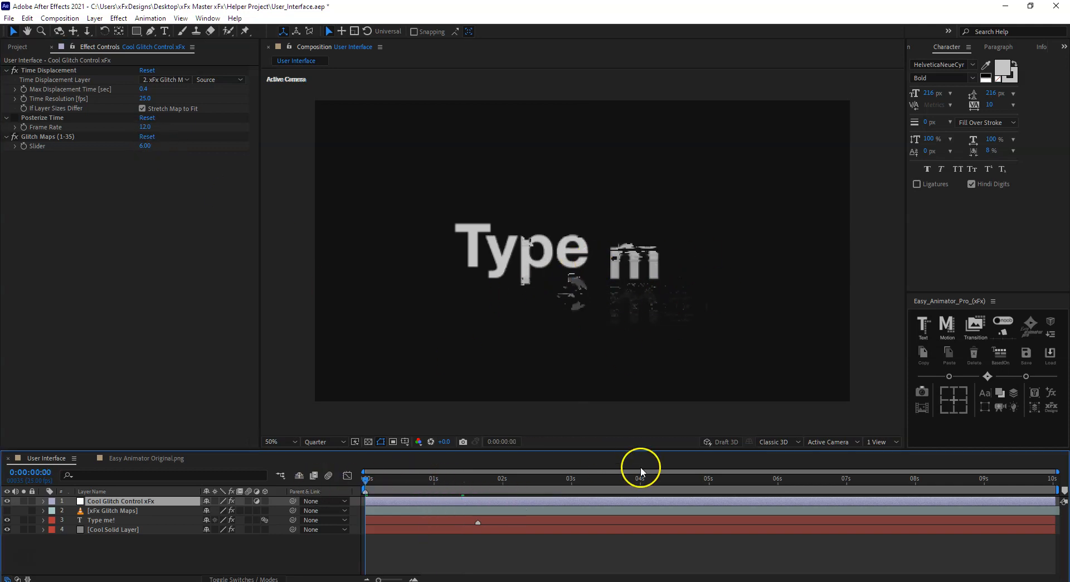
pyautogui.press('space')
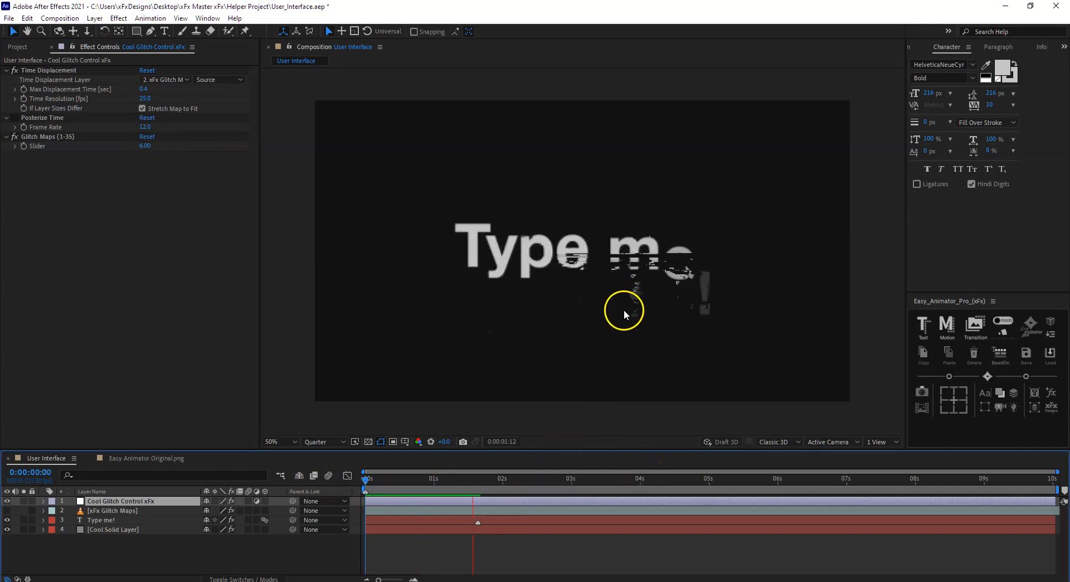
pyautogui.moveTo(524, 480); pyautogui.dragTo(464, 496)
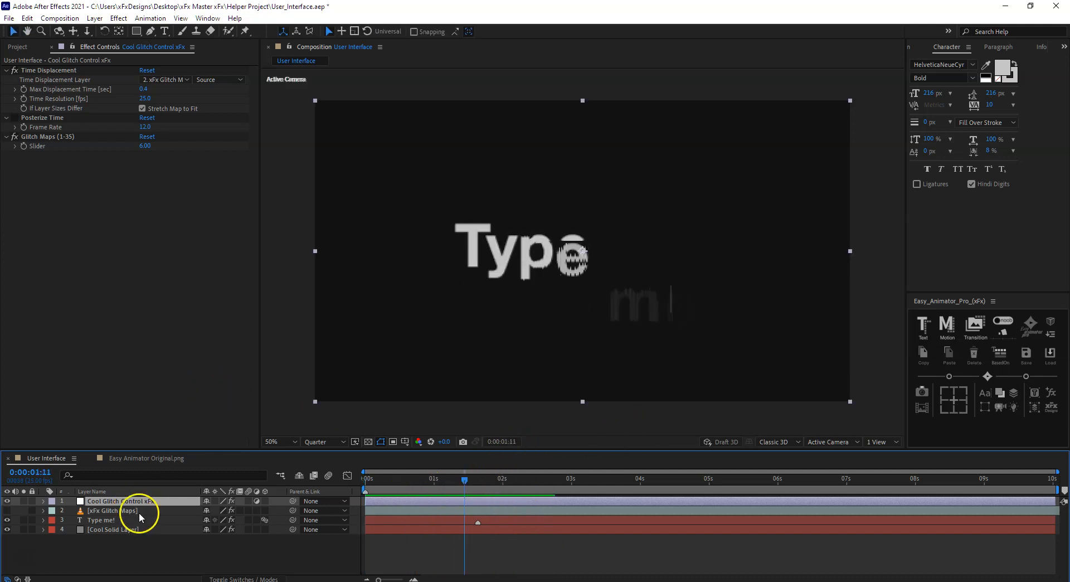
pyautogui.click(124, 521)
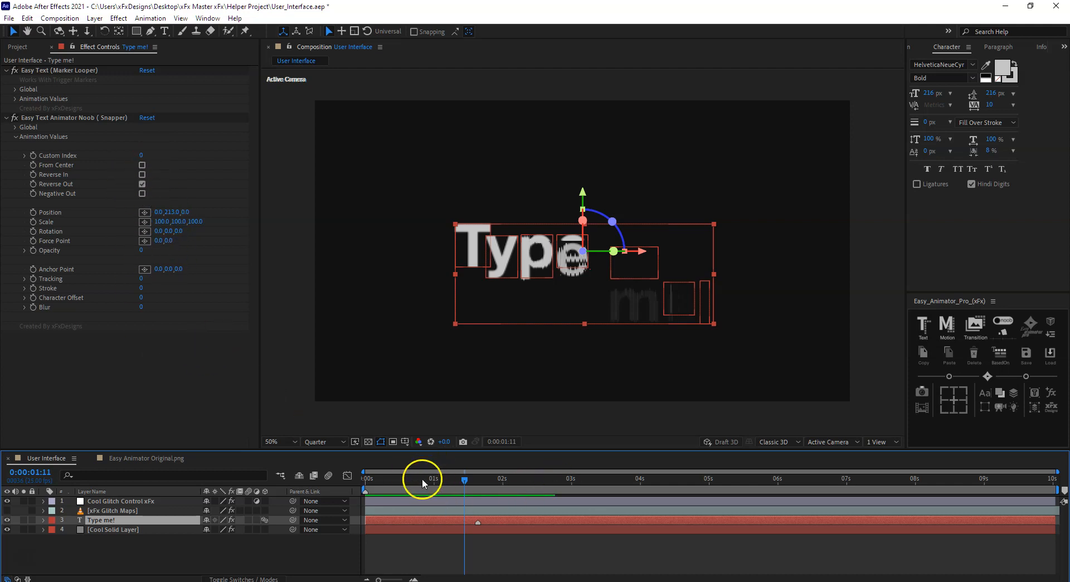
pyautogui.press('space')
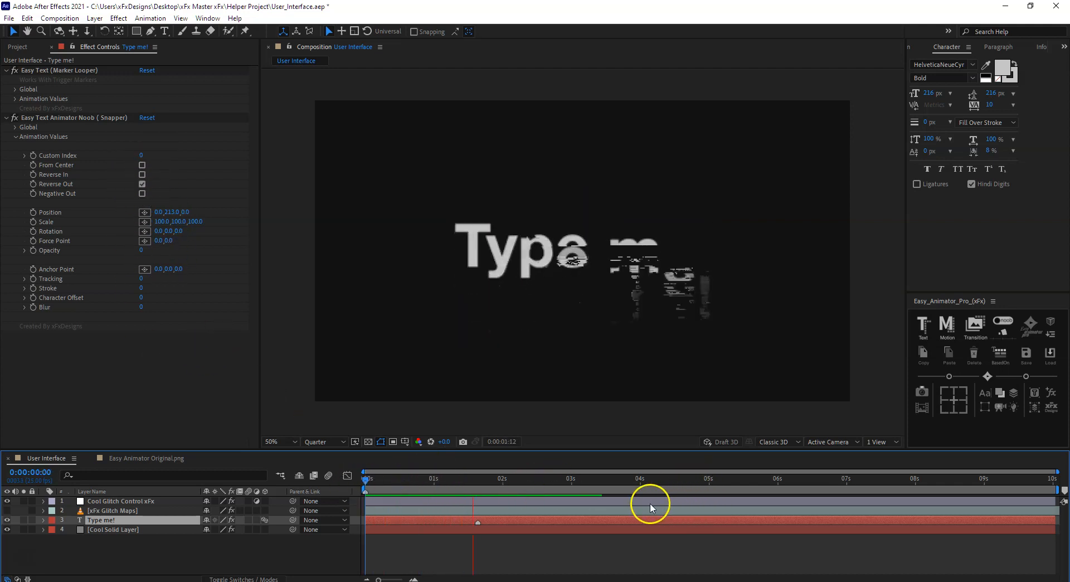
pyautogui.press('space')
# - Delete the "Cool Glitch Control xFx" and "xFx Glitch Maps" layers from the composition
pyautogui.click(120, 501)
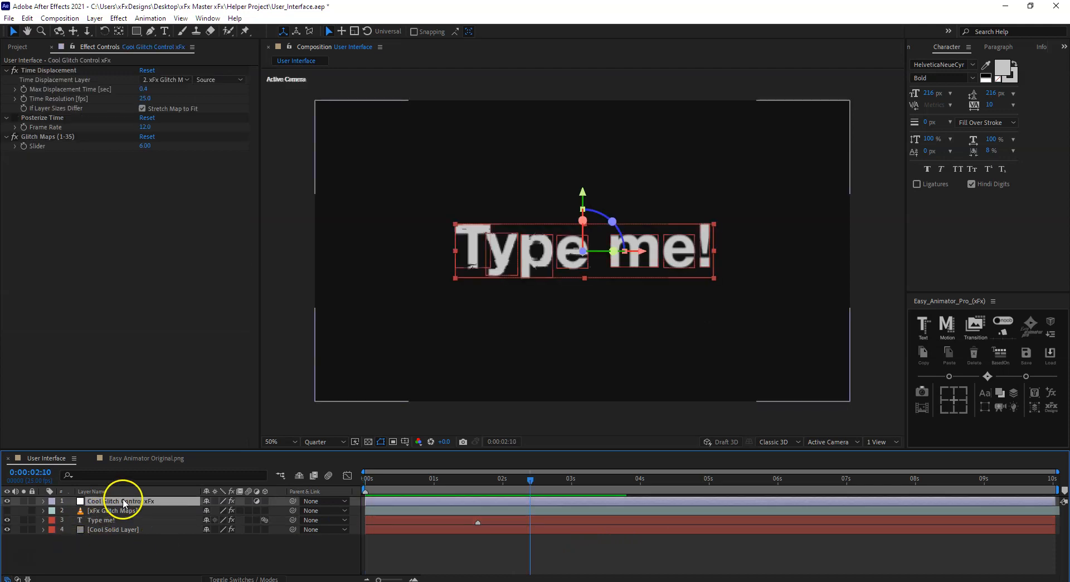
pyautogui.keyDown('shift'); pyautogui.click(119, 510); pyautogui.keyUp('shift')
pyautogui.press('Delete')
# - Remove all Easy Animator presets from the "Type me!" layer
pyautogui.click(127, 501)
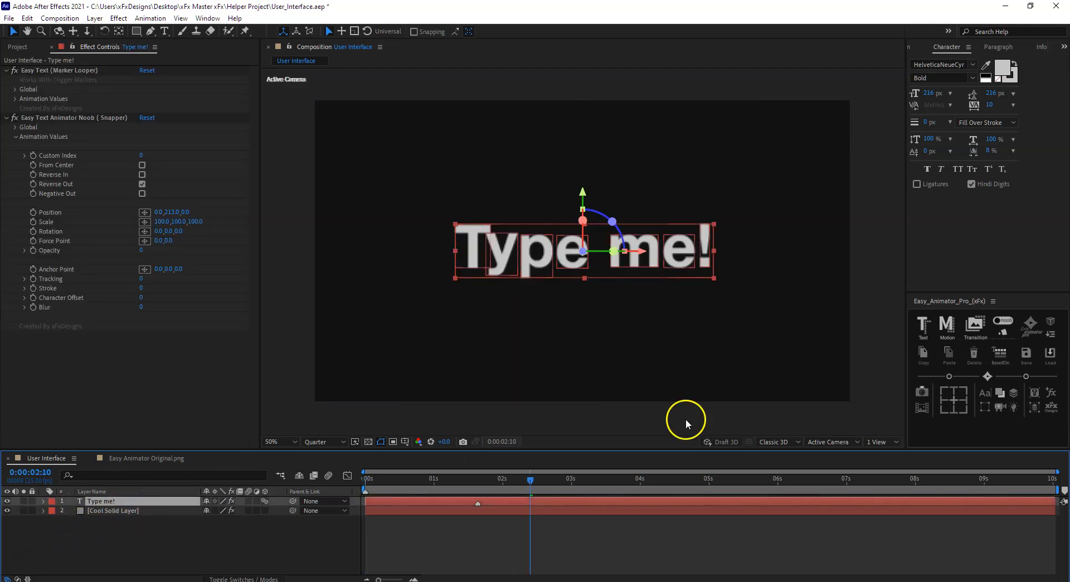
pyautogui.click(974, 353)
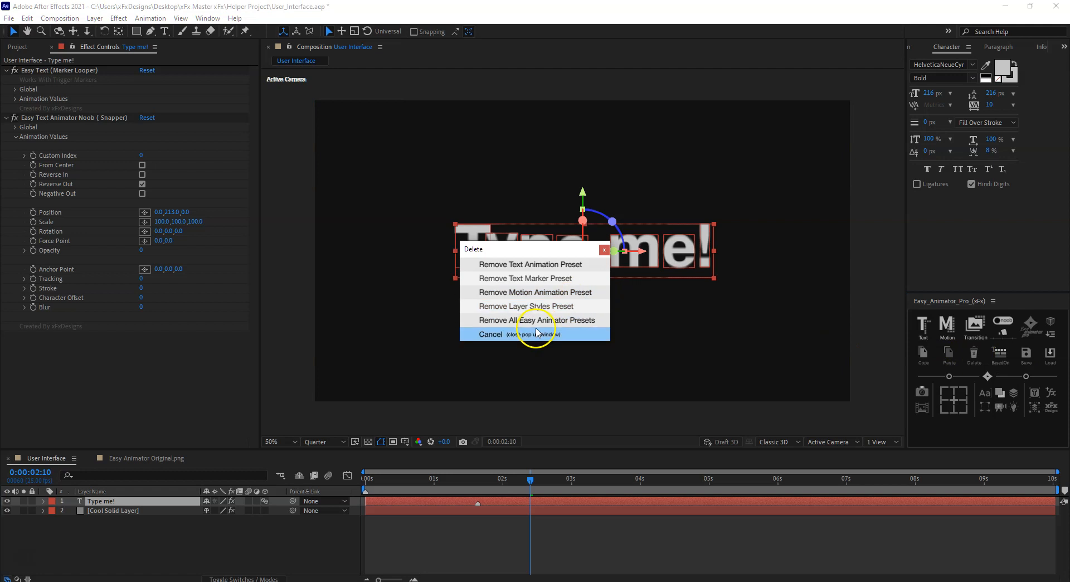
pyautogui.click(533, 321)
# - Move the playhead to 0:00:01:15 and apply Cool Matte Maker to the "Type me!" layer
pyautogui.moveTo(510, 482); pyautogui.dragTo(703, 480)
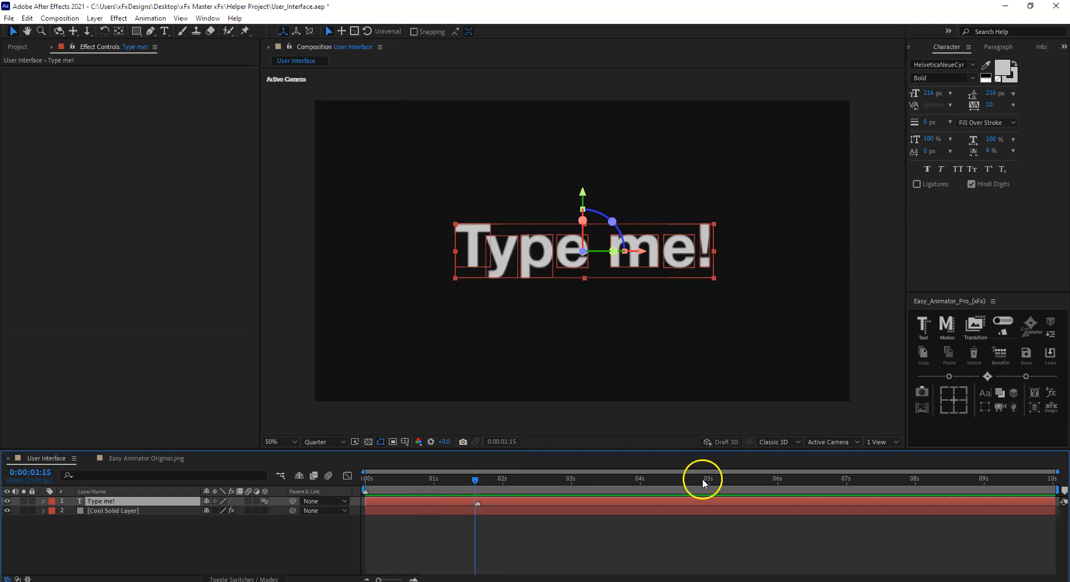
pyautogui.click(1035, 411)
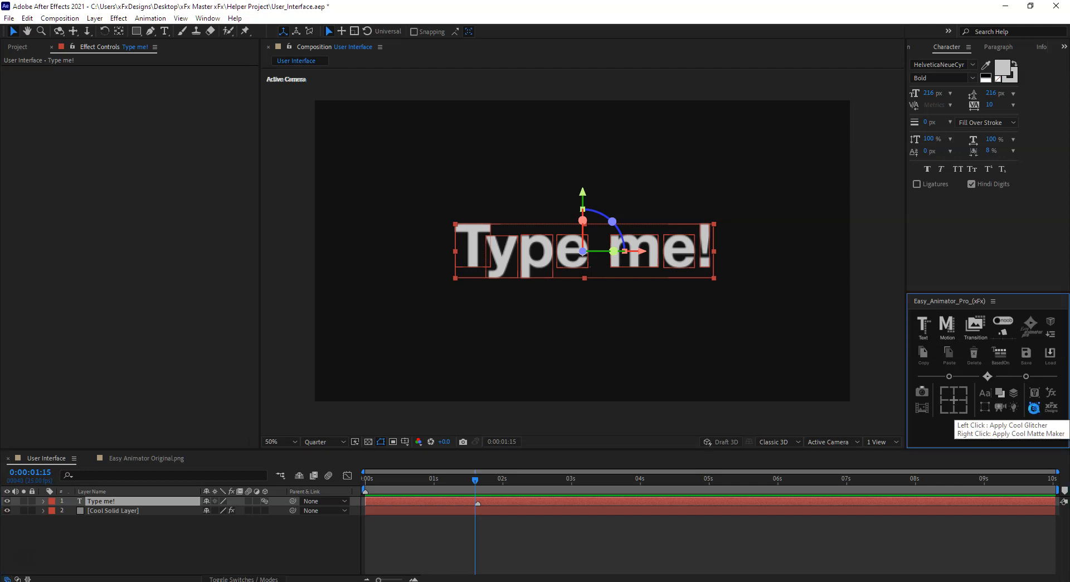
pyautogui.rightClick(1035, 409)
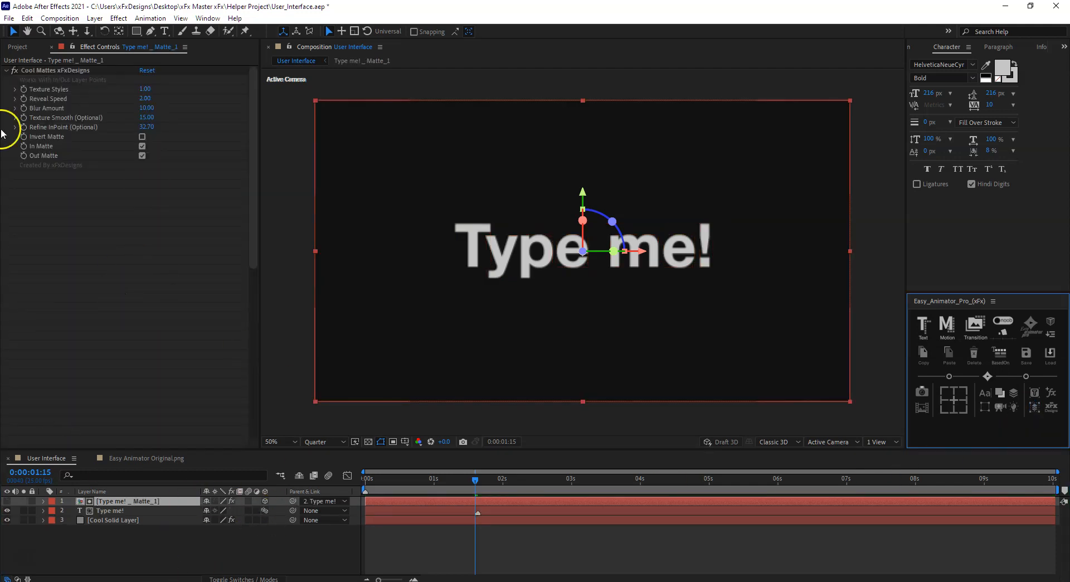
# - Collapse the EasyAnimatorPro_Helper folder and delete the four "Test -X-" letter compositions from the project
pyautogui.click(19, 47)
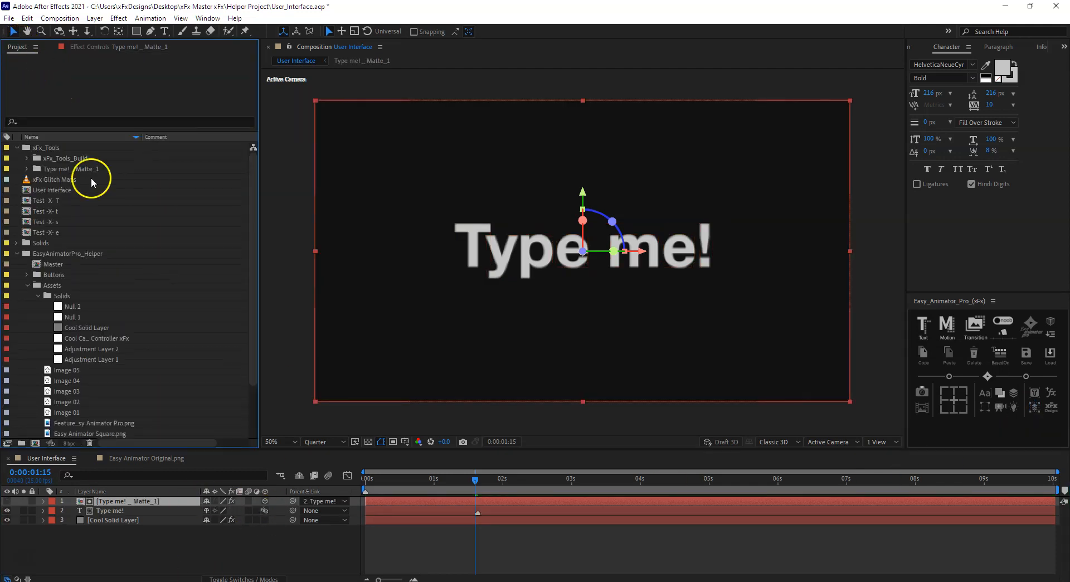
pyautogui.click(17, 253)
pyautogui.click(47, 232)
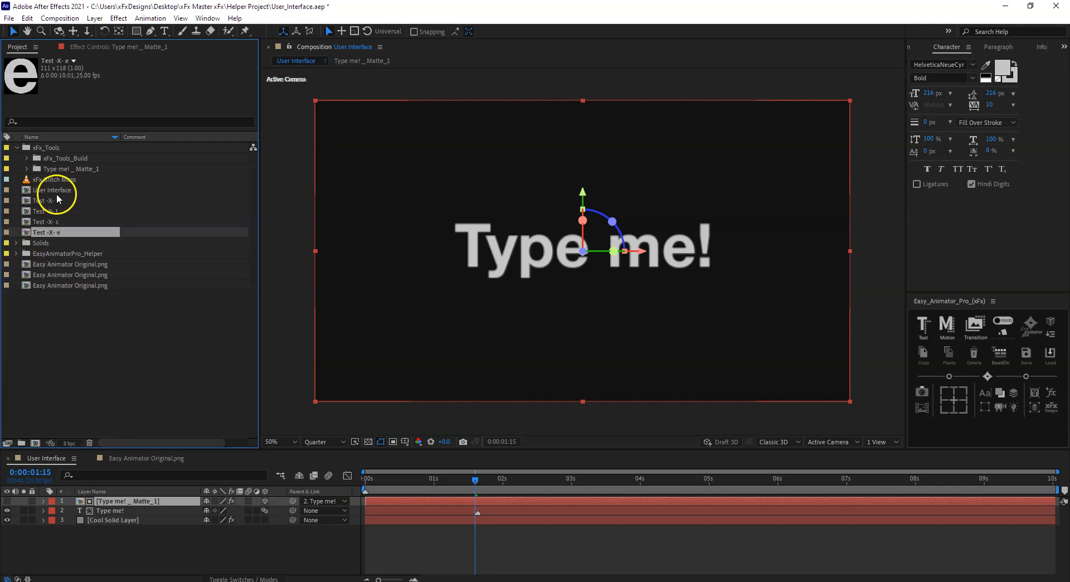
pyautogui.keyDown('shift'); pyautogui.click(49, 201); pyautogui.keyUp('shift')
pyautogui.press('Delete')
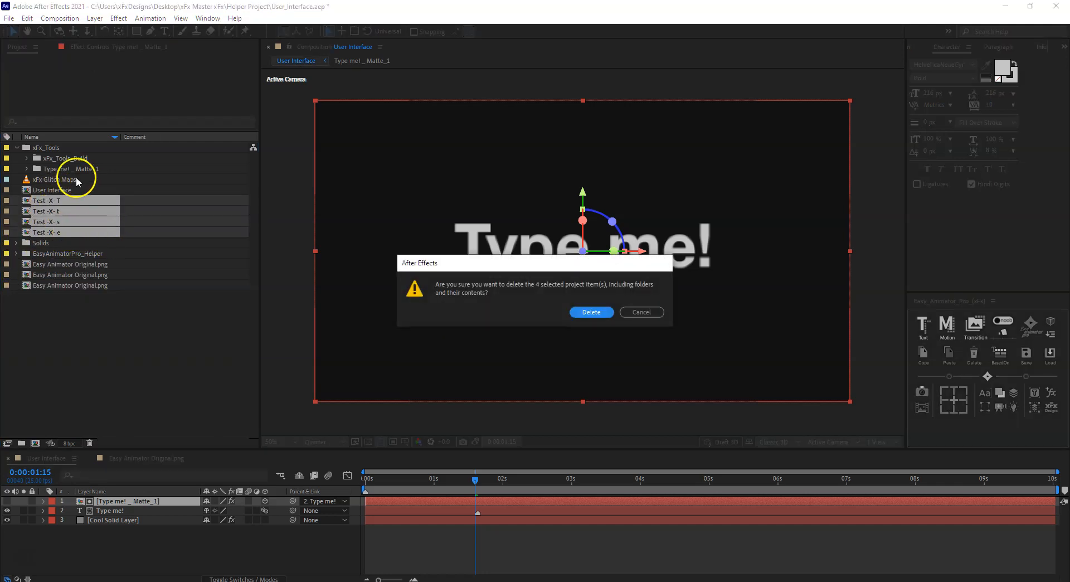
pyautogui.click(595, 314)
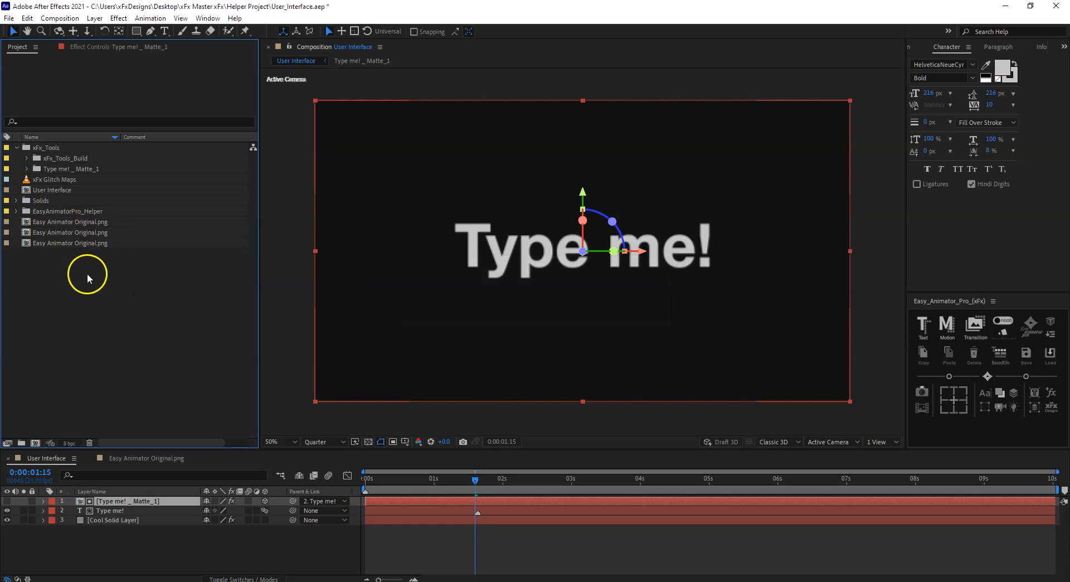
# - Delete the three "Easy Animator Original.png" compositions from the project and select the xFx_Tools_Build folder inside xFx_Tools
pyautogui.moveTo(87, 273); pyautogui.dragTo(65, 220)
pyautogui.press('Delete')
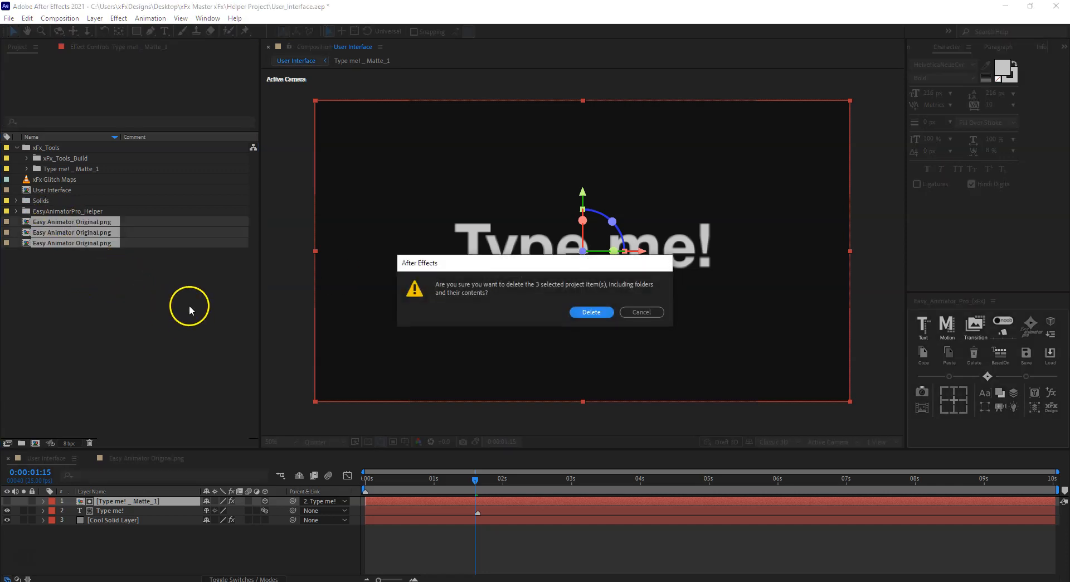
pyautogui.press('Return')
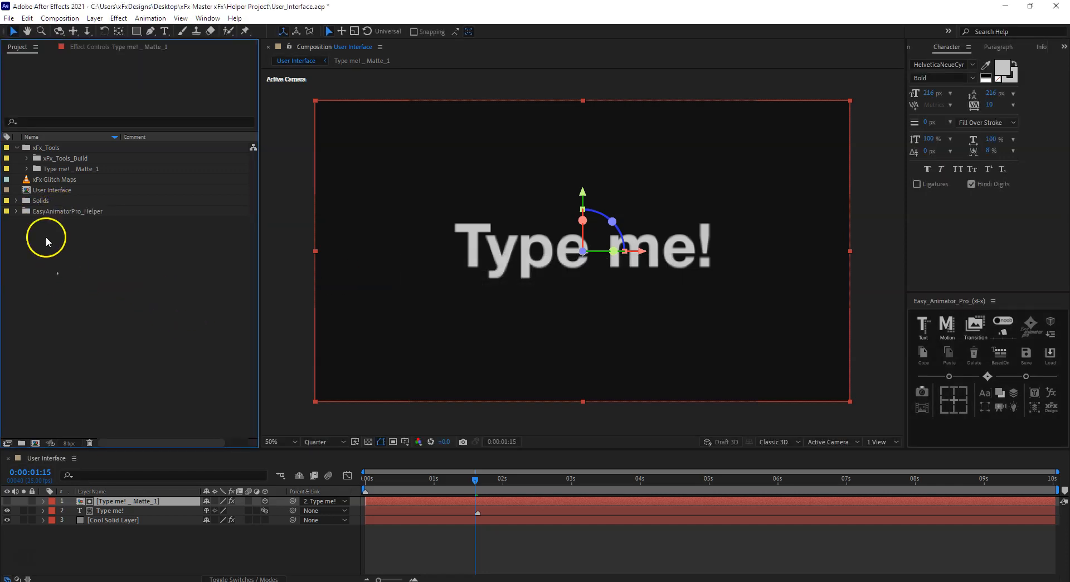
pyautogui.click(31, 150)
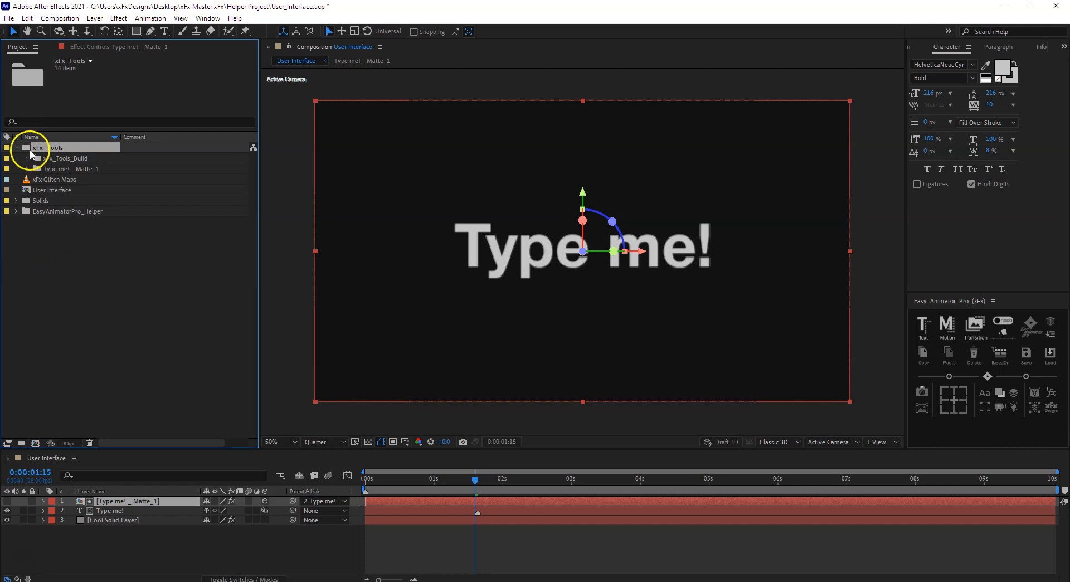
pyautogui.click(71, 158)
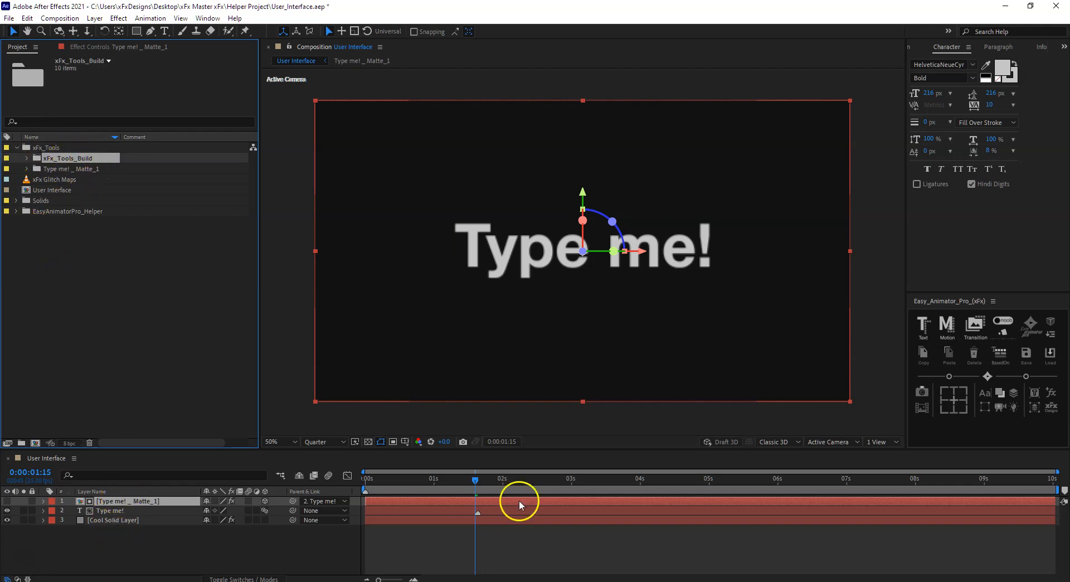
# - Preview the matte reveal on the "Type me!" layer from the composition start, then park the playhead at 0:00:01:07
pyautogui.moveTo(467, 486); pyautogui.dragTo(365, 480)
pyautogui.press('space')
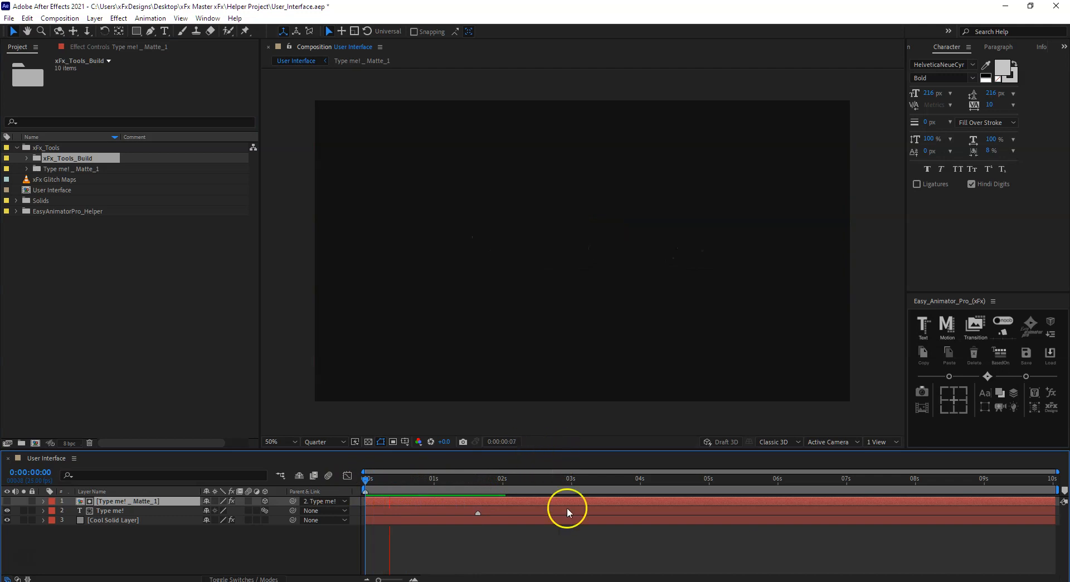
pyautogui.moveTo(483, 482); pyautogui.dragTo(453, 497)
# - Delete the "Type me! _ Matte_1" layer from the User Interface composition
pyautogui.keyDown('ctrl'); pyautogui.click(169, 502); pyautogui.keyUp('ctrl')
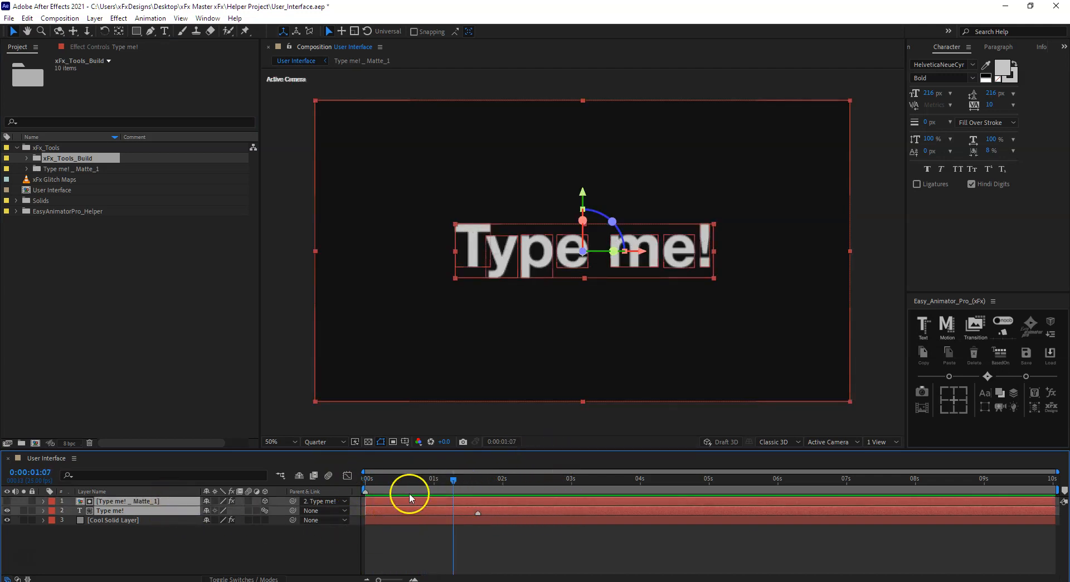
pyautogui.click(366, 544)
pyautogui.click(384, 500)
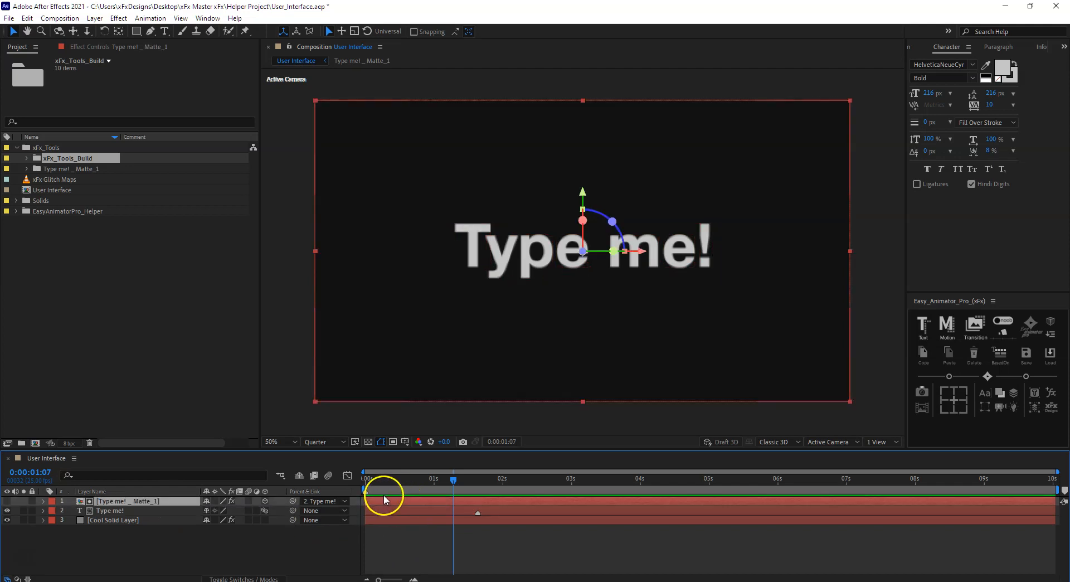
pyautogui.press('Delete')
# - Trim the start of the "Type me!" layer to about 2.4 seconds and apply Cool Matte Maker to it
pyautogui.click(394, 500)
pyautogui.moveTo(365, 501); pyautogui.dragTo(564, 478)
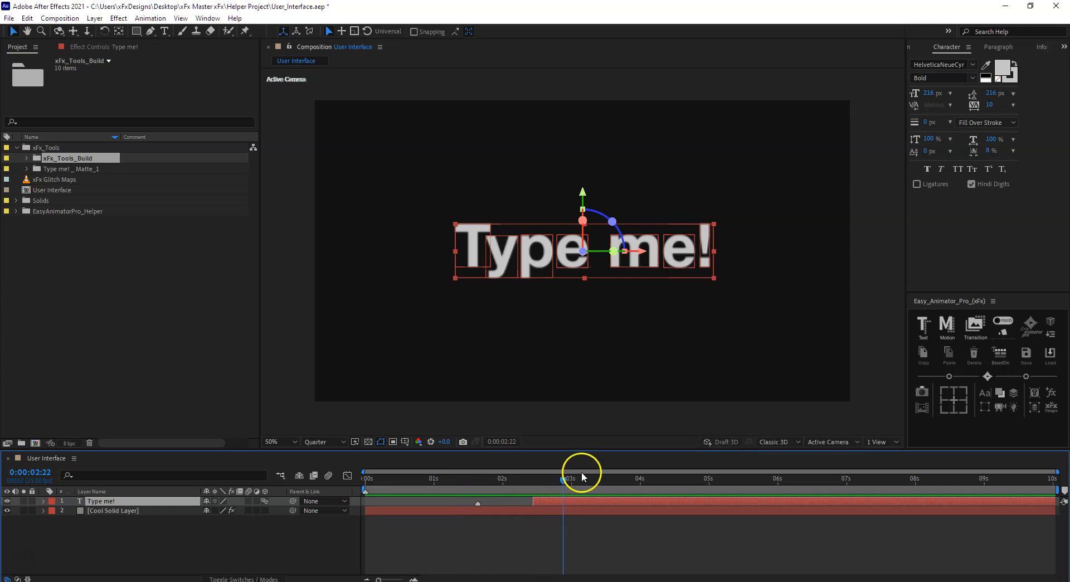
pyautogui.click(1036, 407)
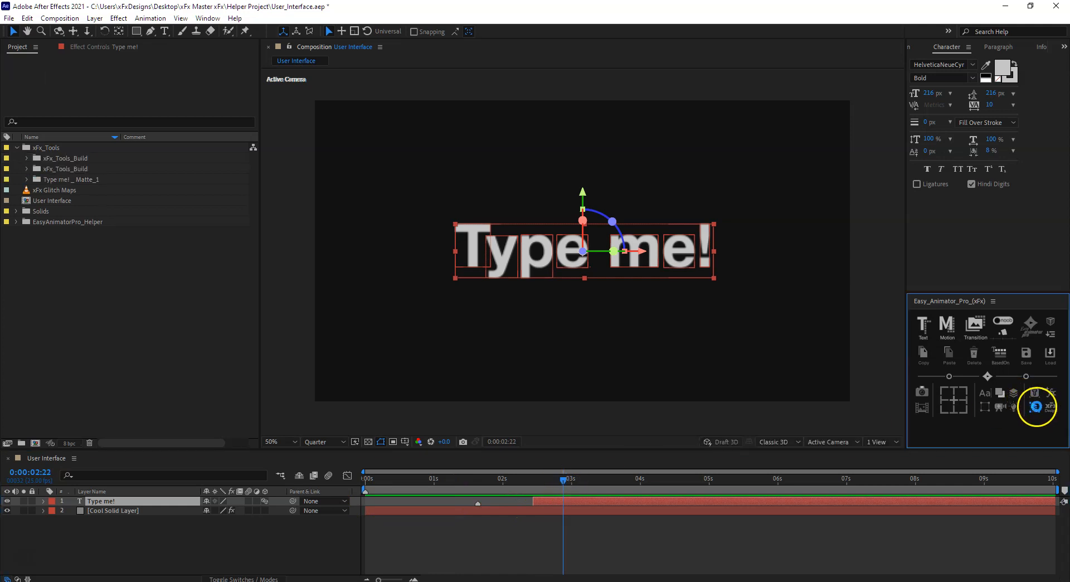
pyautogui.moveTo(544, 483); pyautogui.dragTo(594, 479)
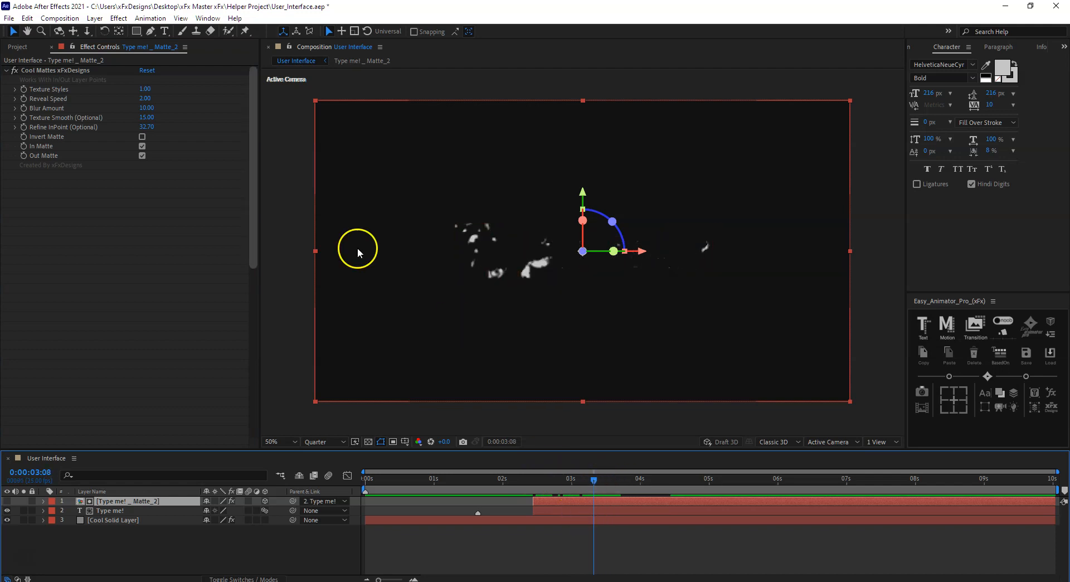
# - Set Texture Styles to 5 in the Cool Mattes effect on the "Type me! _ Matte_2" layer
pyautogui.click(144, 89)
pyautogui.write('5')
pyautogui.press('Return')
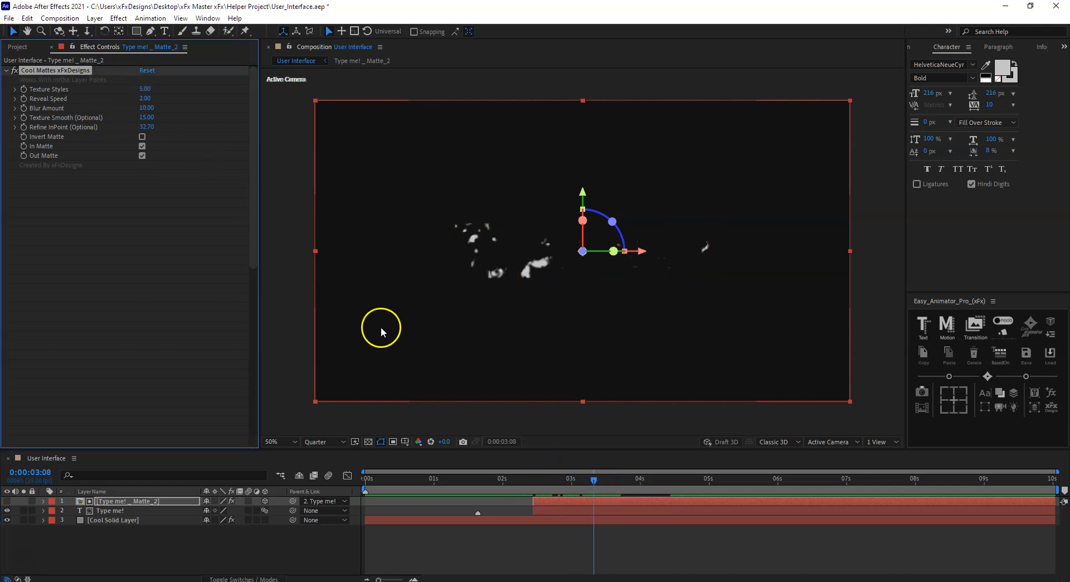
# - Scrub the timeline to examine the matte's in and out reveals, deselect all layers, and leave the playhead at 0:00:04:04
pyautogui.moveTo(546, 478); pyautogui.dragTo(1011, 459)
pyautogui.click(571, 480)
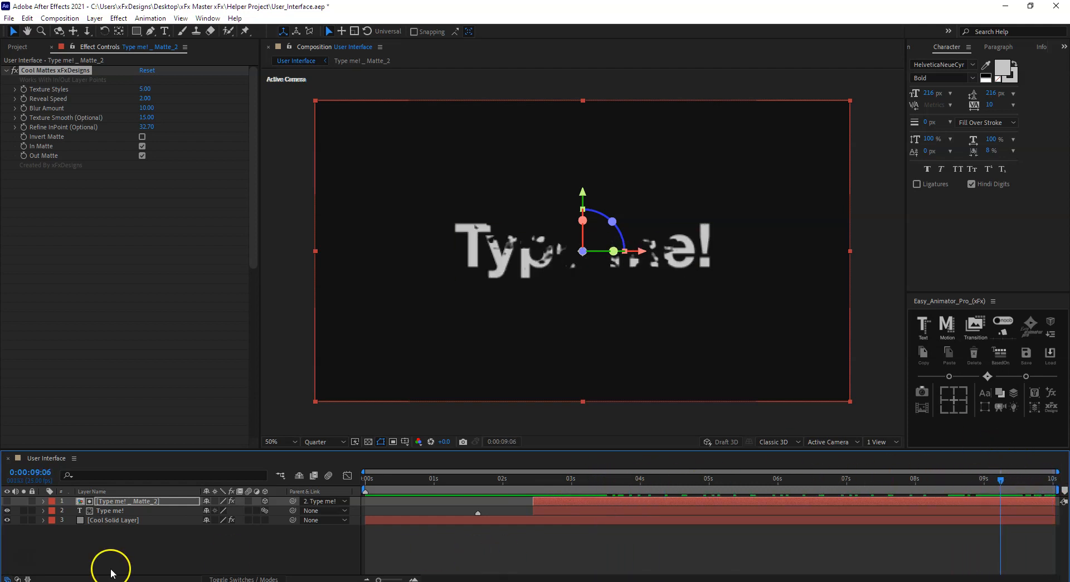
pyautogui.click(176, 536)
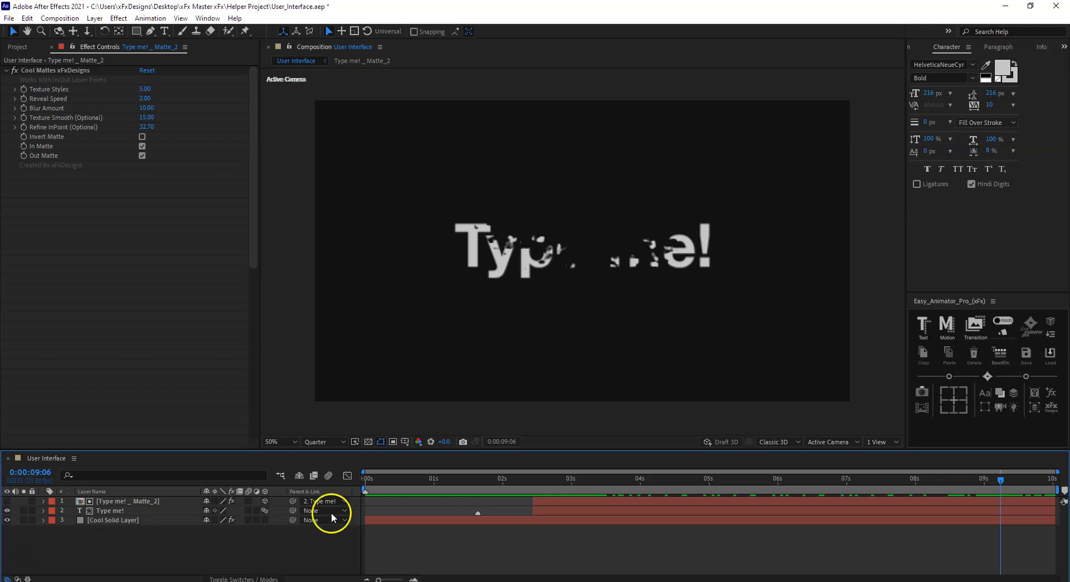
pyautogui.moveTo(533, 480); pyautogui.dragTo(645, 480)
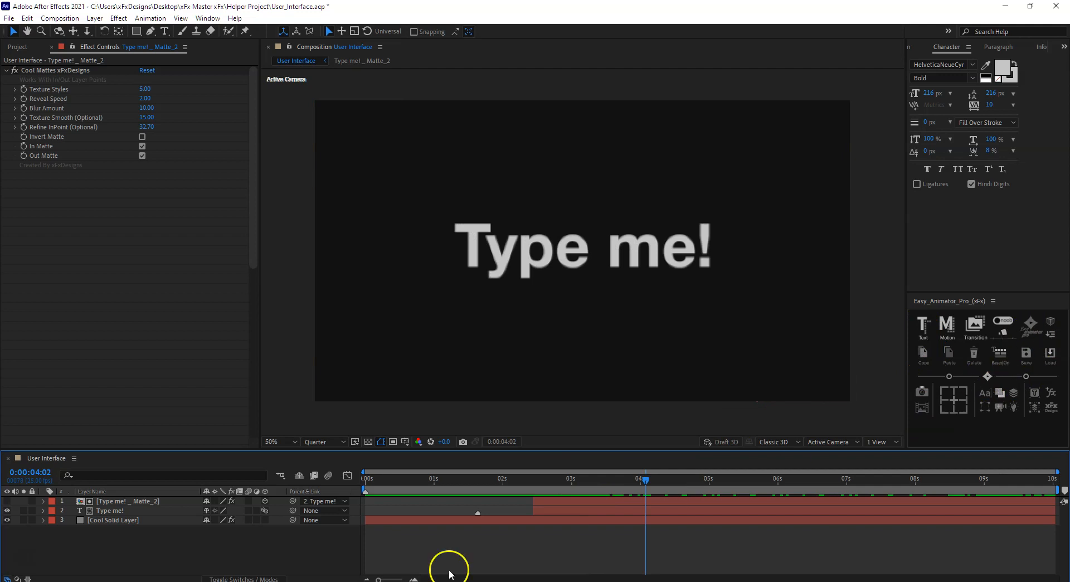
pyautogui.moveTo(650, 477)
pyautogui.mouseDown()
pyautogui.moveTo(588, 477)
pyautogui.moveTo(651, 479)
pyautogui.mouseUp()
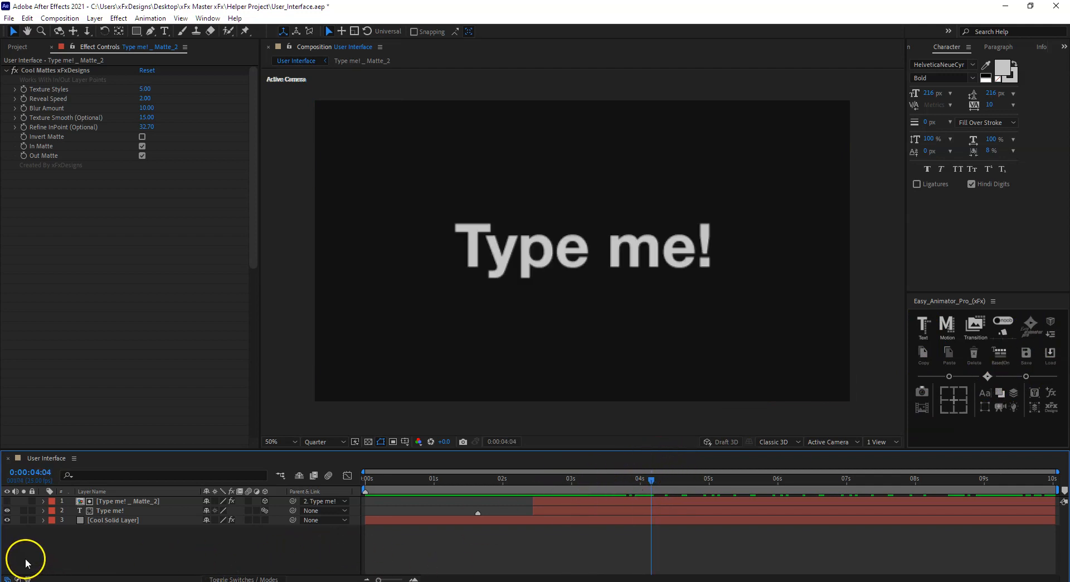